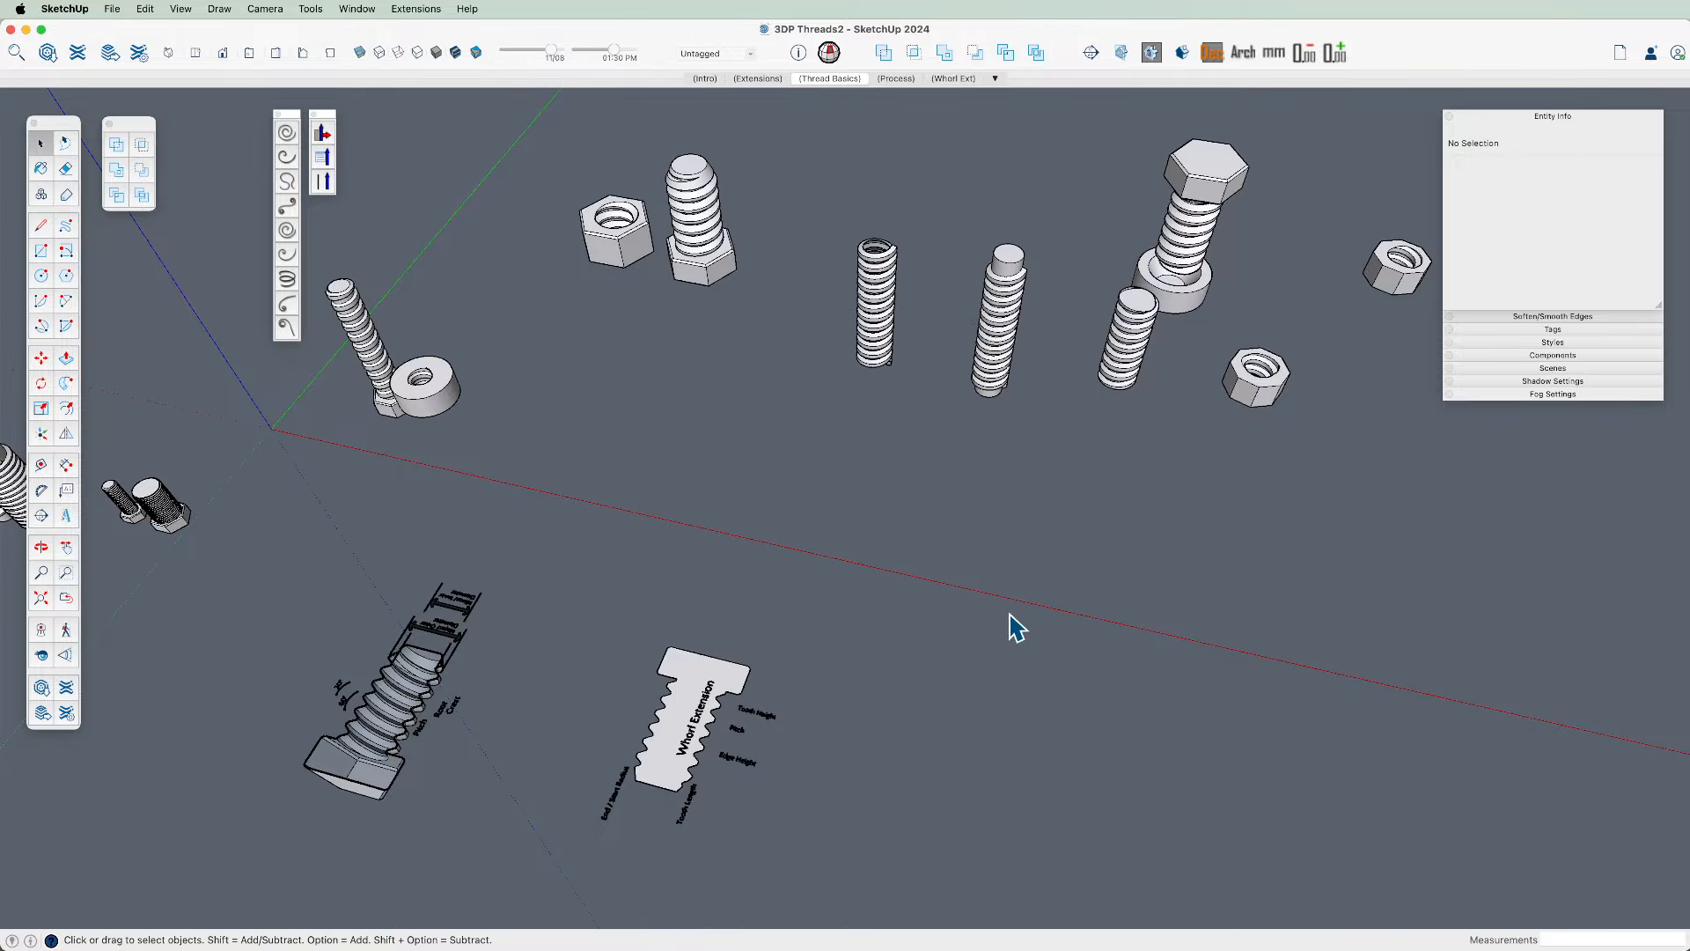
pyautogui.moveTo(1055, 604); pyautogui.dragTo(896, 595, button='middle')
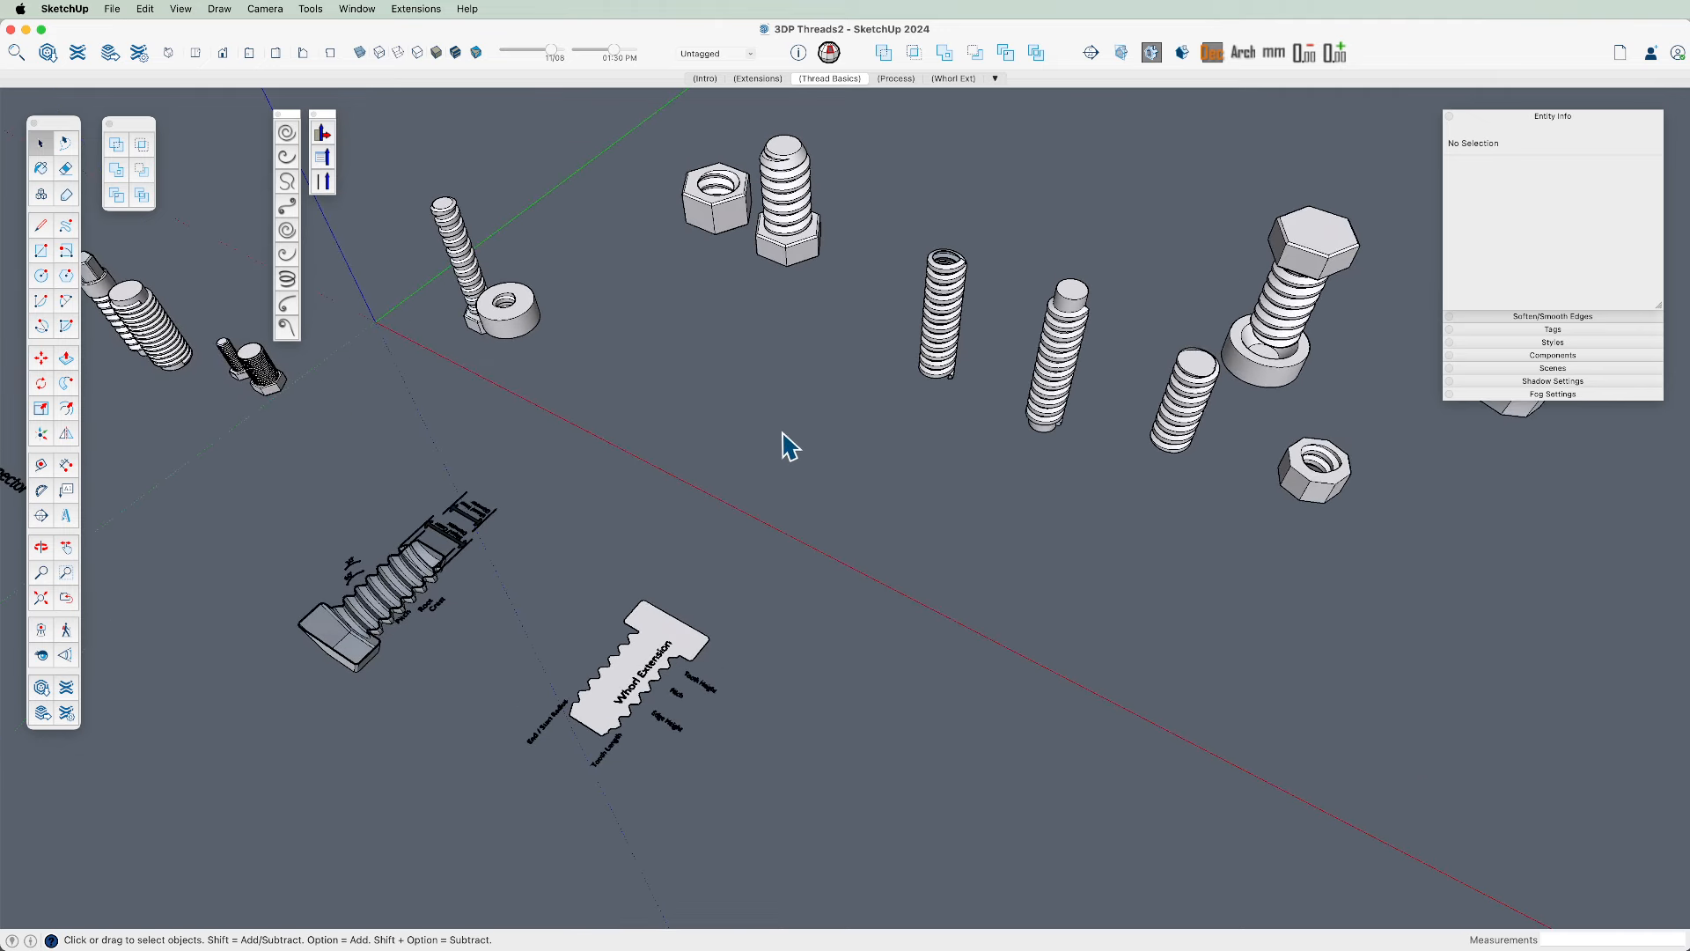
pyautogui.scroll(-3, 800, 502)
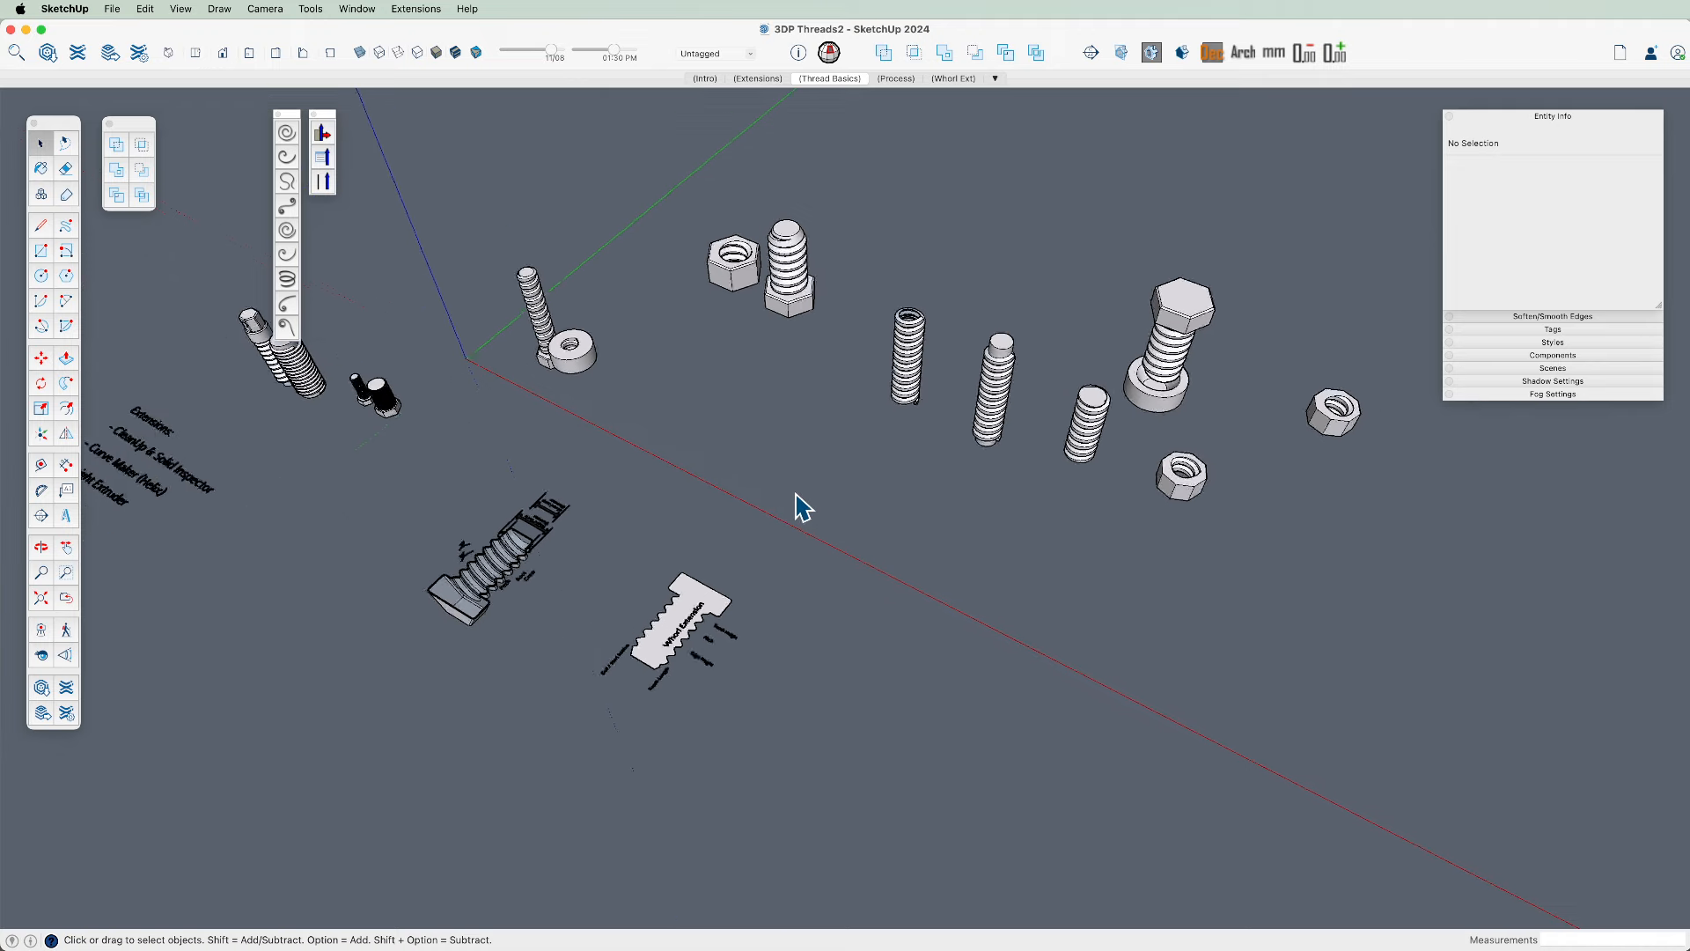
pyautogui.moveTo(800, 502); pyautogui.dragTo(757, 467, button='middle')
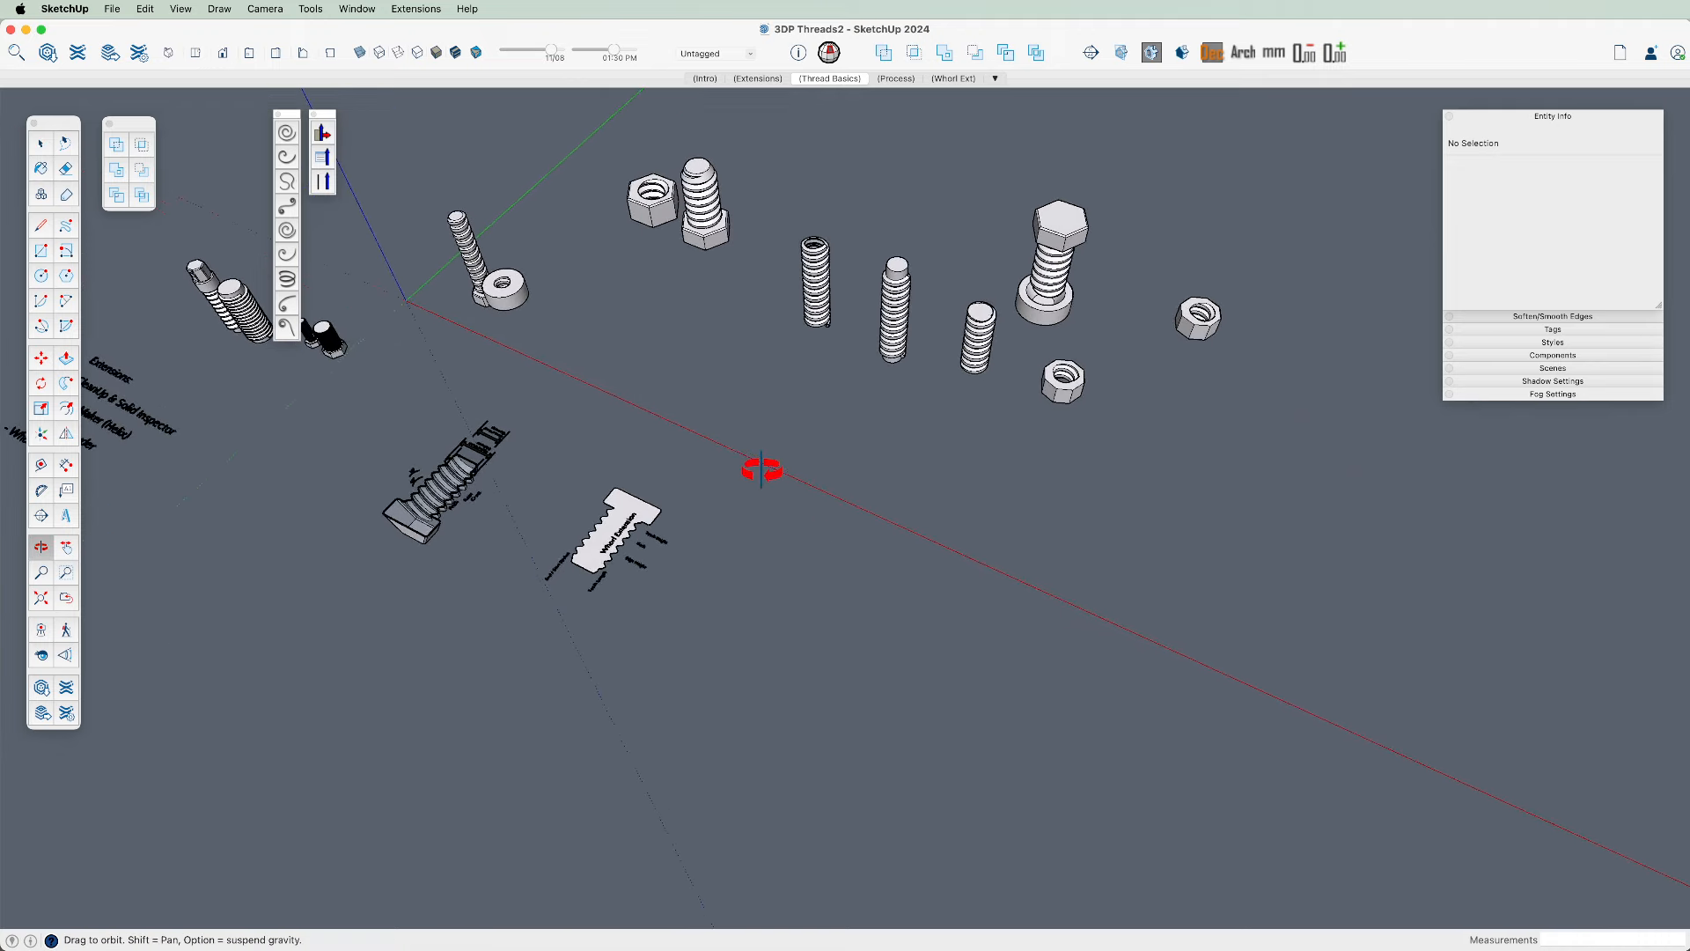
pyautogui.scroll(3, 822, 470)
pyautogui.scroll(2, 824, 469)
pyautogui.scroll(2, 890, 525)
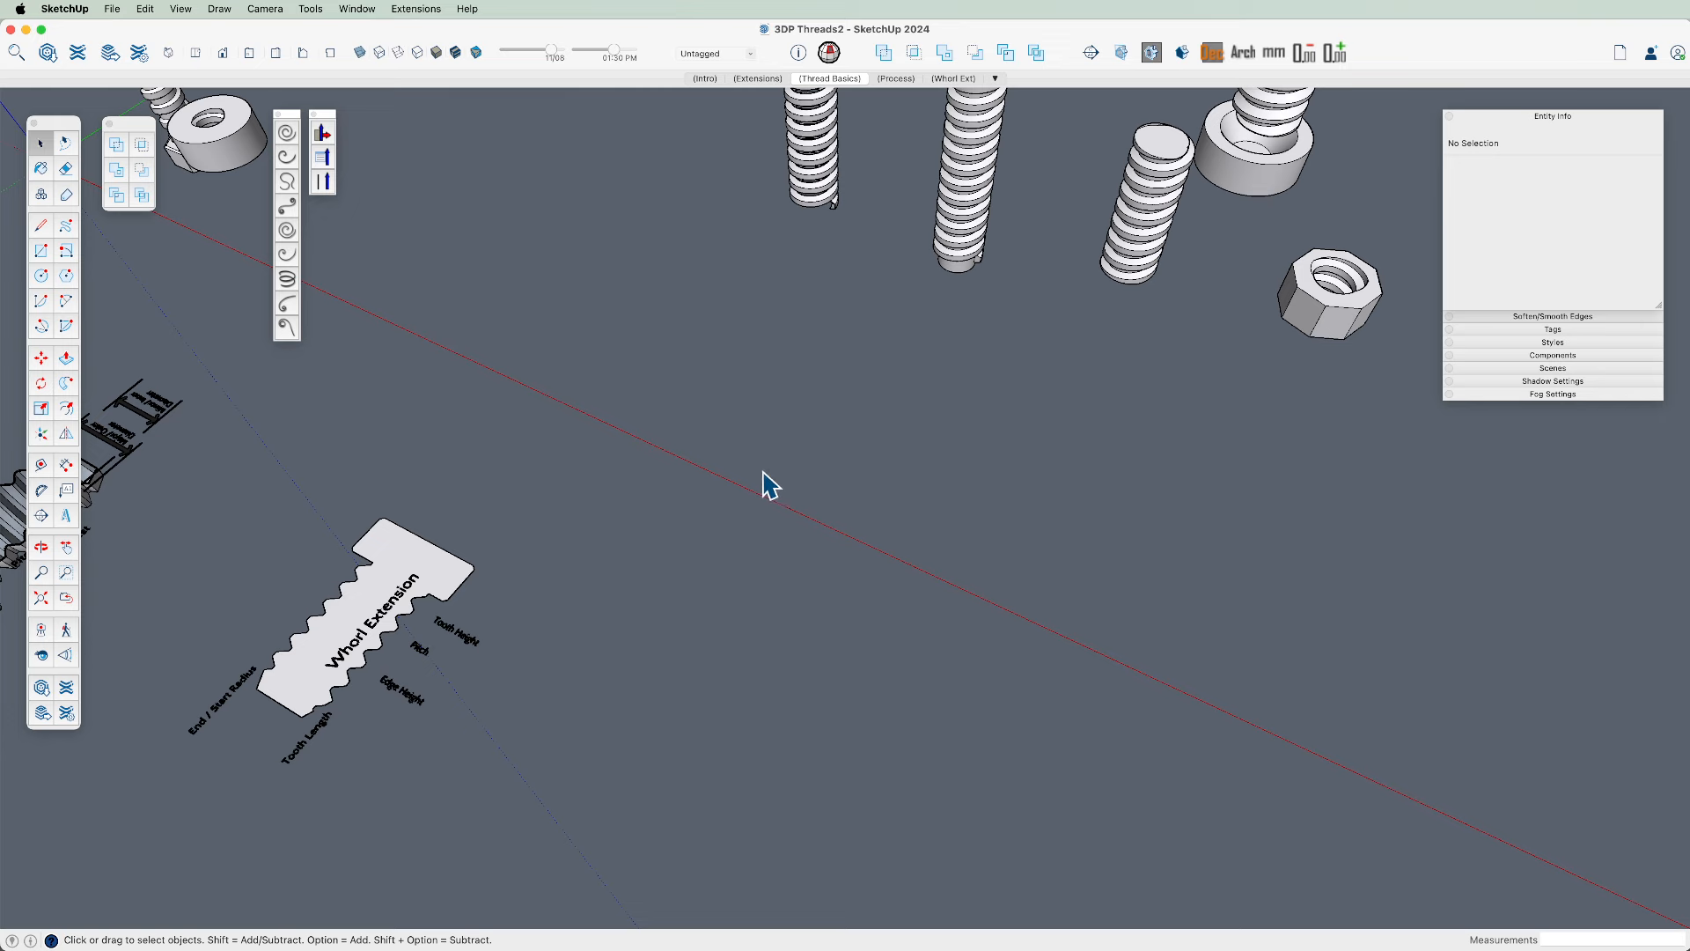
pyautogui.moveTo(953, 663); pyautogui.dragTo(988, 373, button='middle')
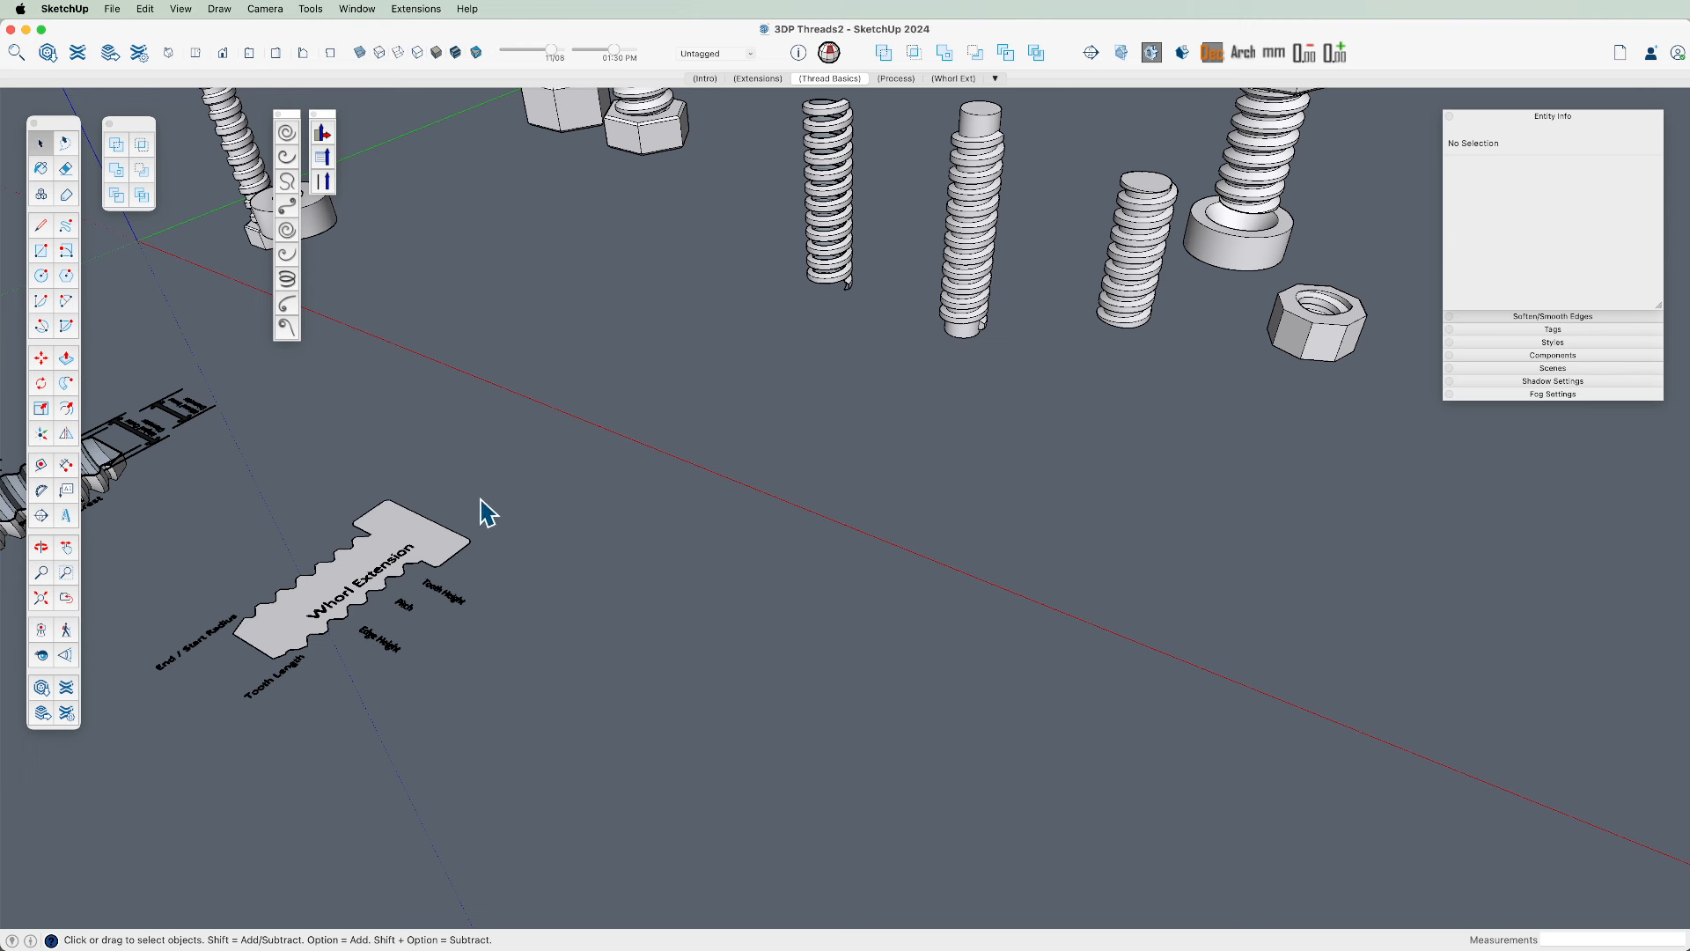
# Draw a test helix on the ground near the sample bolts, set its radius to 2, and erase it
pyautogui.click(287, 279)
pyautogui.click(811, 549)
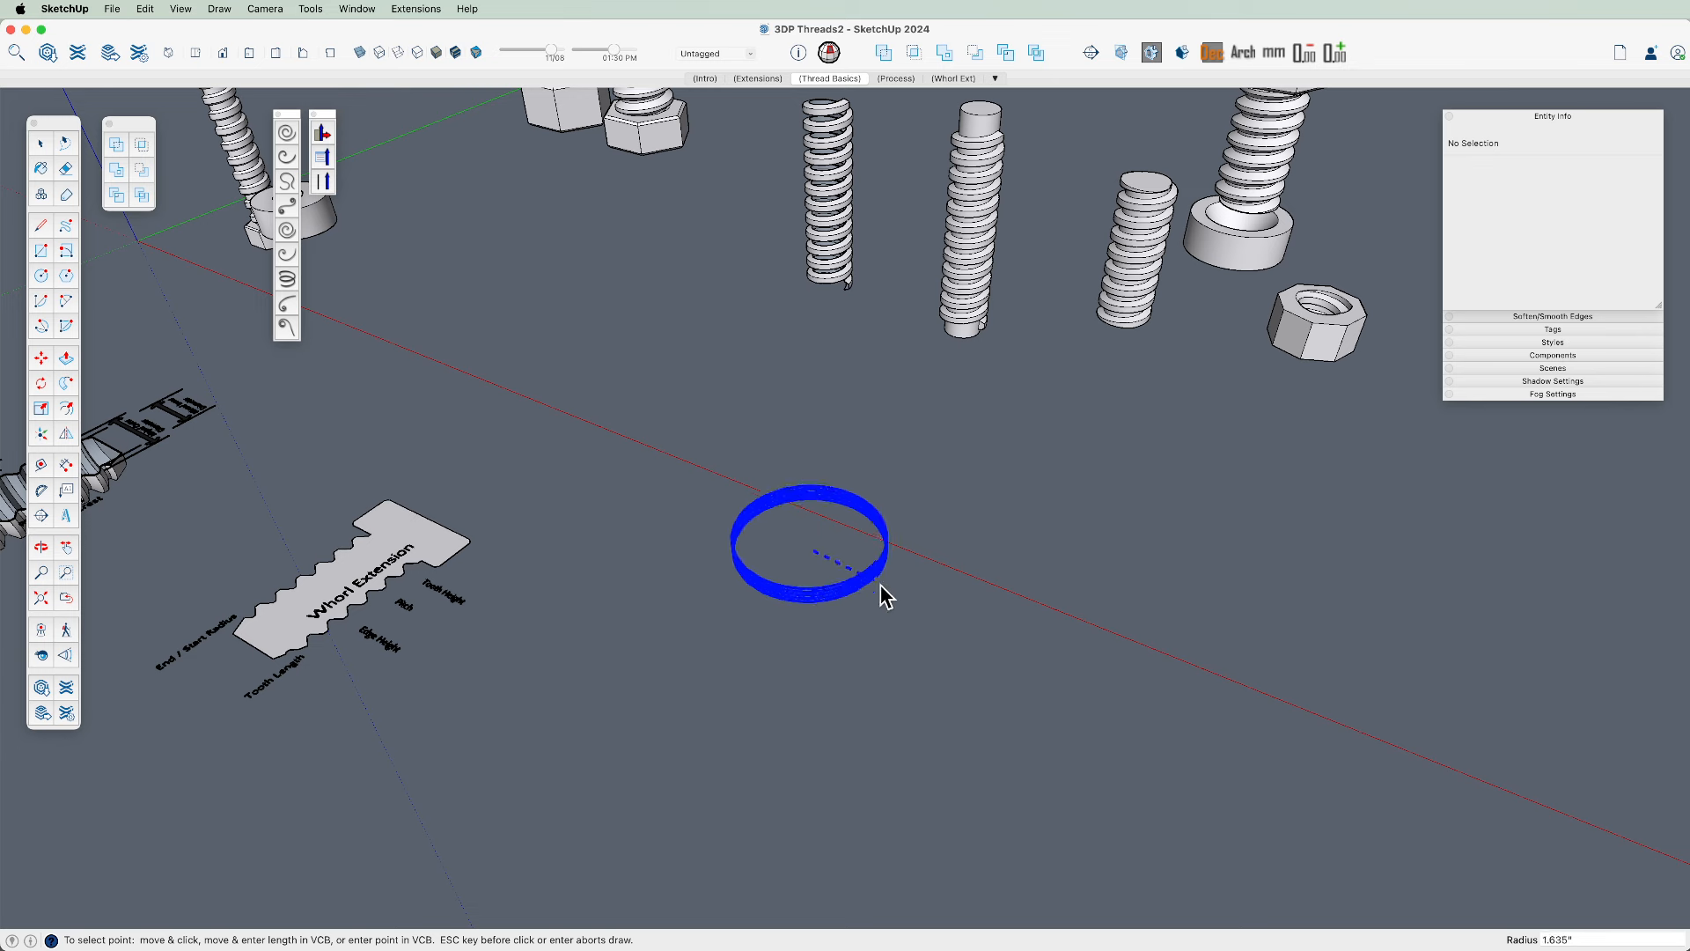
pyautogui.click(880, 619)
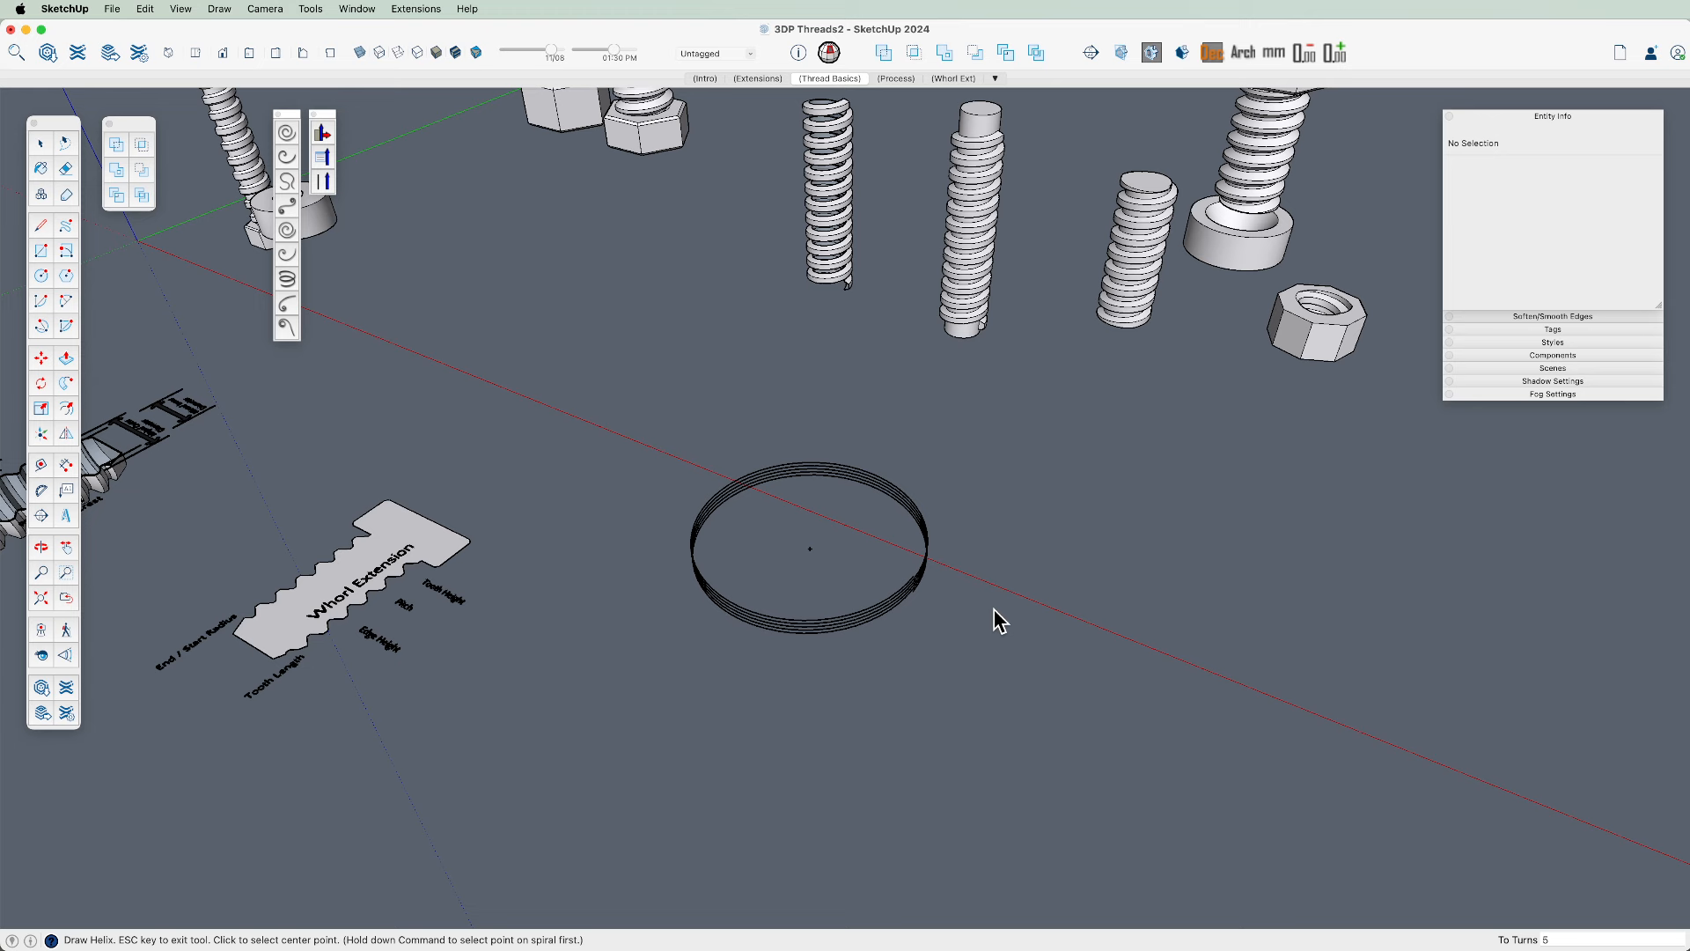
pyautogui.press('Return')
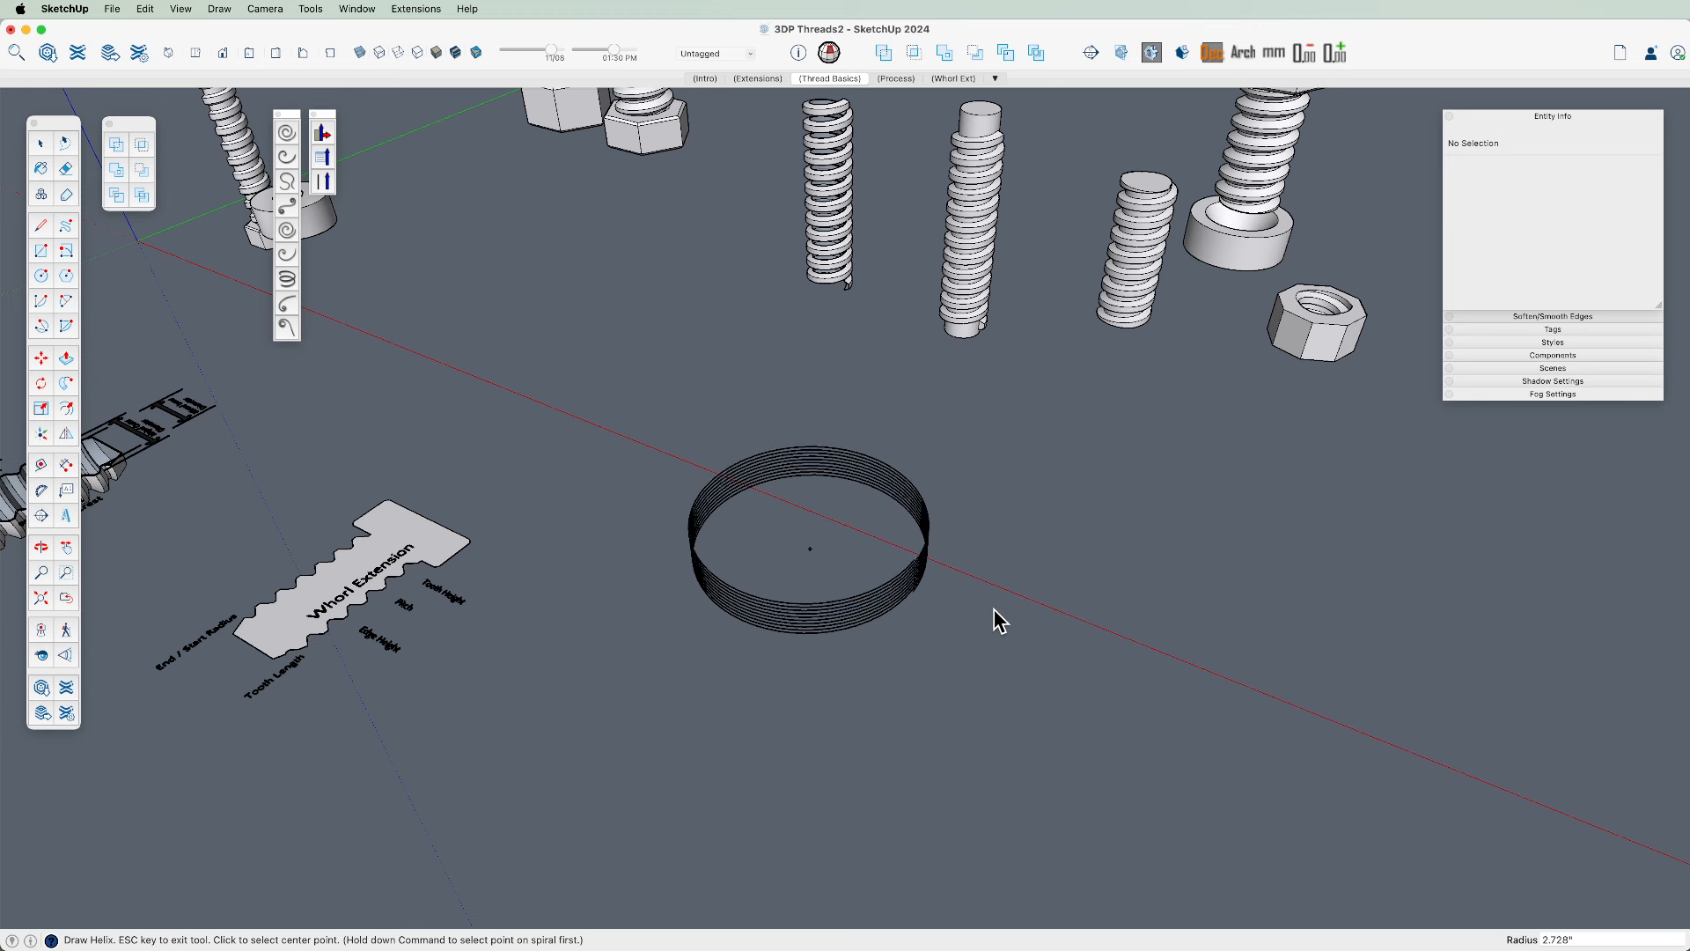
pyautogui.write('2')
pyautogui.press('Return')
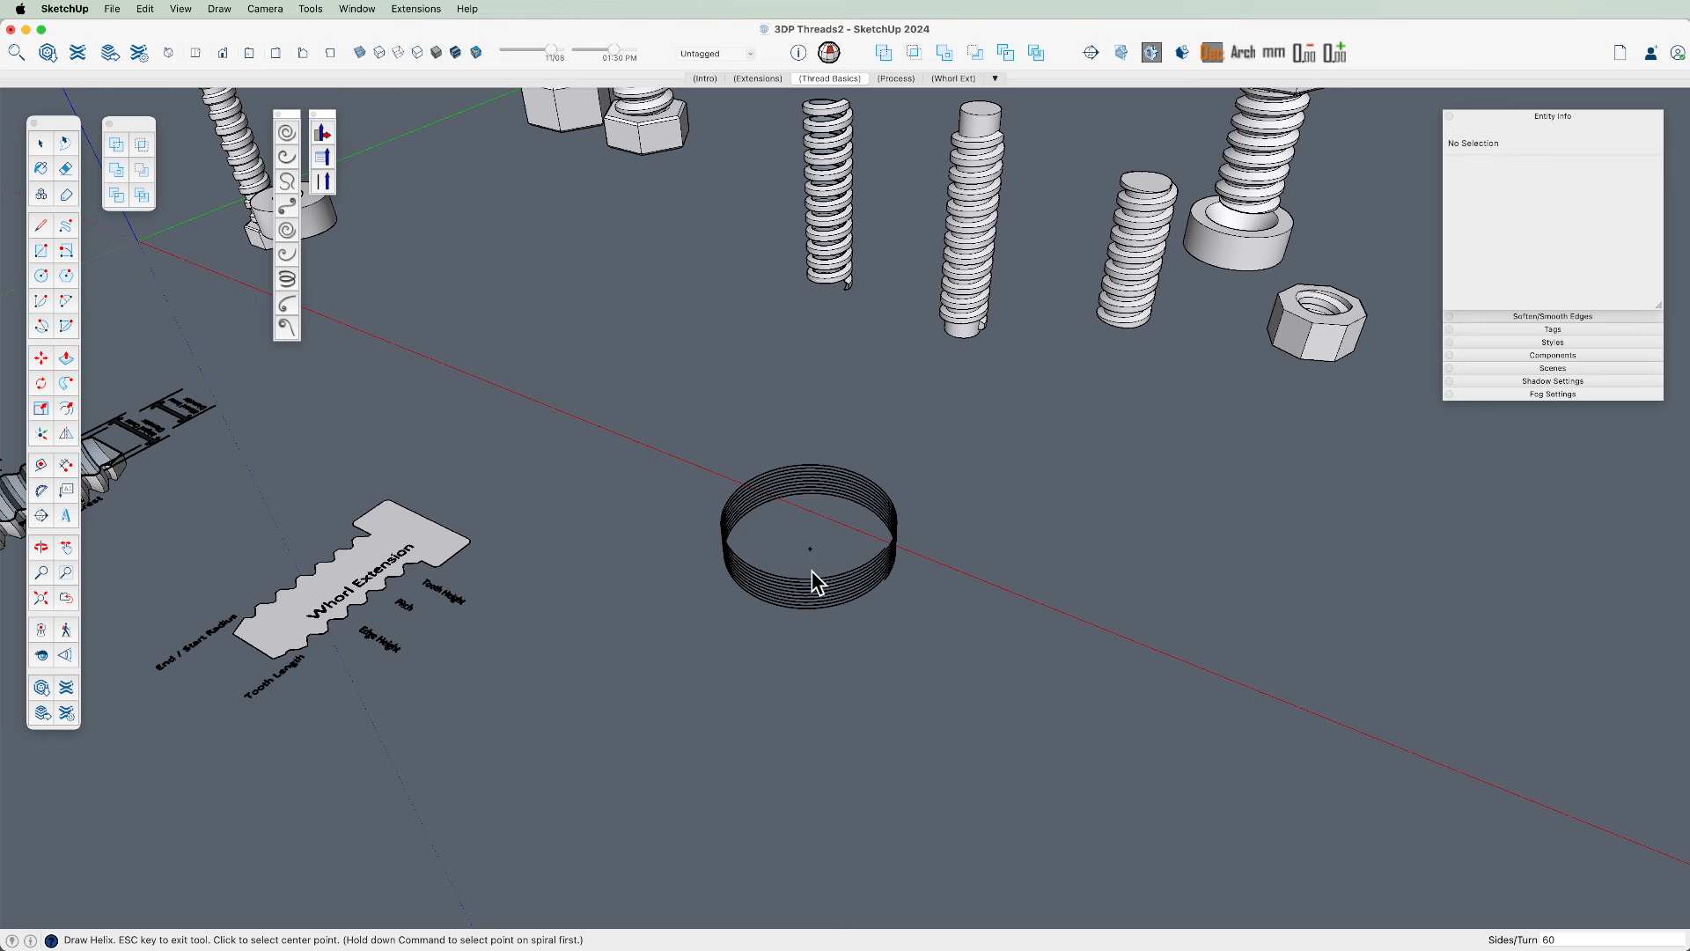
pyautogui.press('e')
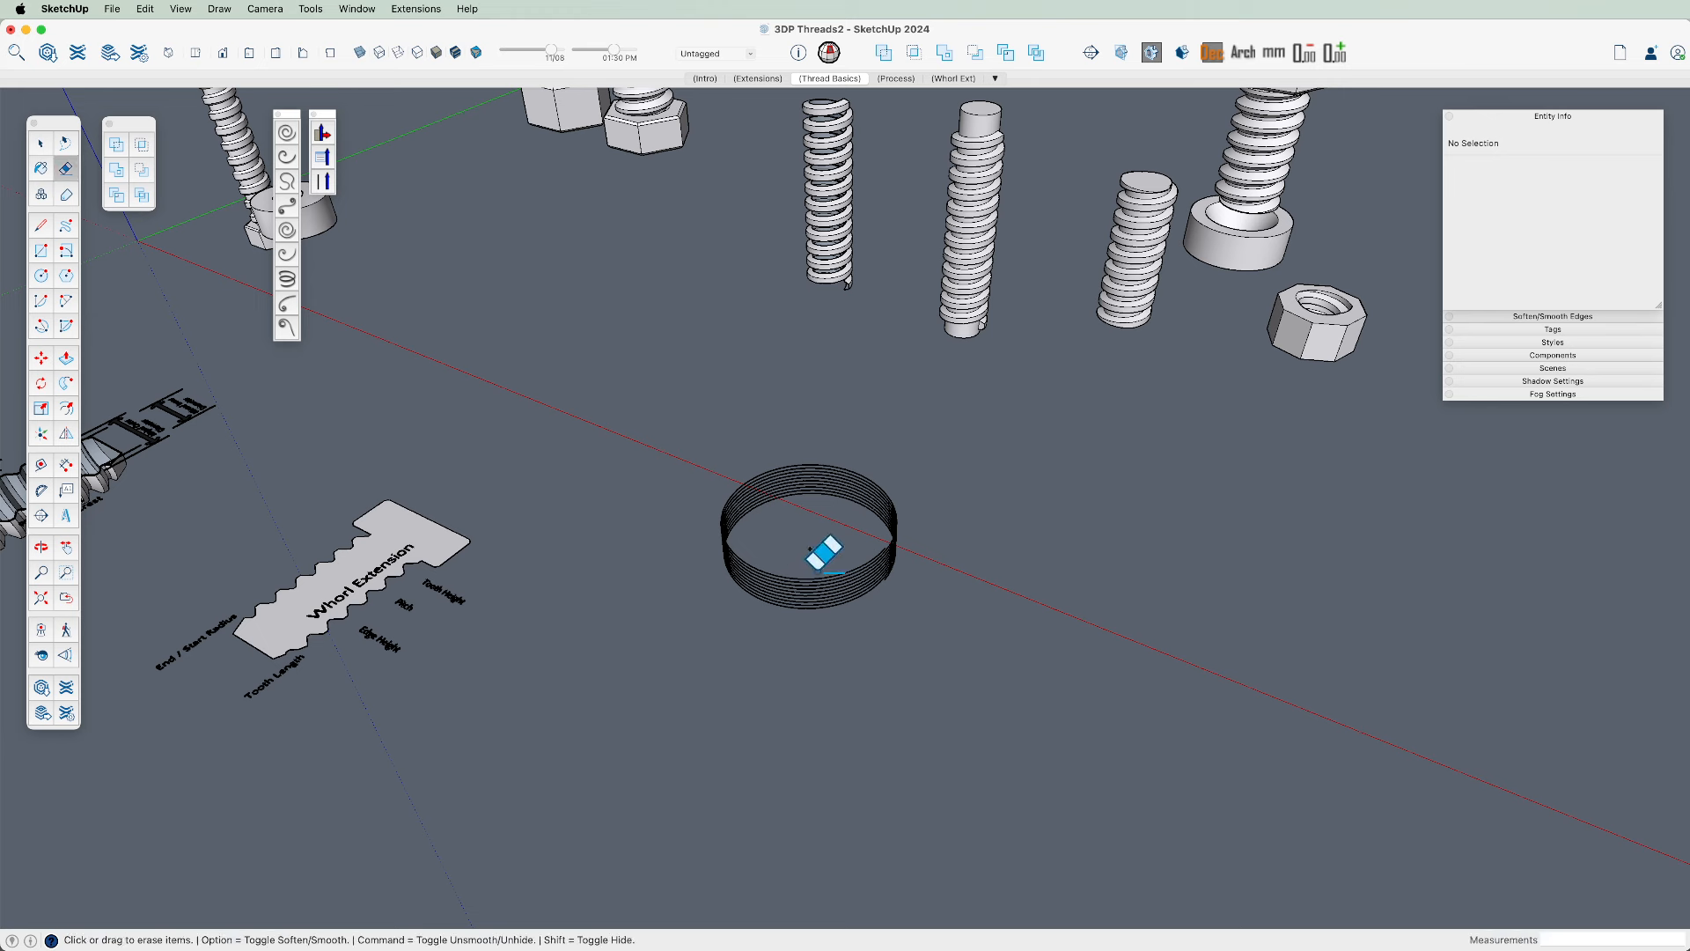
pyautogui.click(822, 595)
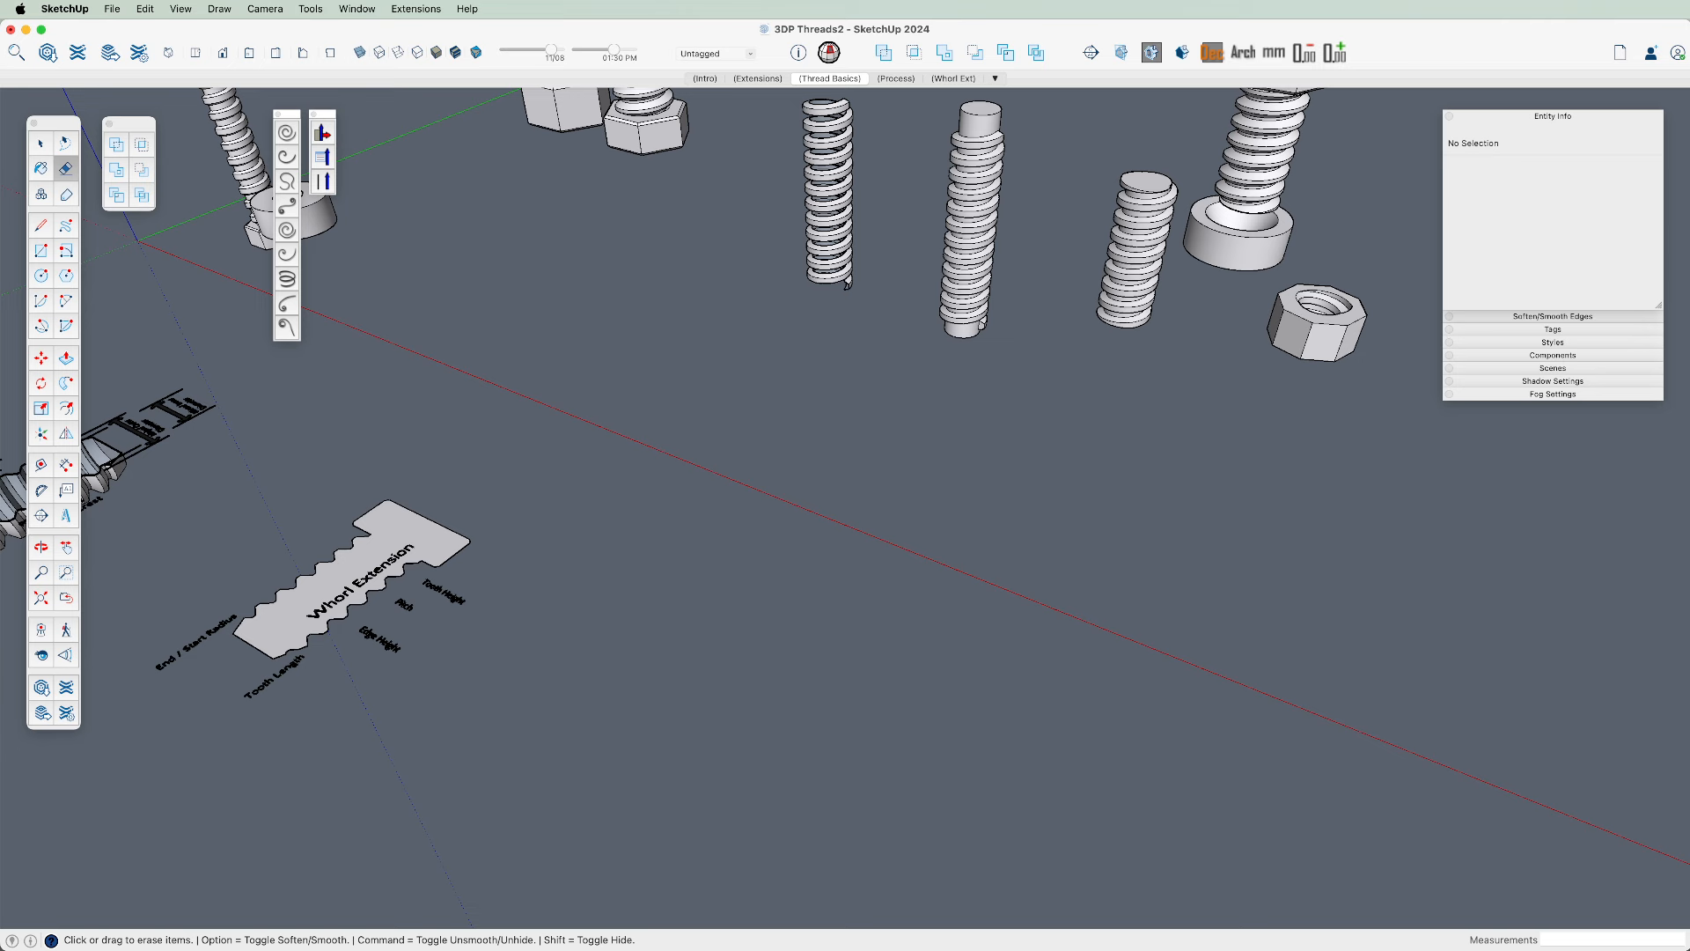
# Switch to Chrome and look over the Unified National Imperial Screw Thread Calculator's builder and thread data sections
pyautogui.press('super+Tab')
pyautogui.moveTo(1689, 264)
pyautogui.mouseDown()
pyautogui.moveTo(1456, 17)
pyautogui.moveTo(1273, 2)
pyautogui.moveTo(1308, 1)
pyautogui.mouseUp()
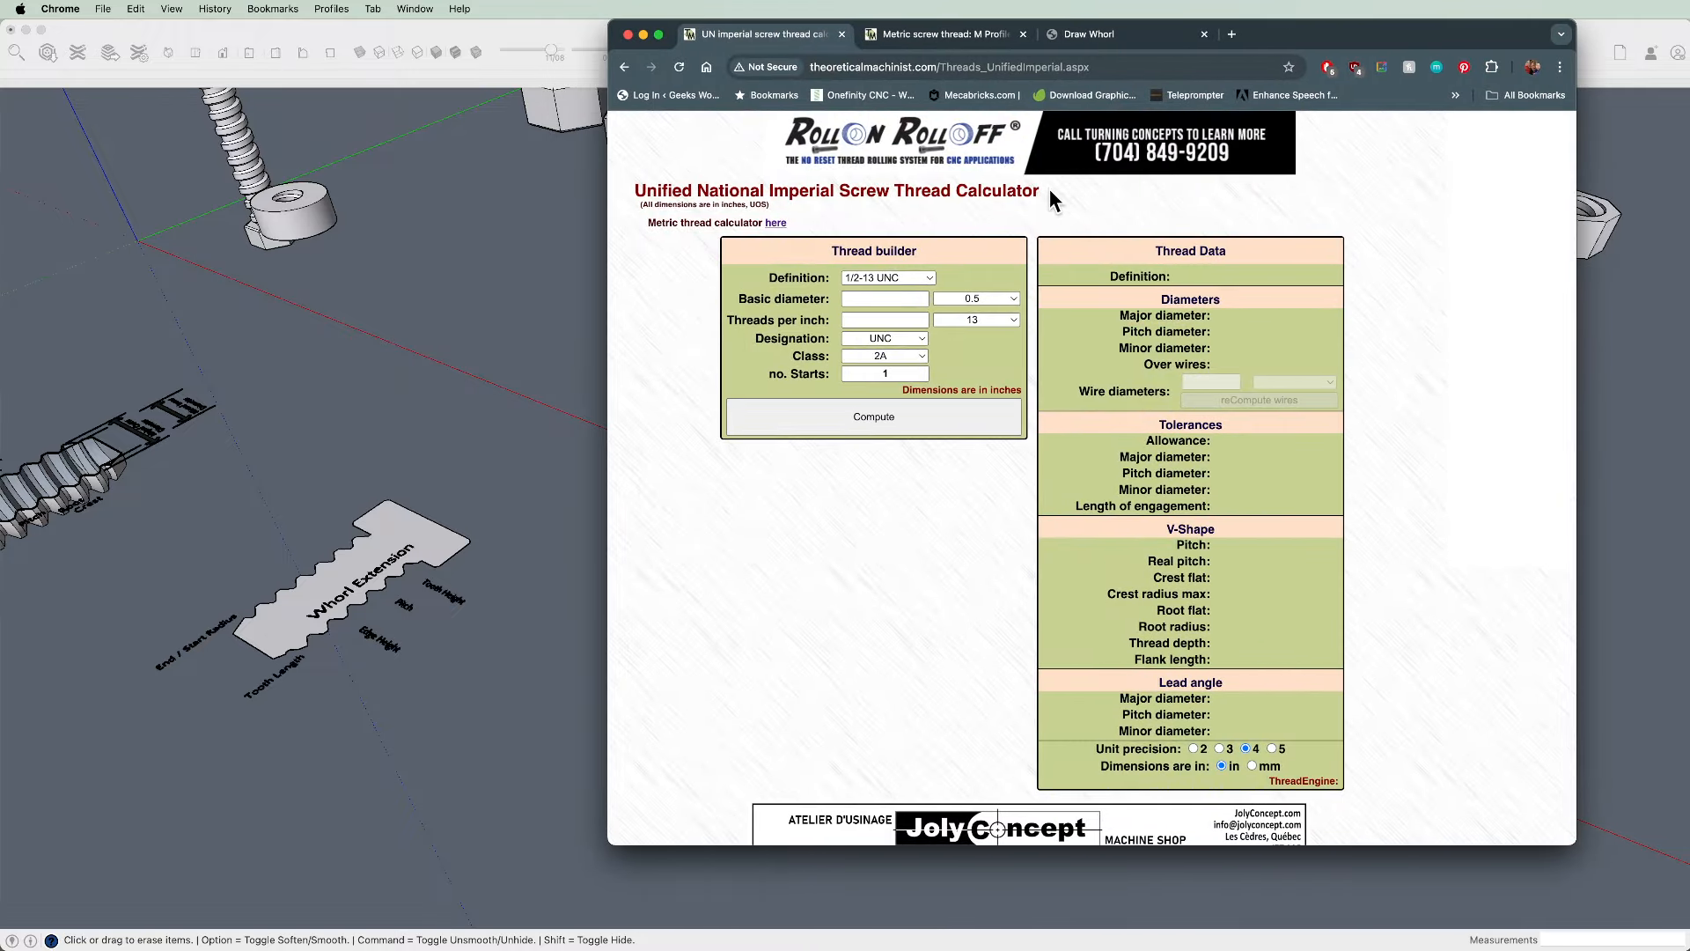
pyautogui.moveTo(1042, 190); pyautogui.dragTo(896, 190)
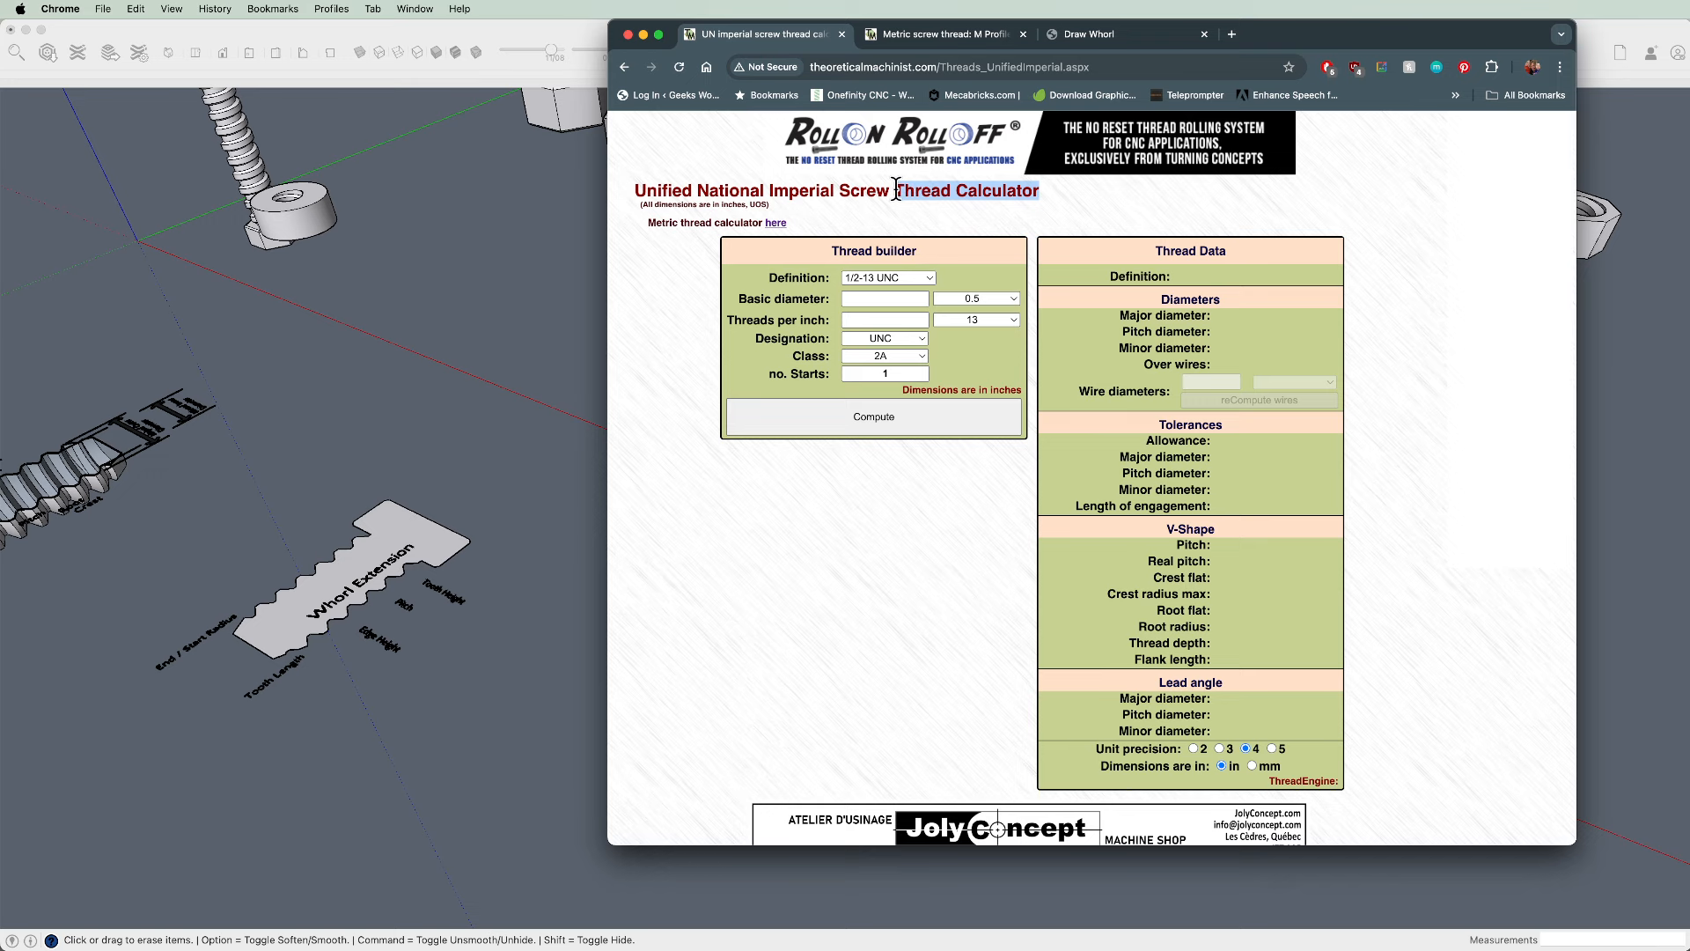
pyautogui.scroll(4, 1400, 393)
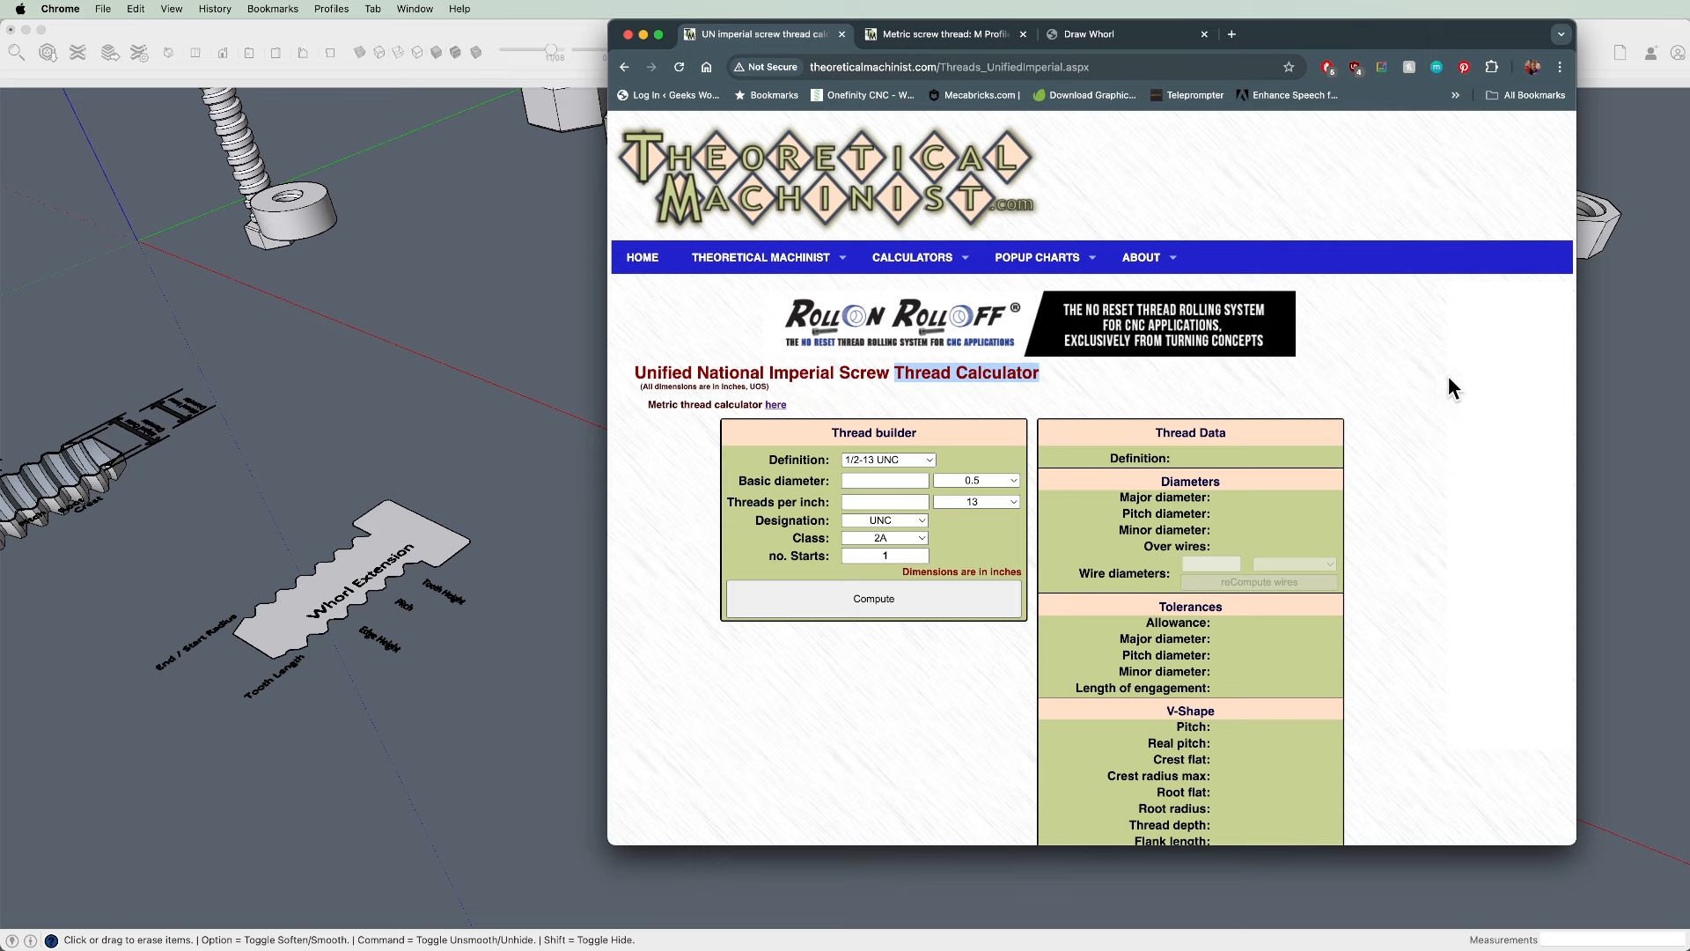
pyautogui.scroll(-3, 1433, 372)
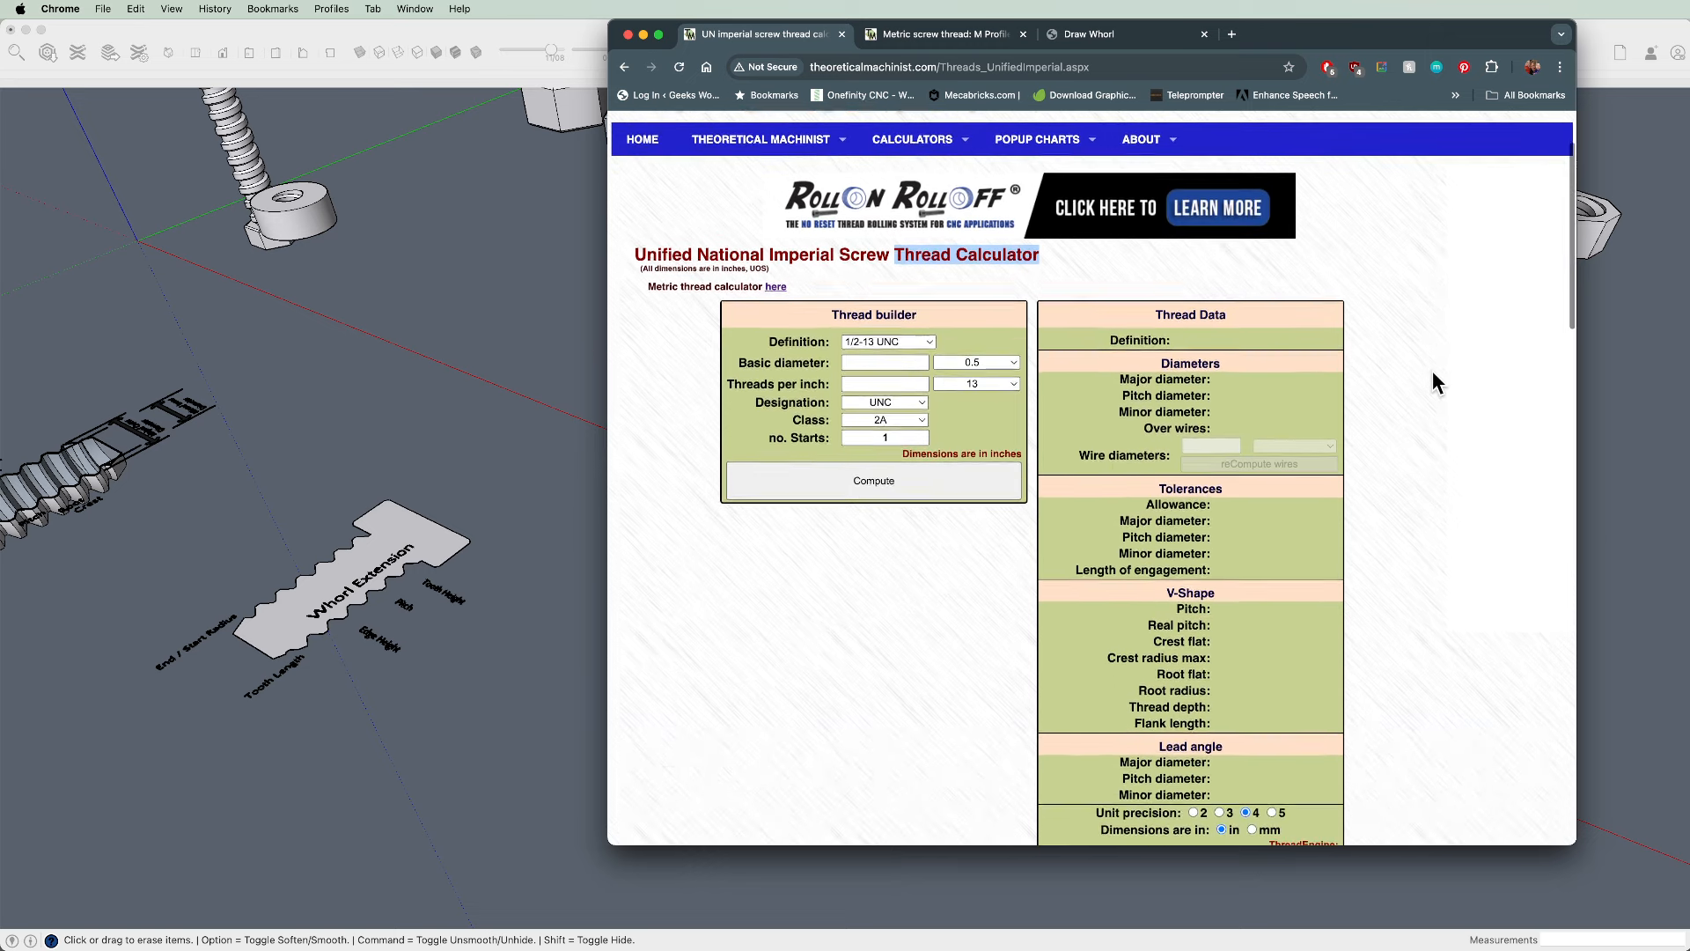
pyautogui.scroll(-2, 1433, 371)
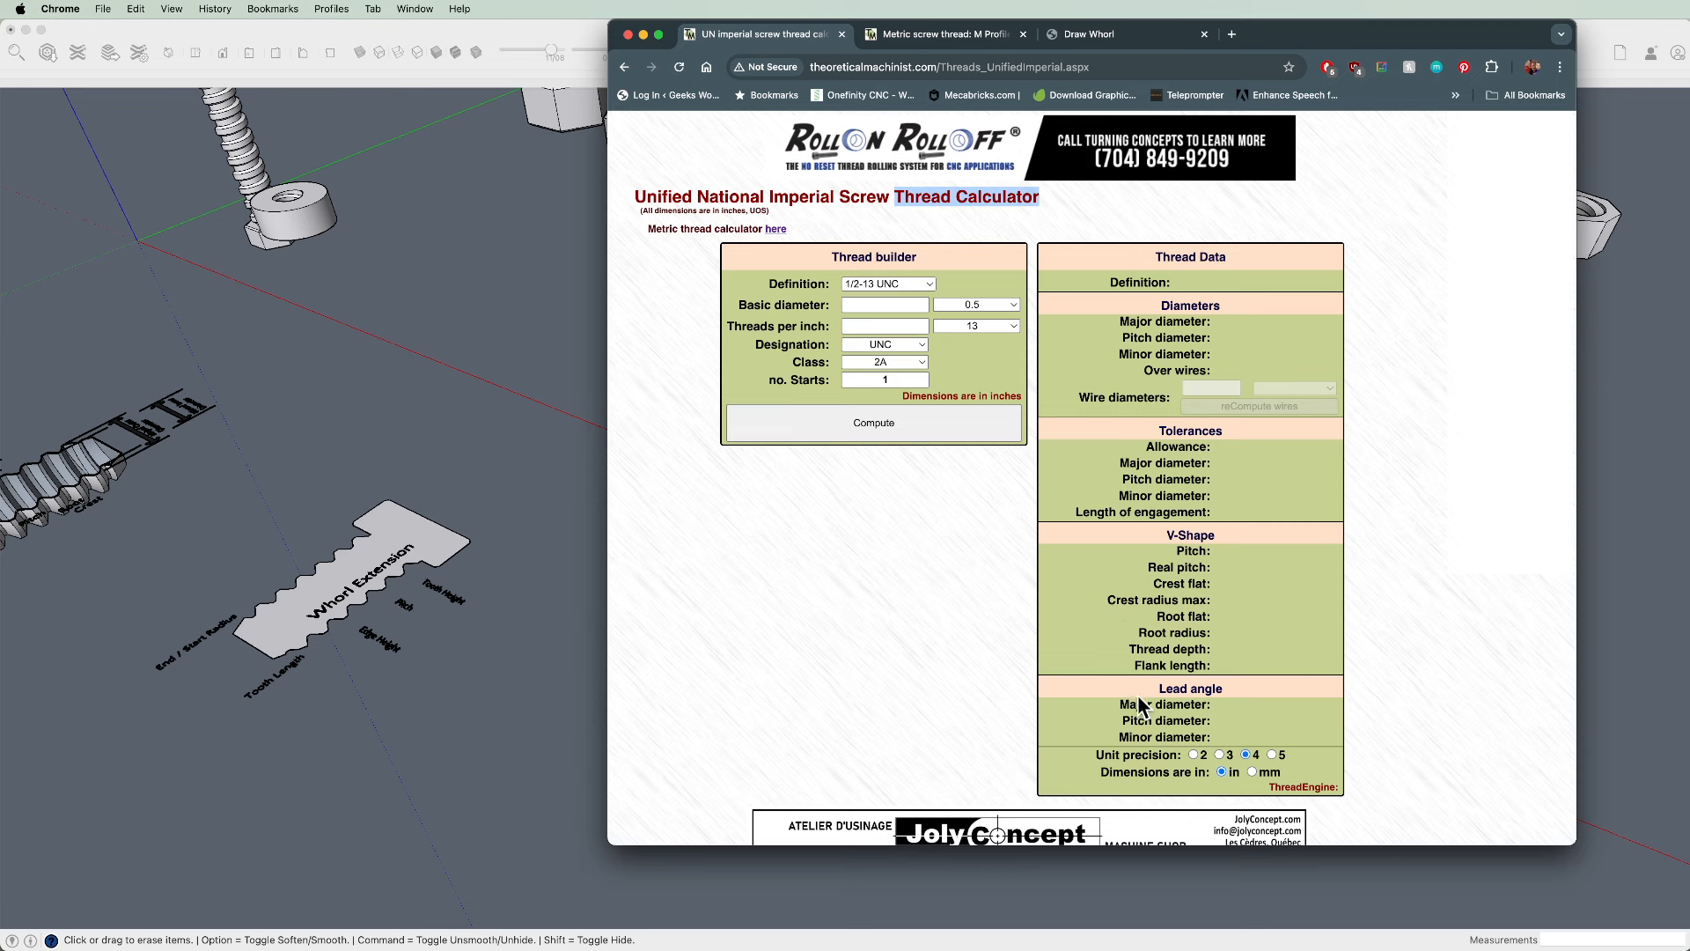
# Choose the 3/4-10 UNC thread definition in the calculator and compute its thread data
pyautogui.click(926, 284)
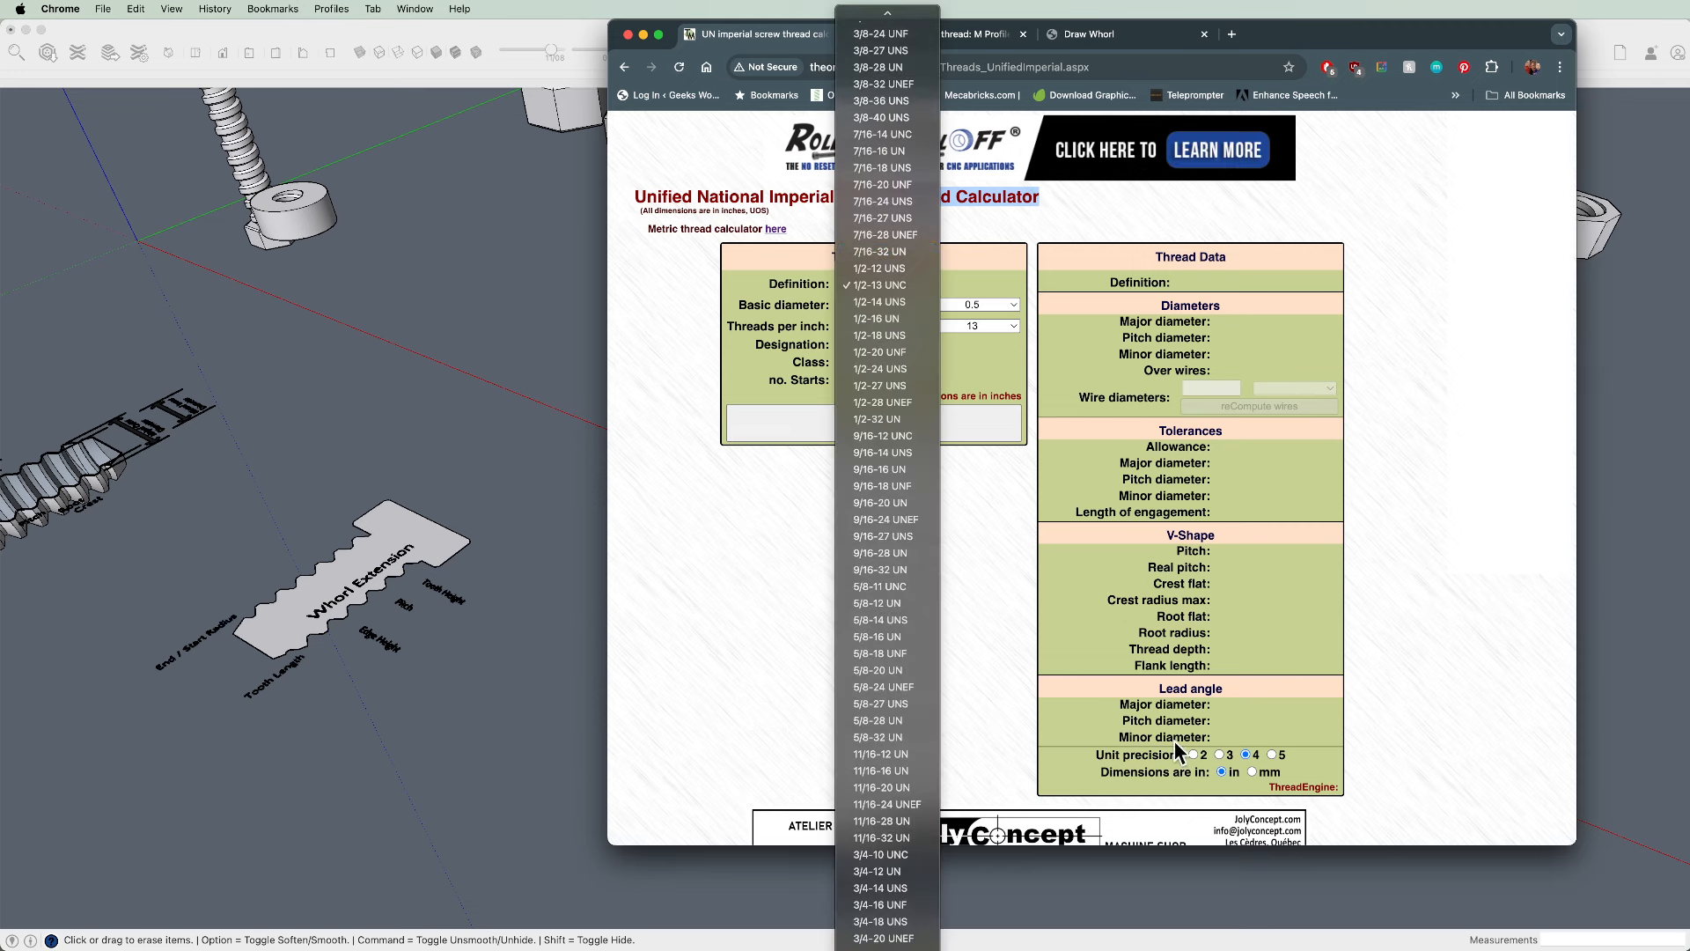
pyautogui.click(1413, 410)
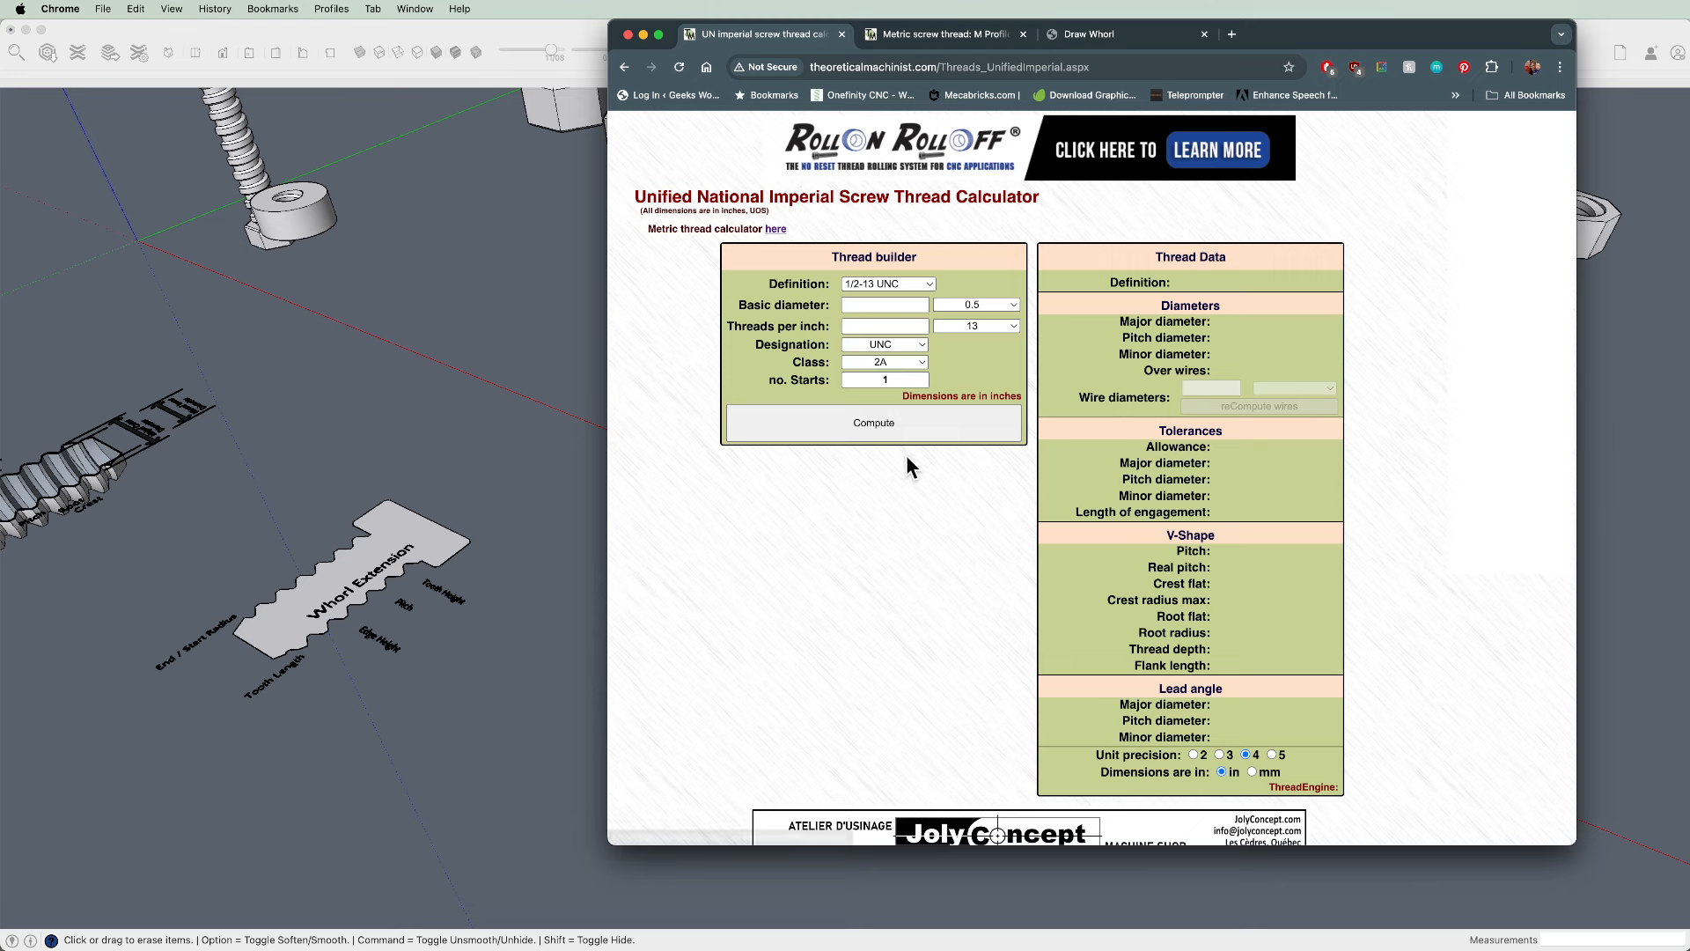
pyautogui.click(923, 285)
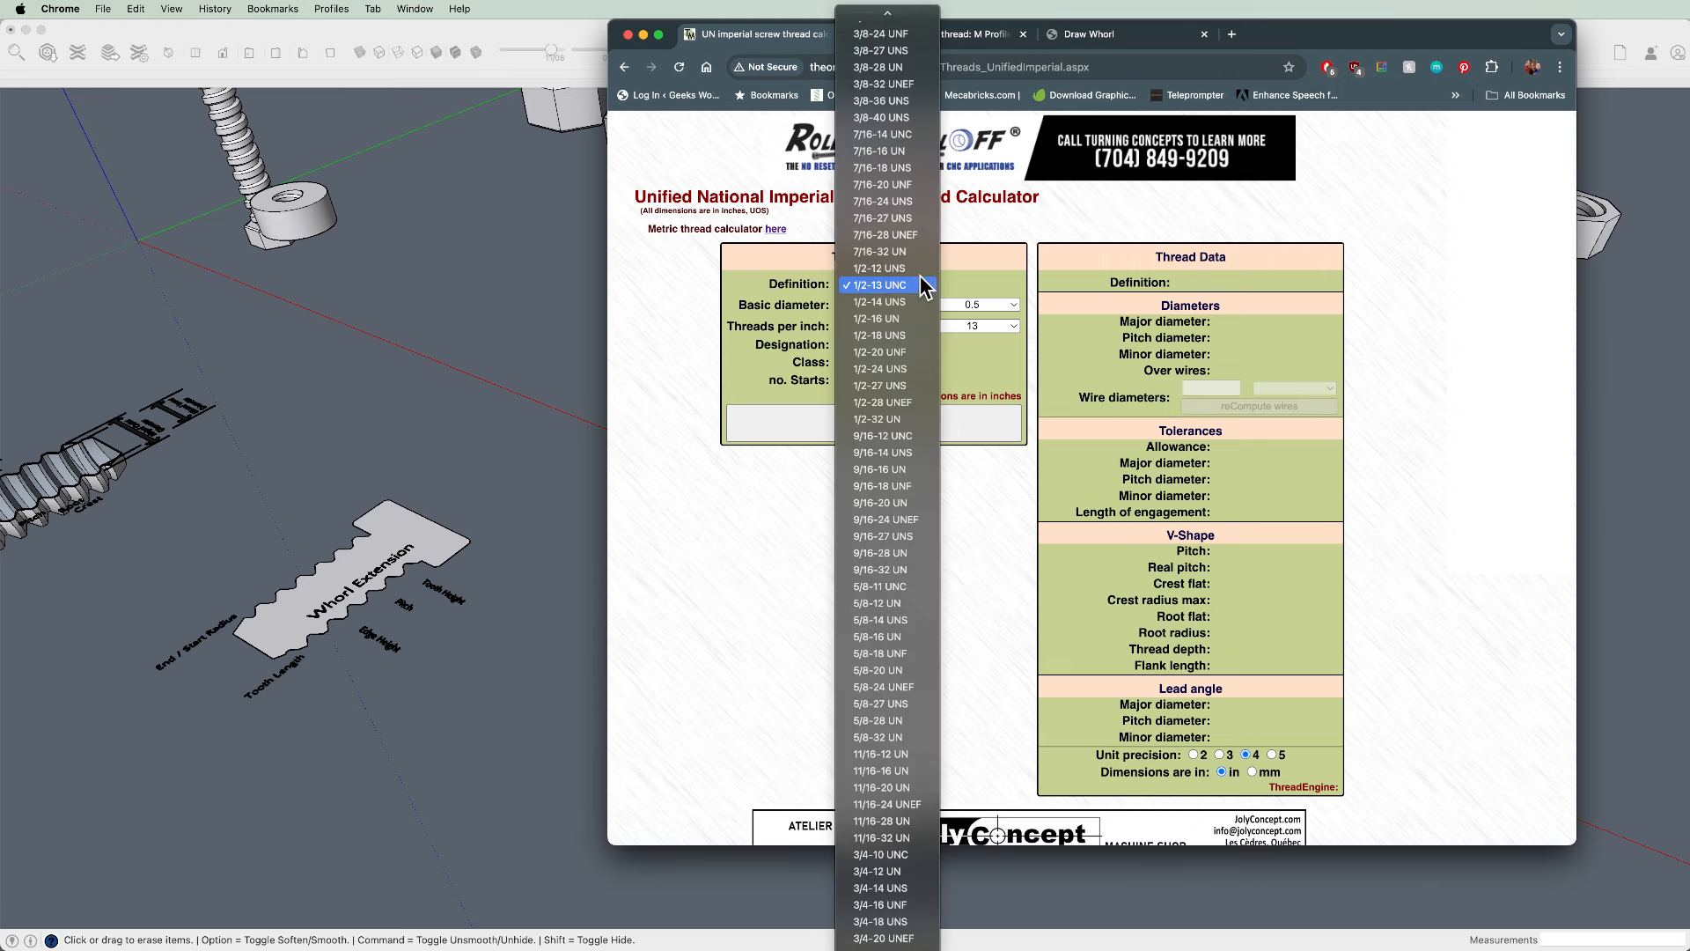
pyautogui.scroll(-5, 899, 528)
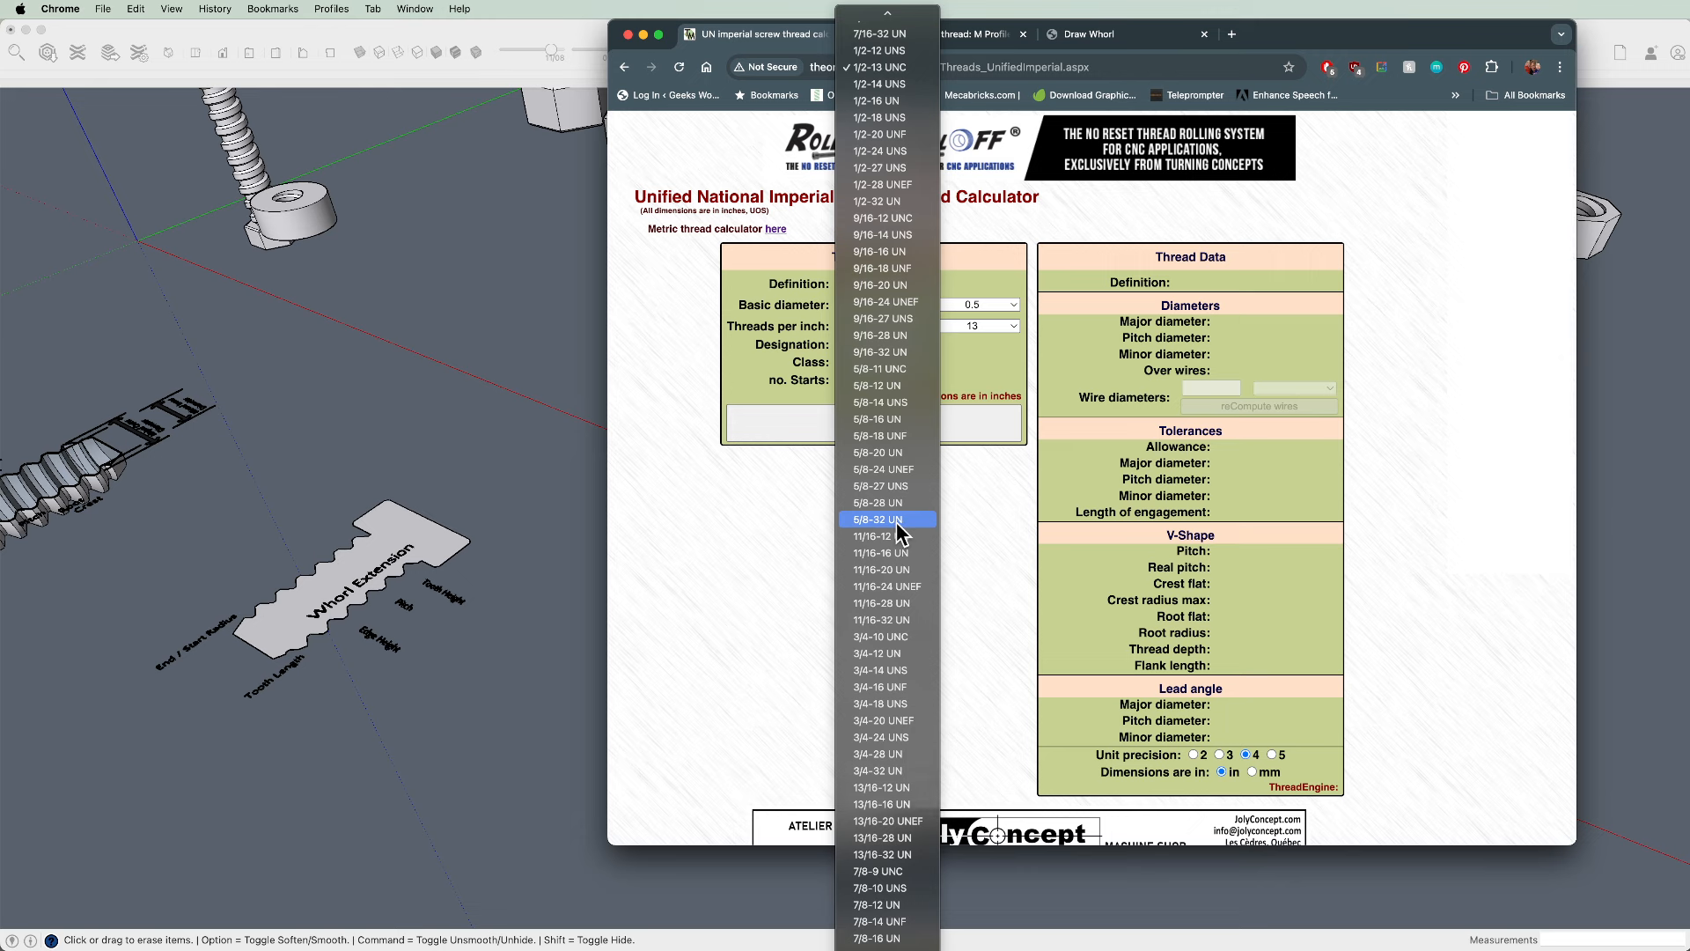
pyautogui.click(896, 636)
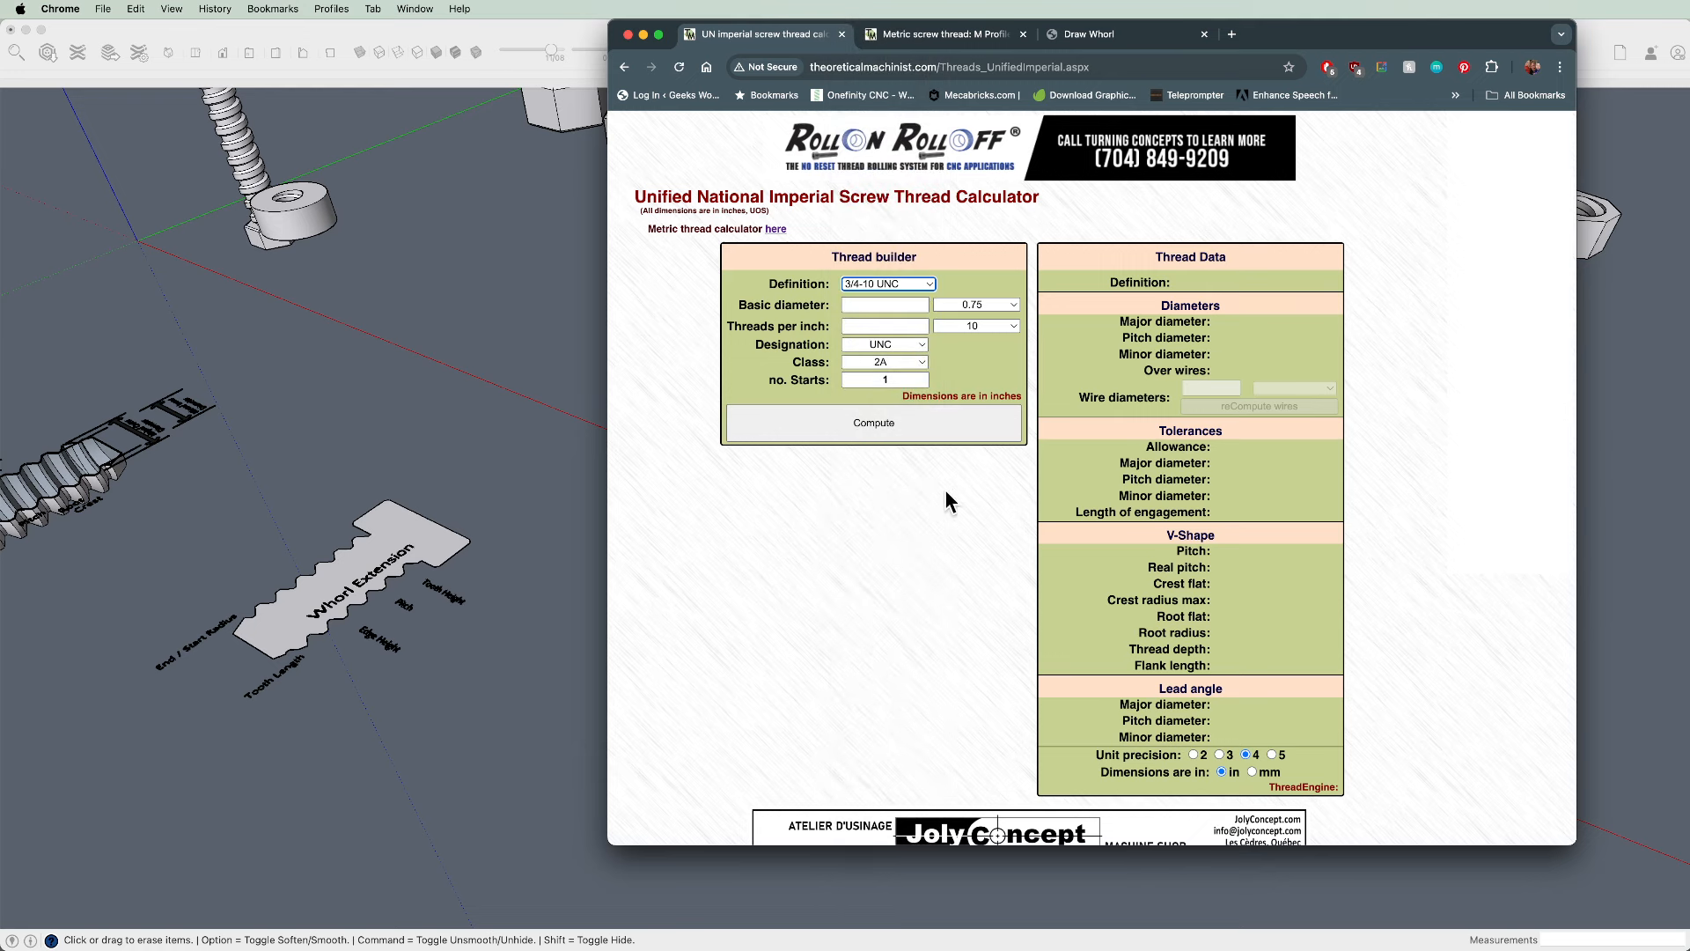
pyautogui.click(871, 423)
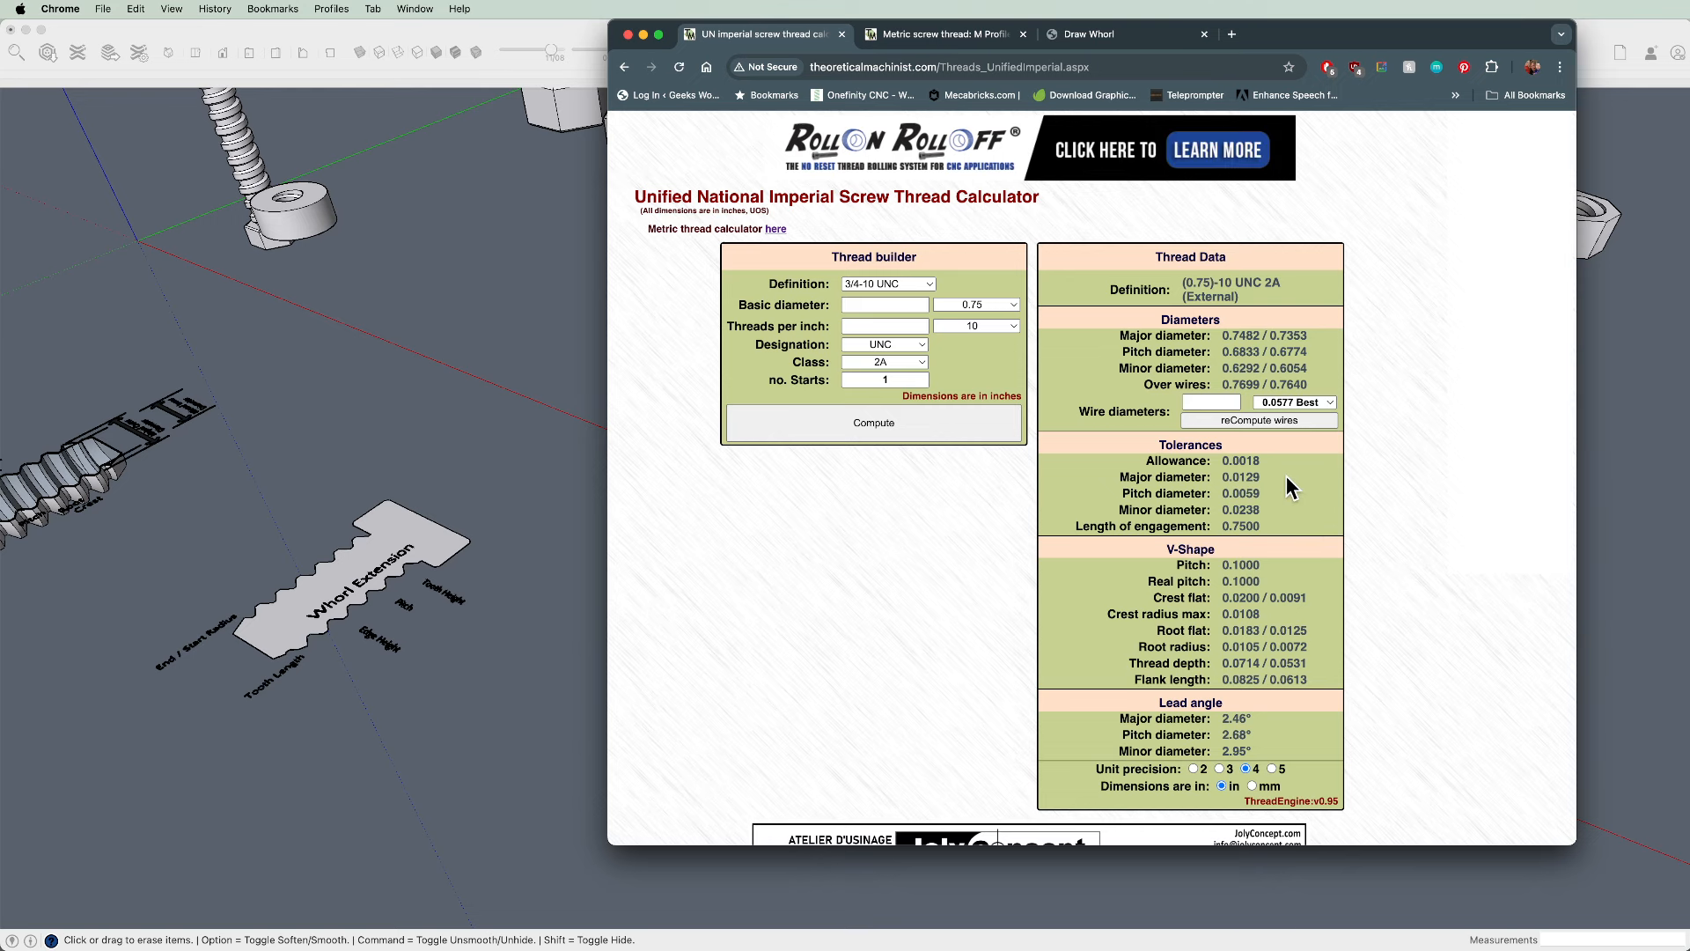
# Switch back to SketchUp and draw a helix with a freely picked radius in the open area below the threaded rods
pyautogui.moveTo(1265, 44)
pyautogui.mouseDown()
pyautogui.moveTo(1141, 44)
pyautogui.moveTo(1689, 44)
pyautogui.mouseUp()
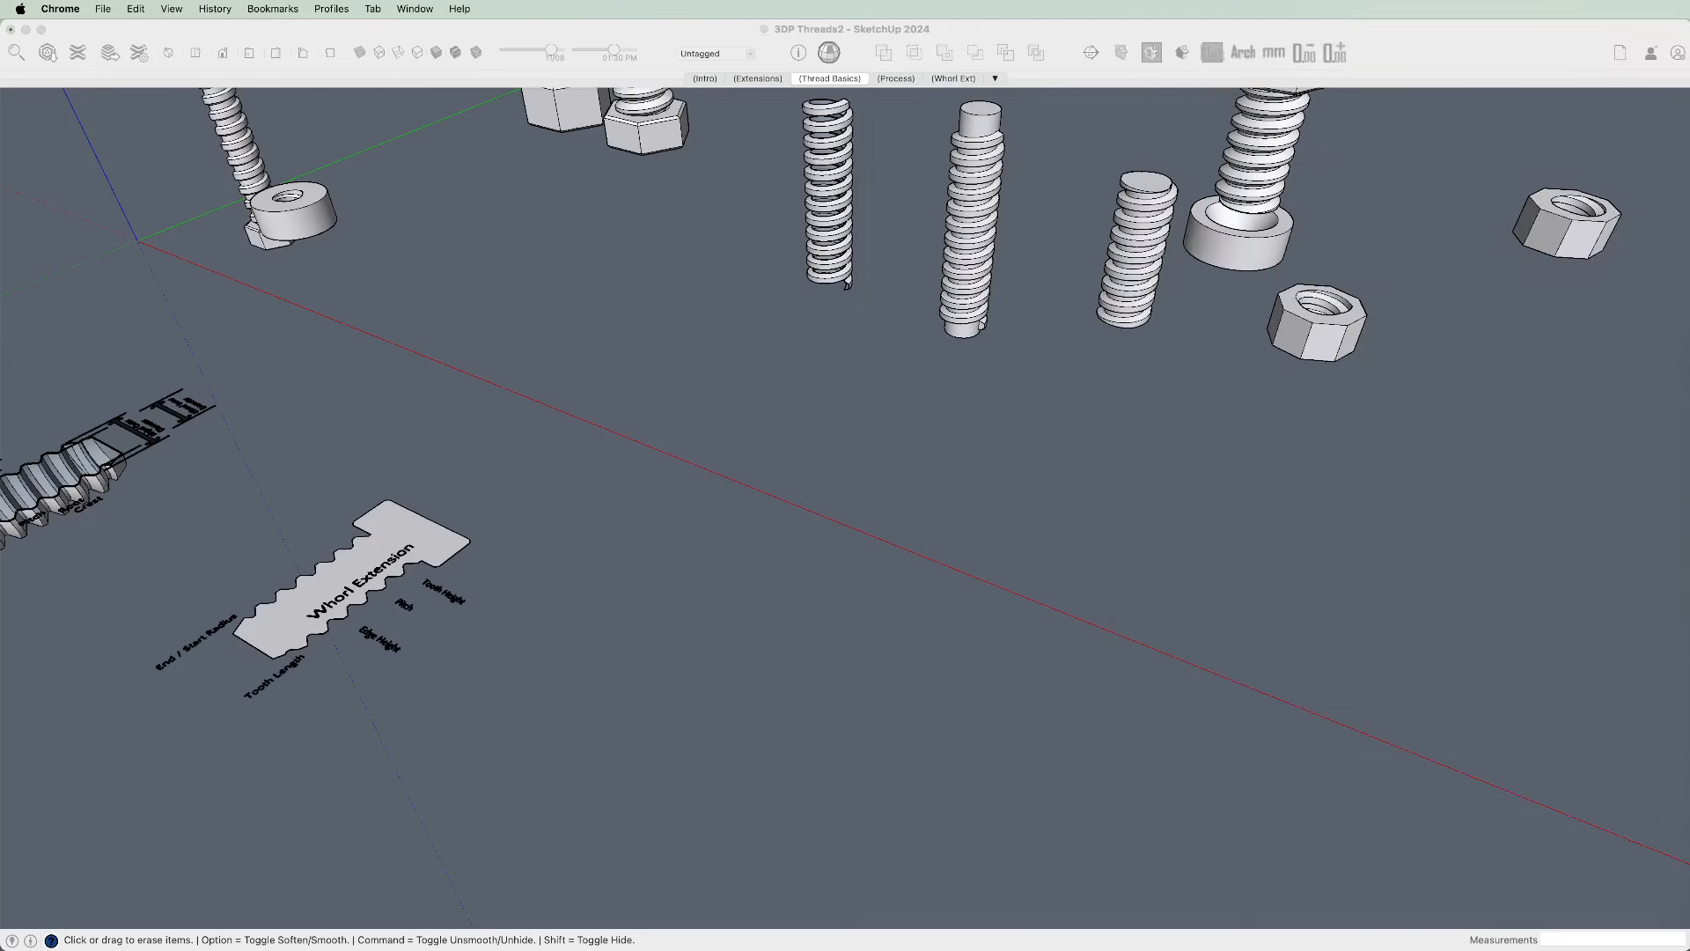
pyautogui.click(992, 406)
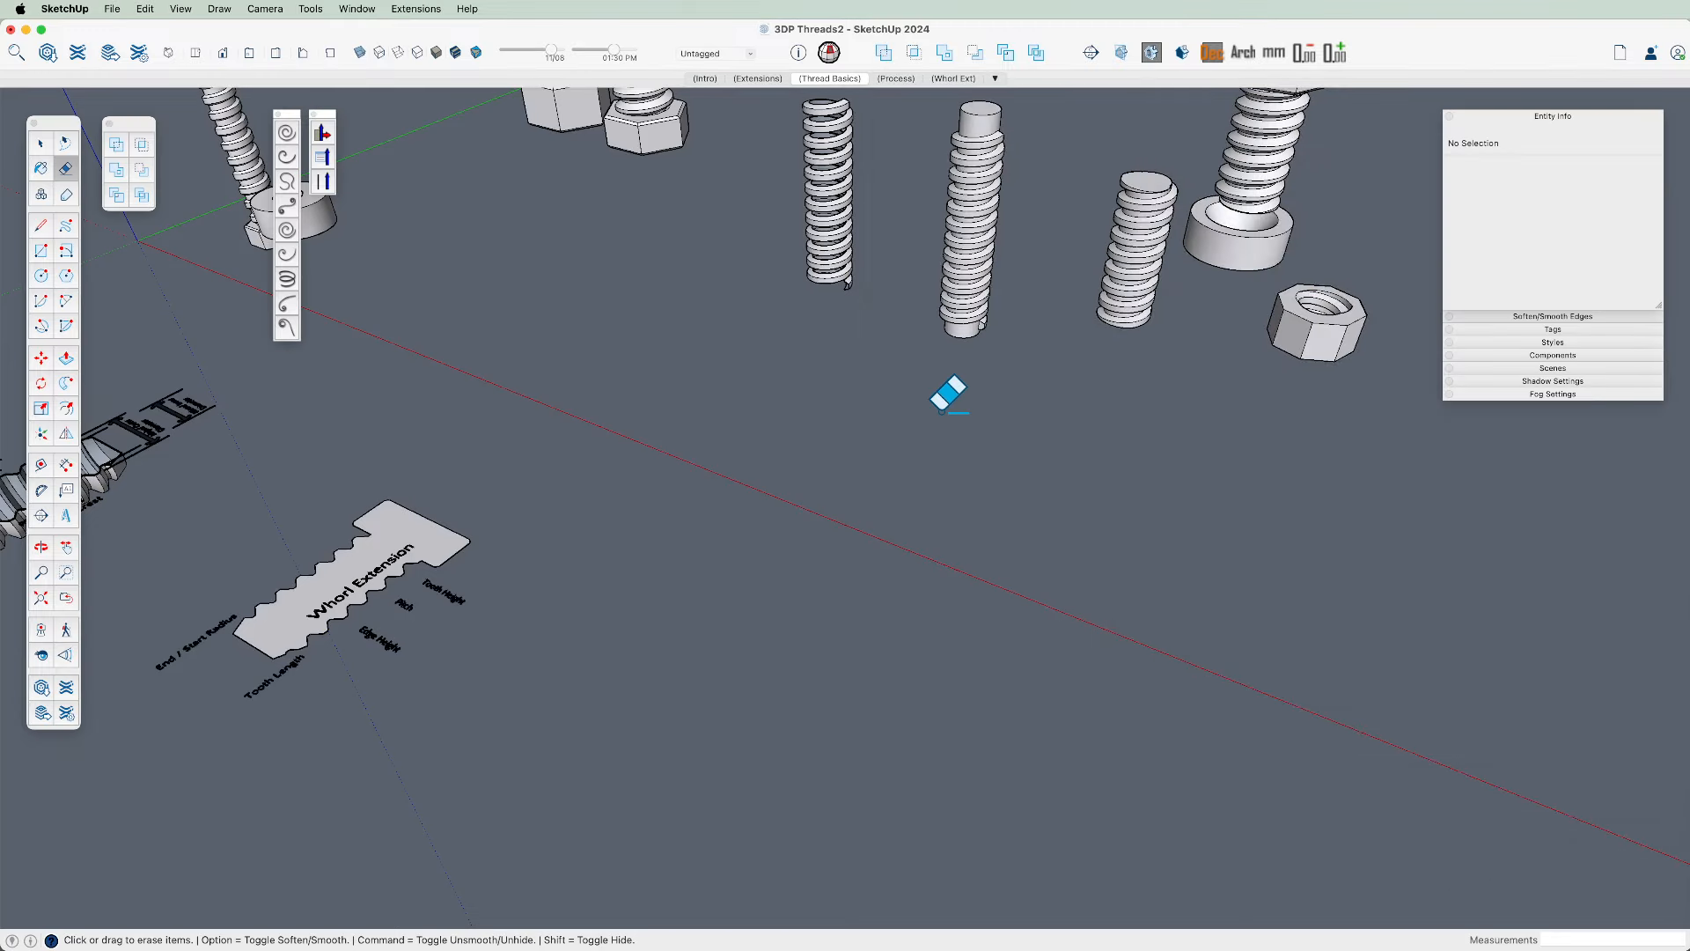
pyautogui.click(290, 280)
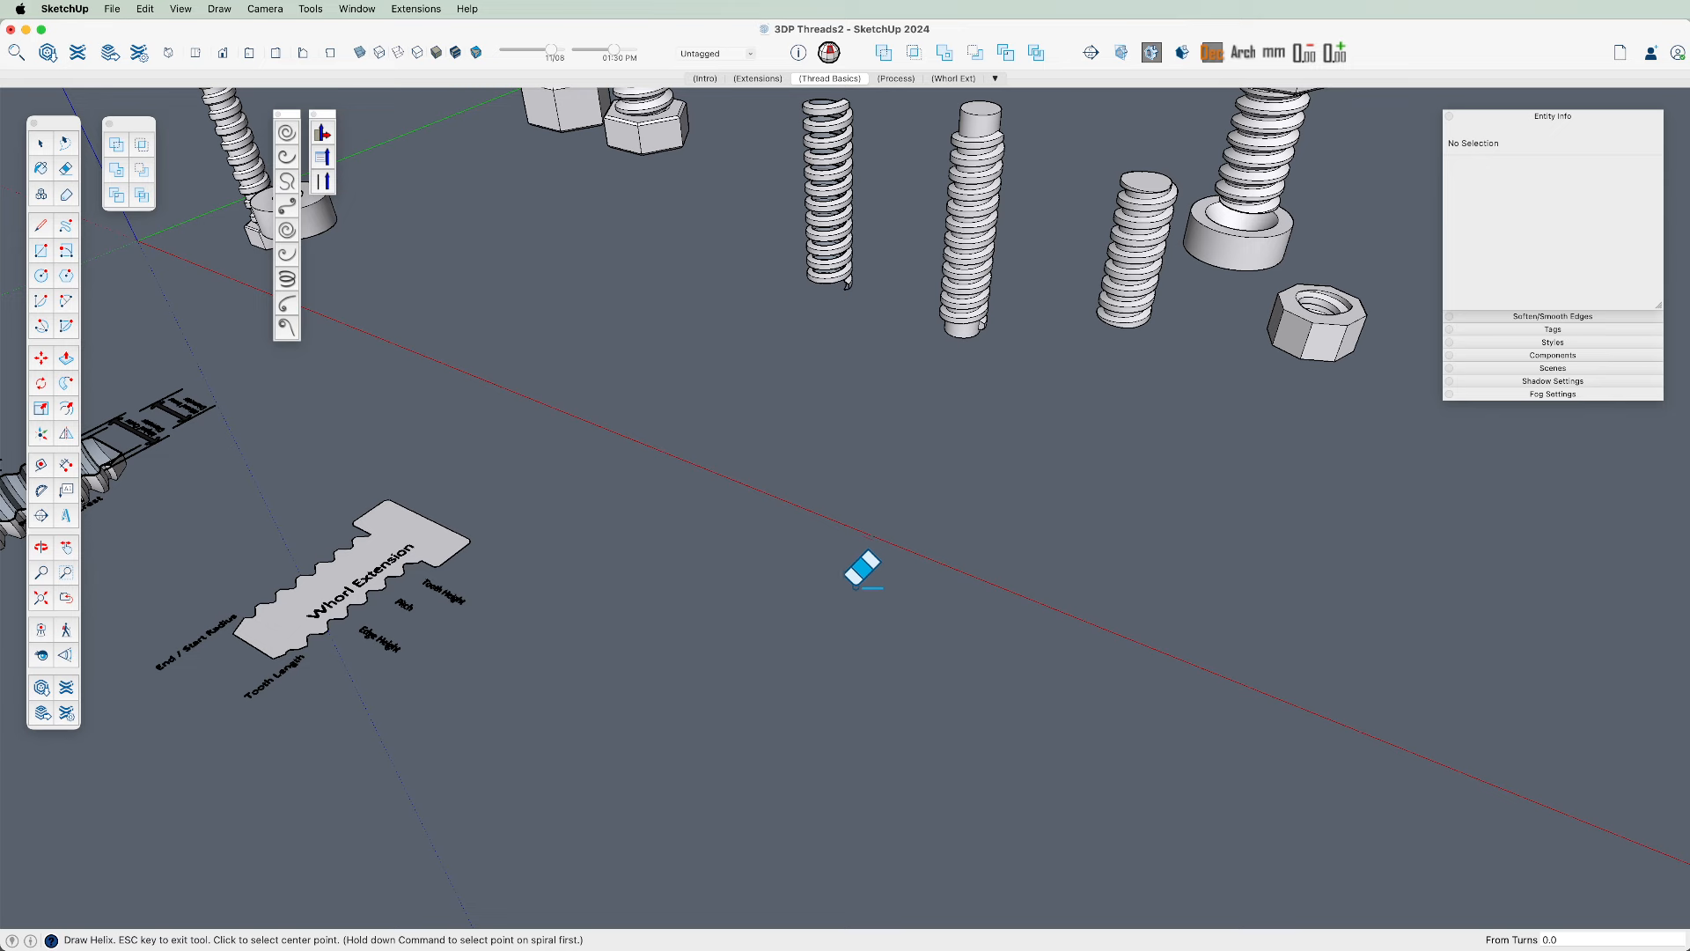
pyautogui.click(828, 564)
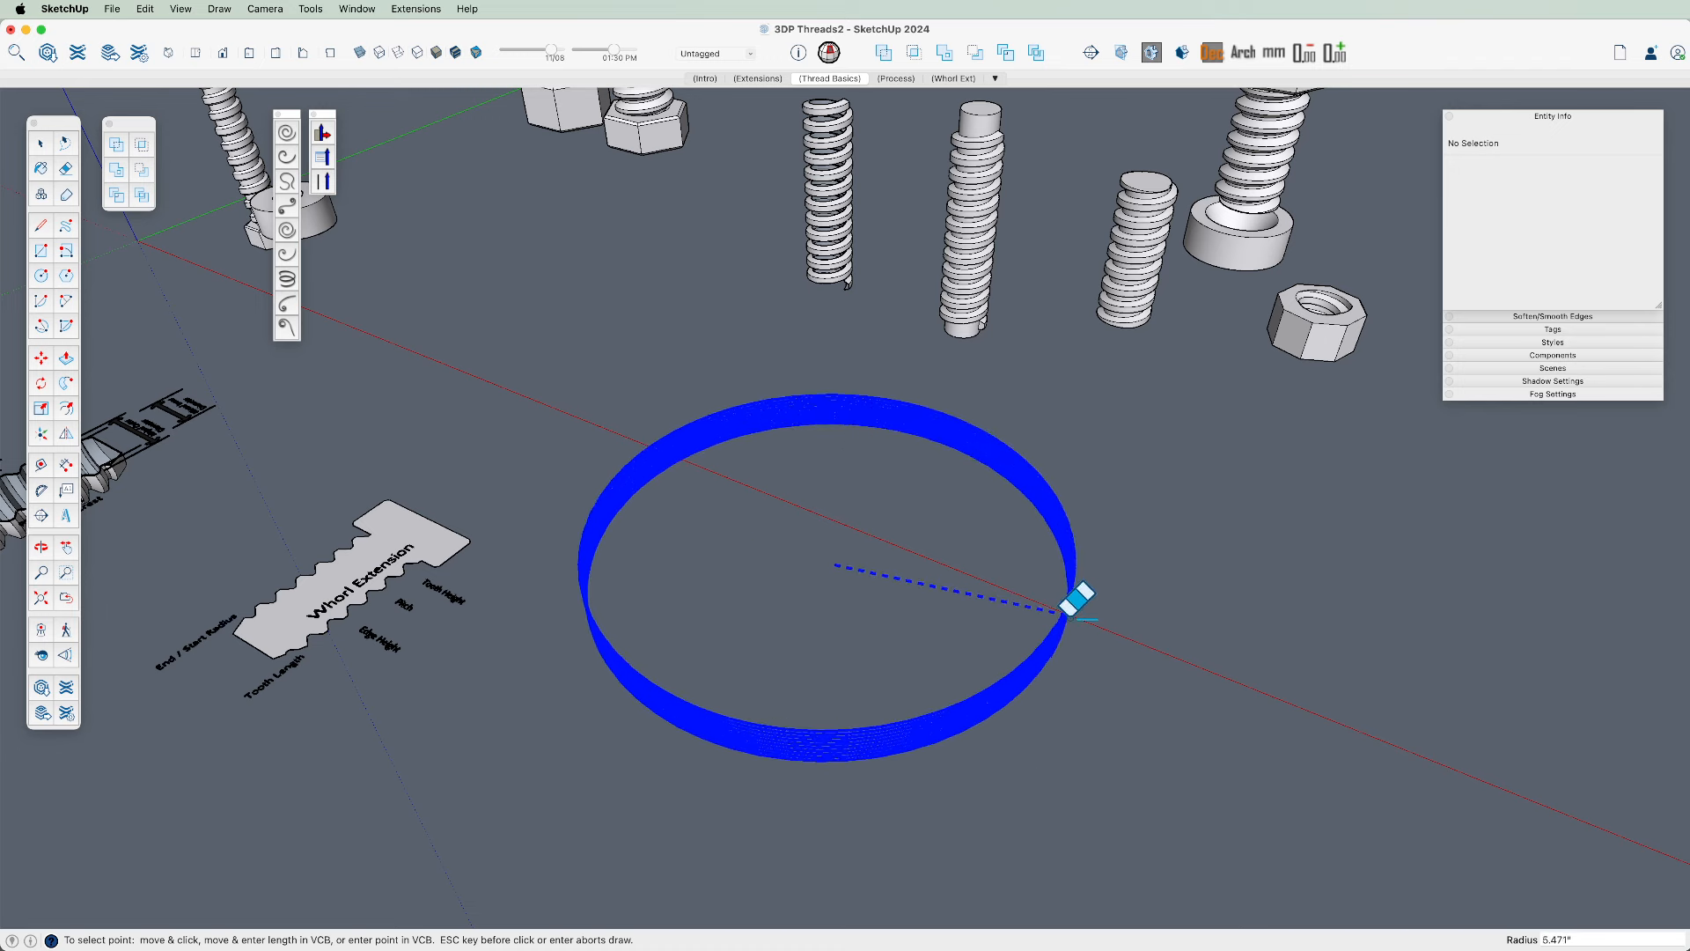
pyautogui.click(995, 735)
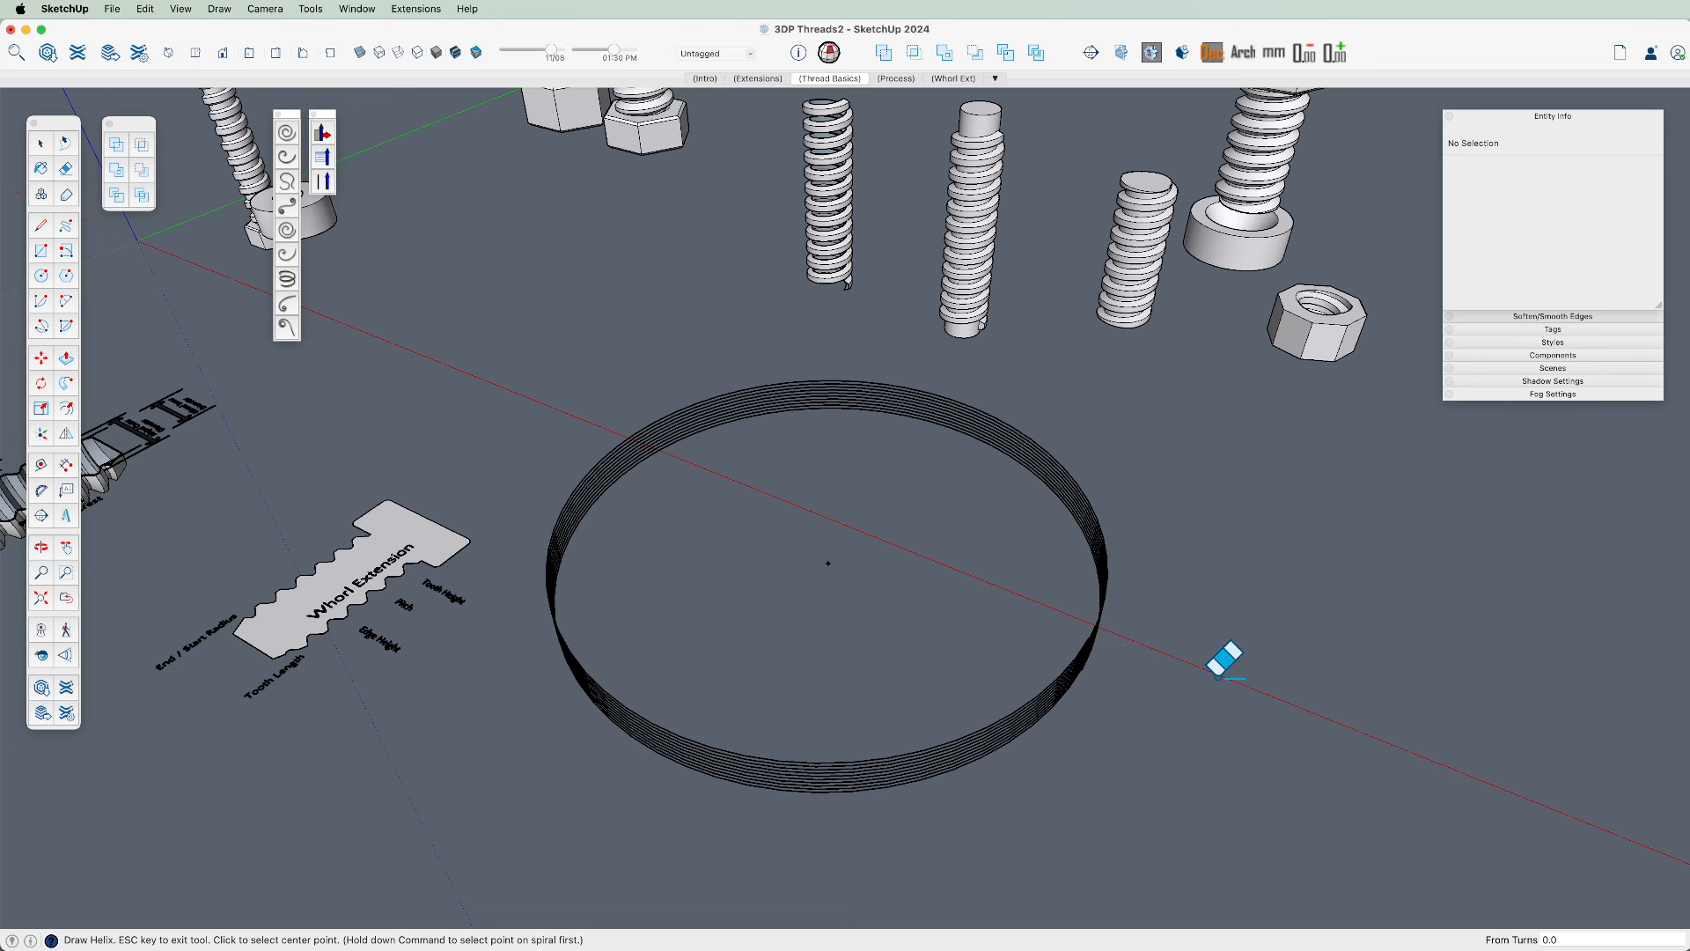
# Increase the helix's number of turns and set its radius to 2
pyautogui.press('Tab')
pyautogui.press('Tab')
pyautogui.press('Tab')
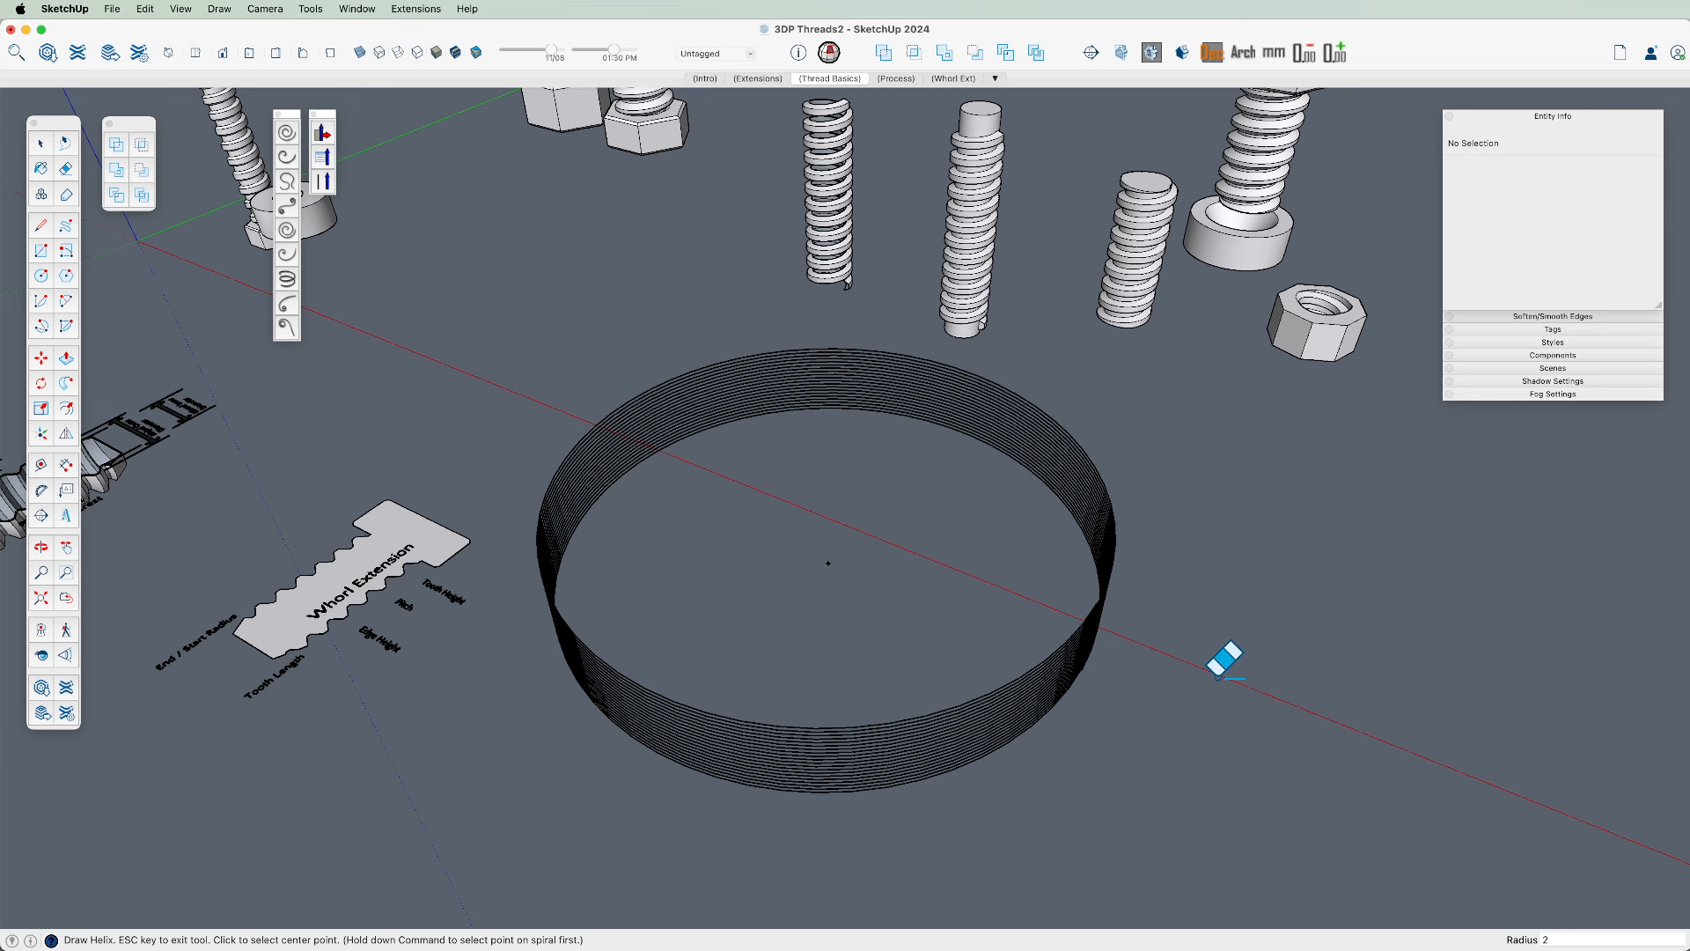
pyautogui.write('2')
pyautogui.press('Tab')
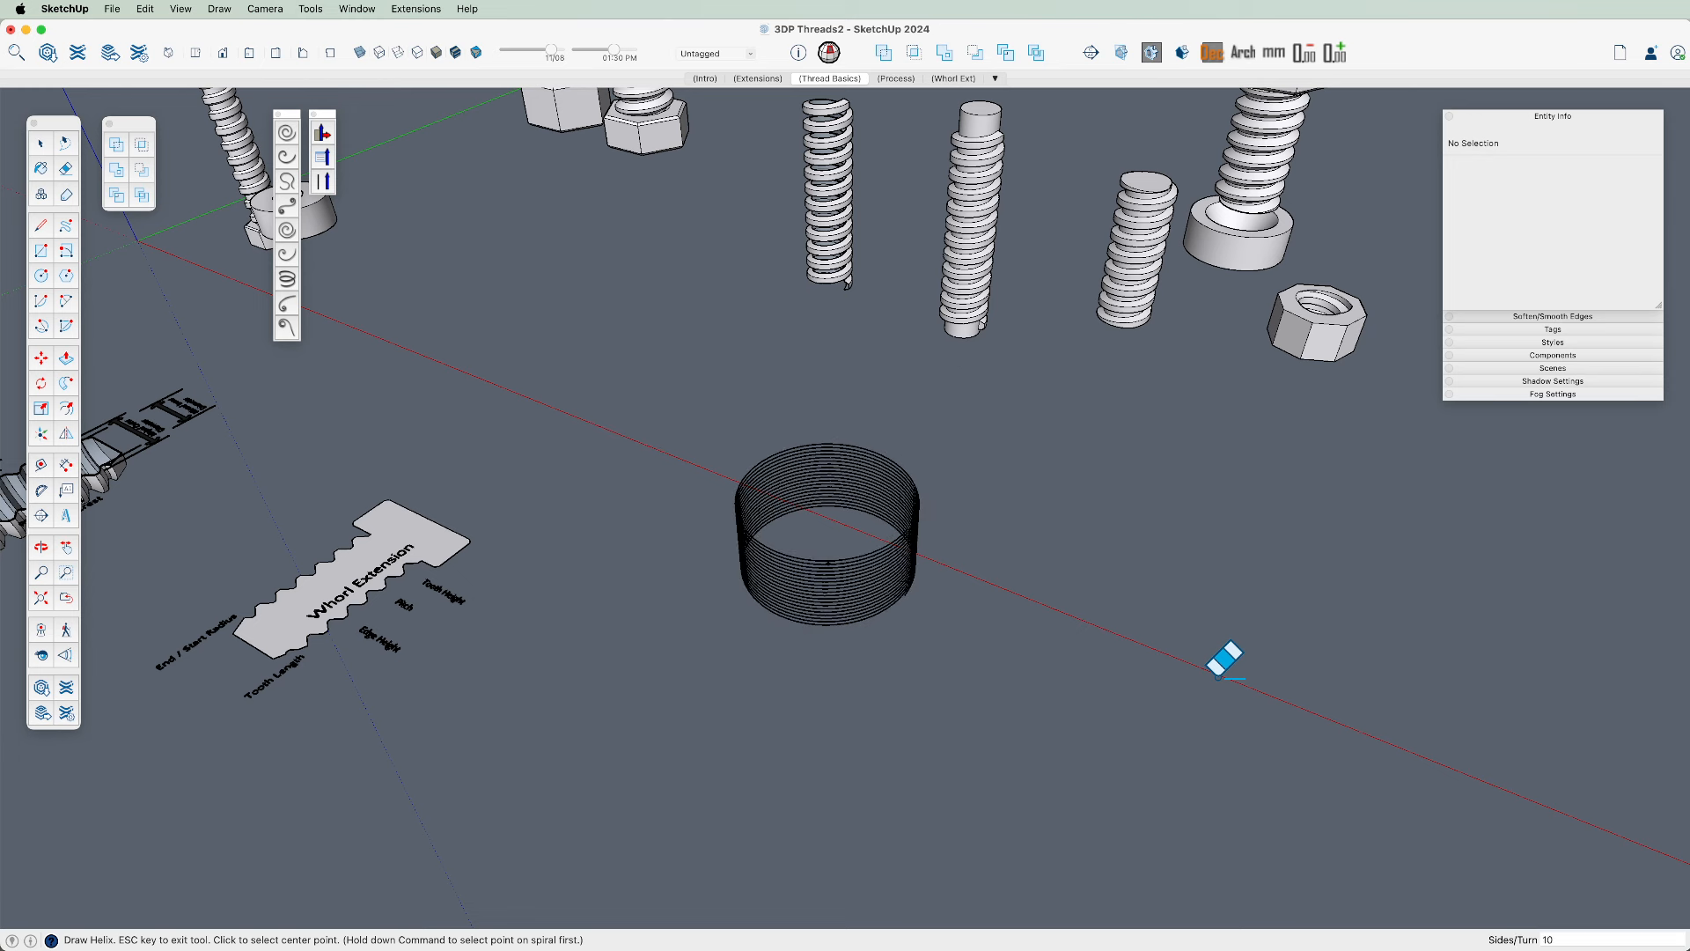
# Set the helix to 10 sides per turn with a height of 1 per turn
pyautogui.write('10')
pyautogui.press('Tab')
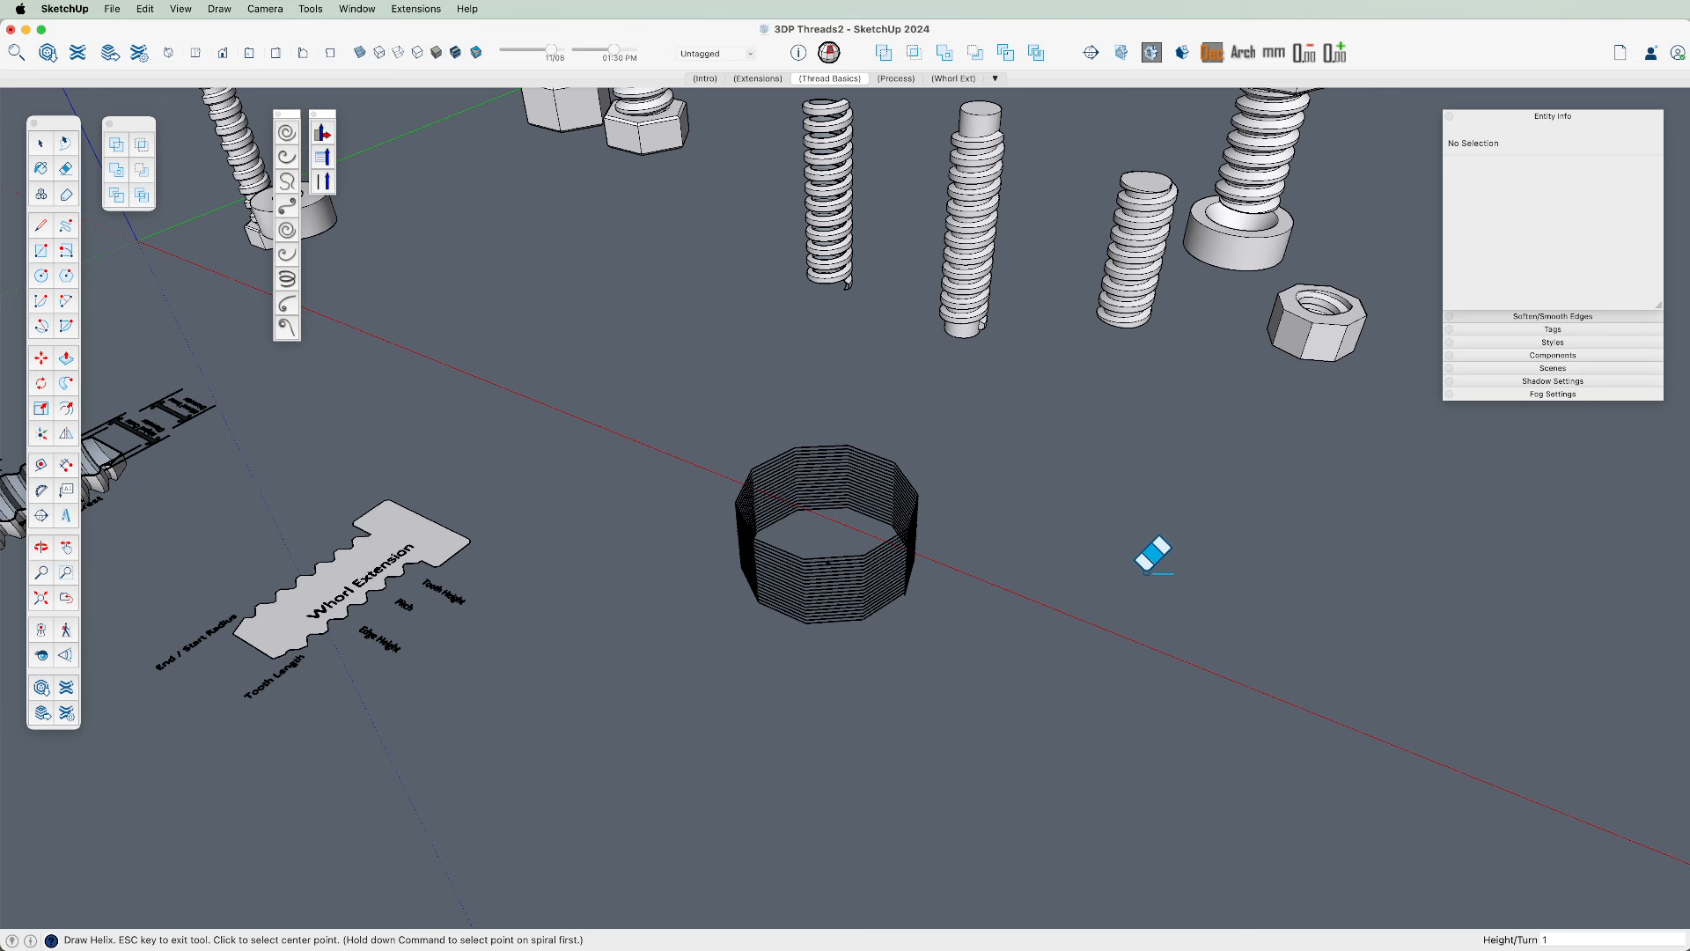
pyautogui.write('1')
pyautogui.press('Tab')
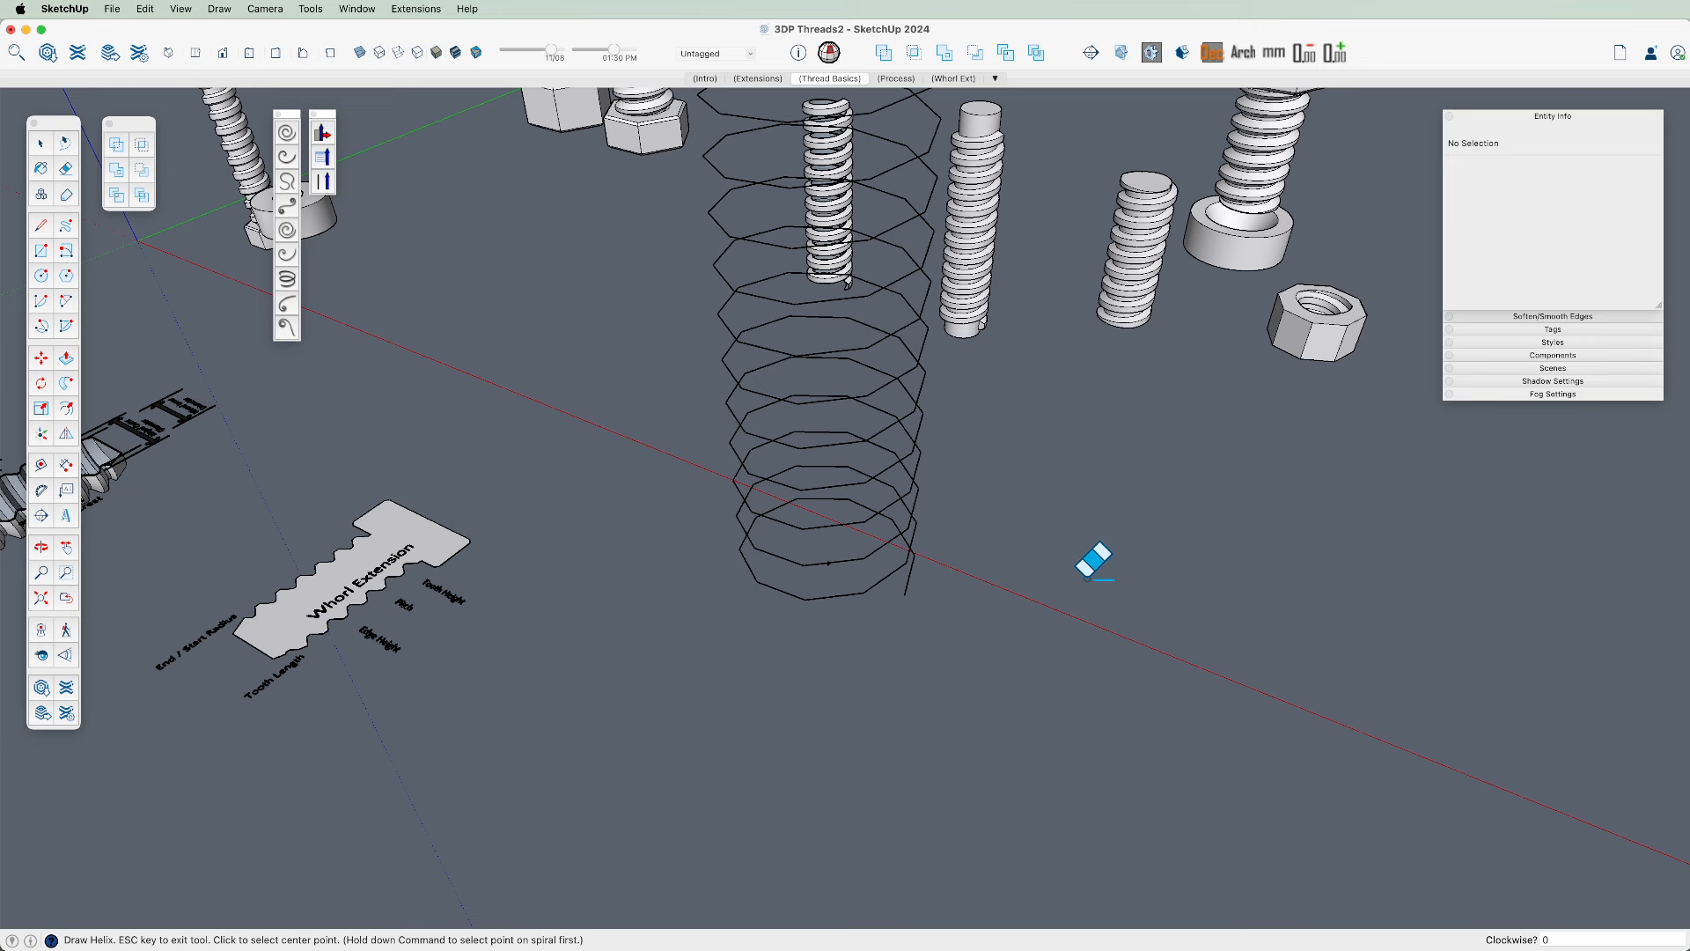
# Resize the helix to five turns with a radius of 3/8 and a height of .1 per turn
pyautogui.press('Return')
pyautogui.press('Return')
pyautogui.press('Return')
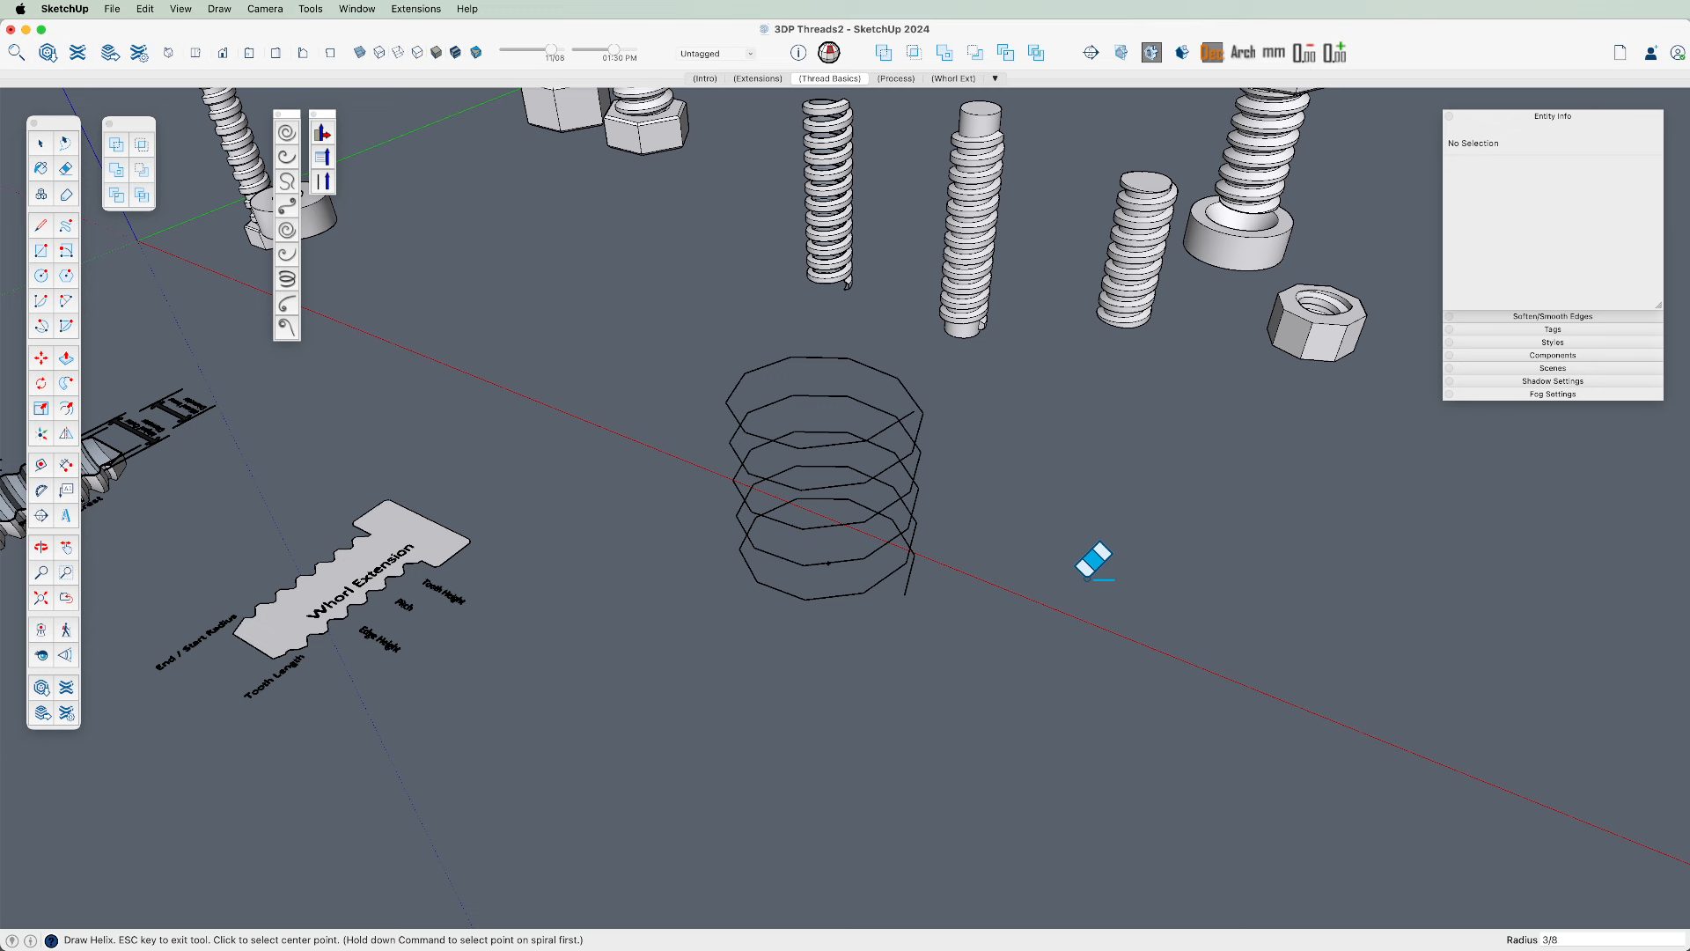
pyautogui.press('Return')
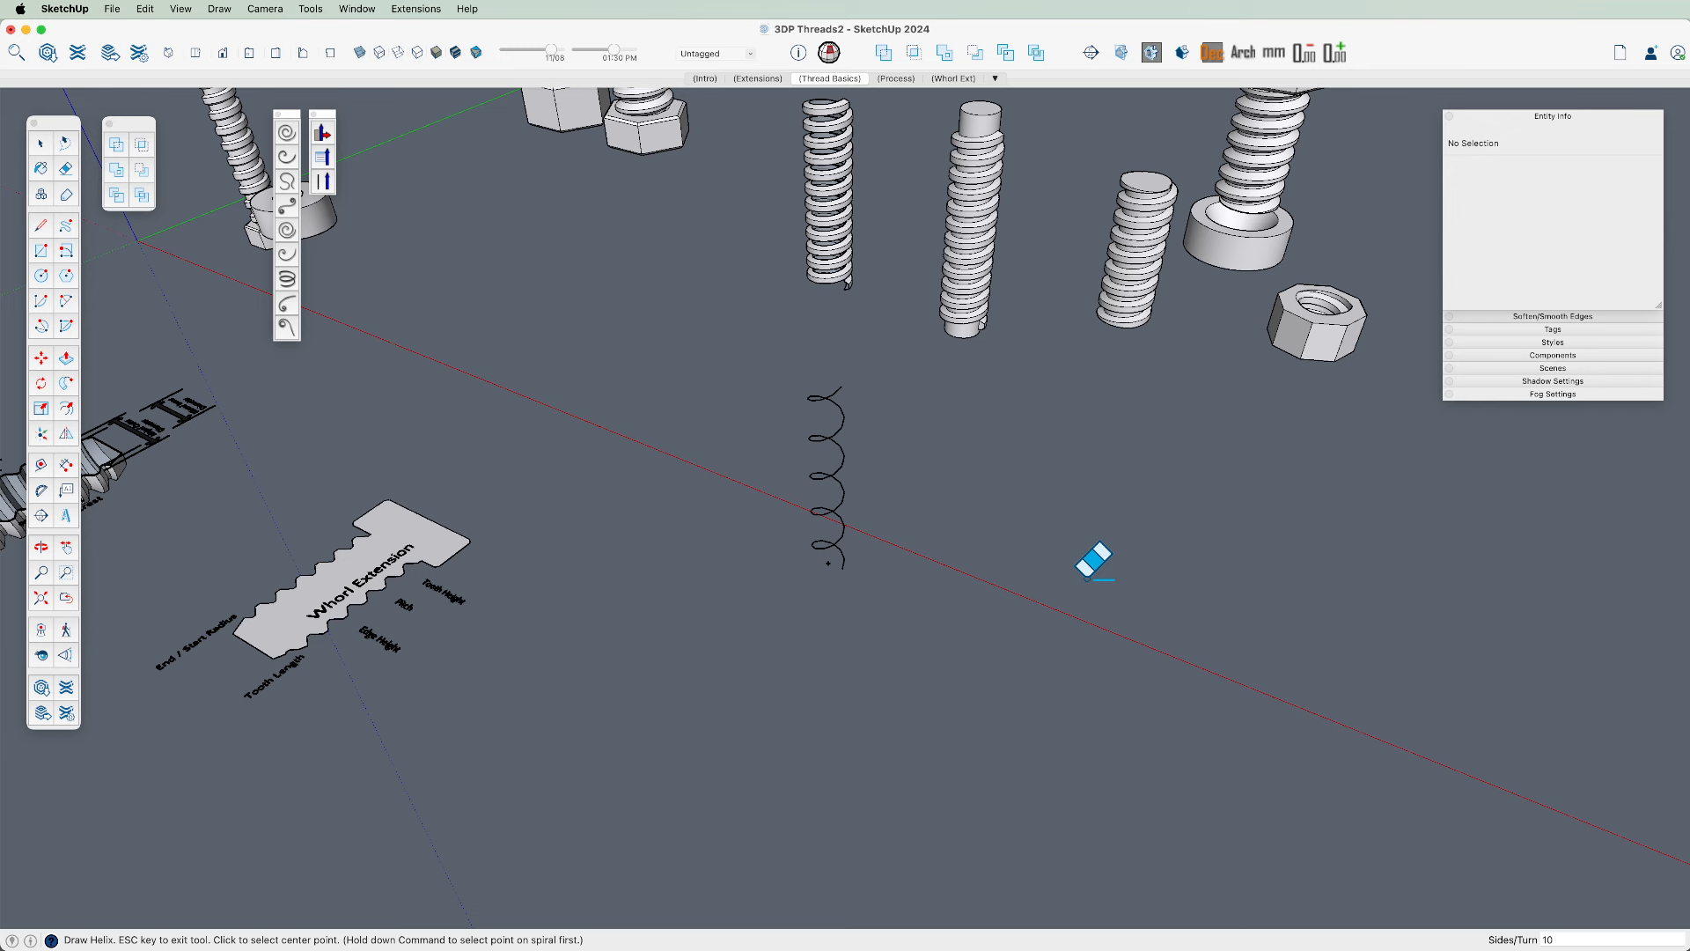
pyautogui.press('Return')
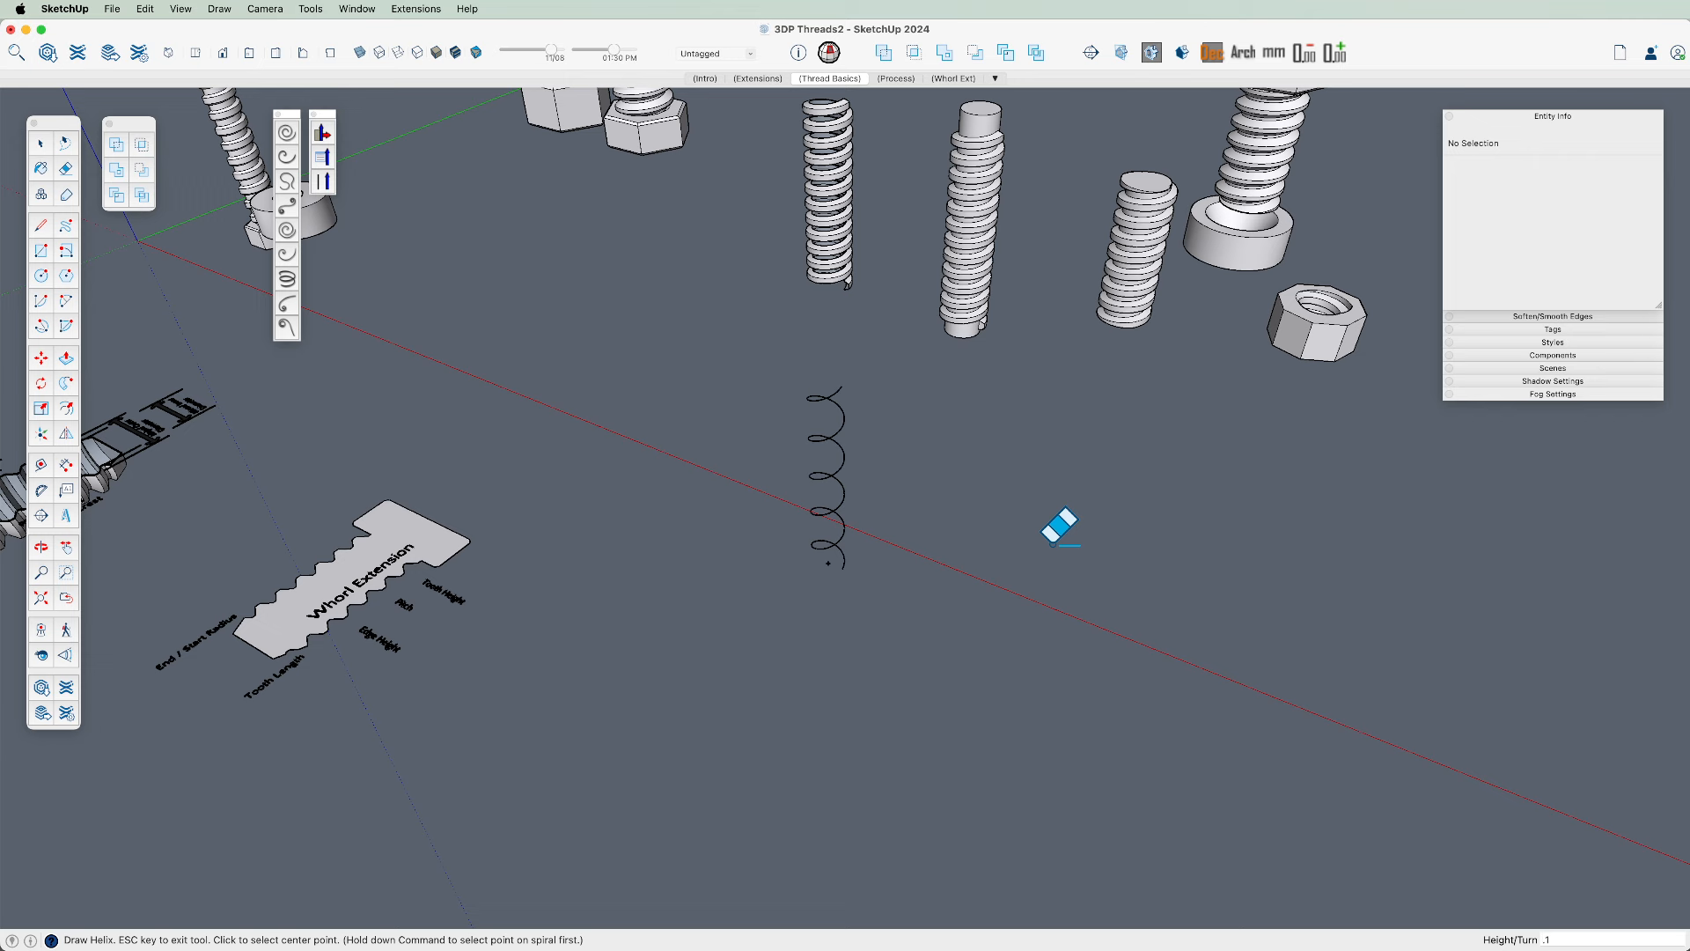
pyautogui.press('Return')
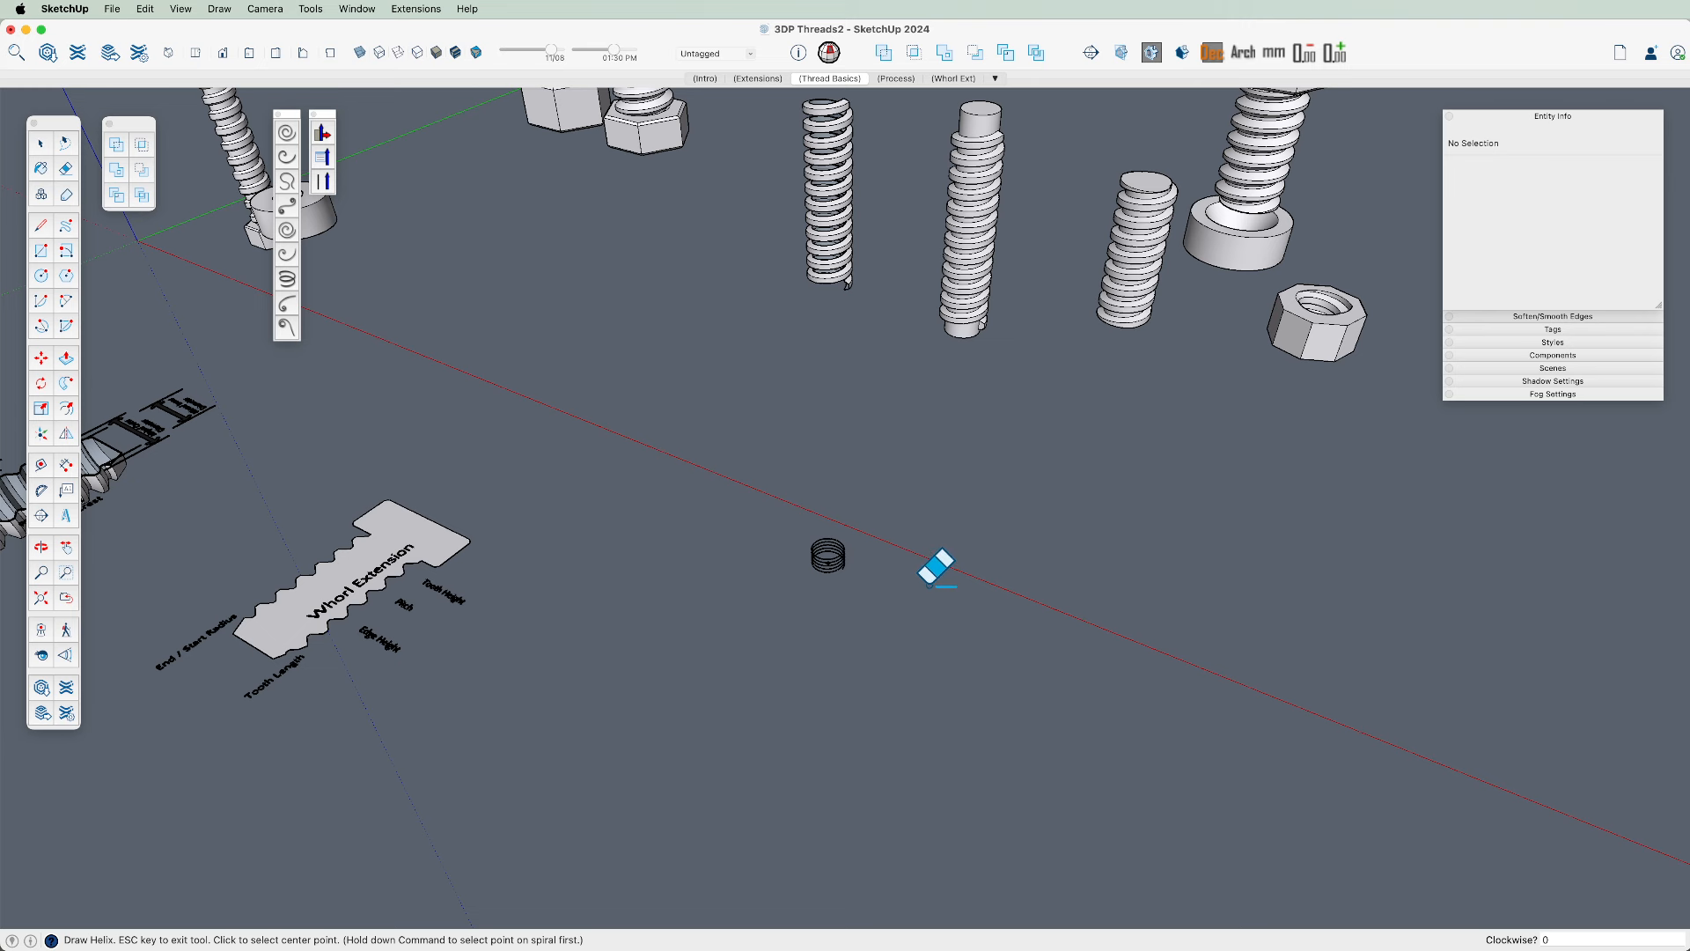
# Finish the helix with its clockwise value at 0 and draw a vertical rectangular face, 0.1 high, extending outward from its lowest turn
pyautogui.press('Return')
pyautogui.press('Escape')
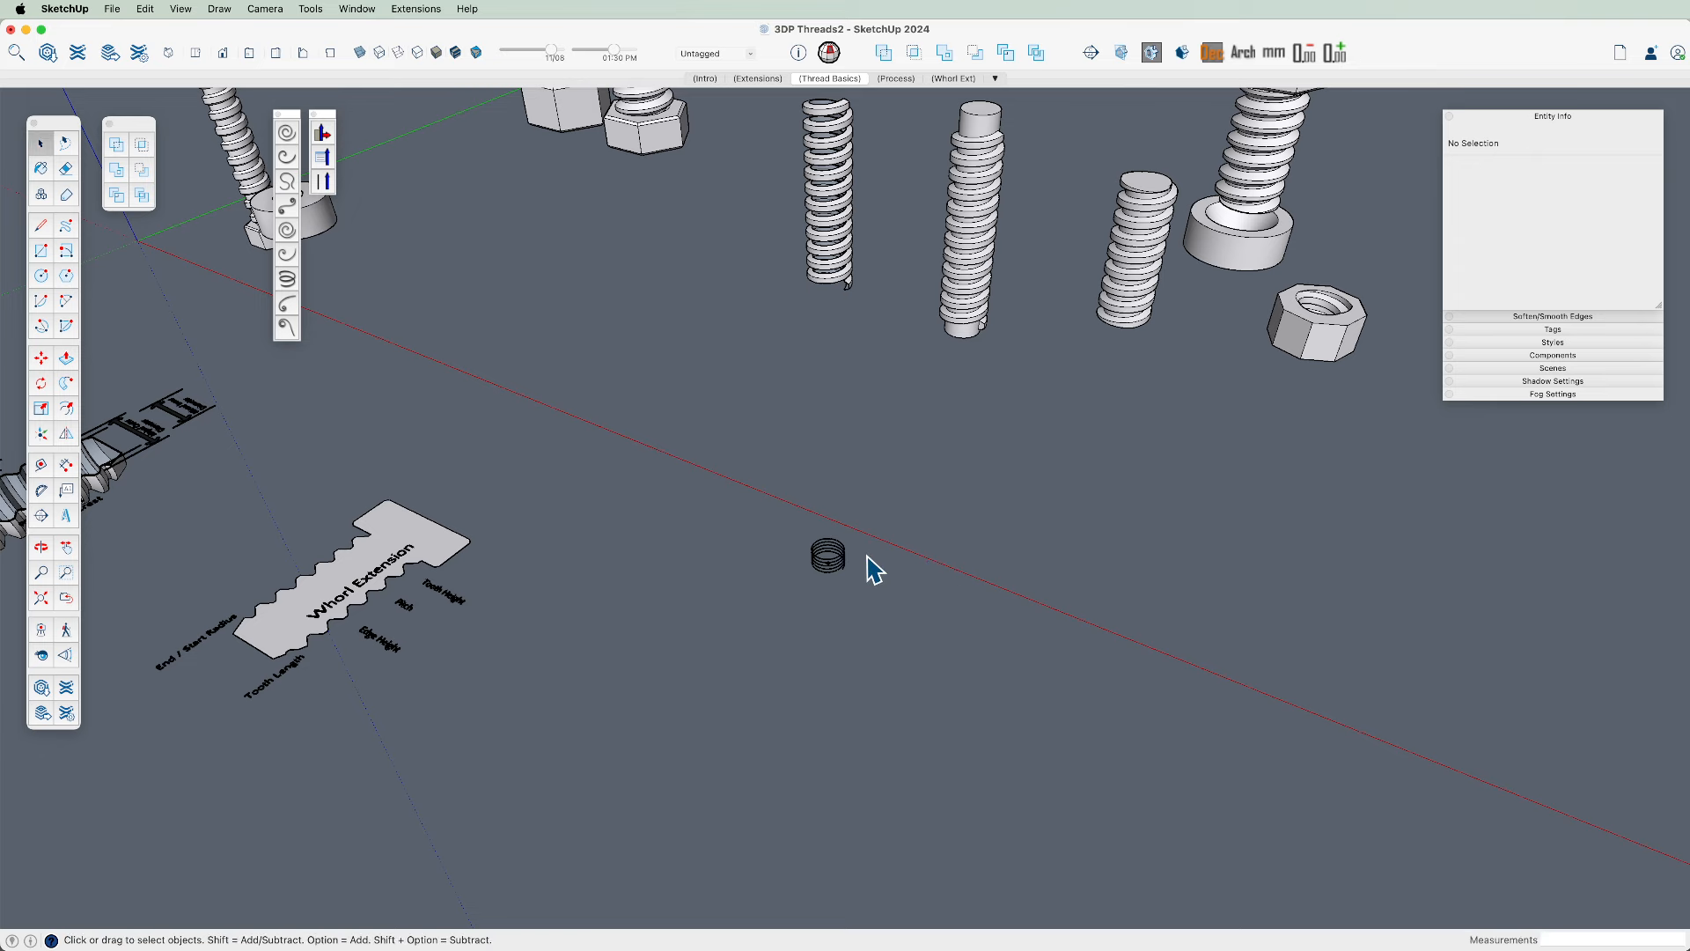
pyautogui.scroll(10, 876, 570)
pyautogui.press('h')
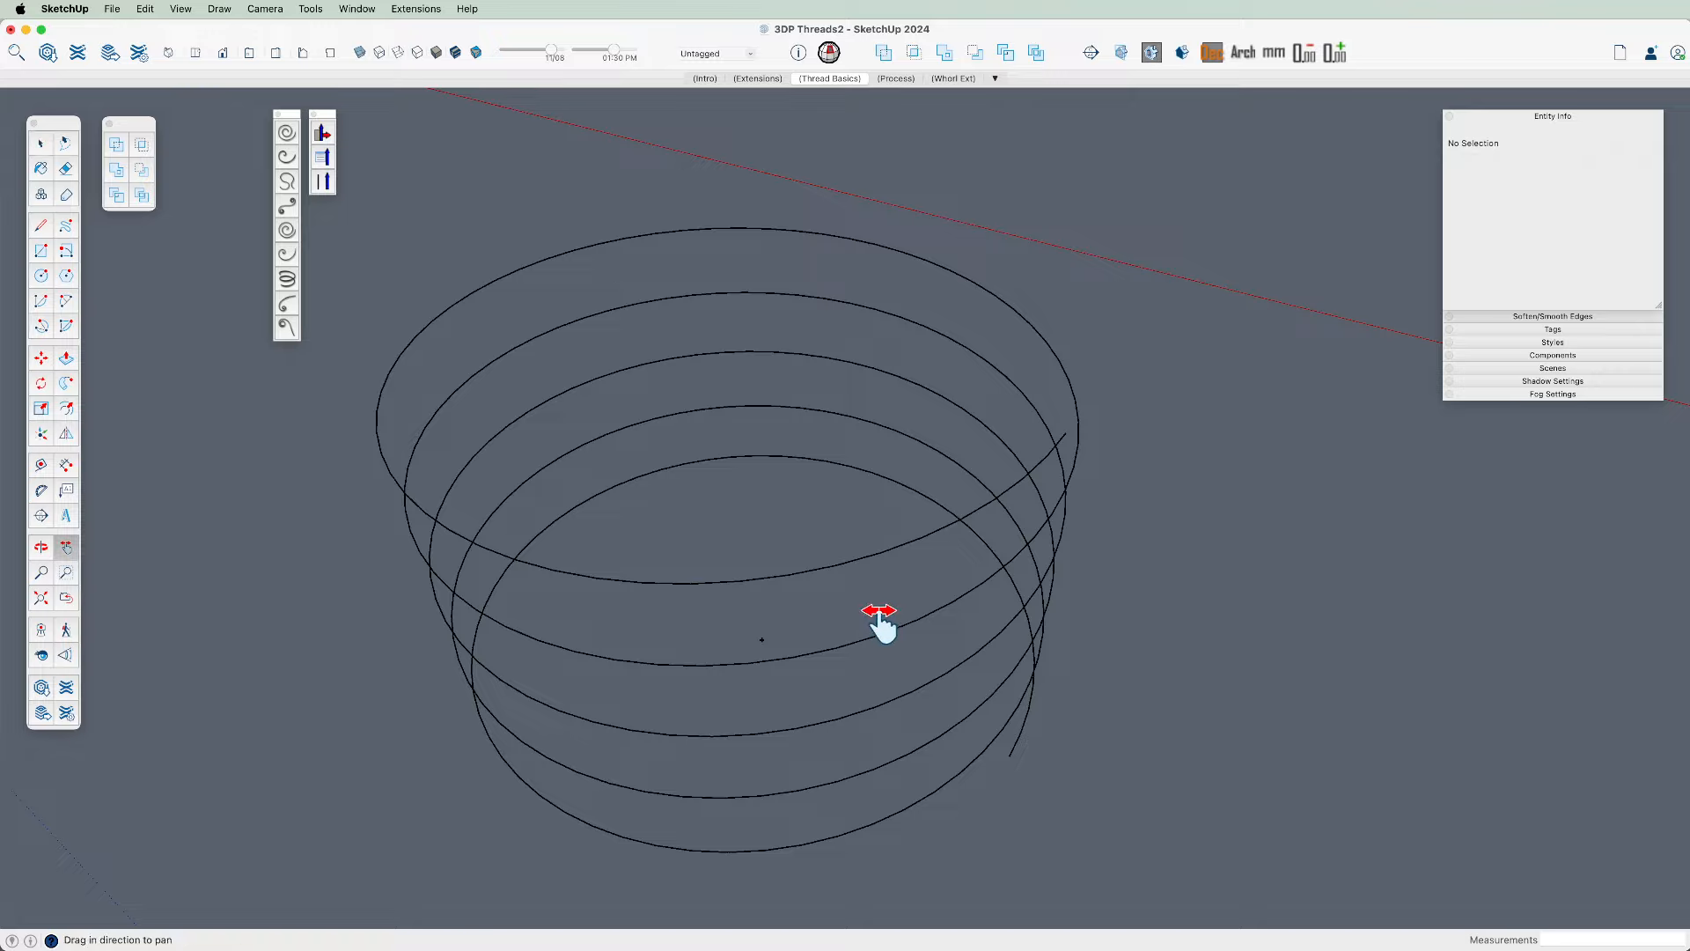
pyautogui.moveTo(880, 622); pyautogui.dragTo(805, 540)
pyautogui.press('o')
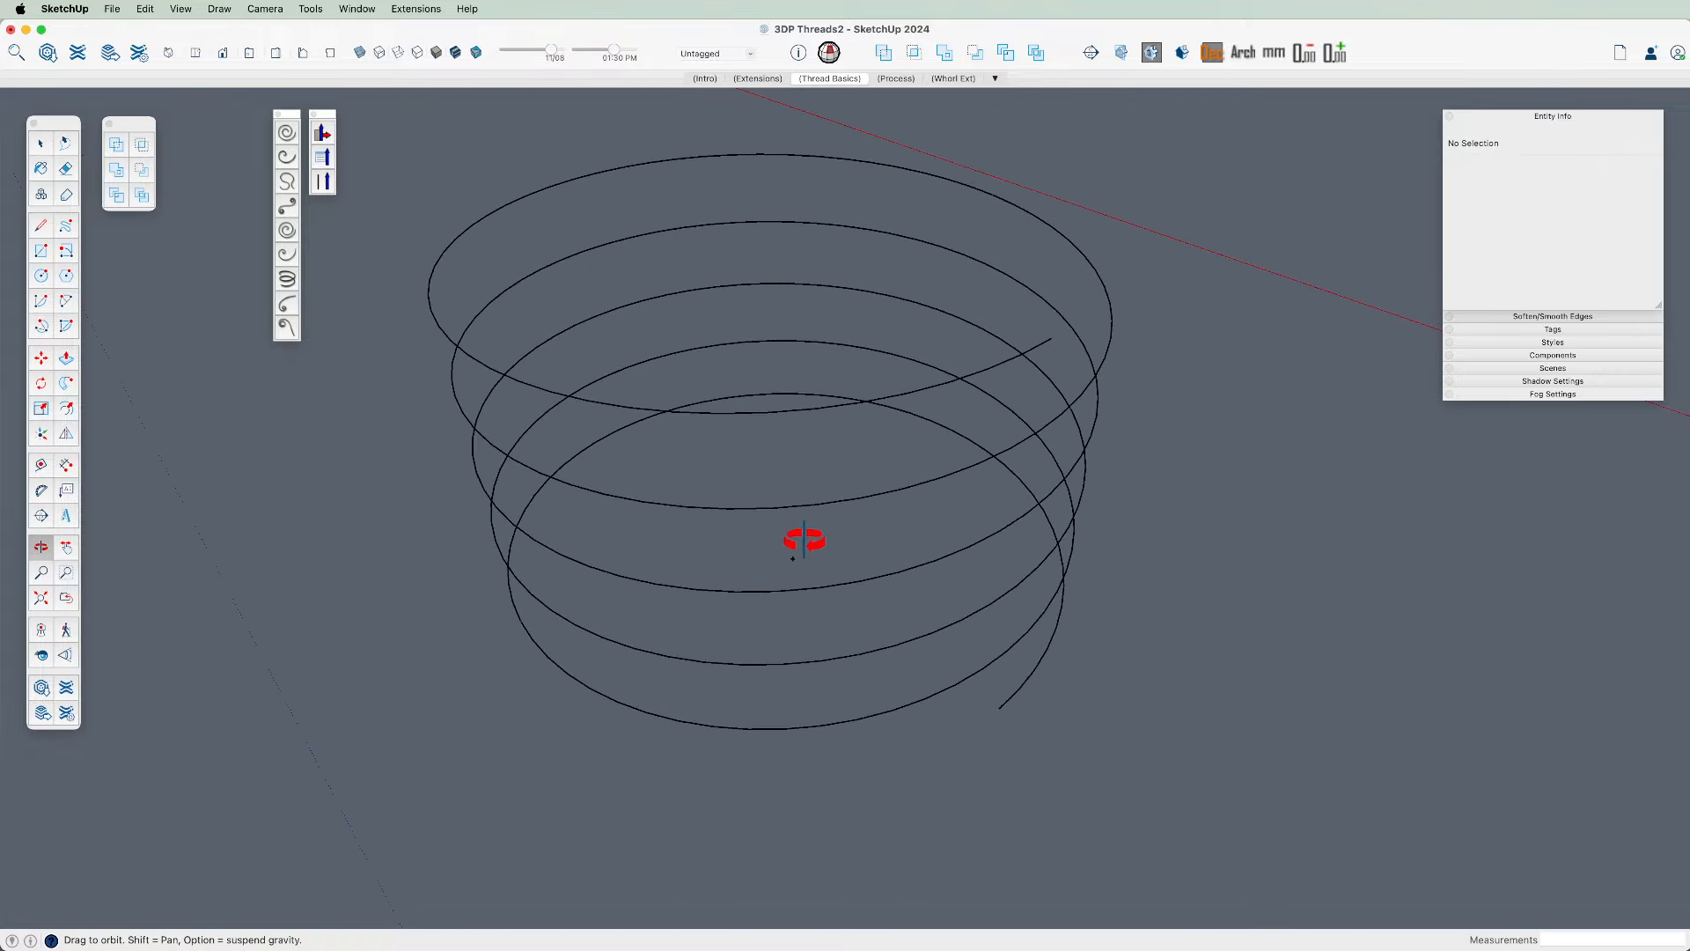
pyautogui.press('l')
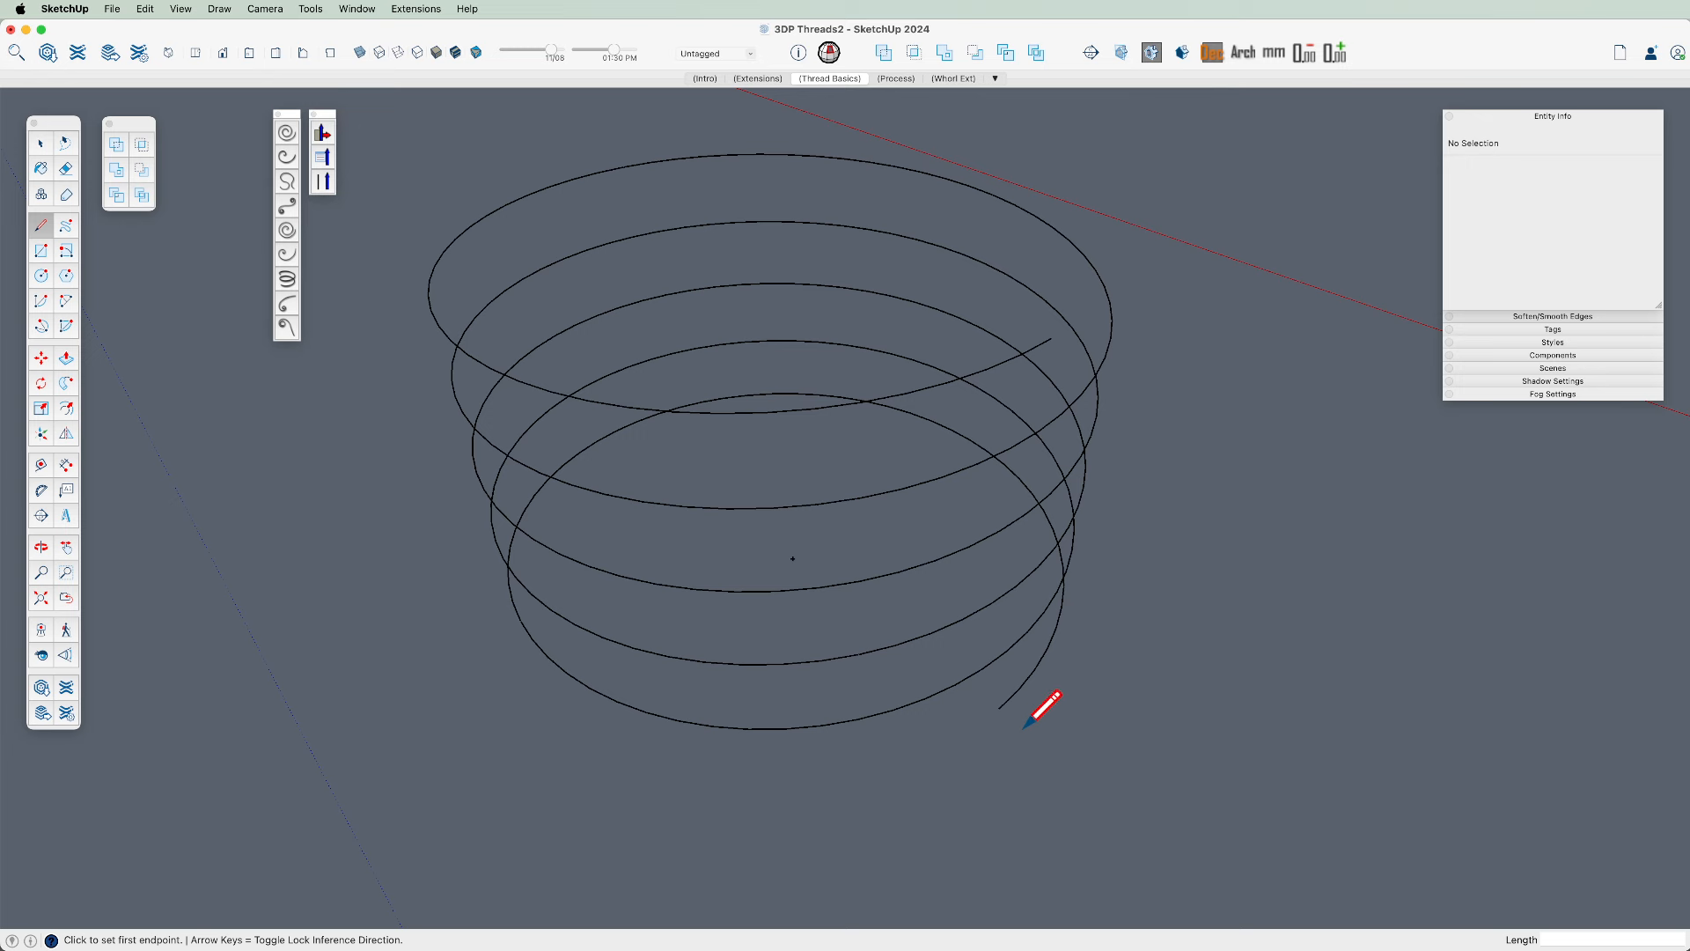
pyautogui.click(999, 708)
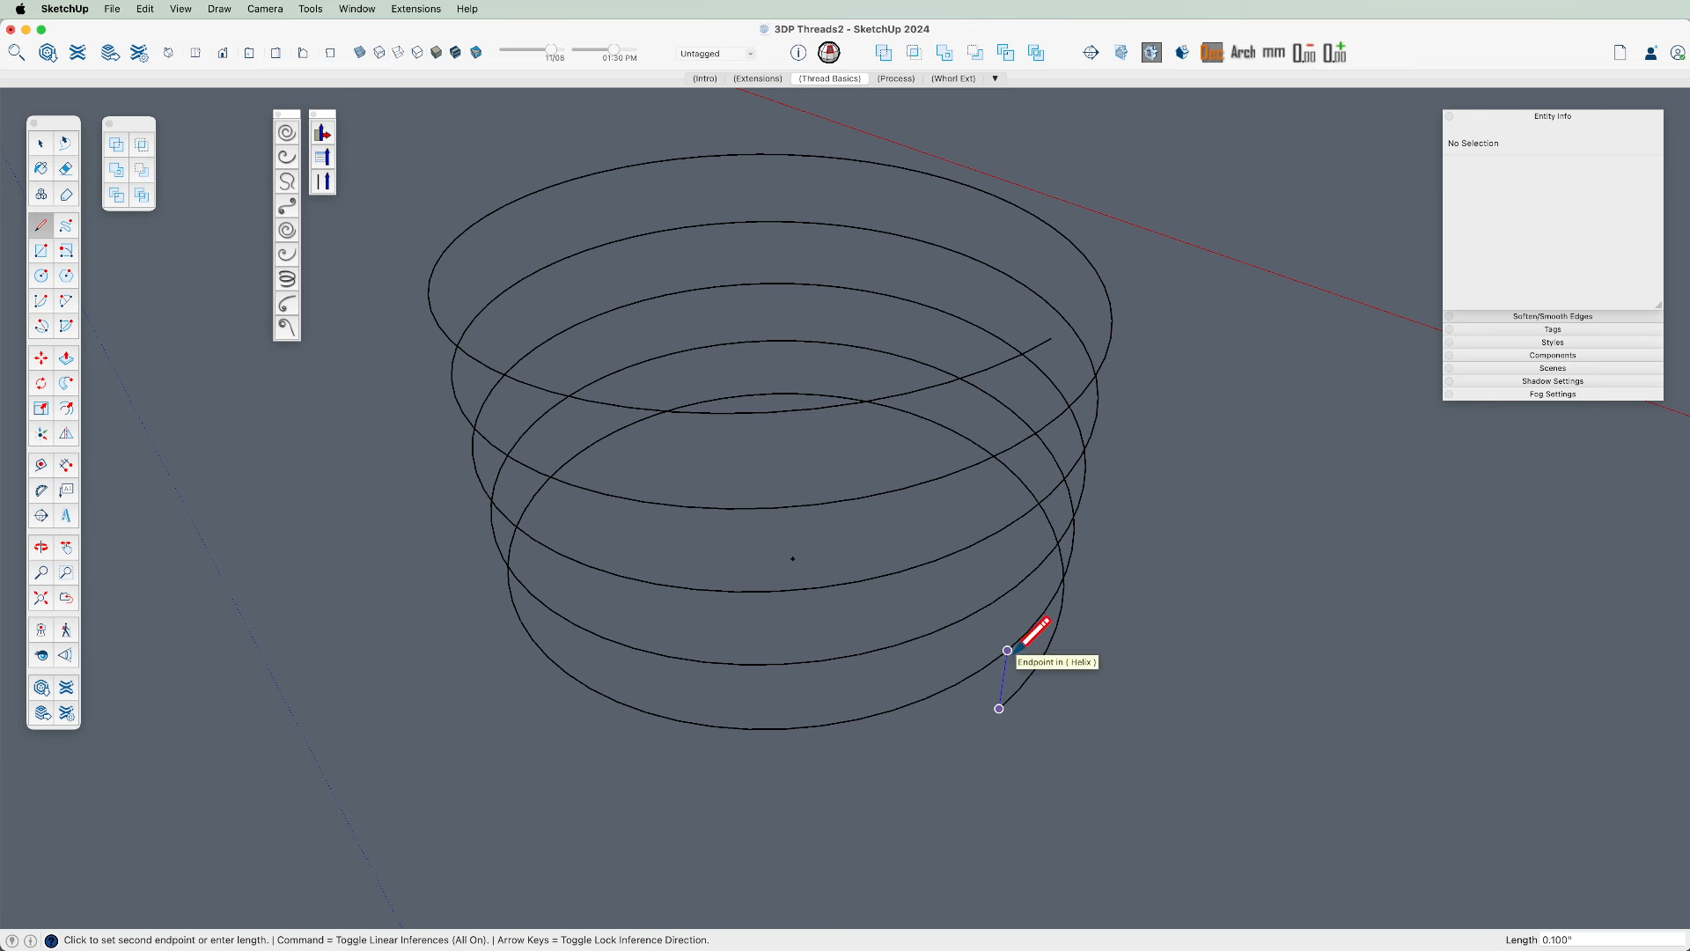
pyautogui.click(1007, 650)
pyautogui.click(1208, 787)
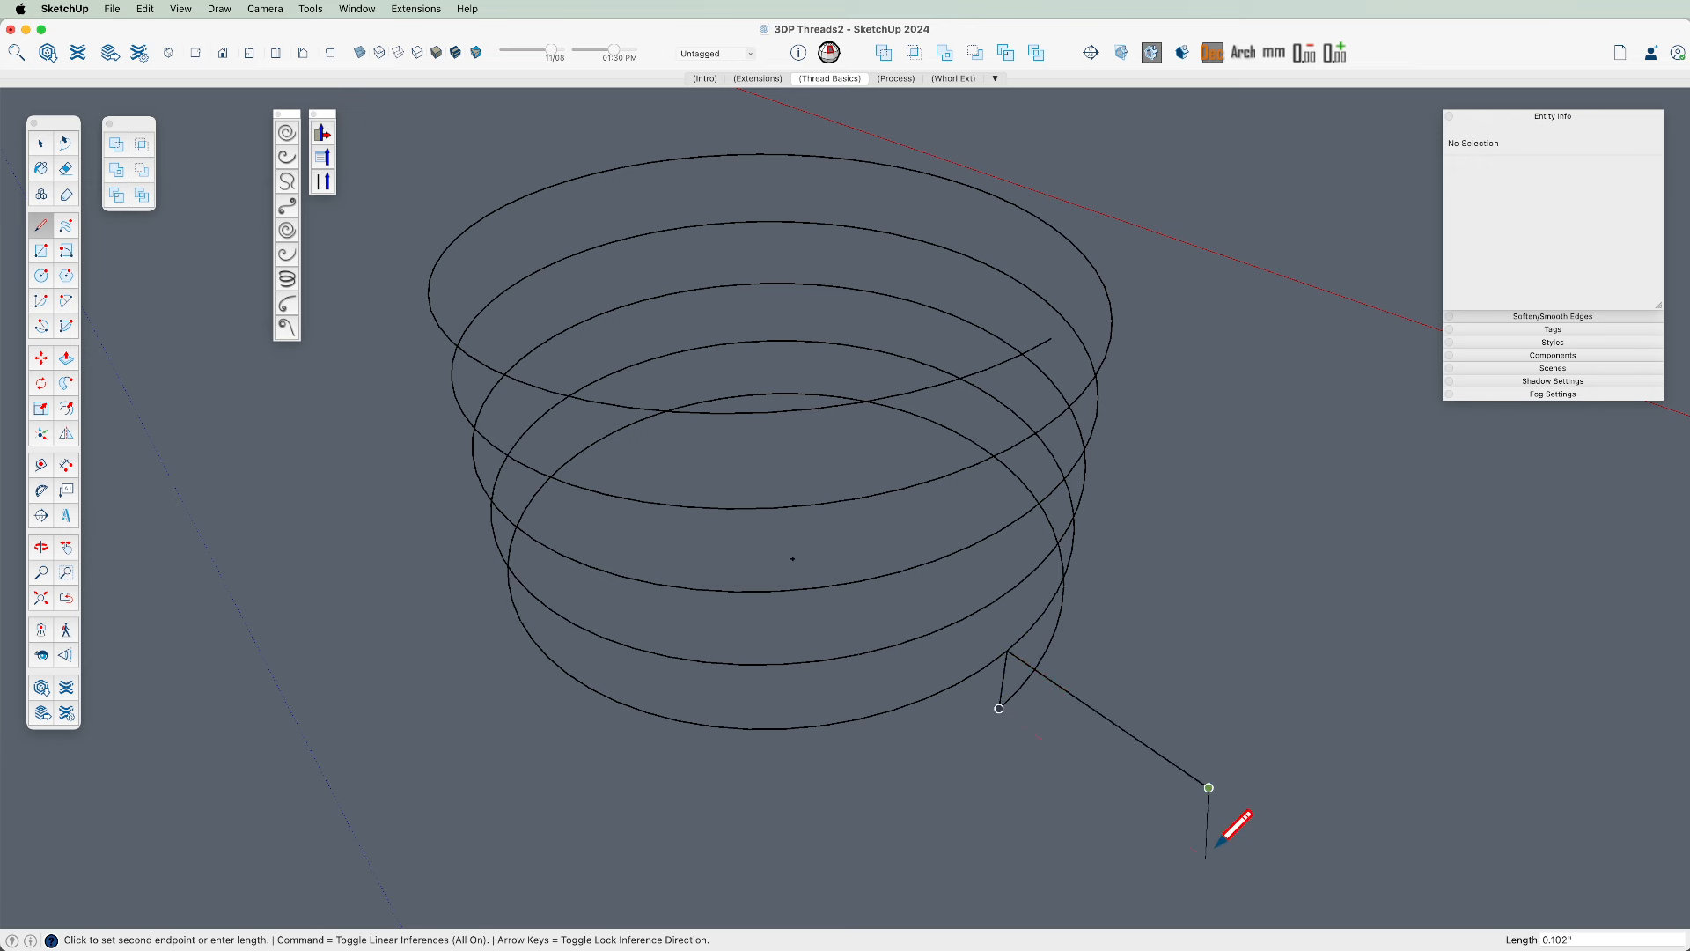
pyautogui.click(1187, 845)
pyautogui.click(999, 708)
# Place a vertical guide line .065 inward from the rectangular face's outer vertical edge
pyautogui.moveTo(977, 709); pyautogui.dragTo(1012, 346, button='middle')
pyautogui.moveTo(1012, 346); pyautogui.dragTo(780, 615)
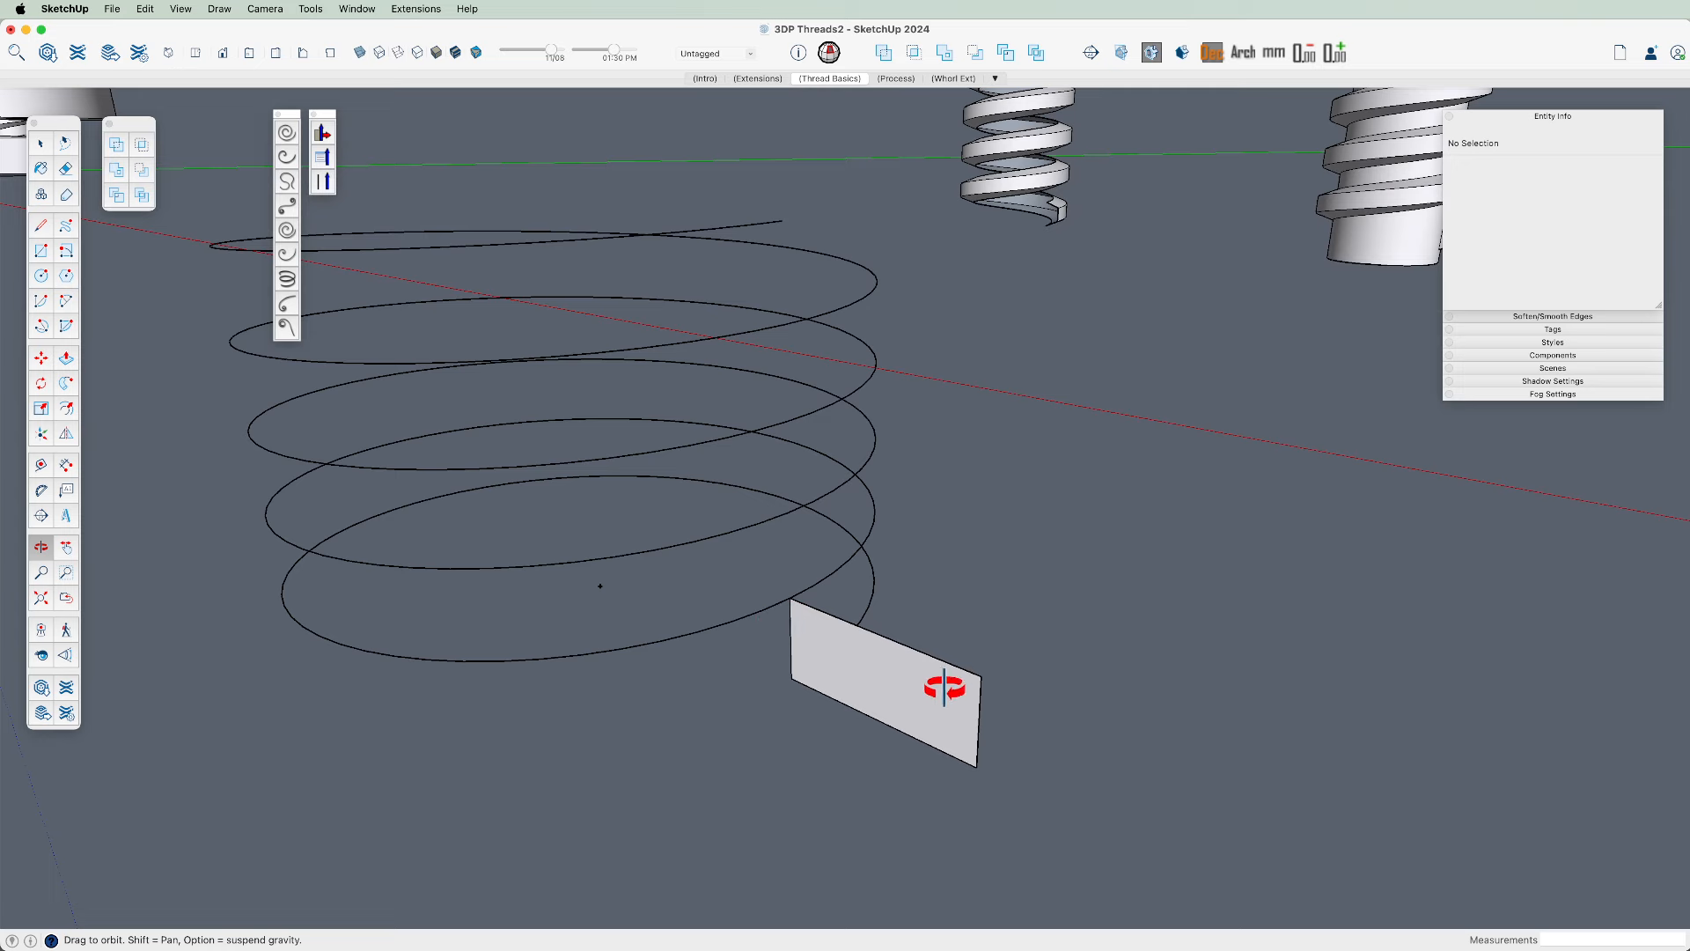
pyautogui.scroll(3, 945, 697)
pyautogui.moveTo(948, 704); pyautogui.dragTo(989, 673)
pyautogui.press('space')
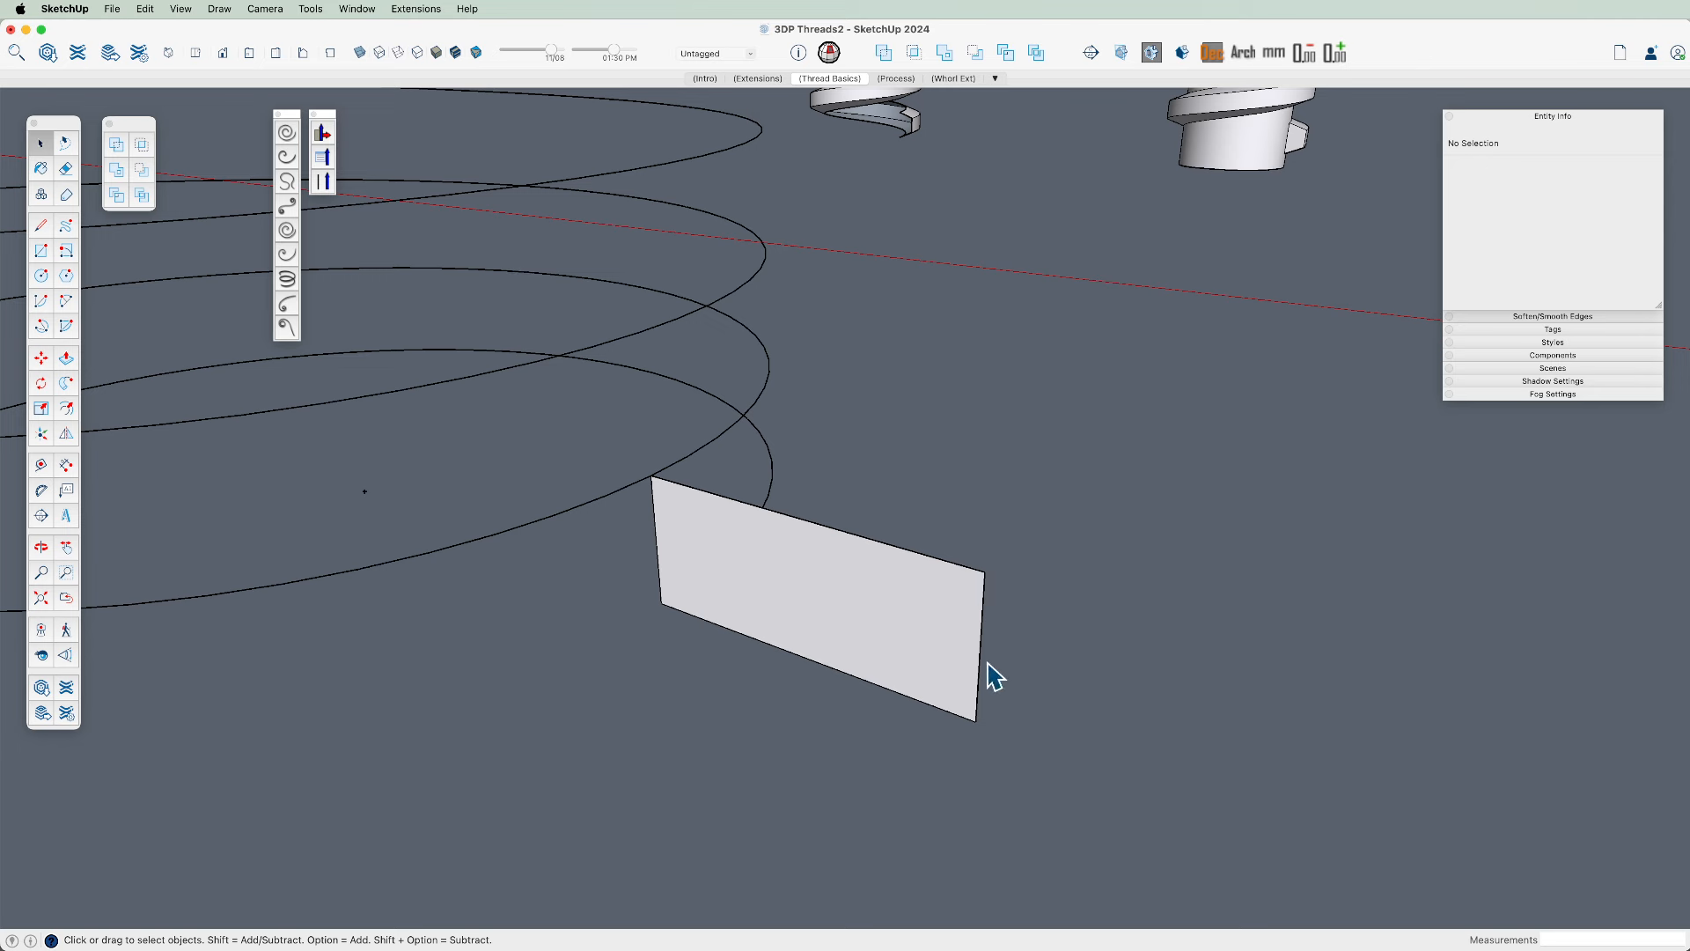
pyautogui.scroll(3, 961, 652)
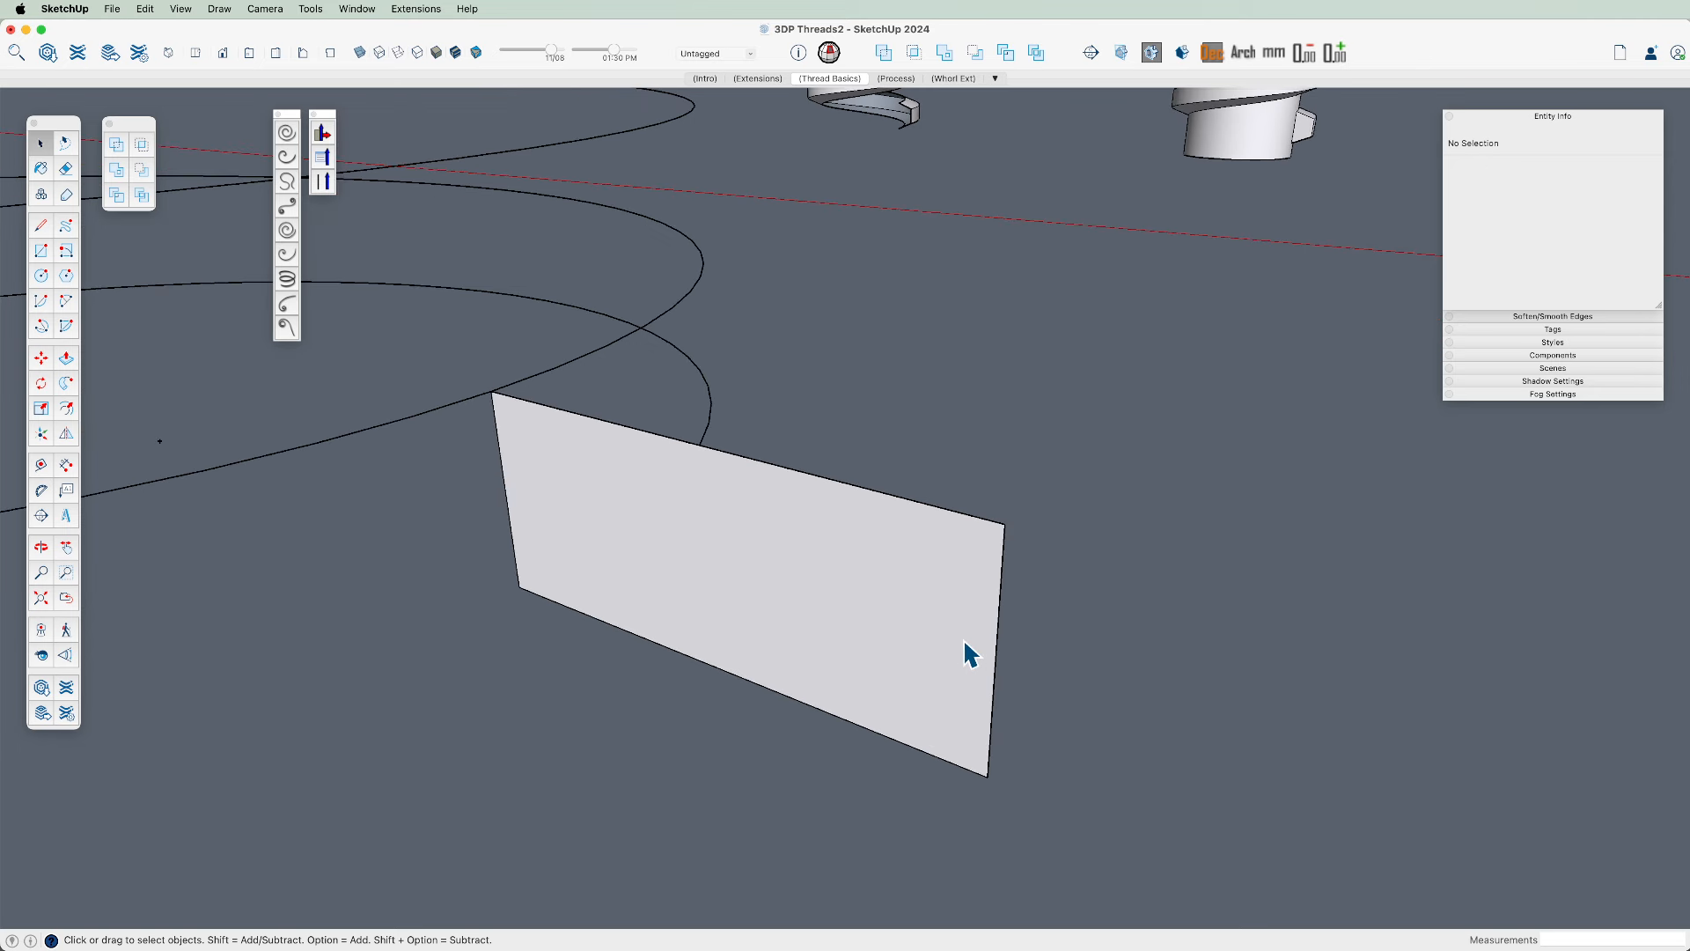
pyautogui.click(858, 592)
pyautogui.press('h')
pyautogui.moveTo(859, 592)
pyautogui.mouseDown()
pyautogui.moveTo(962, 668)
pyautogui.moveTo(980, 626)
pyautogui.mouseUp()
pyautogui.press('l')
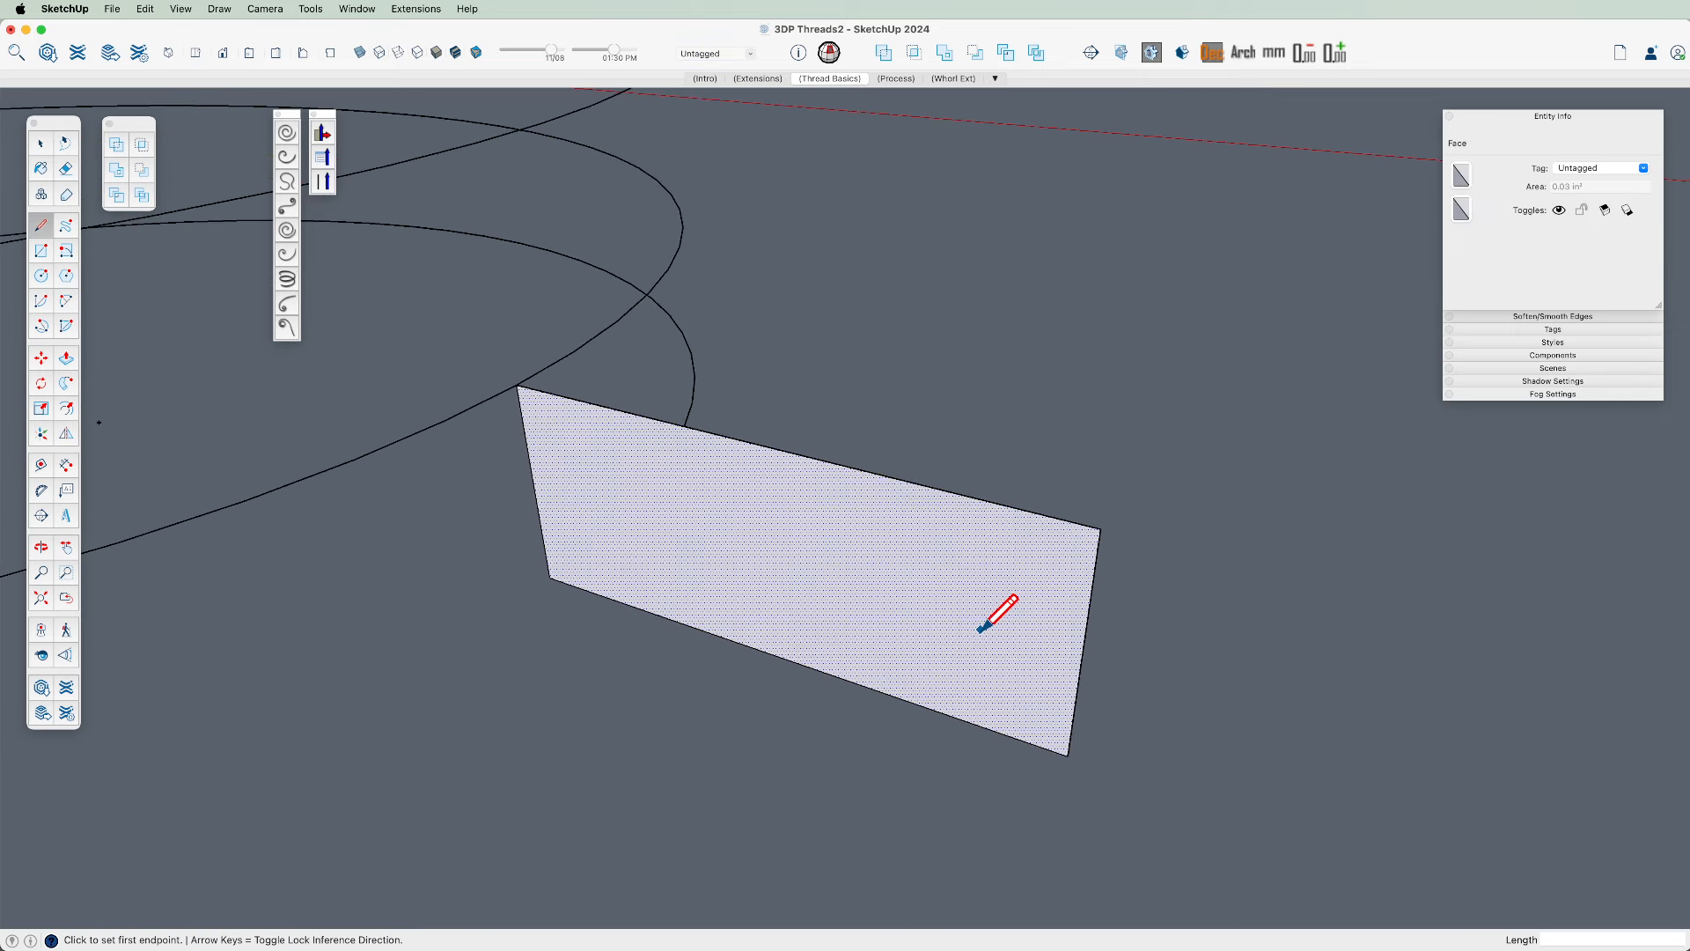
pyautogui.press('t')
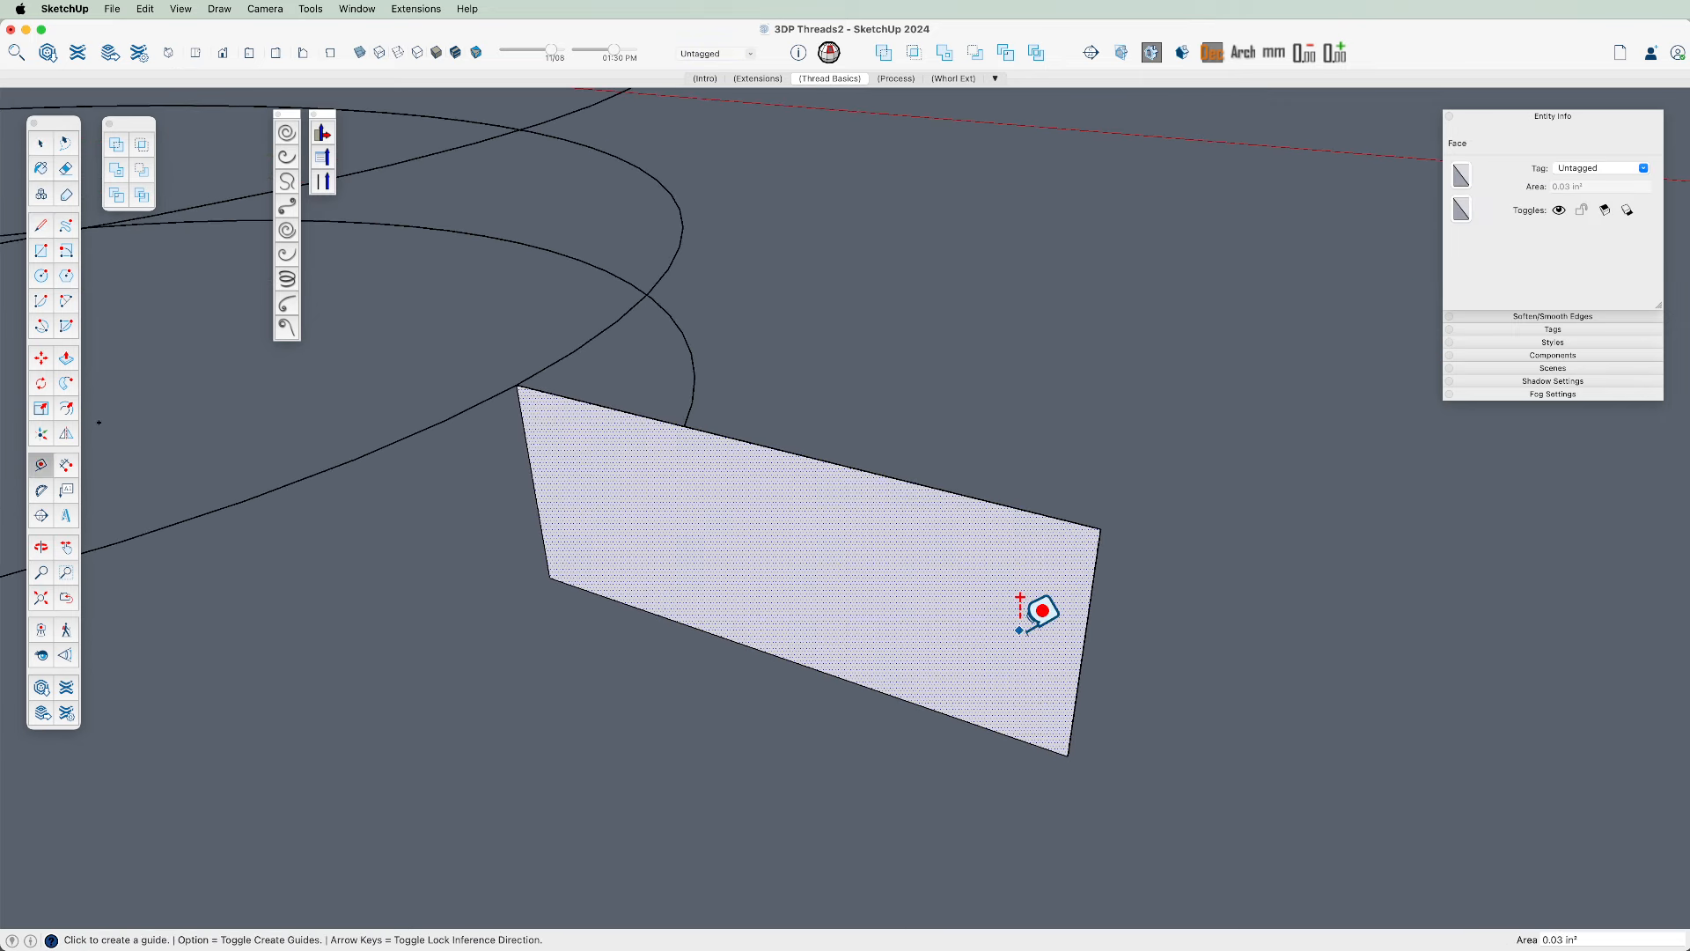
pyautogui.click(1081, 662)
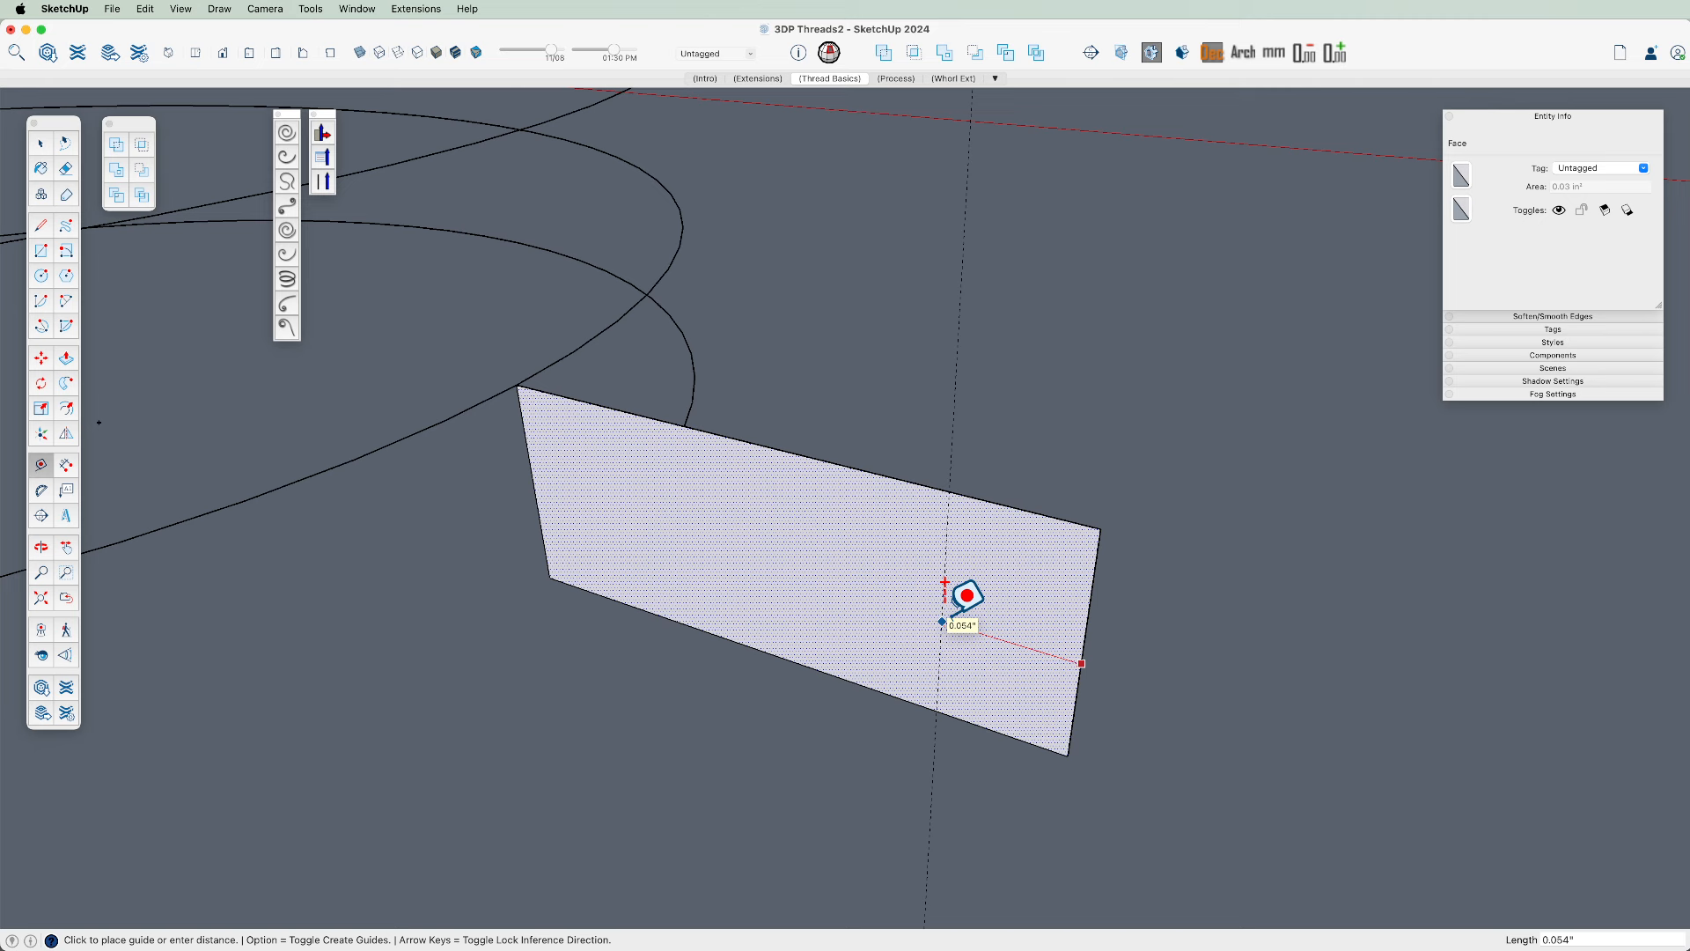
pyautogui.write('+')
pyautogui.press('Return')
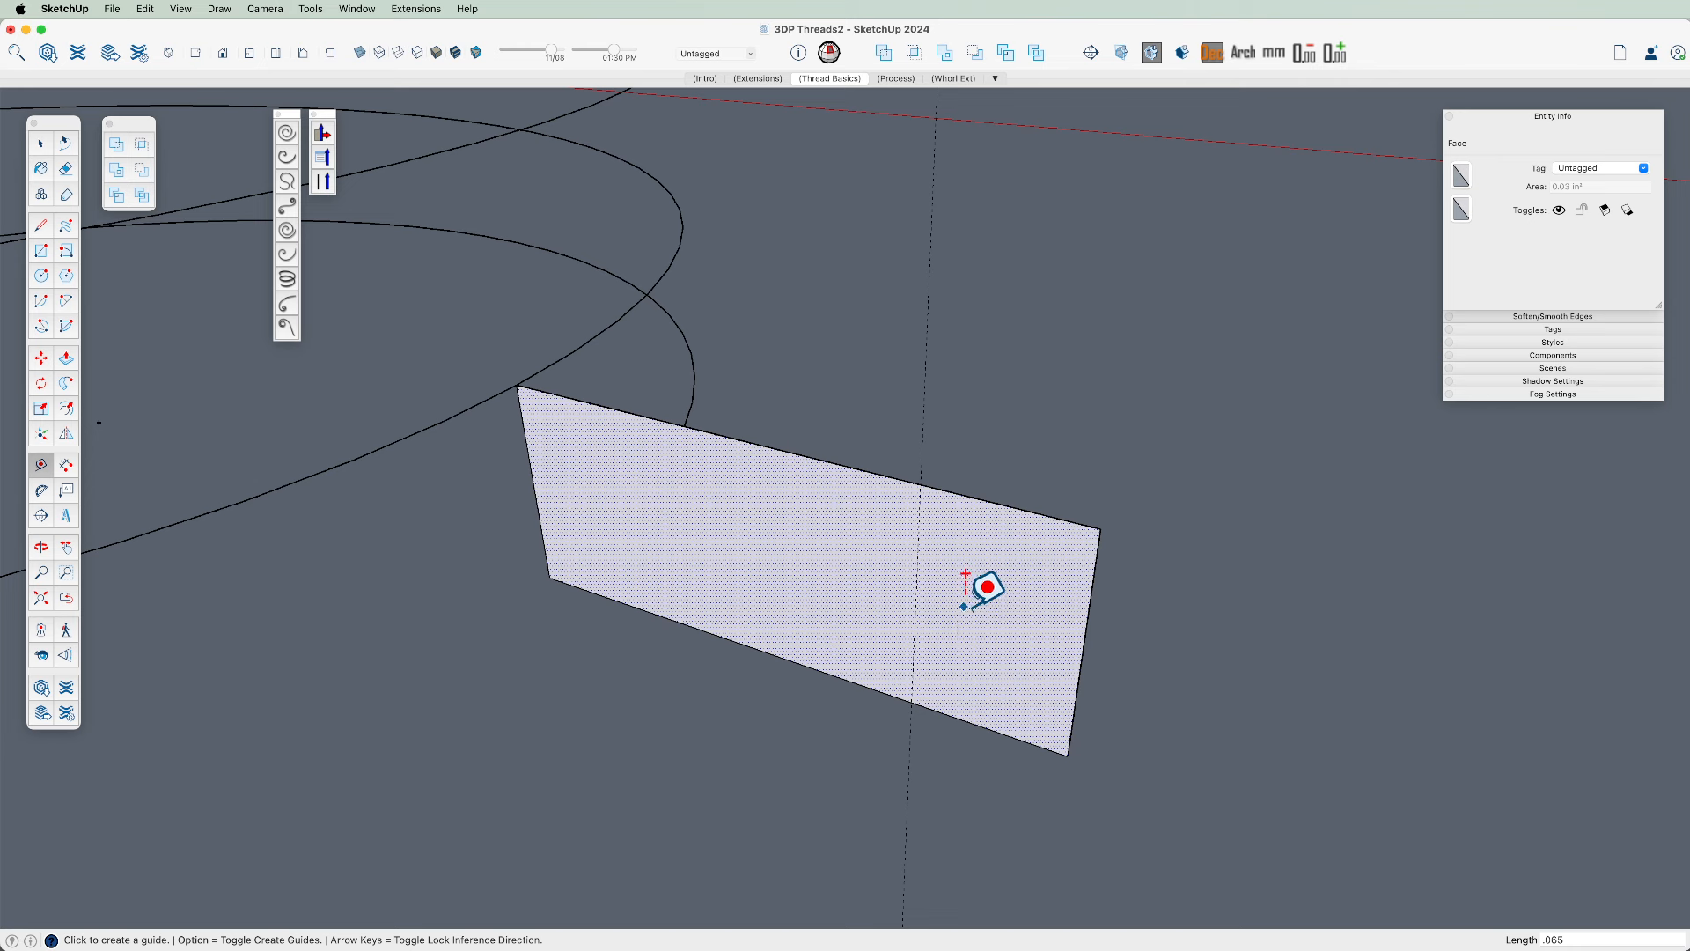
# Draw a .015 vertical line upward from the rectangle's upper outer corner
pyautogui.press('l')
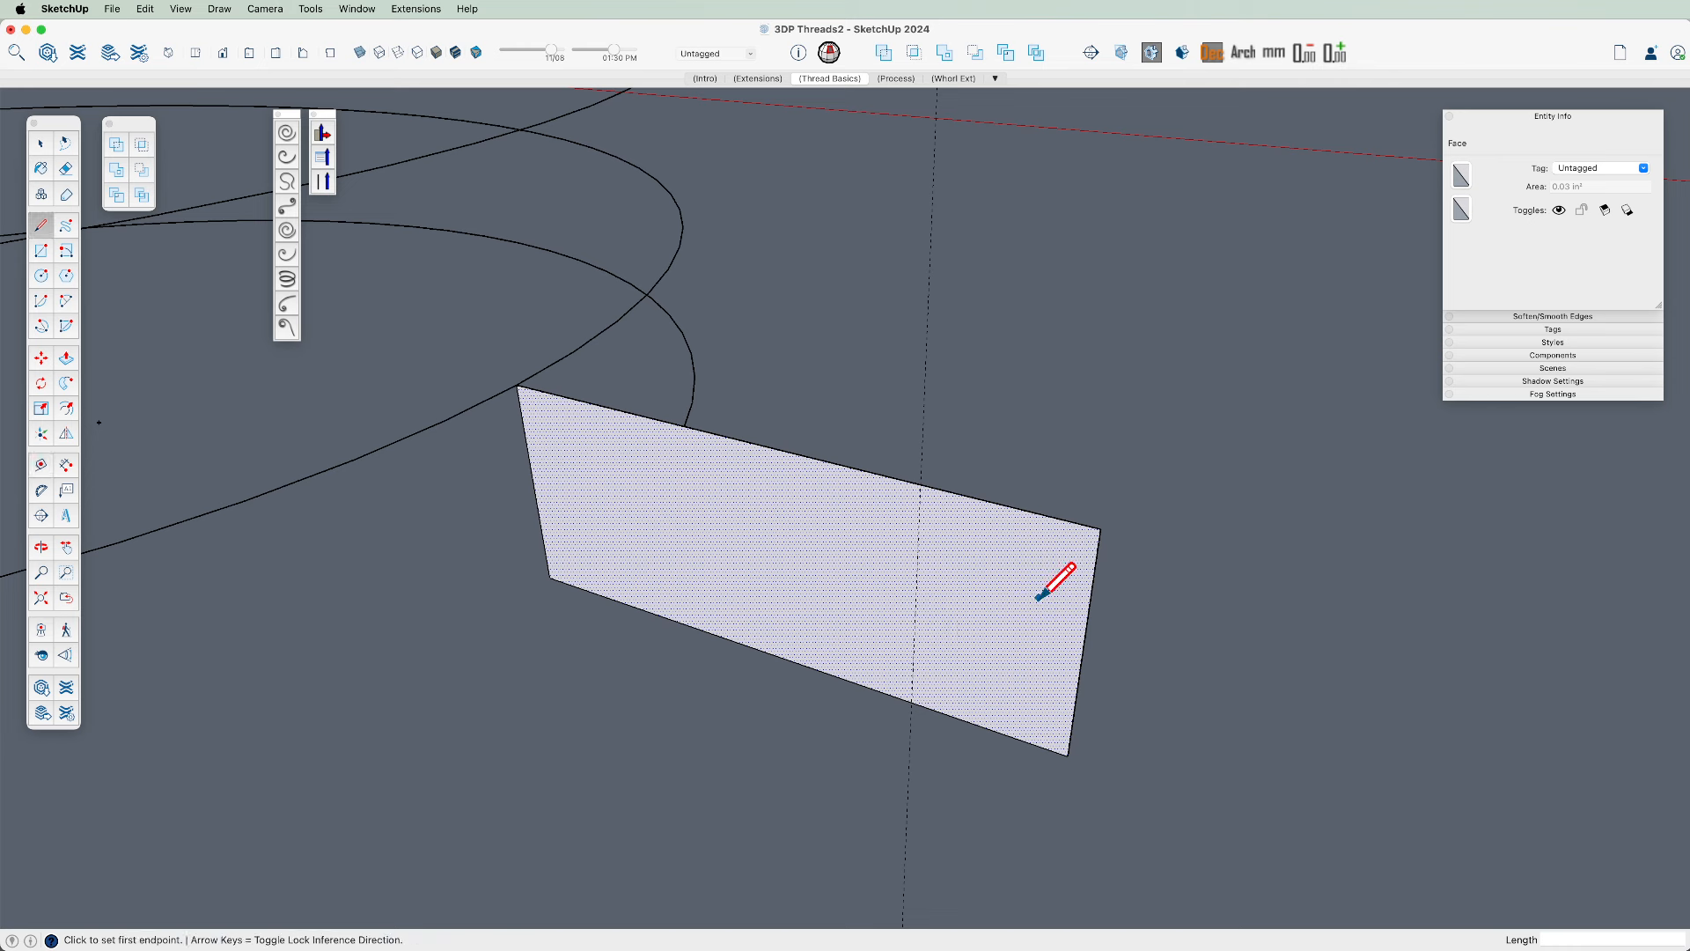
pyautogui.click(1101, 528)
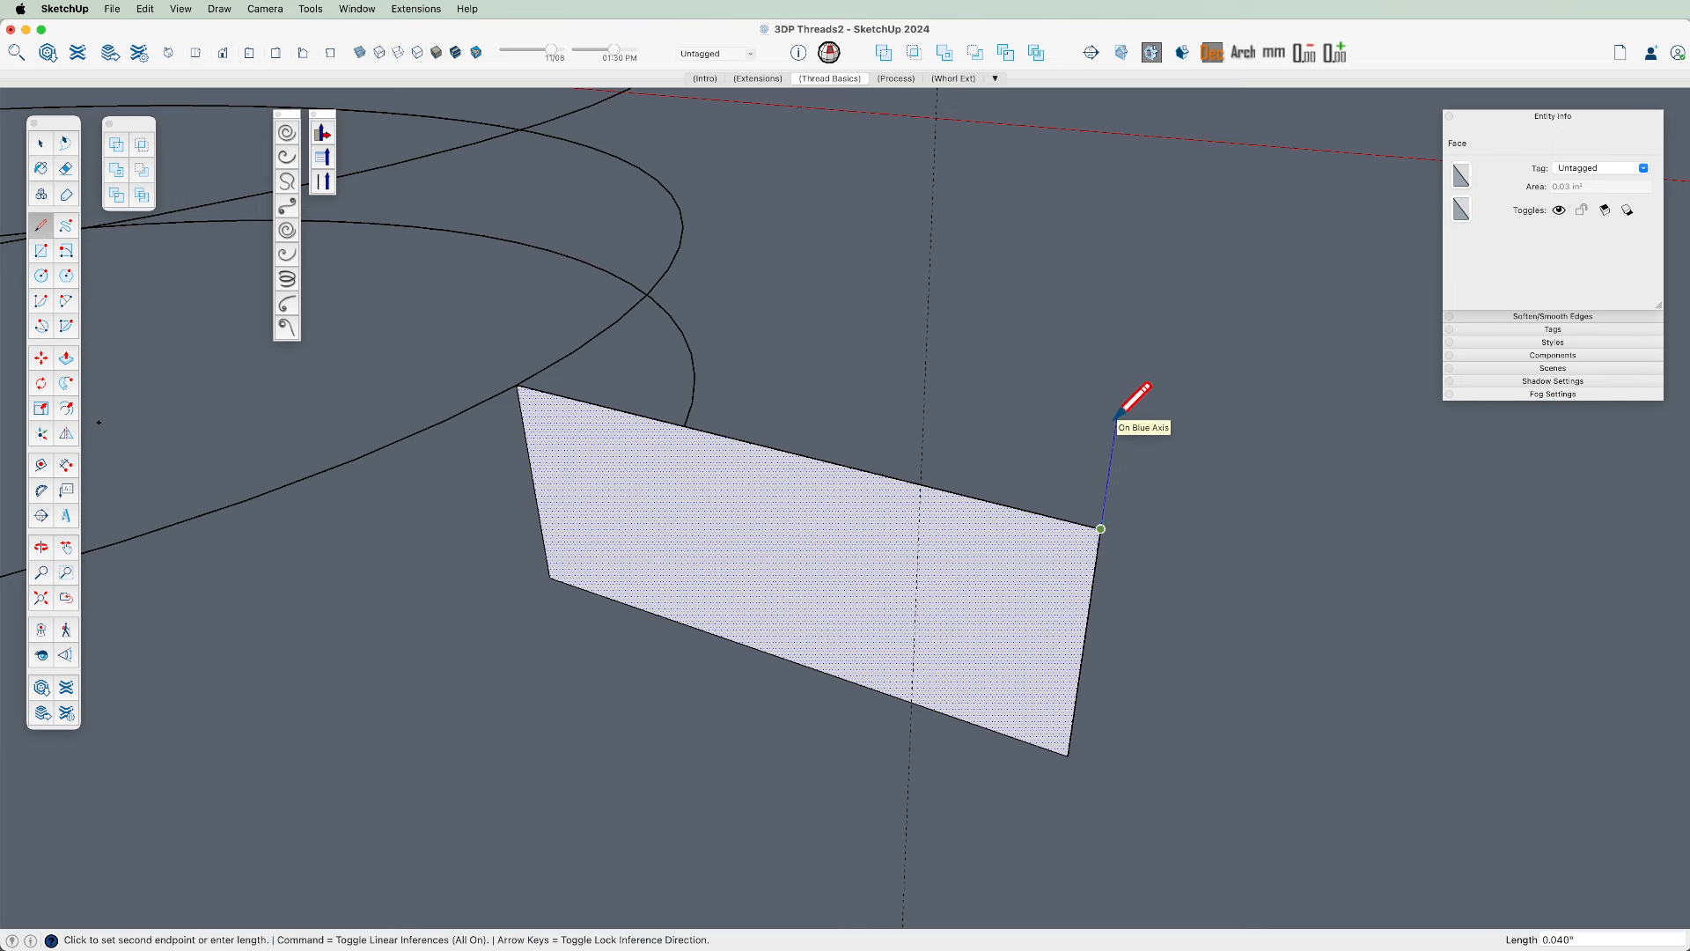
pyautogui.write('.015')
pyautogui.press('Return')
pyautogui.press('space')
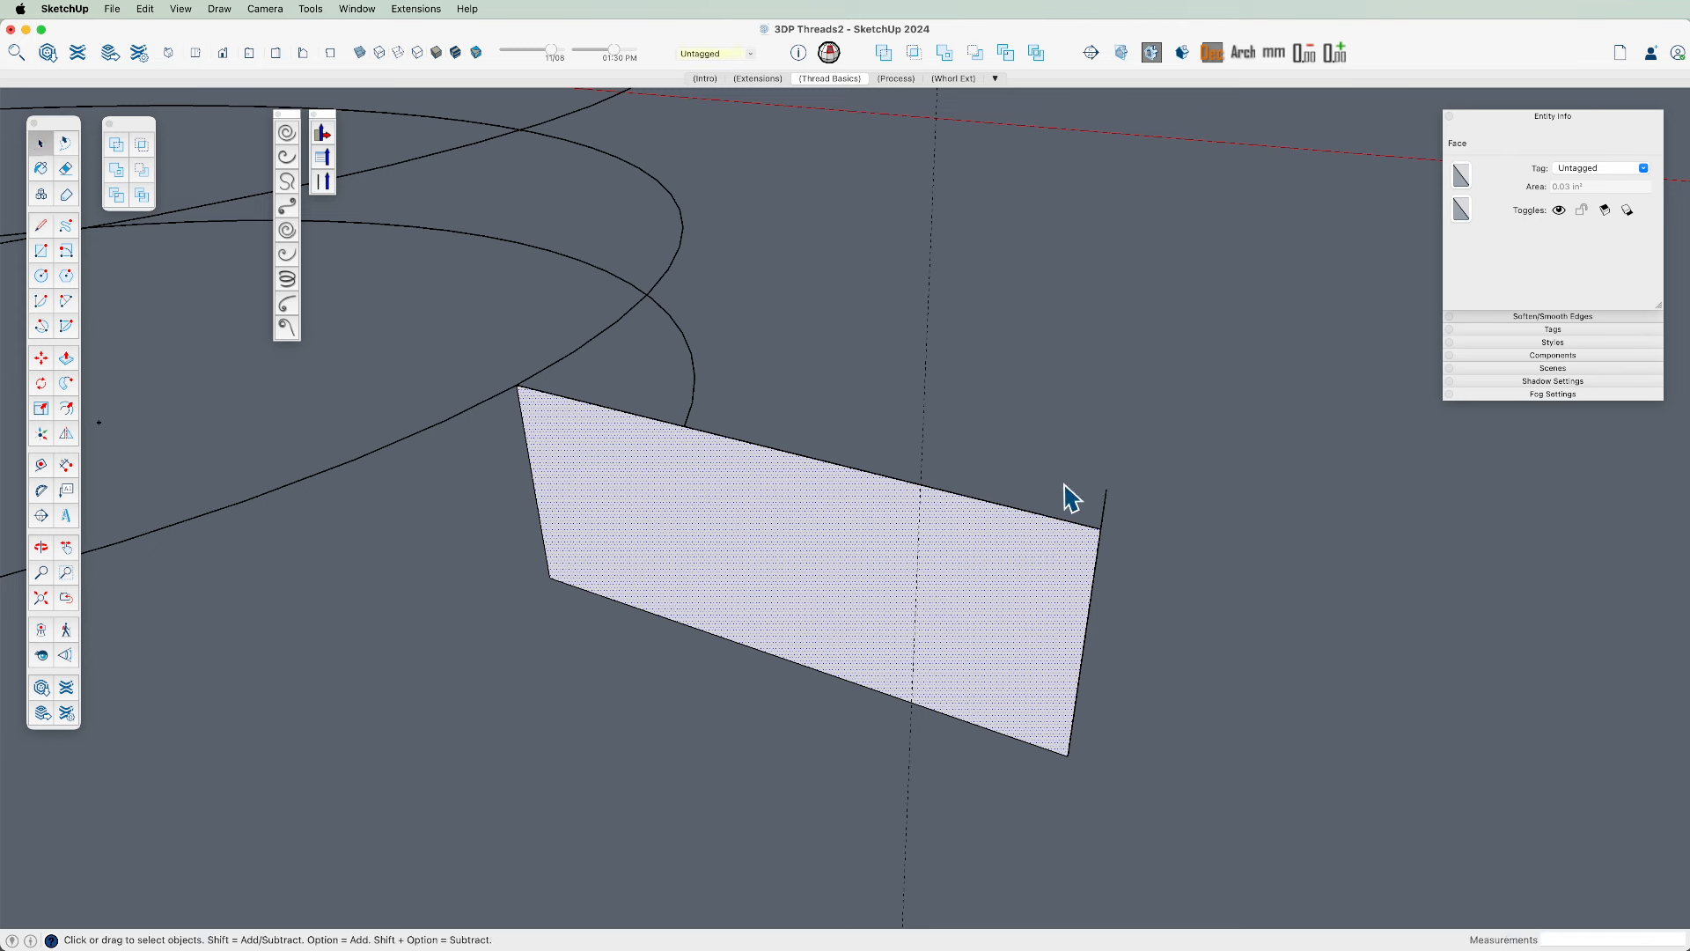
# Copy the .015 line downward, placing its midpoint reference on the rectangle's upper outer corner
pyautogui.moveTo(1069, 469); pyautogui.dragTo(1189, 583)
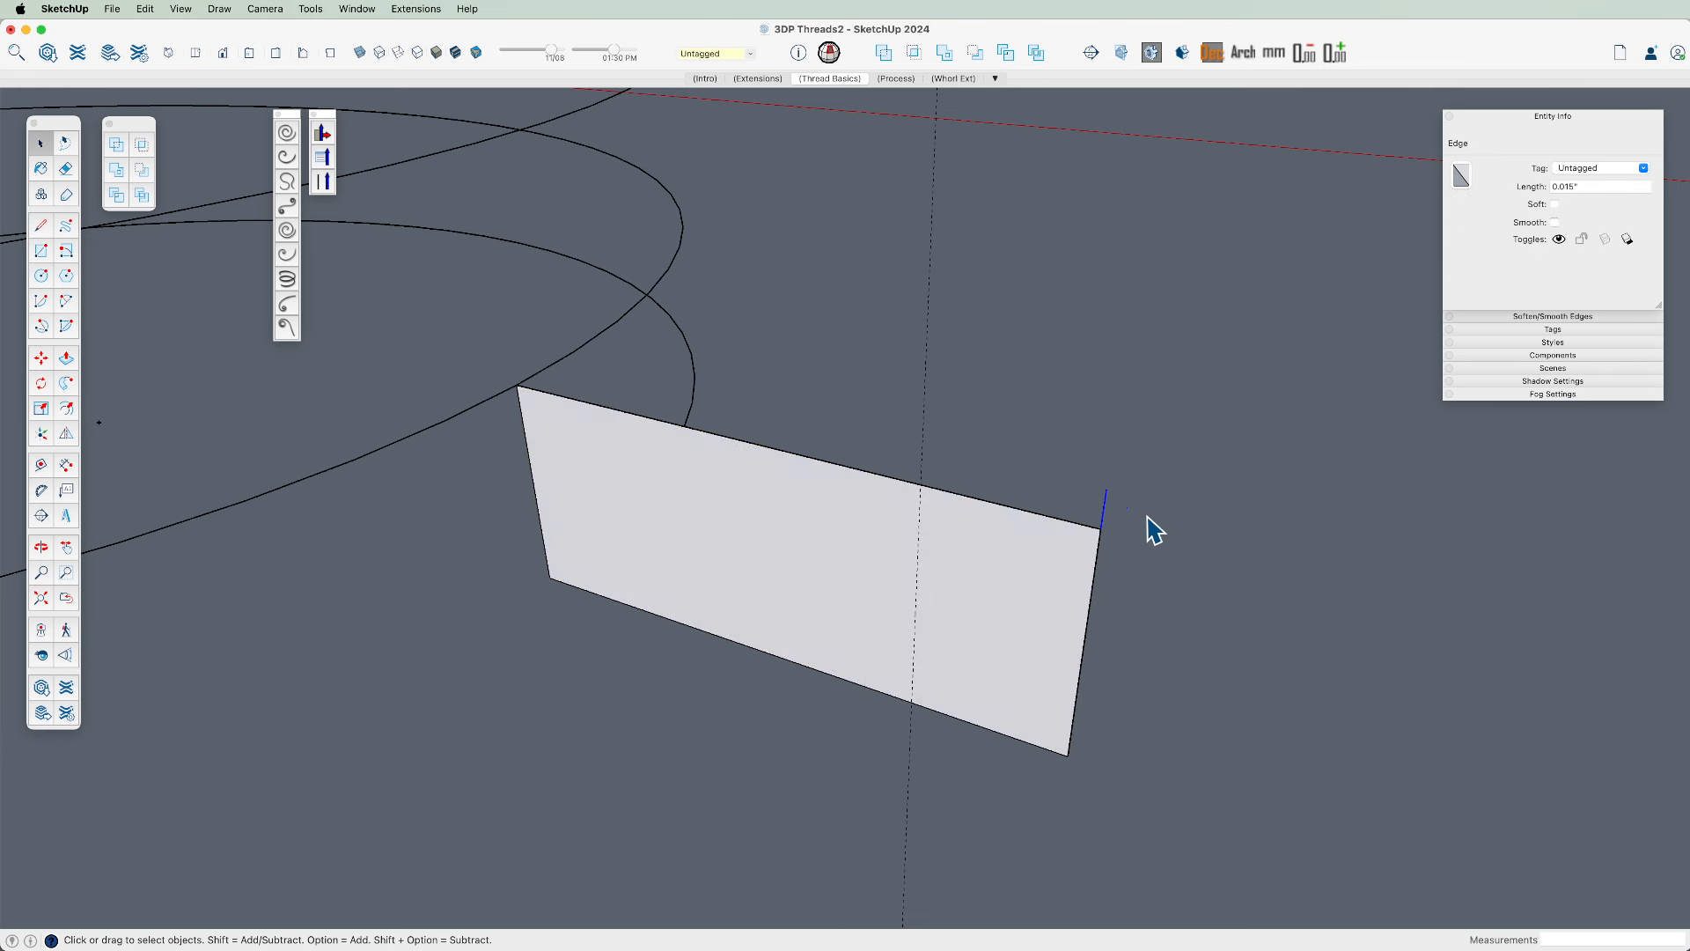
pyautogui.press('m')
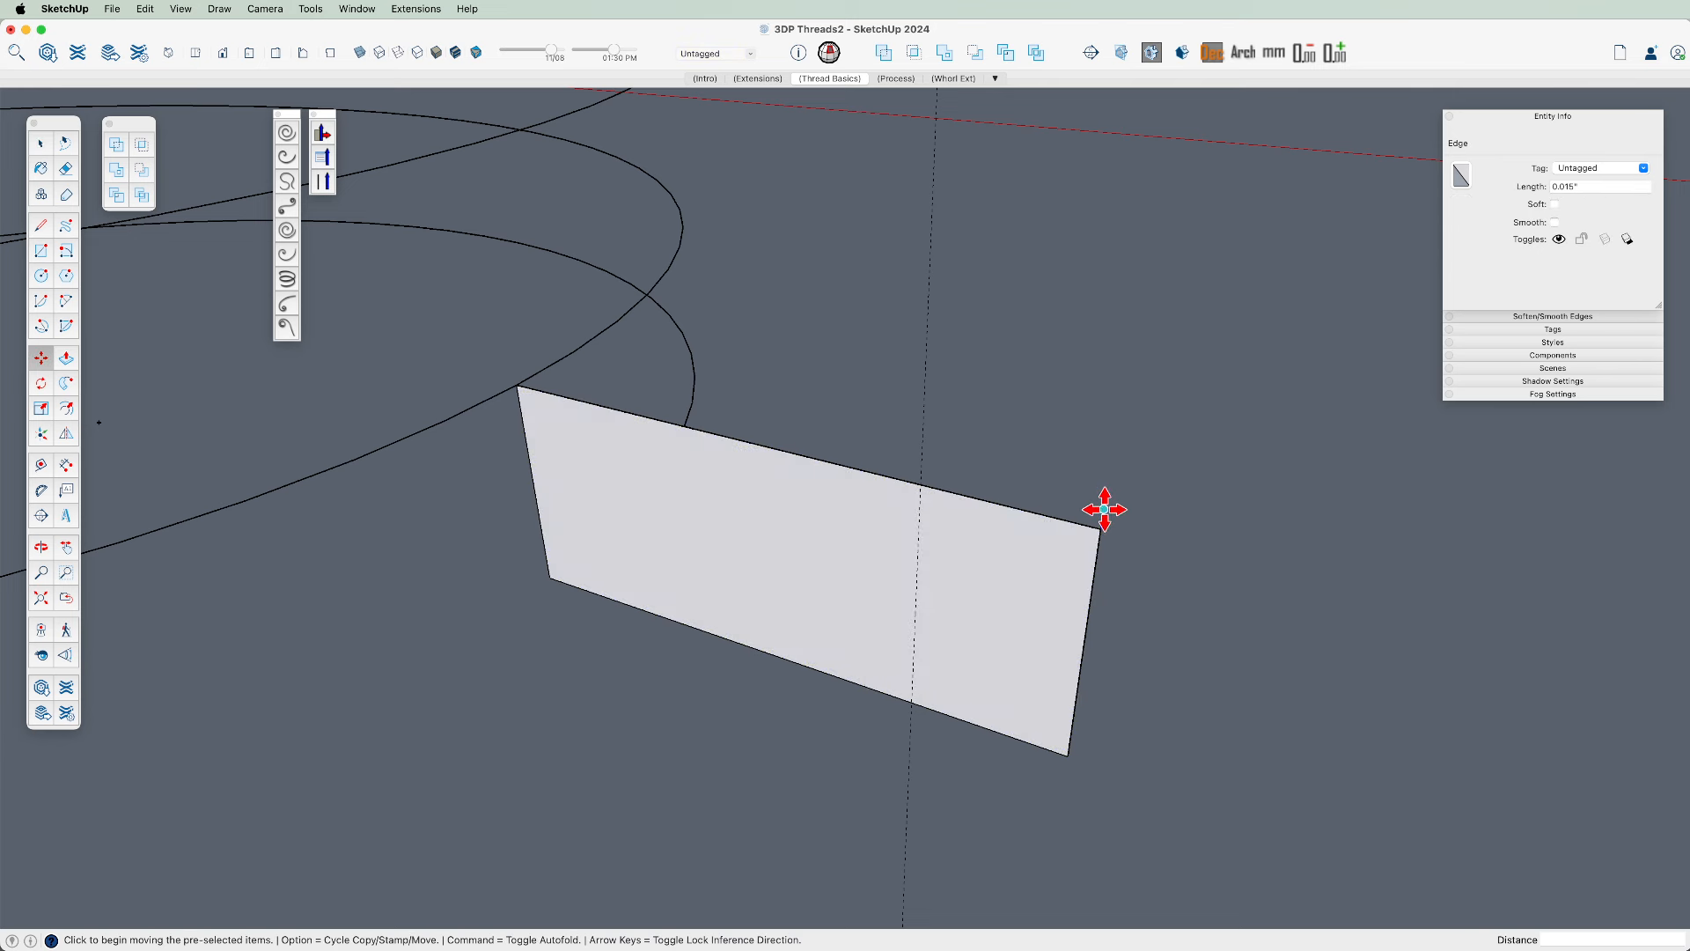
pyautogui.click(1104, 508)
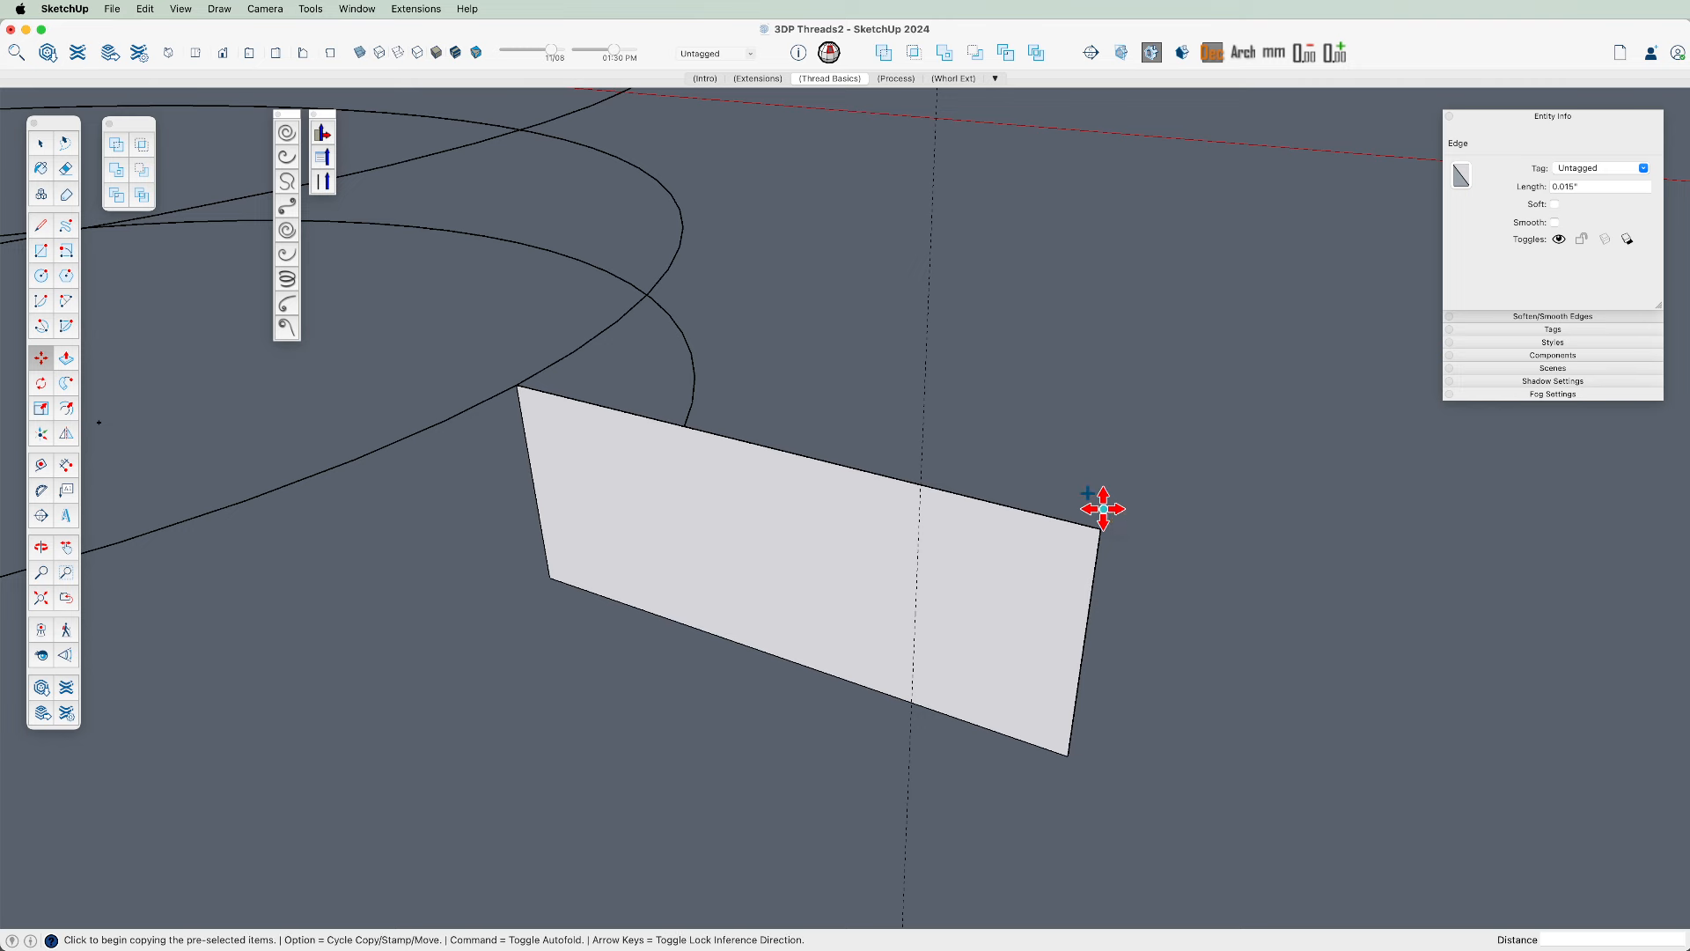
pyautogui.press('alt')
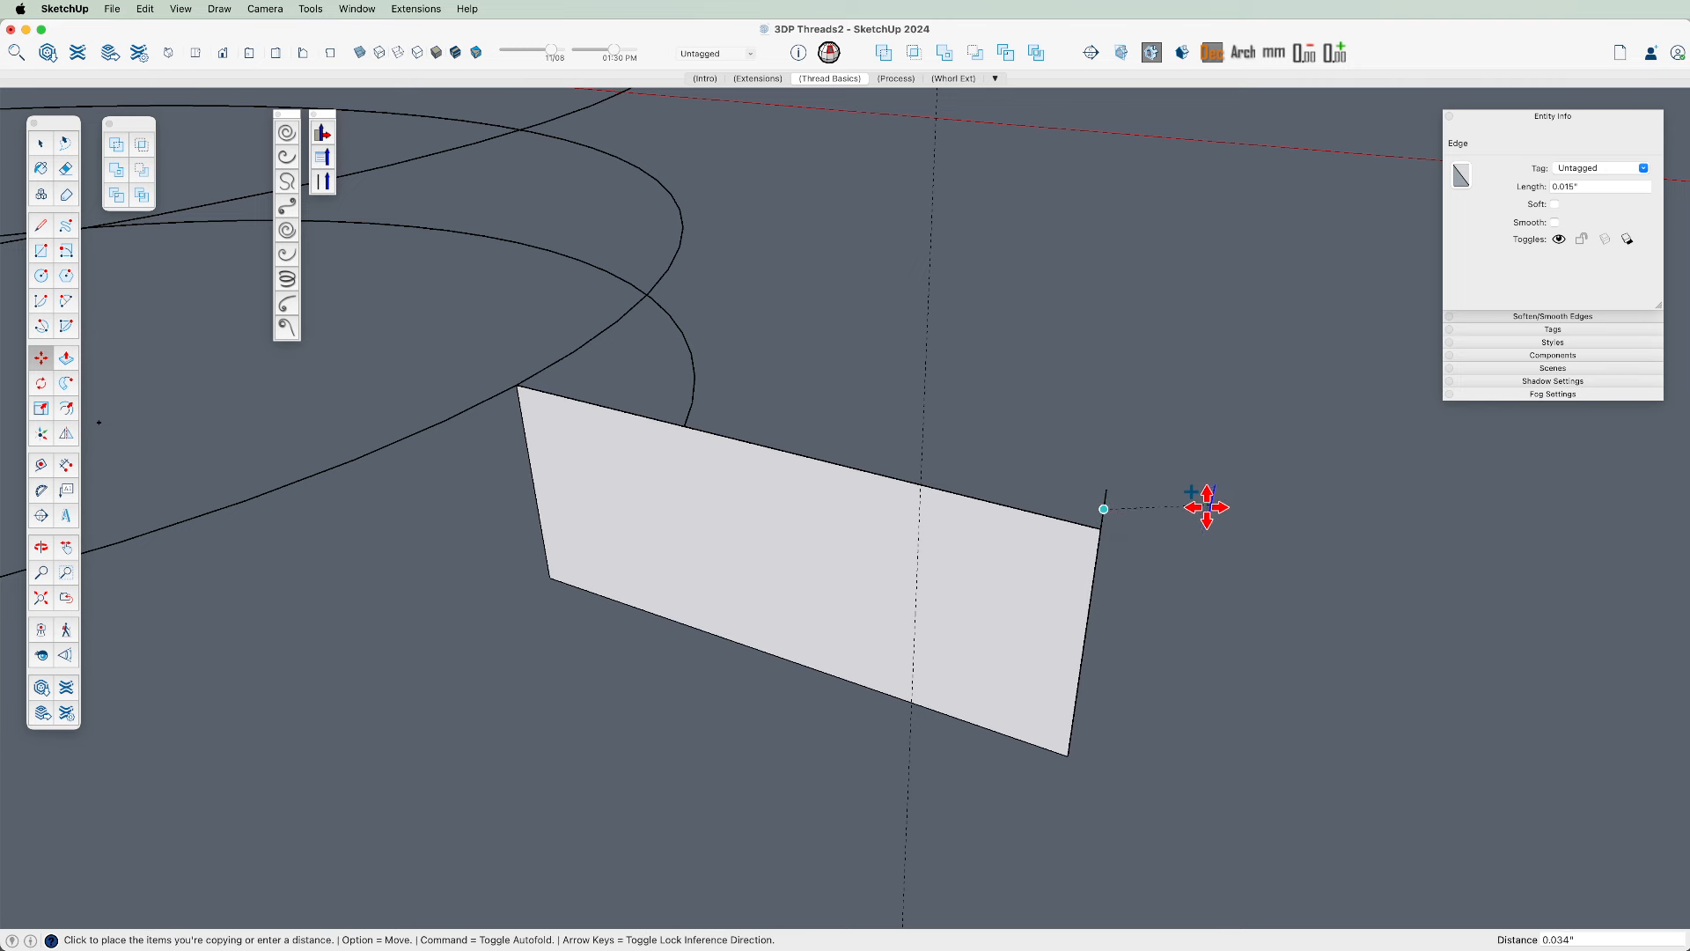
pyautogui.scroll(2, 1207, 515)
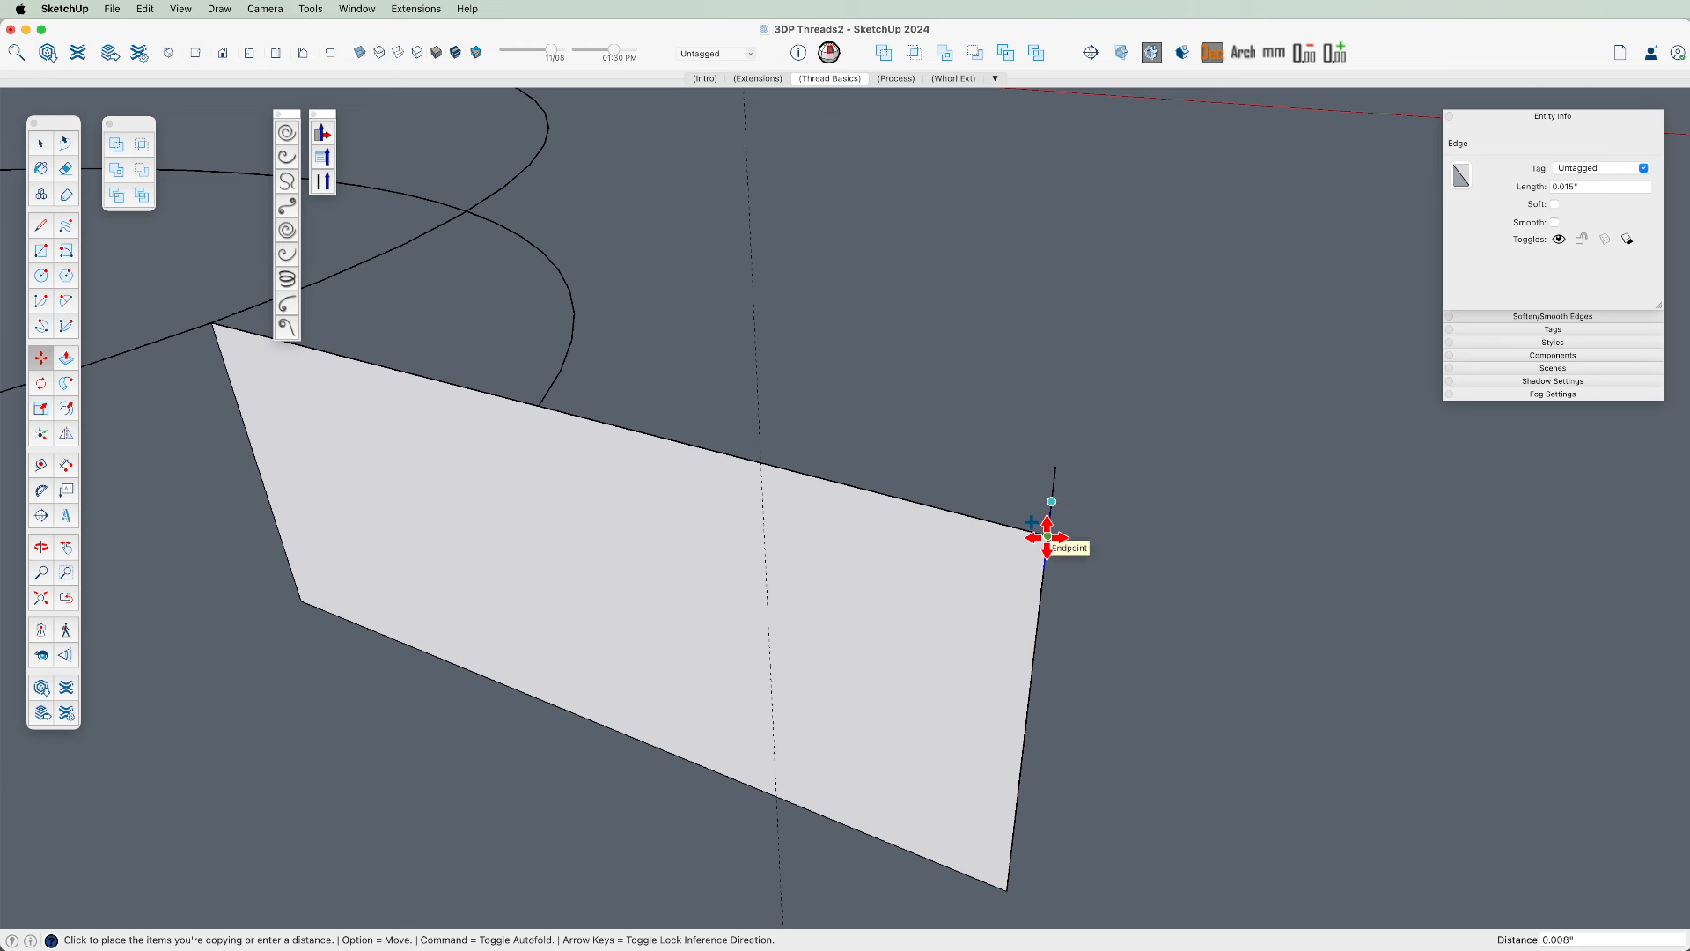
pyautogui.click(1047, 536)
pyautogui.press('space')
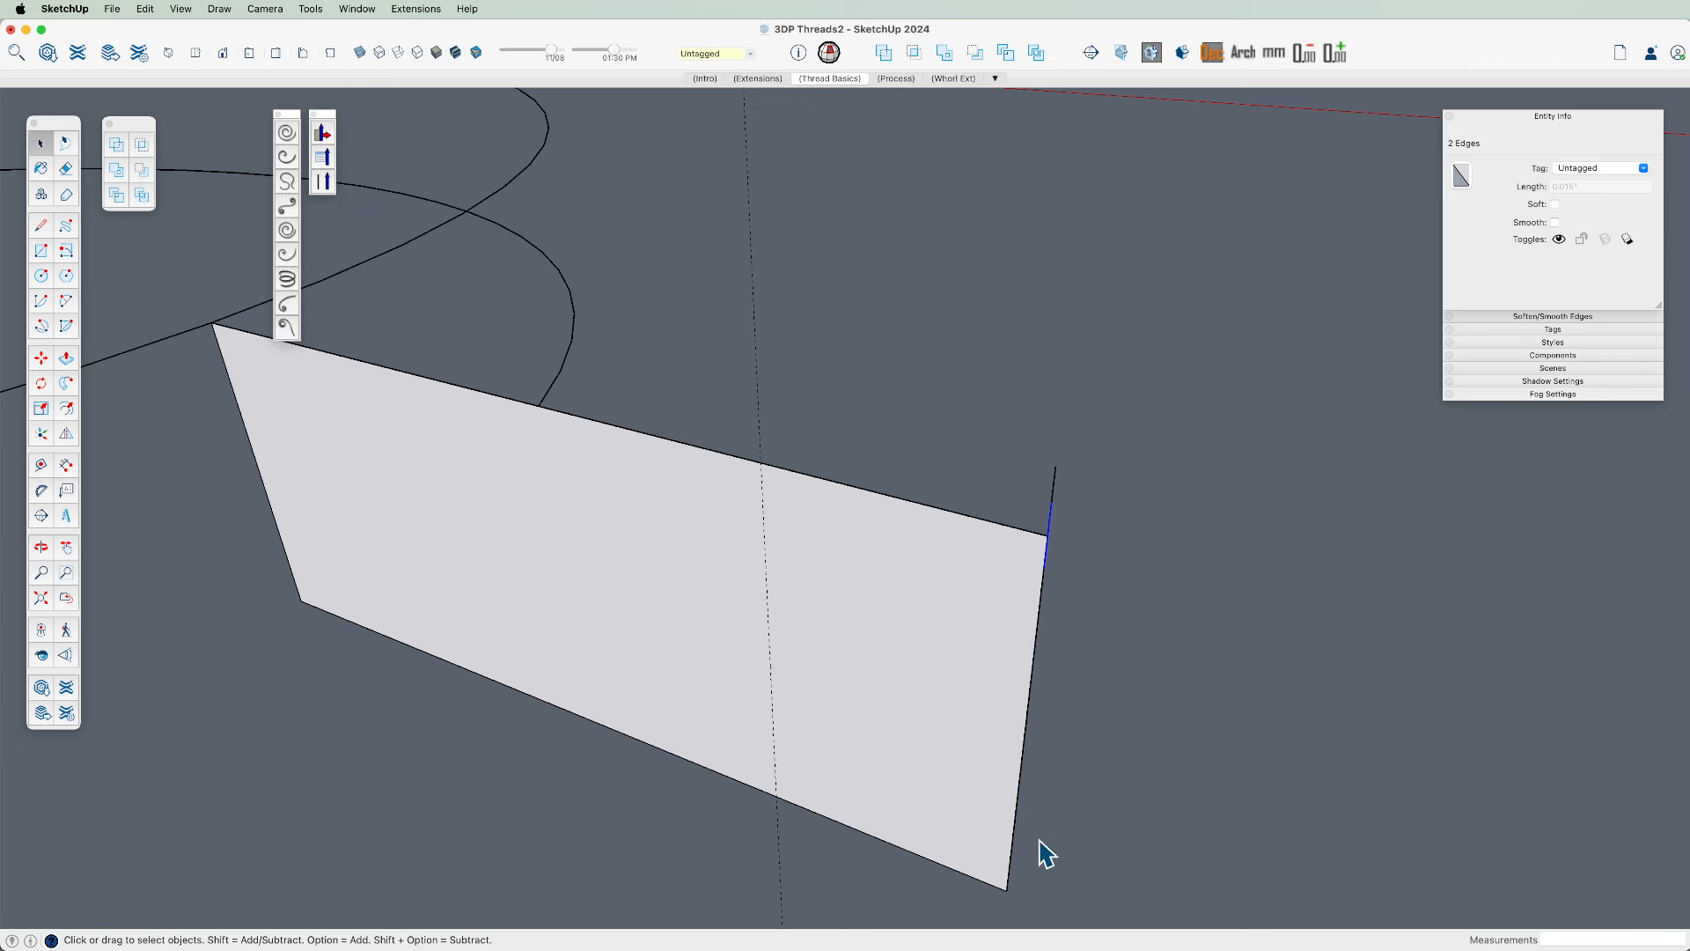
# Erase the line segments that stick up above the rectangle's upper outer corner
pyautogui.press('e')
pyautogui.click(1055, 480)
pyautogui.press('space')
# Copy the short segment below the upper outer corner, from its lower end to the rectangle's lower outer corner
pyautogui.moveTo(1015, 517)
pyautogui.mouseDown()
pyautogui.moveTo(1143, 618)
pyautogui.moveTo(1123, 618)
pyautogui.mouseUp()
pyautogui.press('m')
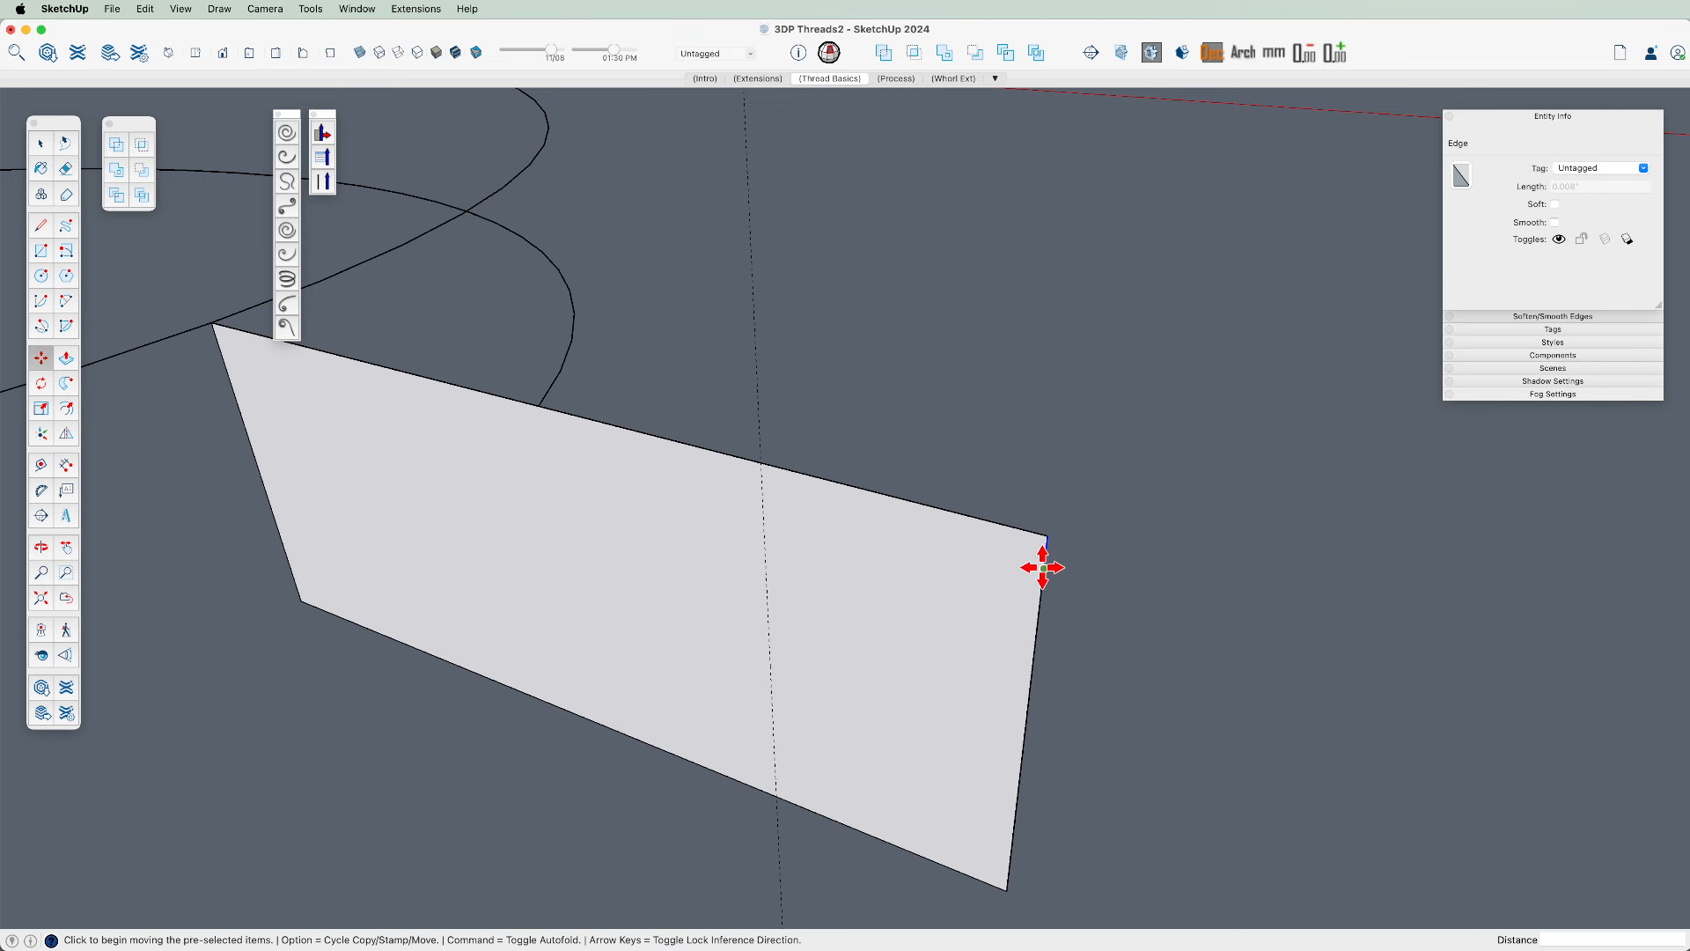
pyautogui.click(1043, 568)
pyautogui.press('alt')
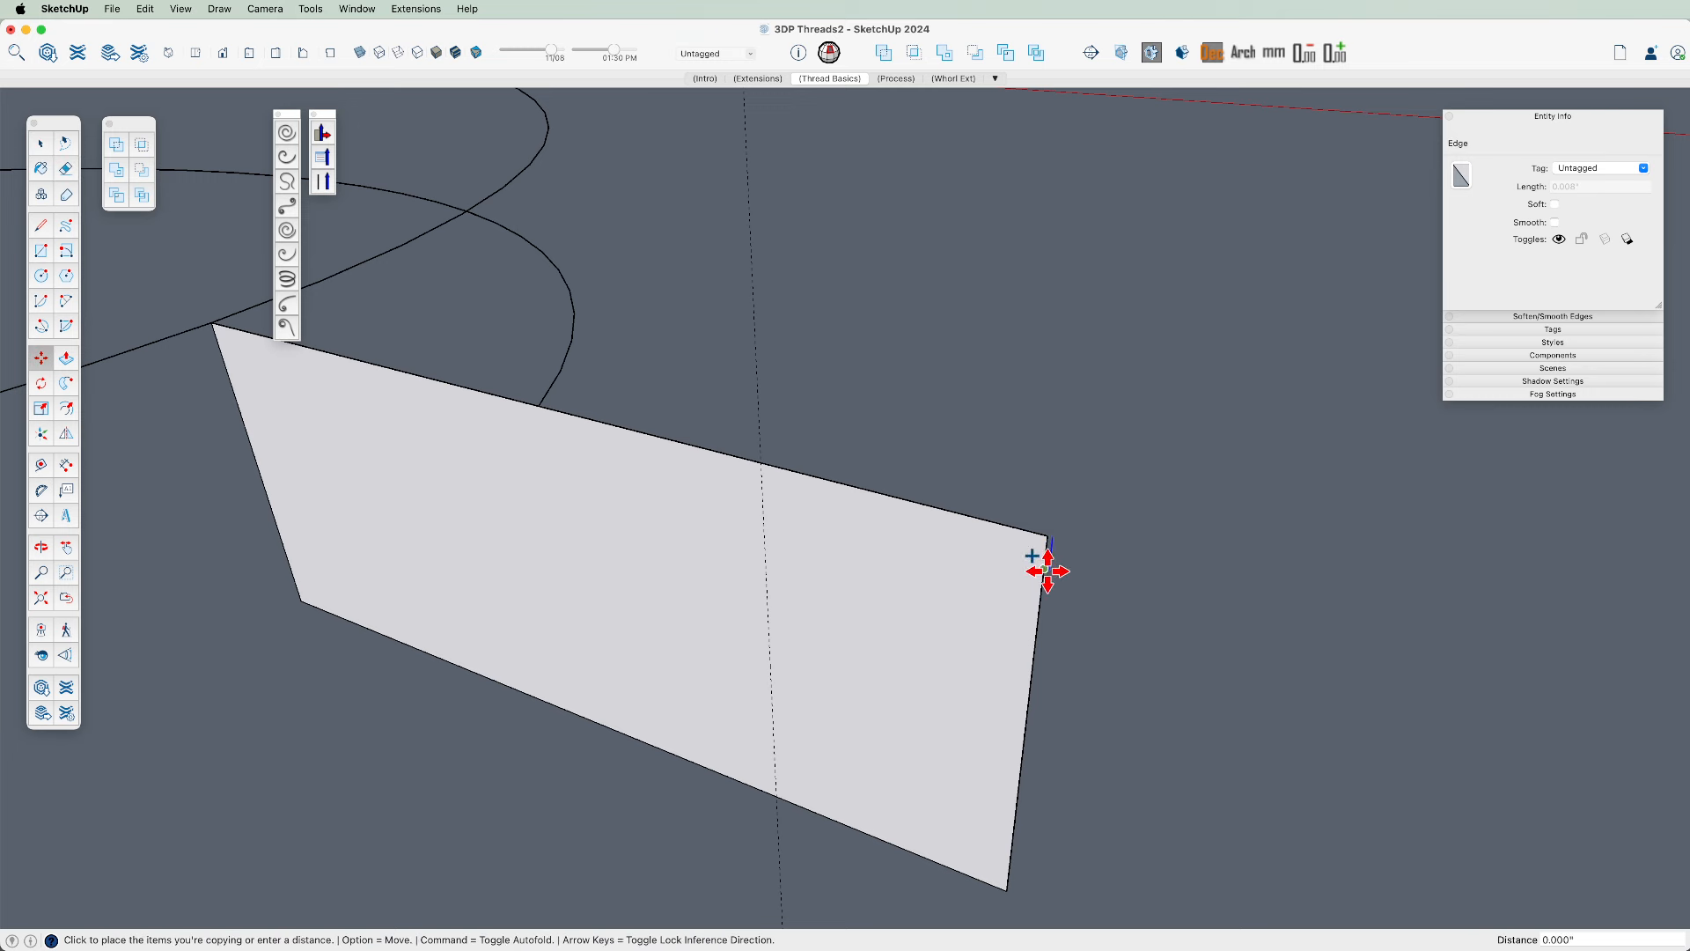
pyautogui.click(1005, 890)
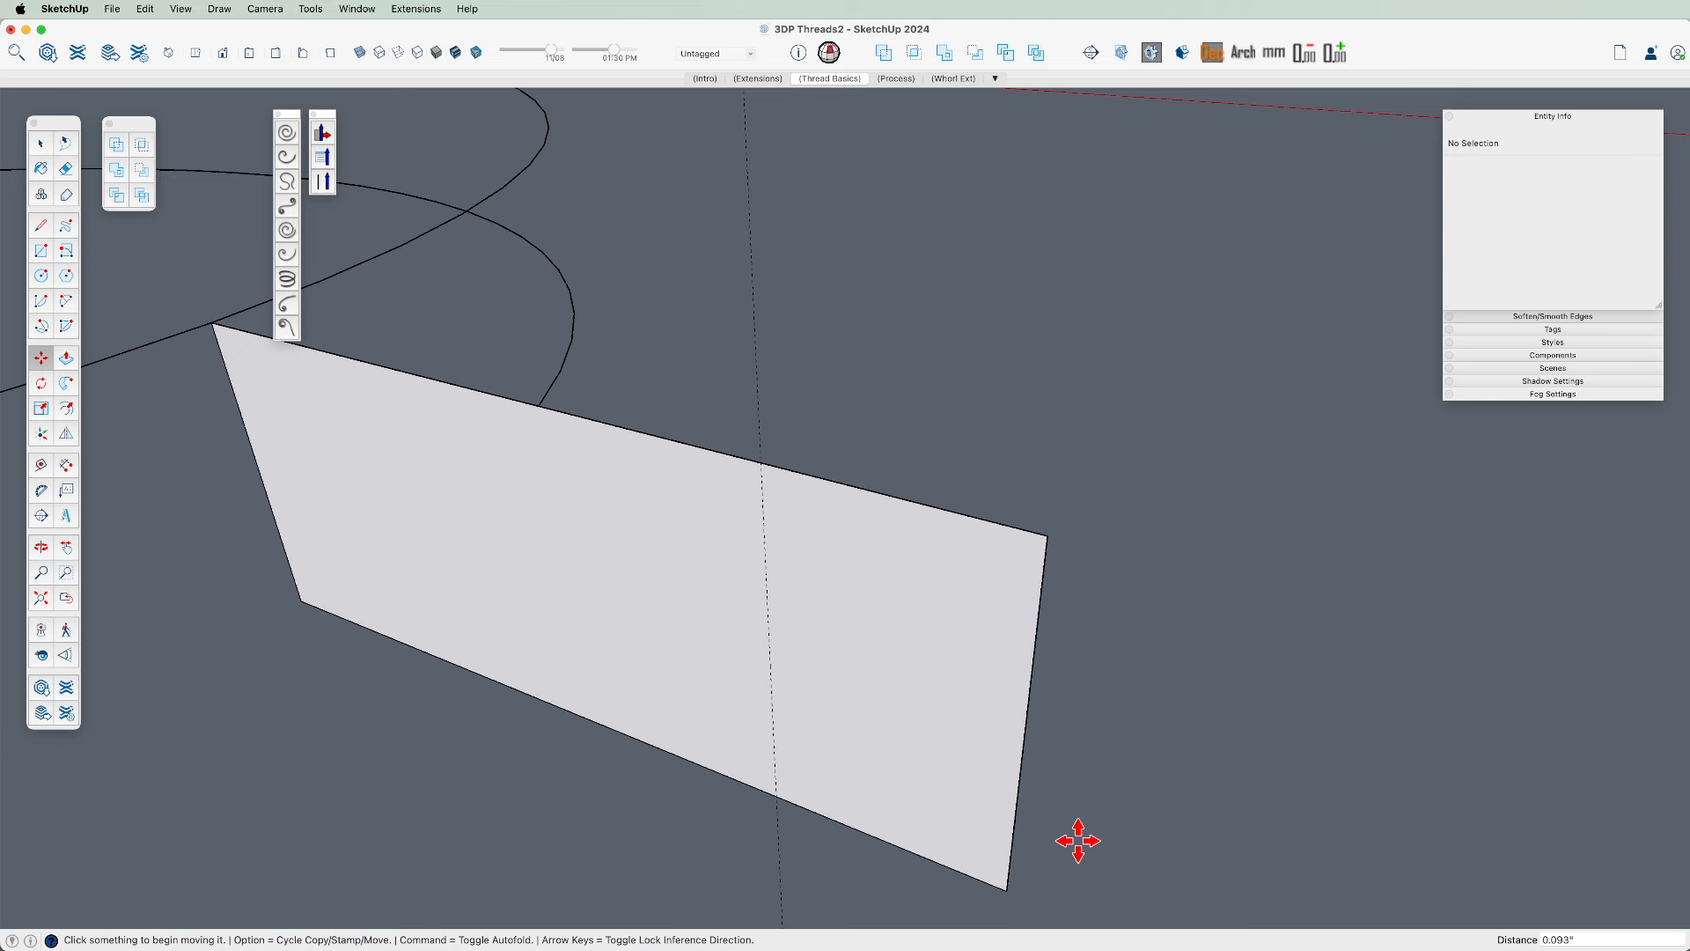
# Draw the tapered notch from the outer edge's segment ends to the guide line, and a vertical line across the face near the helix
pyautogui.press('l')
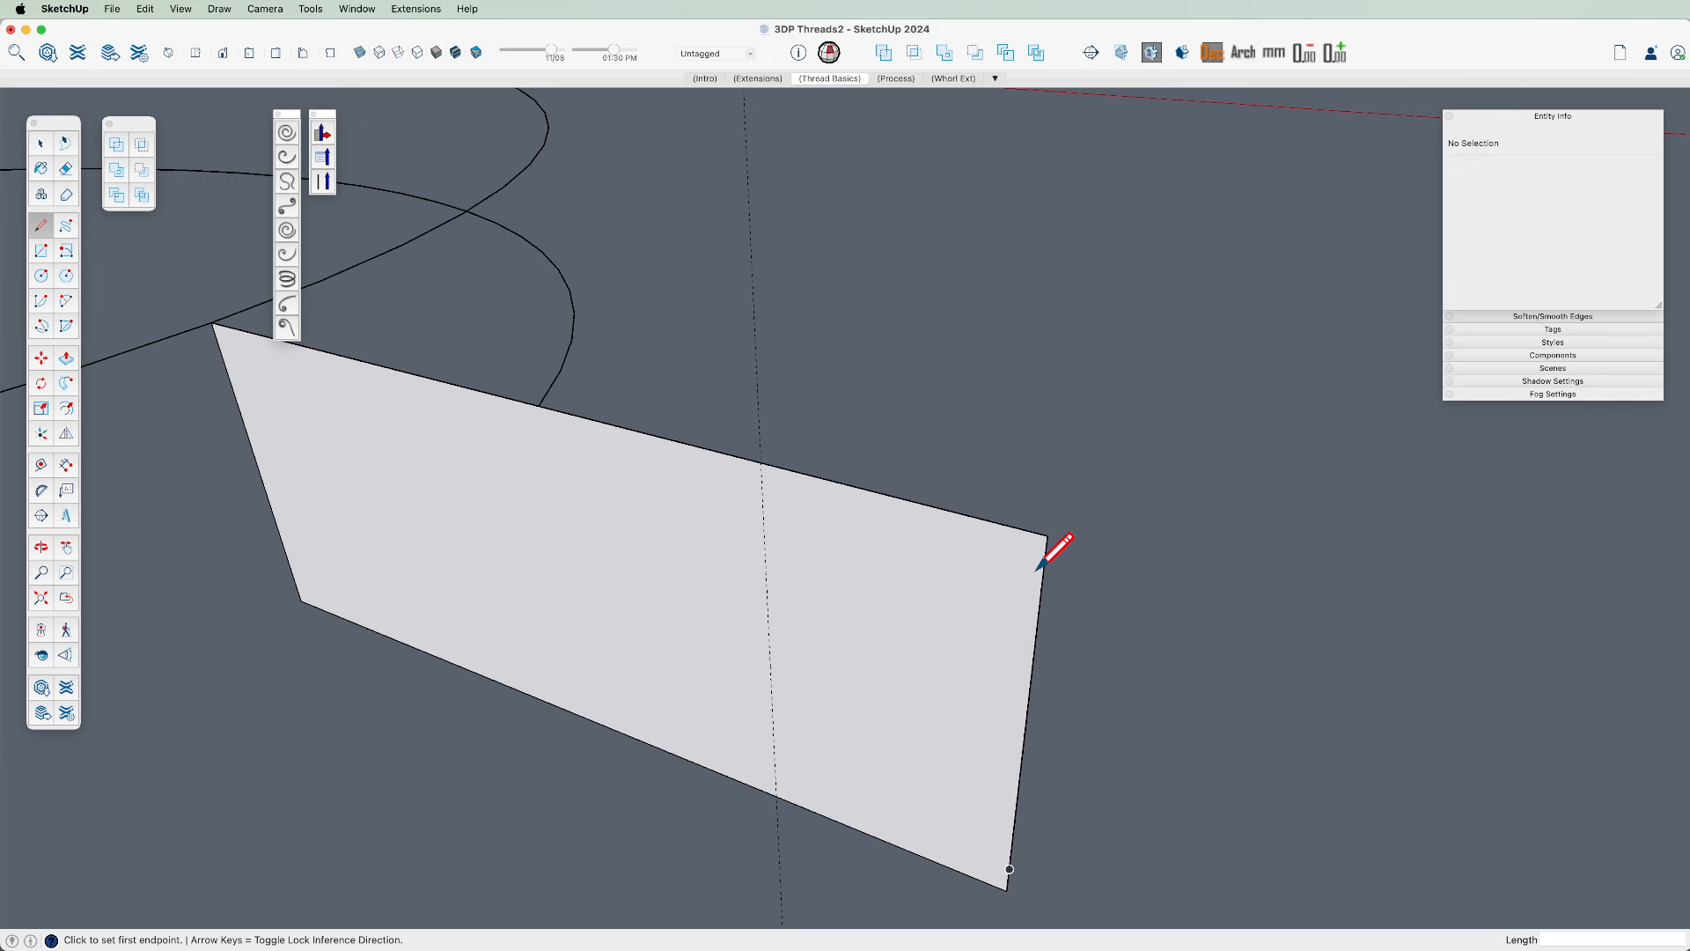
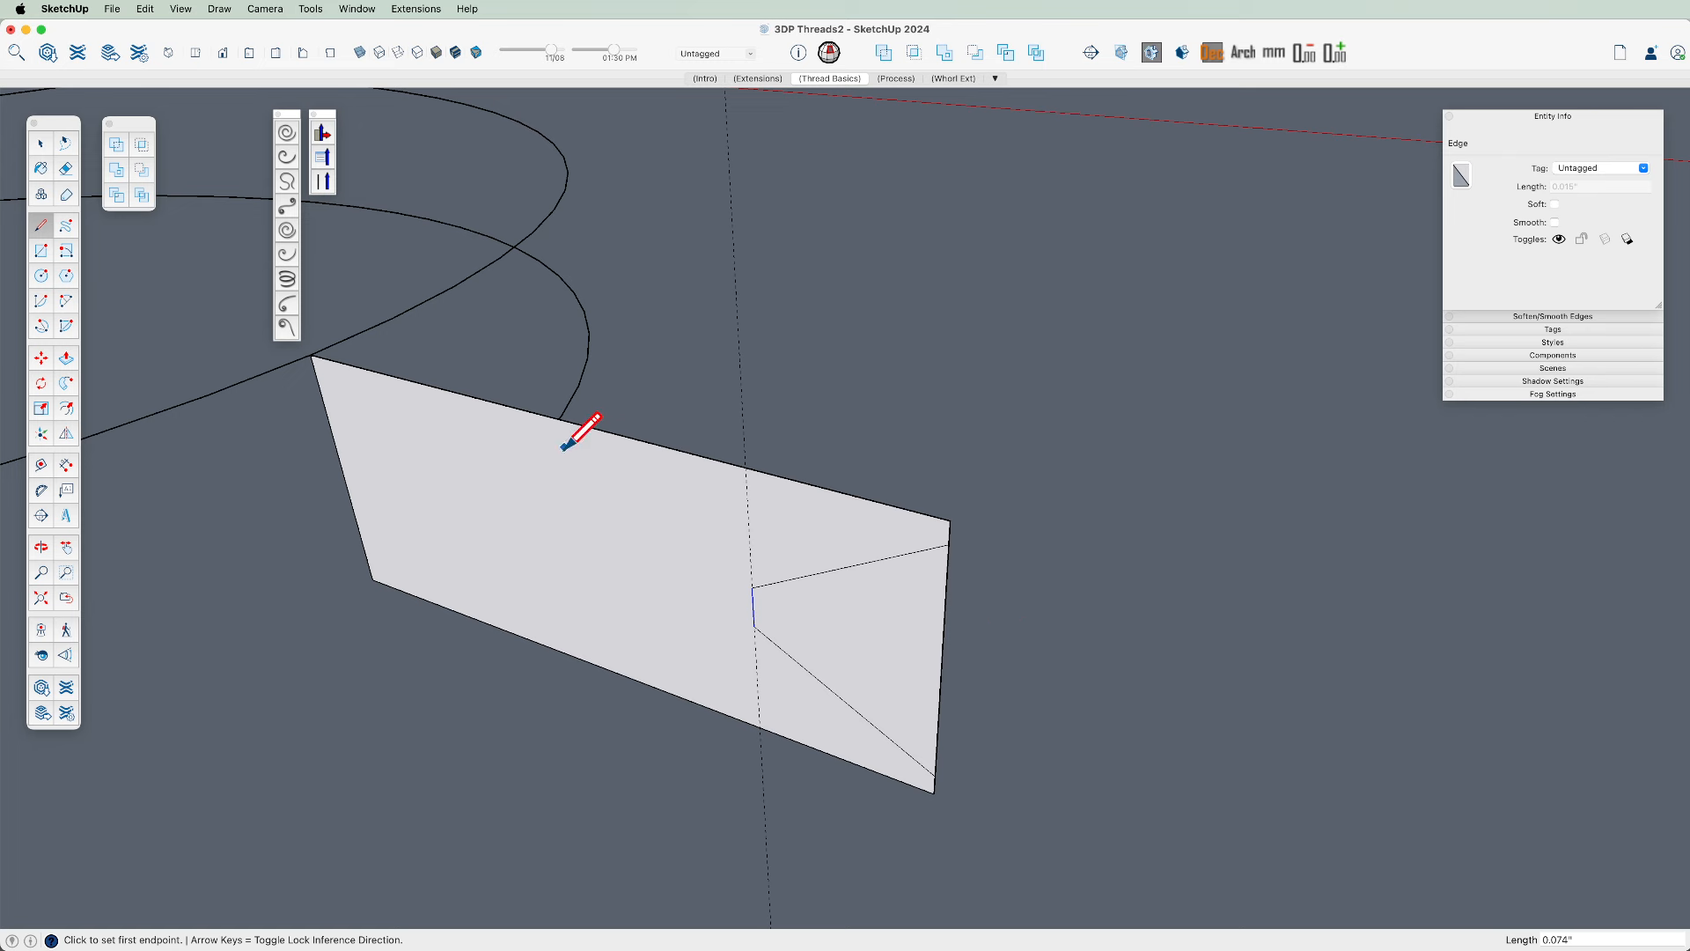
pyautogui.click(482, 398)
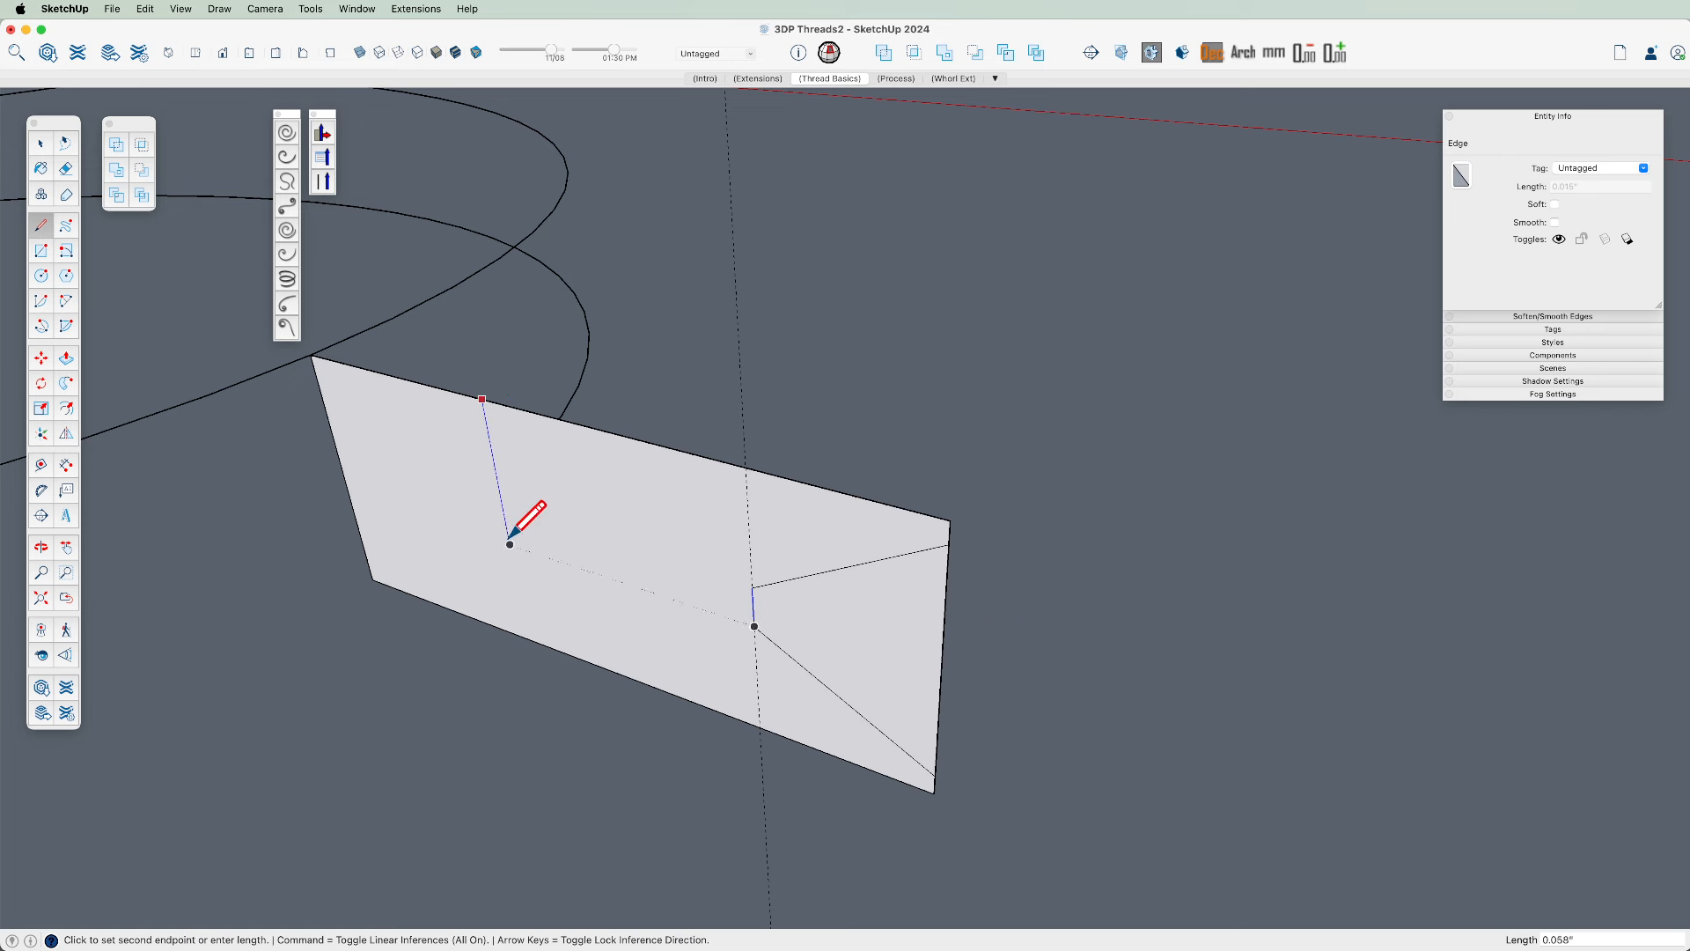
pyautogui.click(528, 634)
# Erase the face's inner strip and the outer edge closing the notch to leave the thread profile
pyautogui.press('e')
pyautogui.moveTo(464, 398)
pyautogui.mouseDown()
pyautogui.moveTo(299, 413)
pyautogui.moveTo(388, 502)
pyautogui.mouseUp()
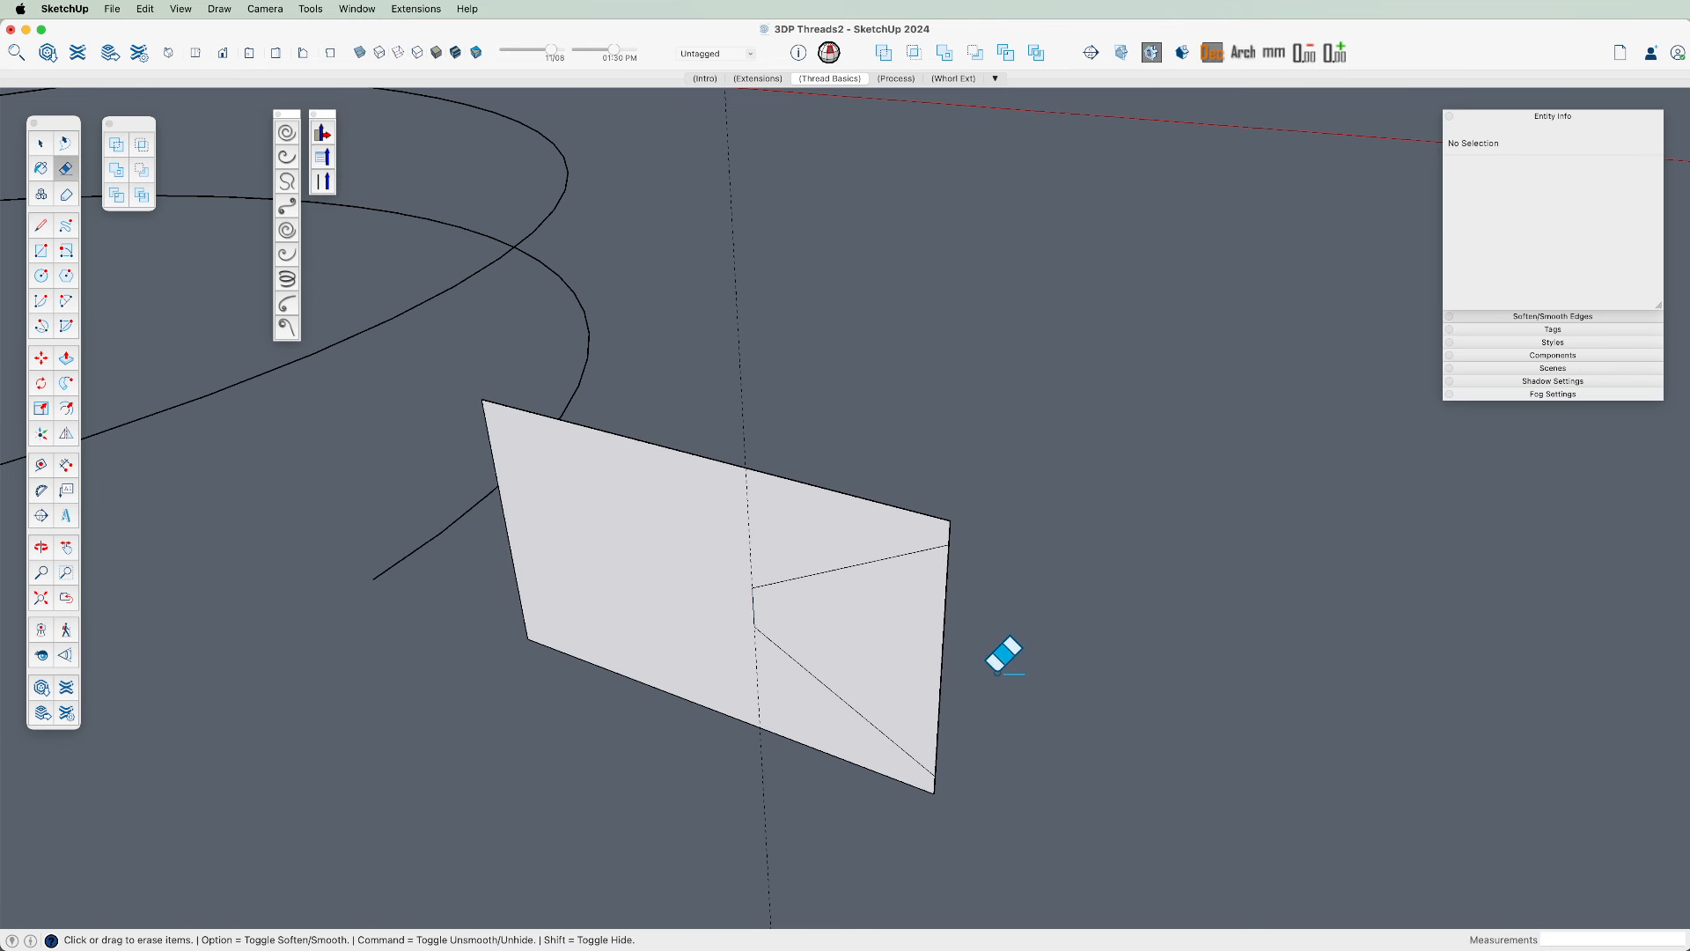
pyautogui.click(943, 647)
# Move the thread profile face so its lower outer corner sits on the helix's lower endpoint
pyautogui.scroll(-3, 1056, 554)
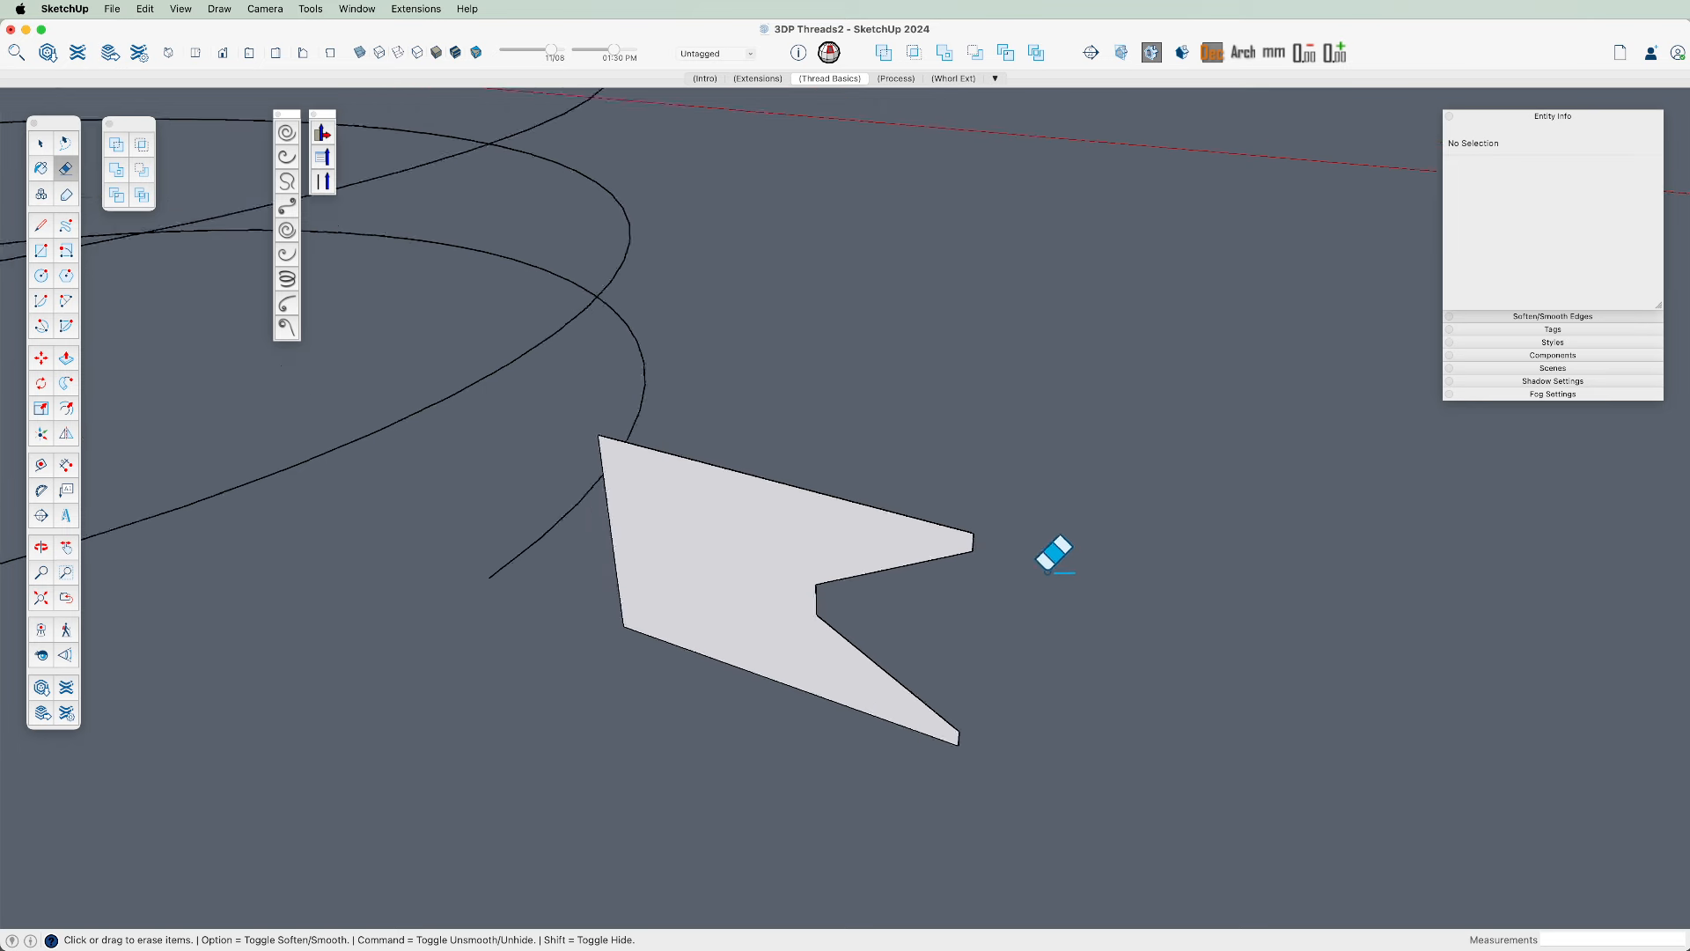
pyautogui.moveTo(1057, 554); pyautogui.dragTo(856, 623, button='middle')
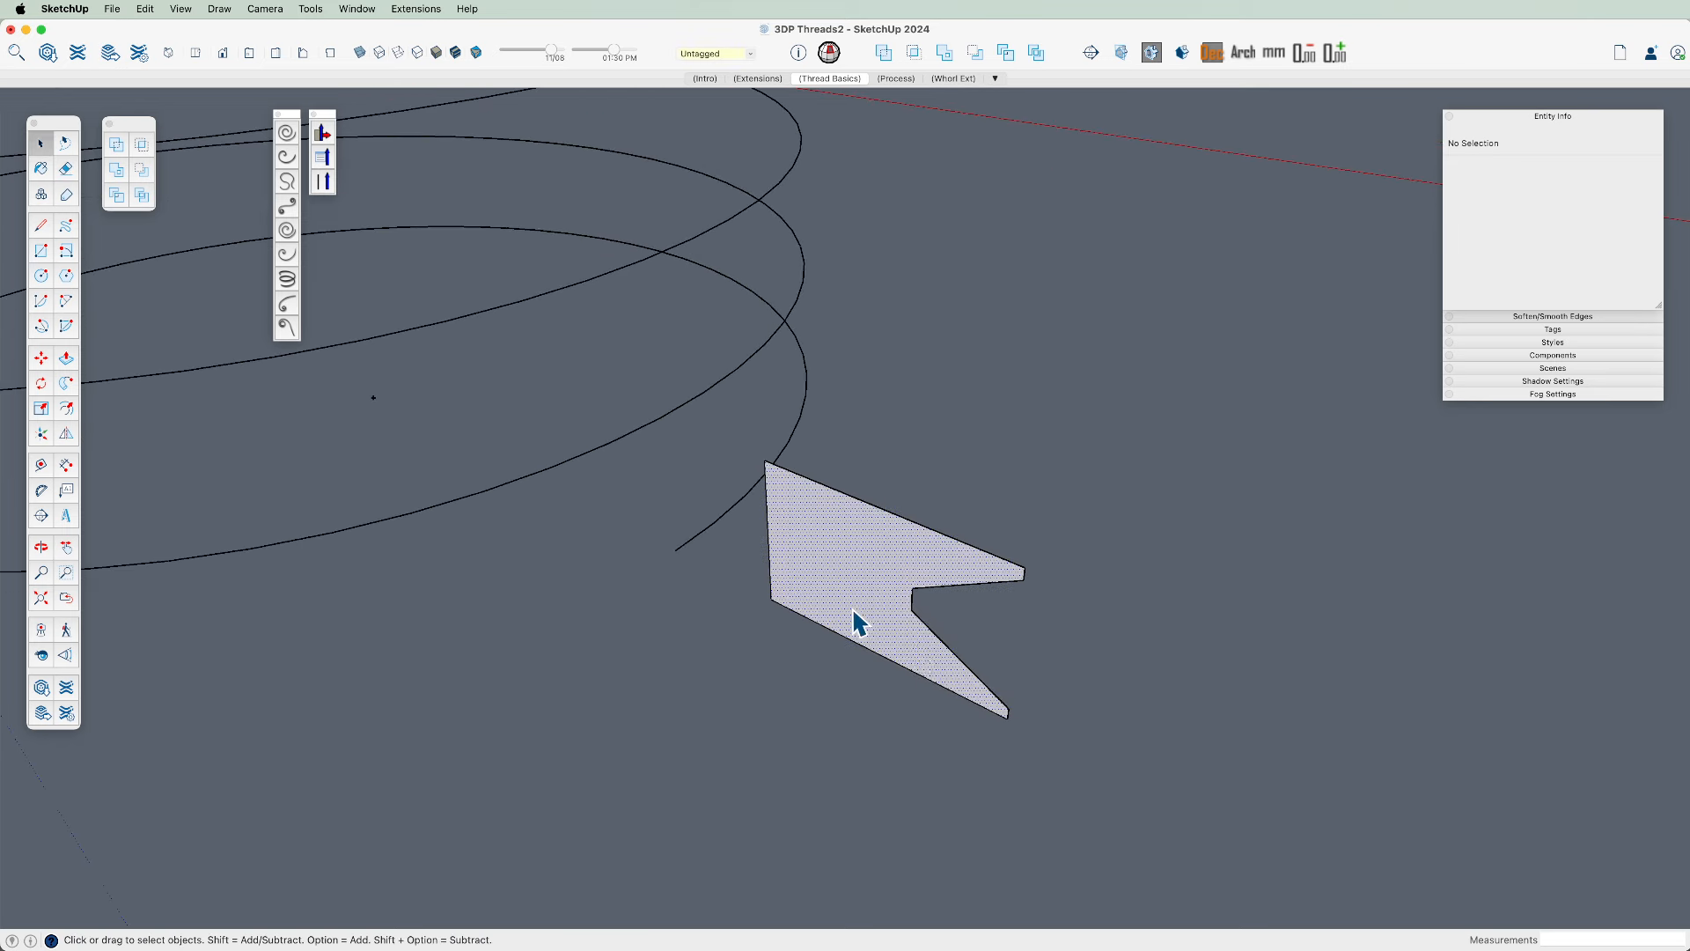
pyautogui.click(867, 627)
pyautogui.press('m')
pyautogui.click(1009, 722)
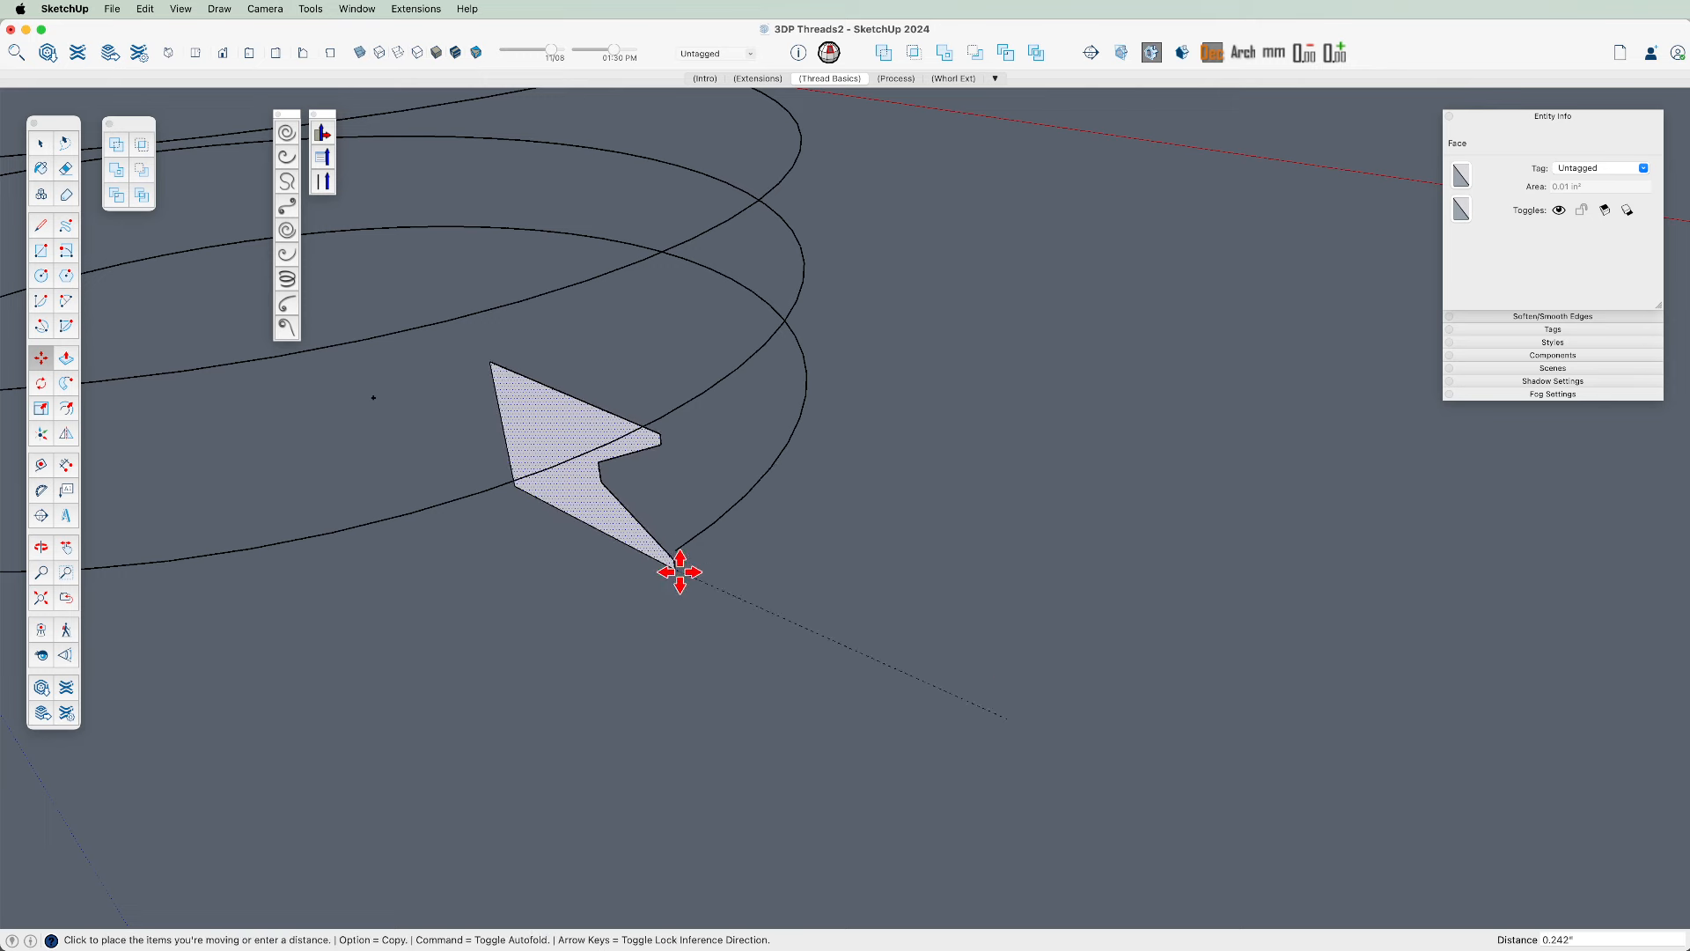
pyautogui.click(654, 541)
pyautogui.scroll(3, 664, 551)
pyautogui.click(636, 531)
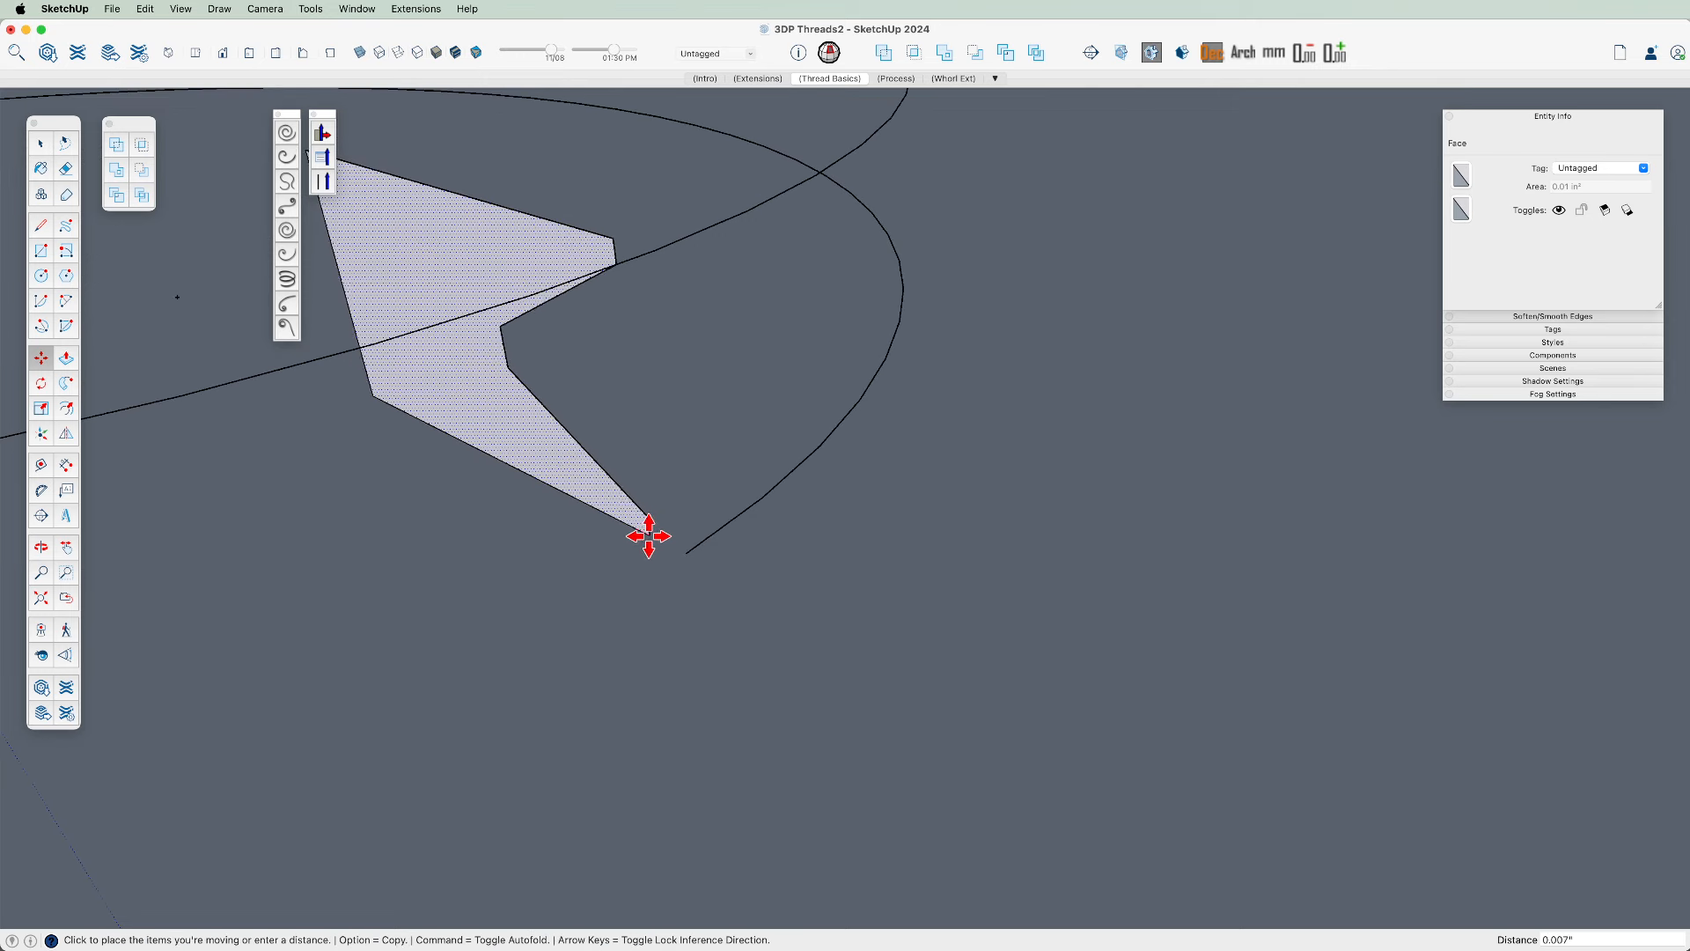
pyautogui.click(685, 553)
pyautogui.scroll(-4, 684, 553)
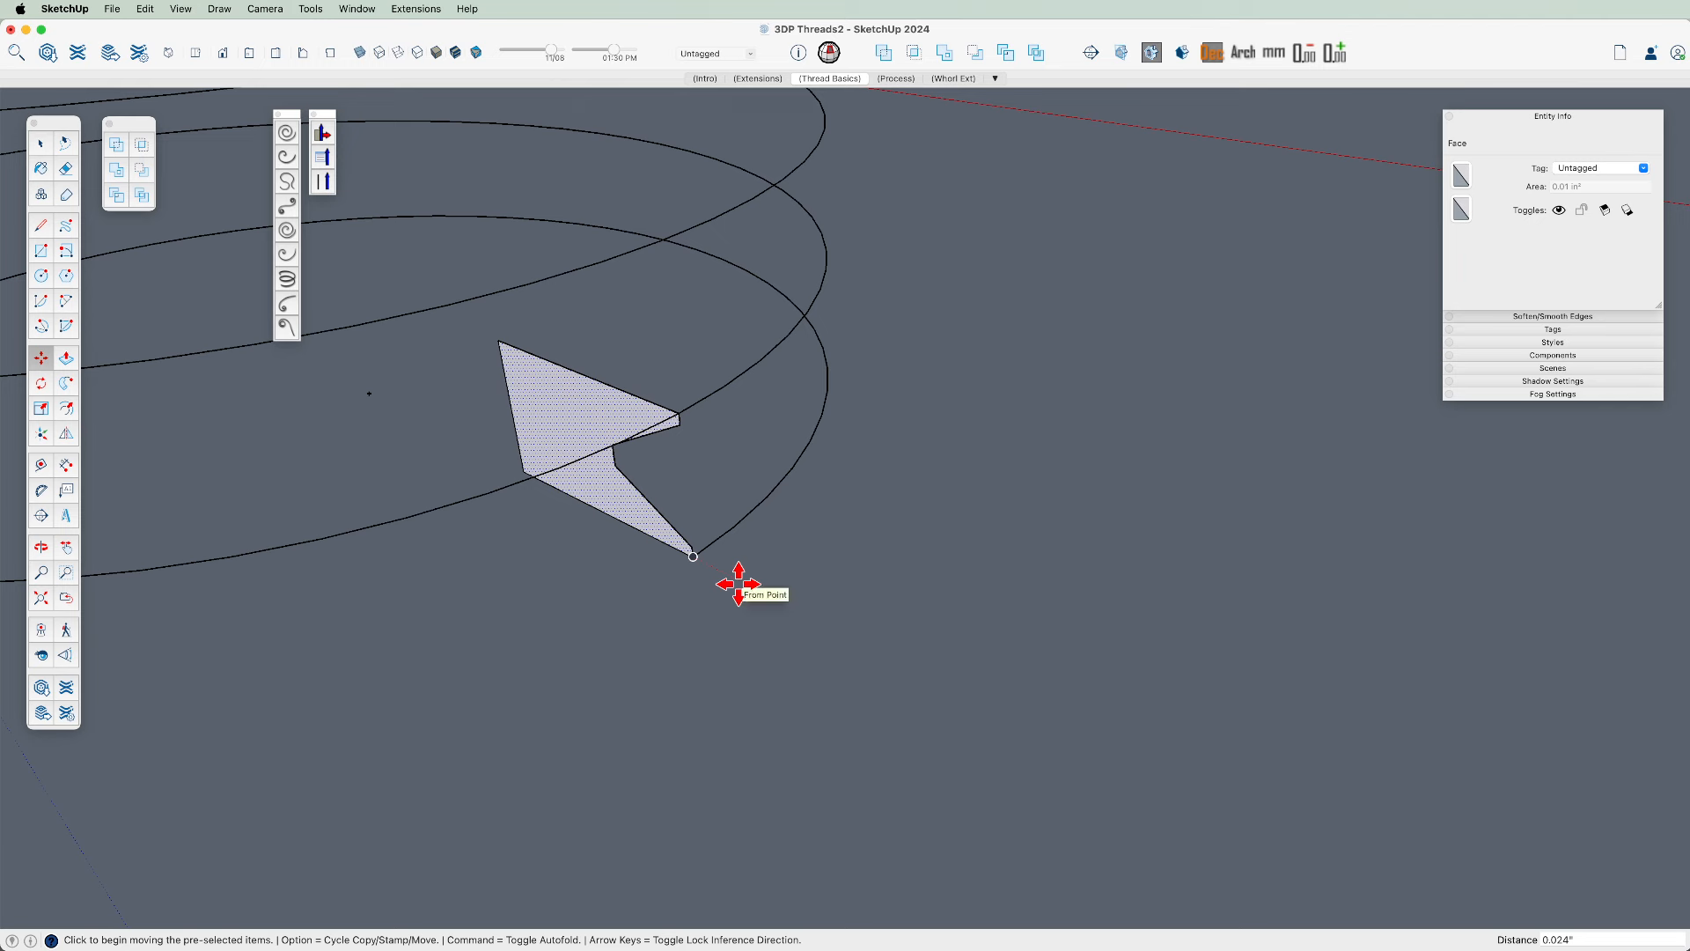
pyautogui.scroll(3, 683, 460)
pyautogui.press('space')
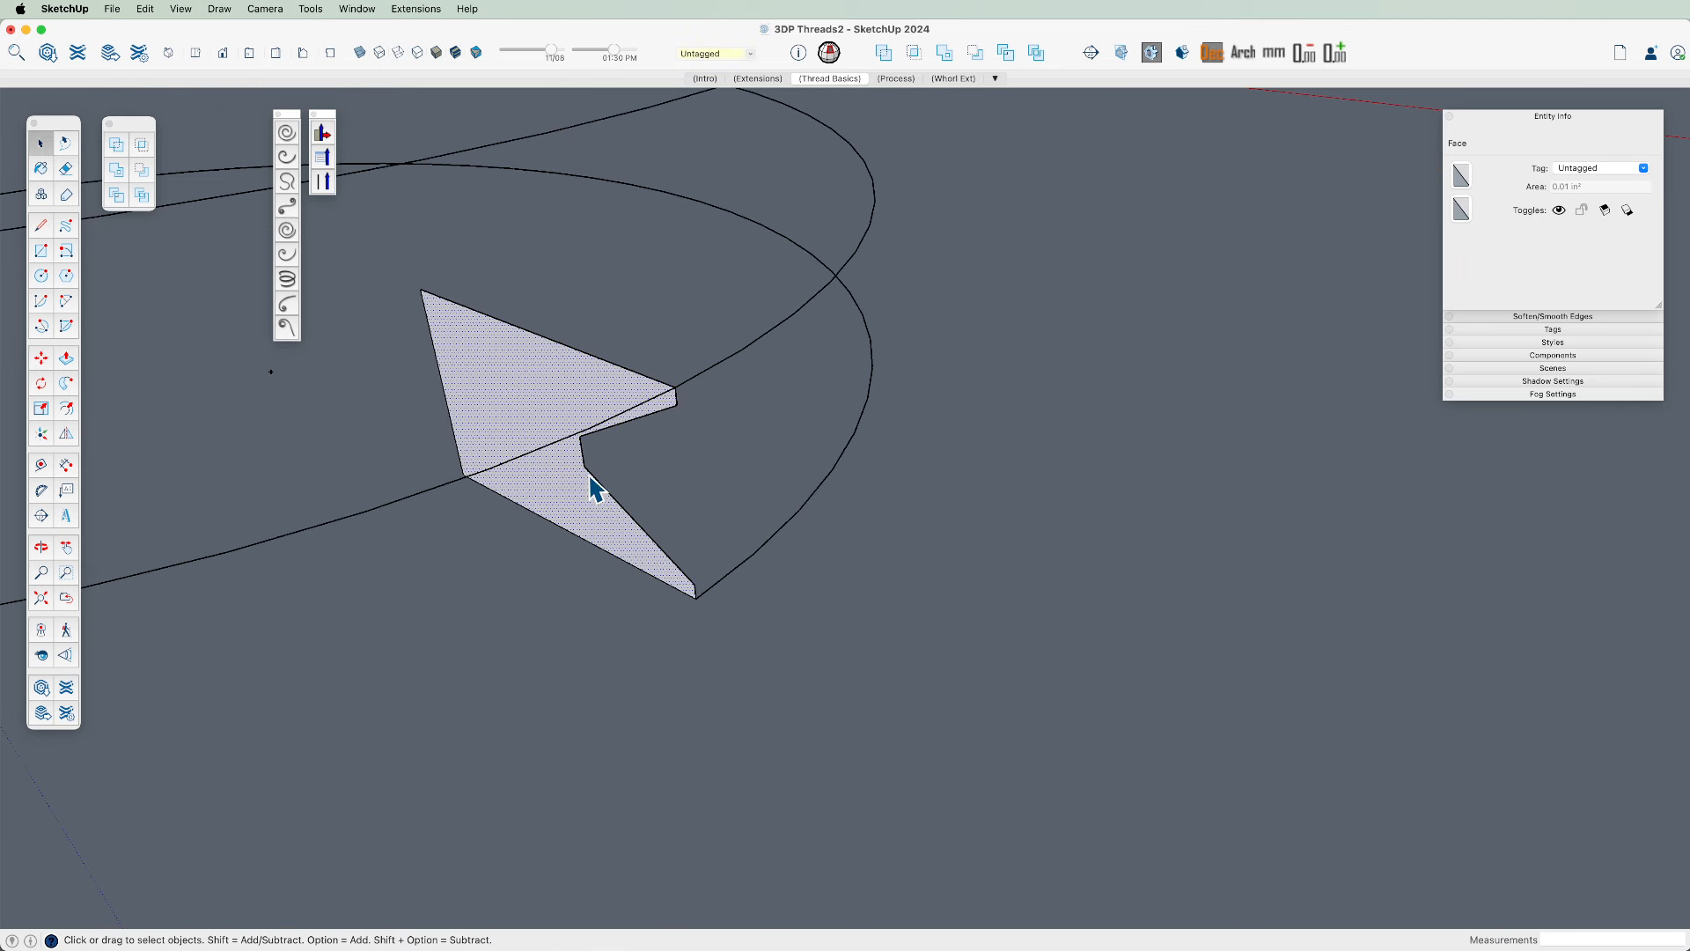
# Try scaling the thread profile face along the green axis to a reduced height, and undo the scaling
pyautogui.scroll(2, 696, 506)
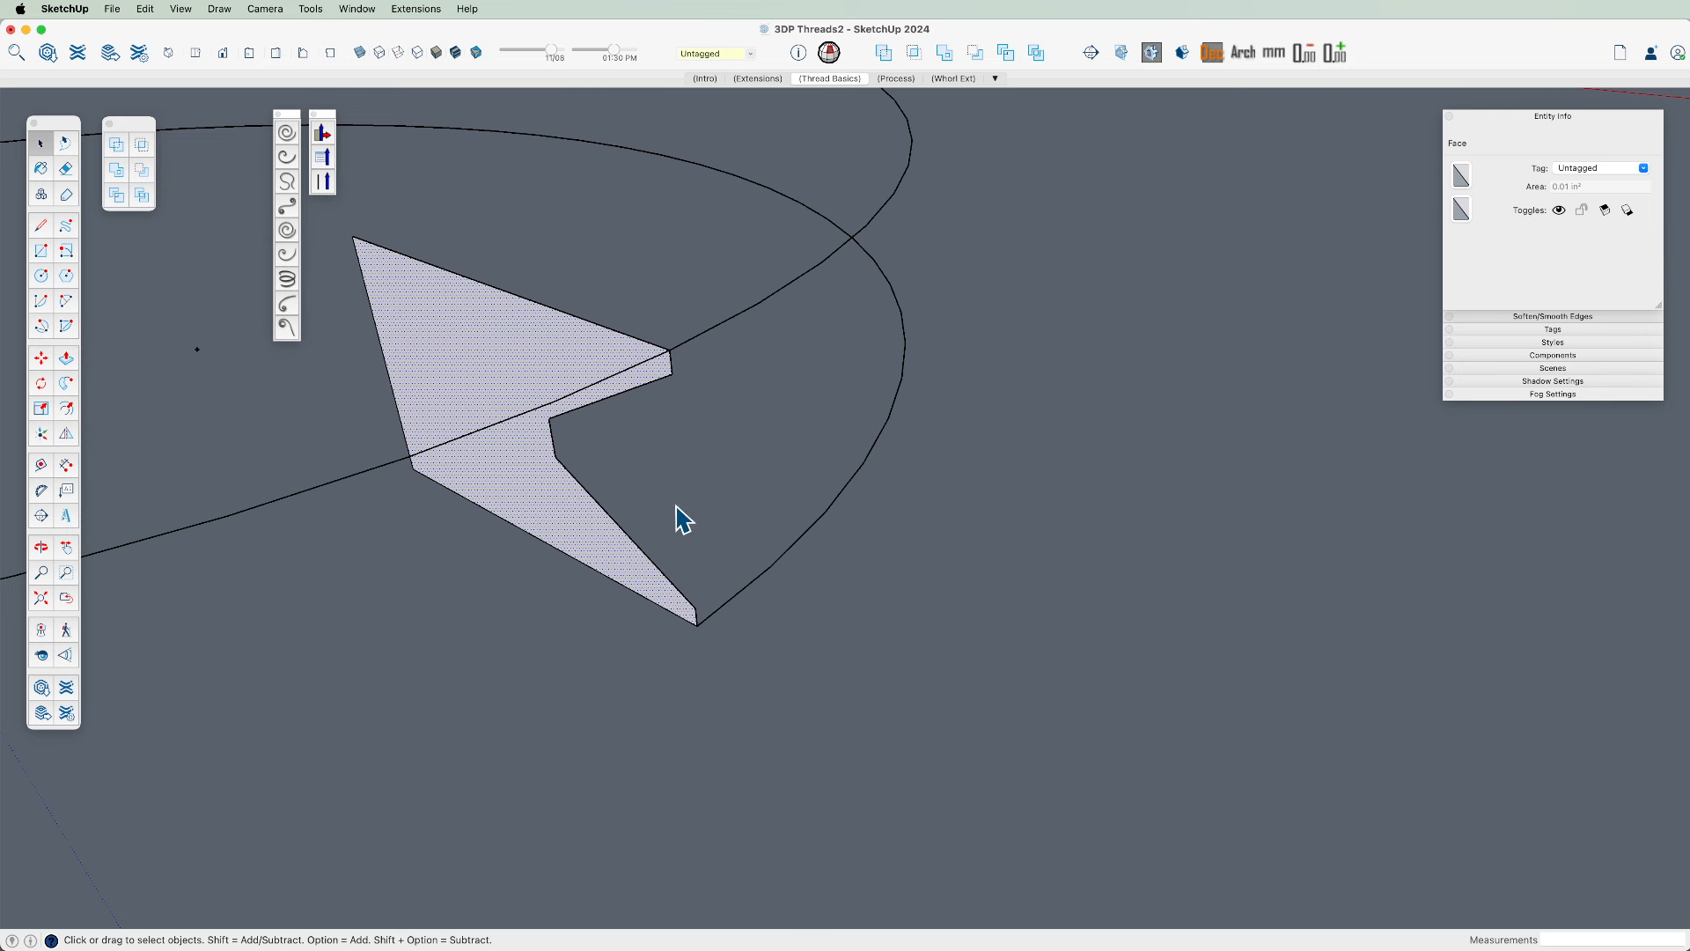
pyautogui.scroll(-3, 808, 493)
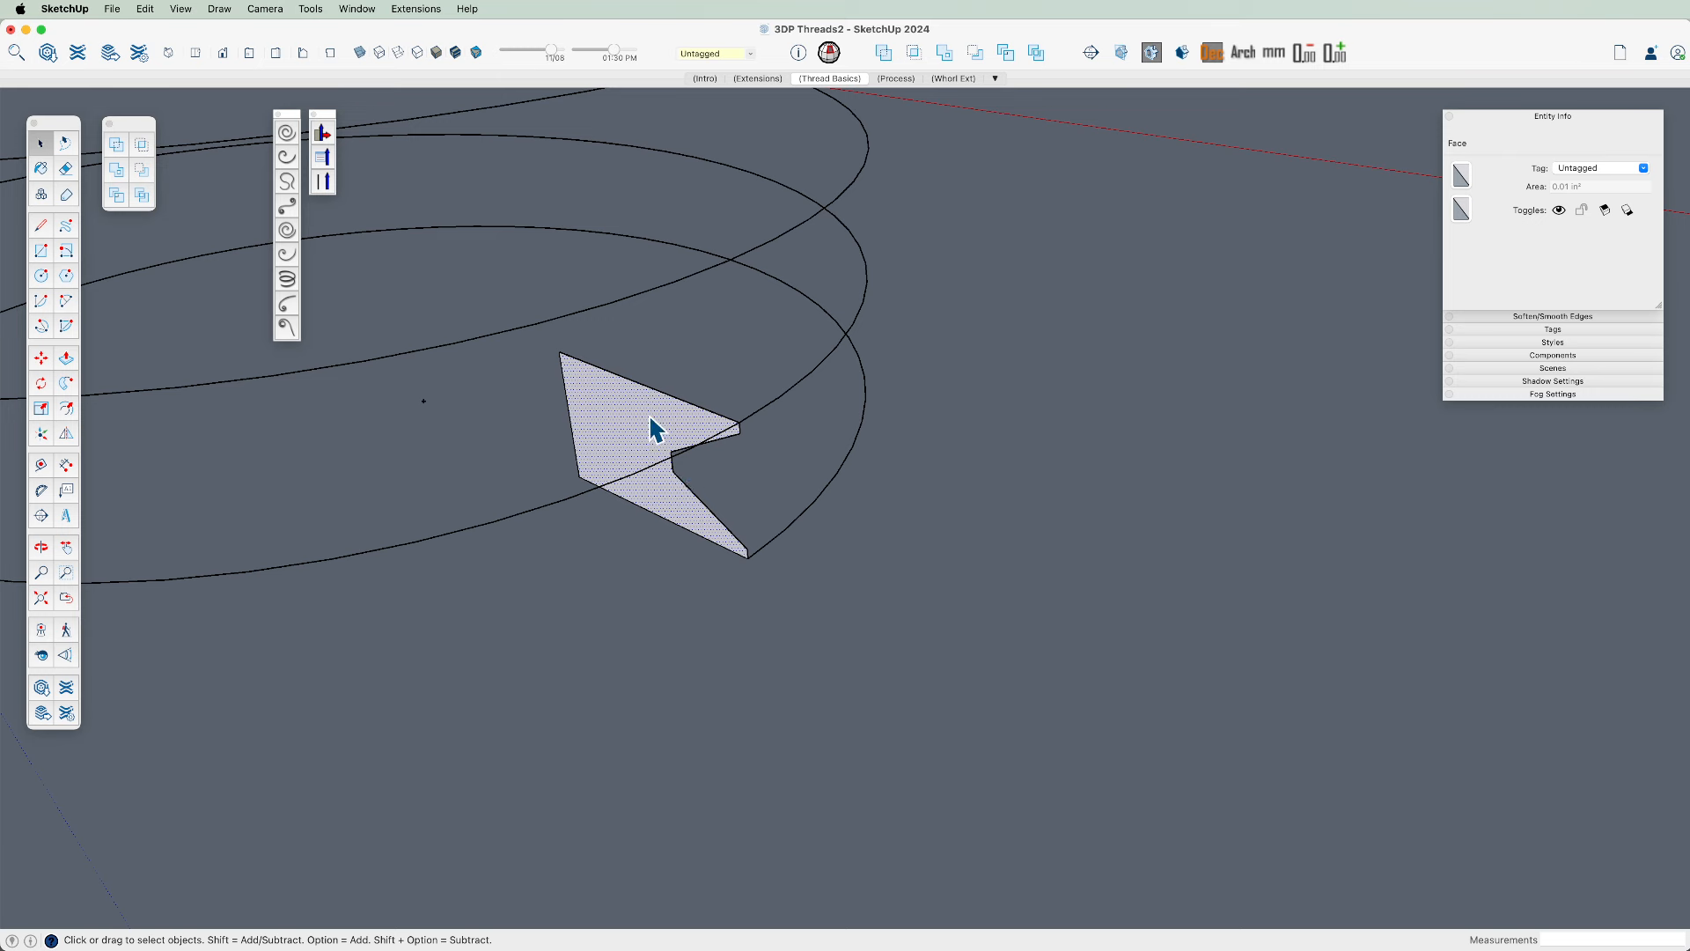
pyautogui.press('s')
pyautogui.click(653, 385)
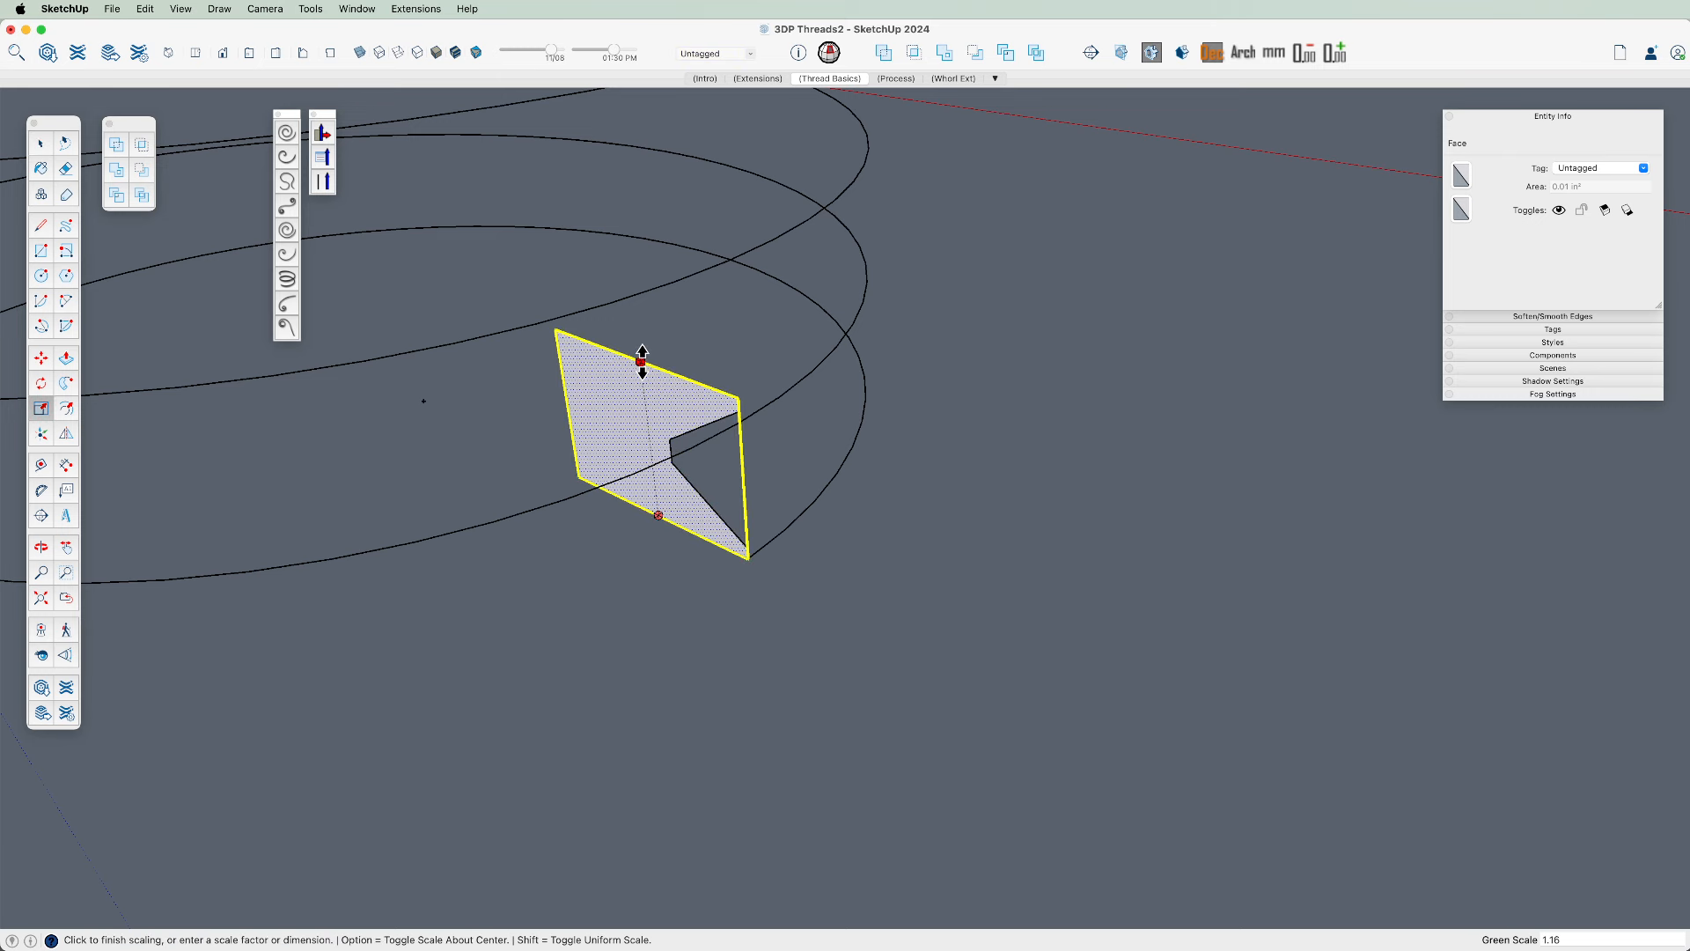
pyautogui.click(645, 433)
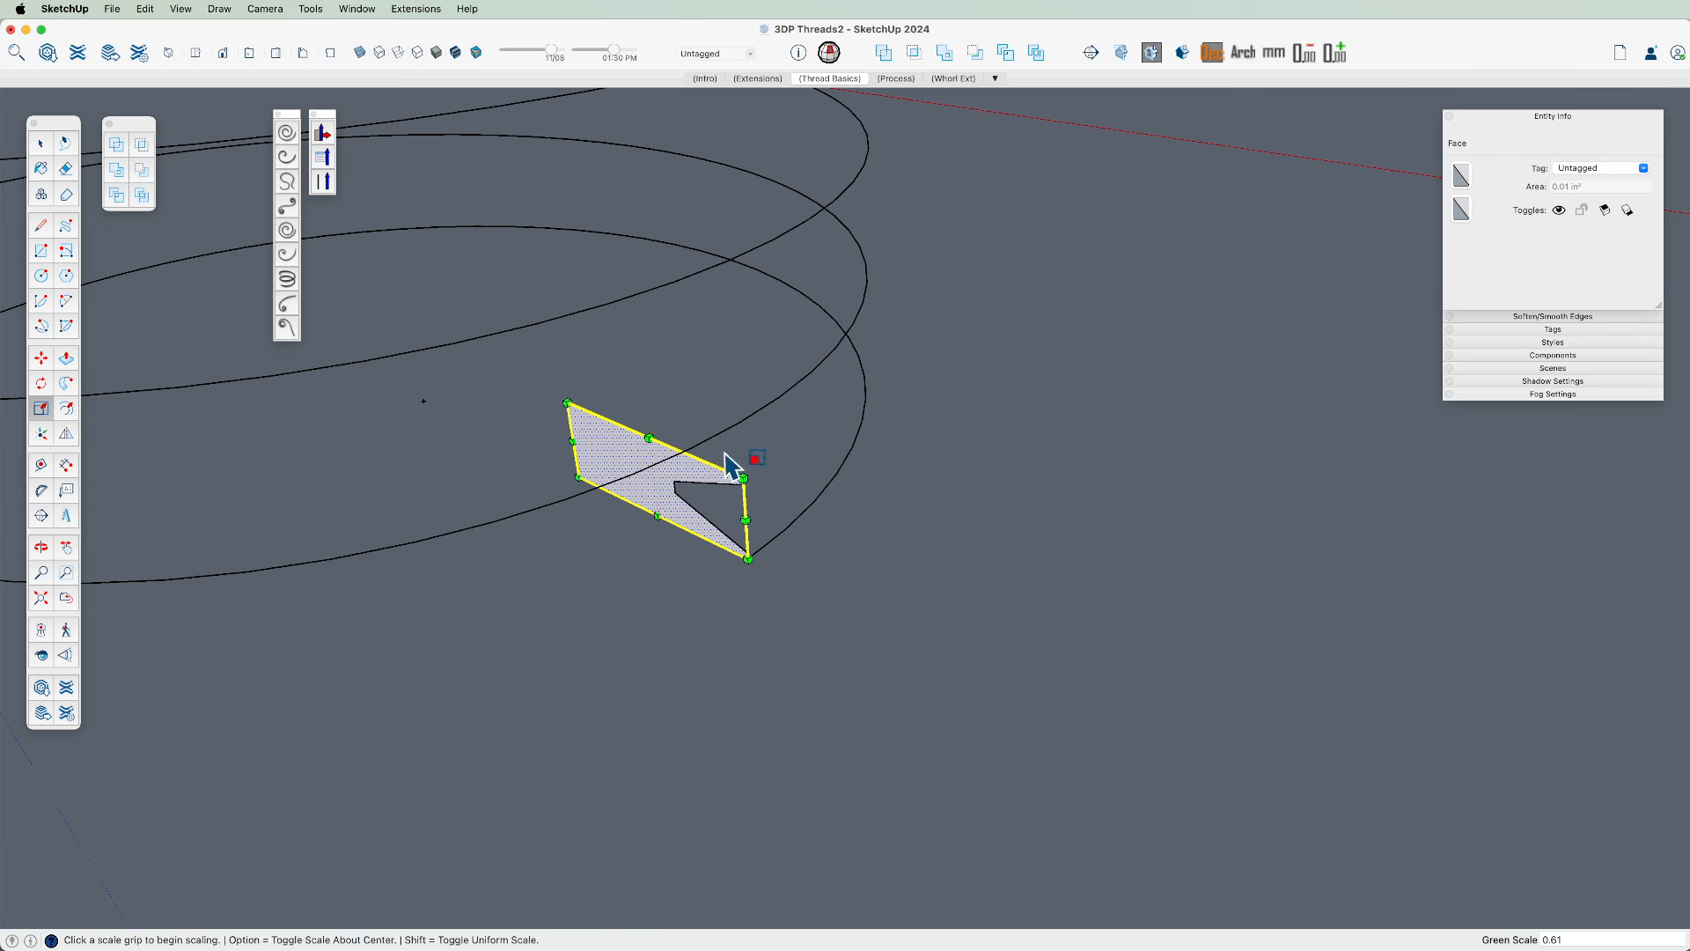
pyautogui.press('super+z')
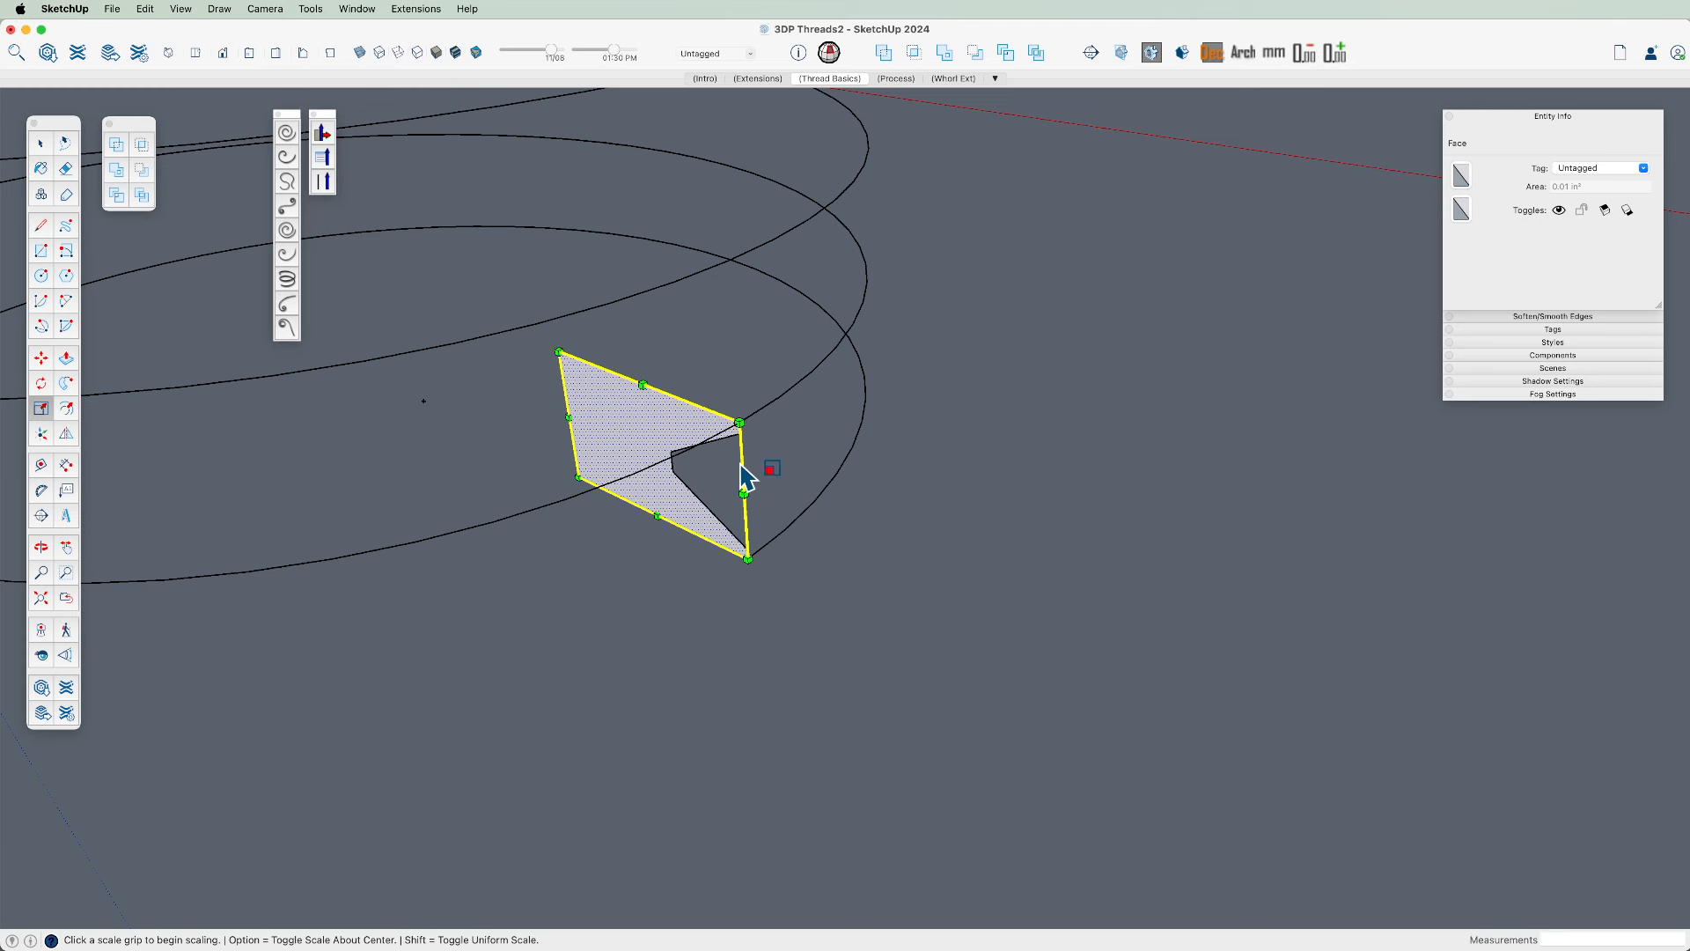
pyautogui.press('space')
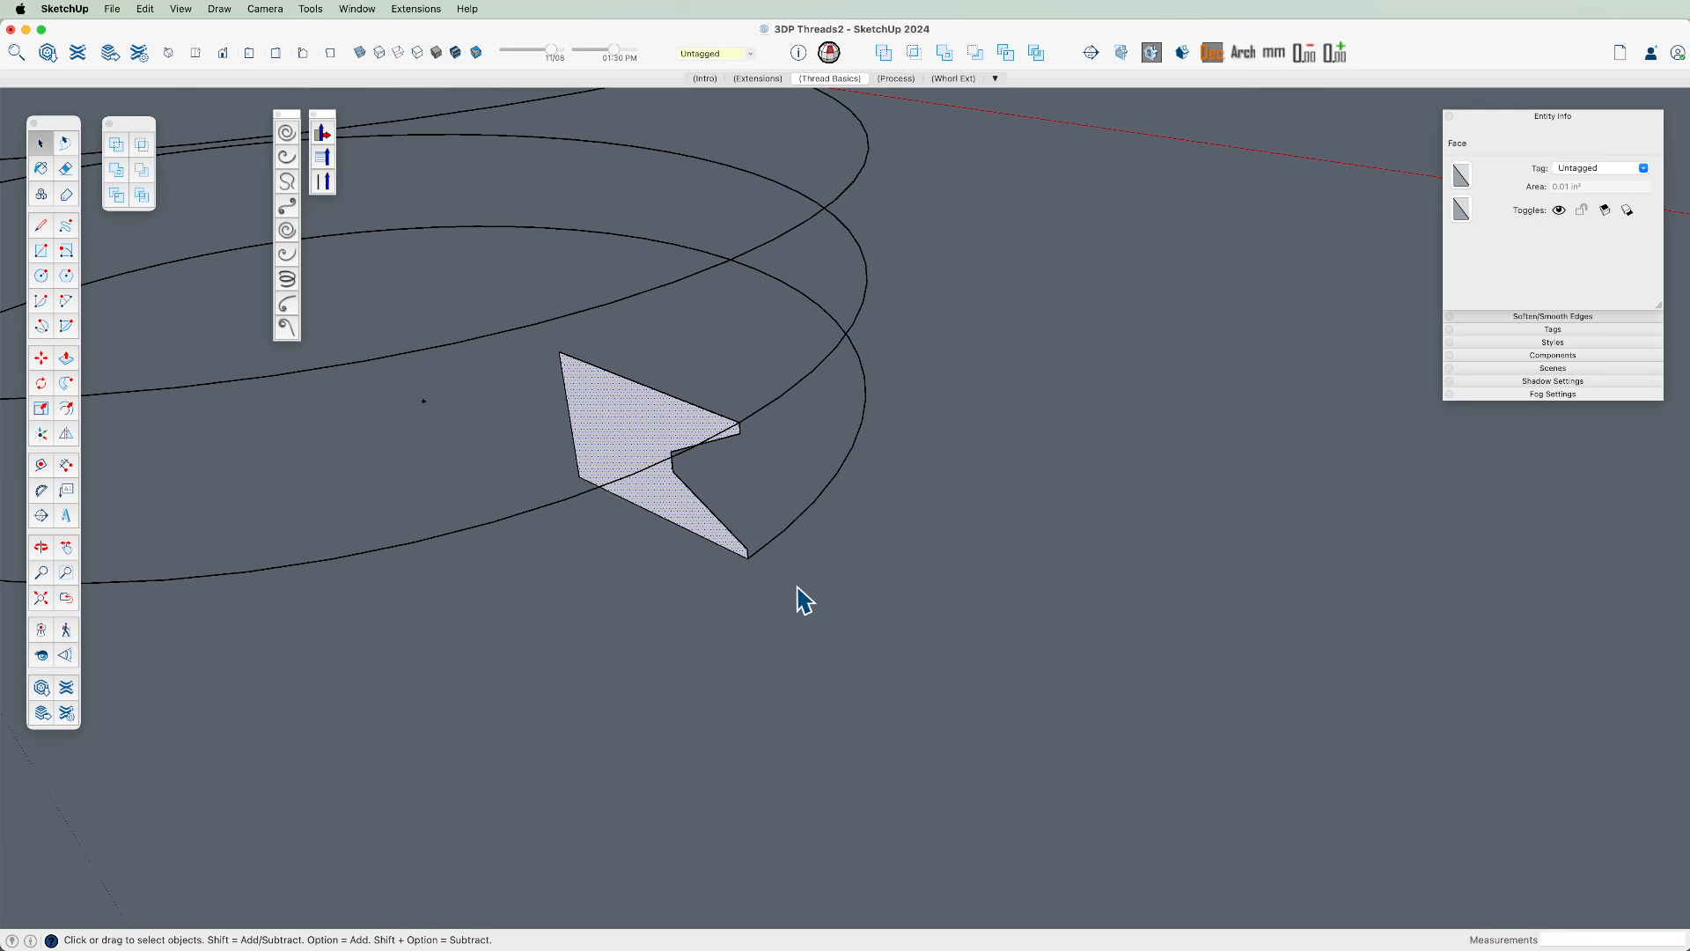
# Explode the helix group into loose edges
pyautogui.scroll(-5, 801, 599)
pyautogui.moveTo(796, 596); pyautogui.dragTo(822, 638, button='middle')
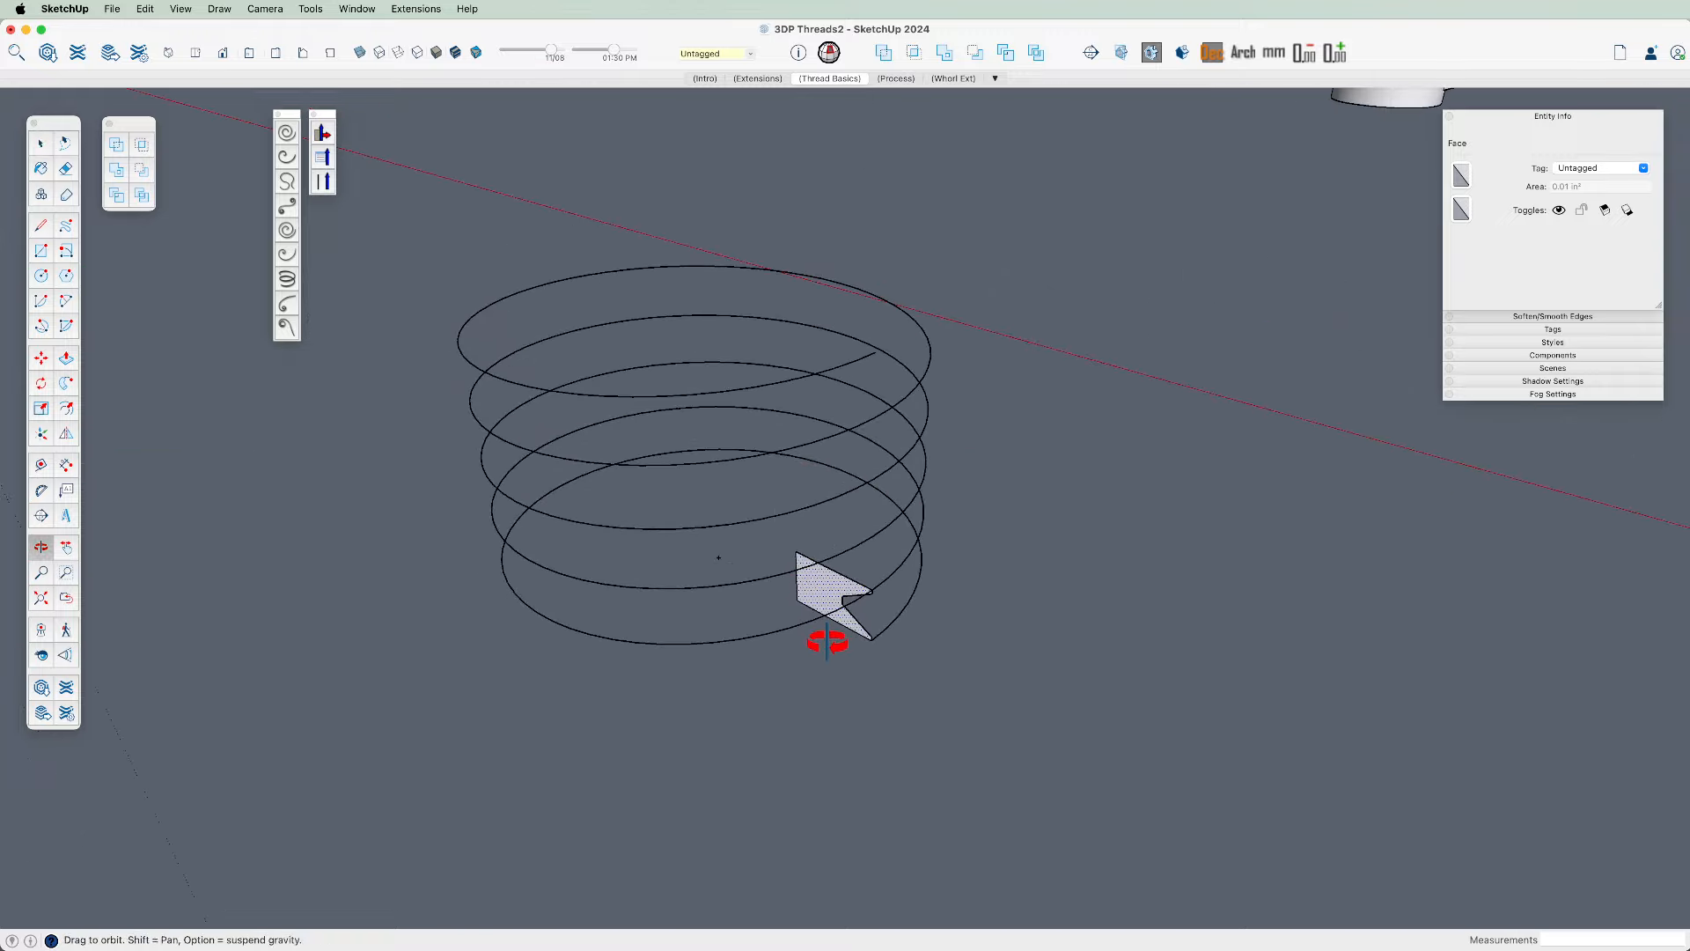
pyautogui.click(841, 444)
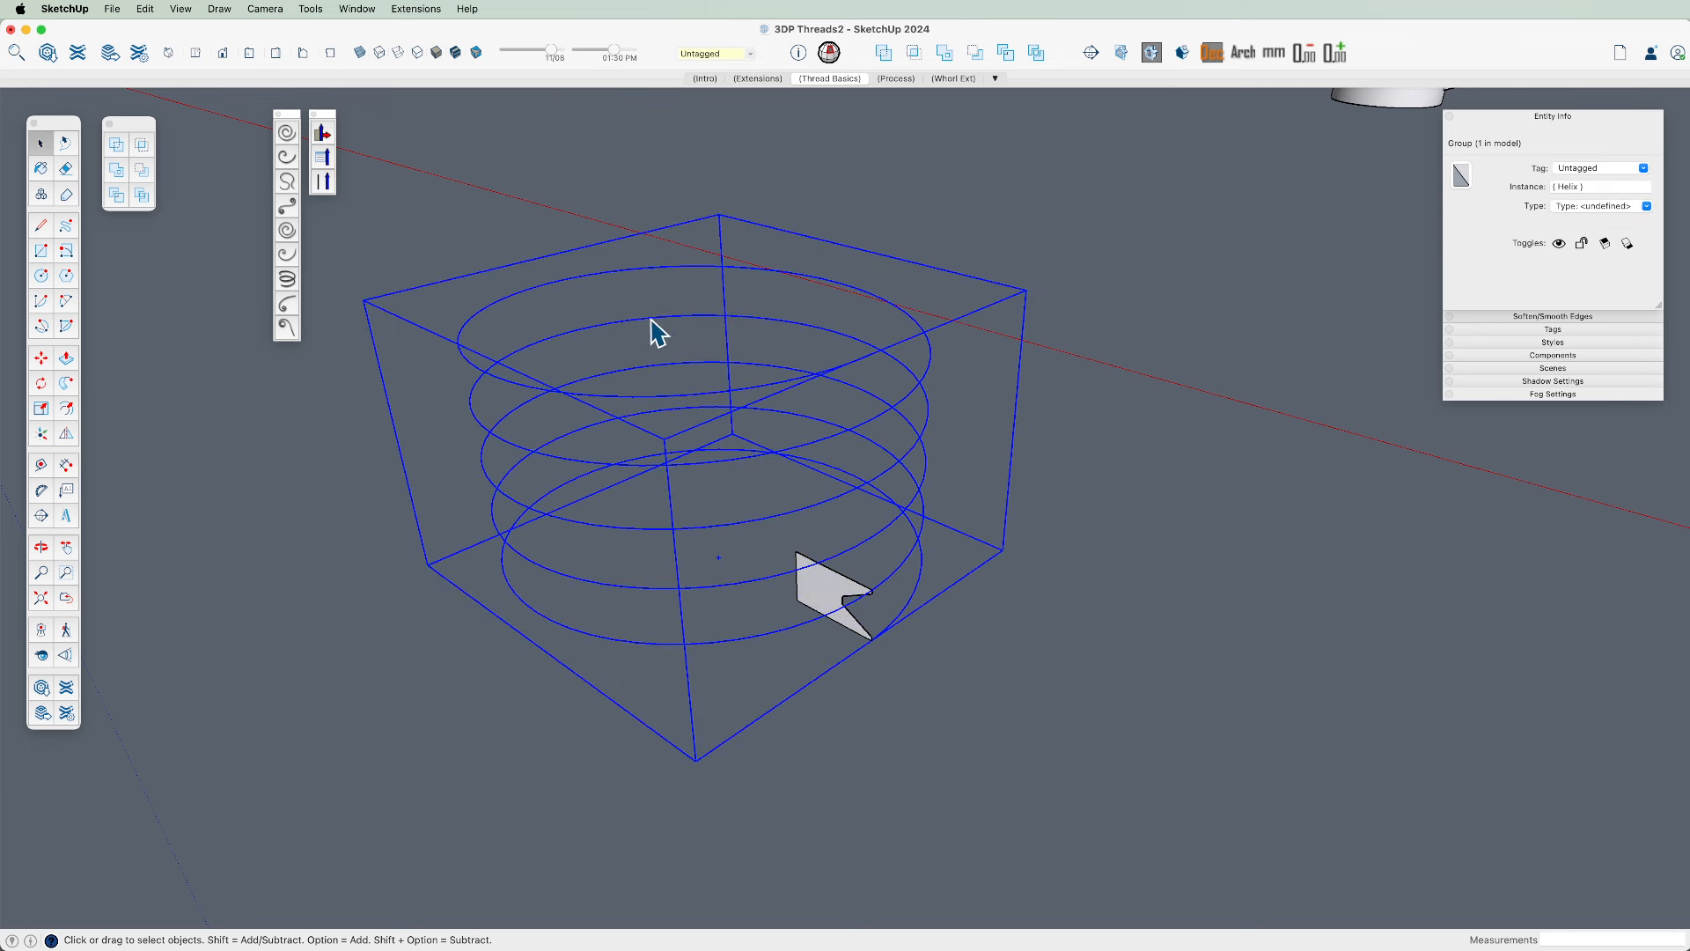
pyautogui.hotkey('shift', 'x')
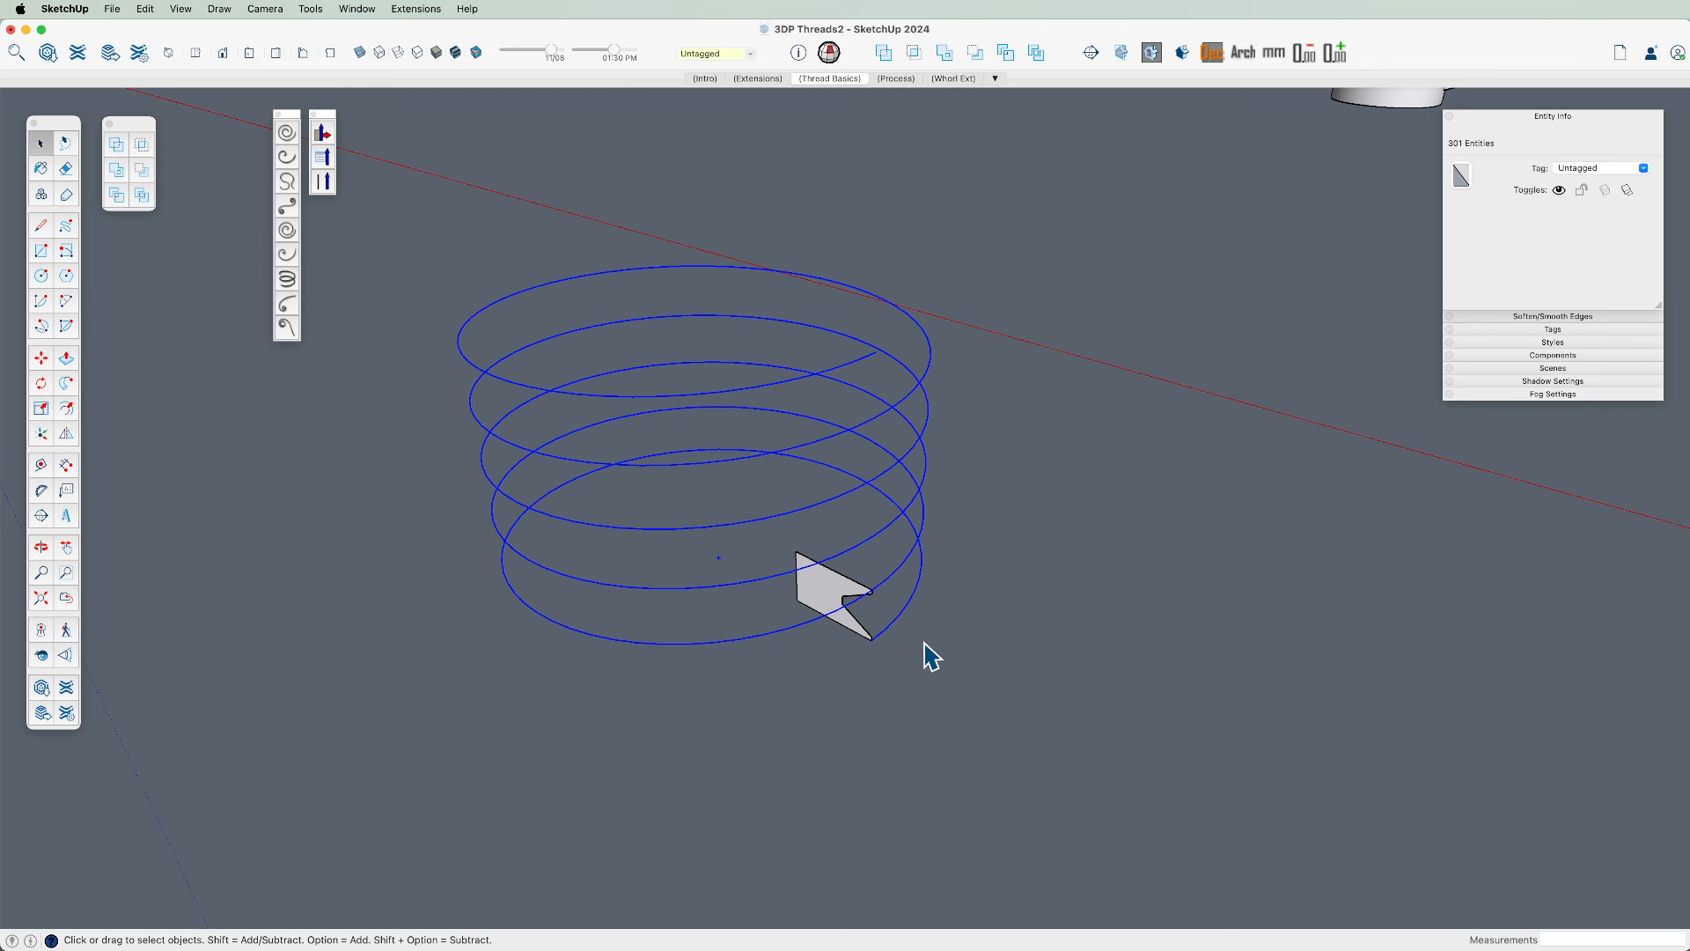
# Try extruding the thread profile face along the exploded helix, and undo the extrusion
pyautogui.moveTo(962, 616); pyautogui.dragTo(906, 507)
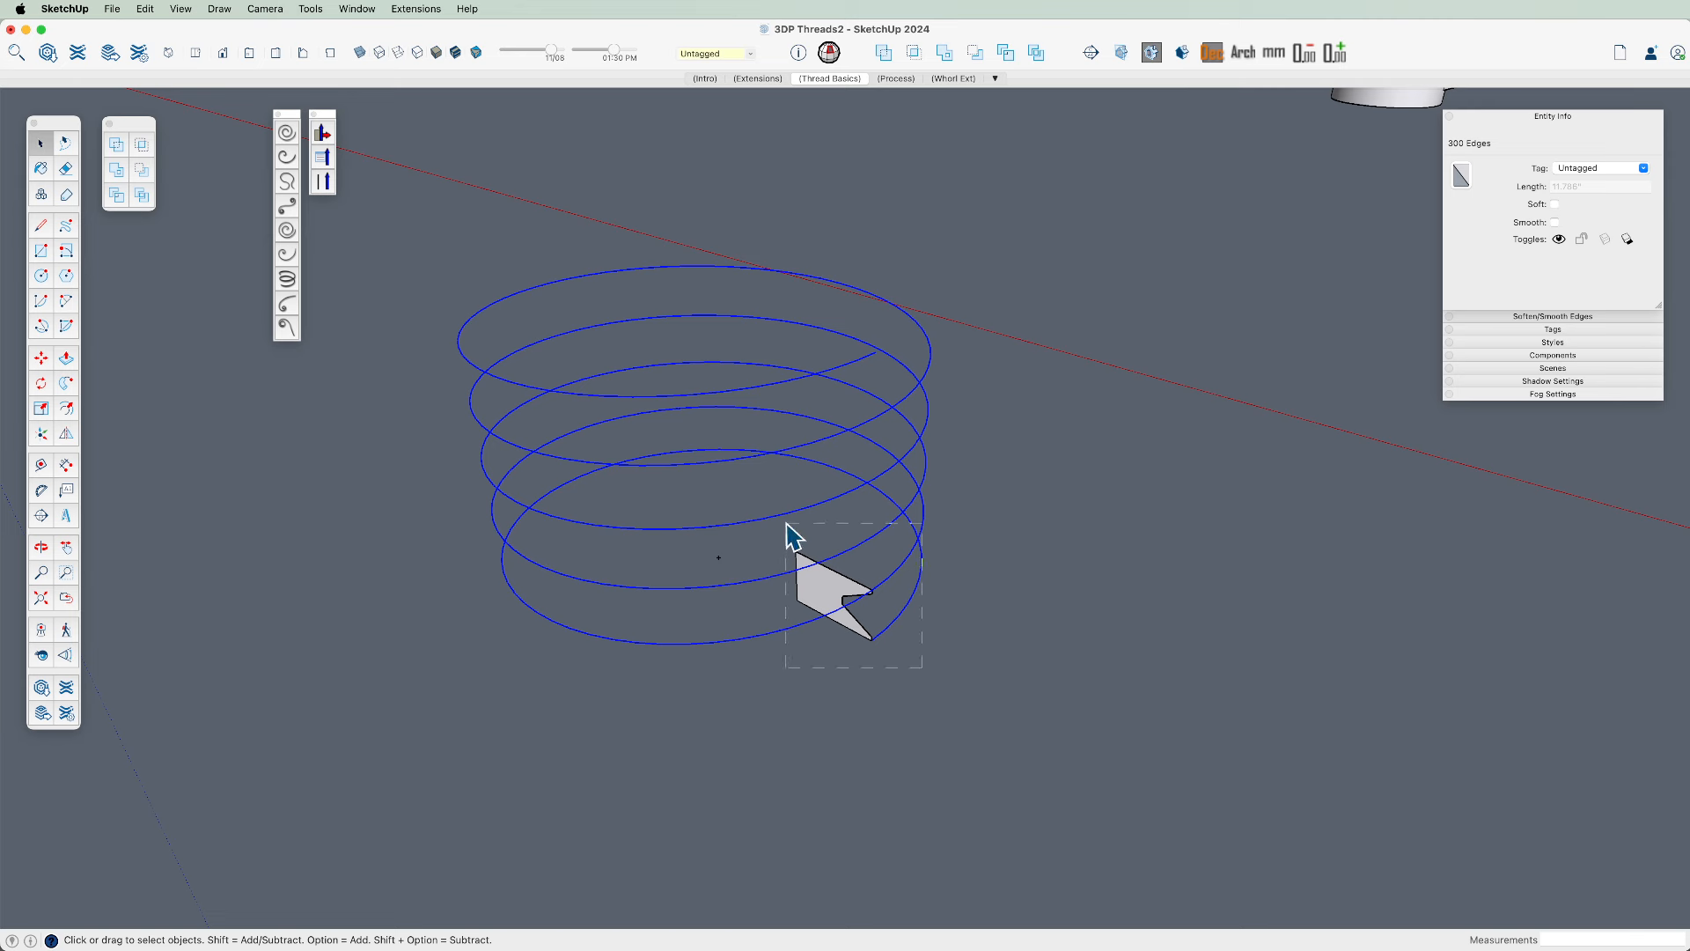
pyautogui.keyDown('shift'); pyautogui.moveTo(785, 526); pyautogui.dragTo(789, 544); pyautogui.keyUp('shift')
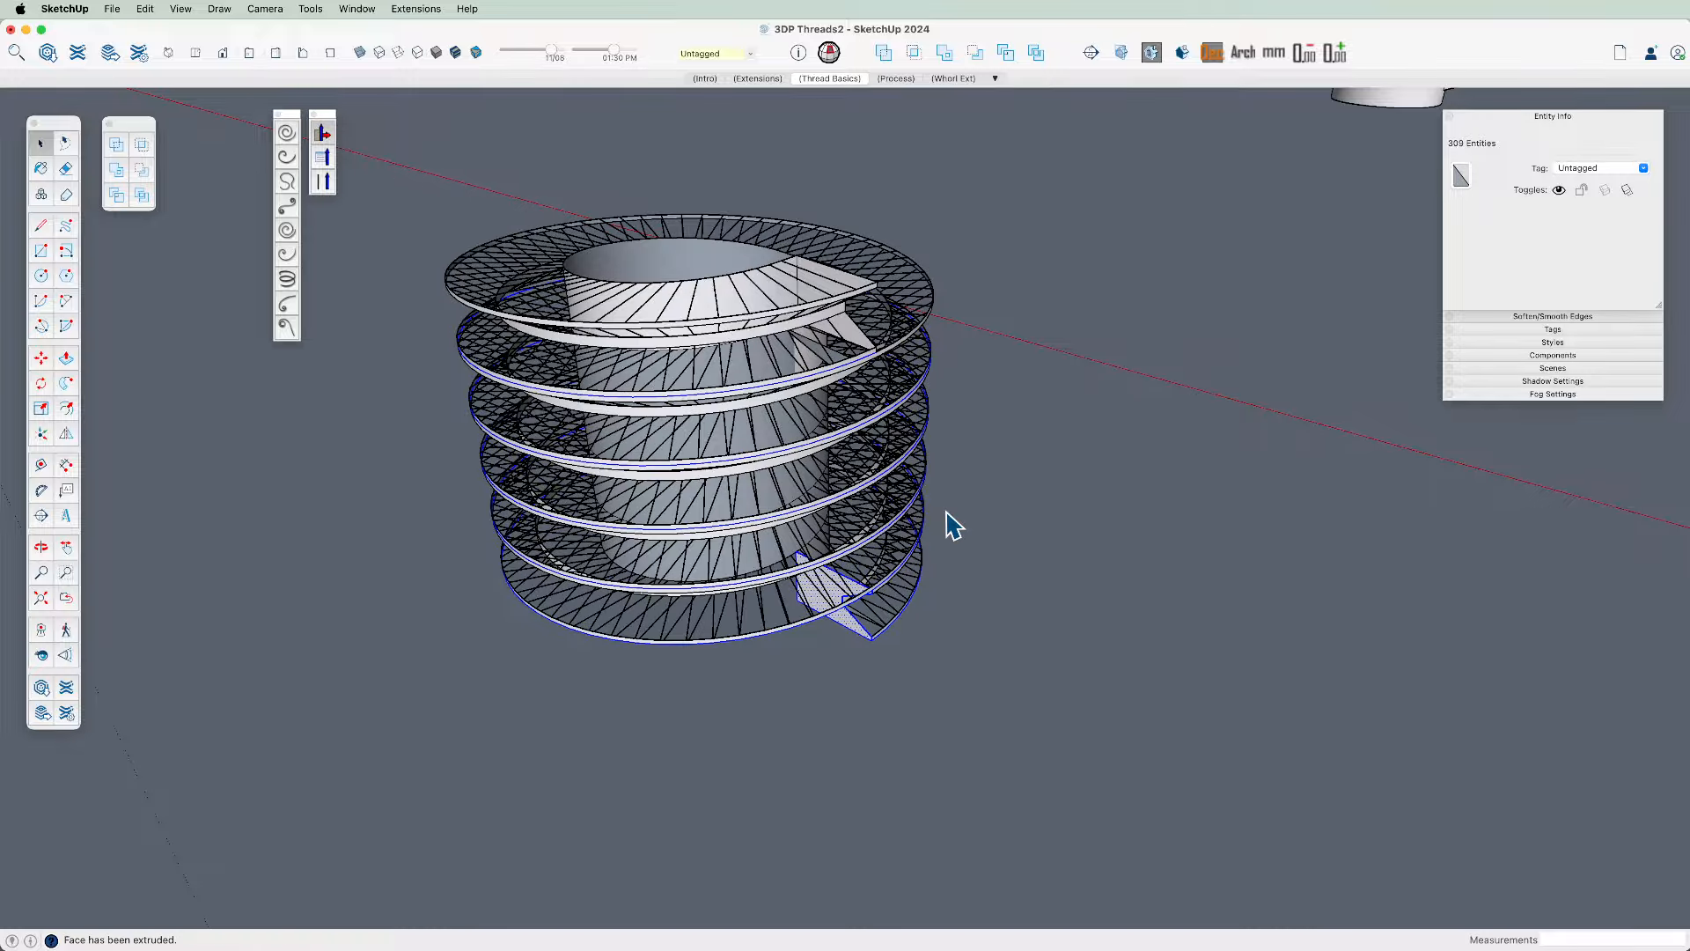
pyautogui.press('o')
pyautogui.moveTo(897, 494)
pyautogui.mouseDown()
pyautogui.moveTo(1023, 236)
pyautogui.moveTo(811, 294)
pyautogui.moveTo(868, 351)
pyautogui.moveTo(1139, 272)
pyautogui.moveTo(1063, 412)
pyautogui.moveTo(924, 511)
pyautogui.mouseUp()
pyautogui.press('super+z')
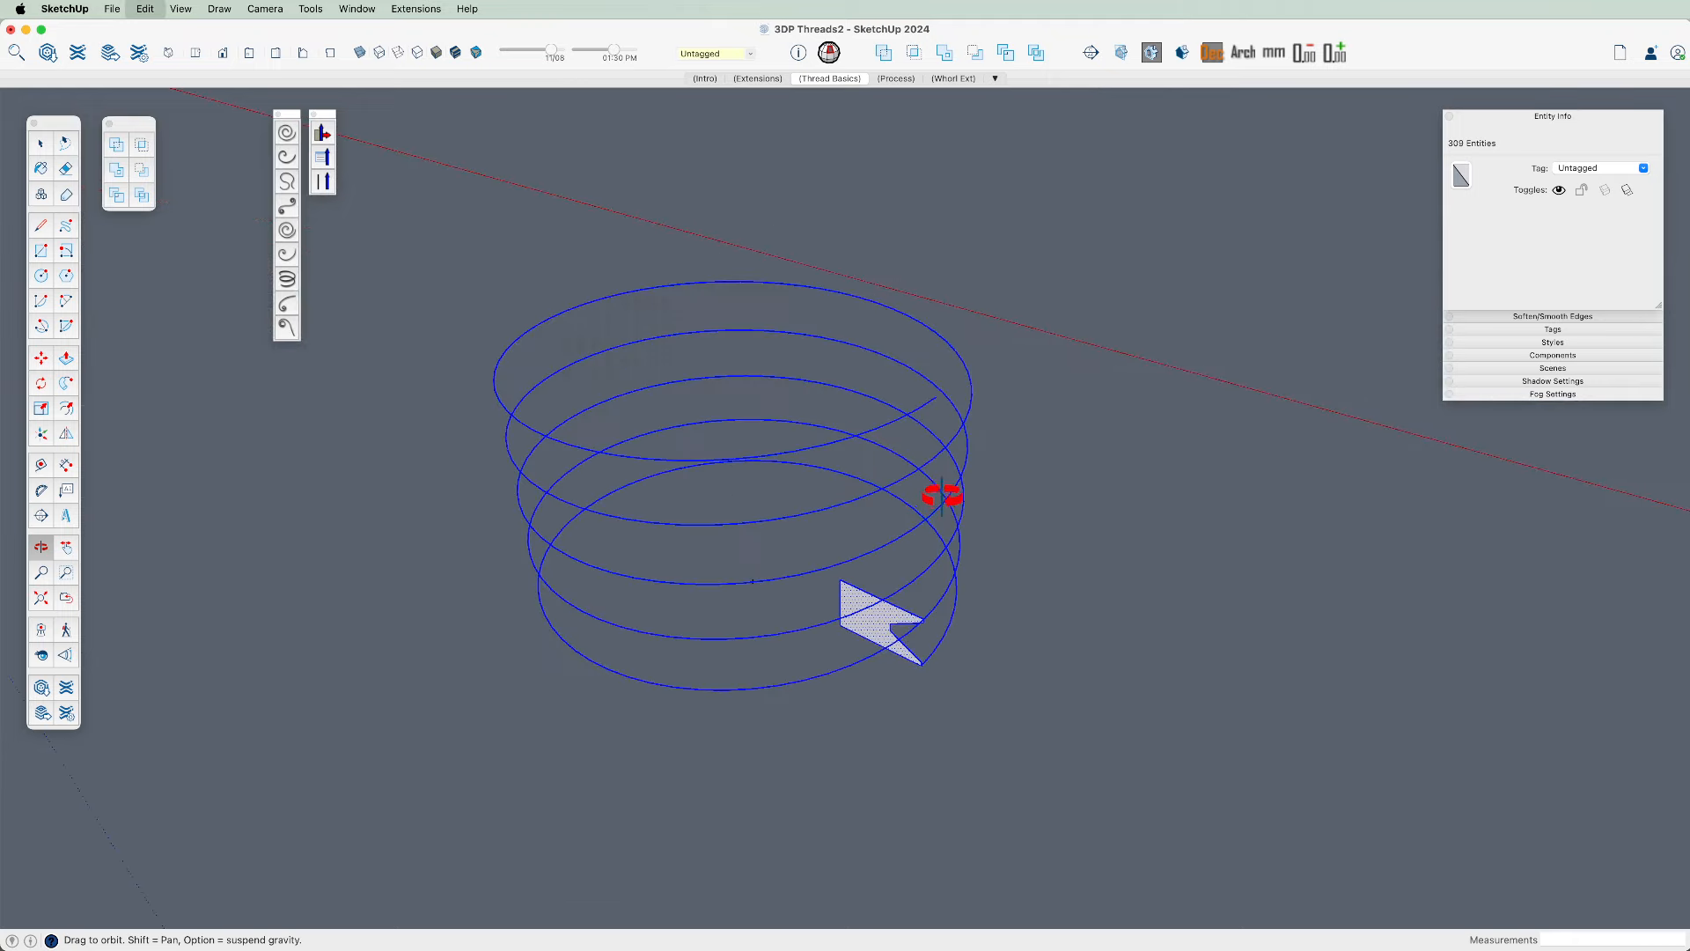
# Scale the helix and thread profile together uniformly by a factor of 1000, and clear the selection
pyautogui.moveTo(834, 532); pyautogui.dragTo(830, 593)
pyautogui.press('space')
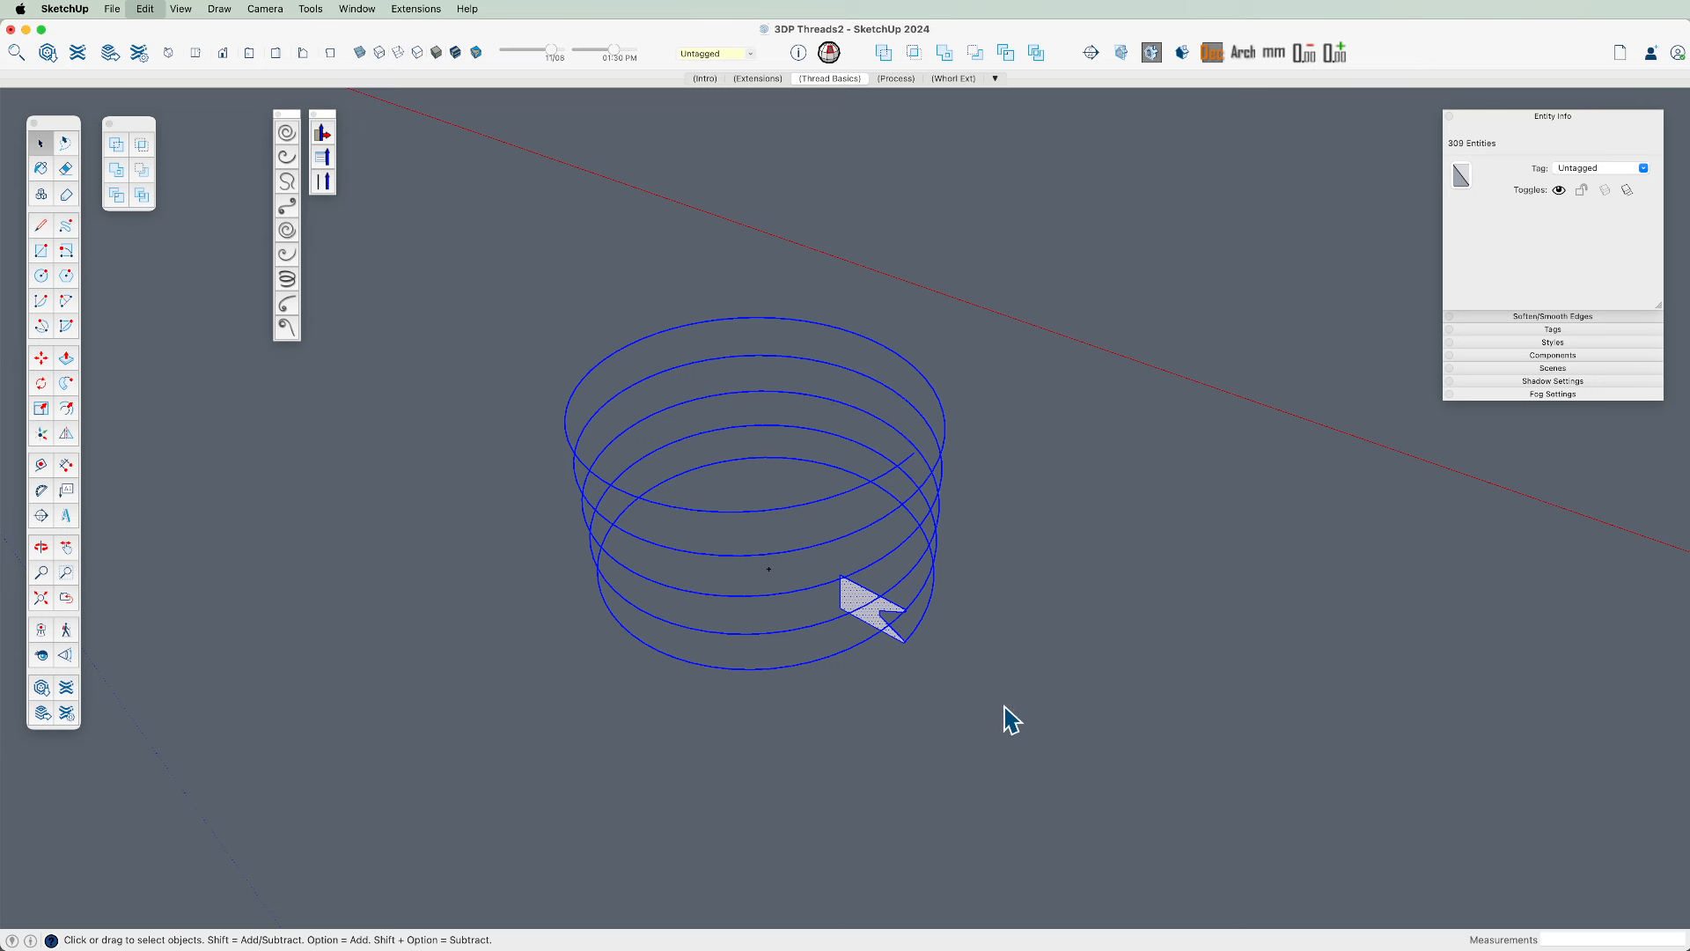
pyautogui.moveTo(1003, 705); pyautogui.dragTo(517, 239)
pyautogui.scroll(-6, 370, 585)
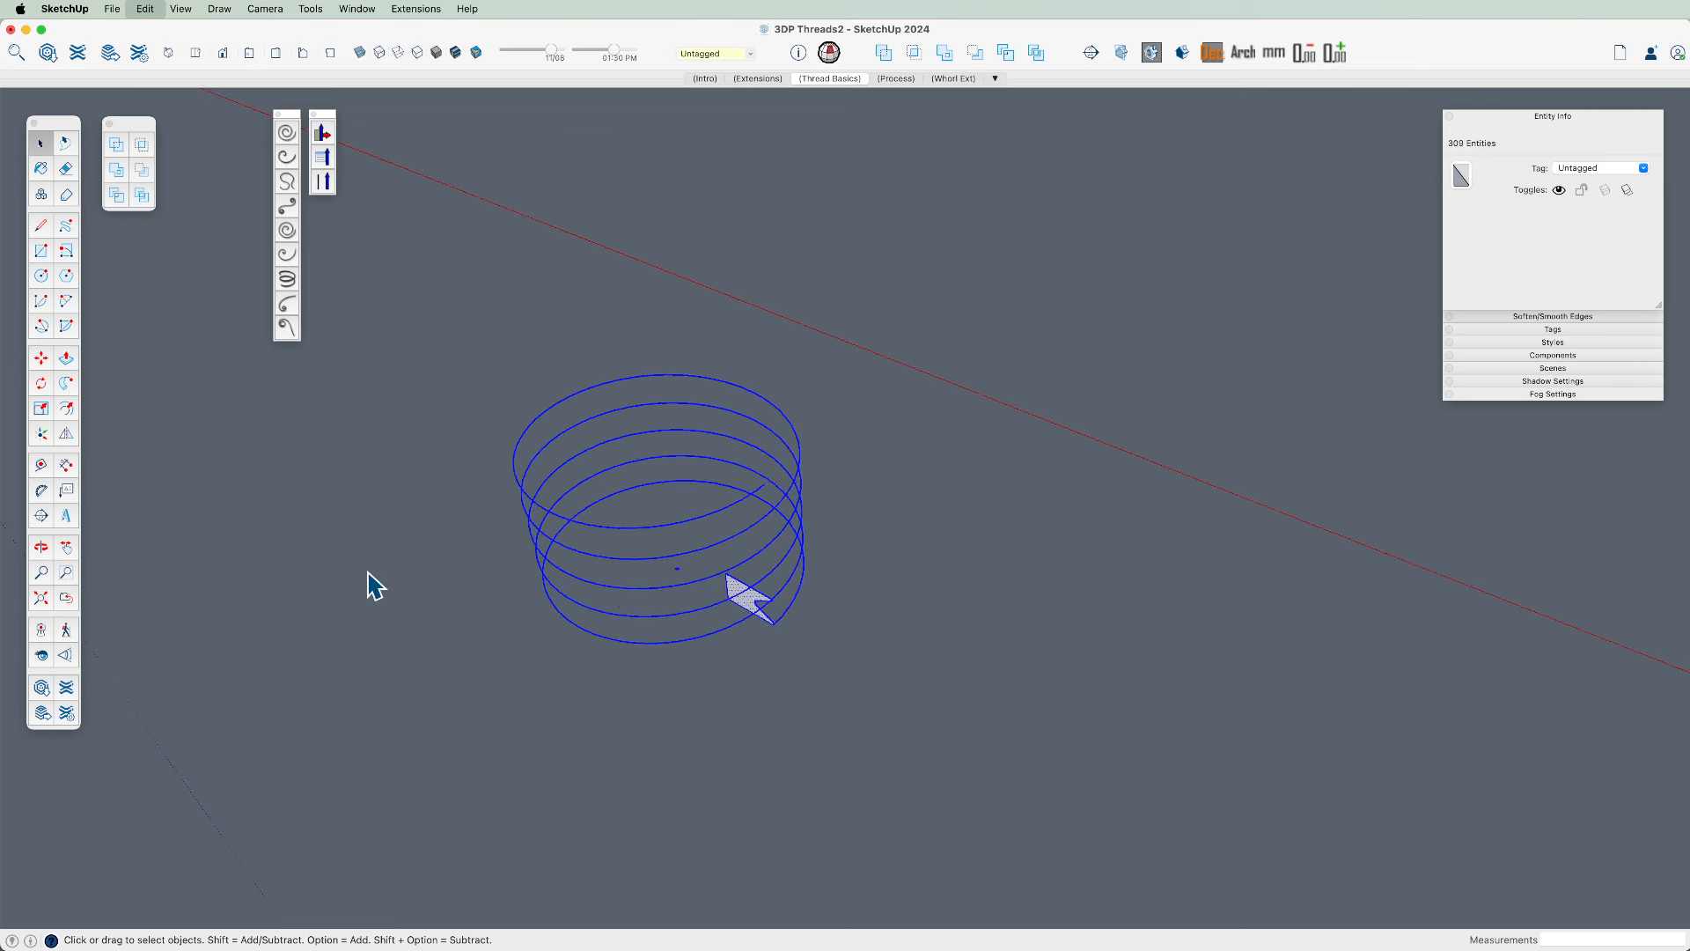
pyautogui.press('s')
pyautogui.click(552, 568)
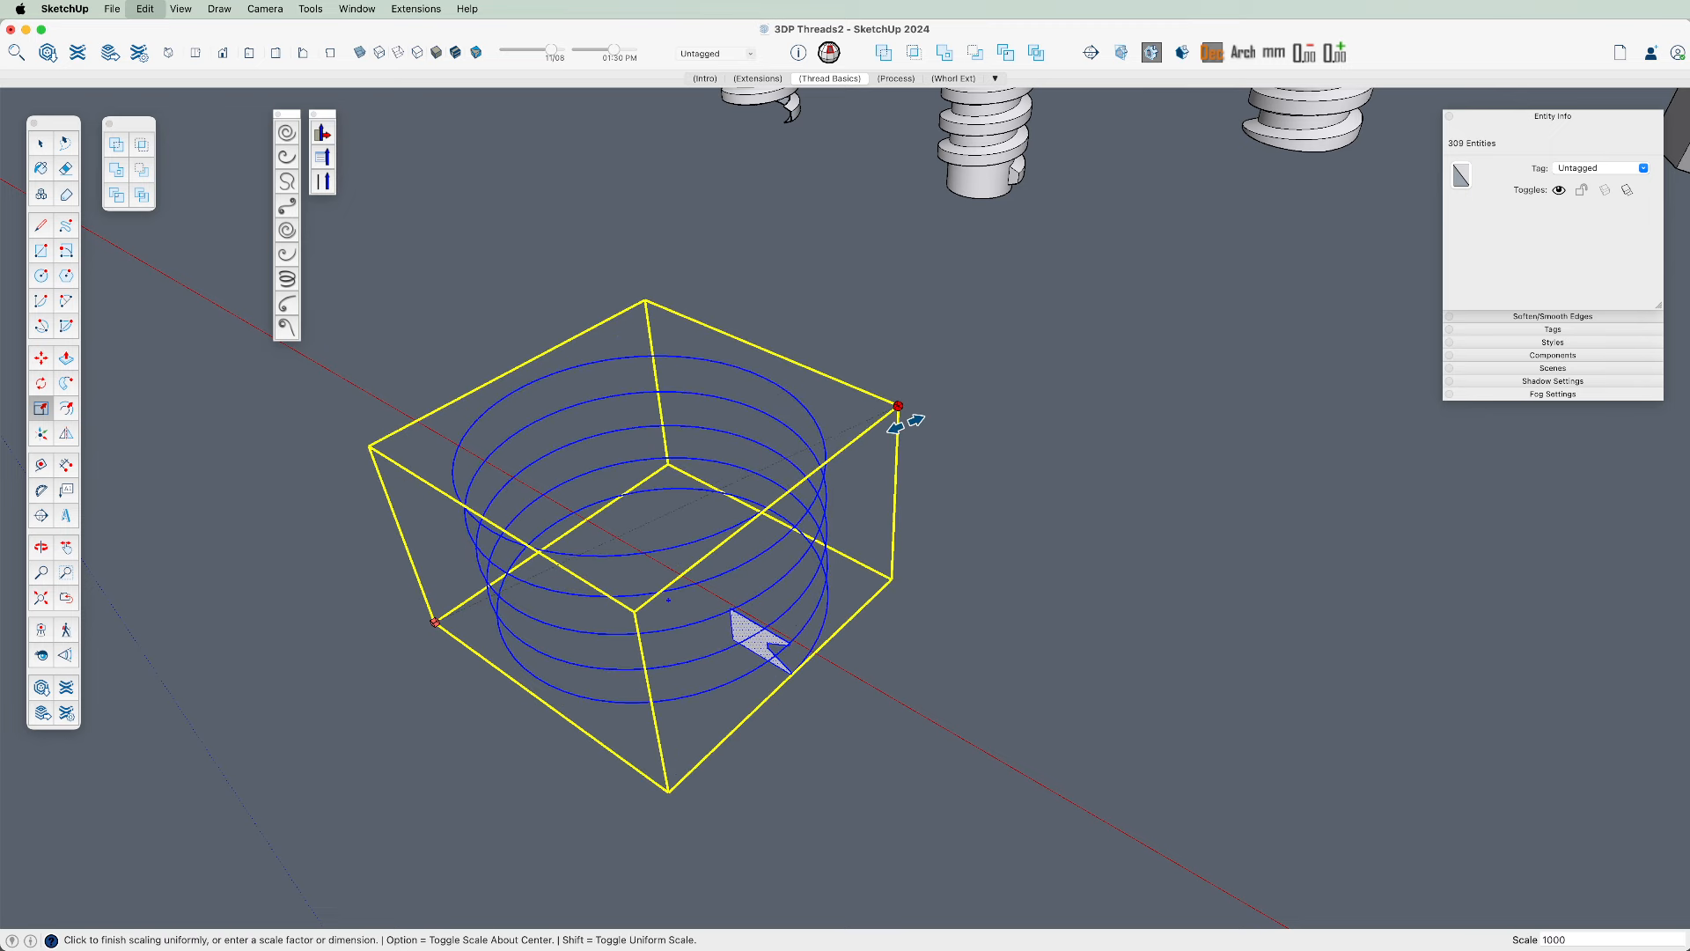
pyautogui.press('Return')
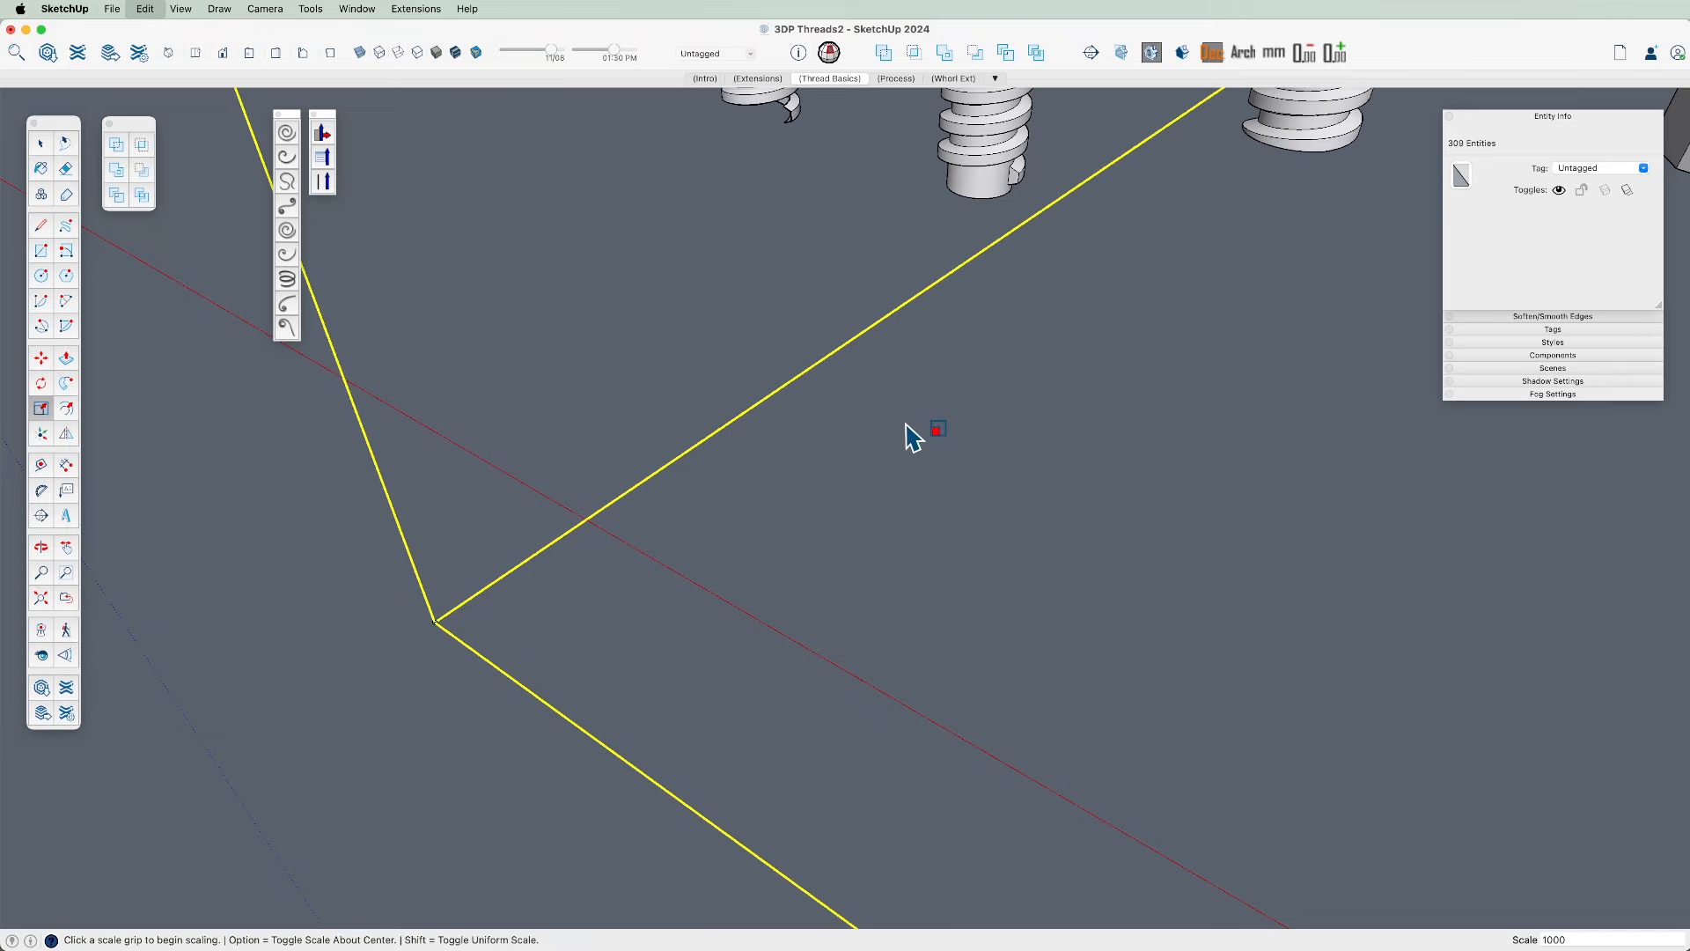
pyautogui.scroll(-10, 488, 718)
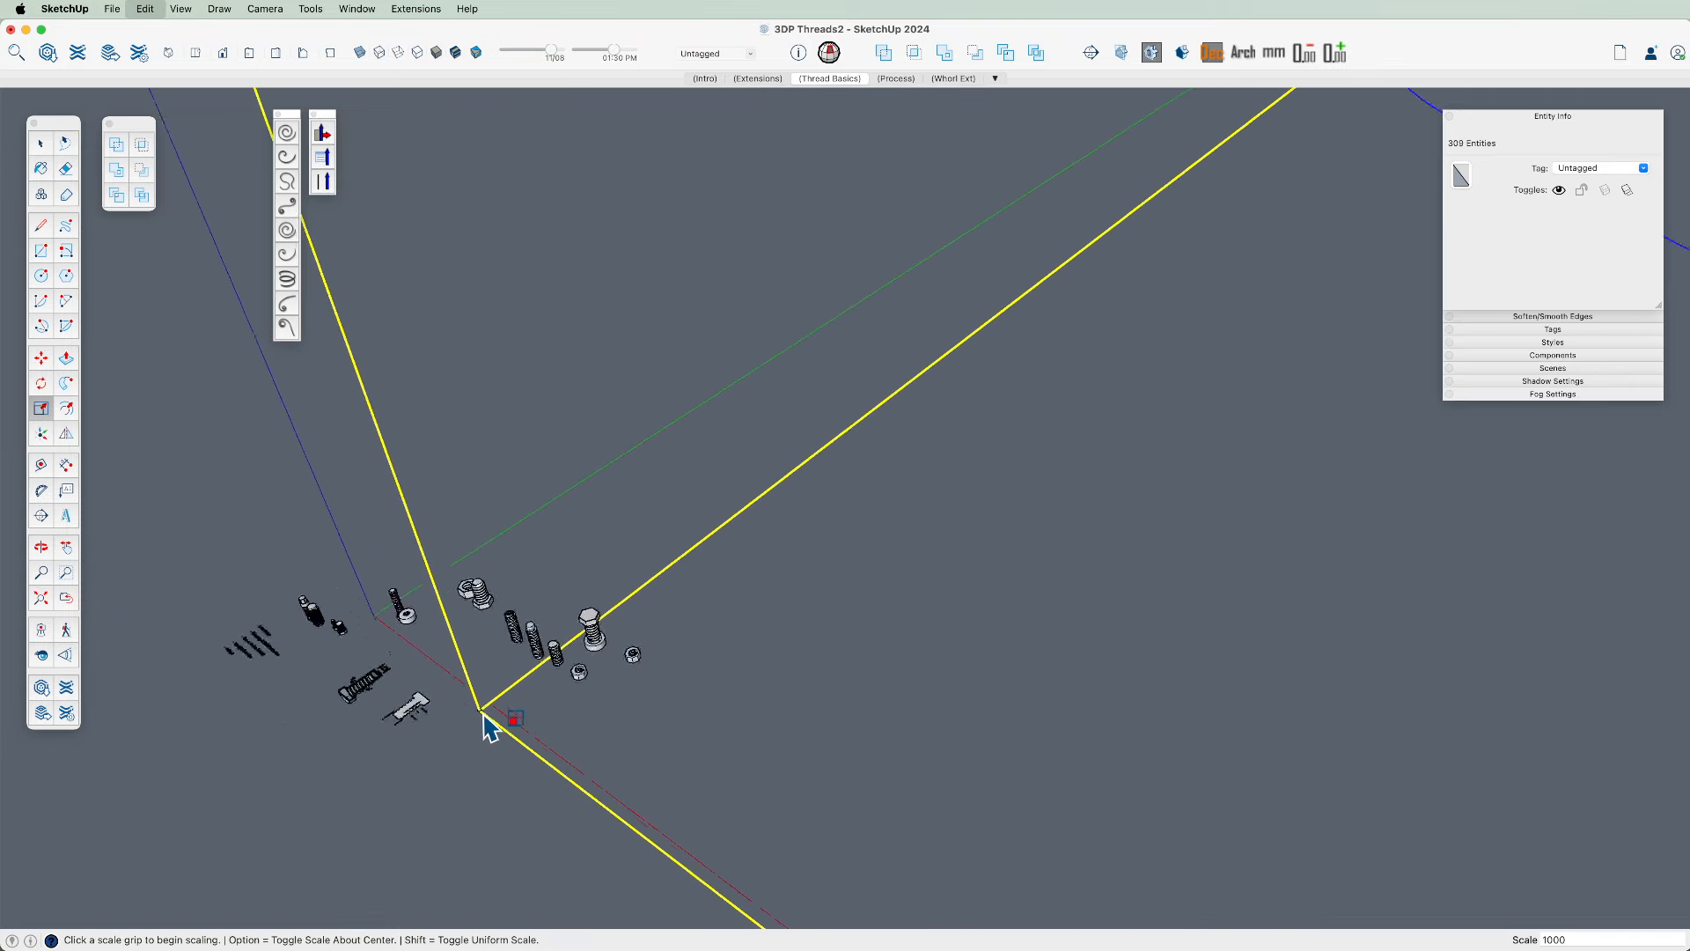
pyautogui.scroll(15, 488, 718)
pyautogui.press('o')
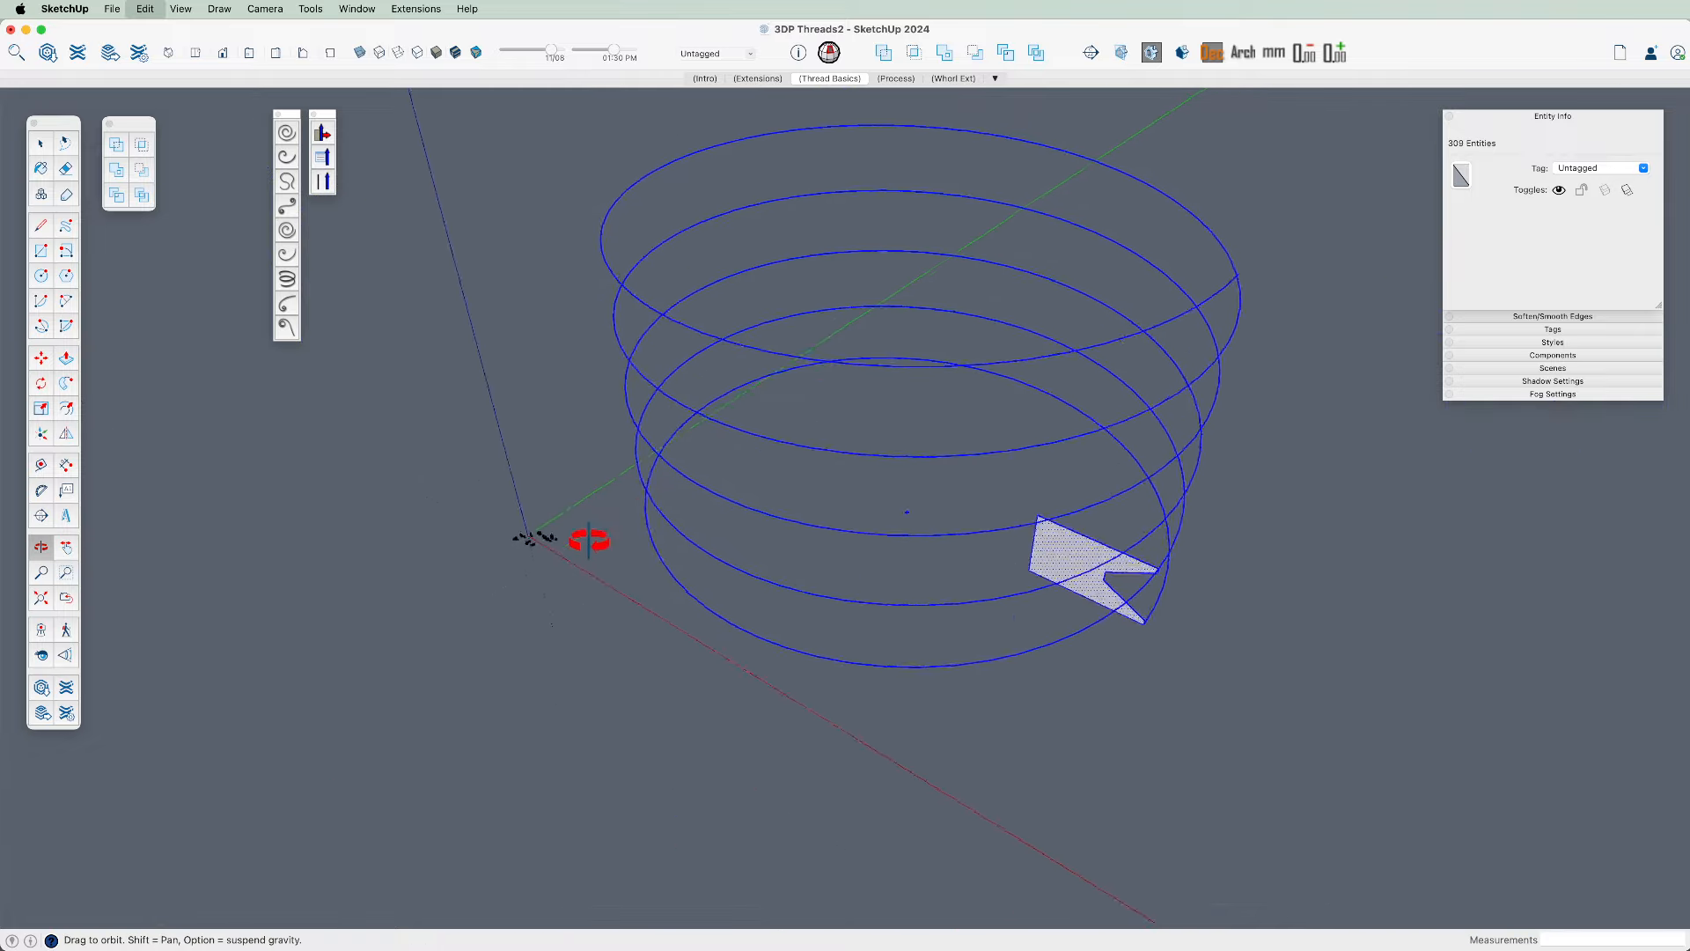
pyautogui.moveTo(589, 540); pyautogui.dragTo(642, 493)
pyautogui.press('space')
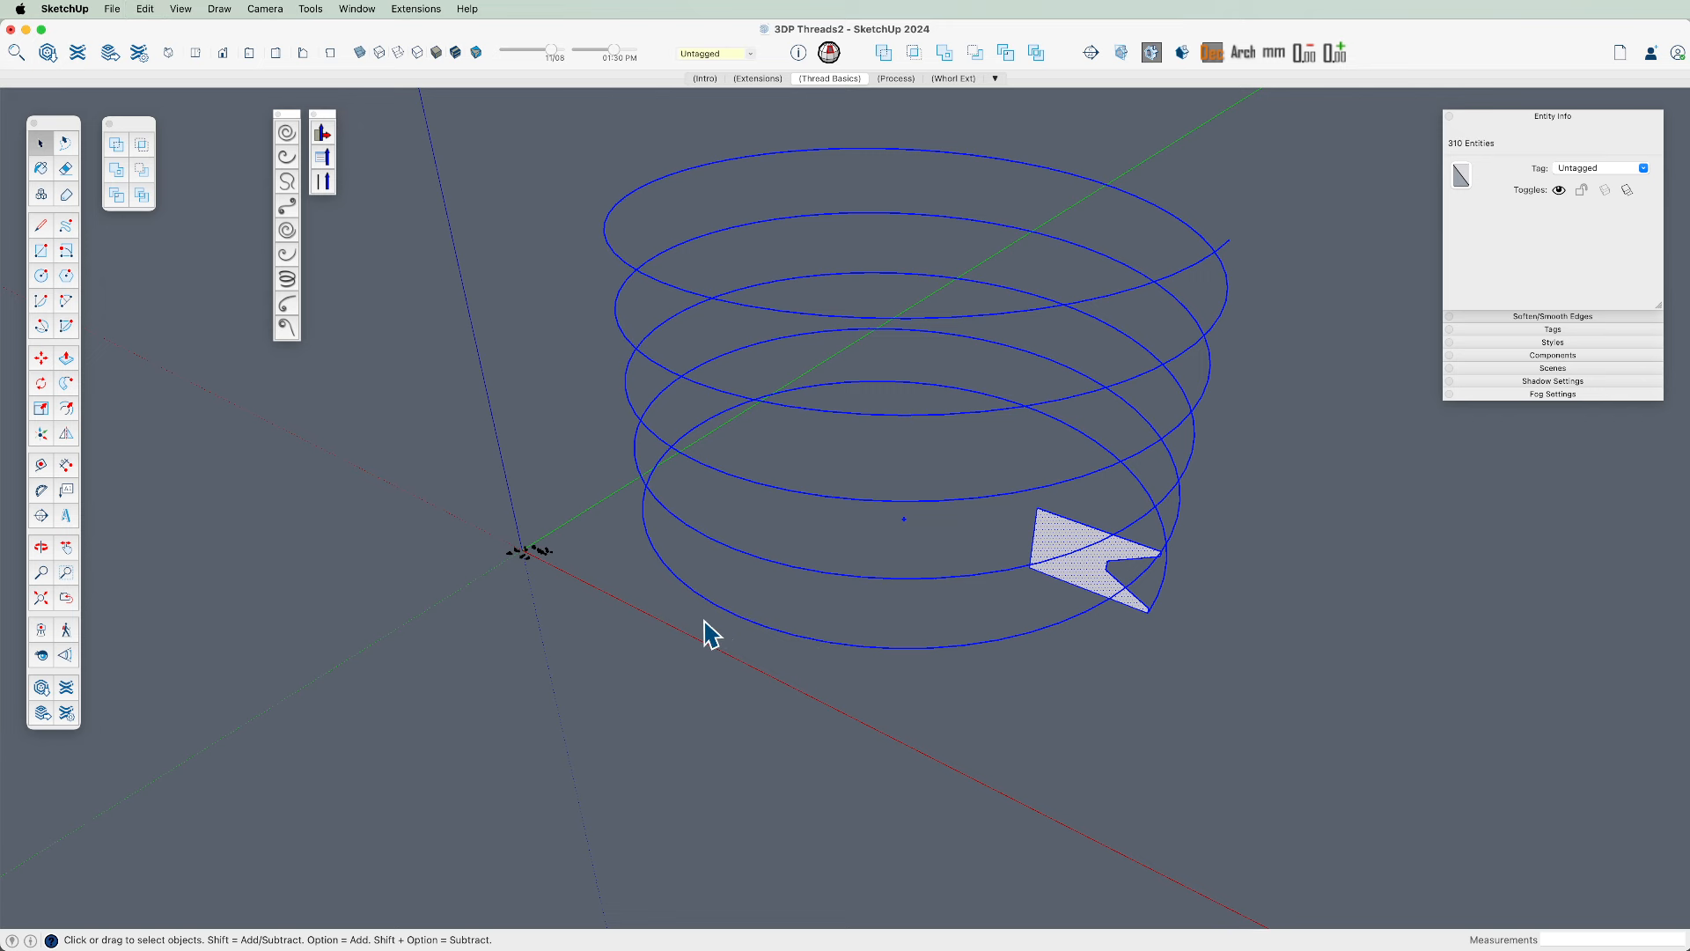
pyautogui.moveTo(831, 652); pyautogui.dragTo(856, 676, button='middle')
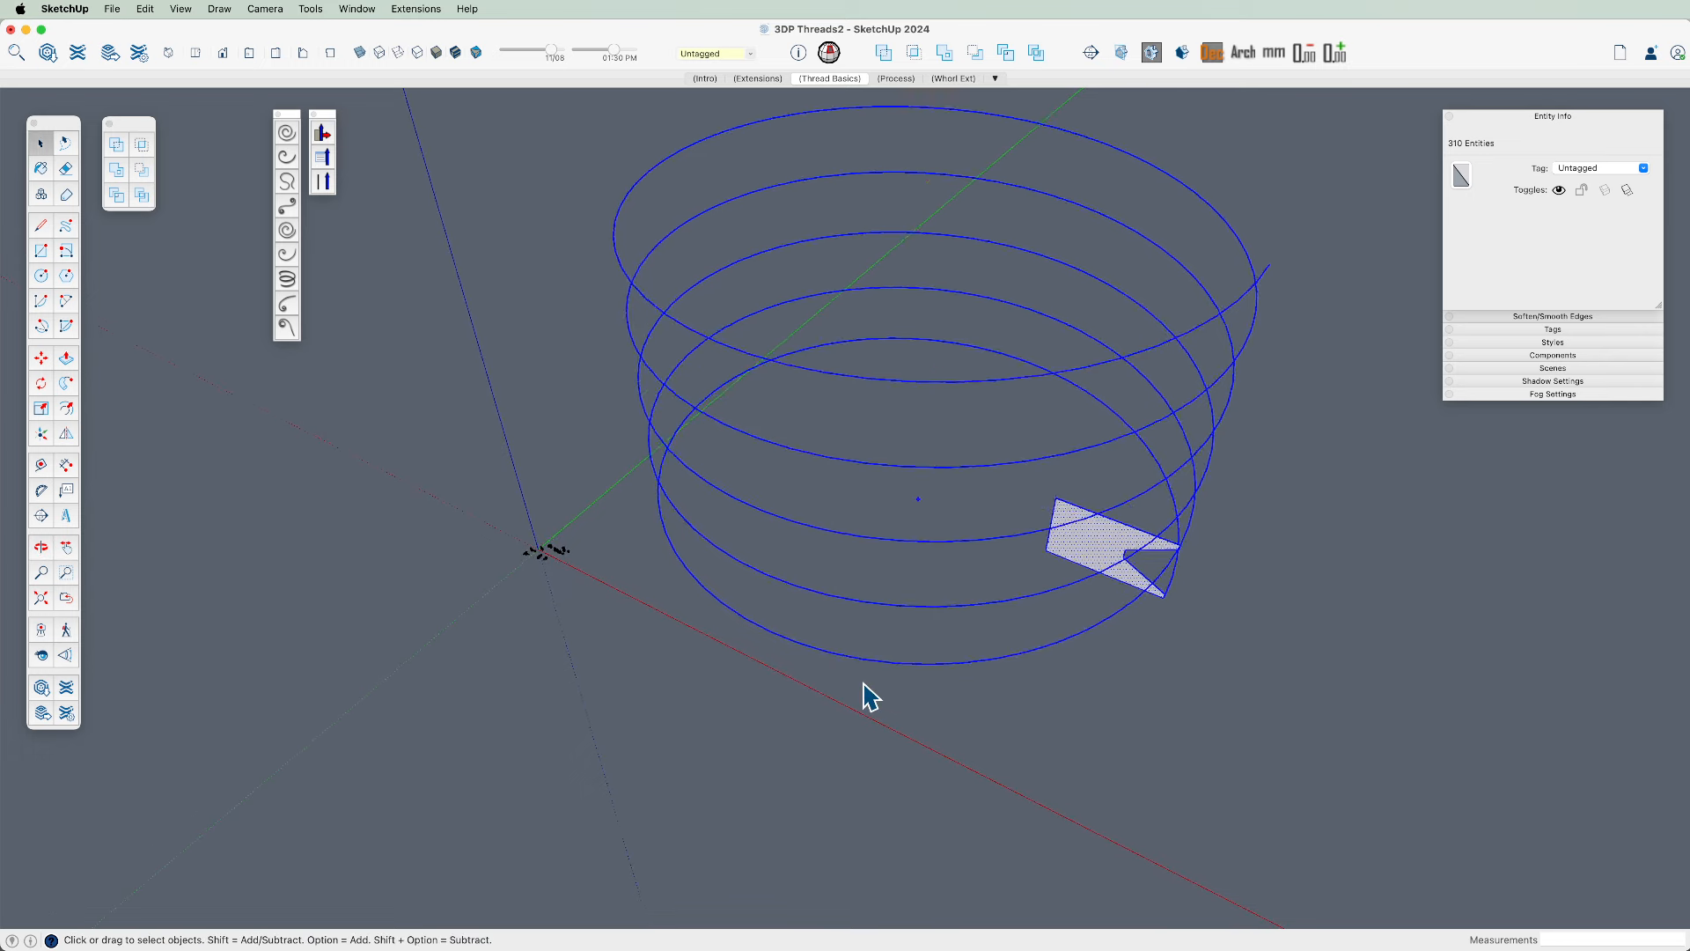
pyautogui.click(857, 672)
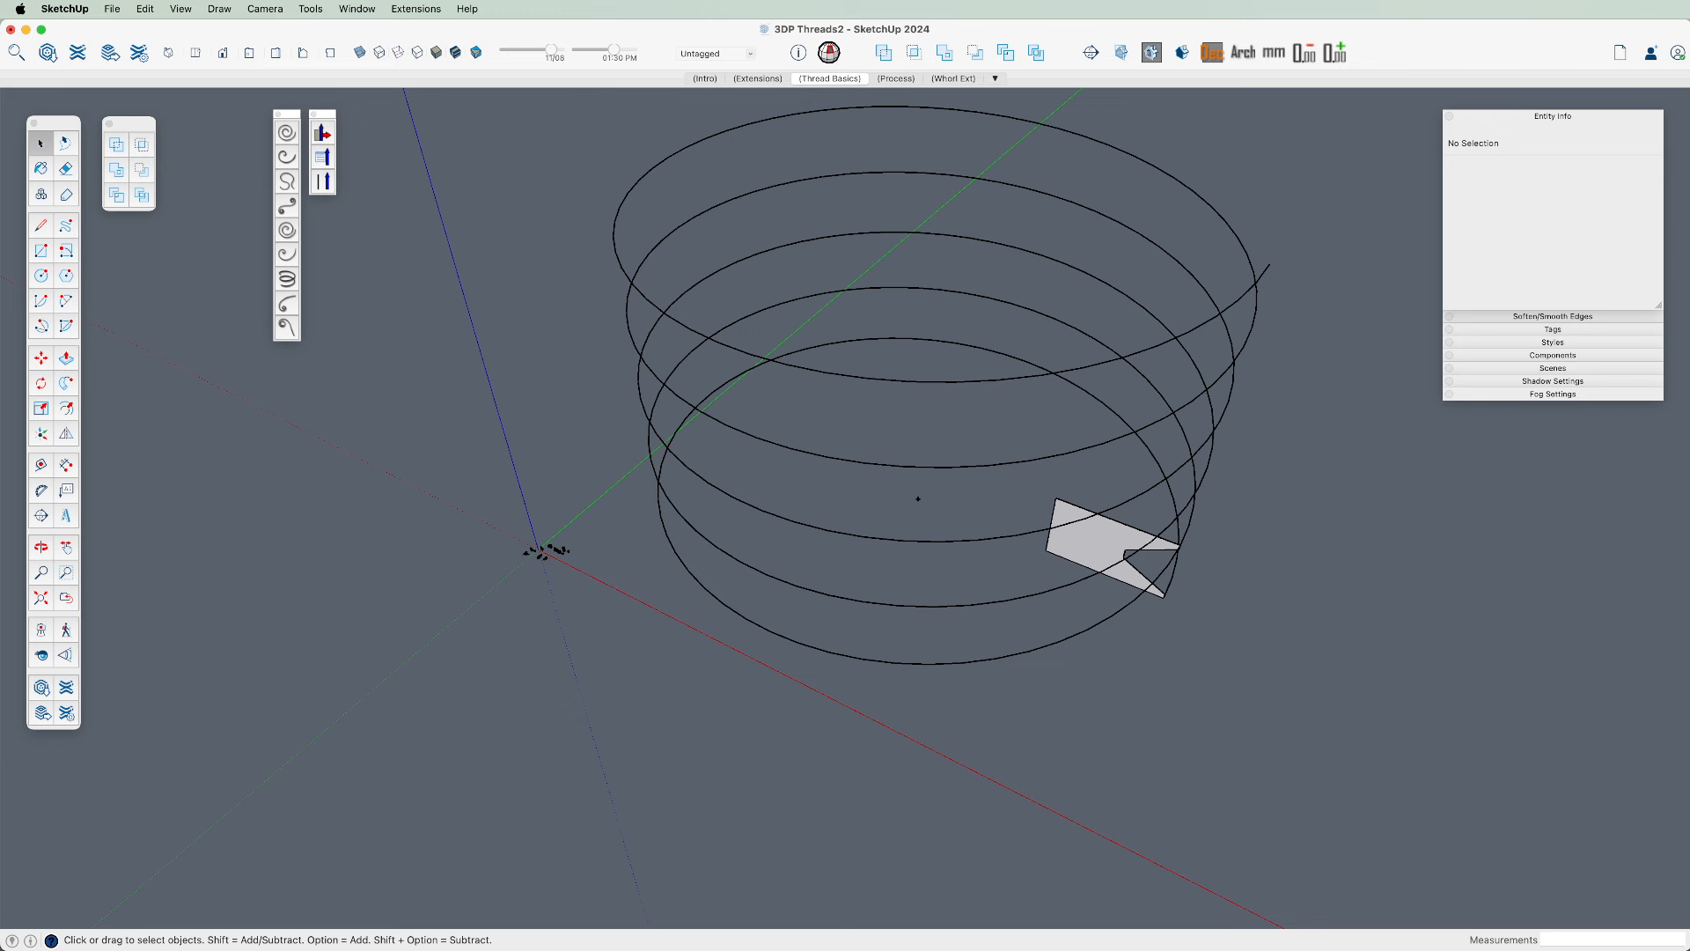
# Switch to the screw thread calculator in Chrome and show the 3/4-10 UNC thread data in mm with a unit precision of 2
pyautogui.press('super+Tab')
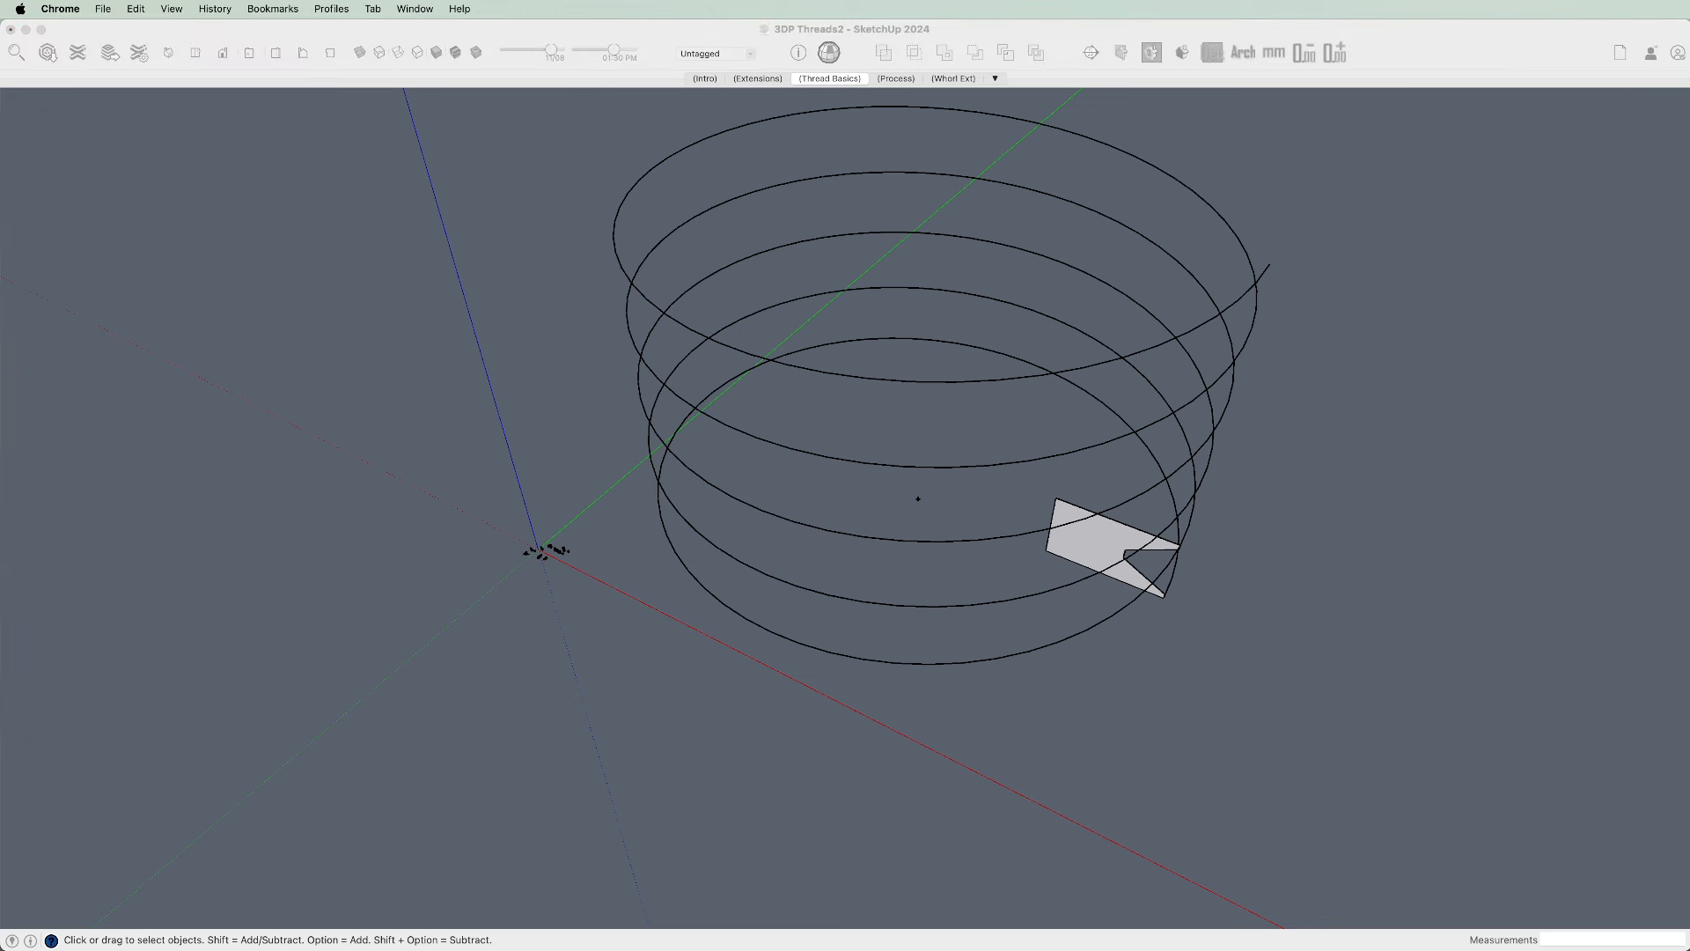
pyautogui.moveTo(1689, 132); pyautogui.dragTo(1366, 56)
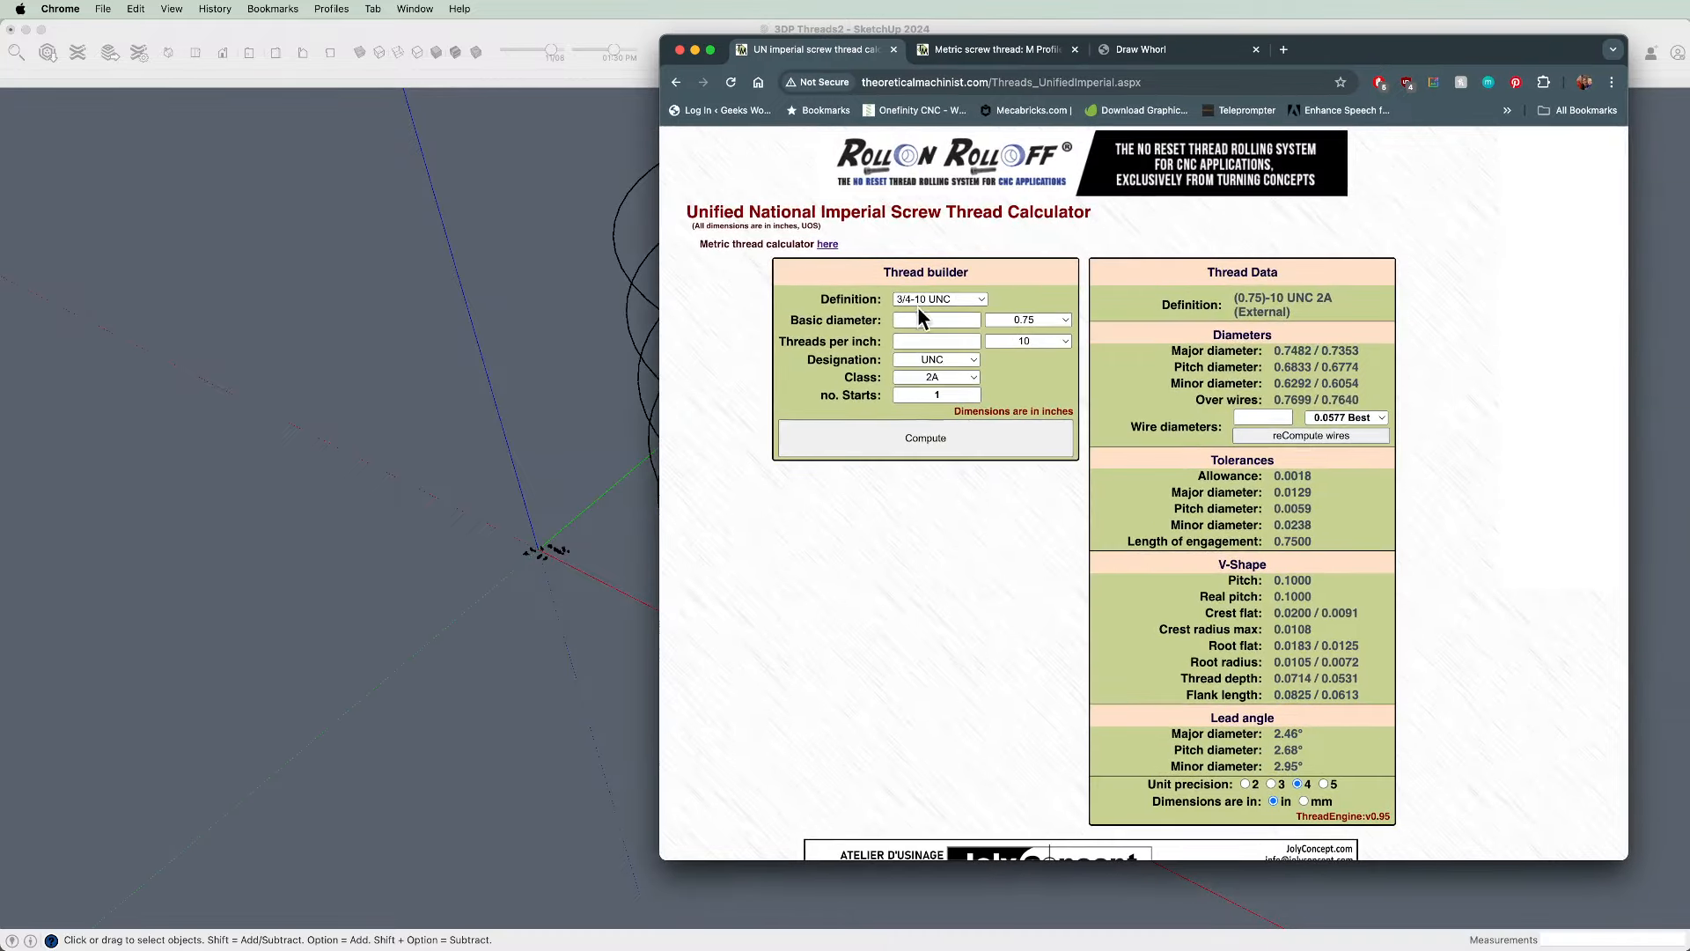
pyautogui.click(1304, 801)
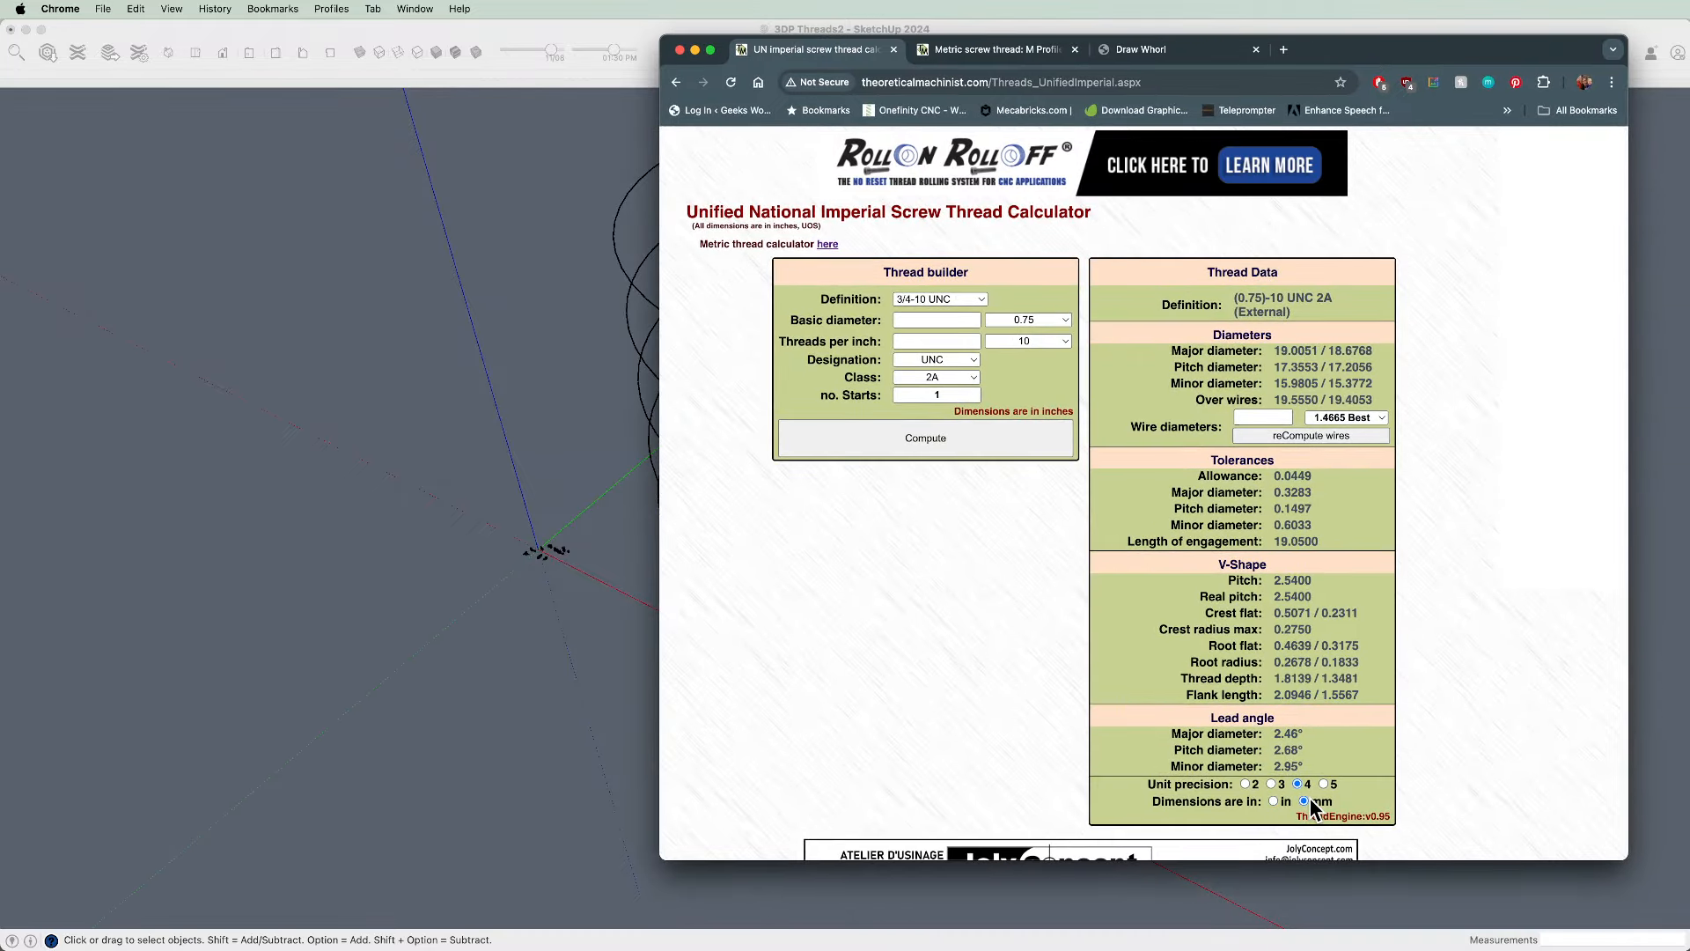
pyautogui.click(1246, 785)
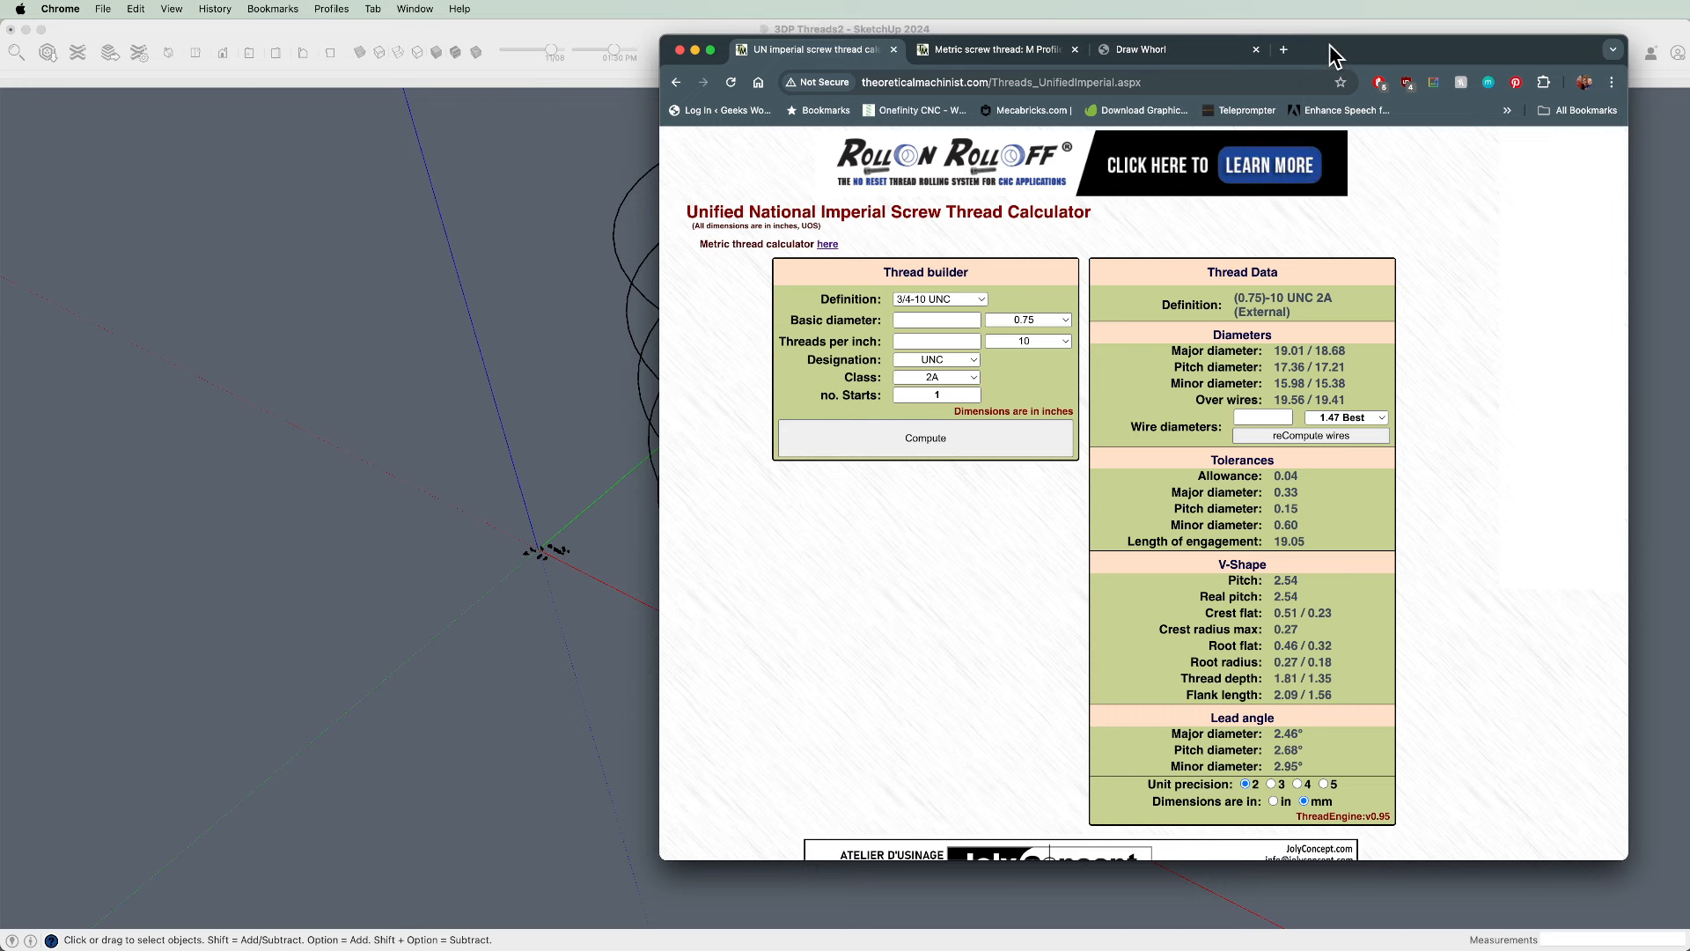
pyautogui.moveTo(1329, 44); pyautogui.dragTo(1689, 83)
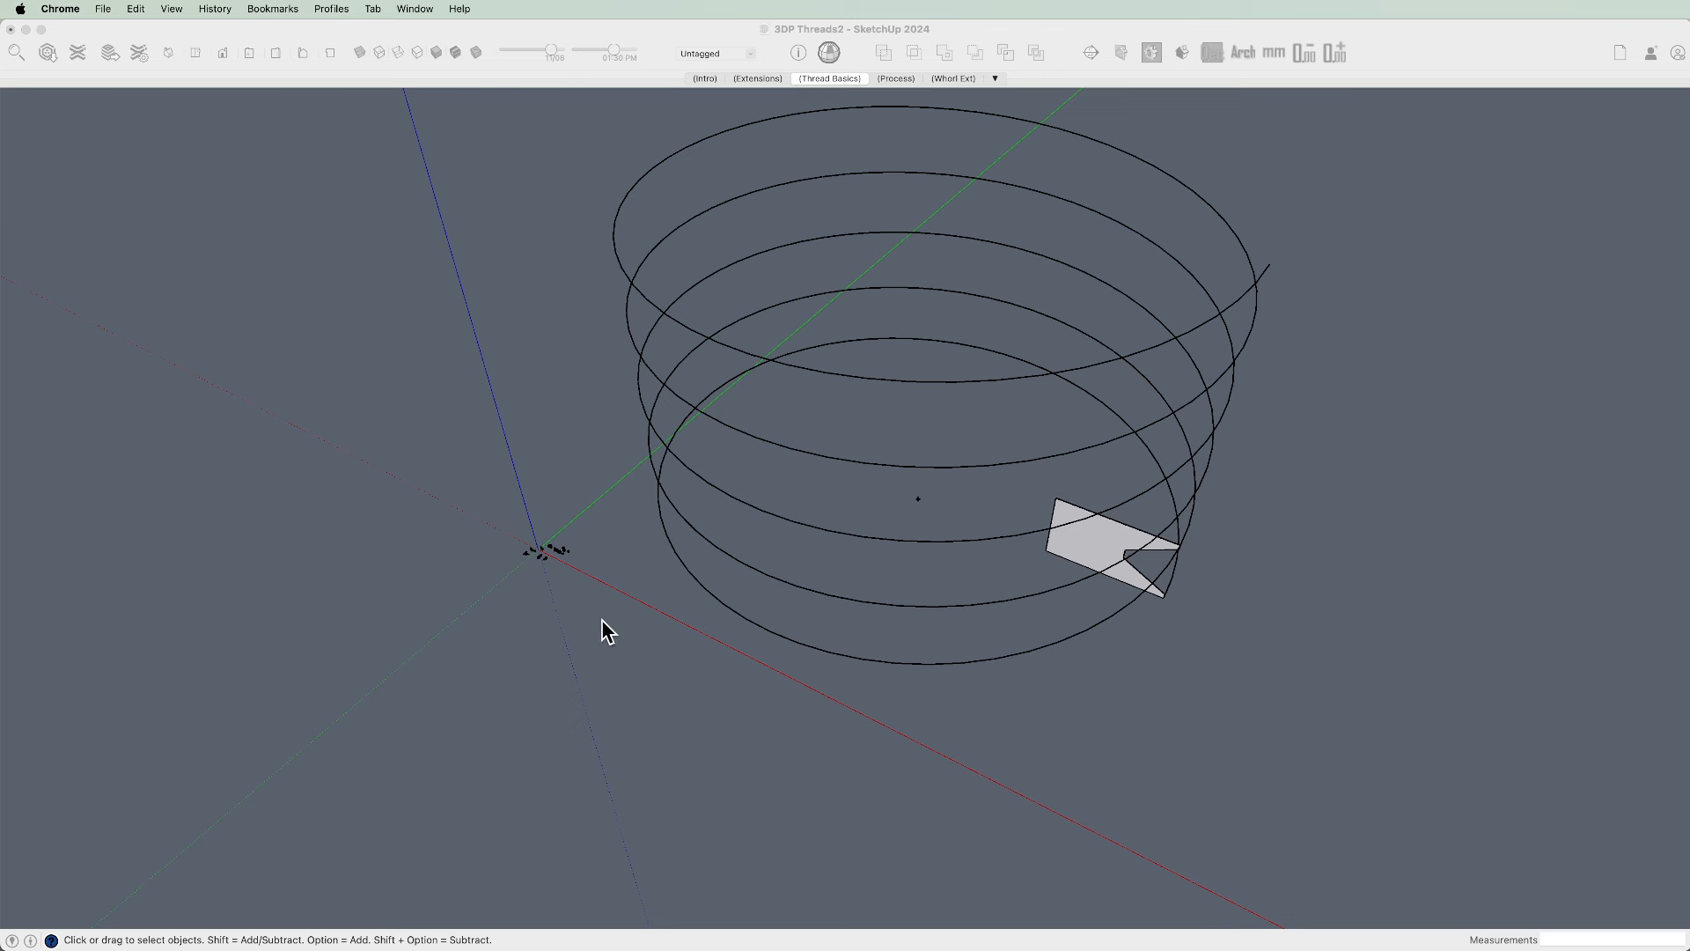
# Switch back to SketchUp, try extruding the enlarged thread profile along the helix, inspect the thread all around, and undo the extrusion
pyautogui.click(989, 633)
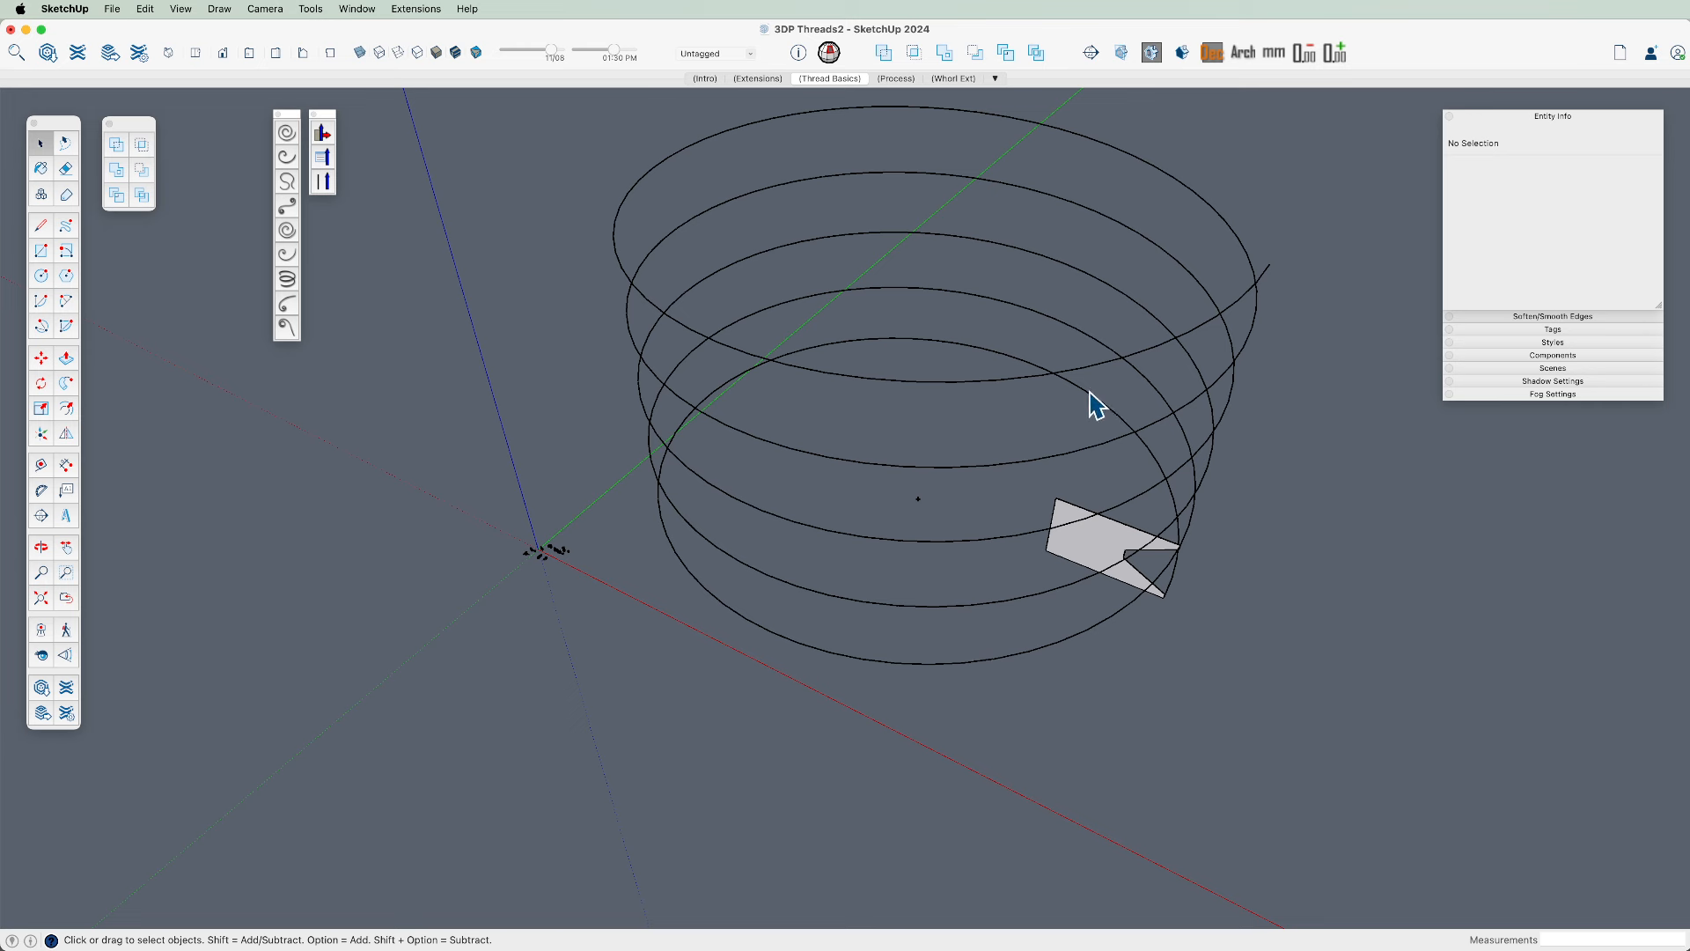
pyautogui.moveTo(1151, 679); pyautogui.dragTo(931, 540, button='middle')
pyautogui.moveTo(1188, 764); pyautogui.dragTo(860, 457)
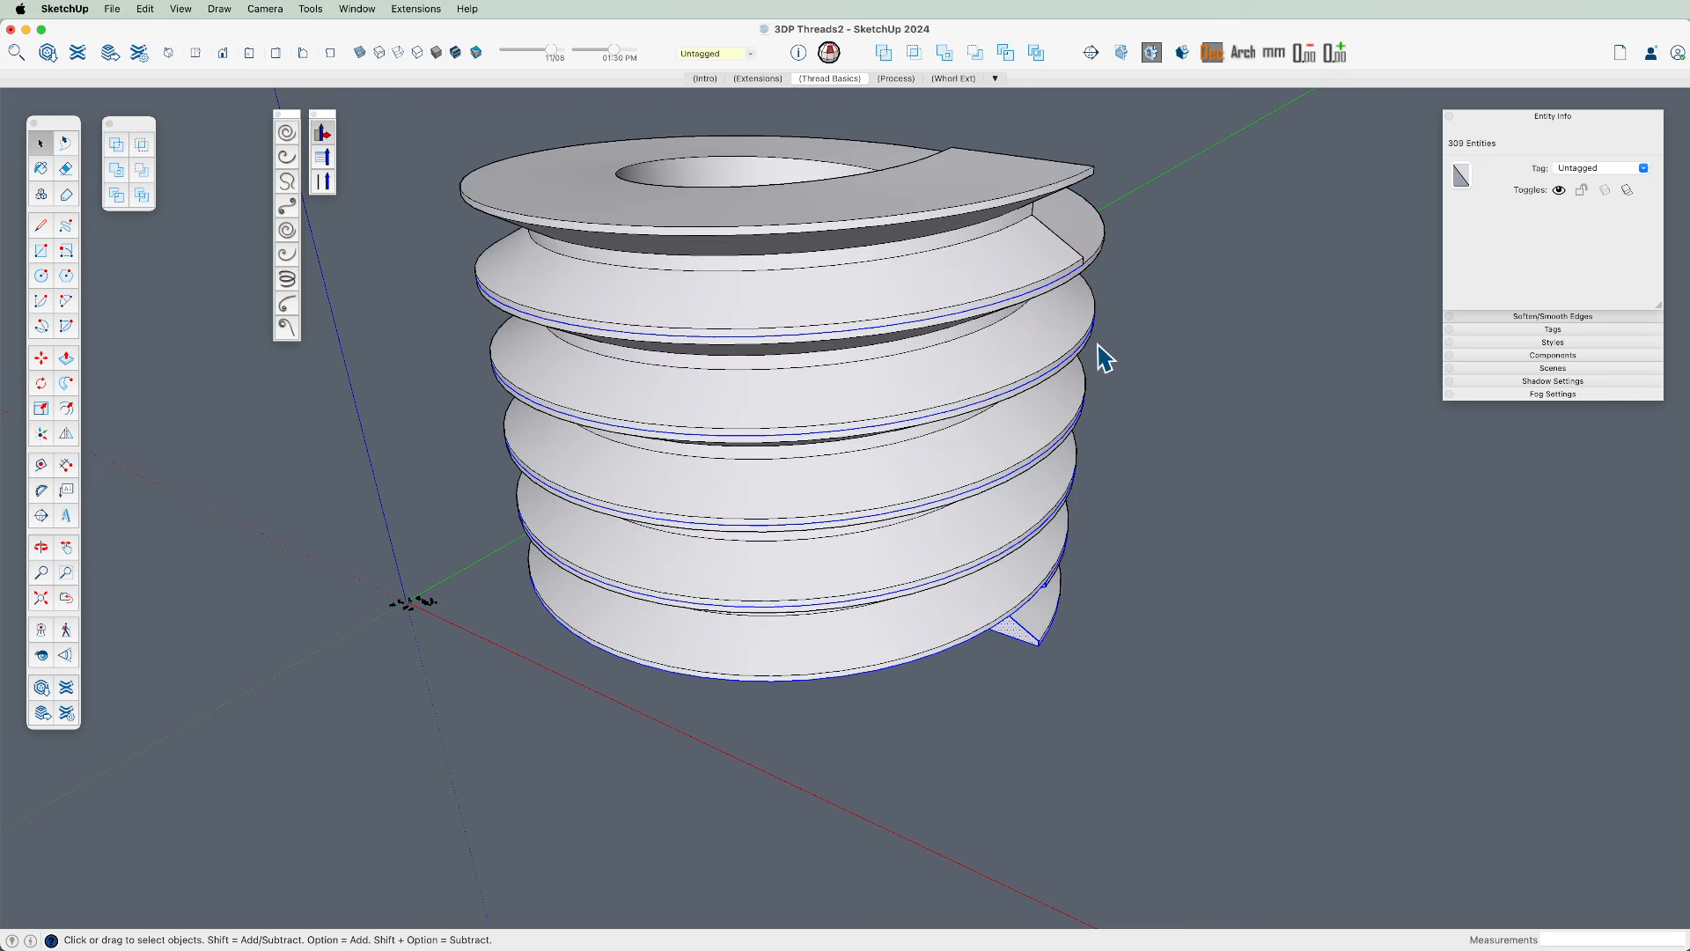
pyautogui.moveTo(983, 409); pyautogui.dragTo(997, 222, button='middle')
pyautogui.moveTo(997, 222); pyautogui.dragTo(973, 422)
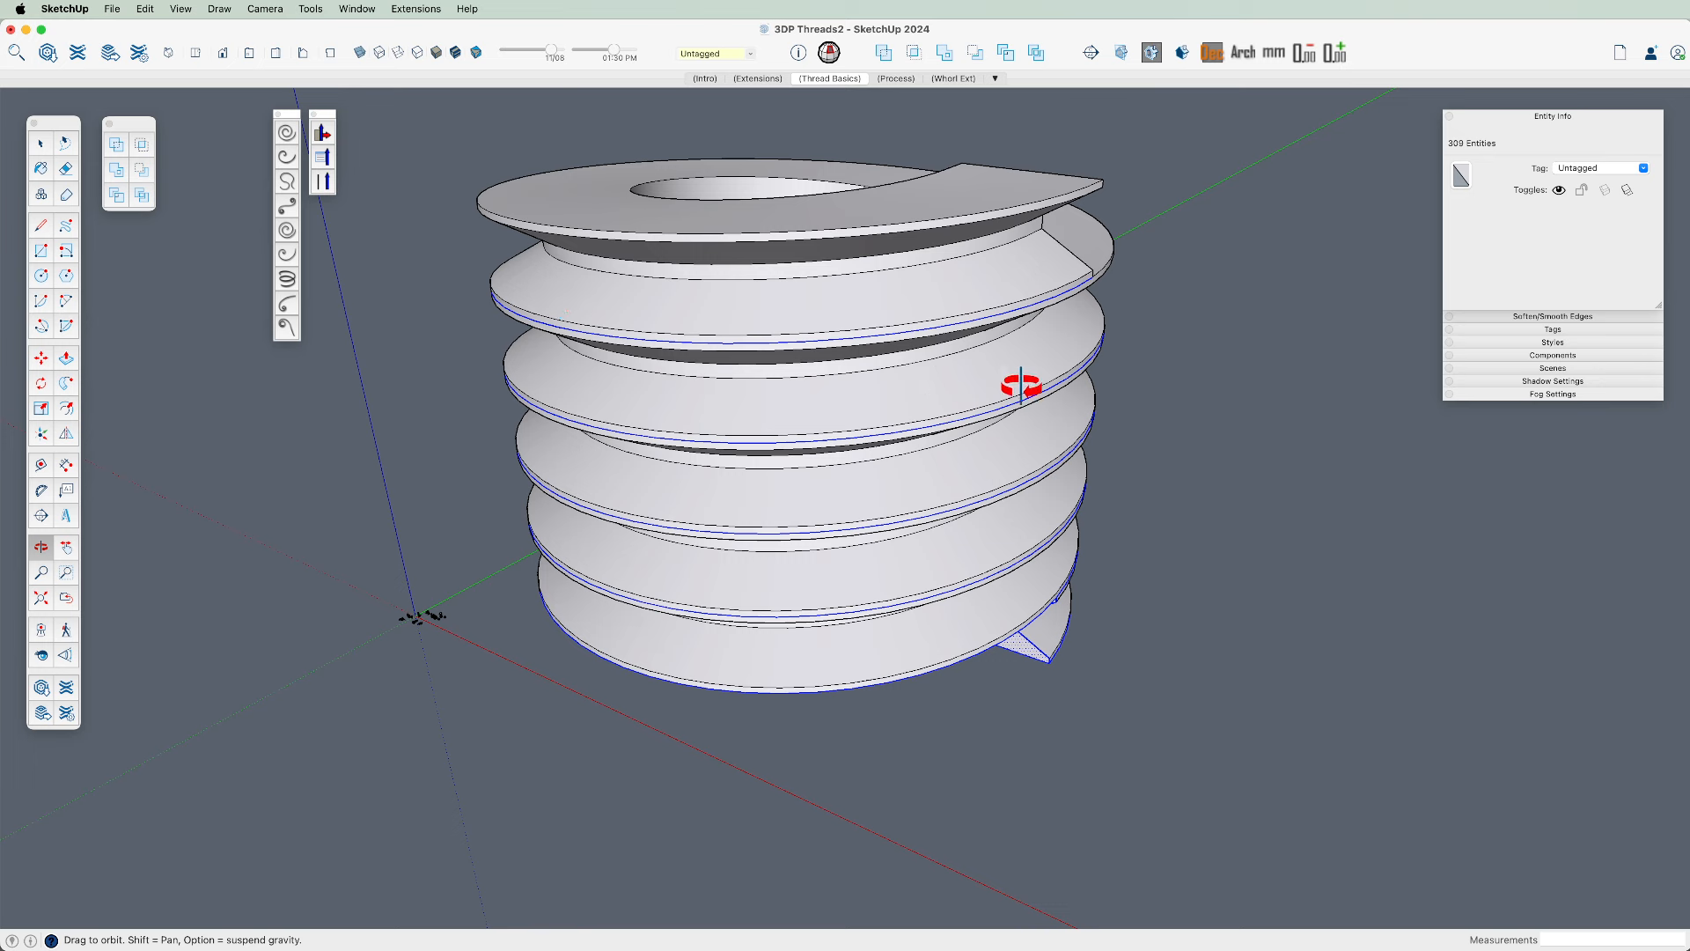
pyautogui.scroll(-4, 875, 679)
pyautogui.scroll(-4, 842, 711)
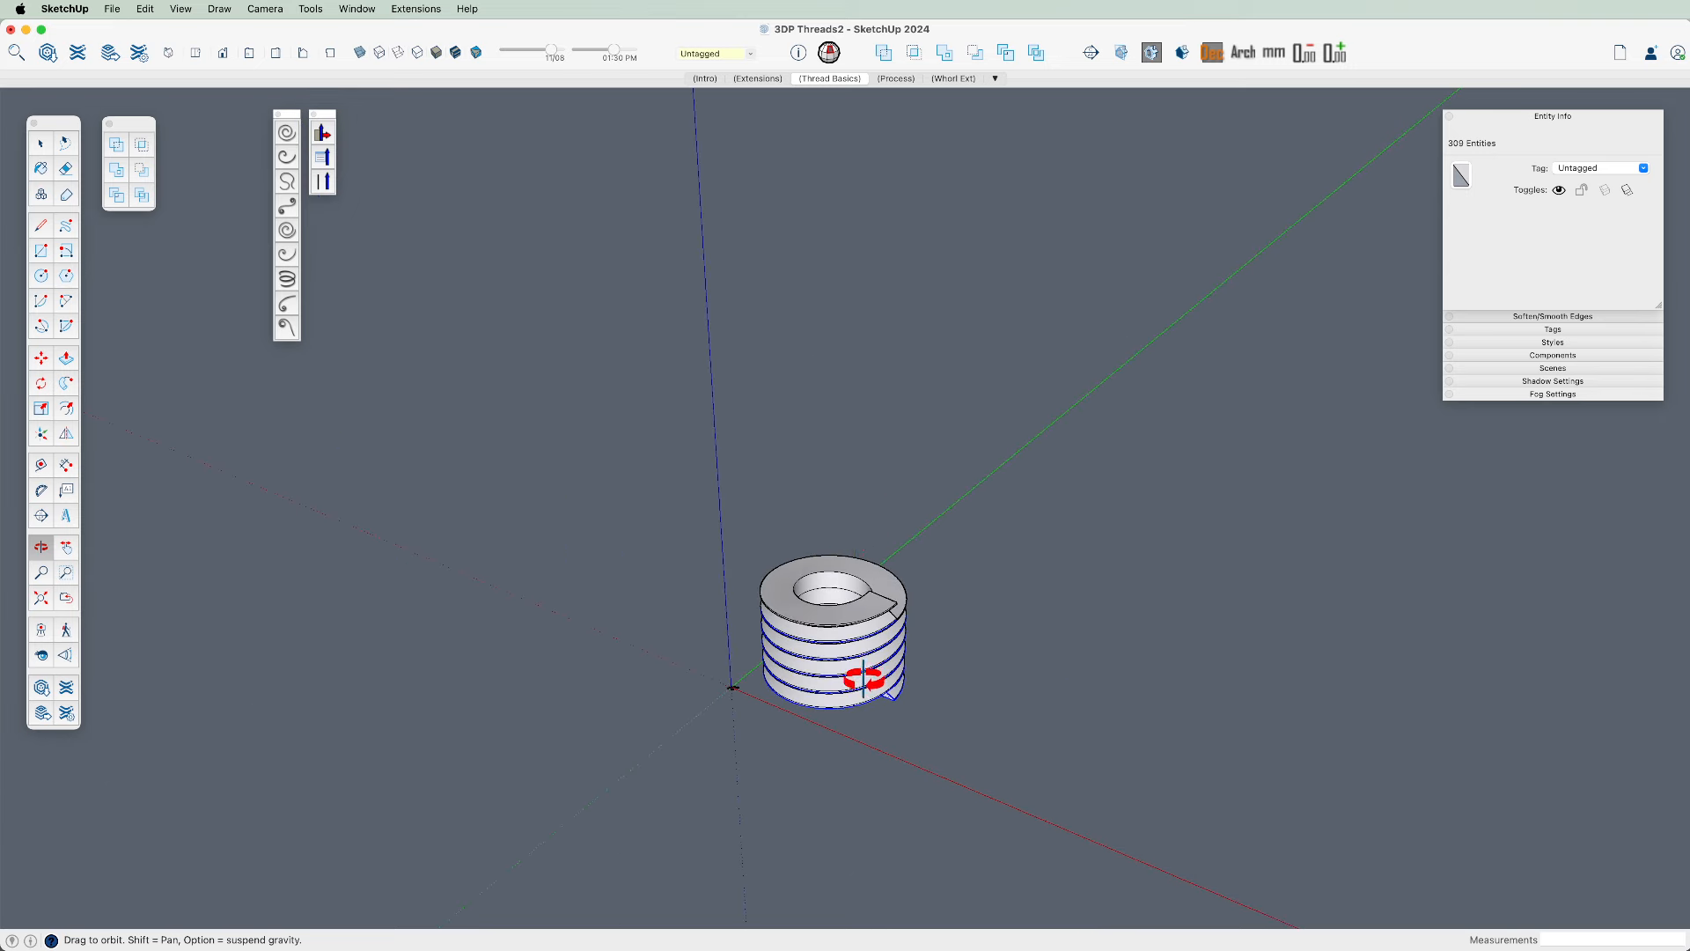
pyautogui.scroll(8, 872, 669)
pyautogui.press('shift')
pyautogui.moveTo(891, 683); pyautogui.dragTo(889, 612)
pyautogui.scroll(-2, 889, 612)
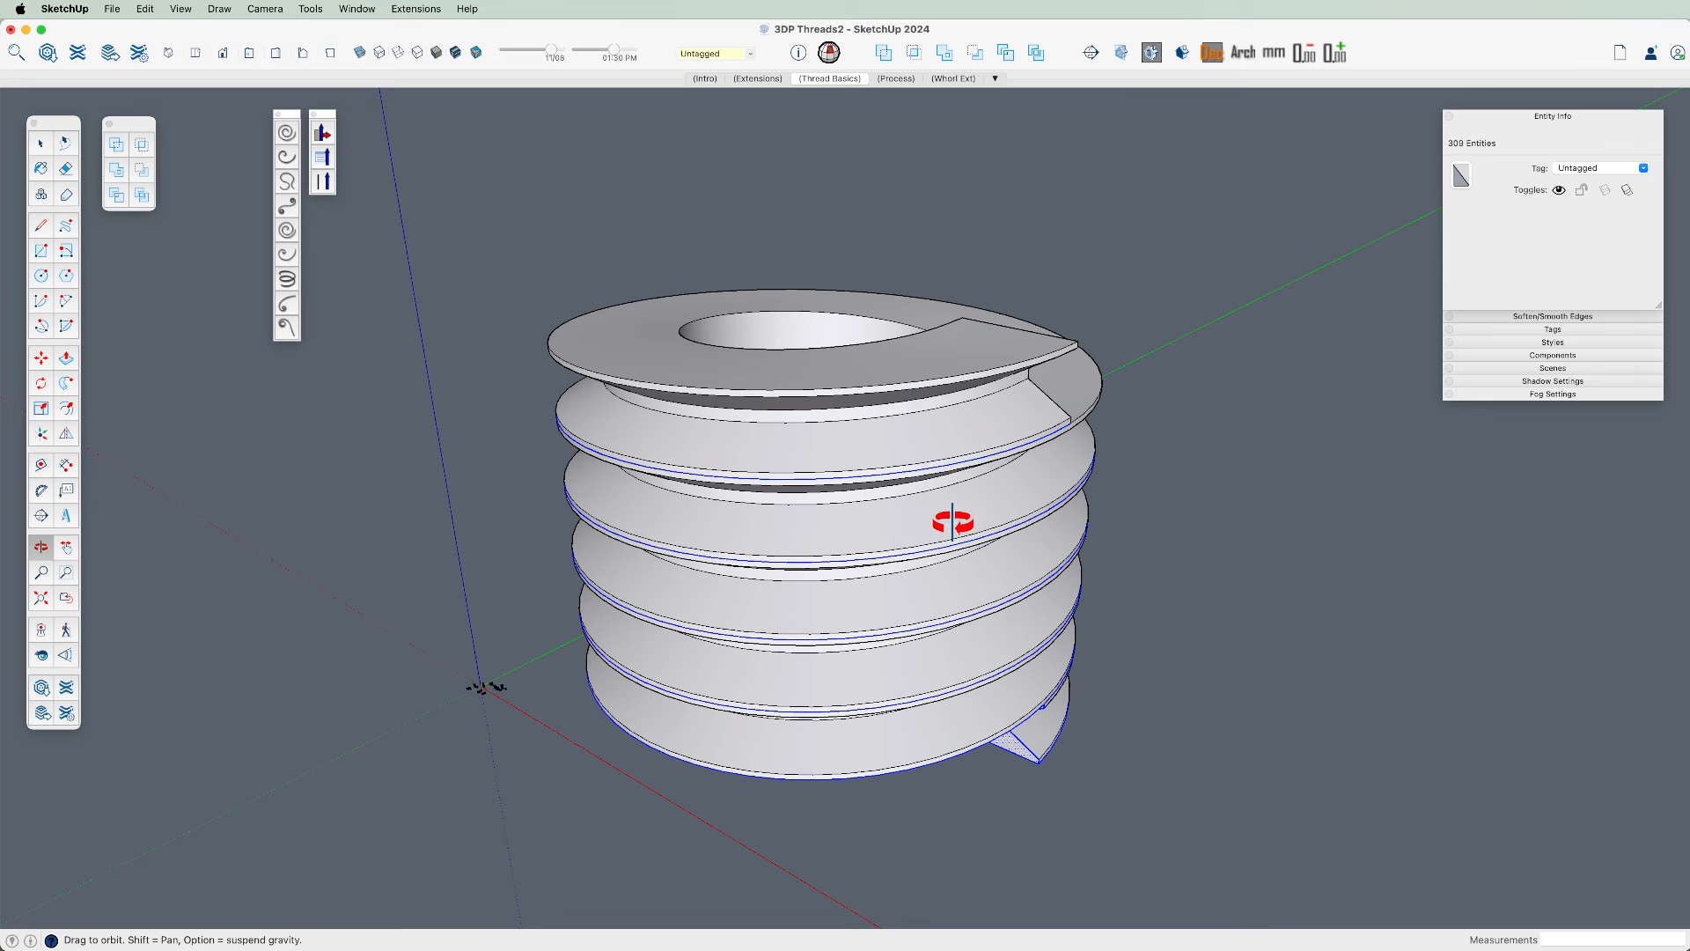
pyautogui.press('super+z')
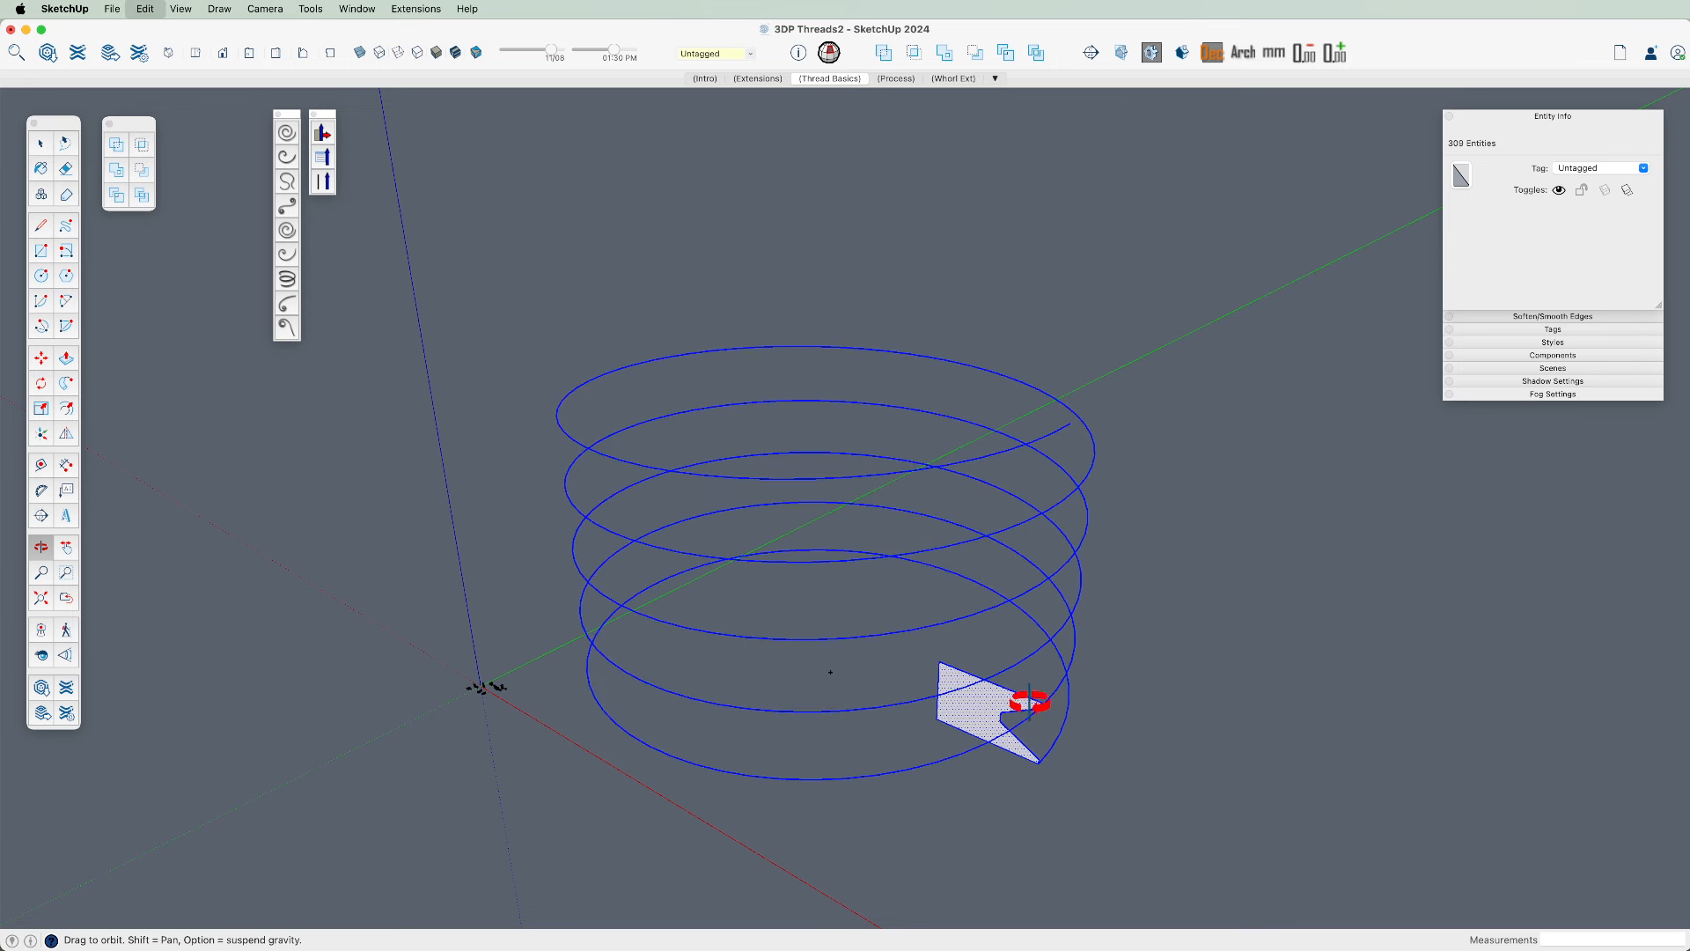
# Copy the thread profile face straight down along the blue axis so that it is clear of the helix
pyautogui.moveTo(1026, 698); pyautogui.dragTo(889, 536)
pyautogui.press('space')
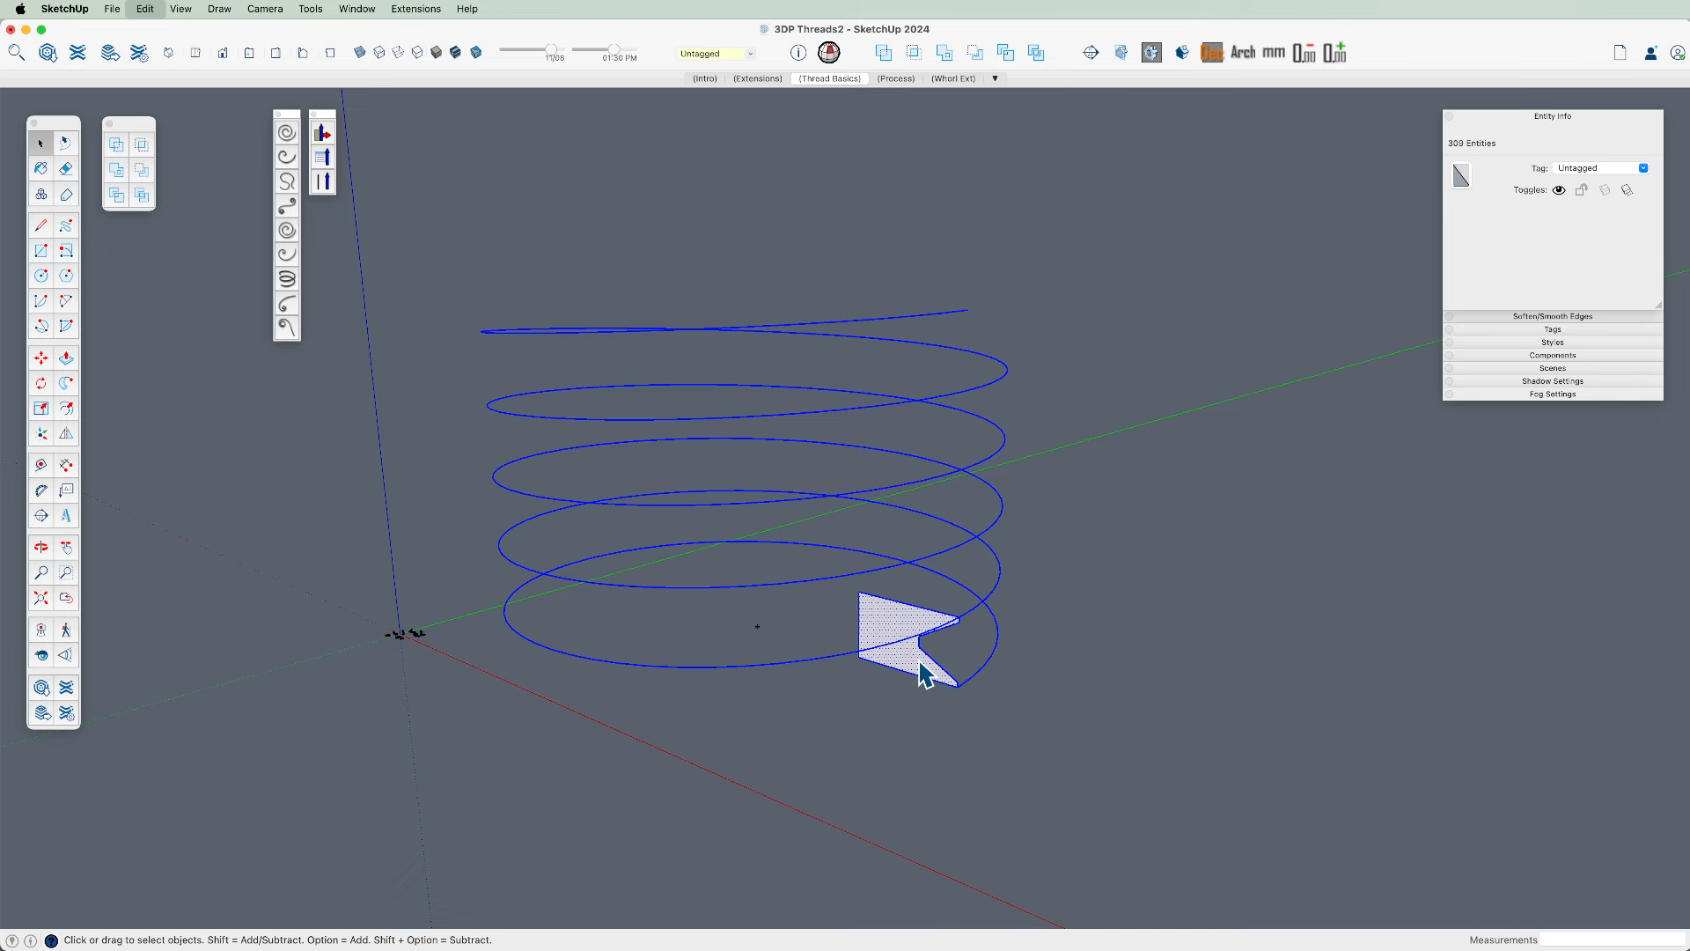
pyautogui.click(918, 662)
pyautogui.scroll(5, 953, 679)
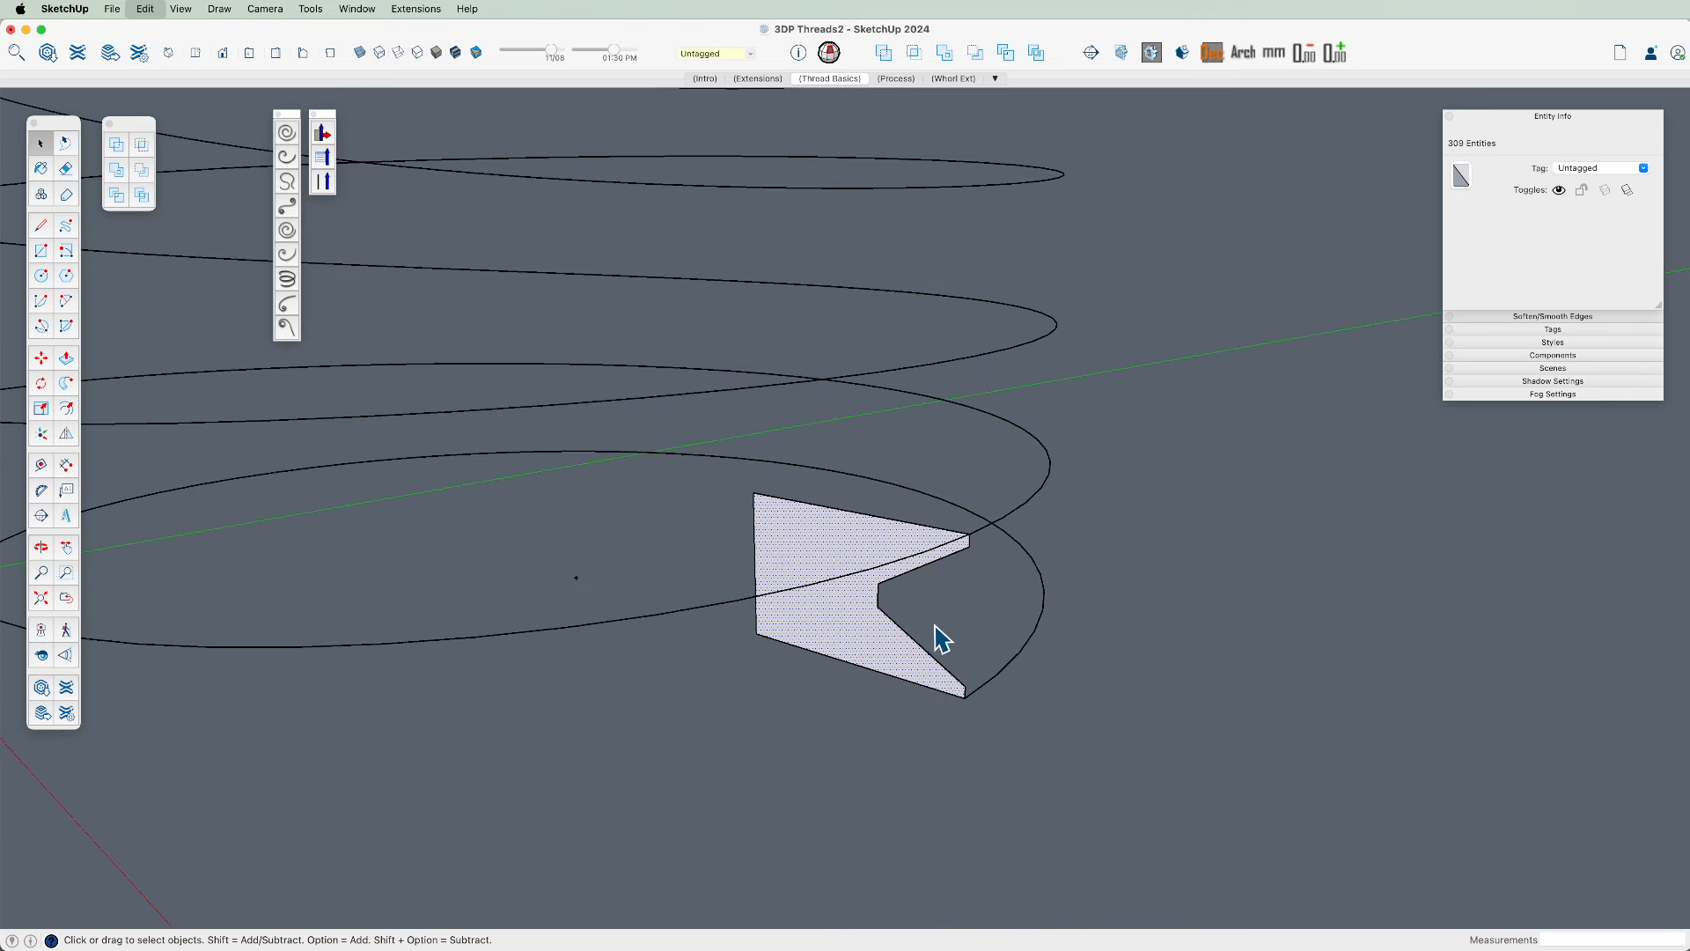
pyautogui.press('m')
pyautogui.click(837, 596)
pyautogui.press('alt')
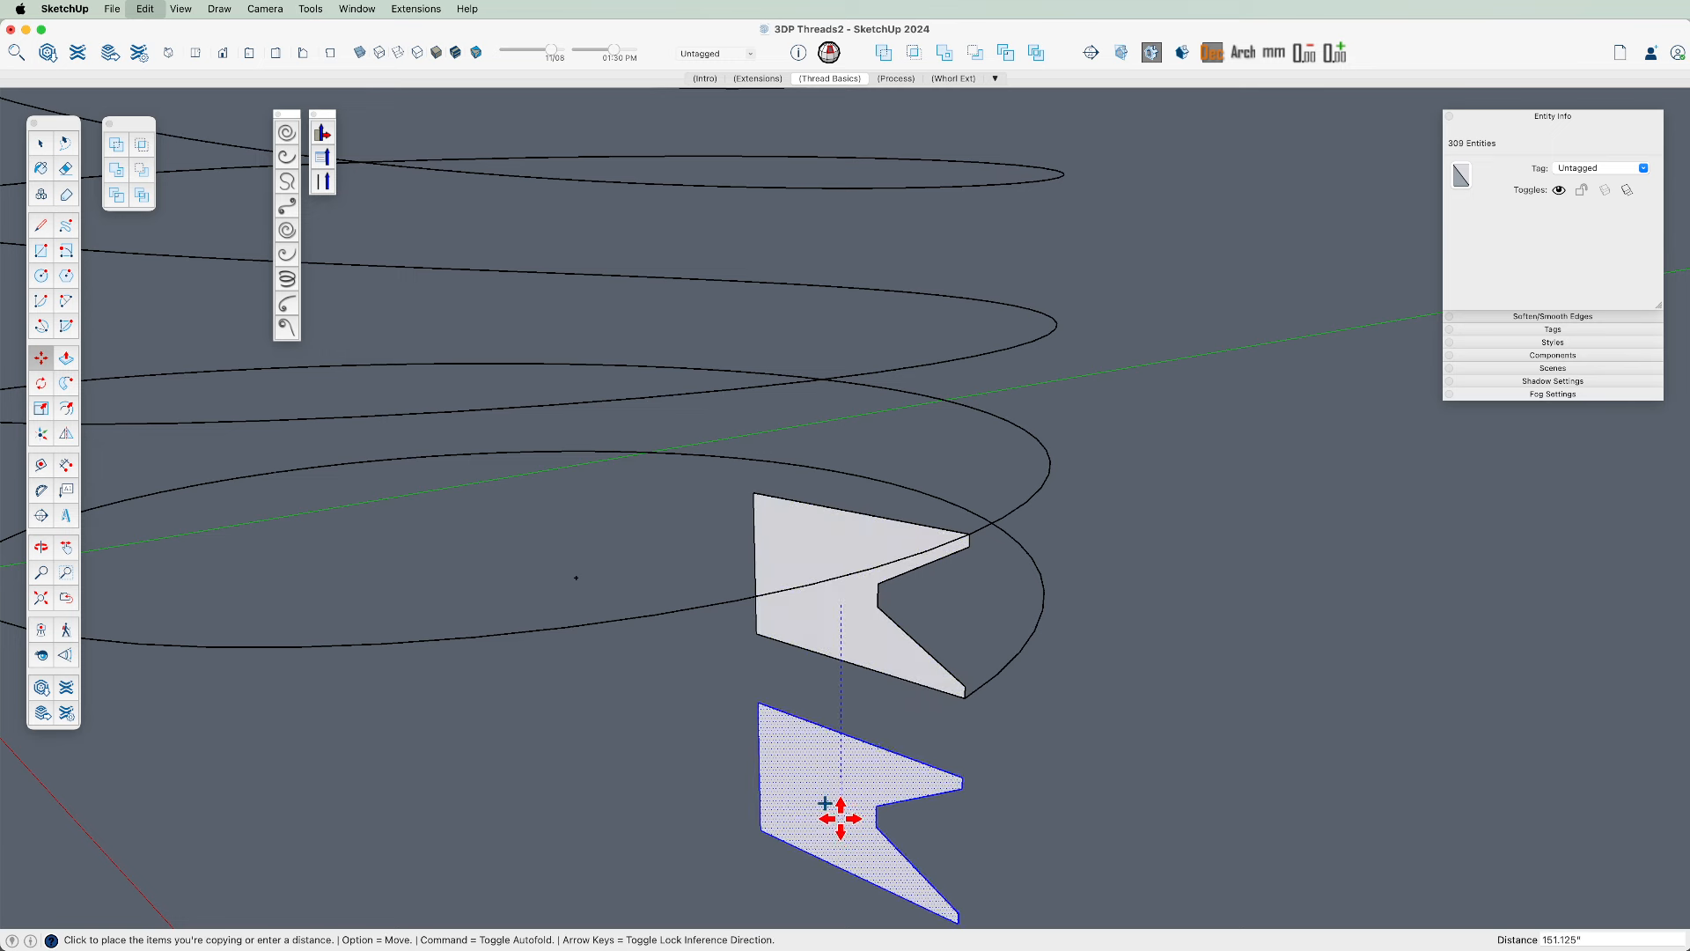
pyautogui.click(908, 728)
# Erase all edges of the original thread profile at the helix start, keeping the helix and the lower profile copy
pyautogui.scroll(3, 977, 683)
pyautogui.press('e')
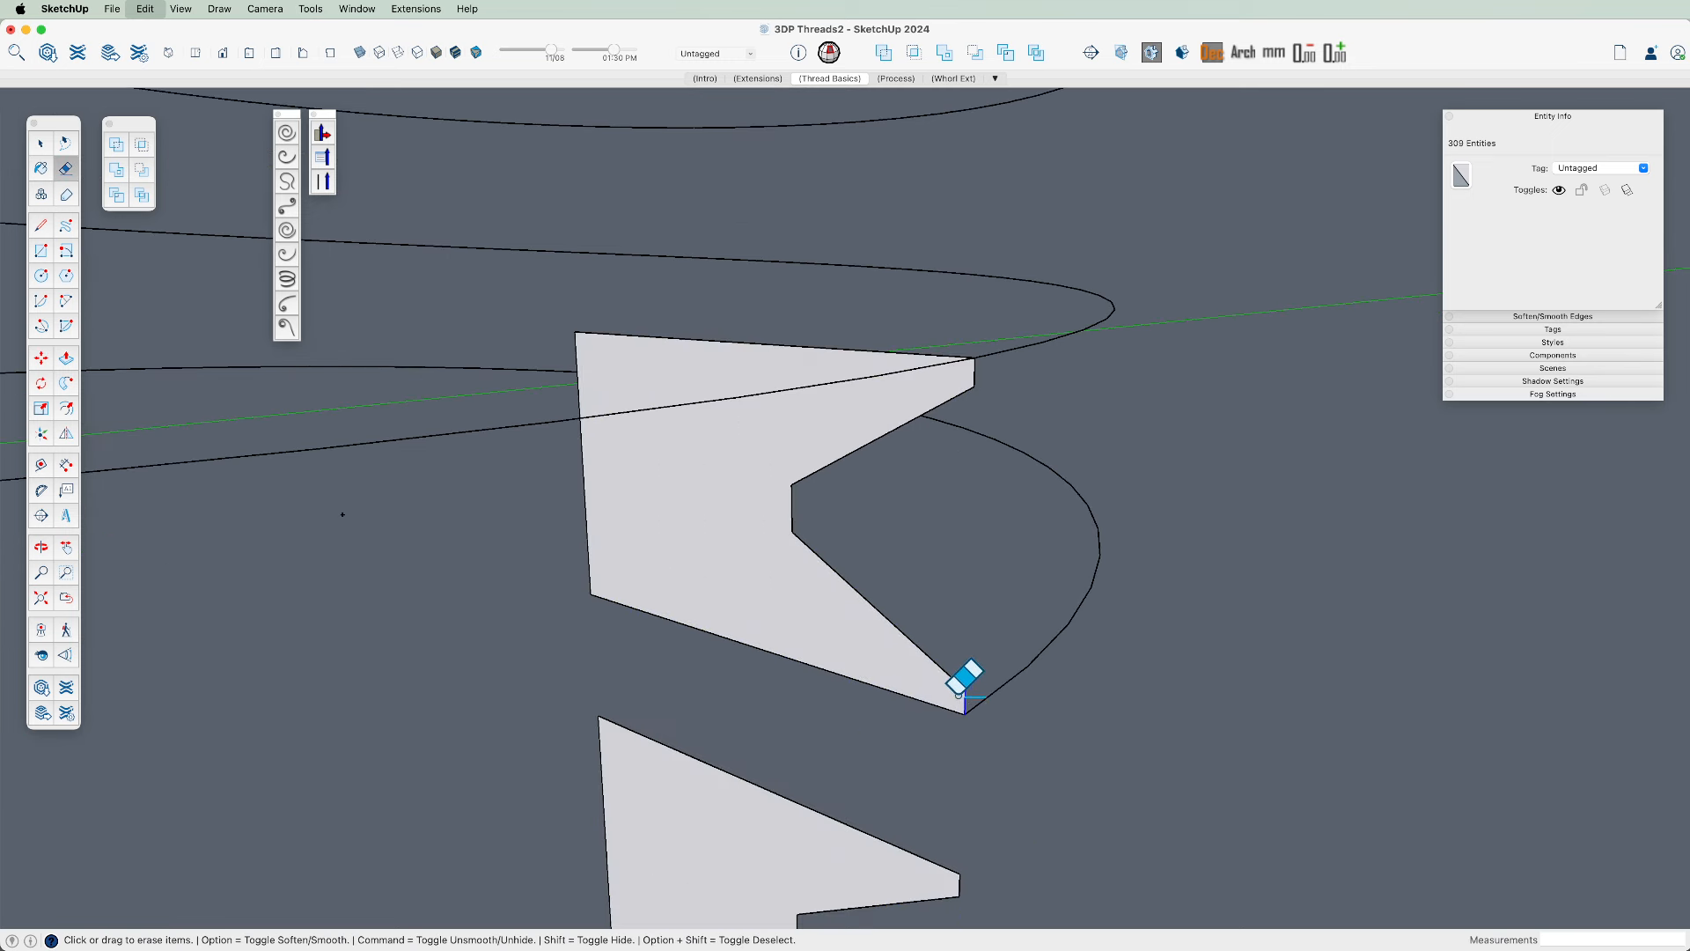
pyautogui.click(953, 695)
pyautogui.press('space')
pyautogui.tripleClick(929, 660)
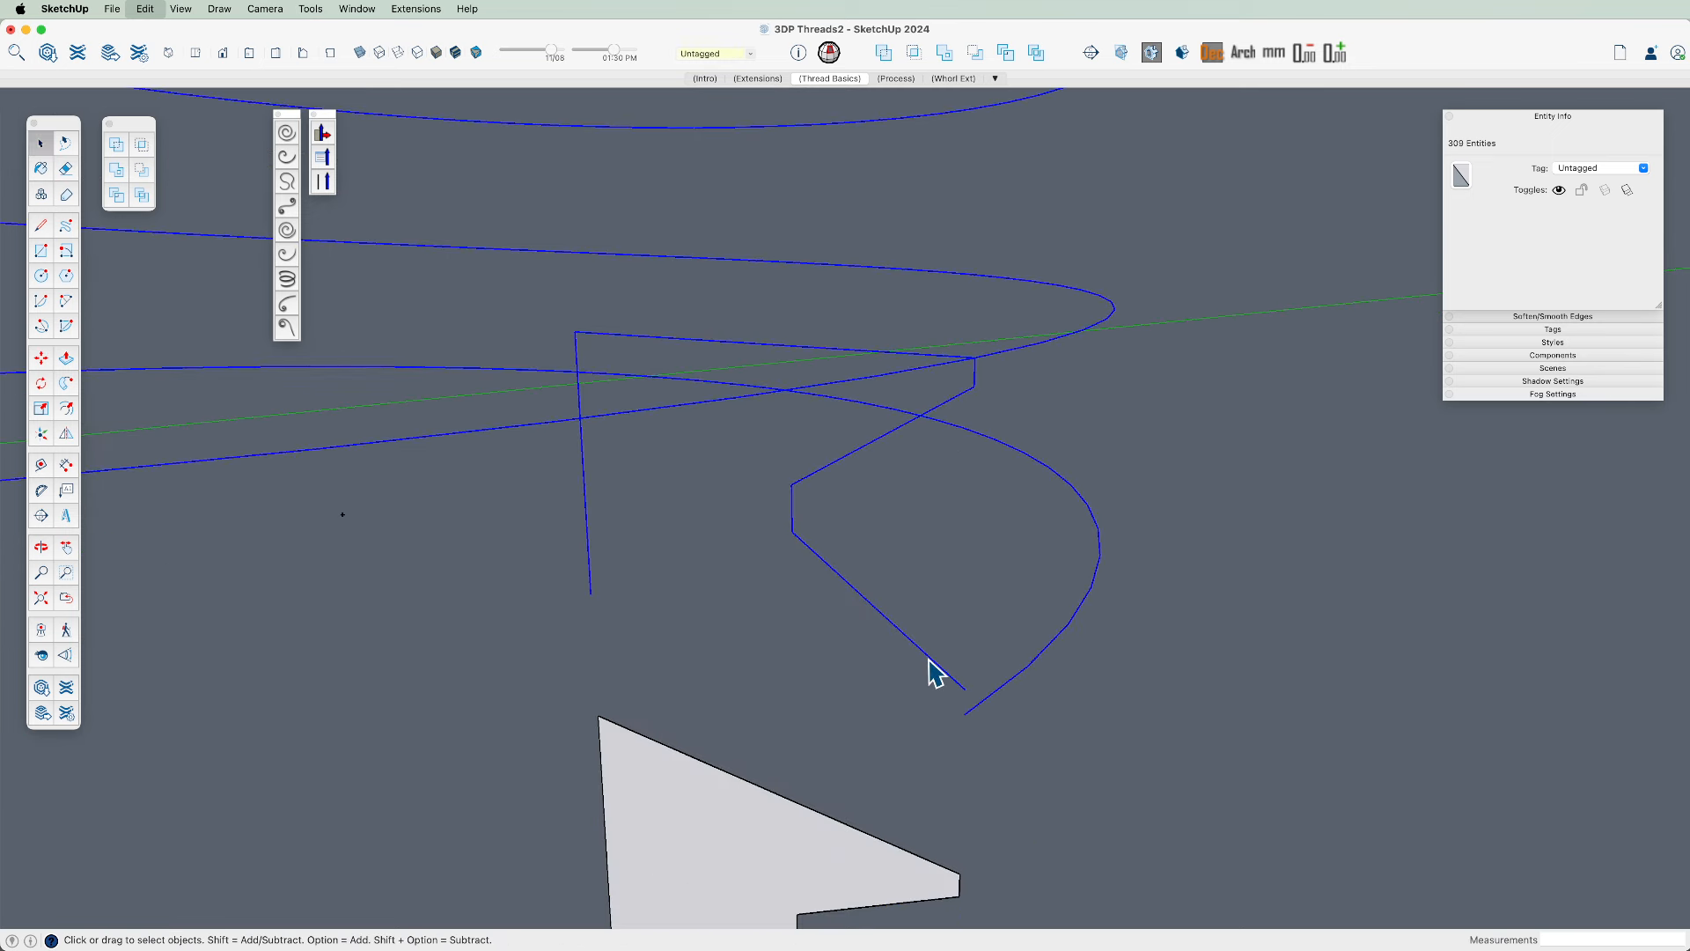
pyautogui.press('e')
pyautogui.moveTo(968, 389)
pyautogui.mouseDown()
pyautogui.moveTo(966, 354)
pyautogui.moveTo(917, 358)
pyautogui.mouseUp()
pyautogui.moveTo(609, 508); pyautogui.dragTo(567, 509)
pyautogui.moveTo(776, 527)
pyautogui.mouseDown()
pyautogui.moveTo(807, 524)
pyautogui.moveTo(845, 588)
pyautogui.mouseUp()
pyautogui.scroll(-3, 887, 554)
pyautogui.press('space')
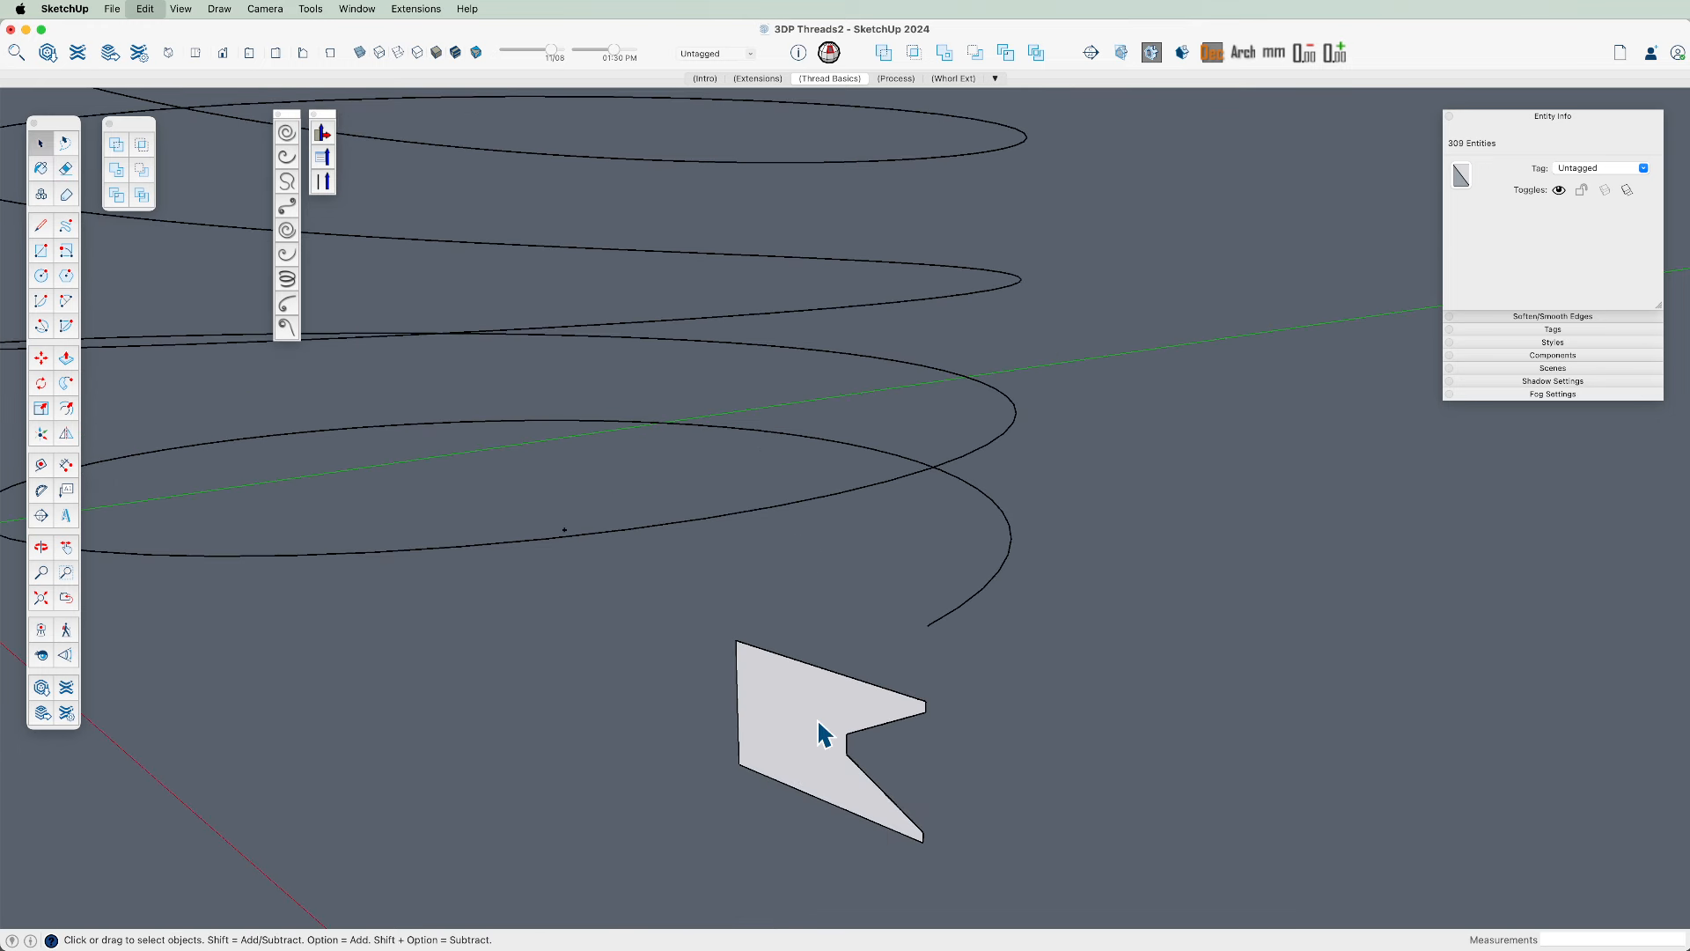
# Move the copied profile face straight up until the midpoint of its root edge is level with the helix's lower endpoint
pyautogui.click(852, 717)
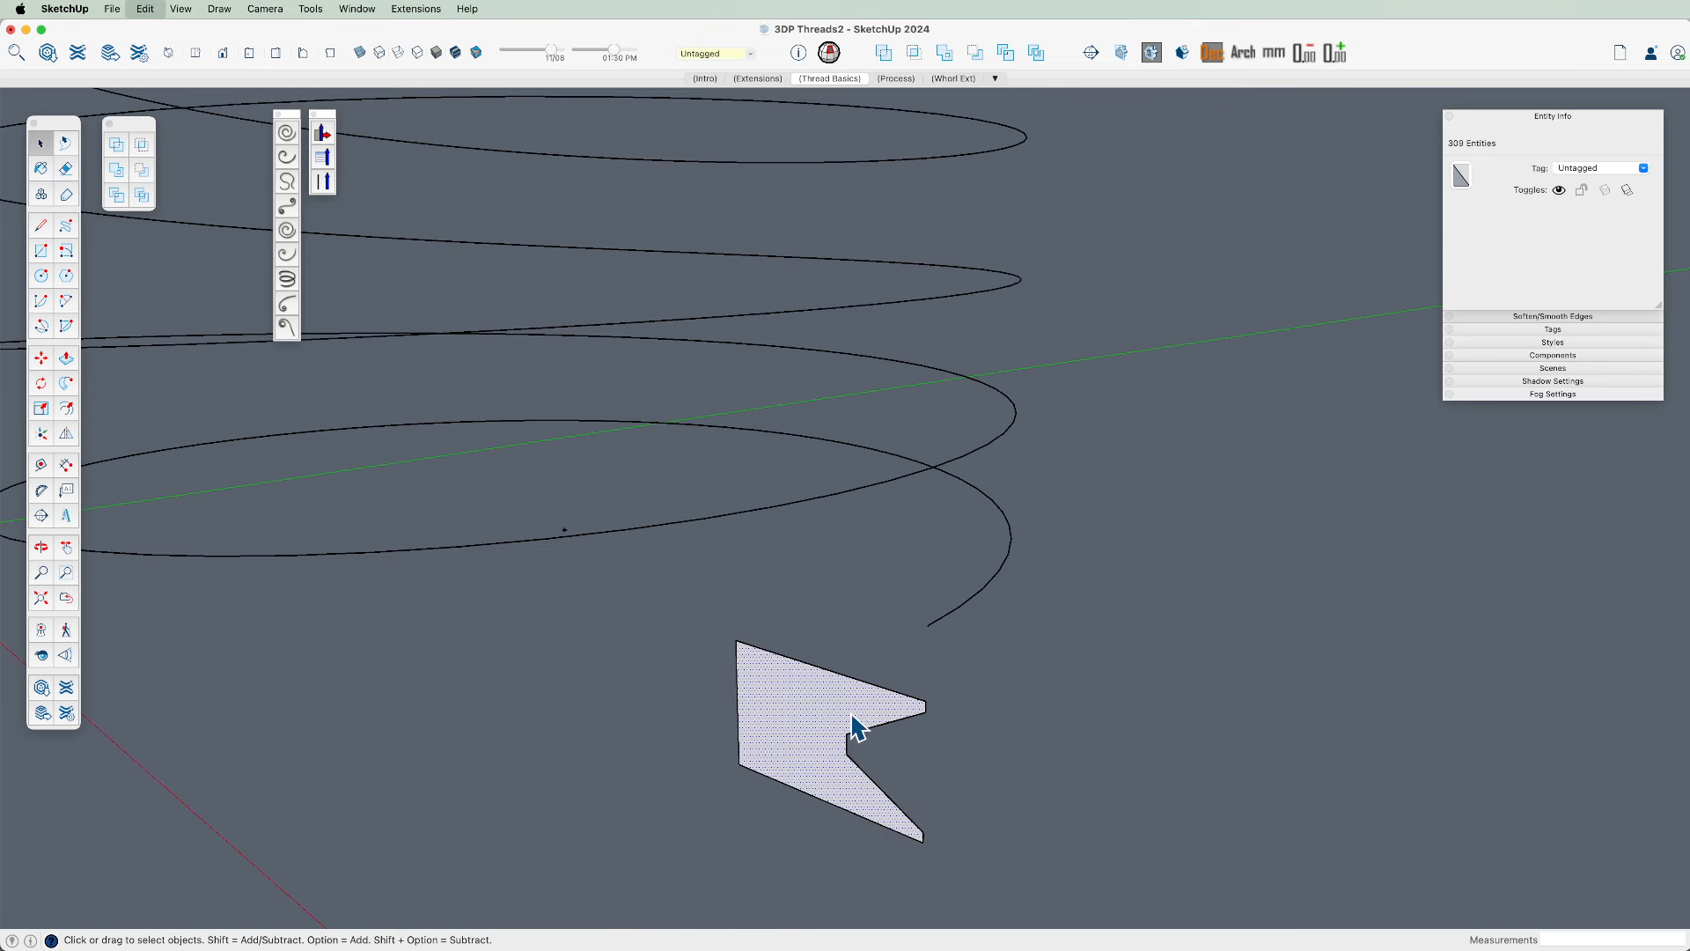
pyautogui.click(1006, 442)
pyautogui.press('o')
pyautogui.moveTo(936, 494); pyautogui.dragTo(900, 544)
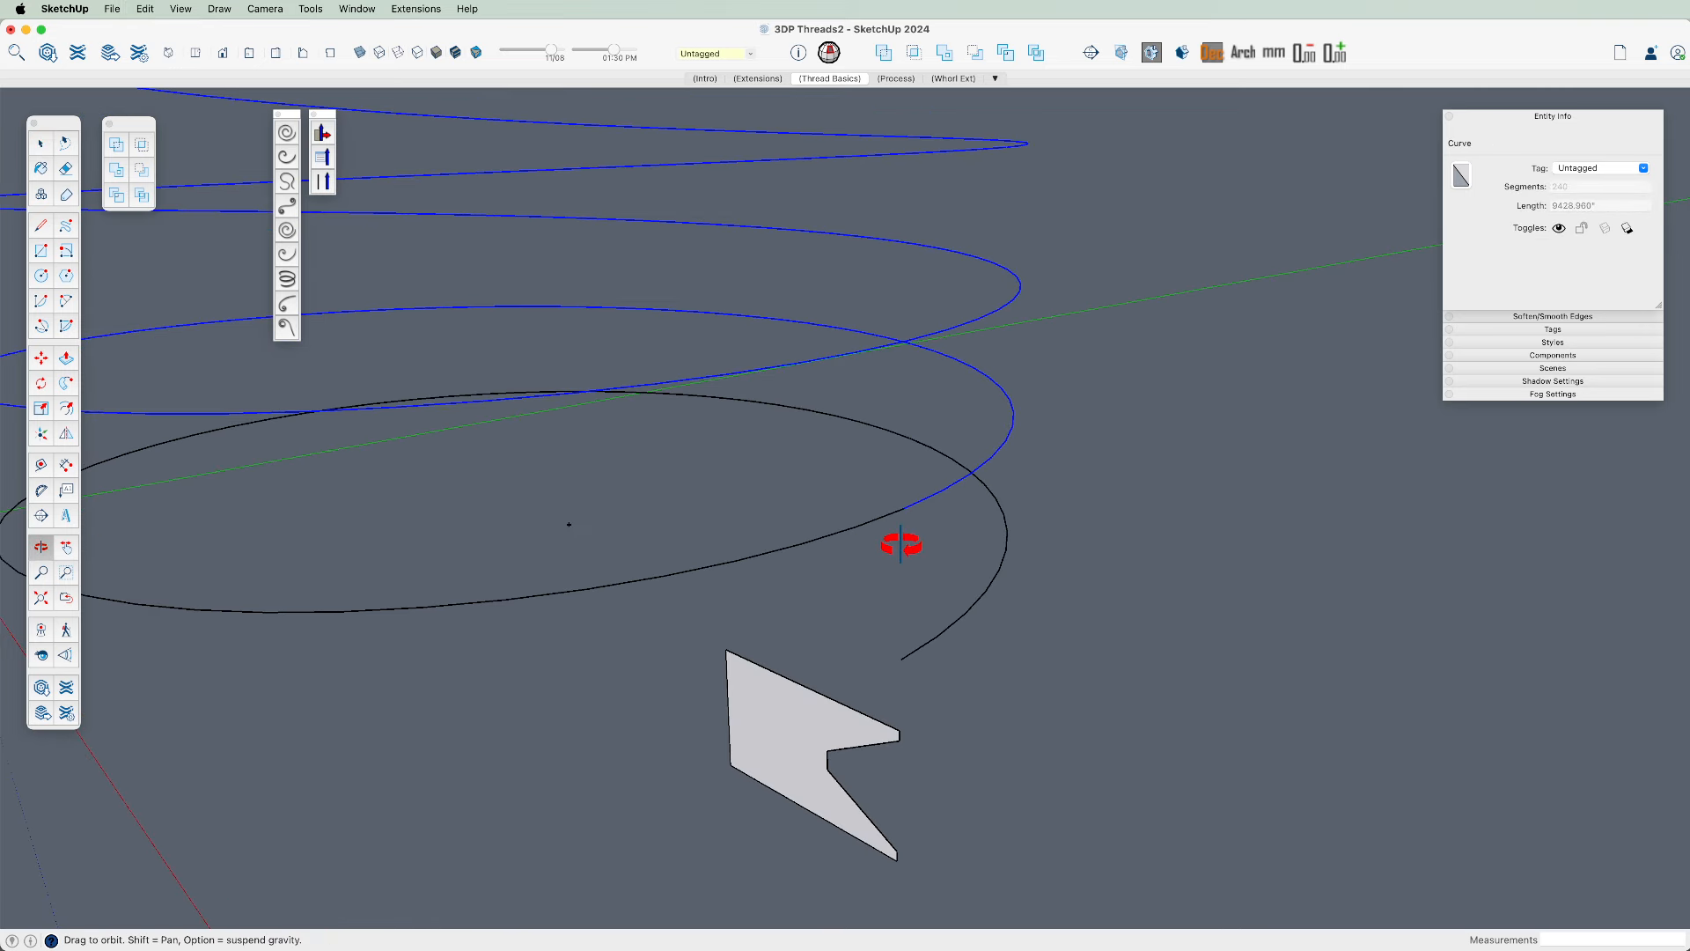
pyautogui.press('space')
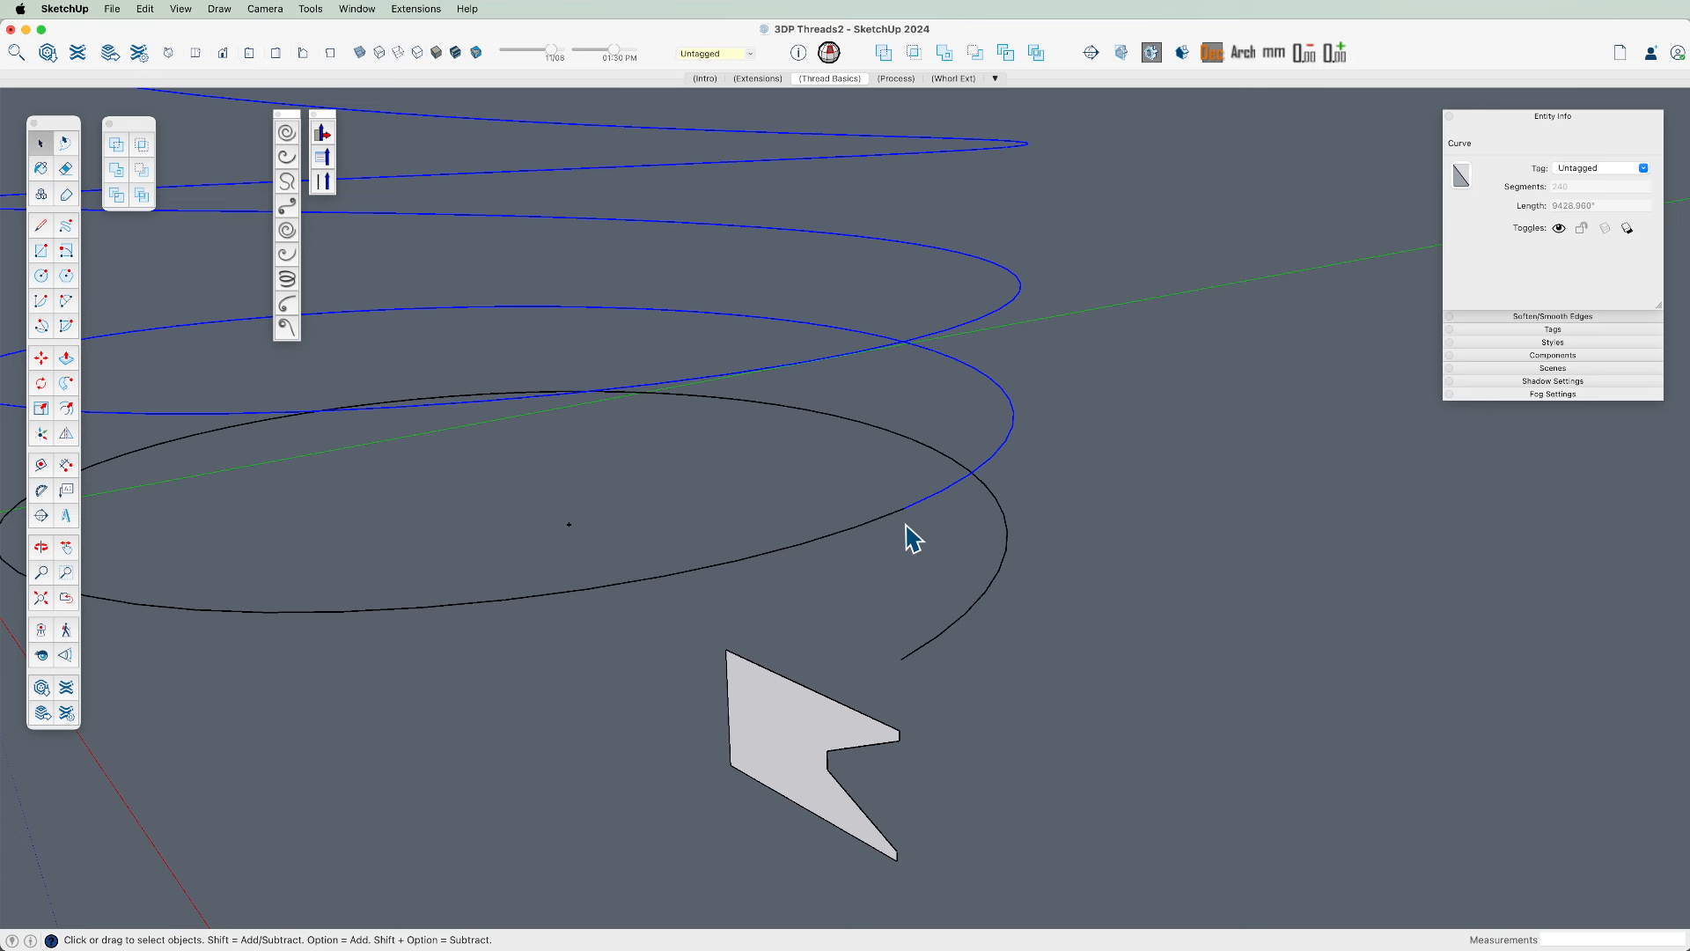
pyautogui.moveTo(971, 572); pyautogui.dragTo(927, 709, button='middle')
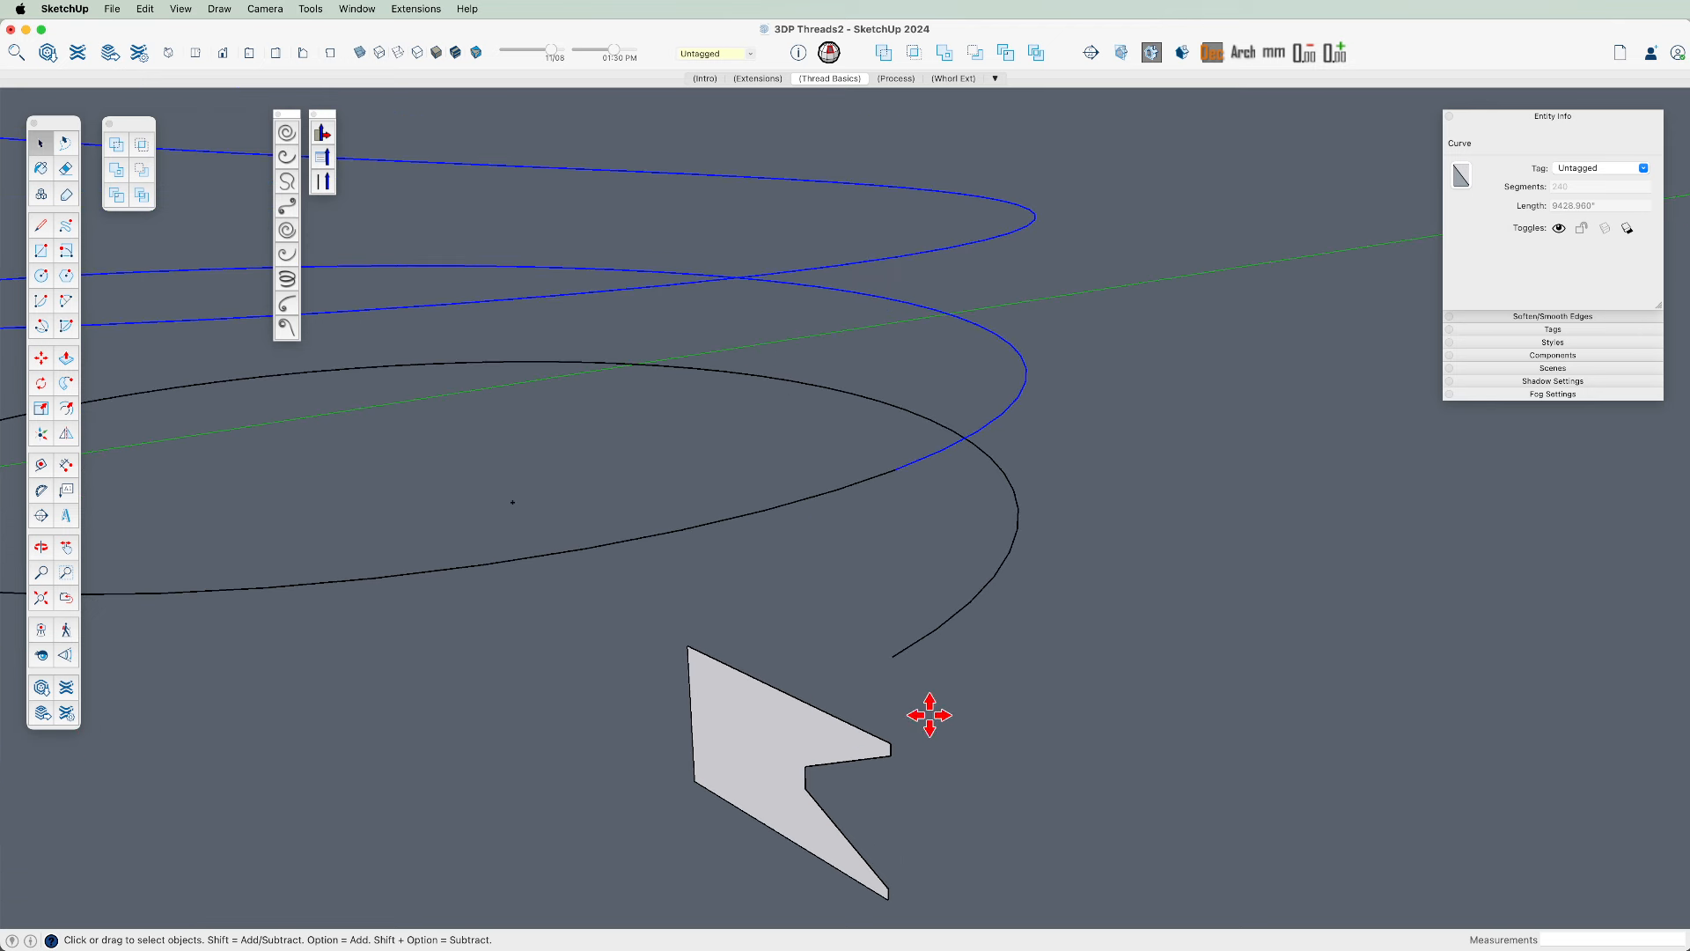
pyautogui.press('m')
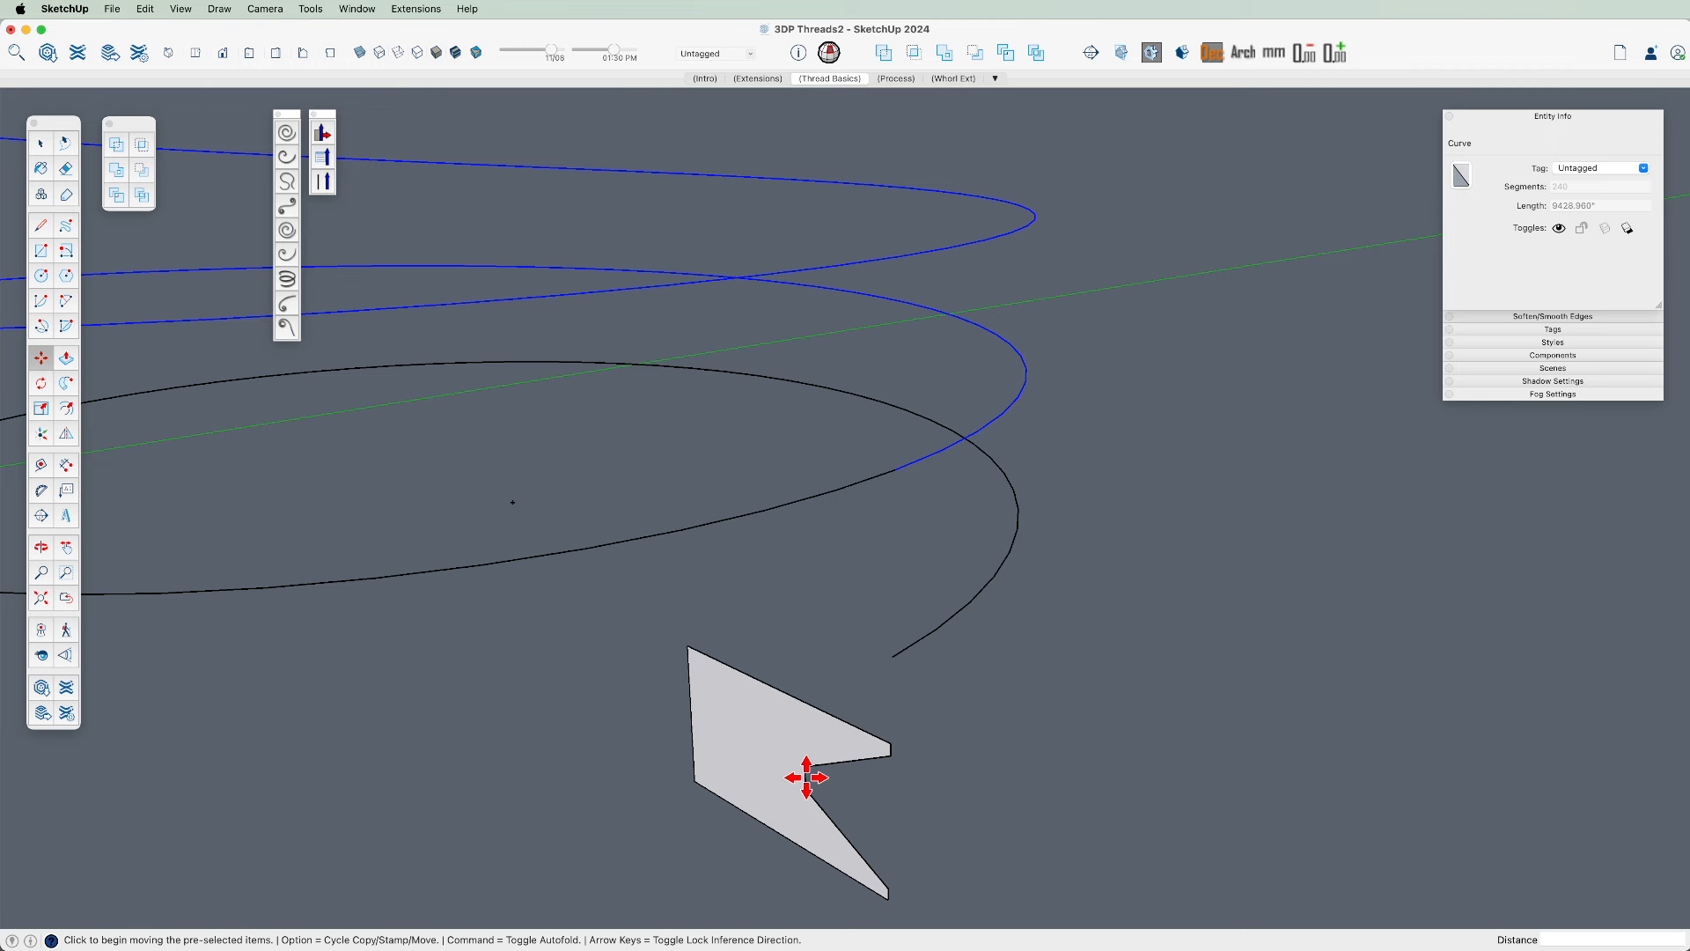
pyautogui.press('space')
pyautogui.click(782, 753)
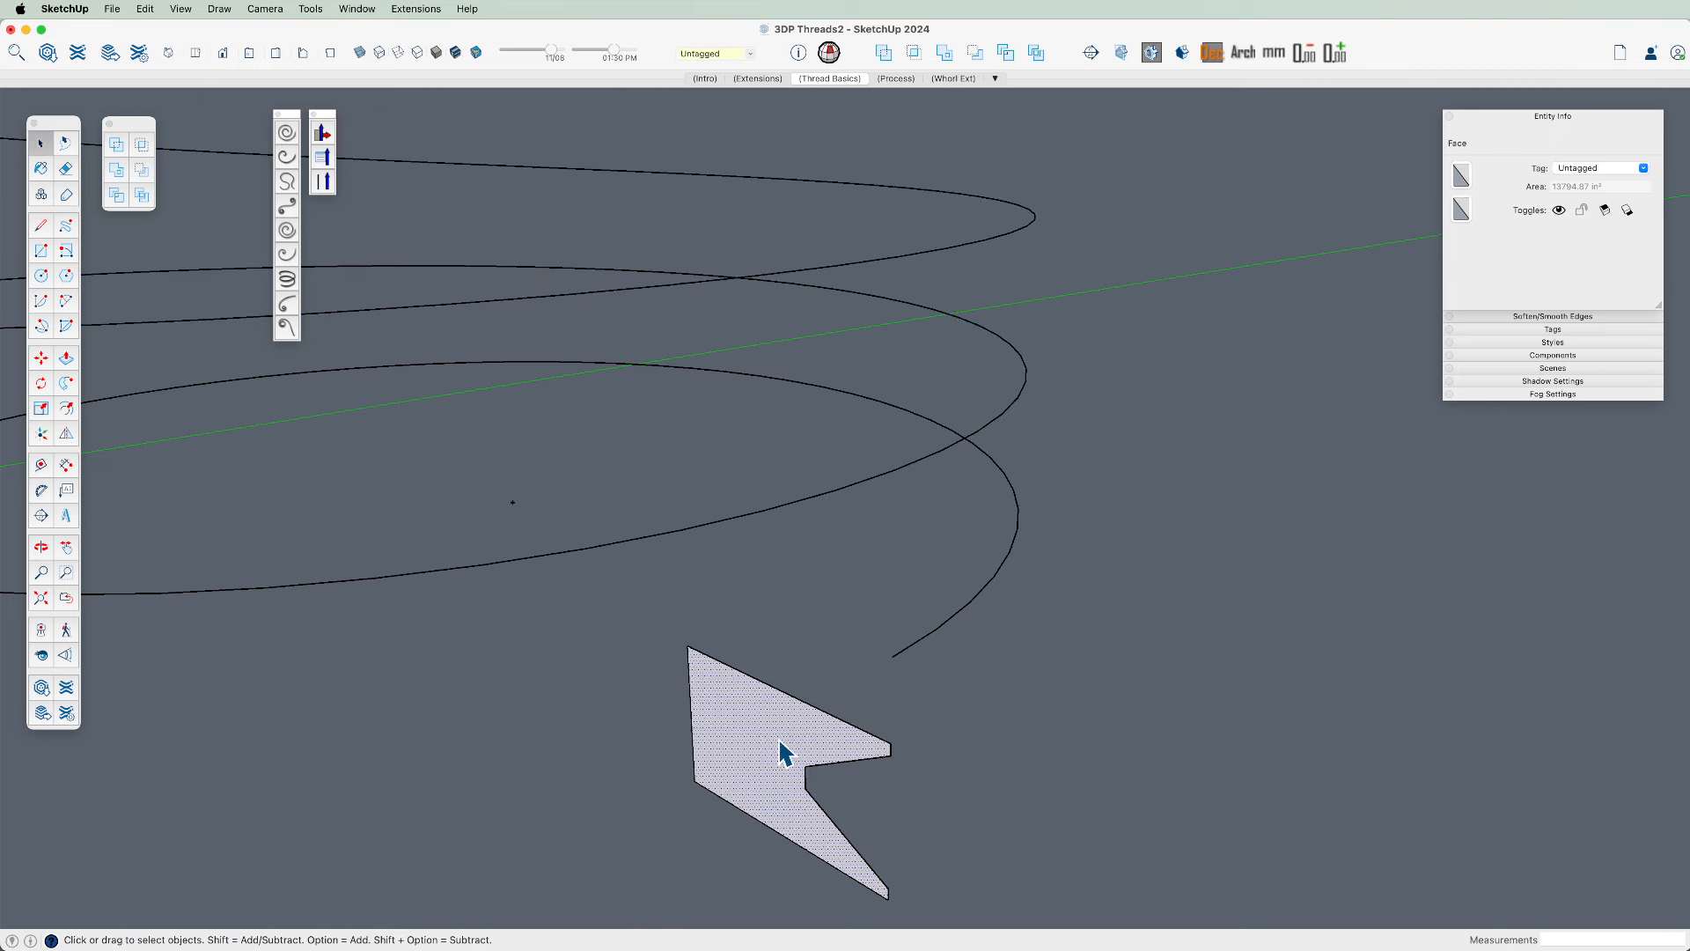
pyautogui.press('m')
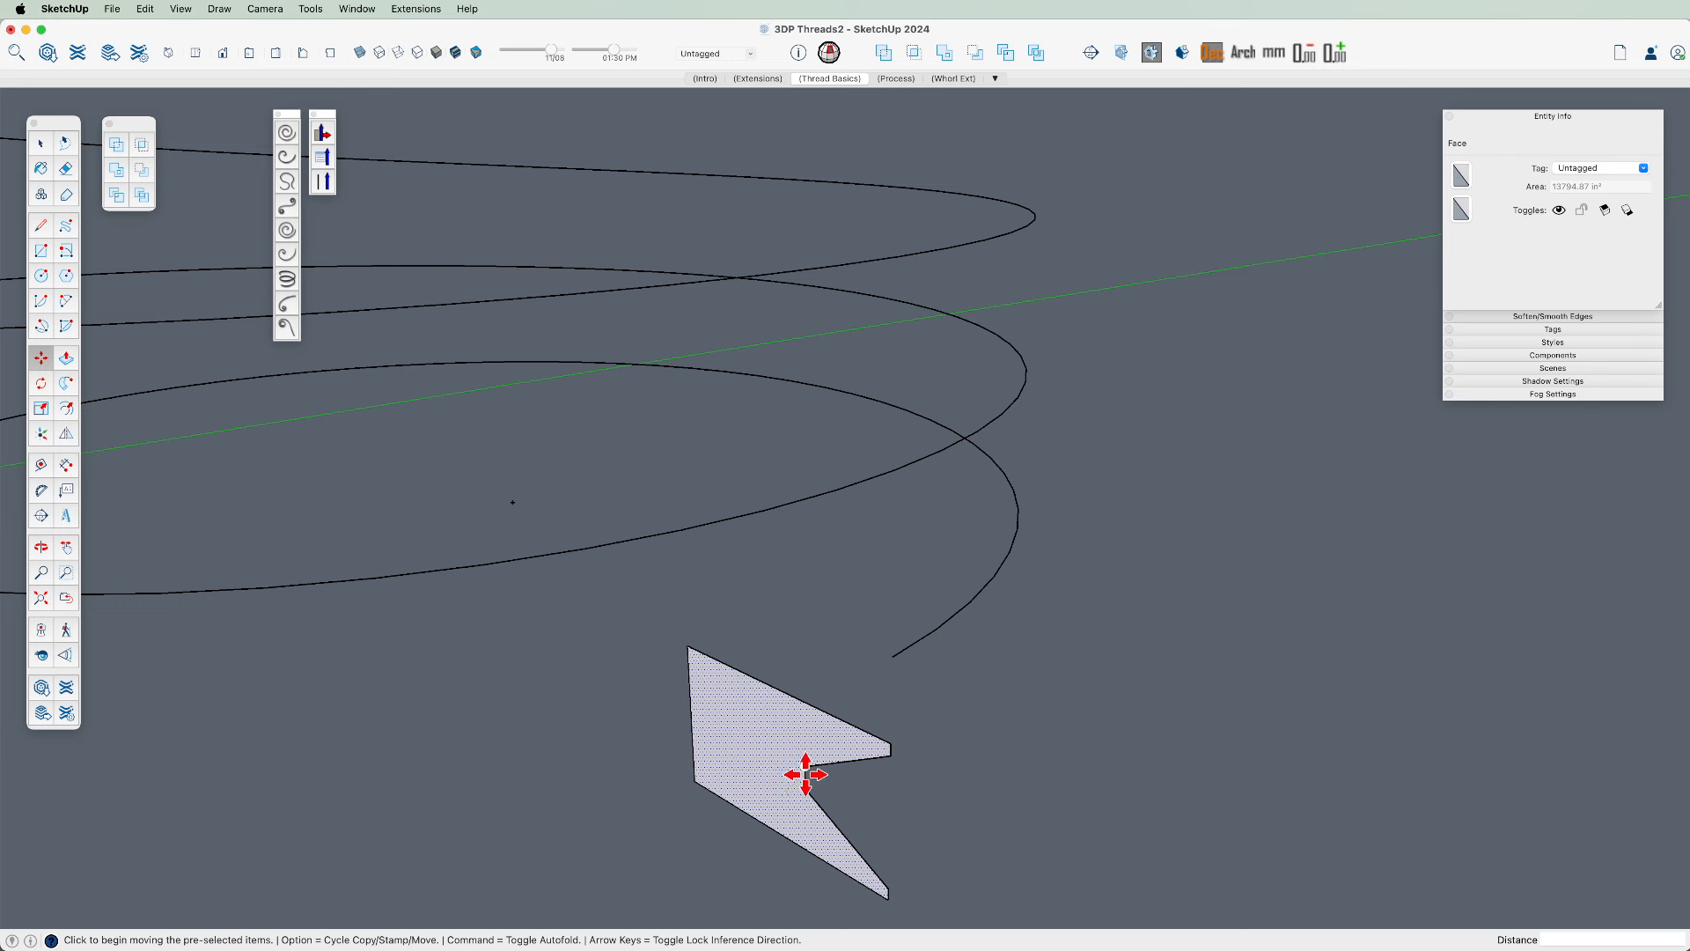
pyautogui.click(807, 777)
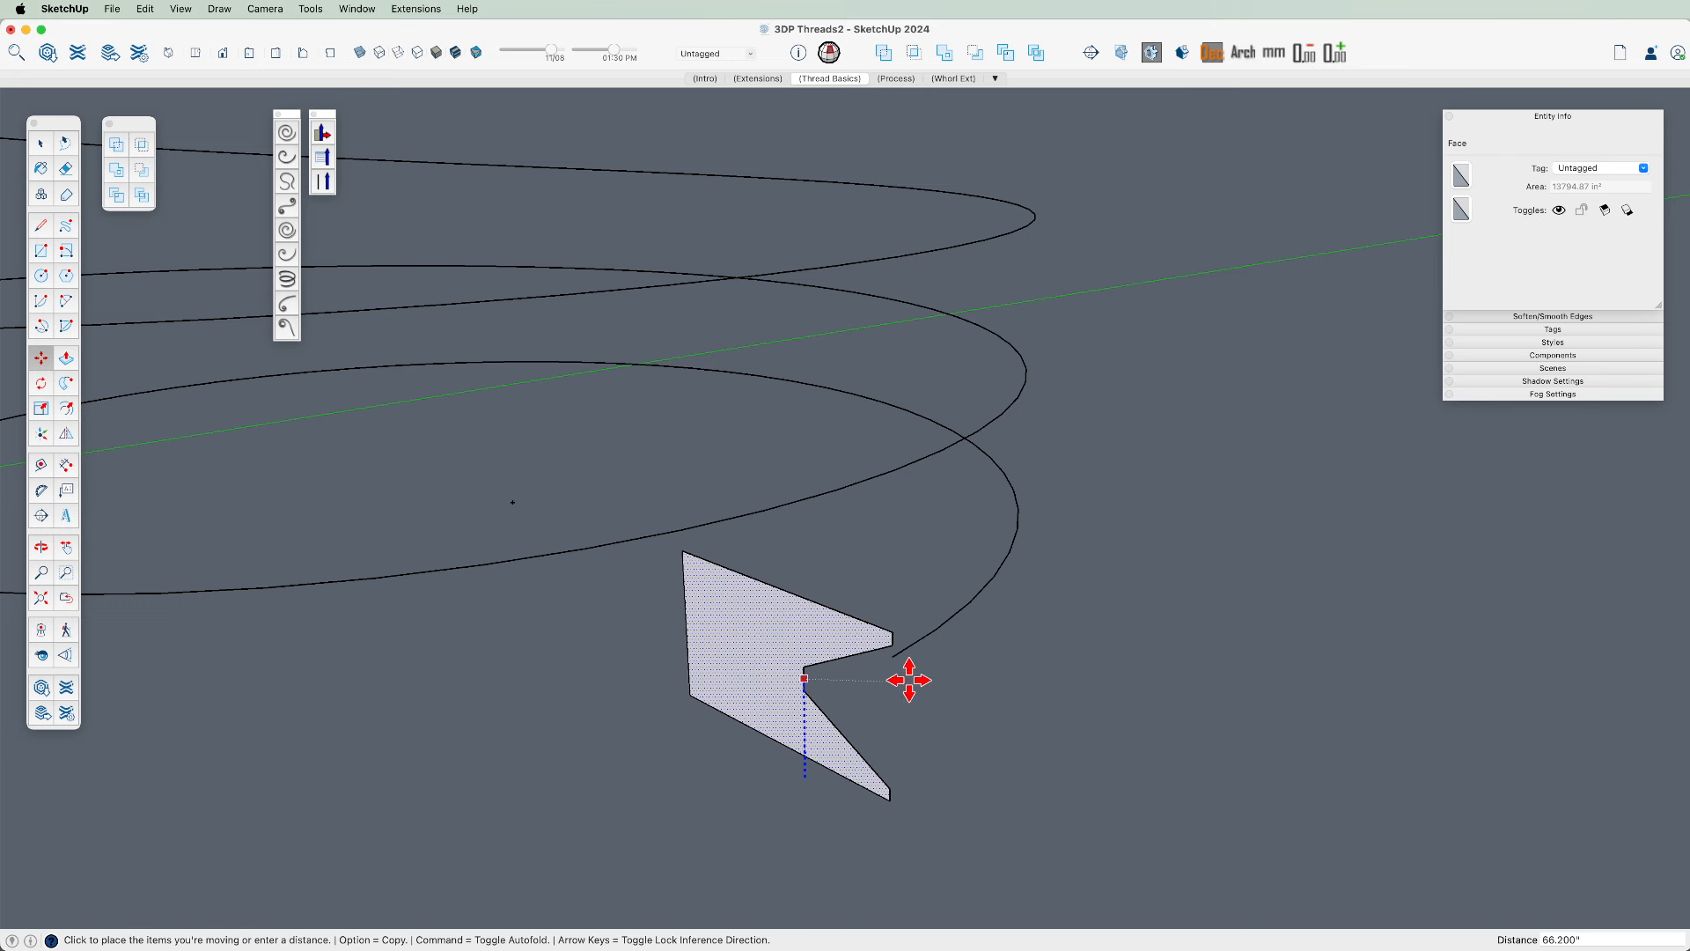
pyautogui.click(893, 654)
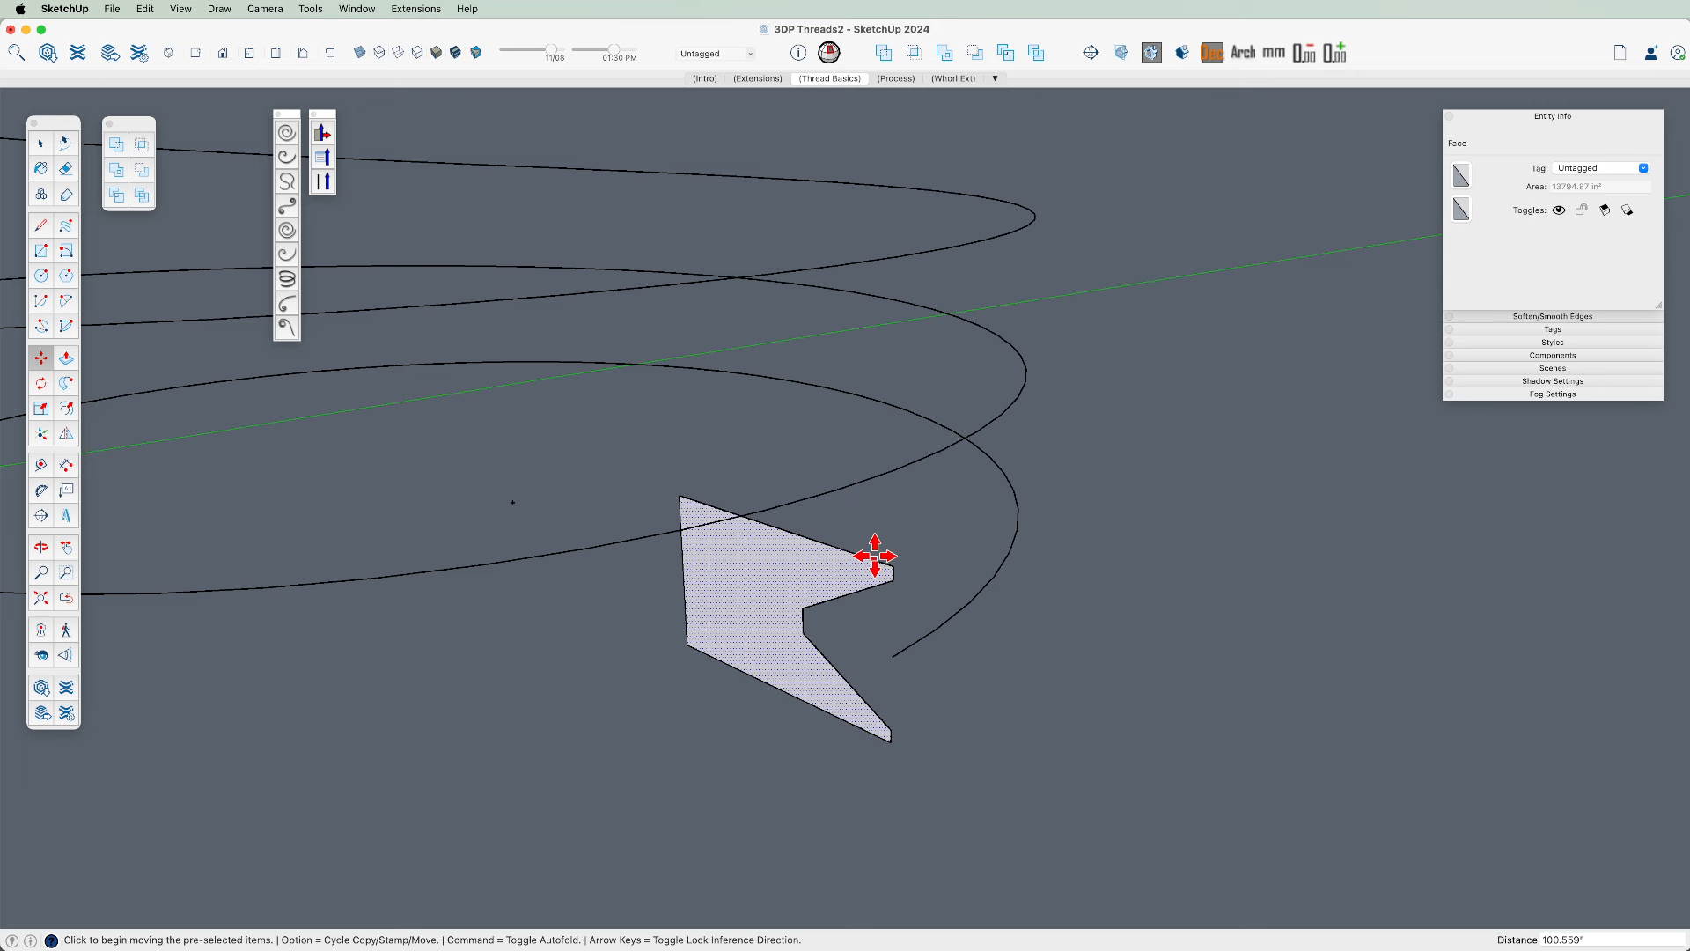
# Extrude the repositioned profile face along the helix, and inspect the resulting thread around its lower end
pyautogui.press('space')
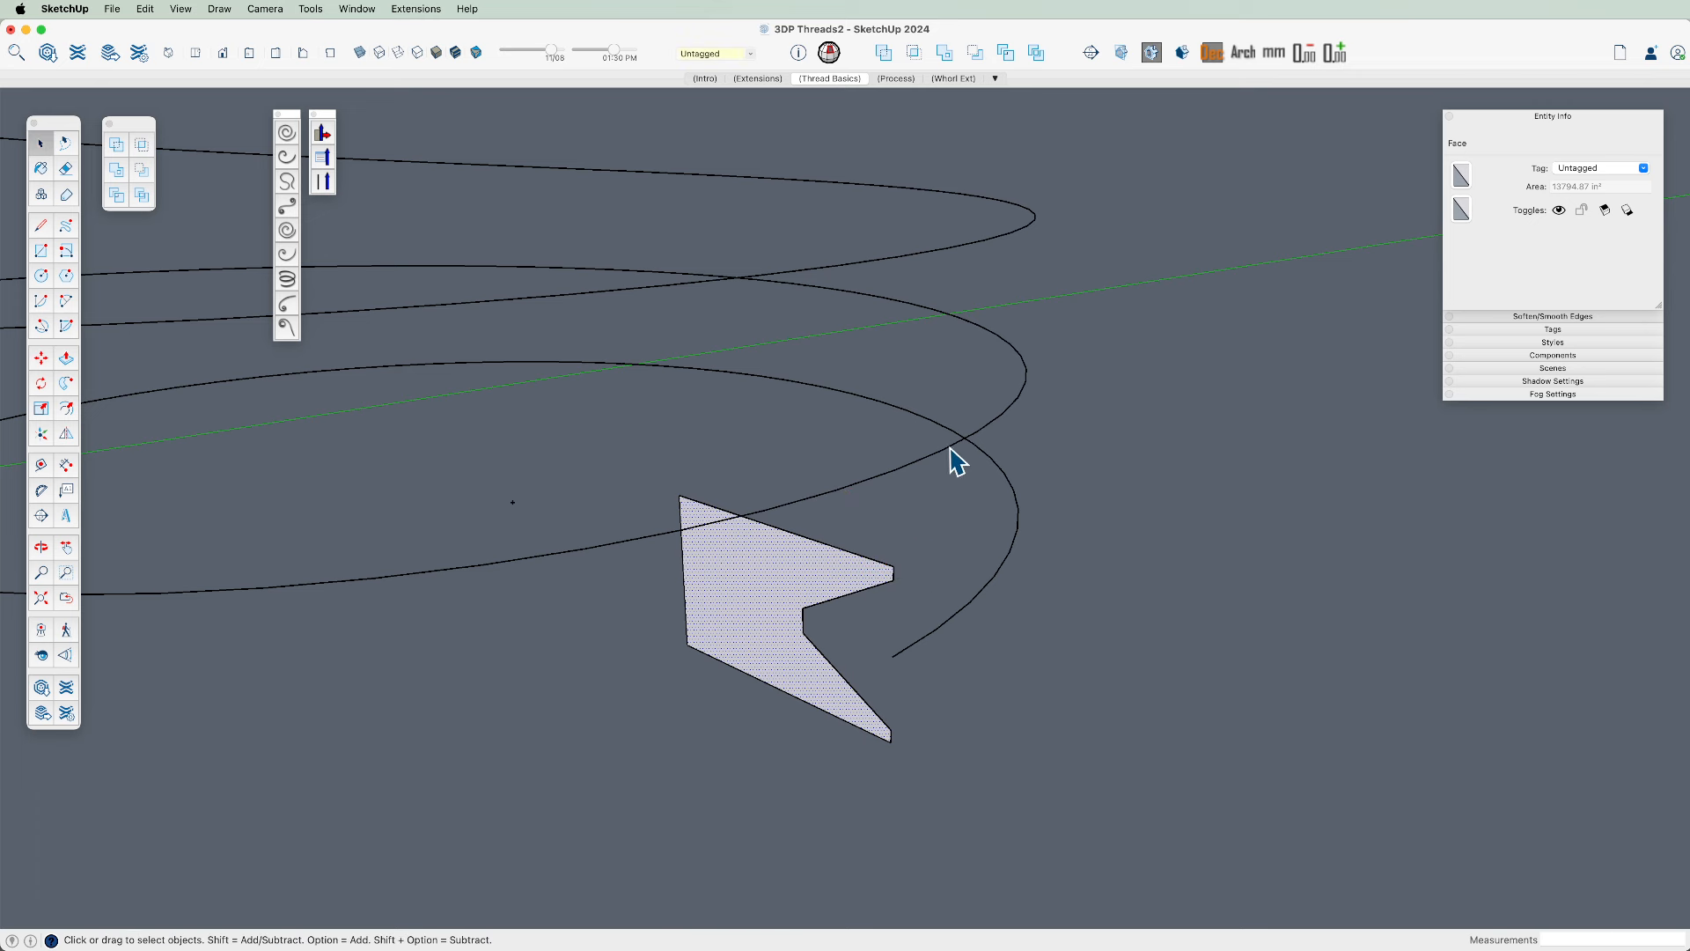
pyautogui.click(956, 456)
pyautogui.scroll(-5, 1021, 646)
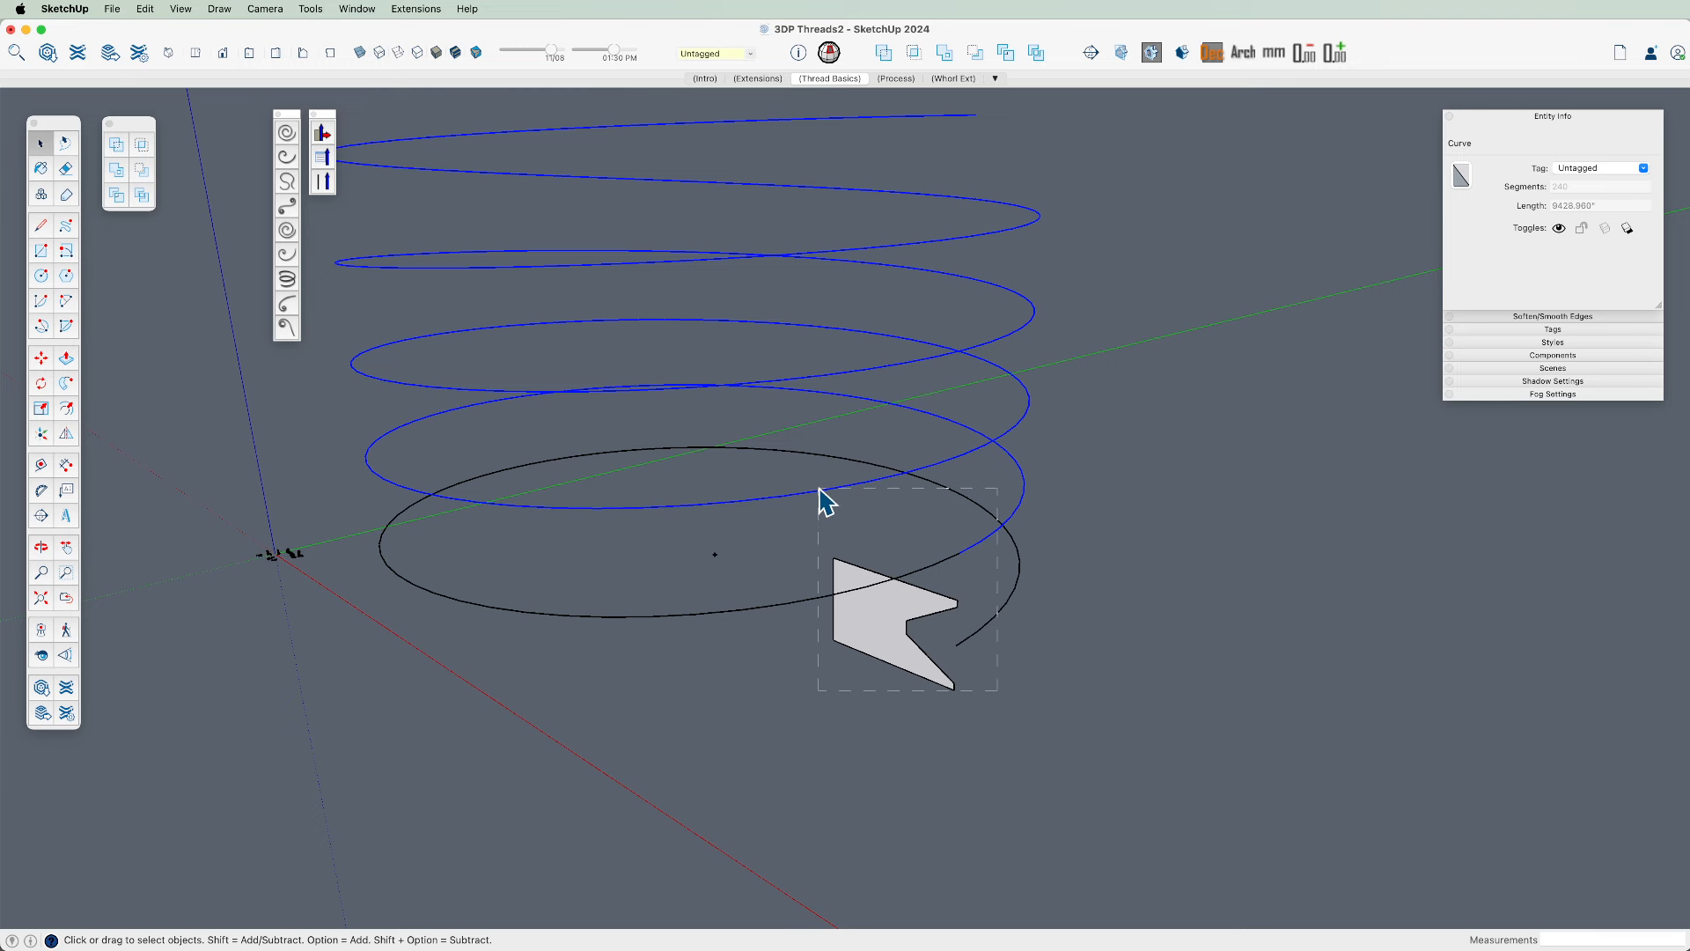
pyautogui.moveTo(819, 489); pyautogui.dragTo(837, 536)
pyautogui.moveTo(837, 536); pyautogui.dragTo(931, 759, button='middle')
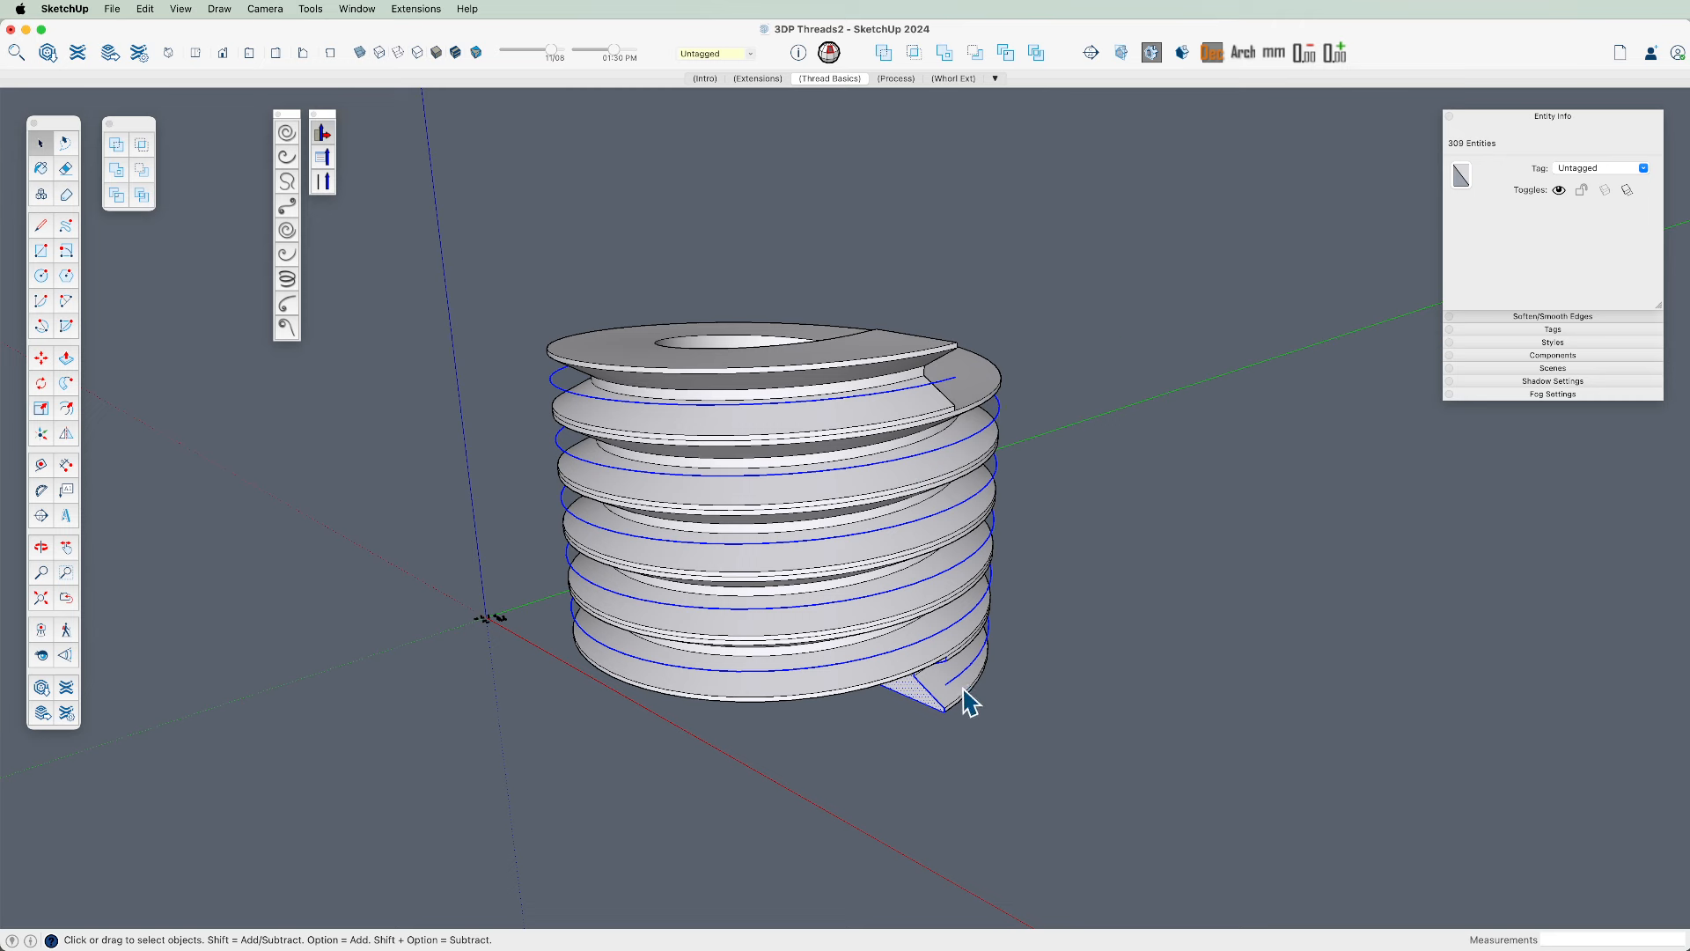
pyautogui.scroll(5, 968, 701)
pyautogui.moveTo(925, 690); pyautogui.dragTo(898, 472, button='middle')
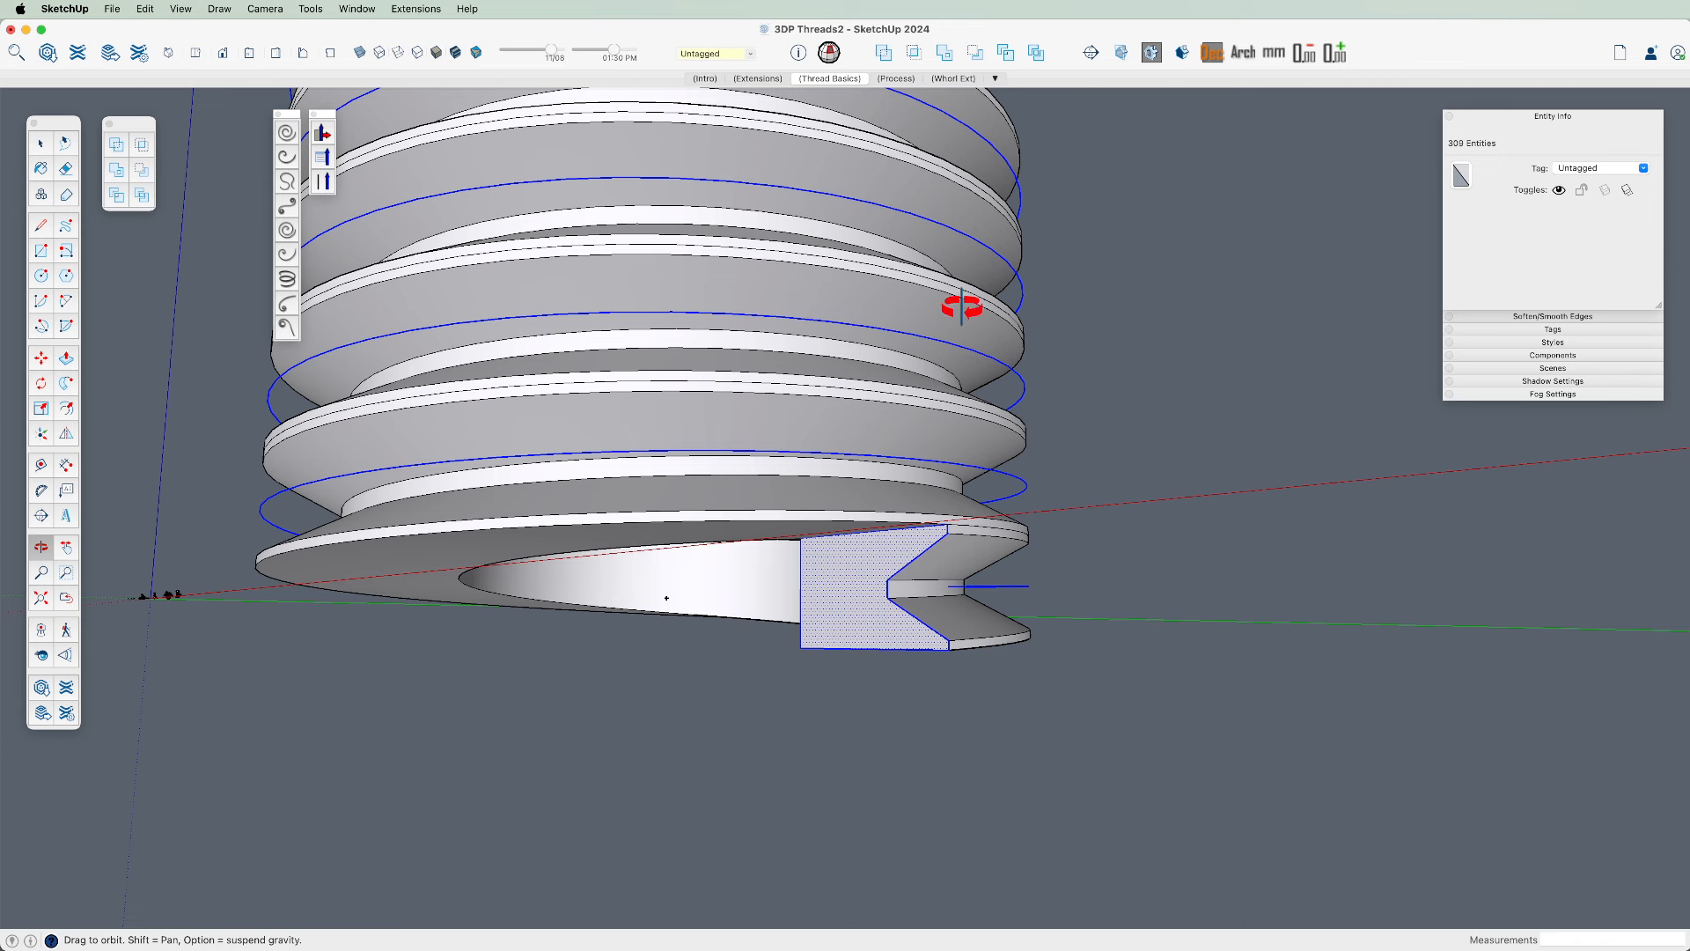
pyautogui.scroll(-3, 955, 568)
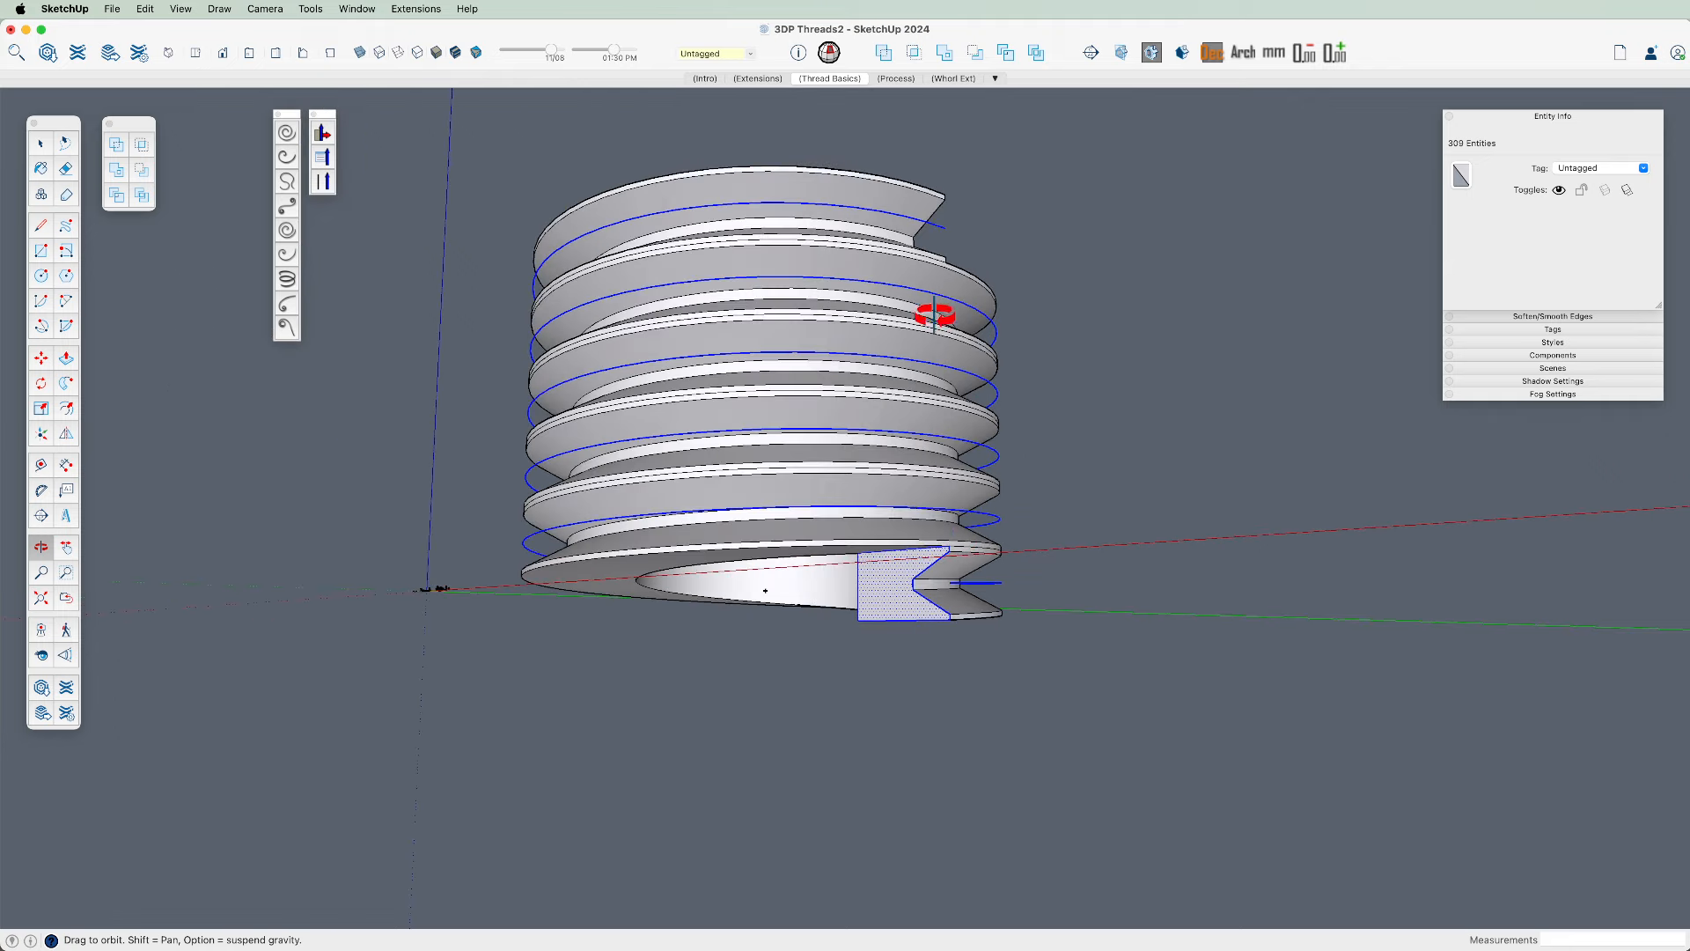
pyautogui.moveTo(774, 366); pyautogui.dragTo(822, 596)
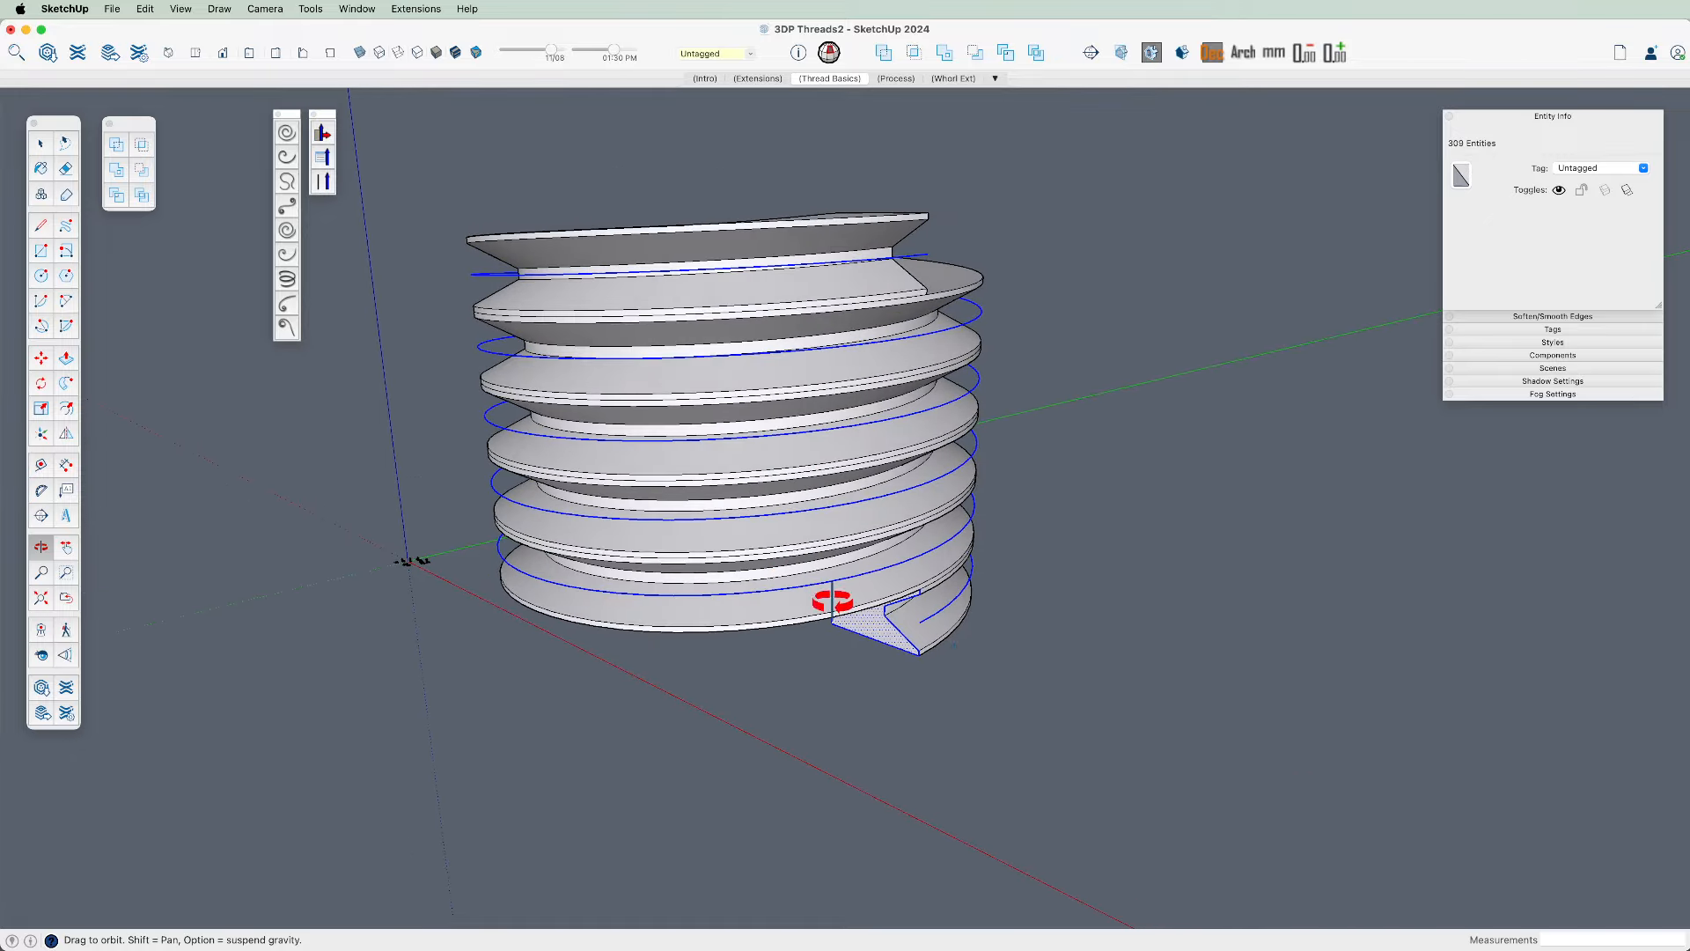
pyautogui.press('space')
# Select only the helix path around the extruded thread and delete it
pyautogui.scroll(5, 964, 652)
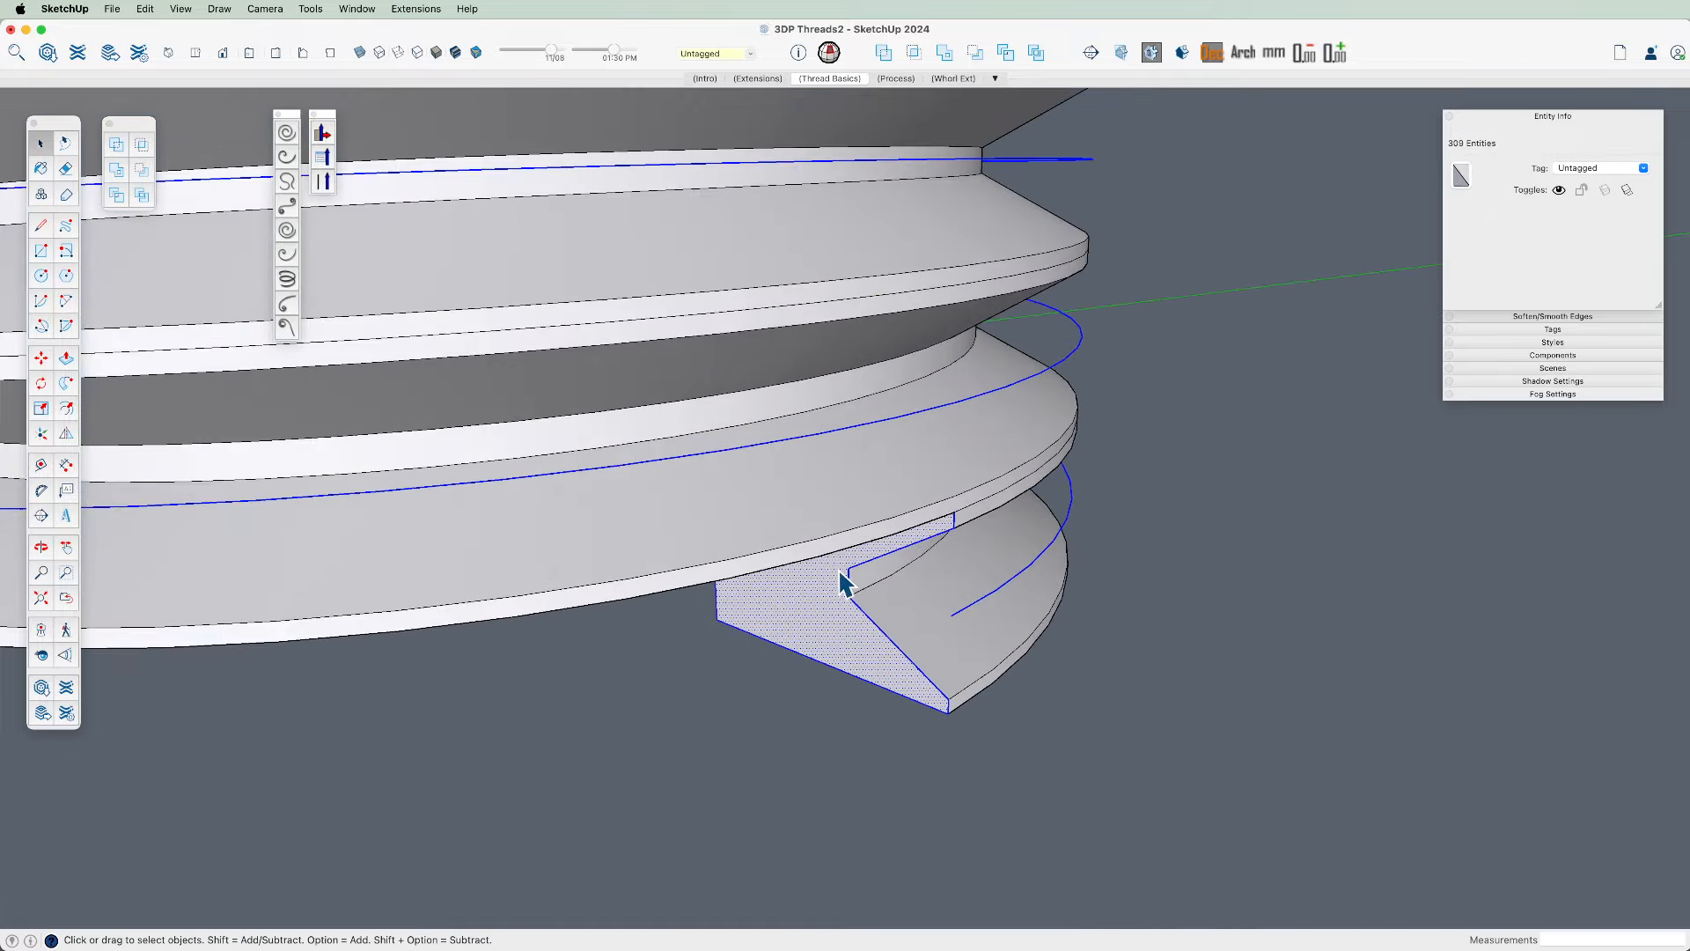
pyautogui.click(1072, 500)
pyautogui.scroll(-6, 1094, 710)
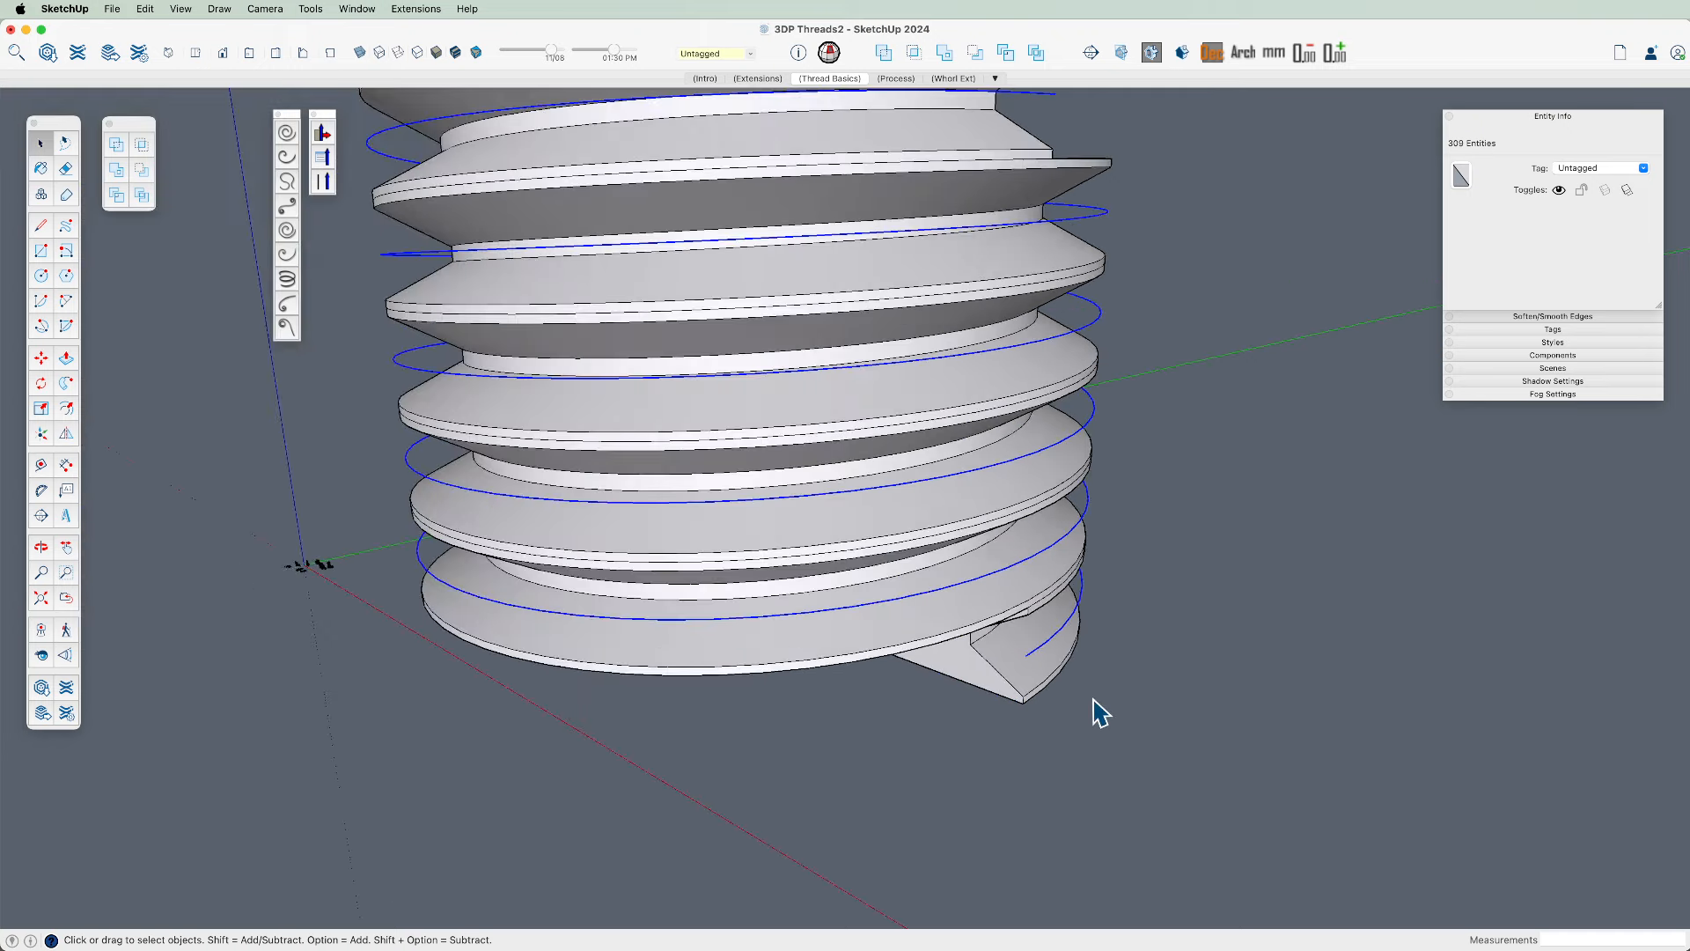
pyautogui.click(1101, 711)
pyautogui.scroll(-3, 1093, 700)
# Group all connected geometry of the extruded thread, and compare its size with the small bolts near the origin
pyautogui.keyDown('shift'); pyautogui.moveTo(975, 579); pyautogui.dragTo(1024, 490, button='middle'); pyautogui.keyUp('shift')
pyautogui.tripleClick(882, 530)
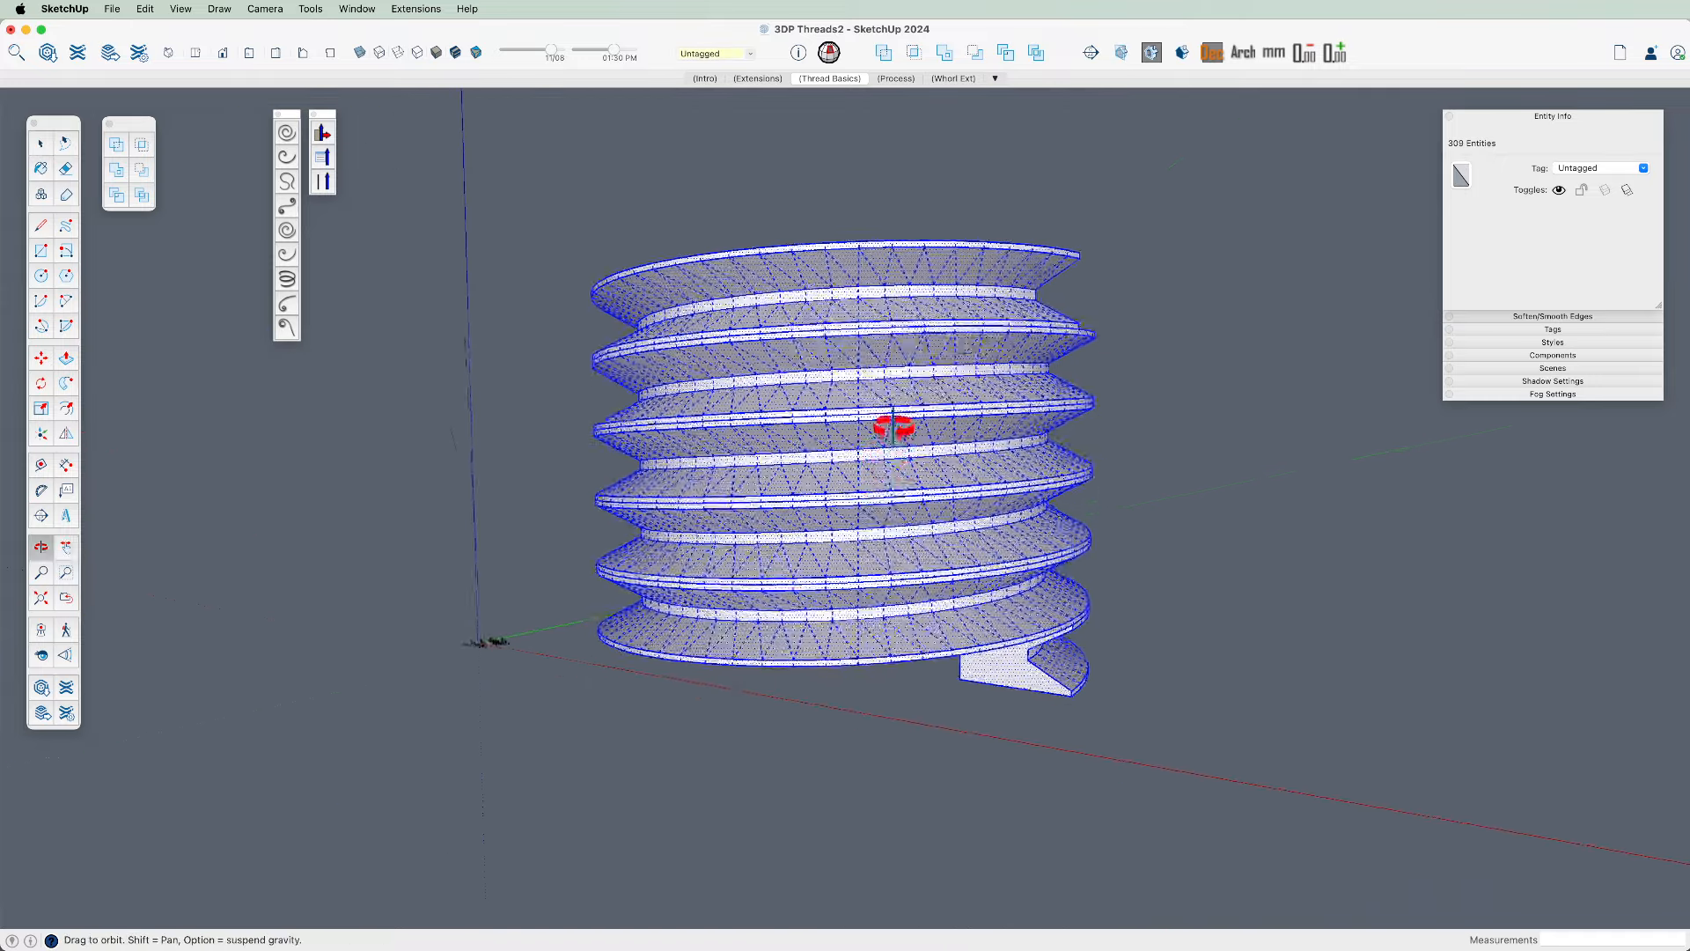
pyautogui.moveTo(893, 426); pyautogui.dragTo(865, 611, button='middle')
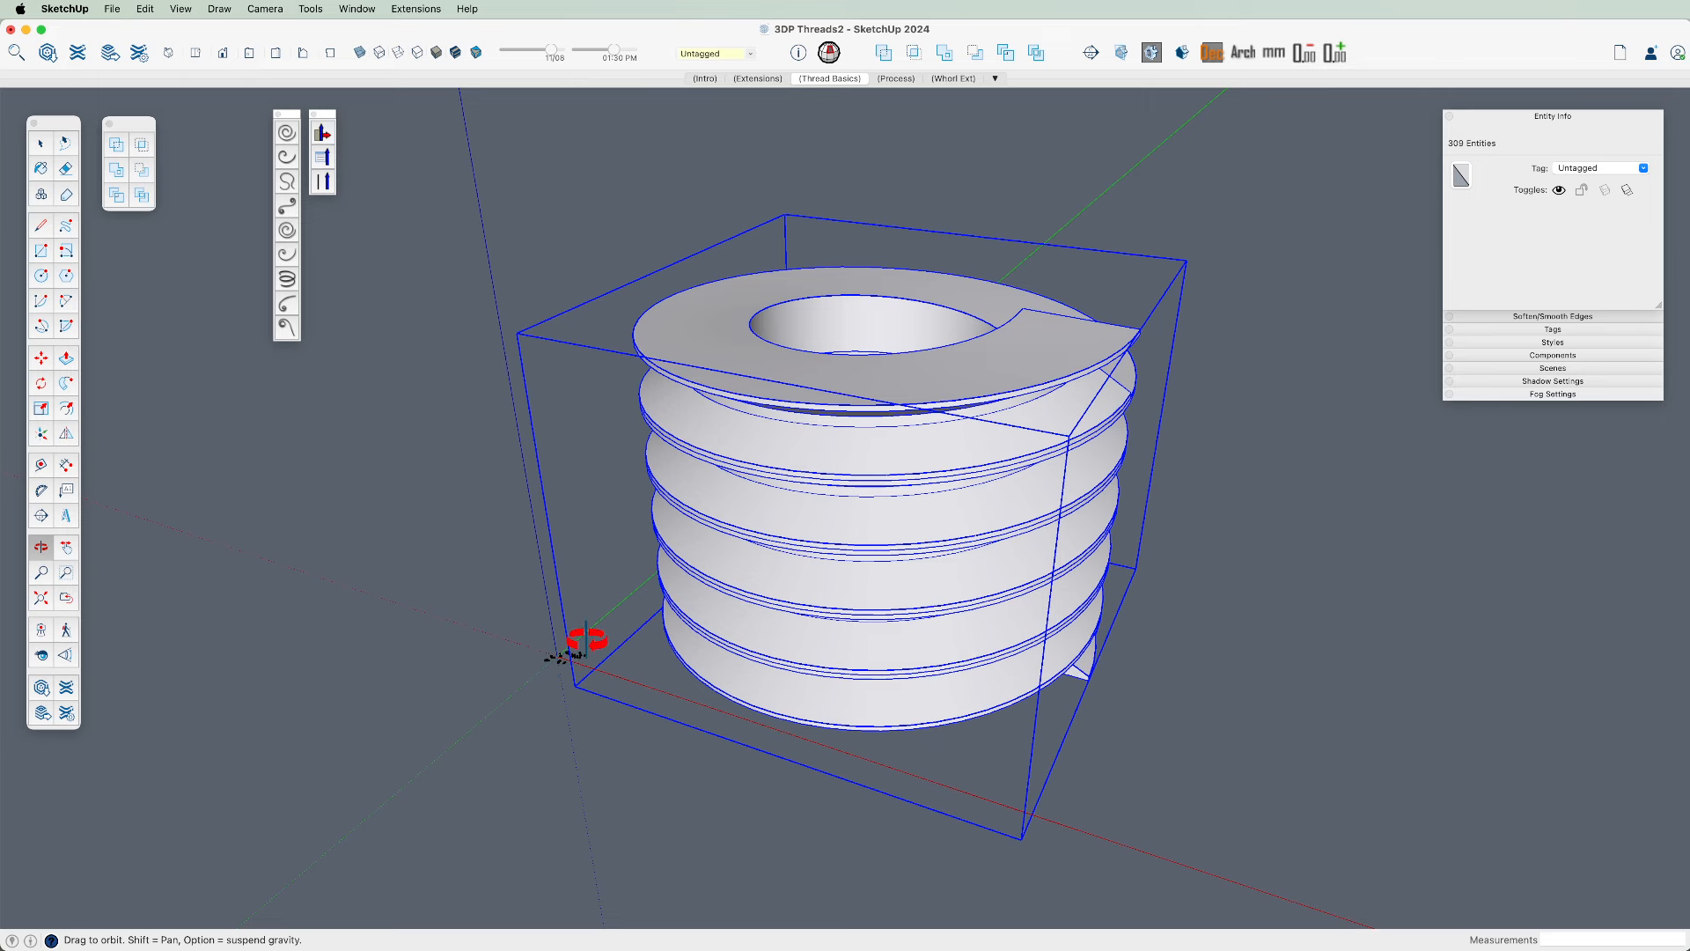
pyautogui.scroll(5, 568, 659)
pyautogui.scroll(-10, 568, 659)
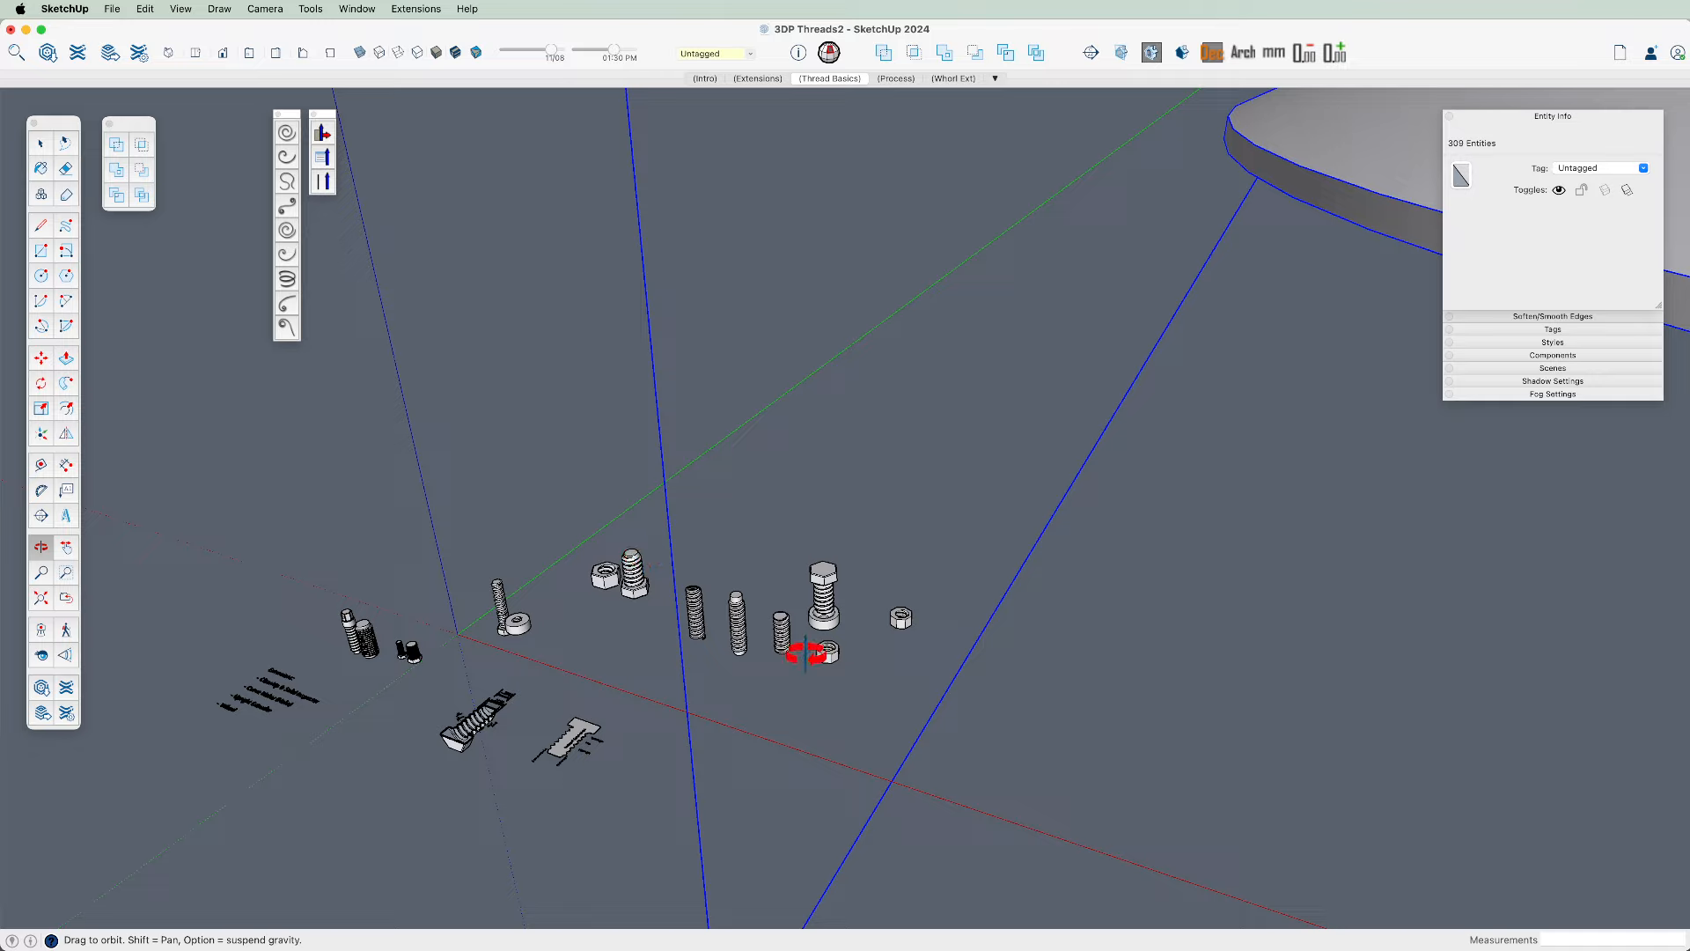
pyautogui.scroll(-10, 519, 625)
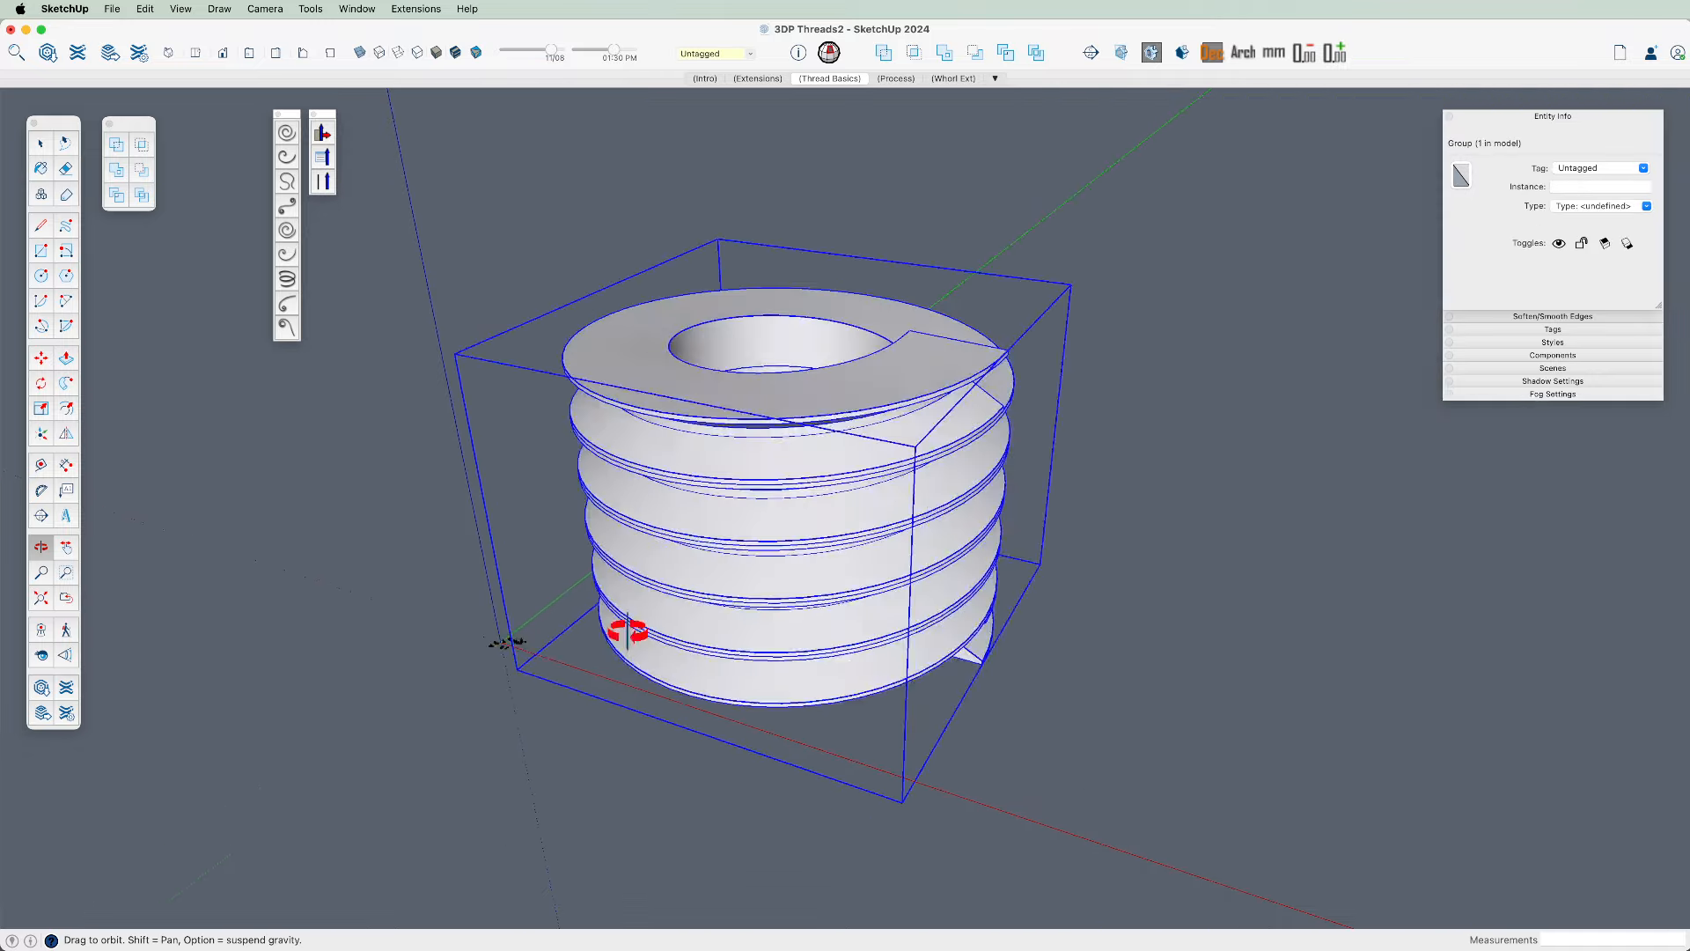
pyautogui.moveTo(890, 485); pyautogui.dragTo(895, 441)
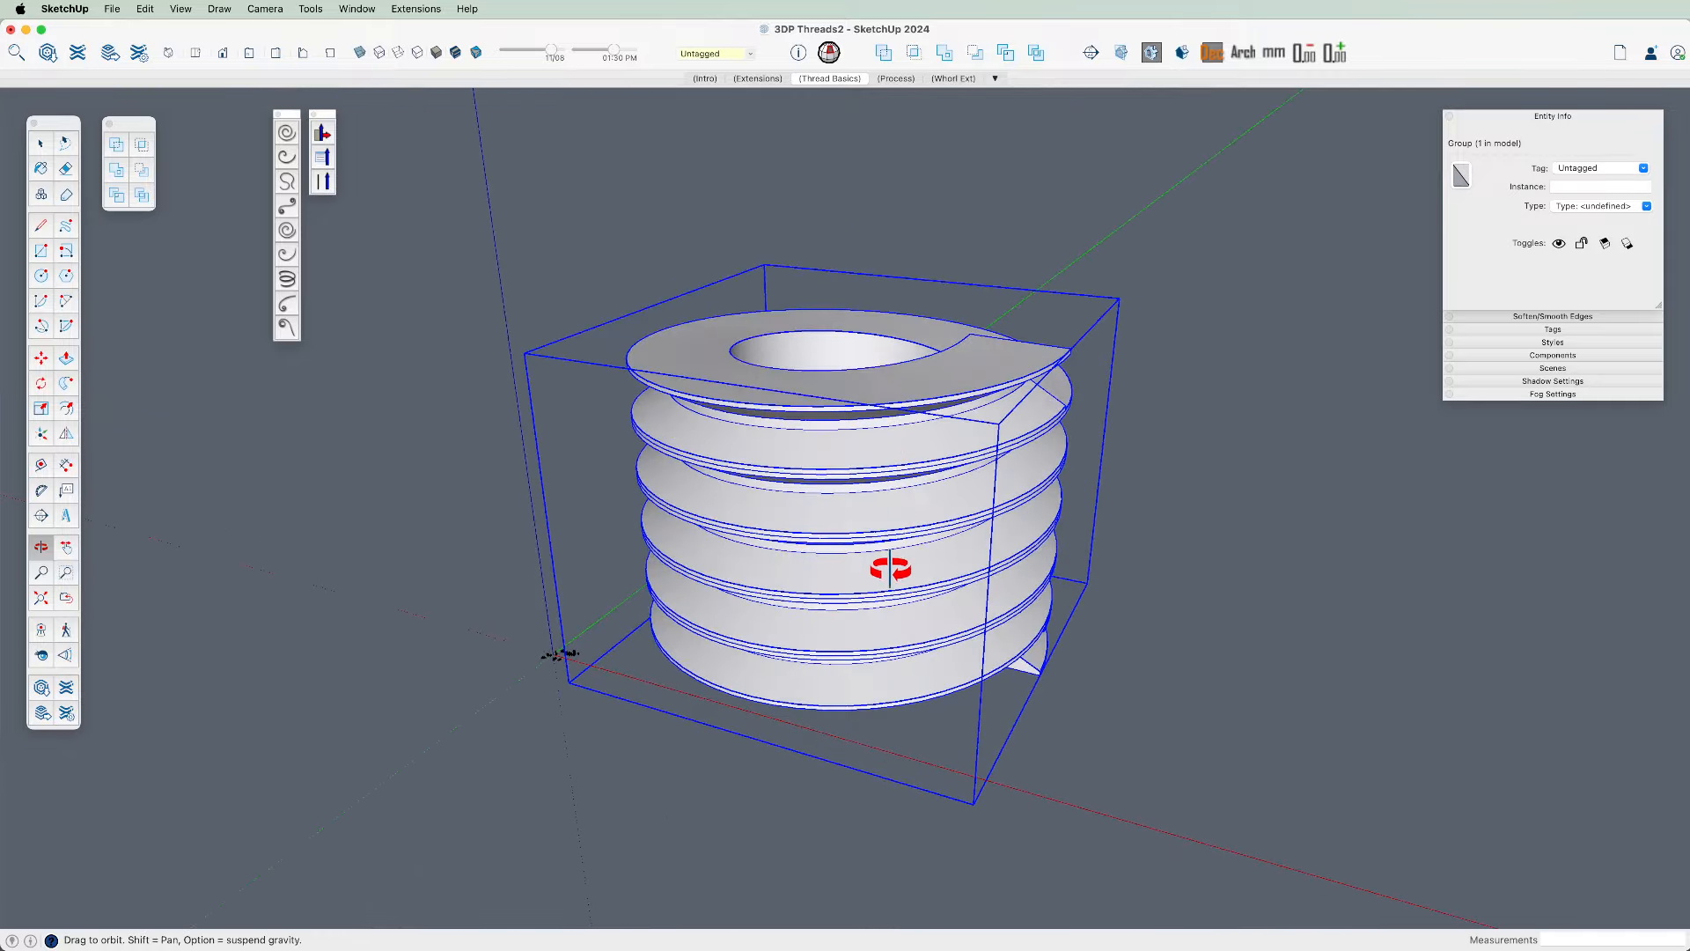
# Run a cleanup on the model and dismiss its statistics report
pyautogui.scroll(5, 863, 572)
pyautogui.moveTo(863, 584); pyautogui.dragTo(769, 634)
pyautogui.press('space')
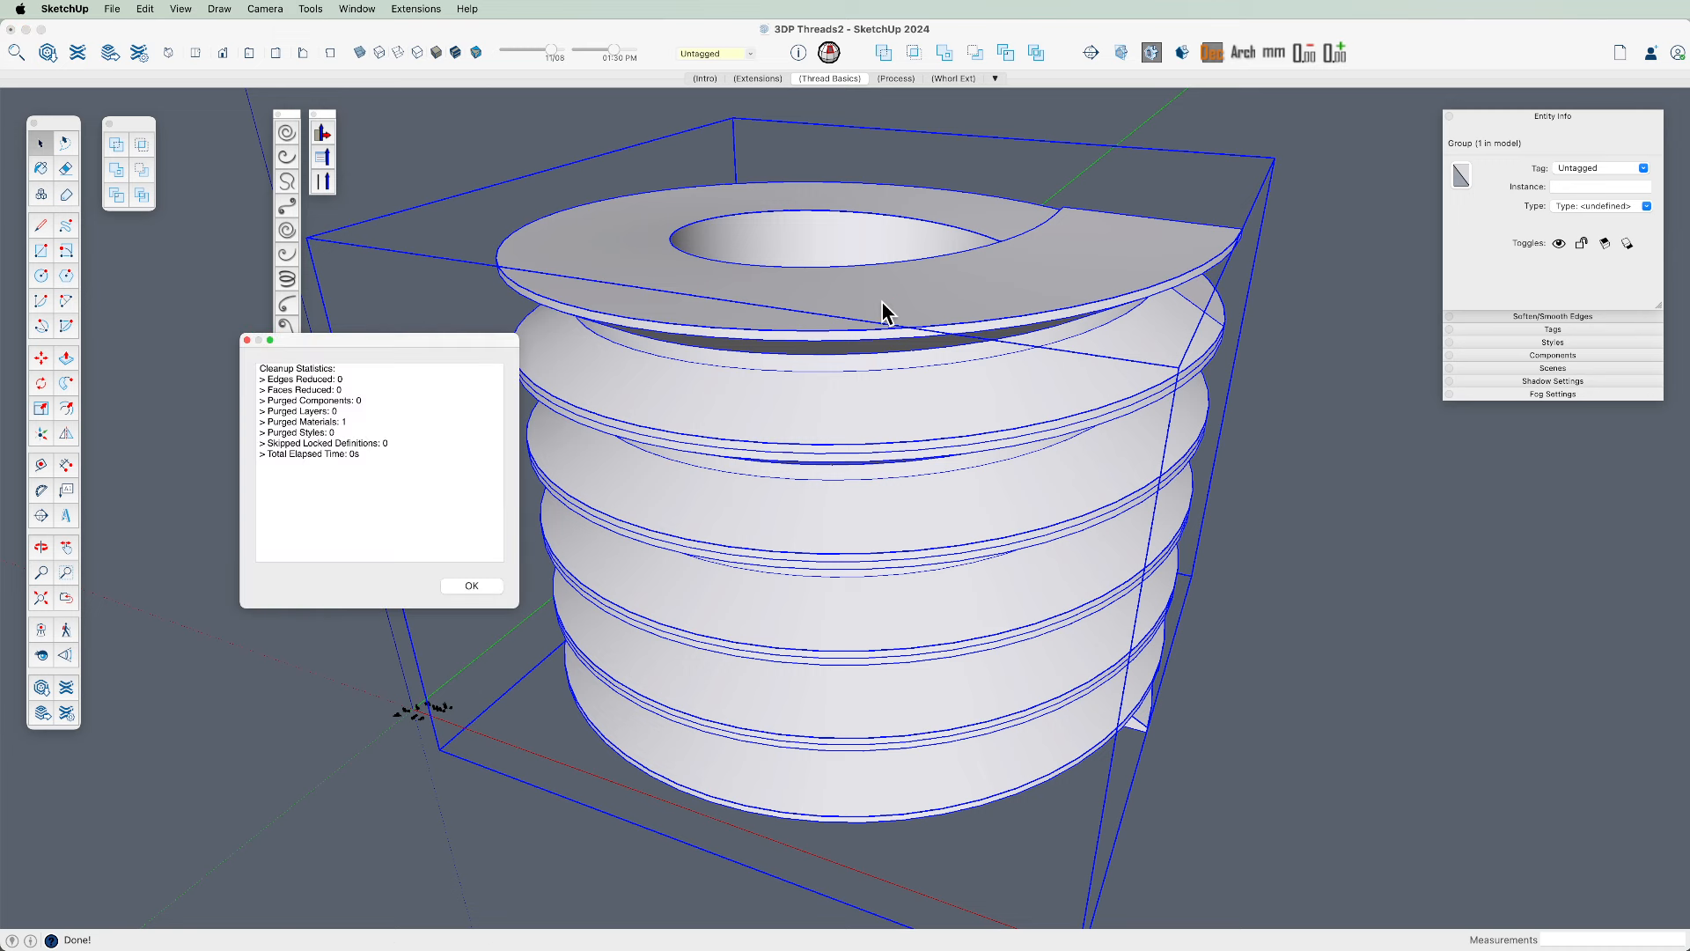
pyautogui.press('b')
pyautogui.click(490, 588)
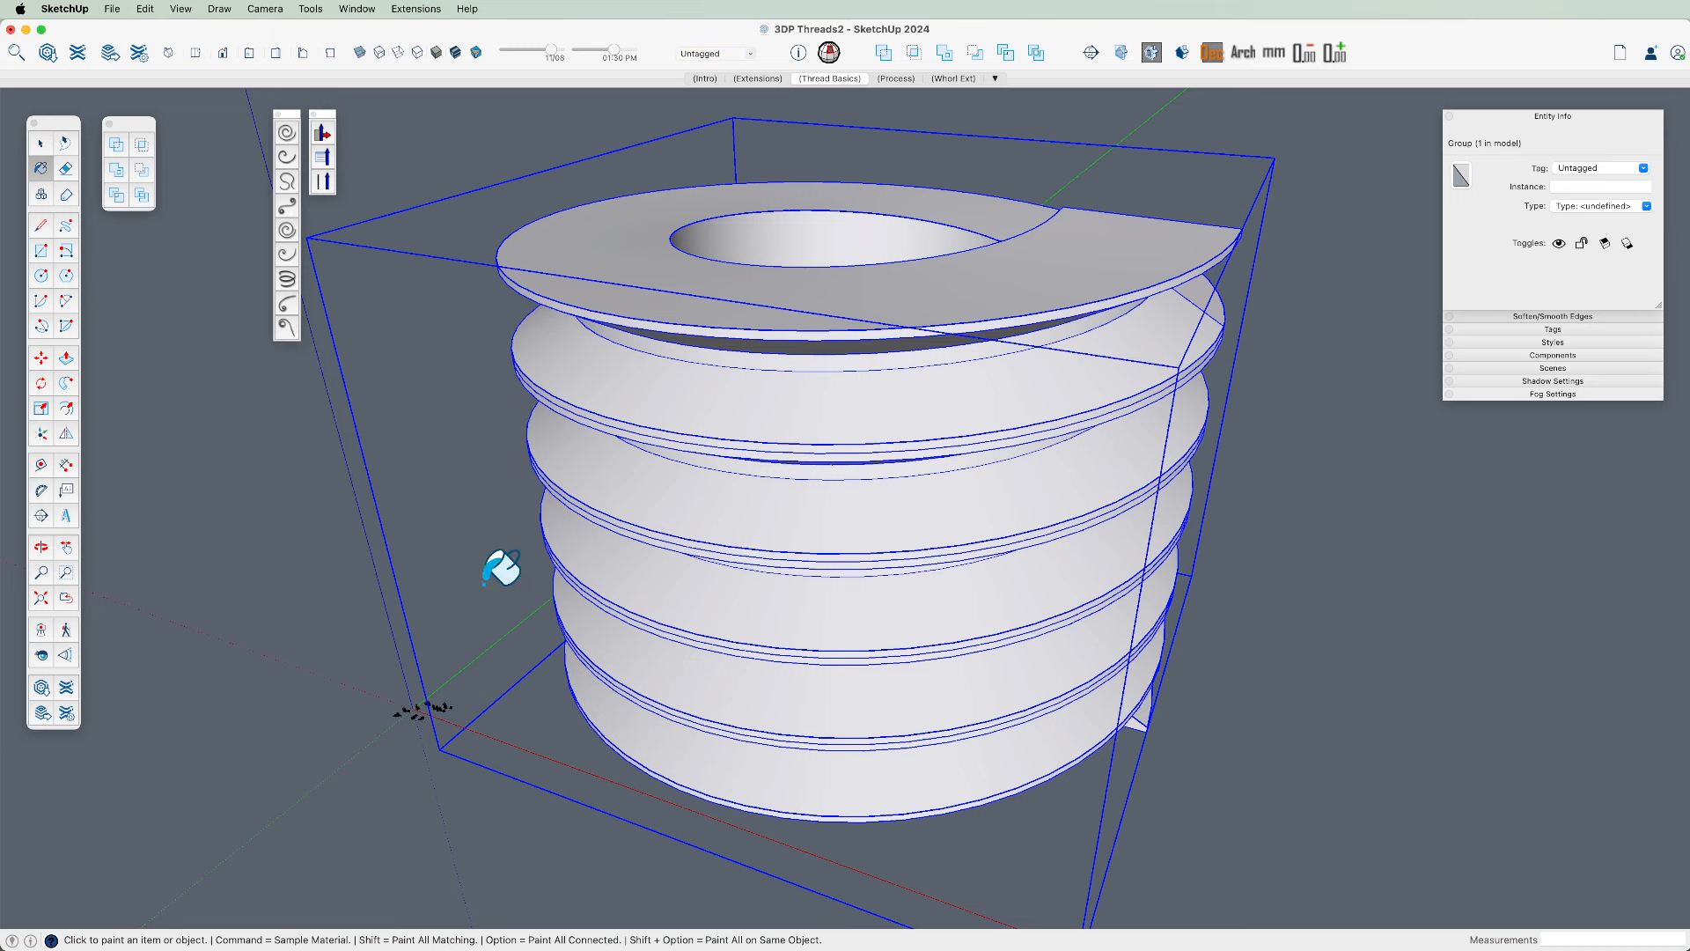
pyautogui.press('space')
# Open the thread group, examine its bore and upper end face, and close the group
pyautogui.doubleClick(1024, 443)
pyautogui.moveTo(1023, 443); pyautogui.dragTo(851, 487, button='middle')
pyautogui.scroll(10, 851, 487)
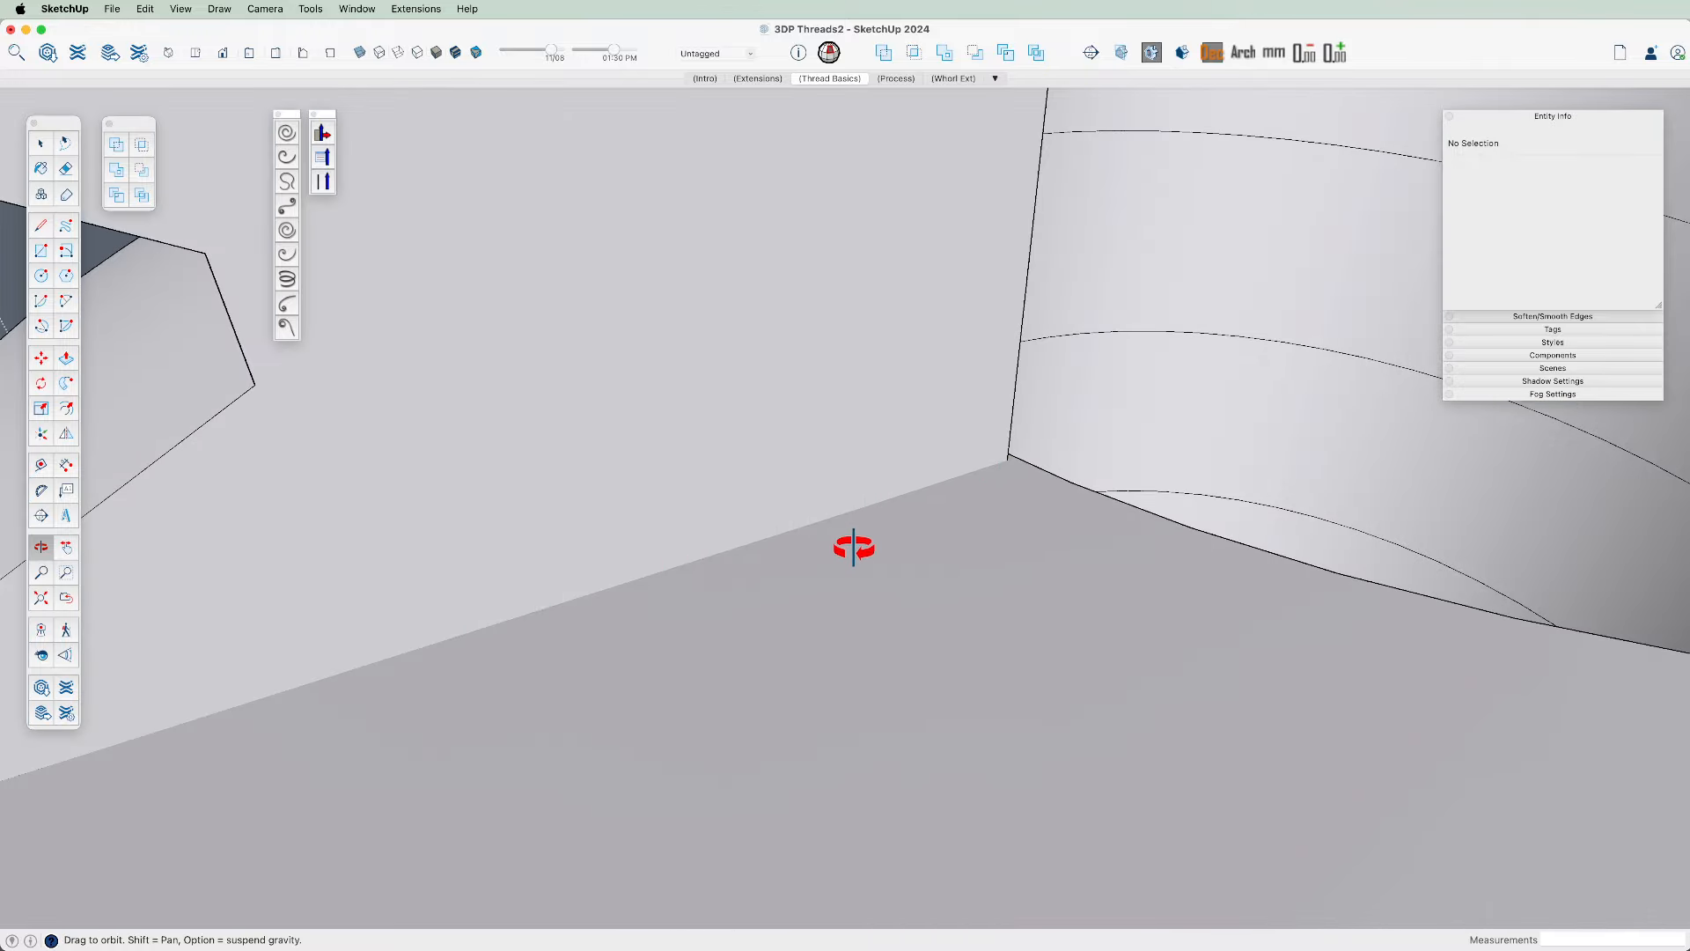
pyautogui.scroll(-10, 848, 547)
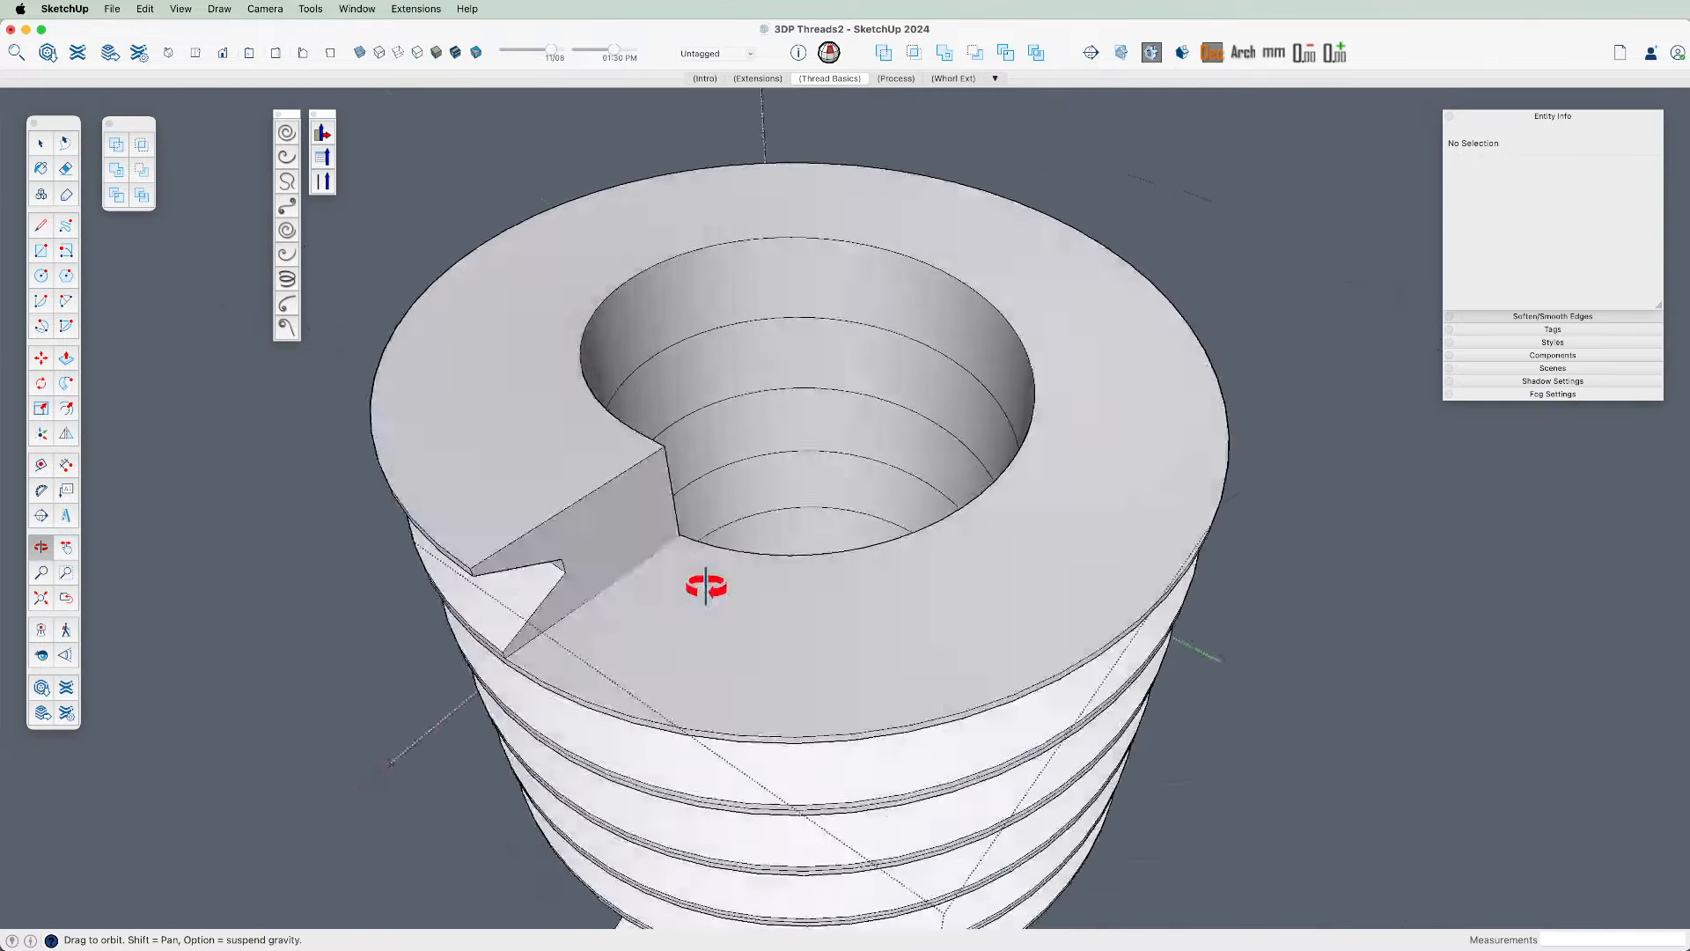
pyautogui.moveTo(706, 586); pyautogui.dragTo(975, 440, button='middle')
pyautogui.scroll(-5, 1027, 668)
pyautogui.keyDown('shift'); pyautogui.moveTo(969, 616); pyautogui.dragTo(959, 467, button='middle'); pyautogui.keyUp('shift')
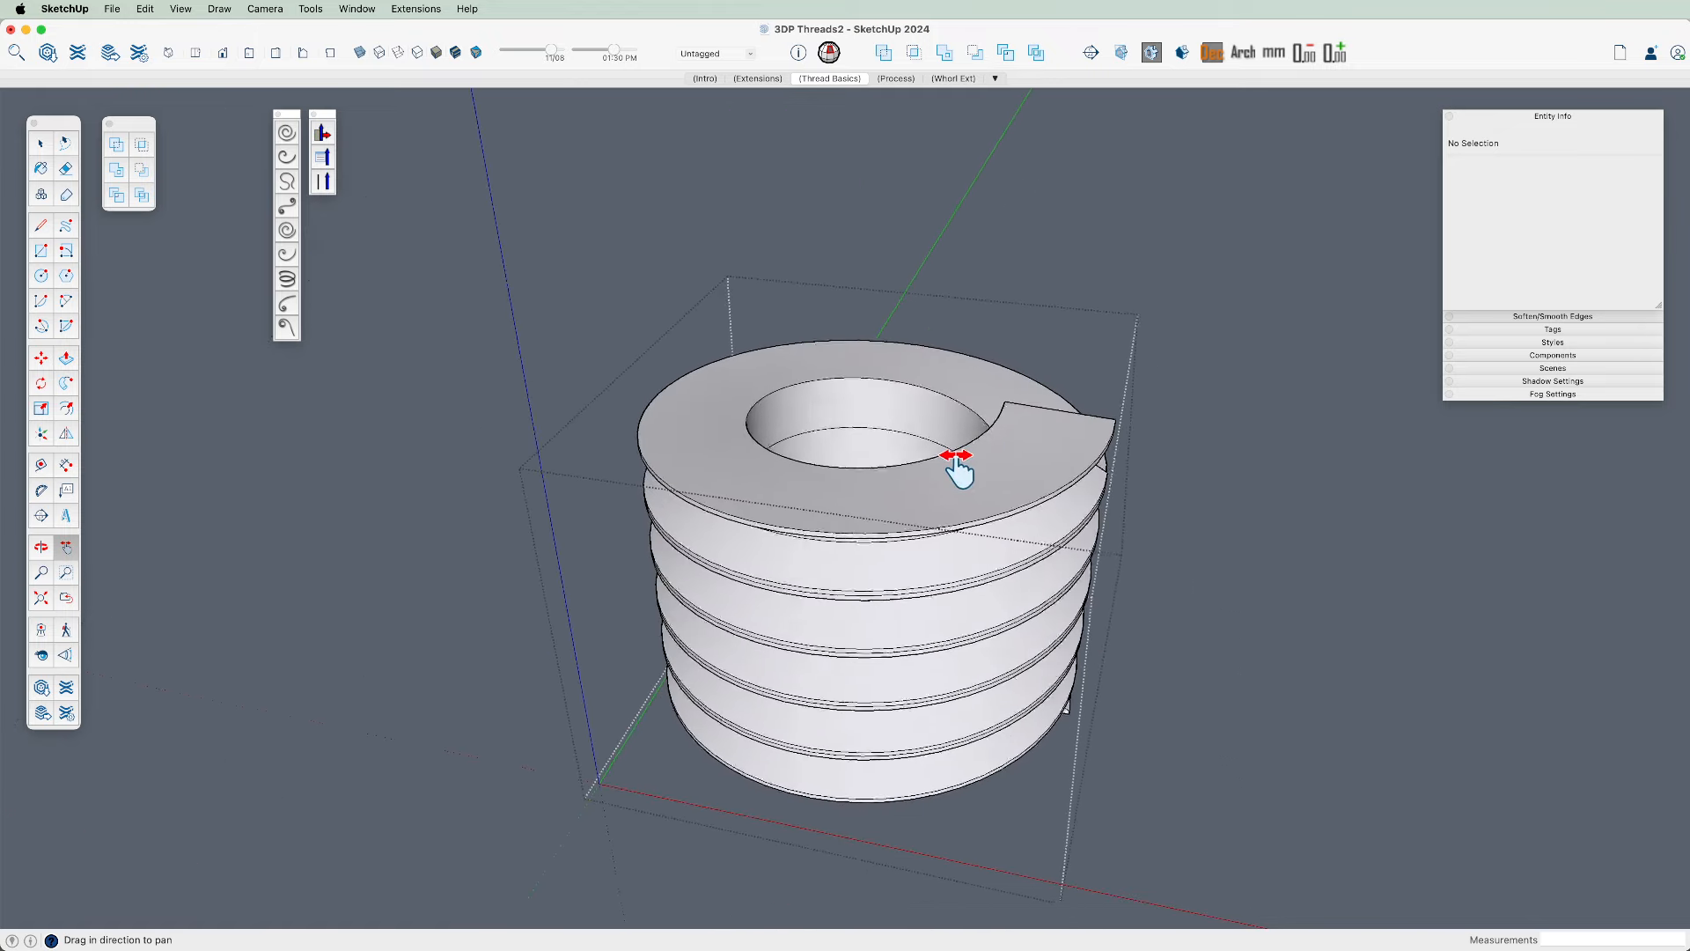
pyautogui.scroll(3, 943, 530)
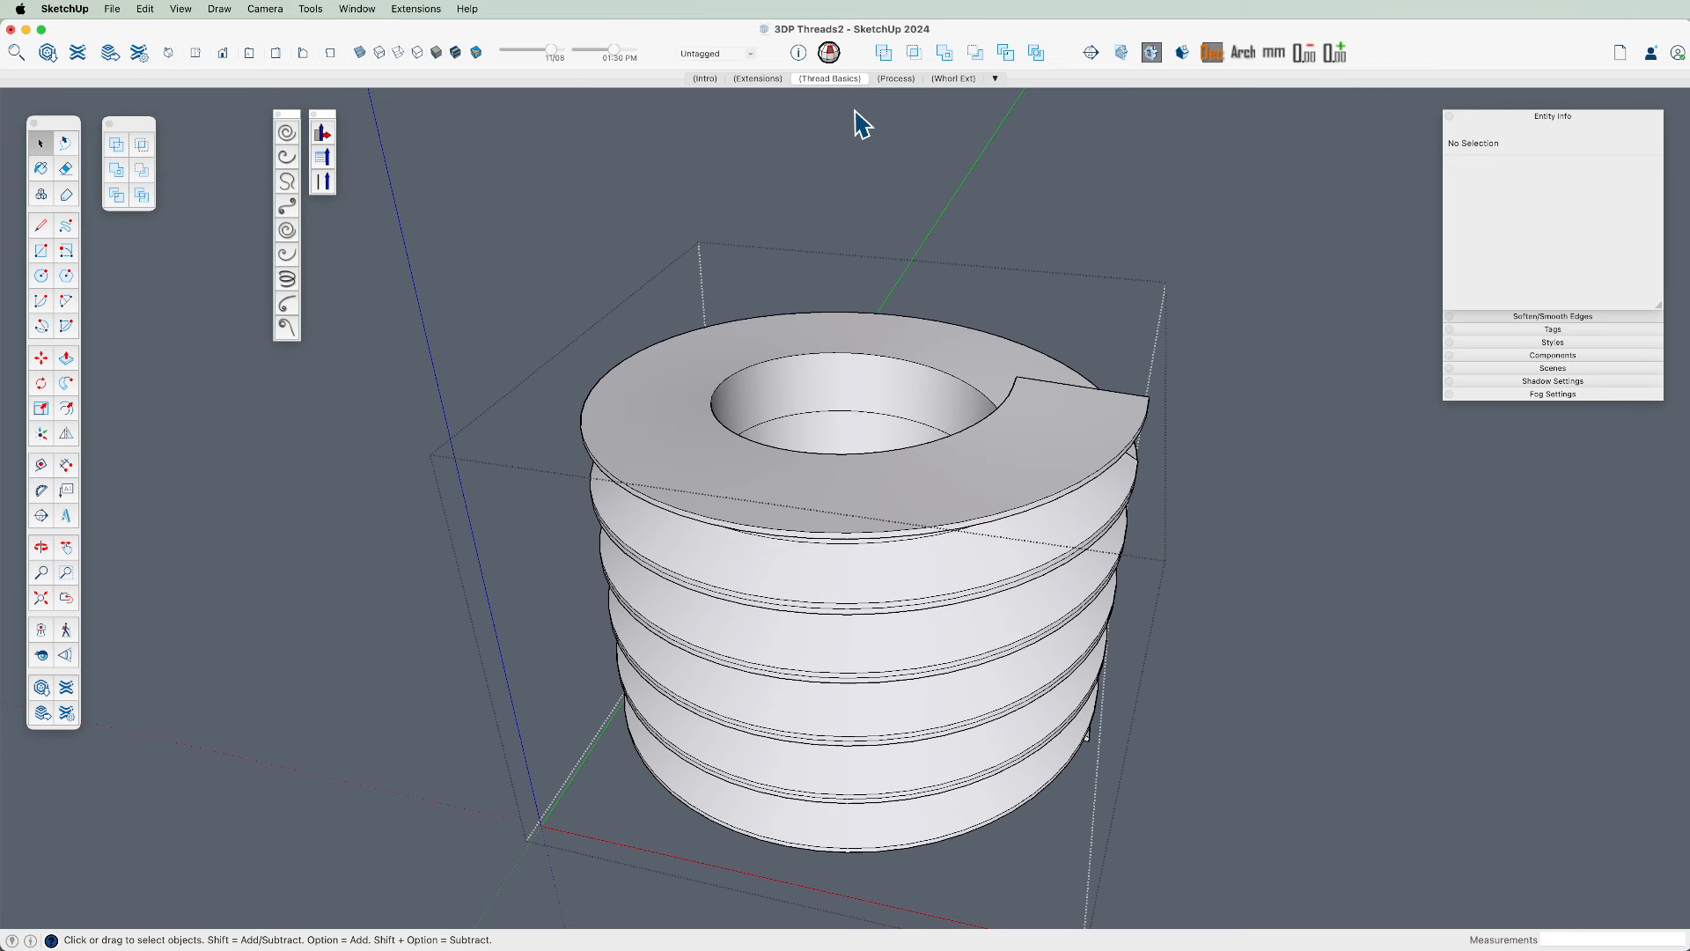
pyautogui.click(946, 369)
pyautogui.click(1291, 330)
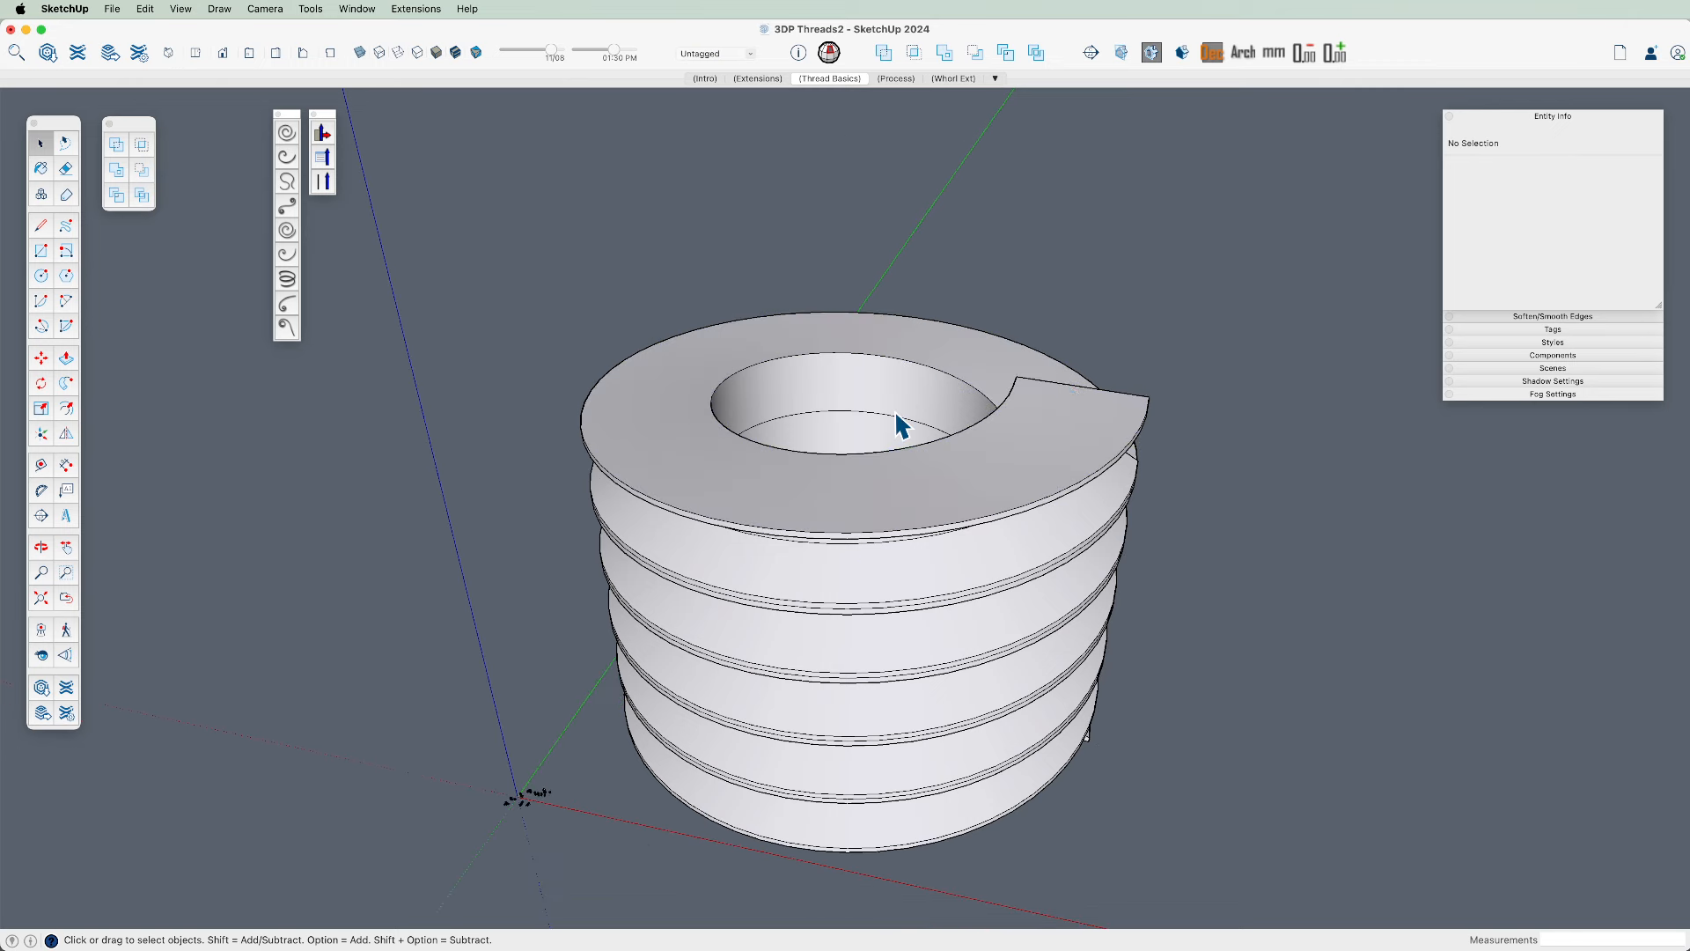
# Turn on X-ray for the thread group, fix its internal faces with Solid Inspector, and close the inspector
pyautogui.click(895, 410)
pyautogui.press('x')
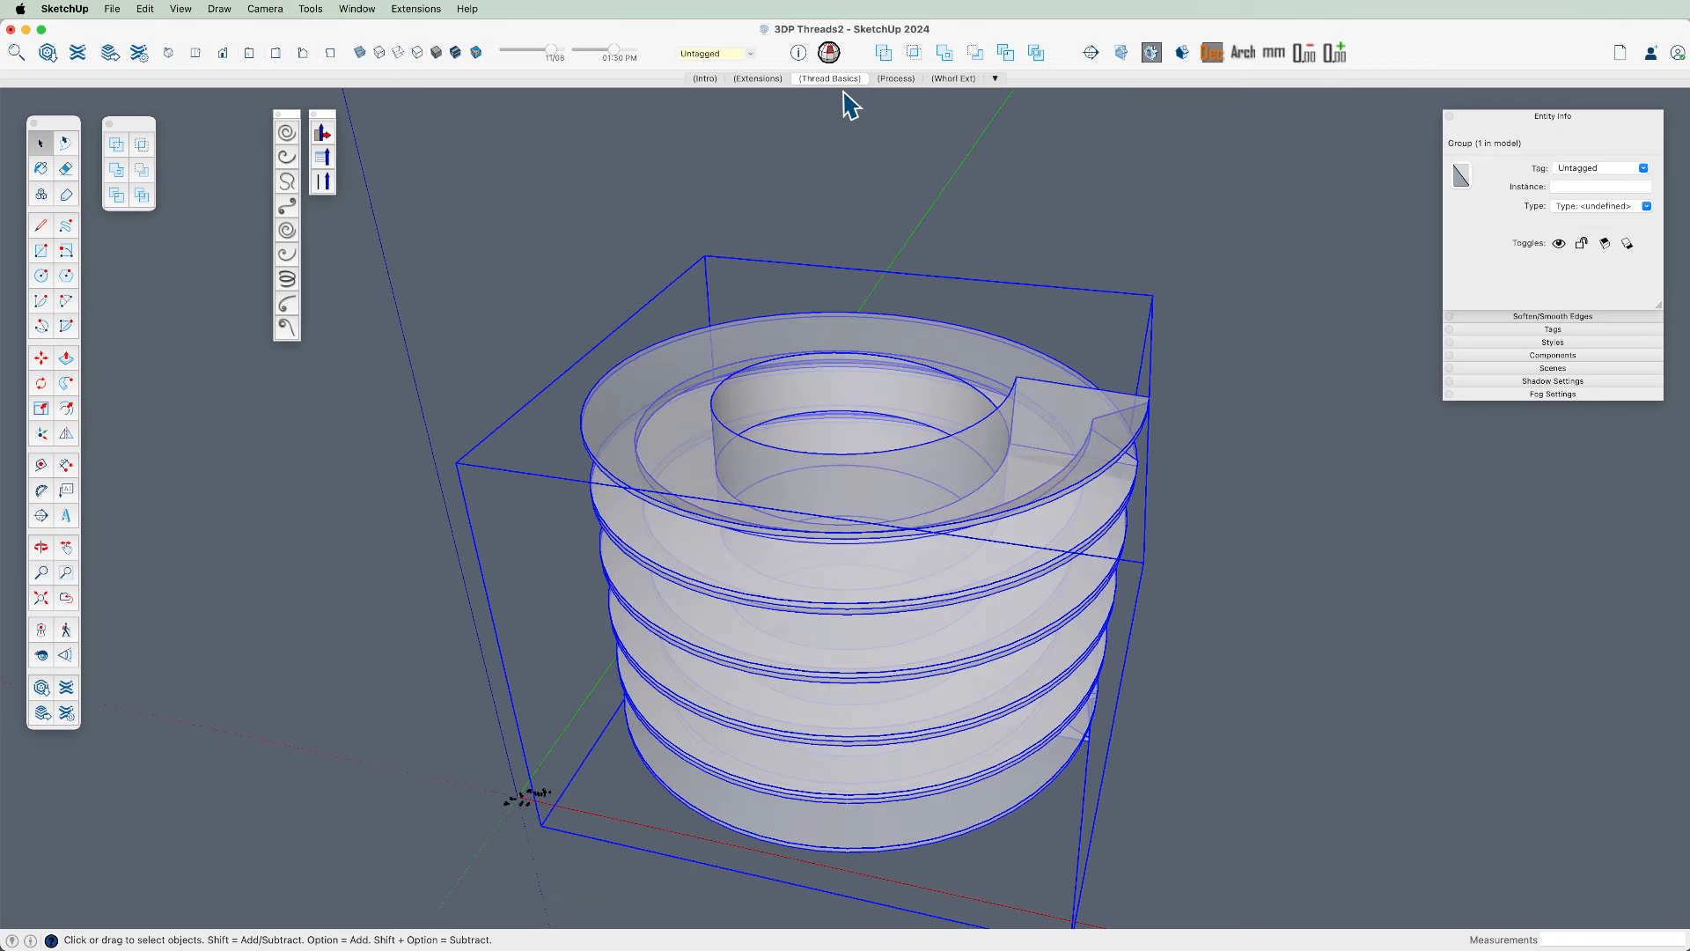
pyautogui.click(830, 53)
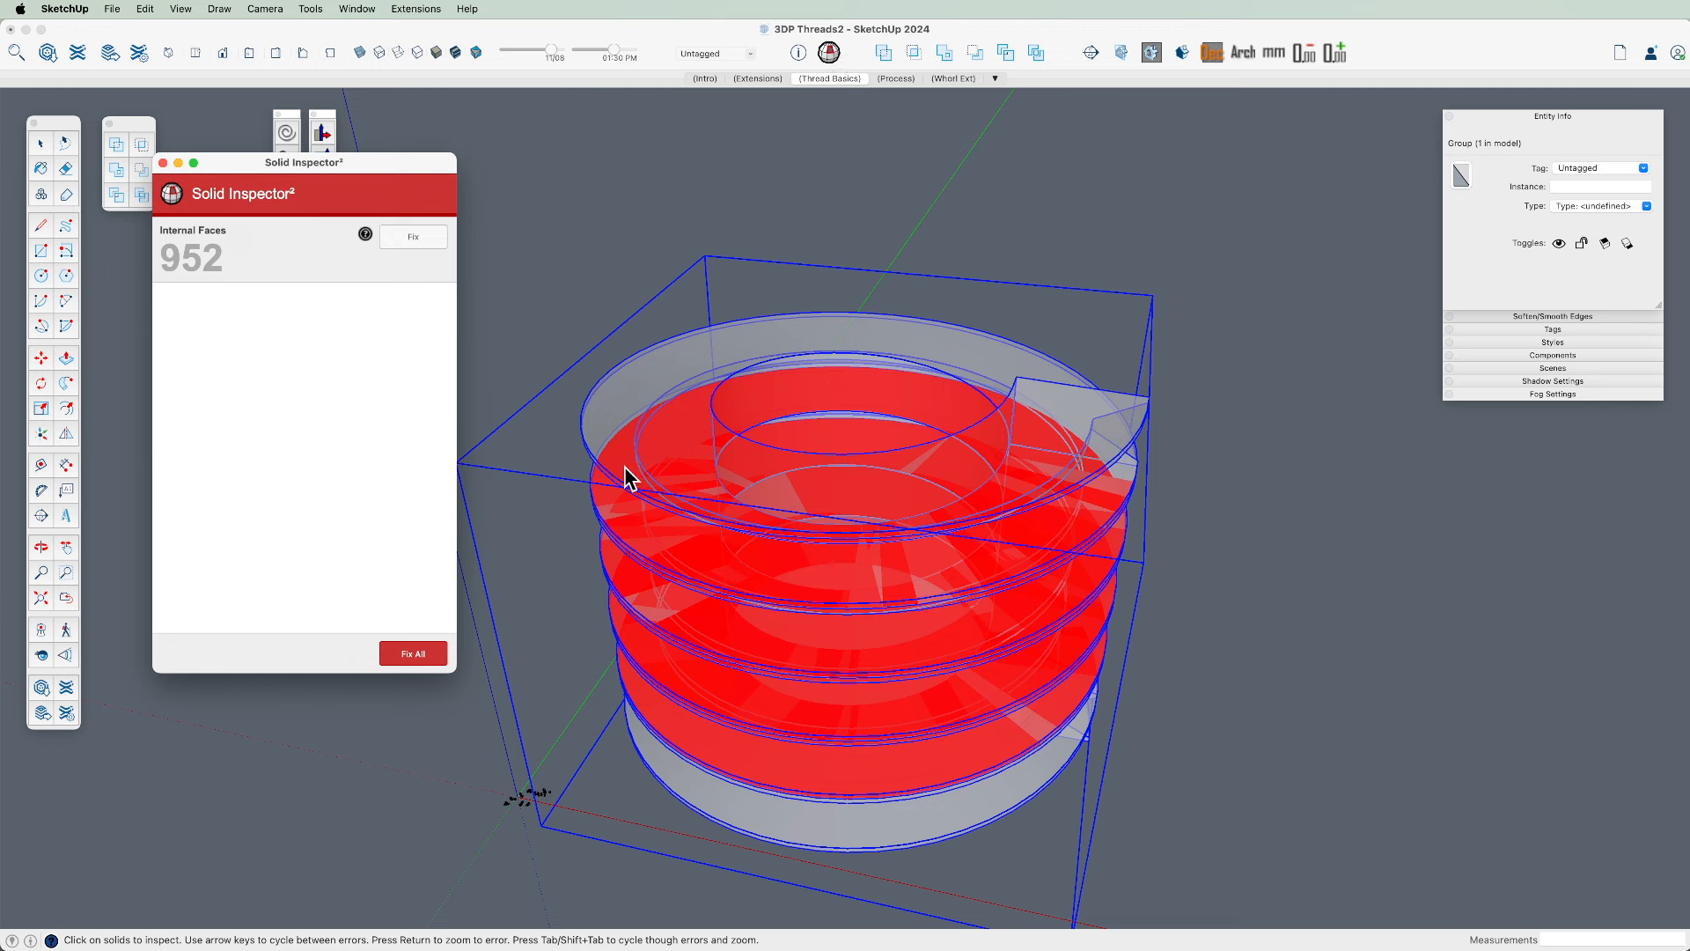
pyautogui.click(416, 237)
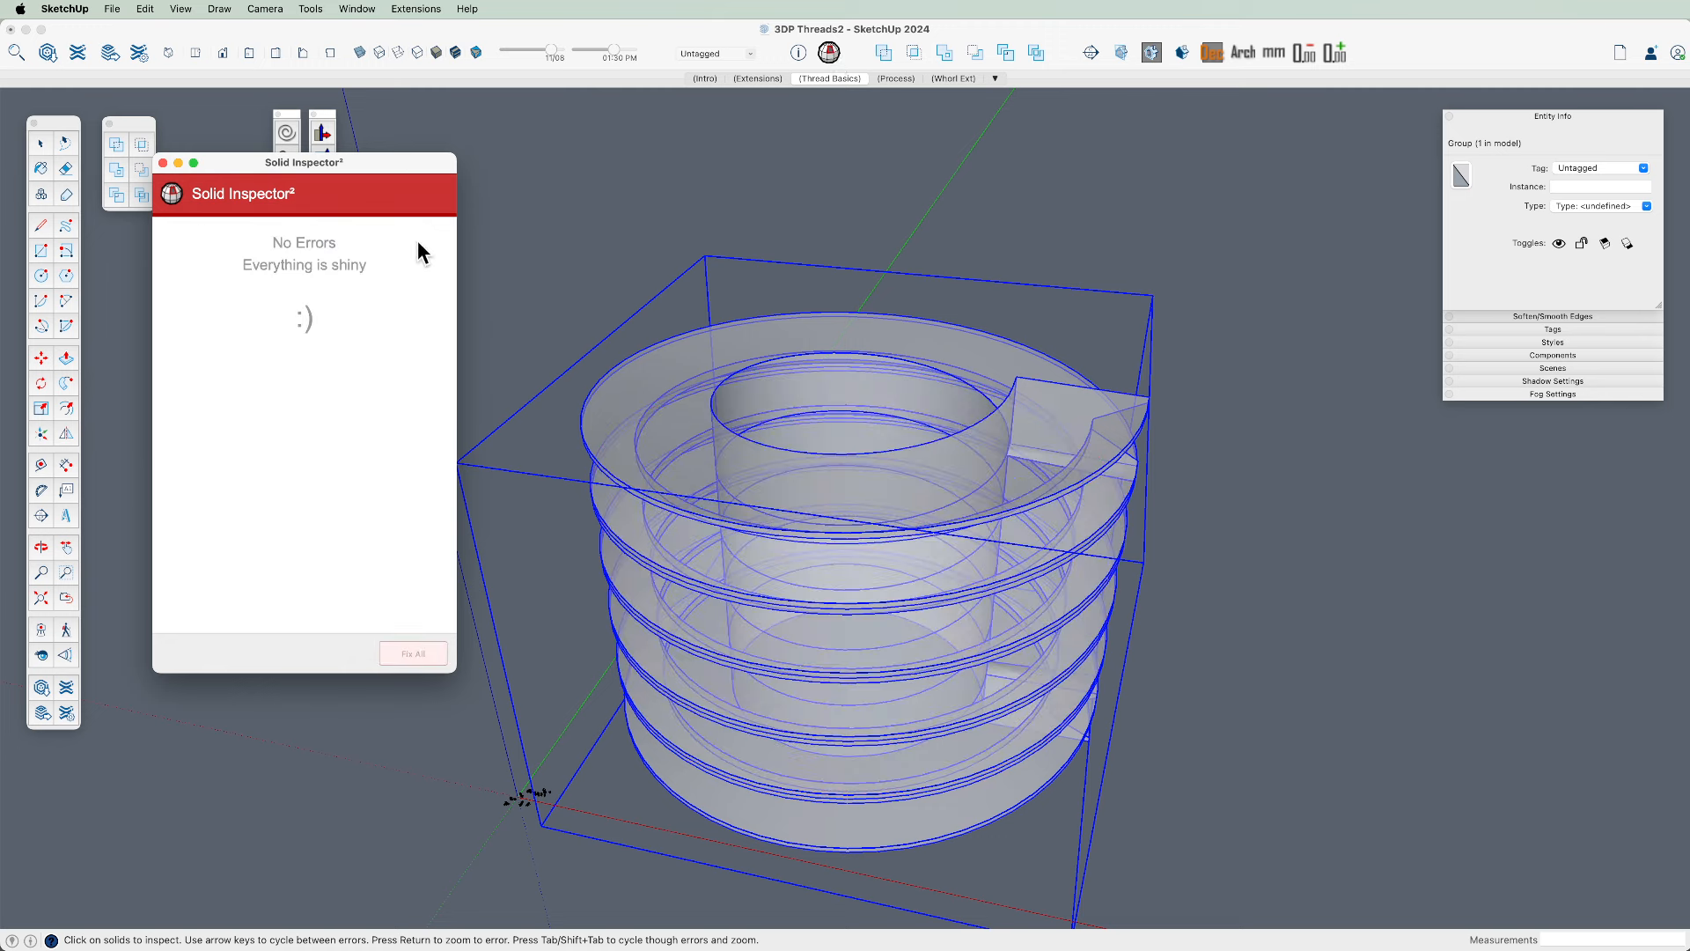
pyautogui.click(163, 164)
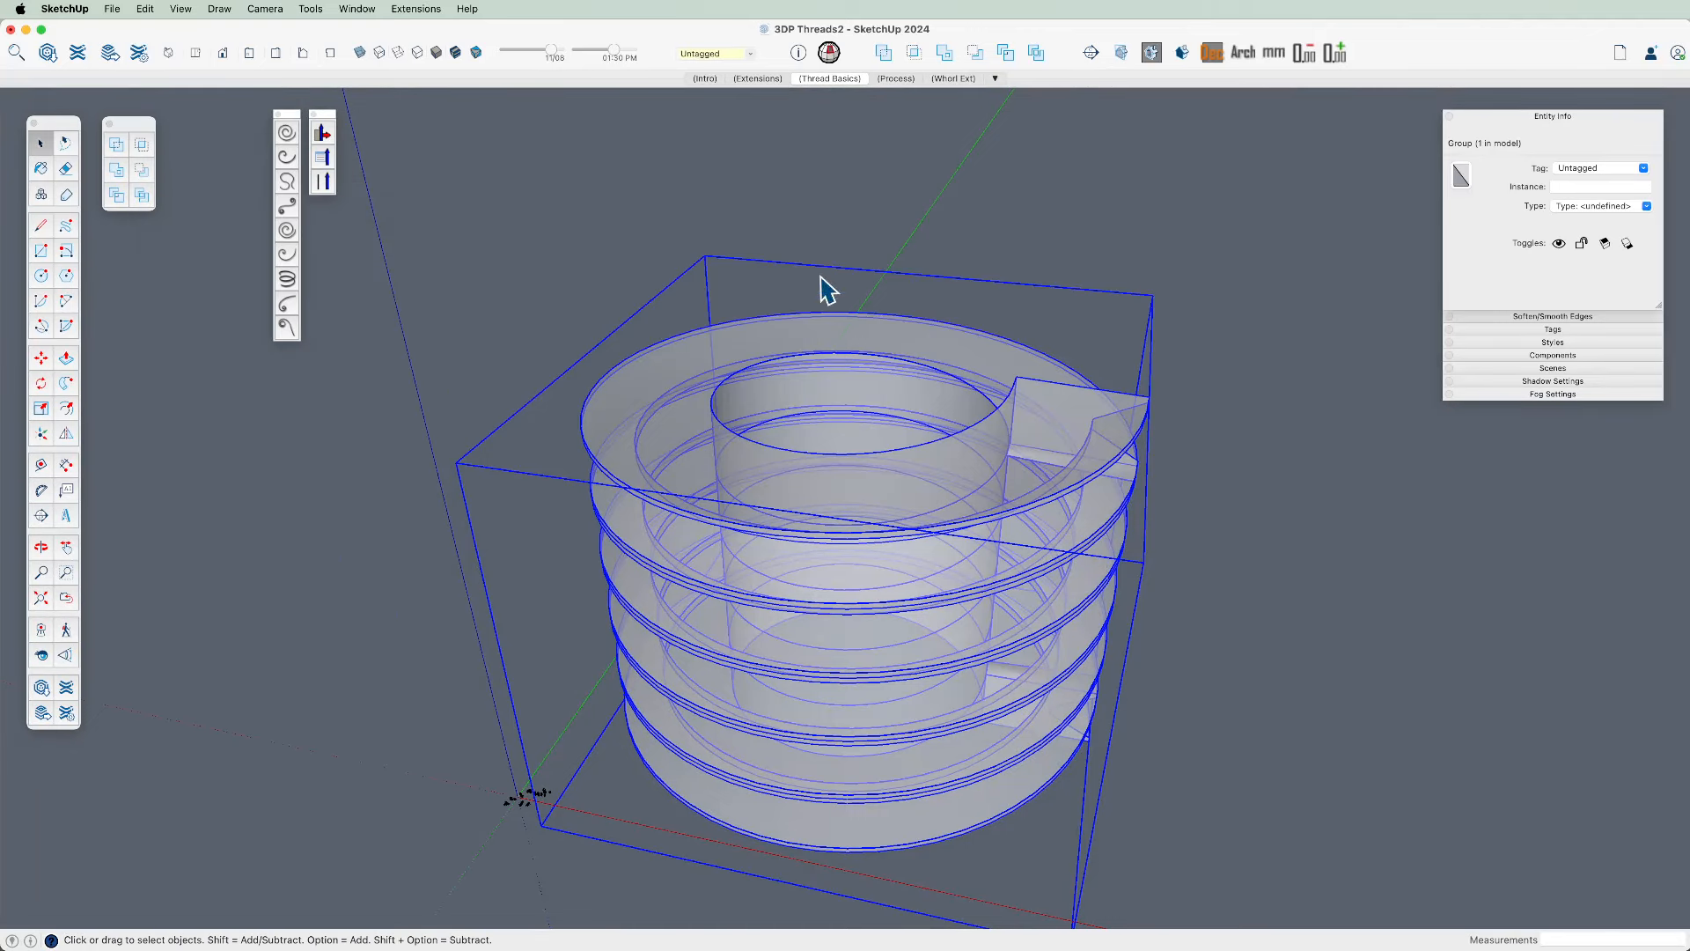
# Recheck the thread group with Solid Inspector and examine its overlapping walls near the upper end
pyautogui.click(830, 53)
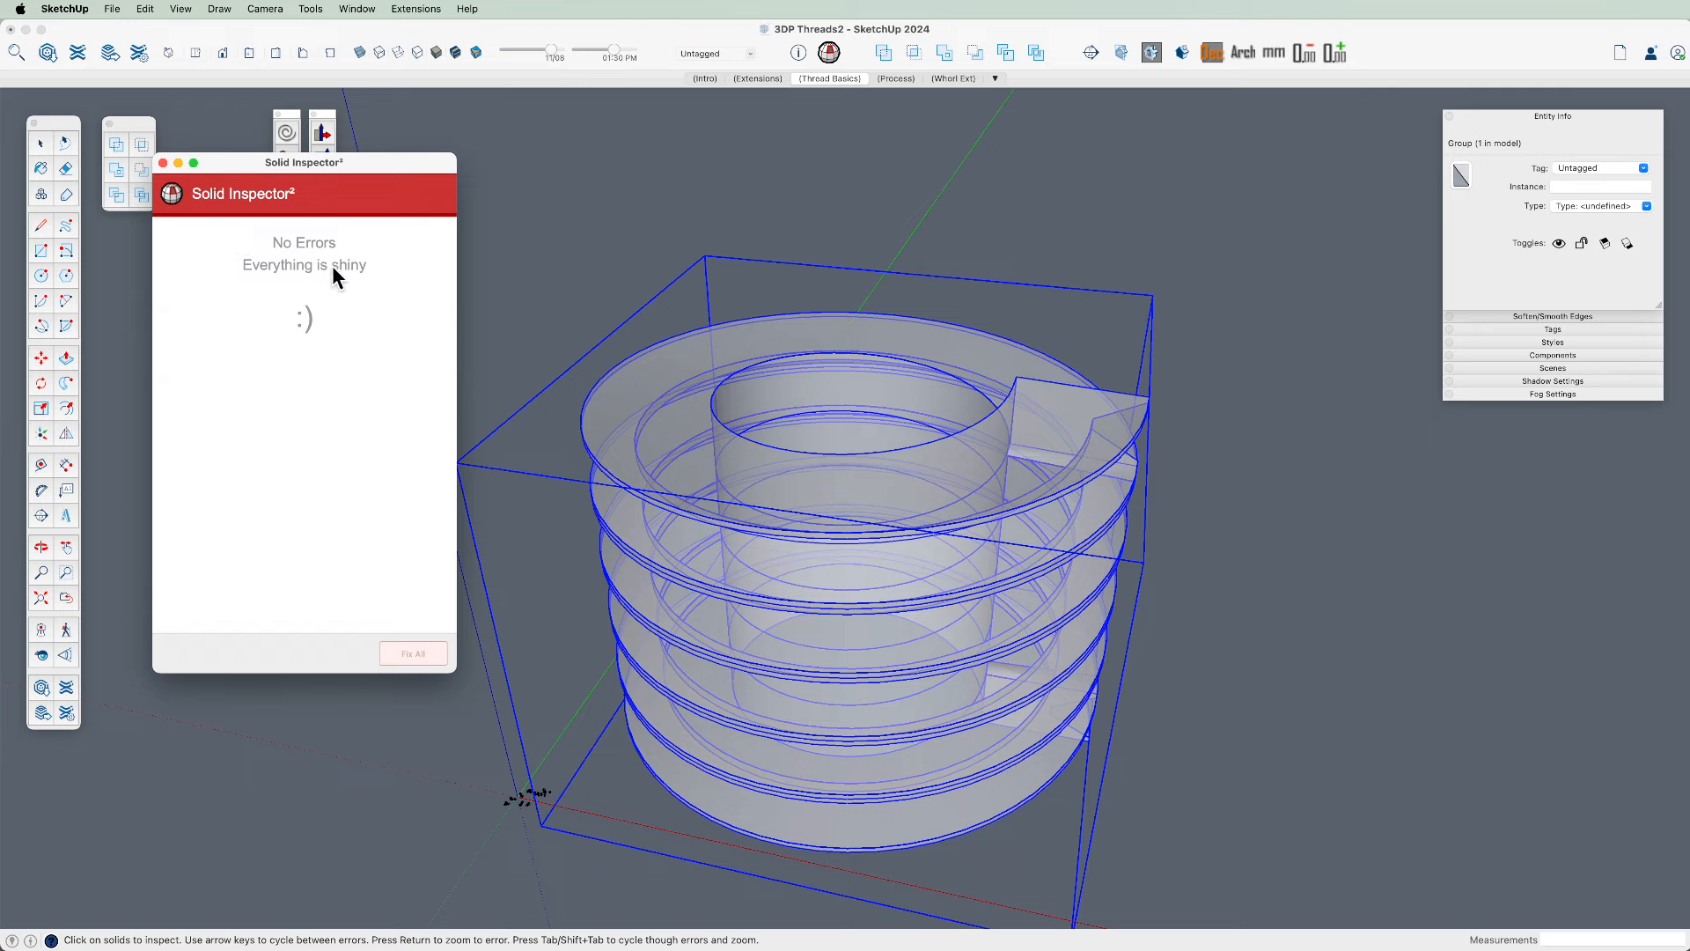
pyautogui.click(694, 429)
pyautogui.press('o')
pyautogui.moveTo(1226, 528); pyautogui.dragTo(922, 606)
pyautogui.scroll(5, 1072, 598)
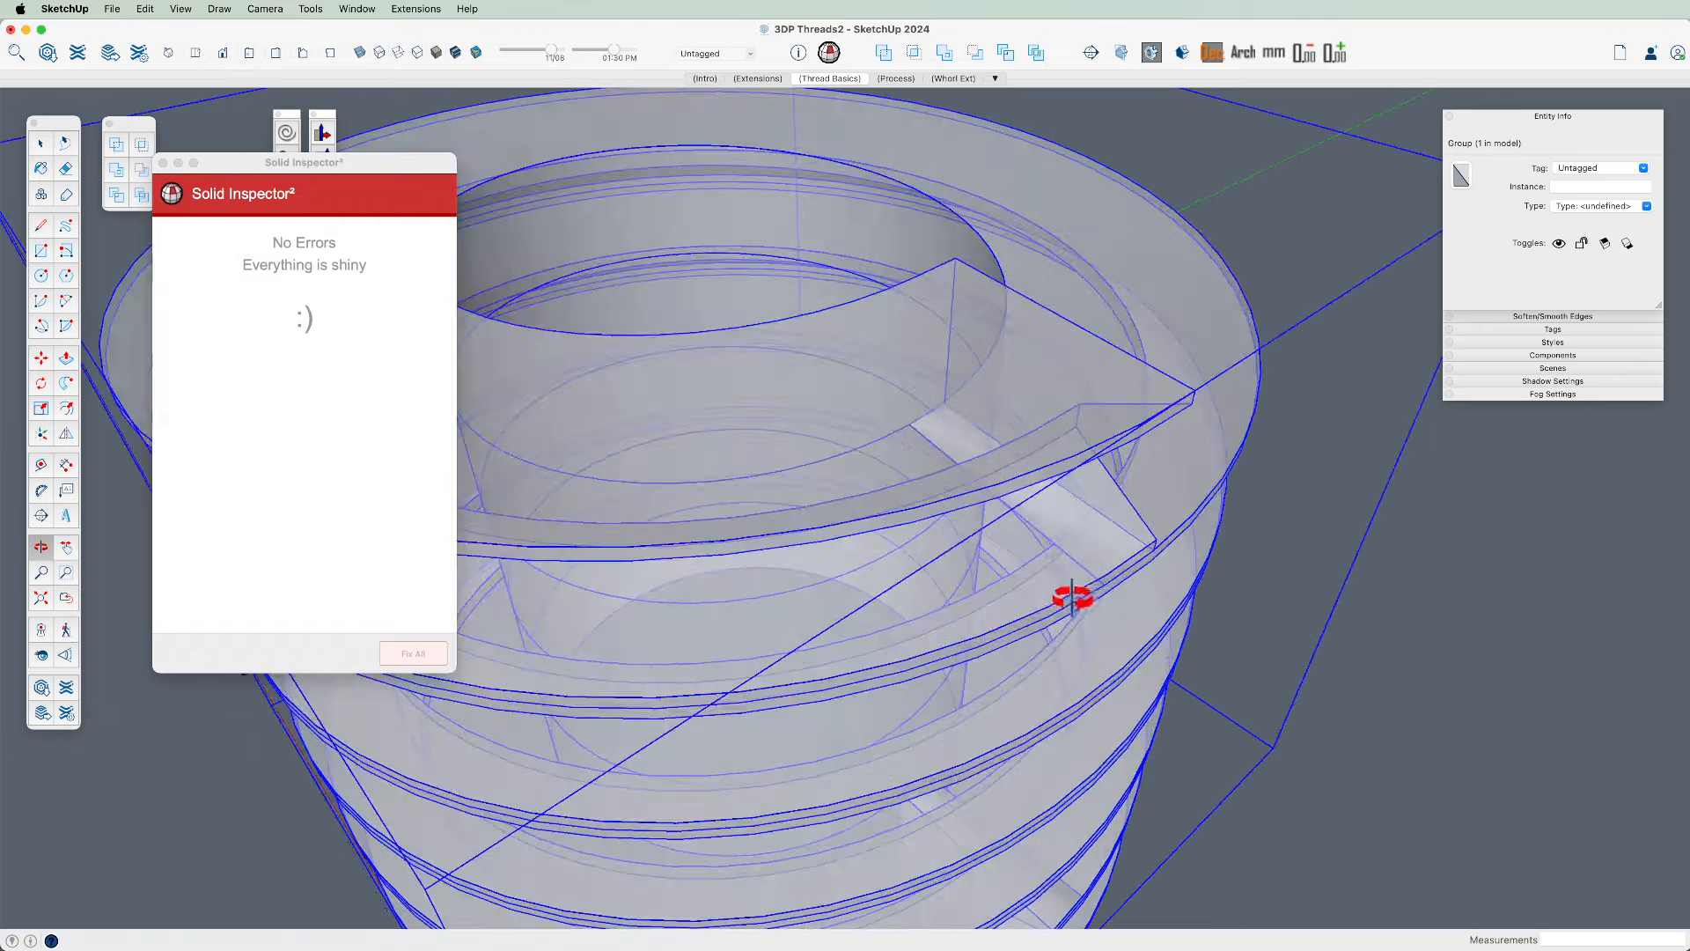
pyautogui.scroll(3, 1069, 547)
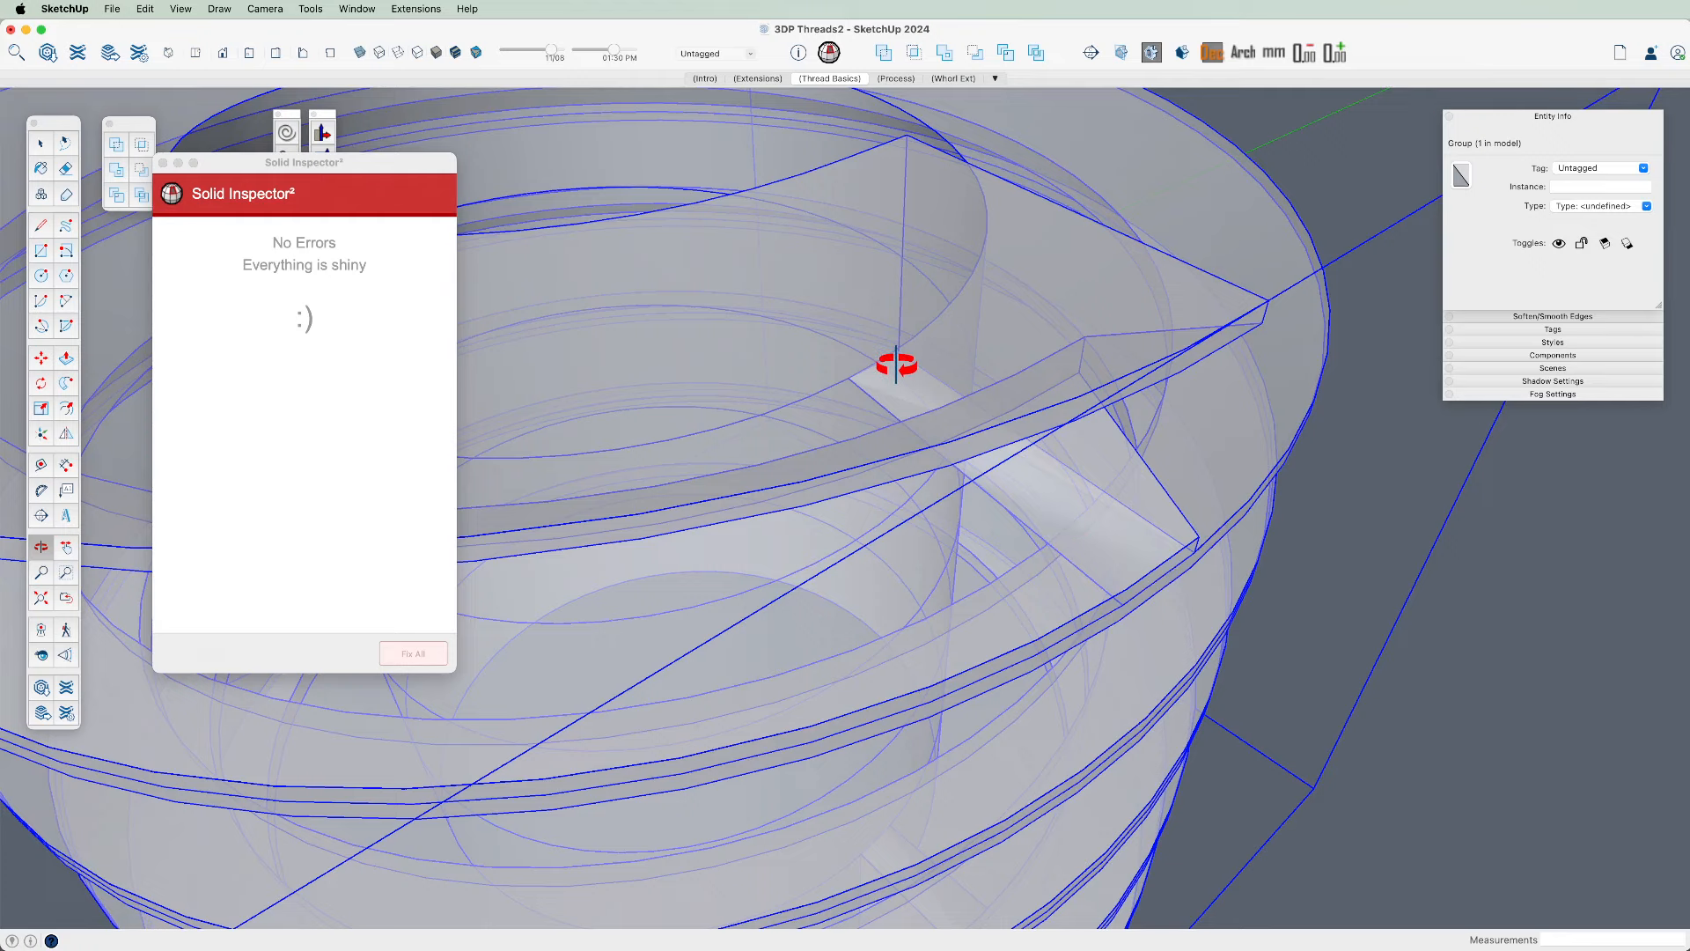
pyautogui.scroll(5, 896, 363)
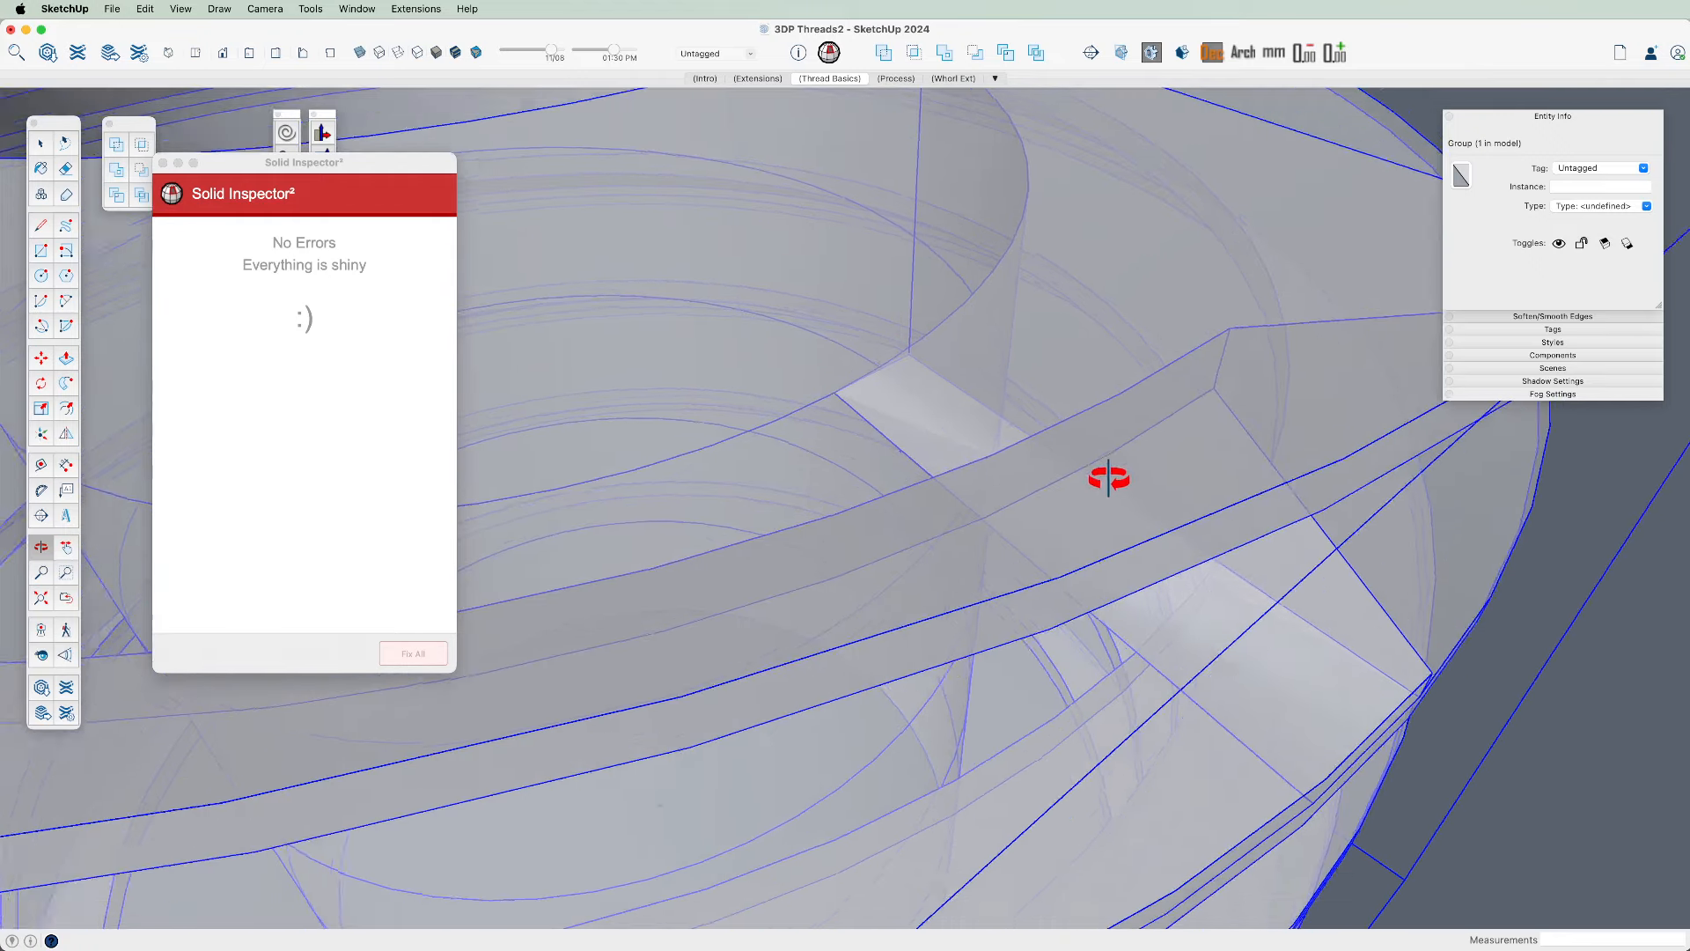
pyautogui.scroll(-10, 1075, 478)
pyautogui.keyDown('shift'); pyautogui.moveTo(845, 546); pyautogui.dragTo(659, 480); pyautogui.keyUp('shift')
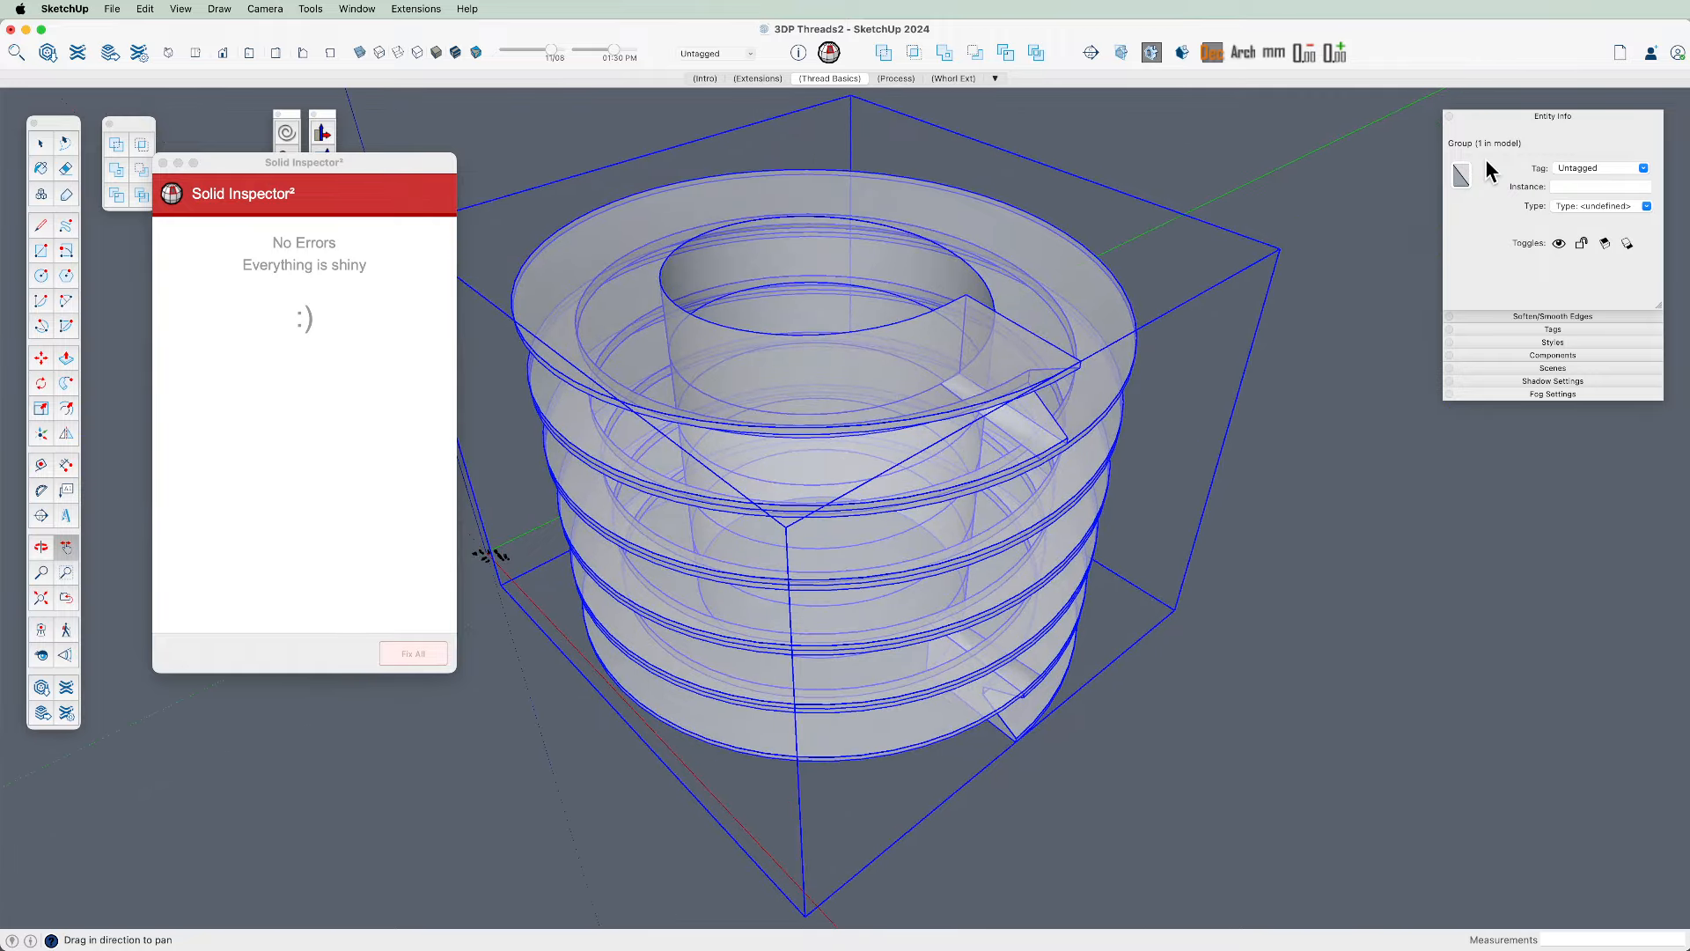
pyautogui.click(164, 162)
# Deselect the thread group and draw a circle of about 263.6 inches radius around its bore, centred on the thread axis
pyautogui.press('space')
pyautogui.click(556, 764)
pyautogui.moveTo(718, 563); pyautogui.dragTo(797, 799, button='middle')
pyautogui.press('c')
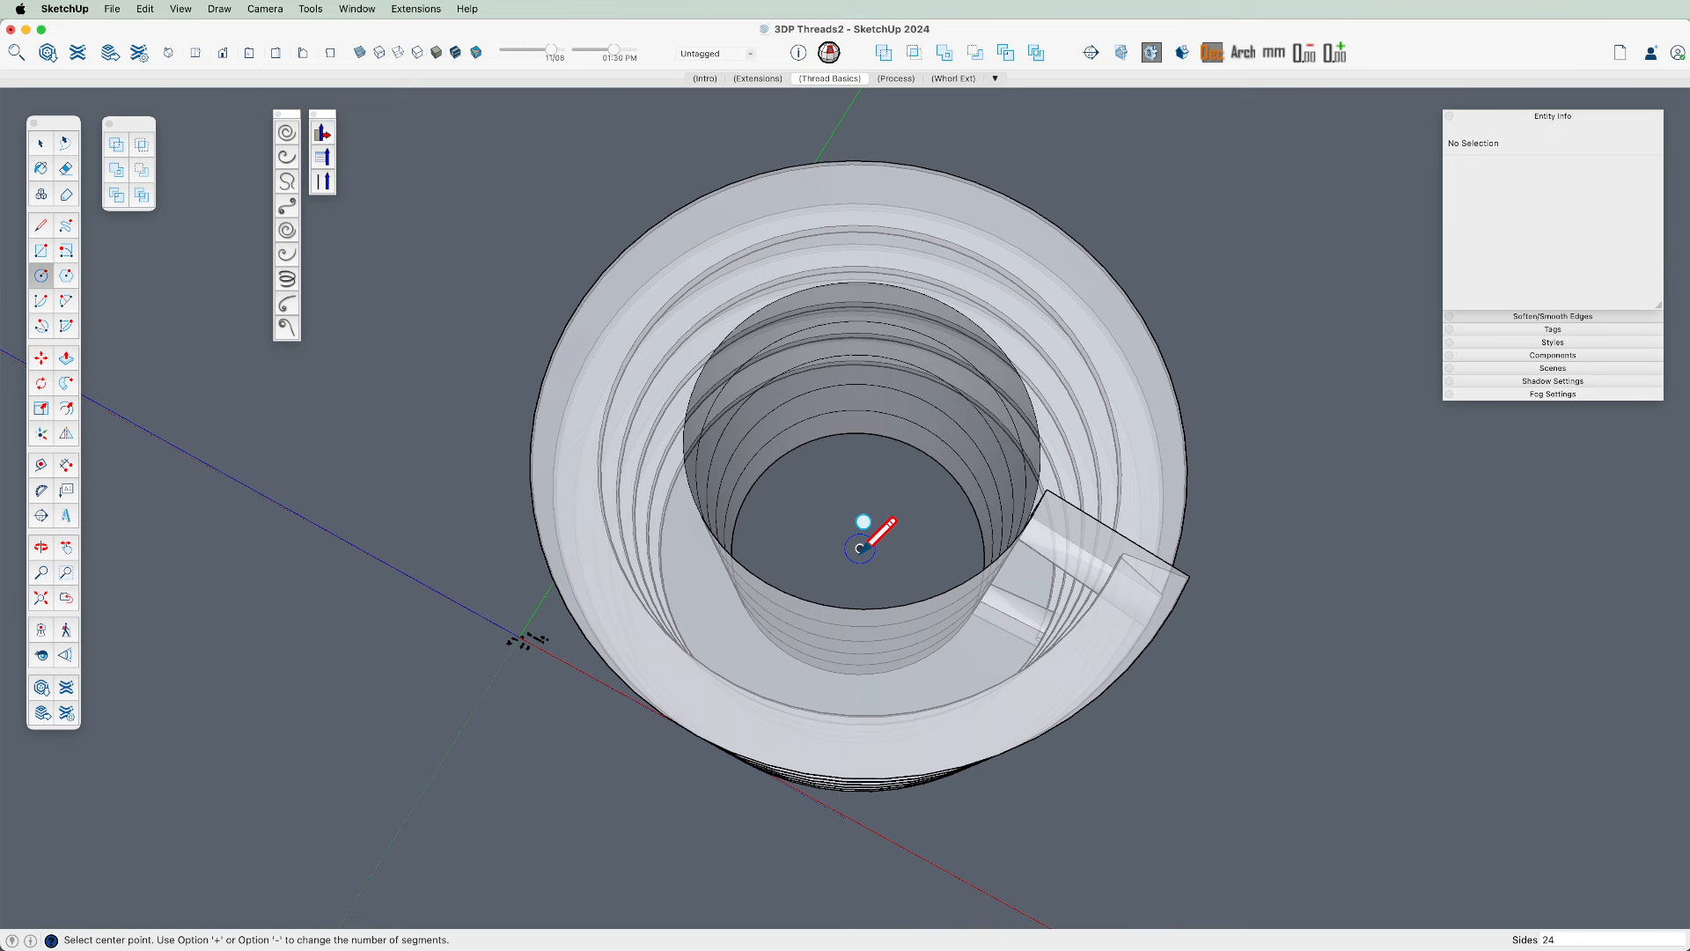
pyautogui.click(860, 547)
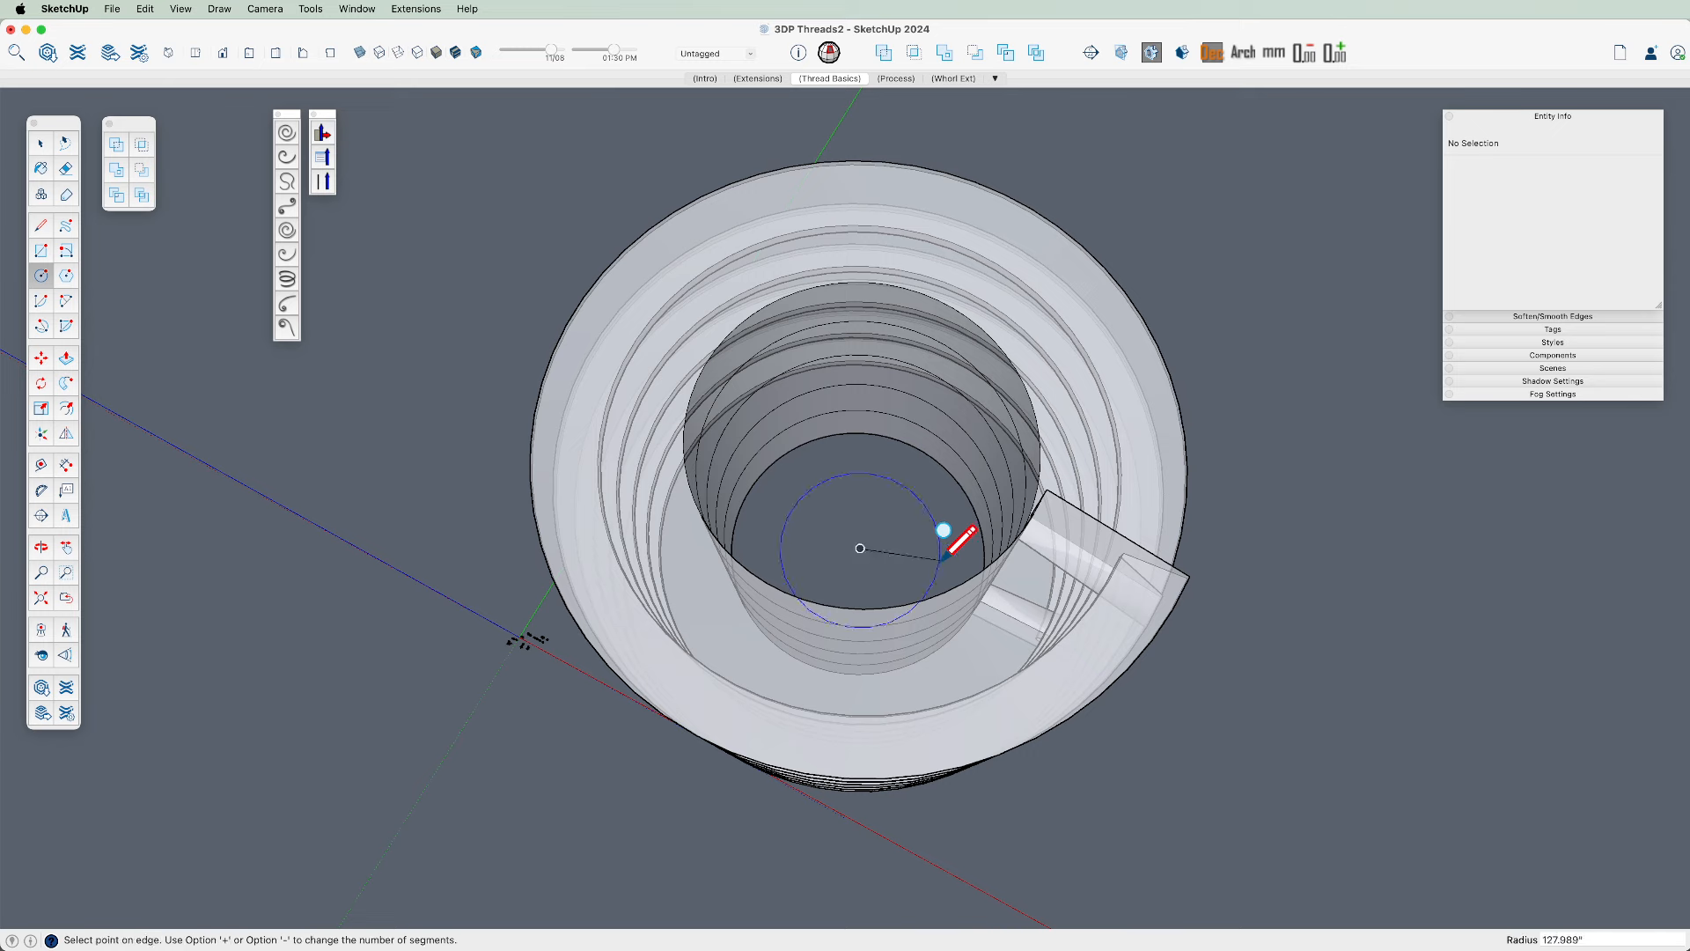
pyautogui.click(973, 635)
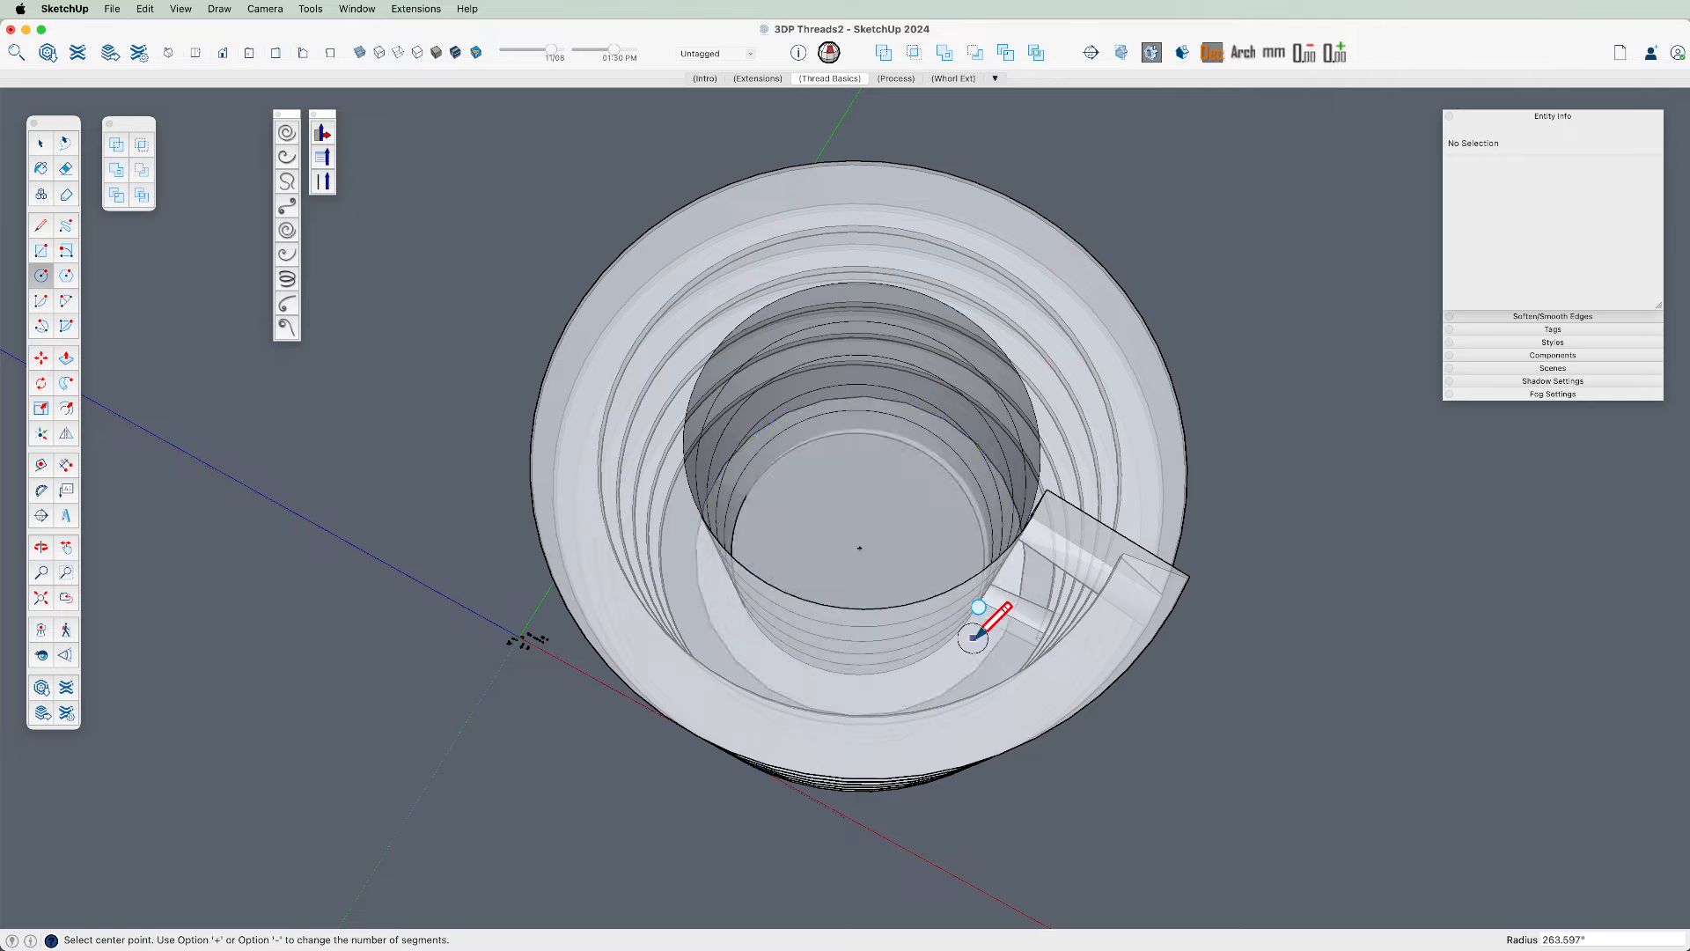
# Push/Pull the circle up through the bore into a core cylinder that rises above the thread's upper end
pyautogui.press('p')
pyautogui.click(951, 408)
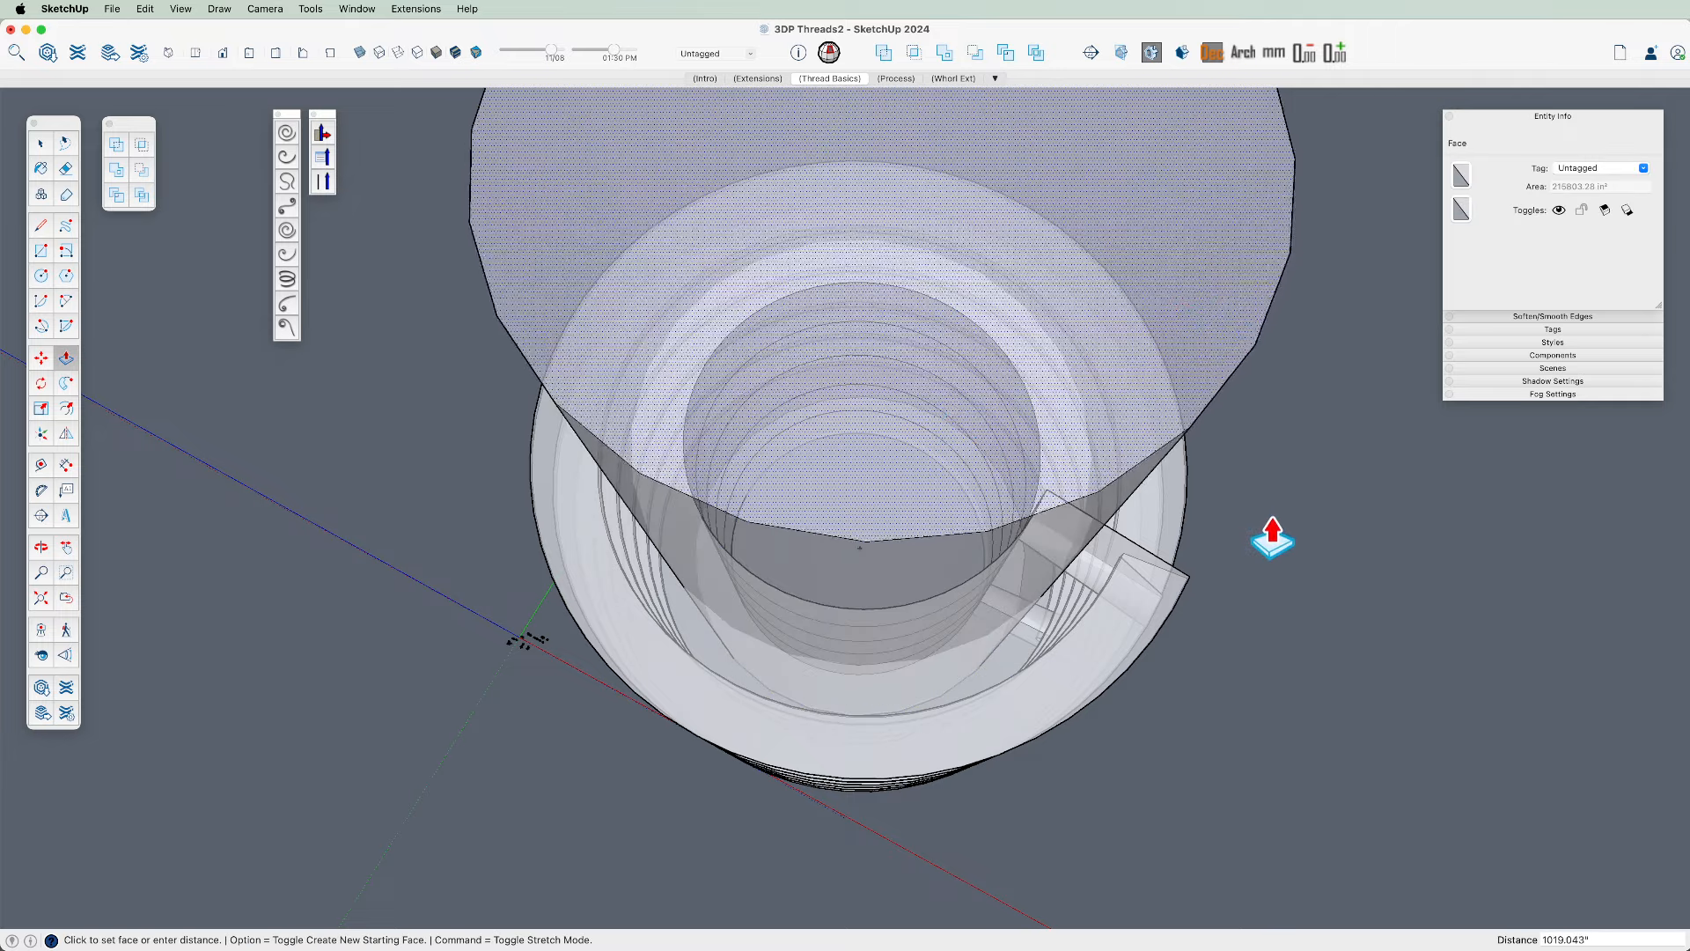
pyautogui.click(1131, 713)
pyautogui.keyDown('shift'); pyautogui.moveTo(1047, 653); pyautogui.dragTo(1091, 352, button='middle'); pyautogui.keyUp('shift')
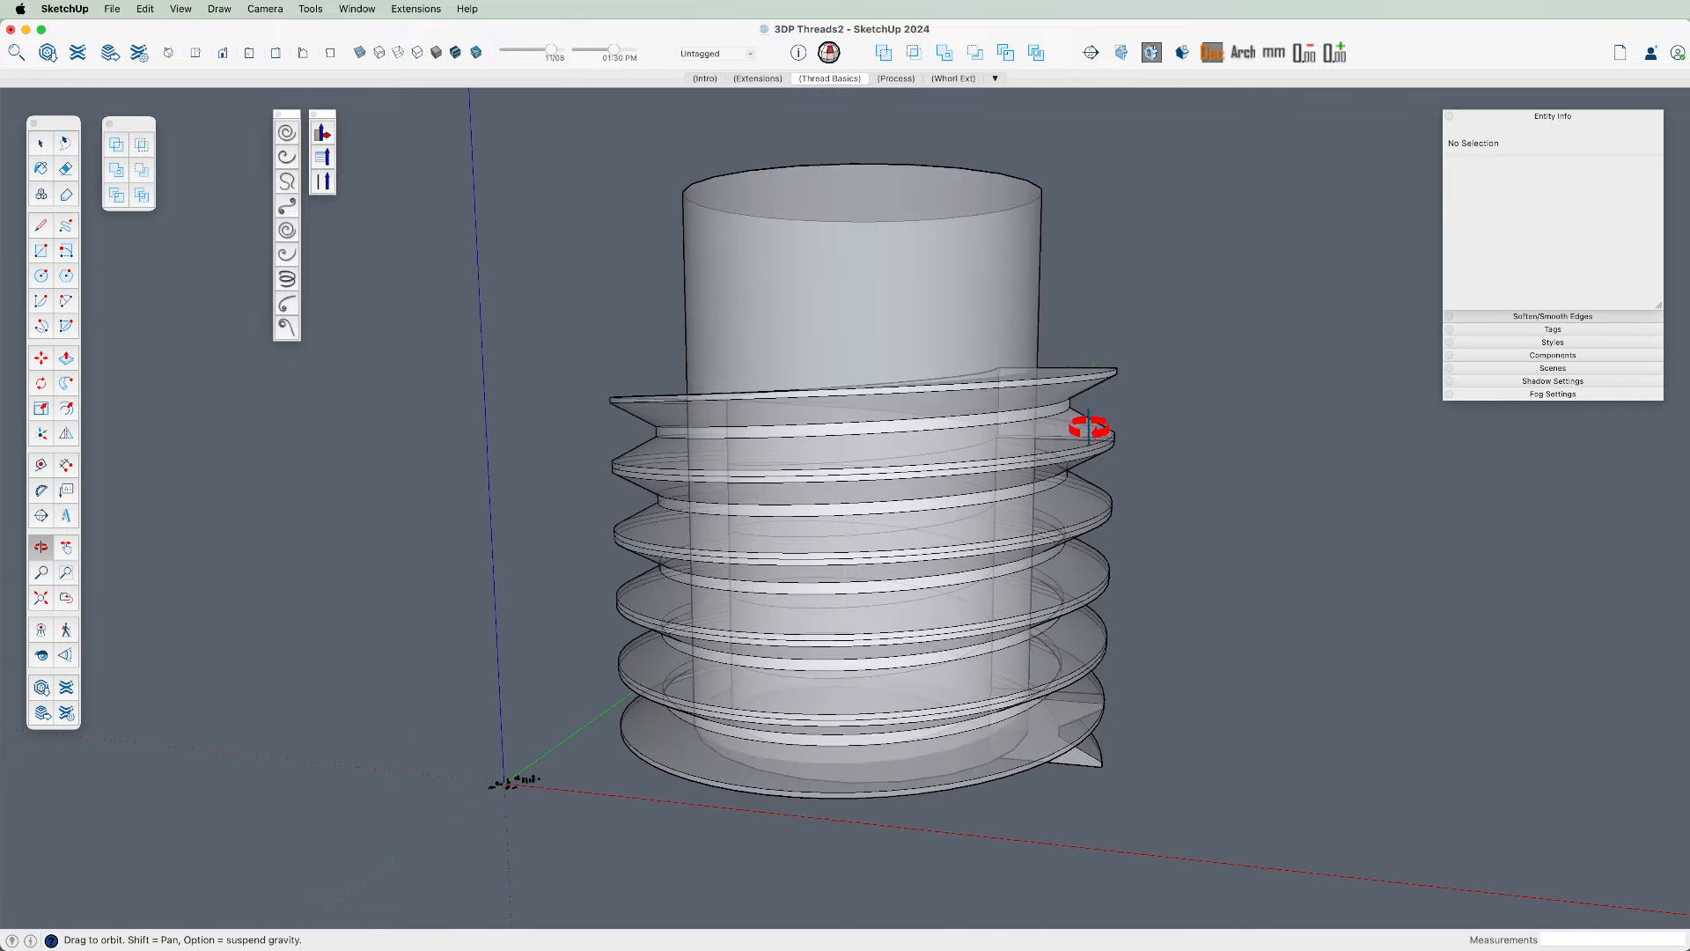
# Push/Pull the core cylinder's bottom face downward about 132 inches, past the thread's lower end
pyautogui.moveTo(958, 426); pyautogui.dragTo(924, 566, button='middle')
pyautogui.click(914, 805)
pyautogui.press('Escape')
pyautogui.press('p')
pyautogui.click(943, 753)
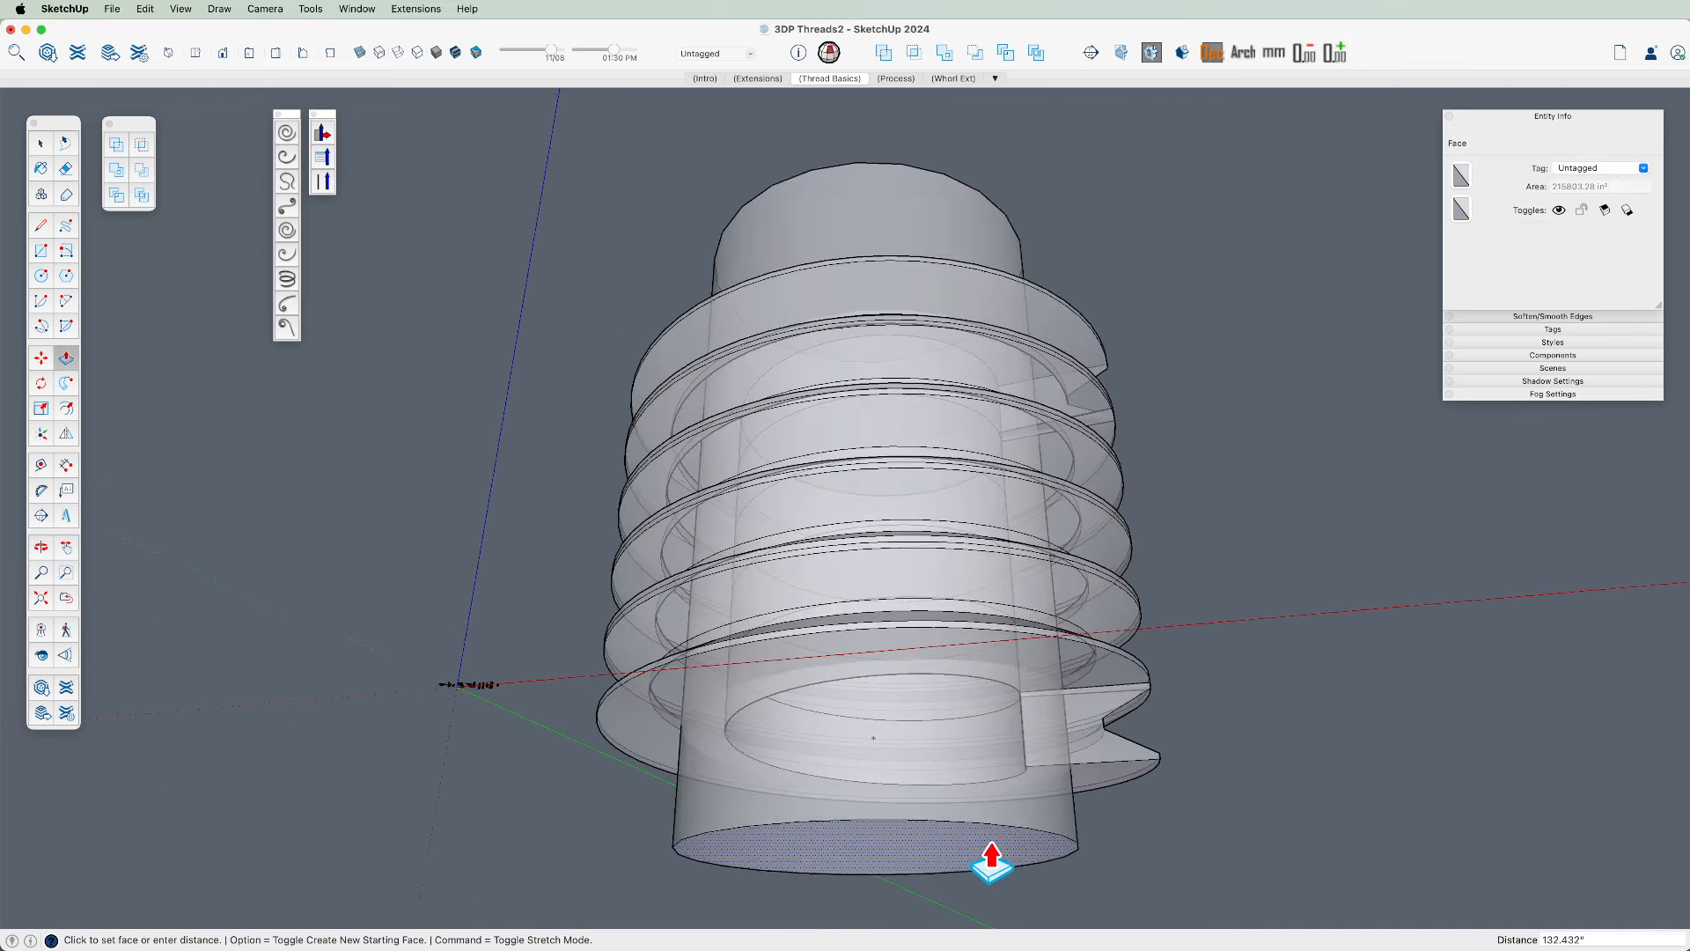
pyautogui.press('Escape')
pyautogui.moveTo(1007, 860); pyautogui.dragTo(1000, 698, button='middle')
# Select the thread group around the core cylinder and explode it into loose geometry
pyautogui.press('space')
pyautogui.tripleClick(981, 596)
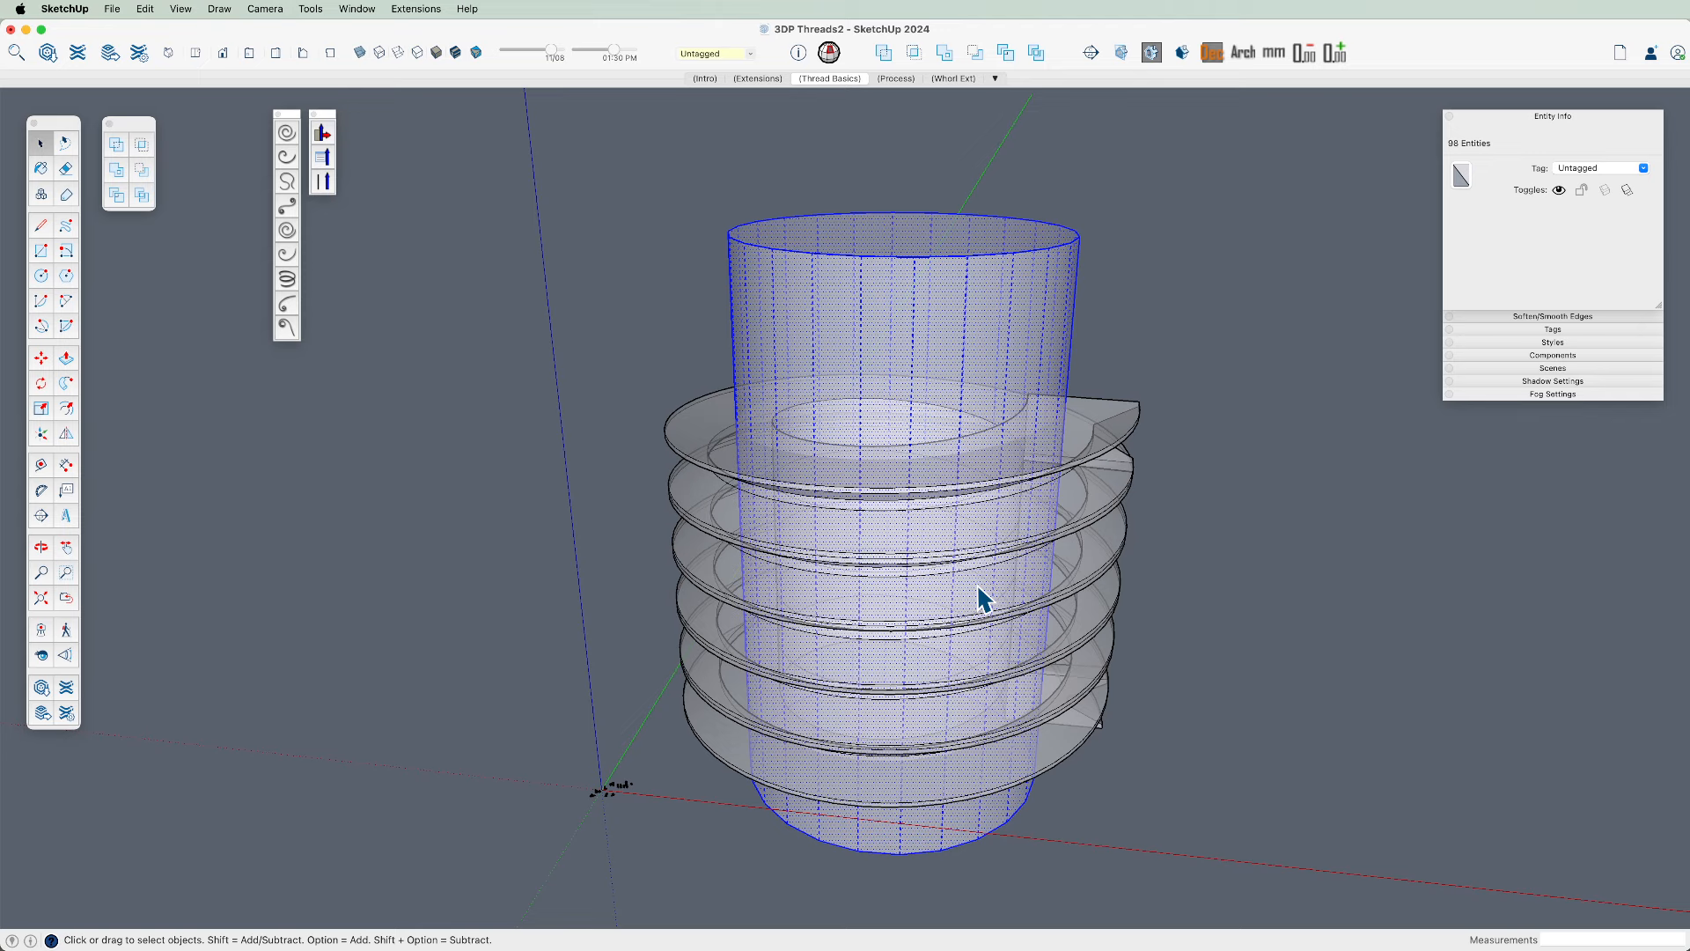
pyautogui.click(1089, 601)
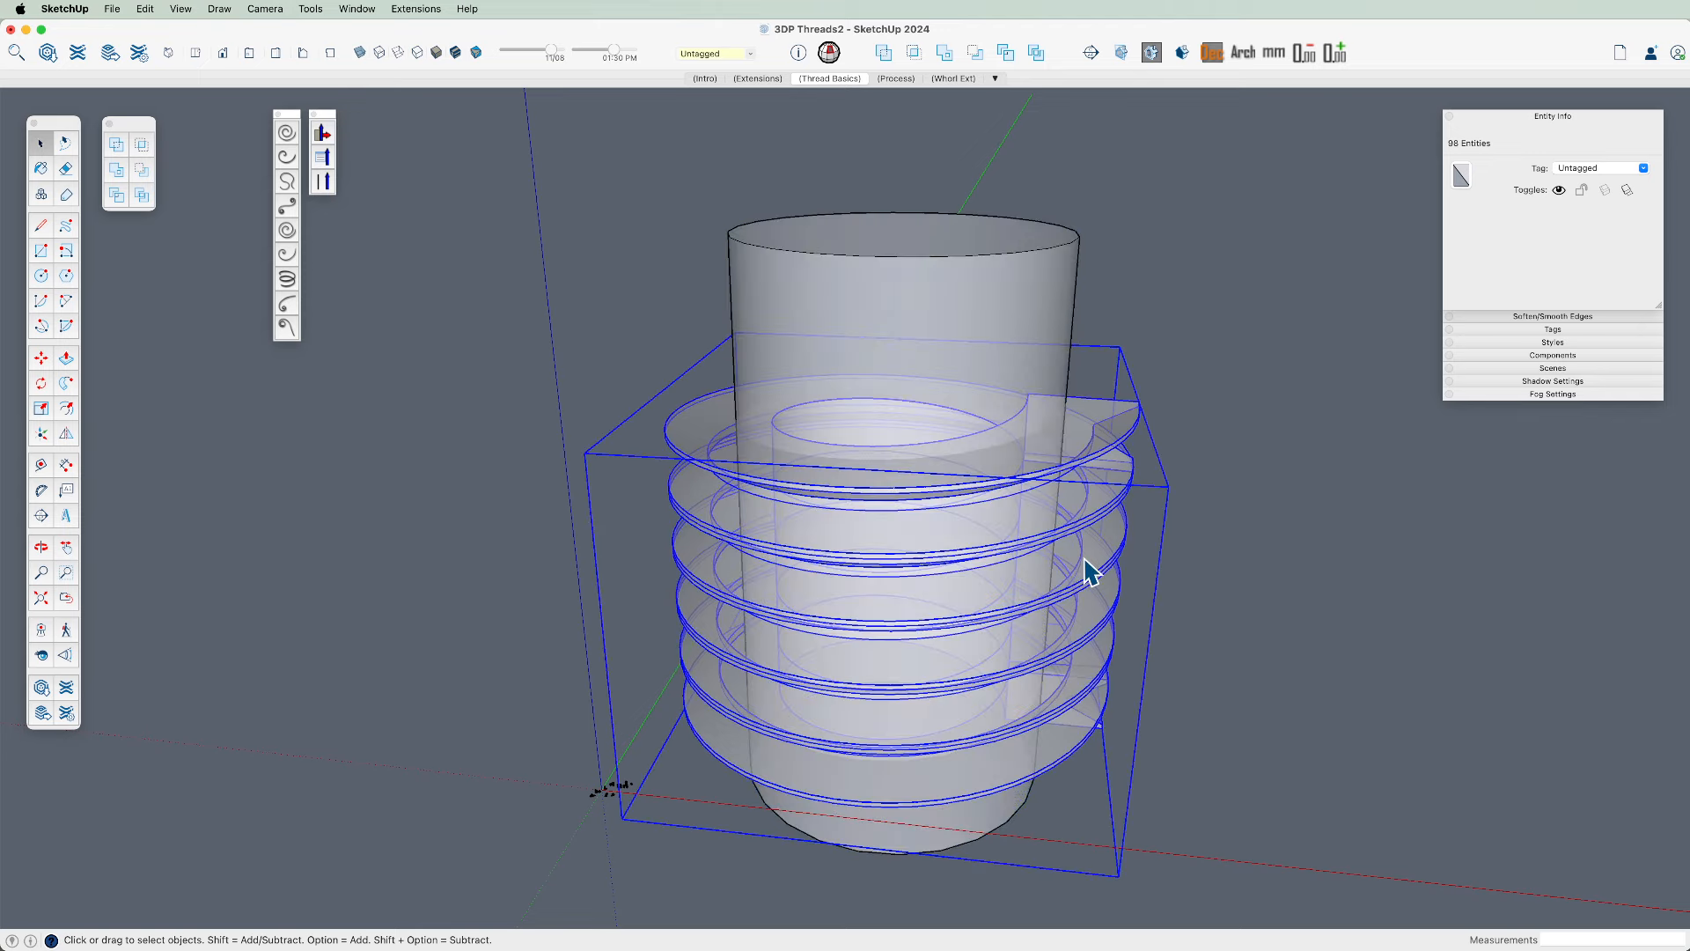
pyautogui.press('x')
pyautogui.keyDown('shift'); pyautogui.moveTo(1104, 591); pyautogui.dragTo(970, 526, button='middle'); pyautogui.keyUp('shift')
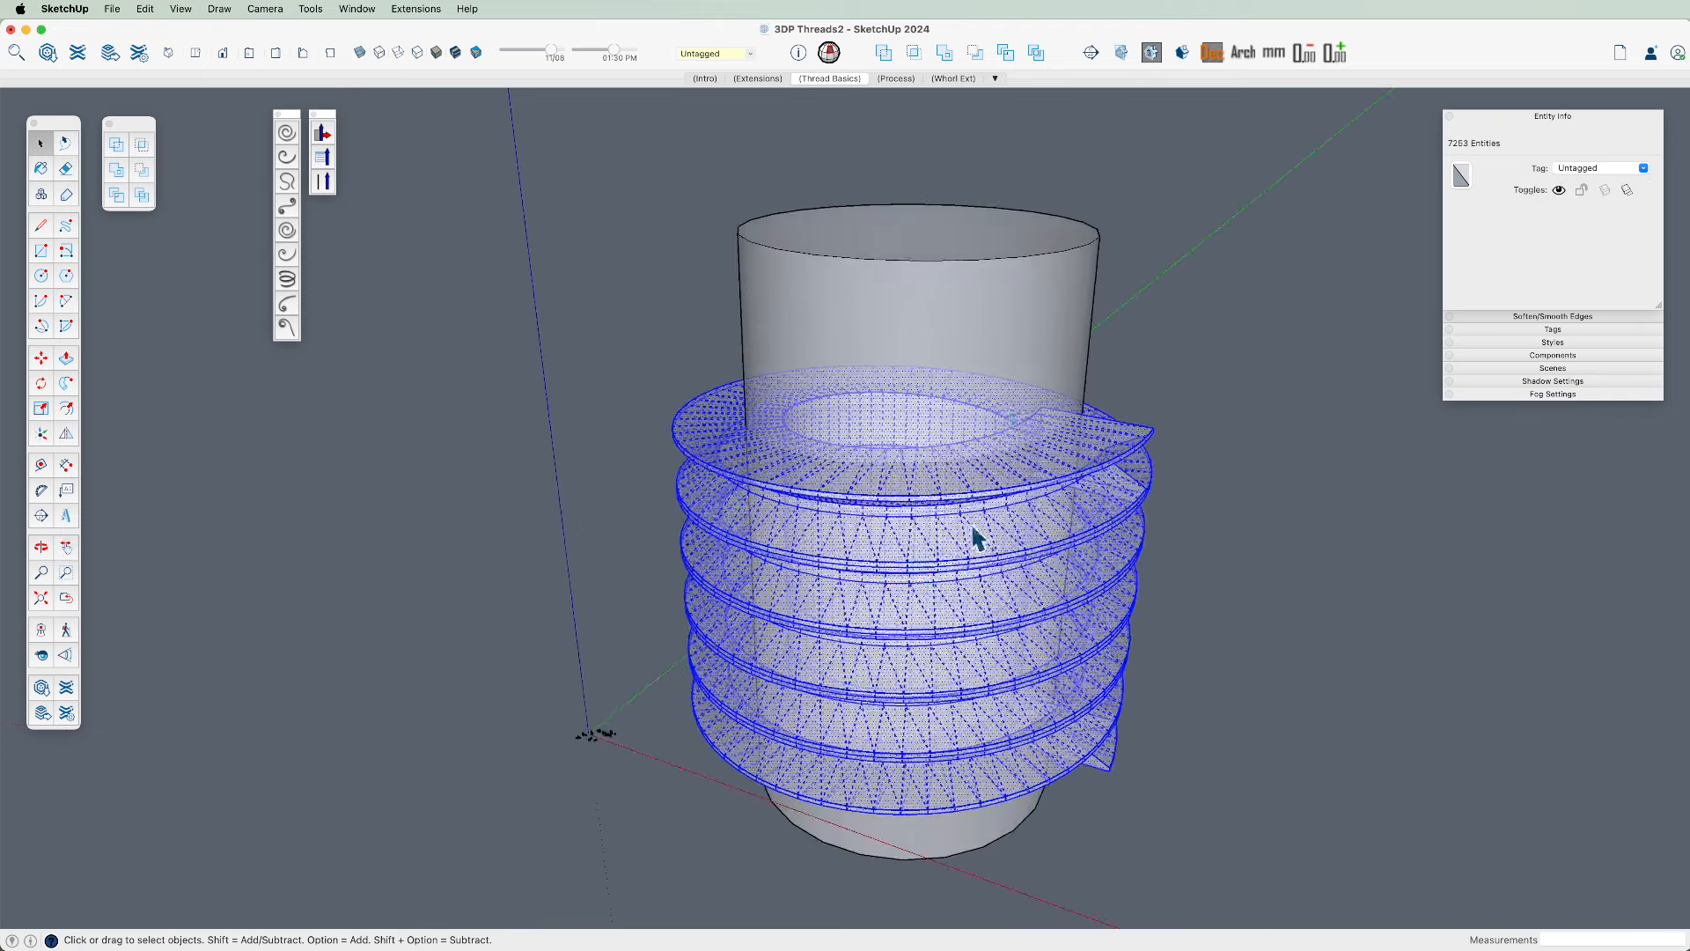
# Add the whole core cylinder to the thread selection and intersect their faces with each other
pyautogui.tripleClick(1017, 382)
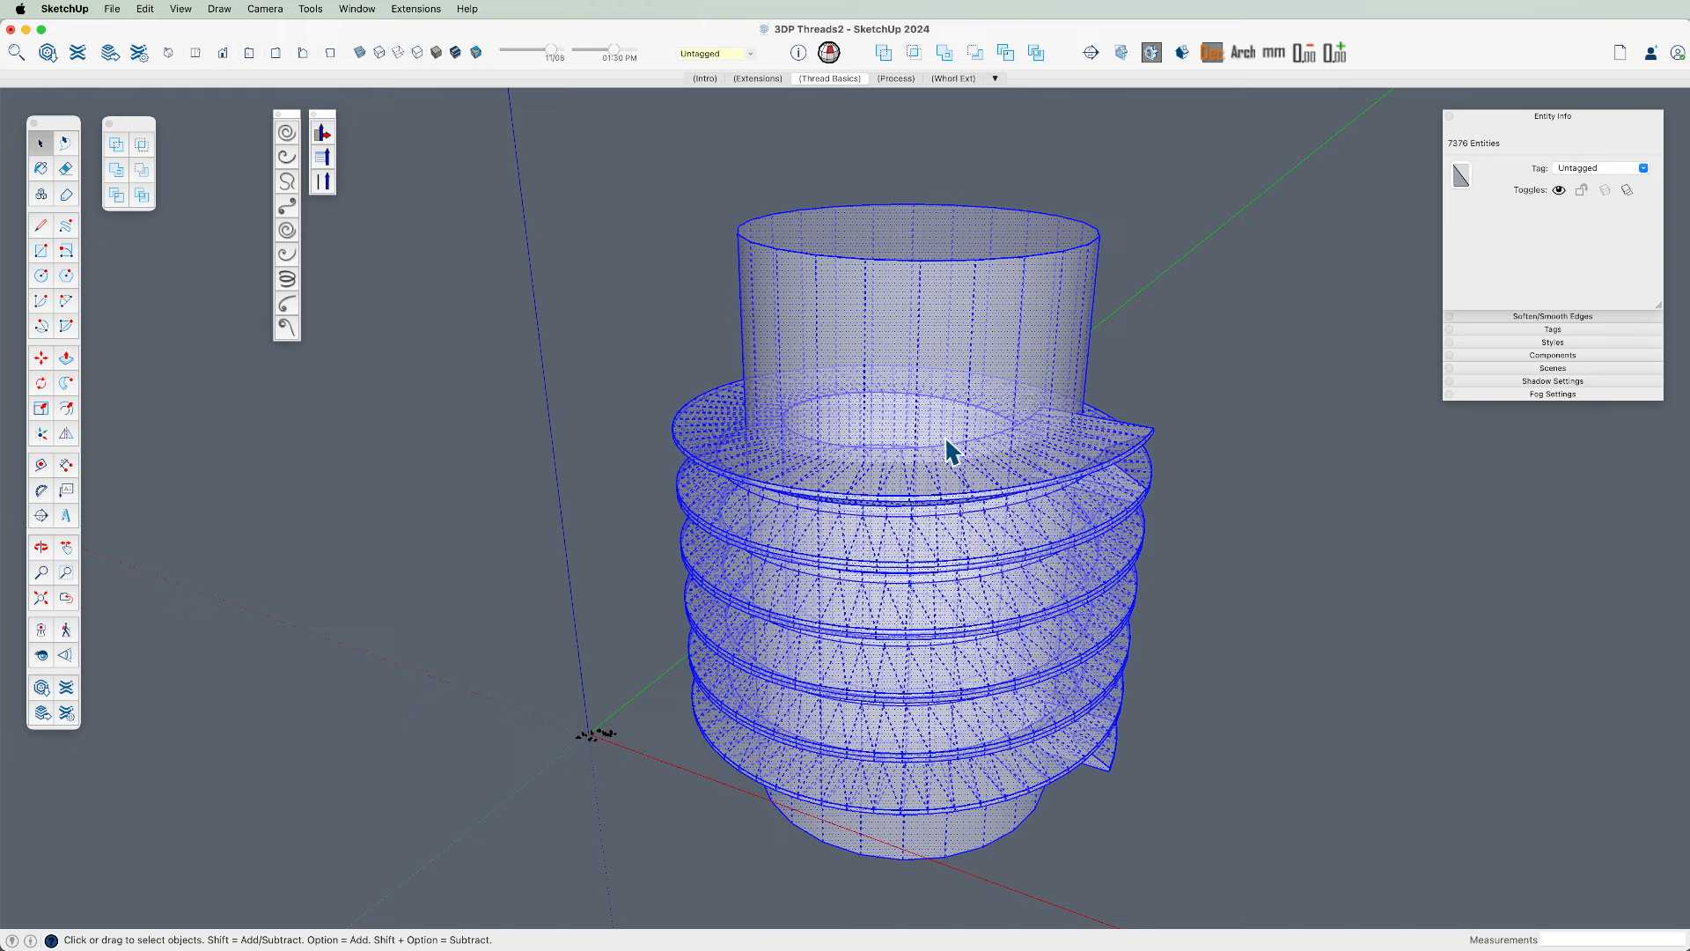
pyautogui.rightClick(1024, 331)
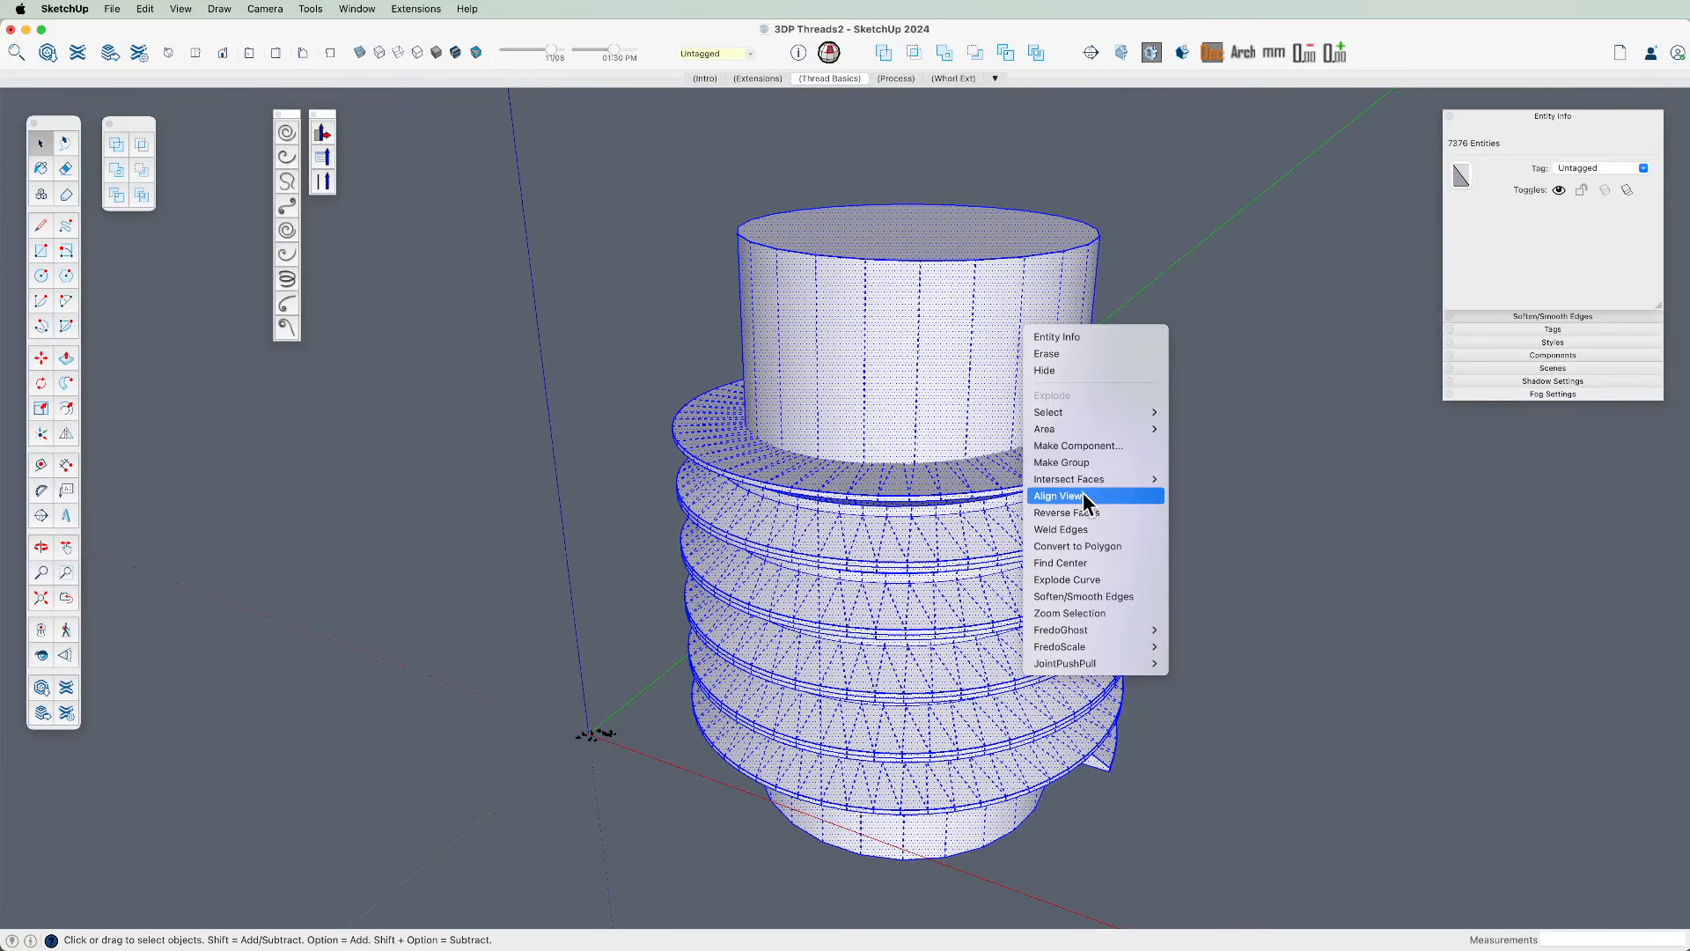
pyautogui.moveTo(1122, 478)
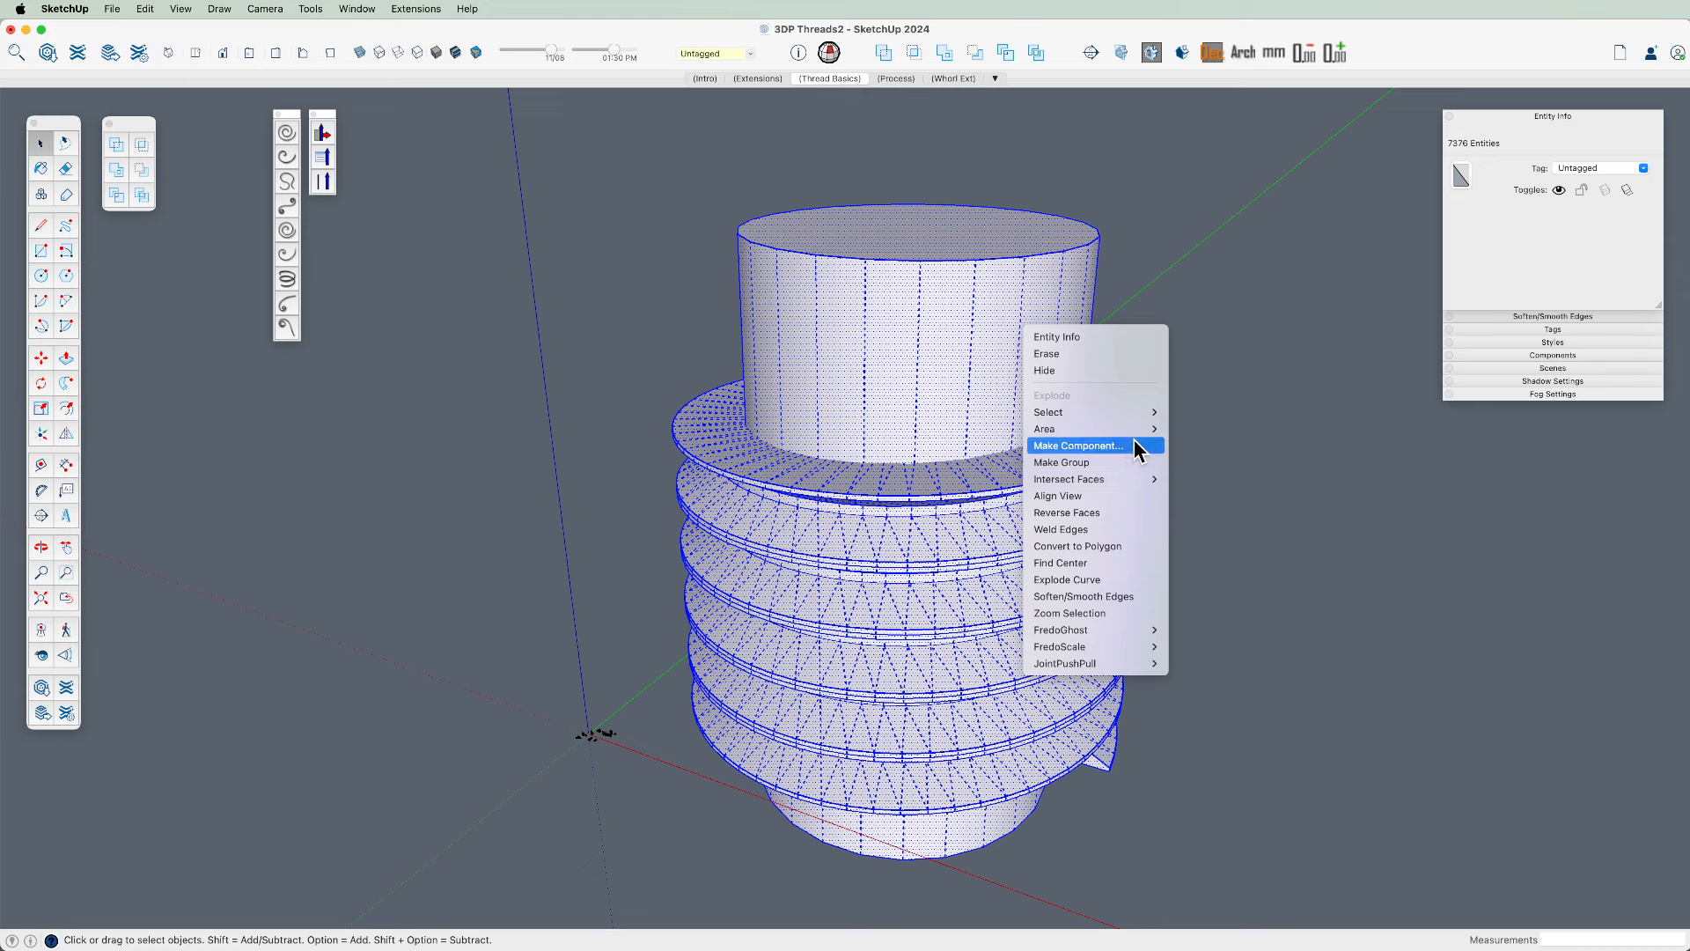
pyautogui.click(1209, 495)
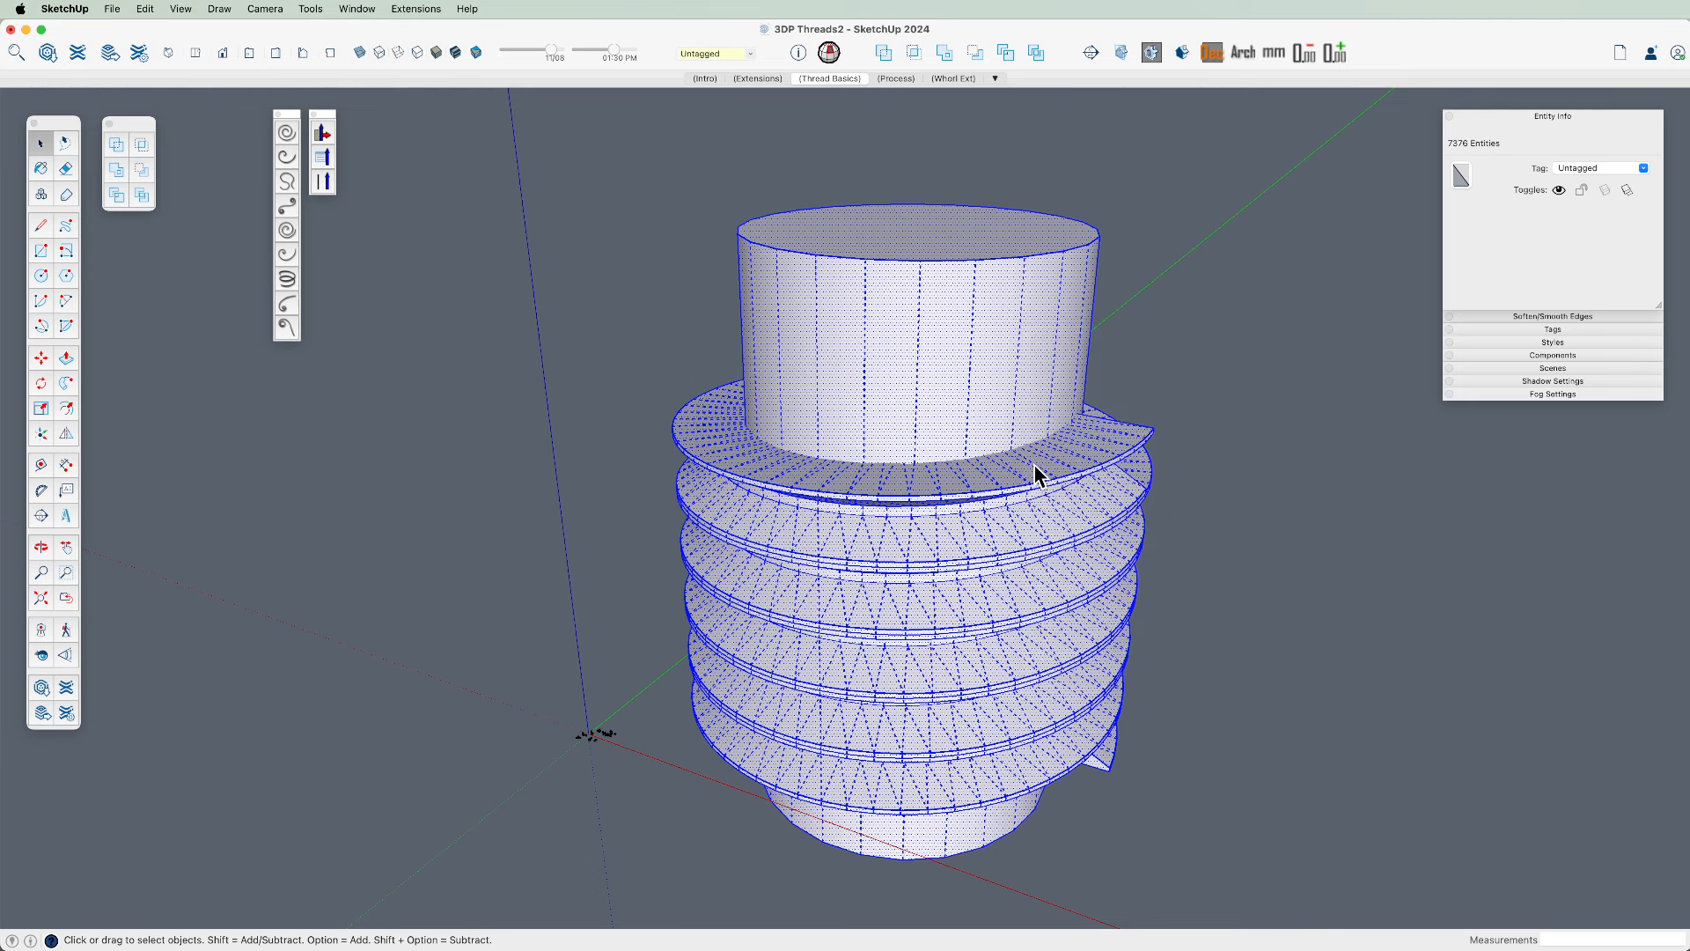
# Select all the intersected thread and cylinder geometry and make it one group
pyautogui.press('shift+super+a')
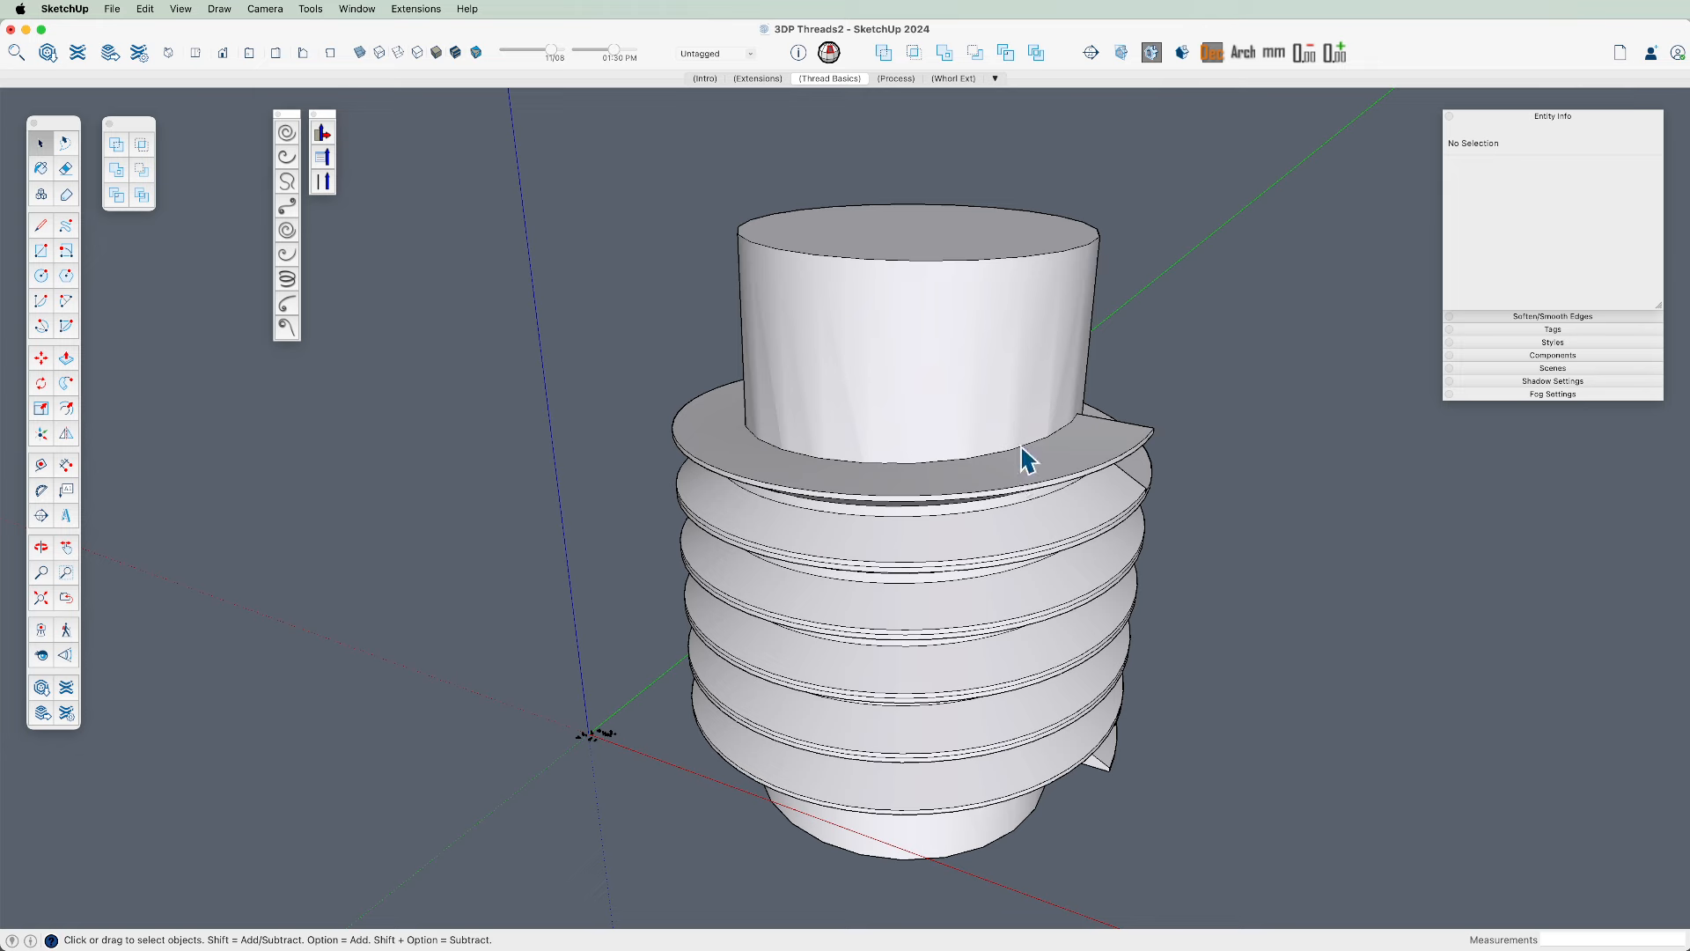
pyautogui.press('super+a')
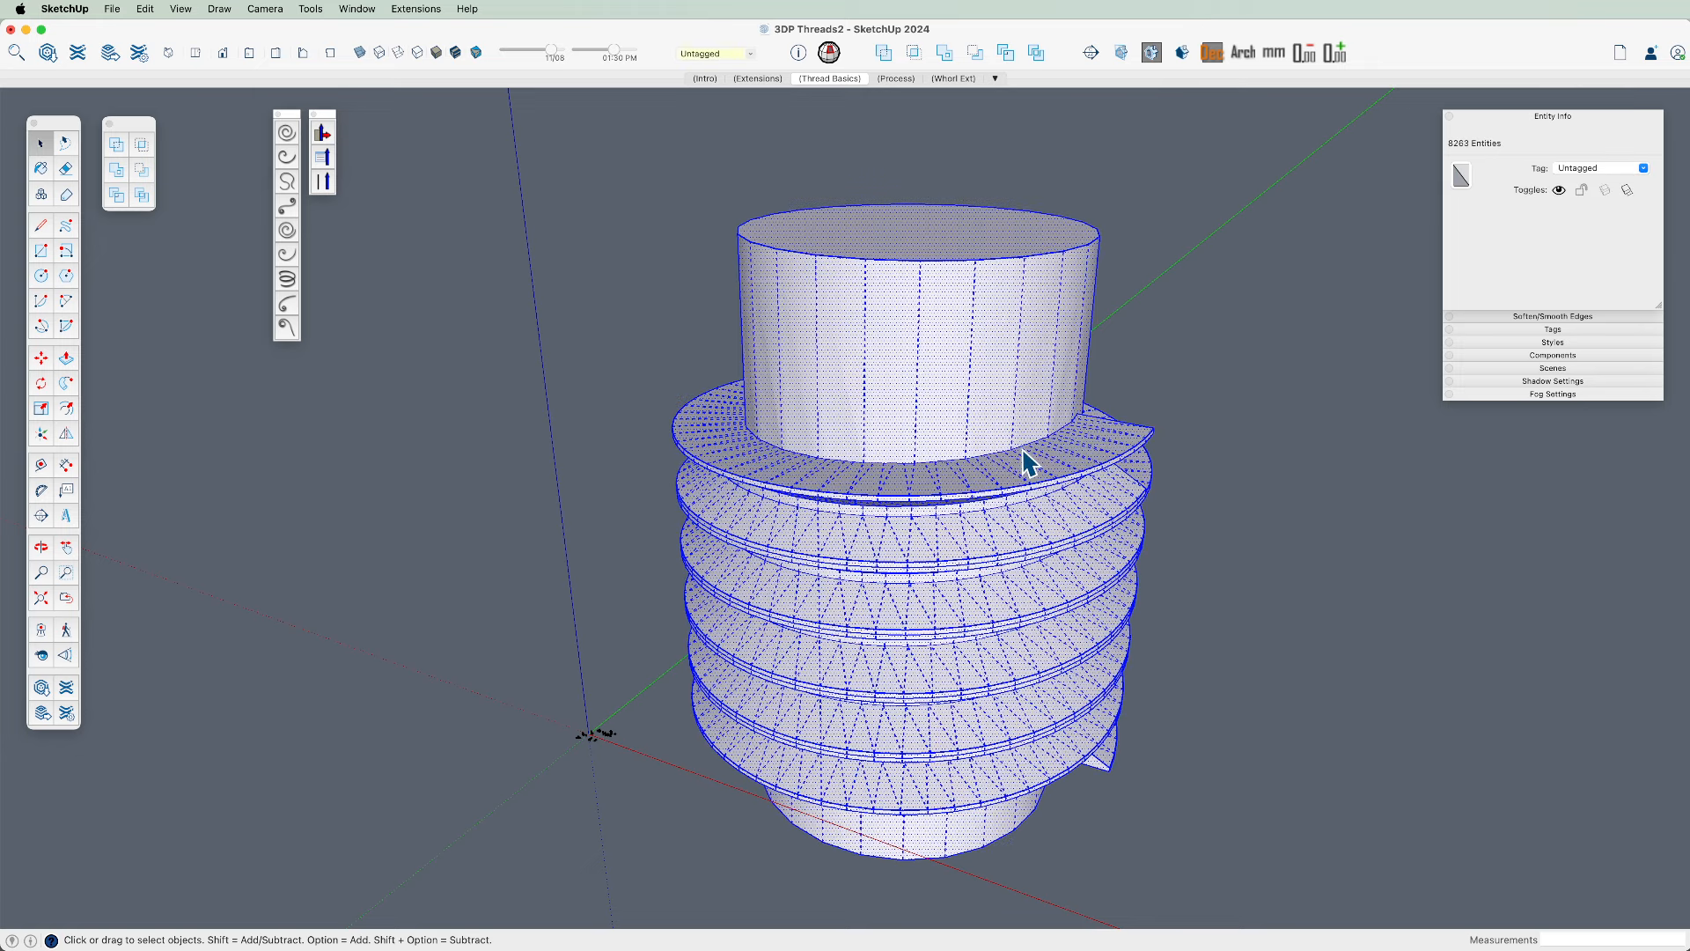
pyautogui.press('super+g')
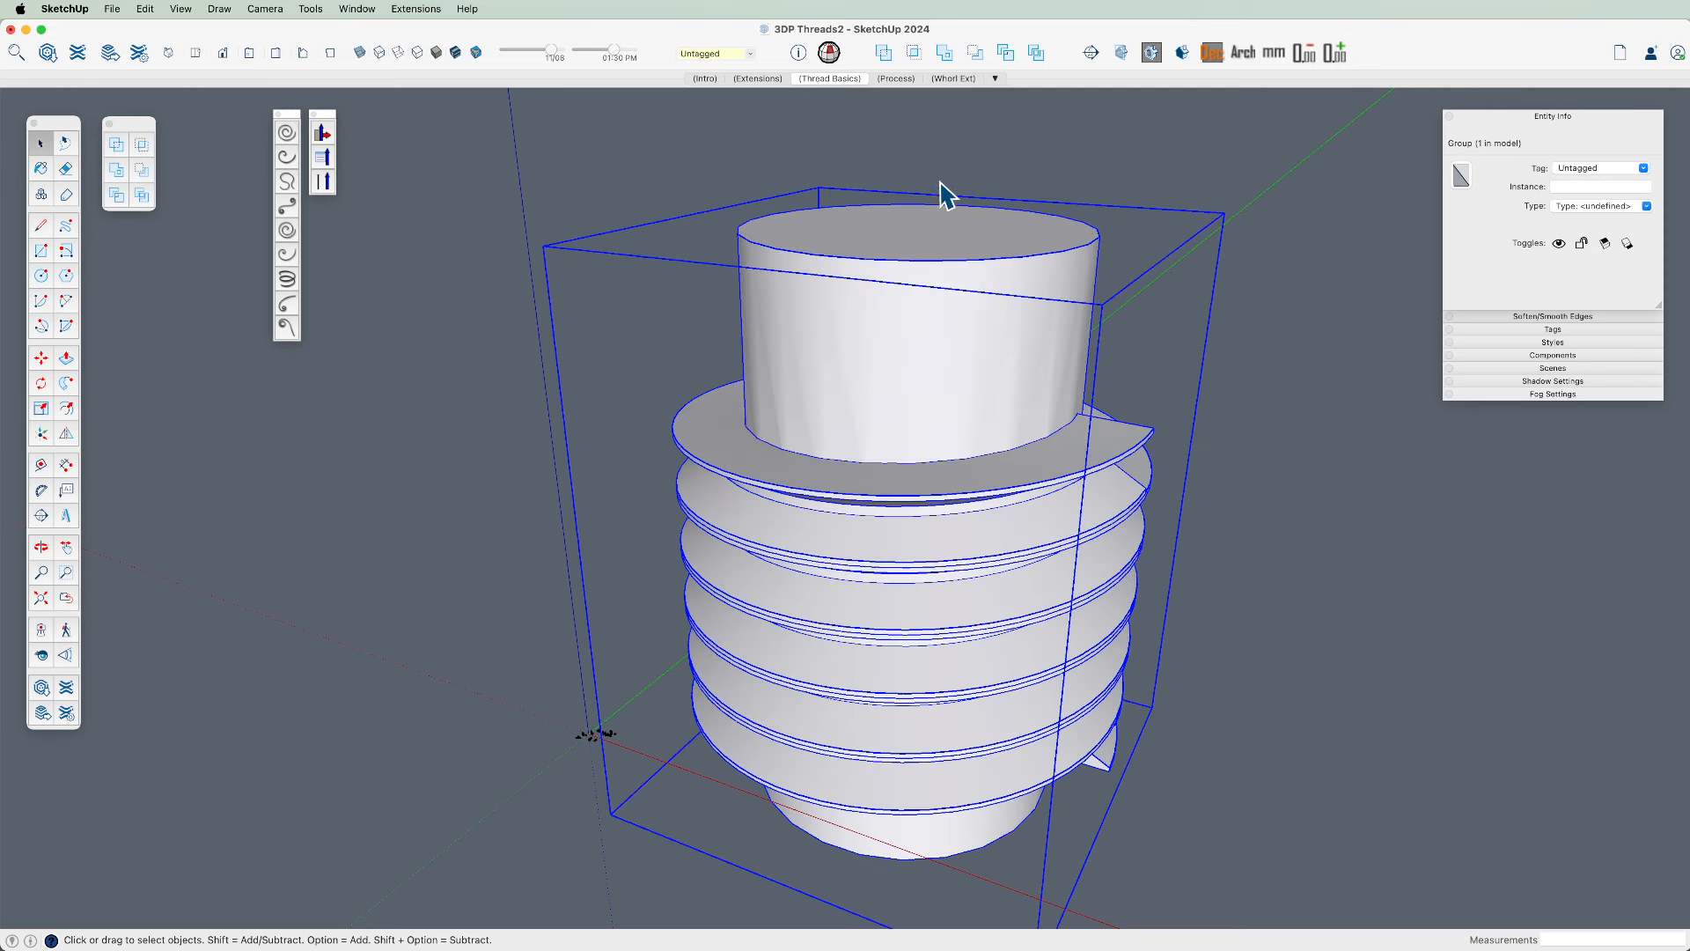
# Turn on X-ray, fix all internal-face errors in the combined group with Solid Inspector, and close the inspector
pyautogui.hotkey('shift', 'x')
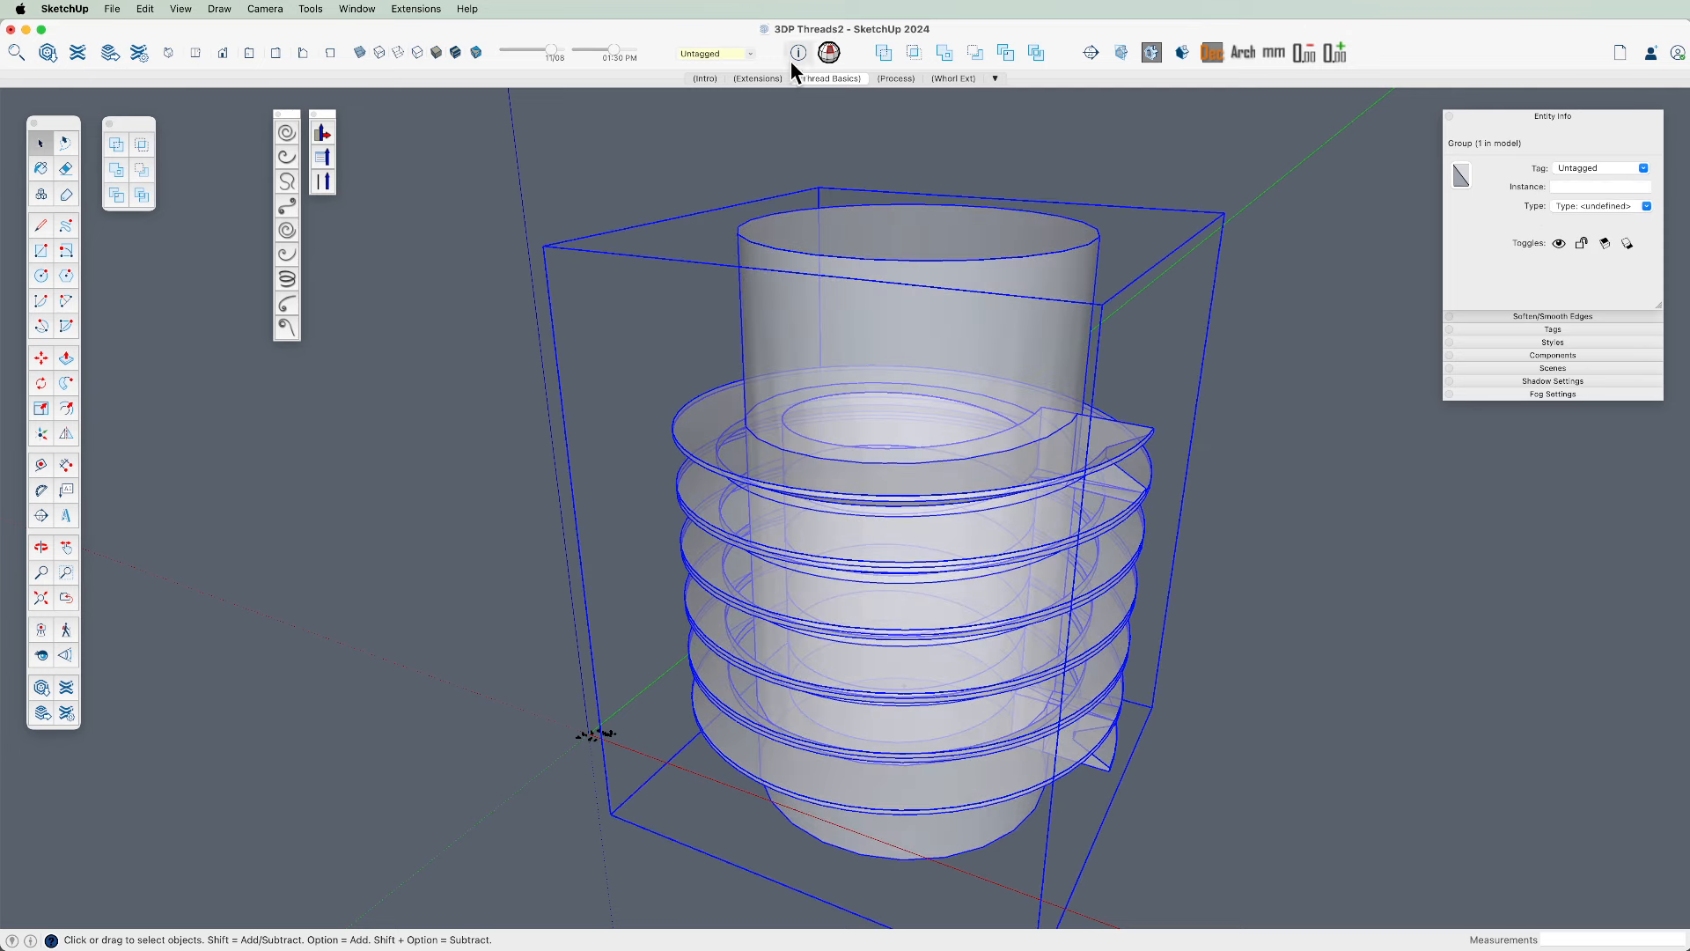
pyautogui.click(830, 53)
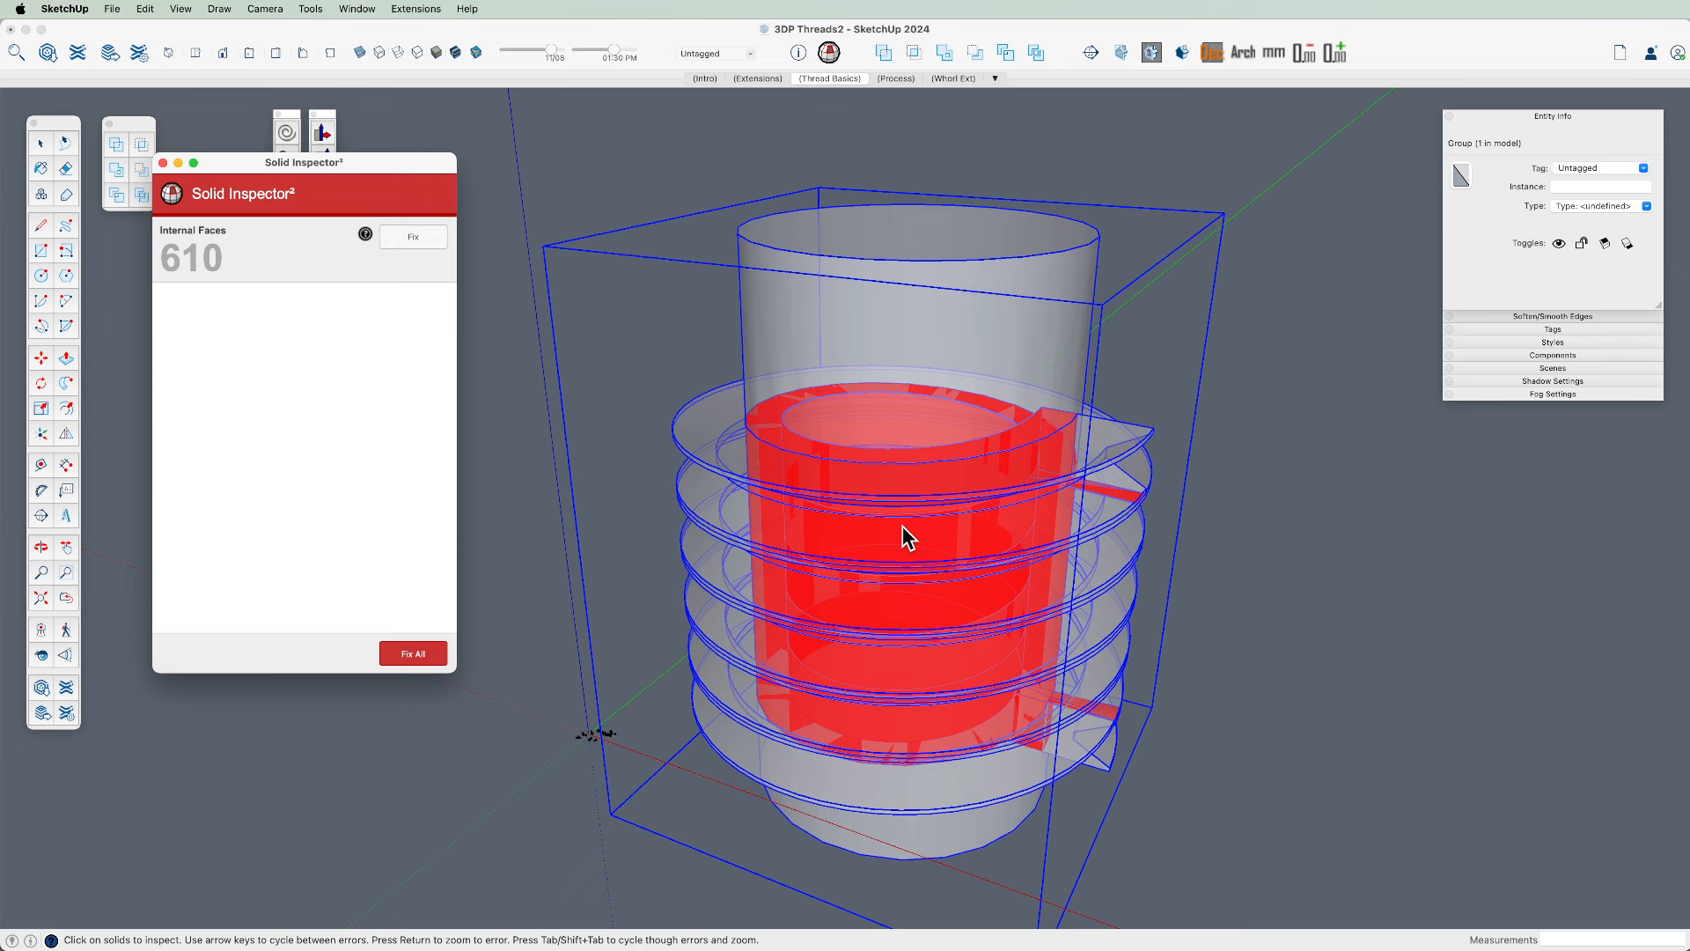
pyautogui.click(412, 655)
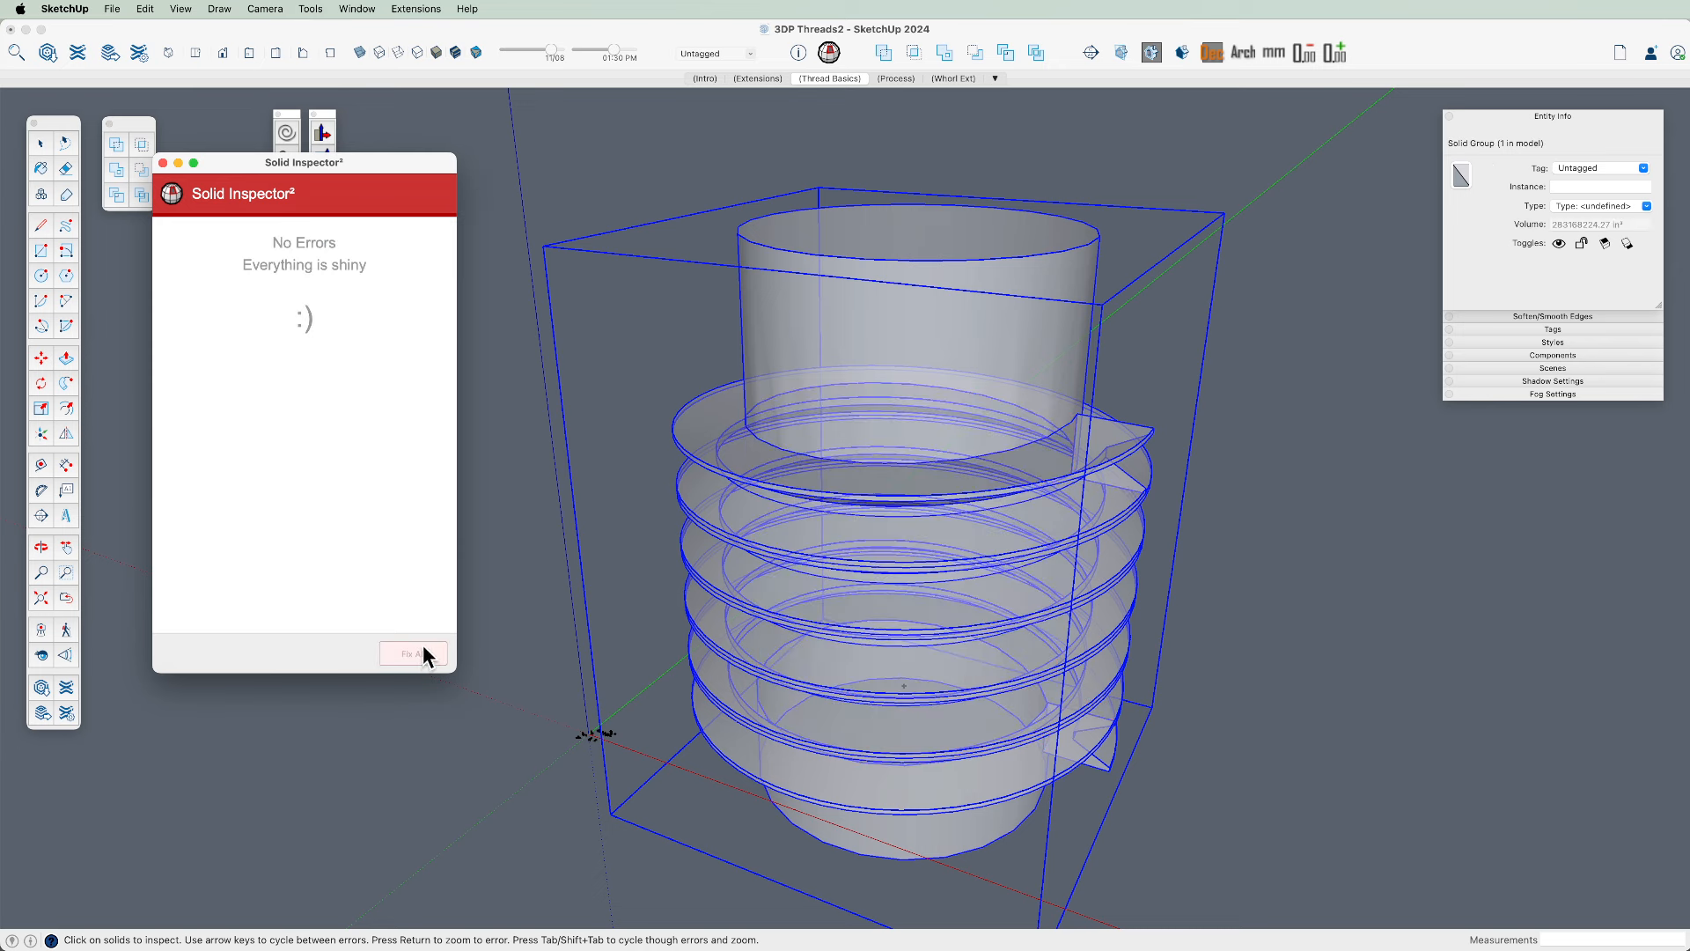
pyautogui.click(163, 165)
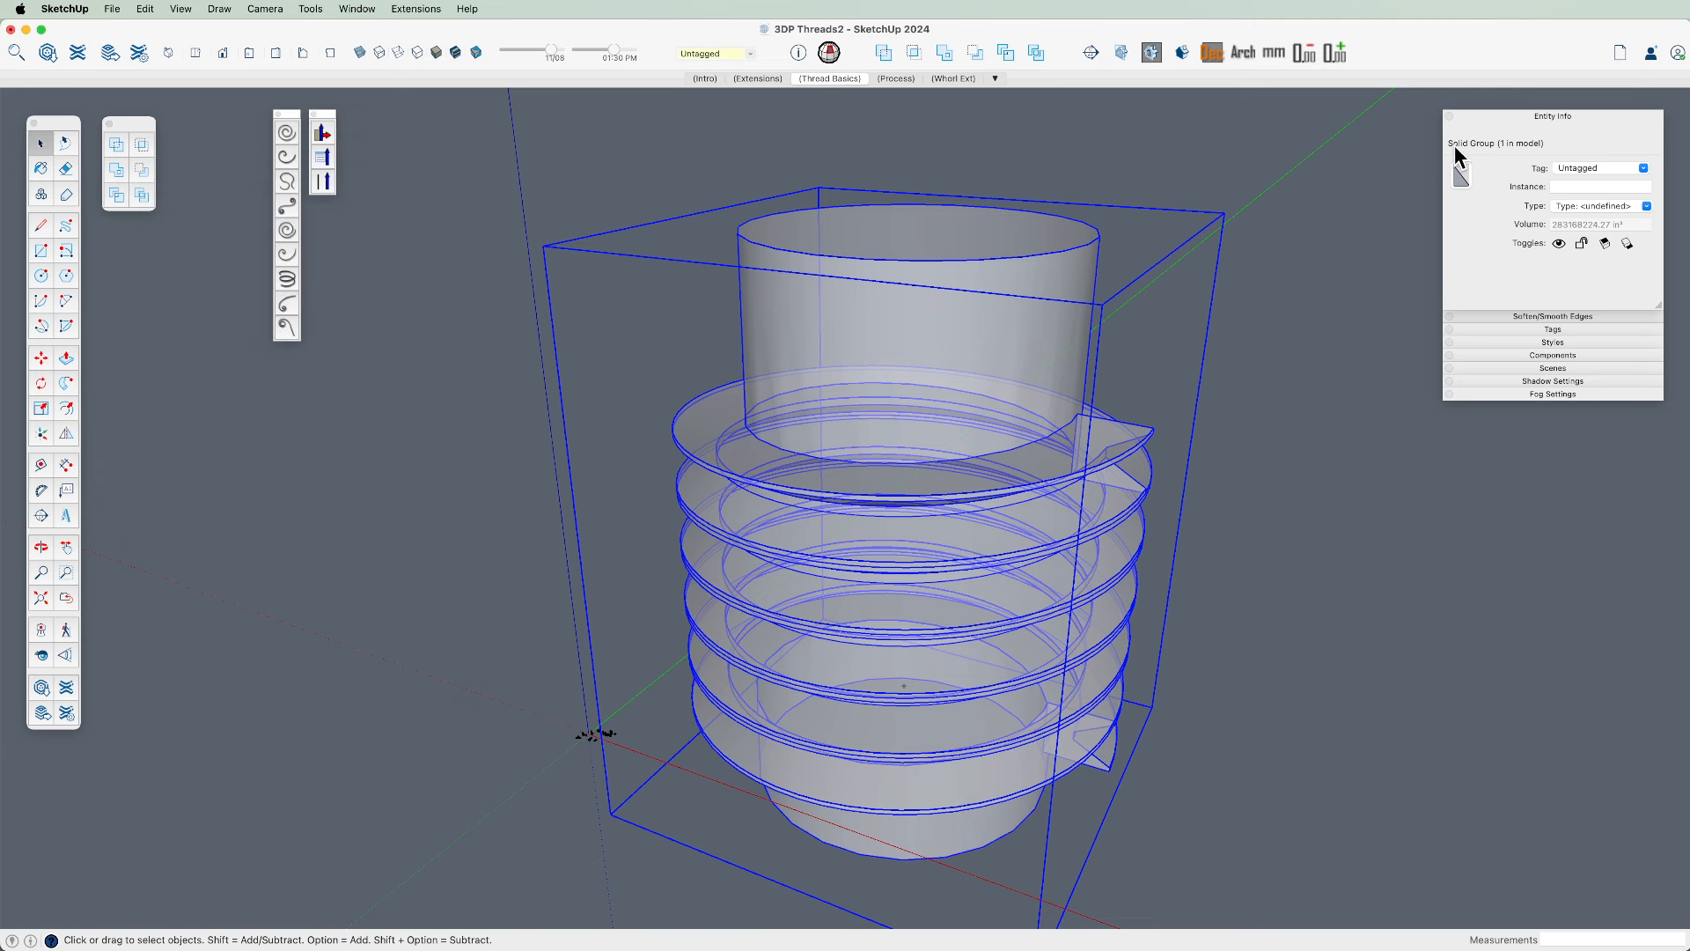
# Inspect the merged thread, run a model cleanup, dismiss its statistics report, and turn off X-ray
pyautogui.click(1261, 548)
pyautogui.moveTo(1260, 547); pyautogui.dragTo(1150, 404, button='middle')
pyautogui.scroll(3, 912, 526)
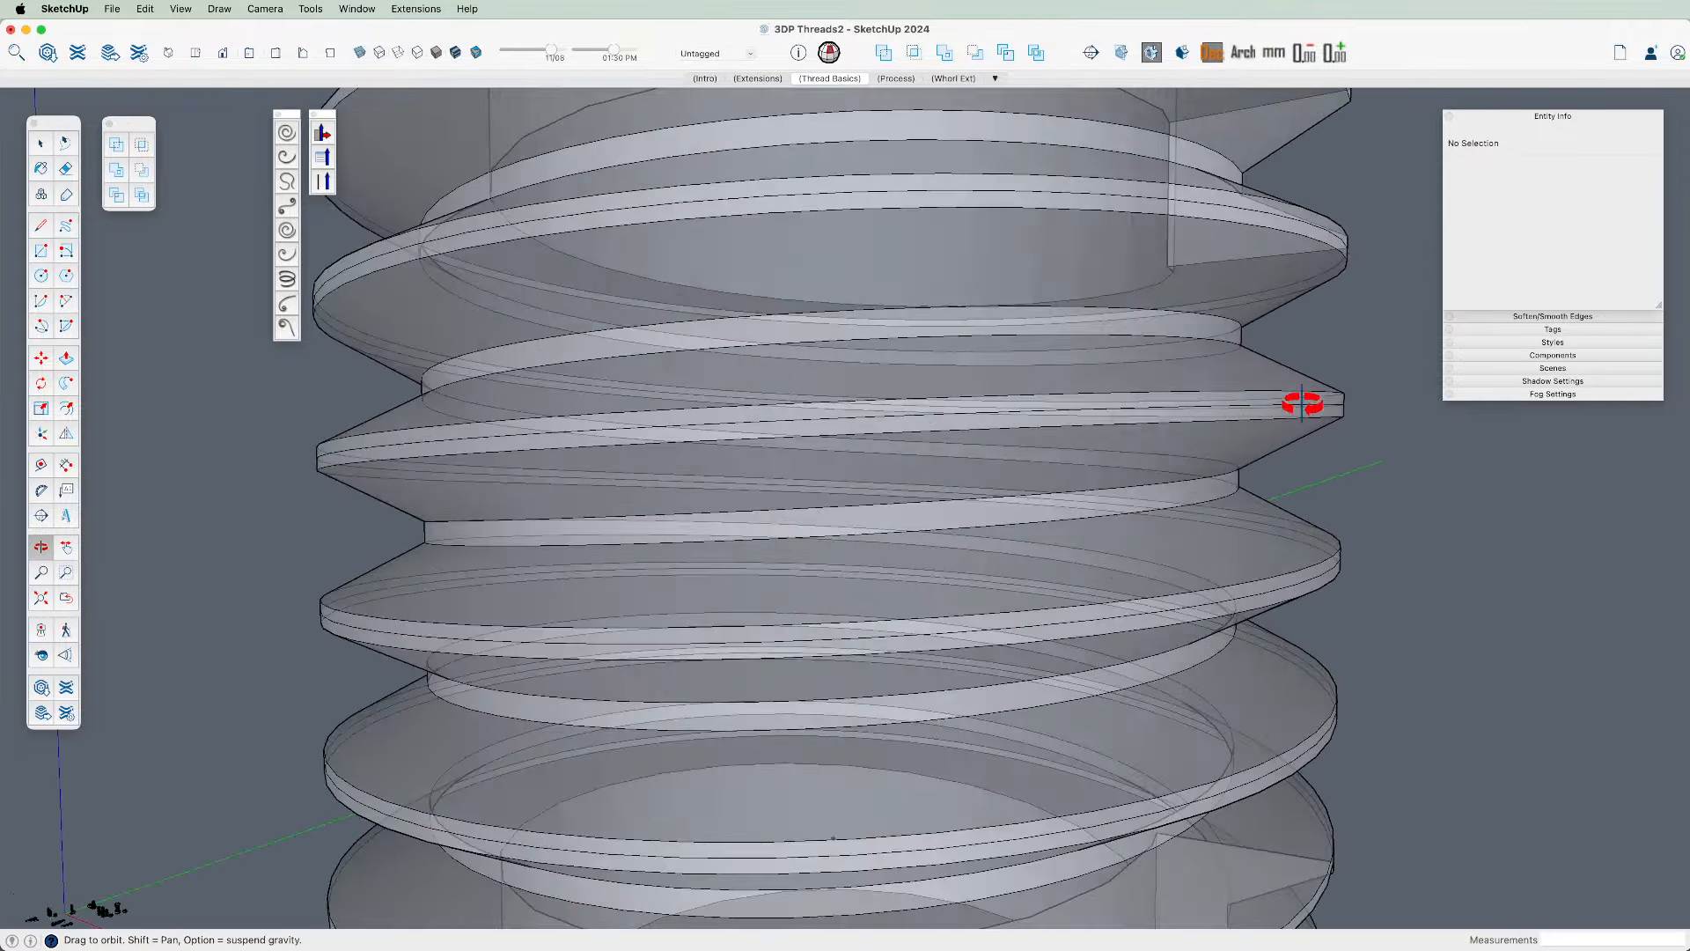
pyautogui.moveTo(1297, 404); pyautogui.dragTo(811, 488, button='middle')
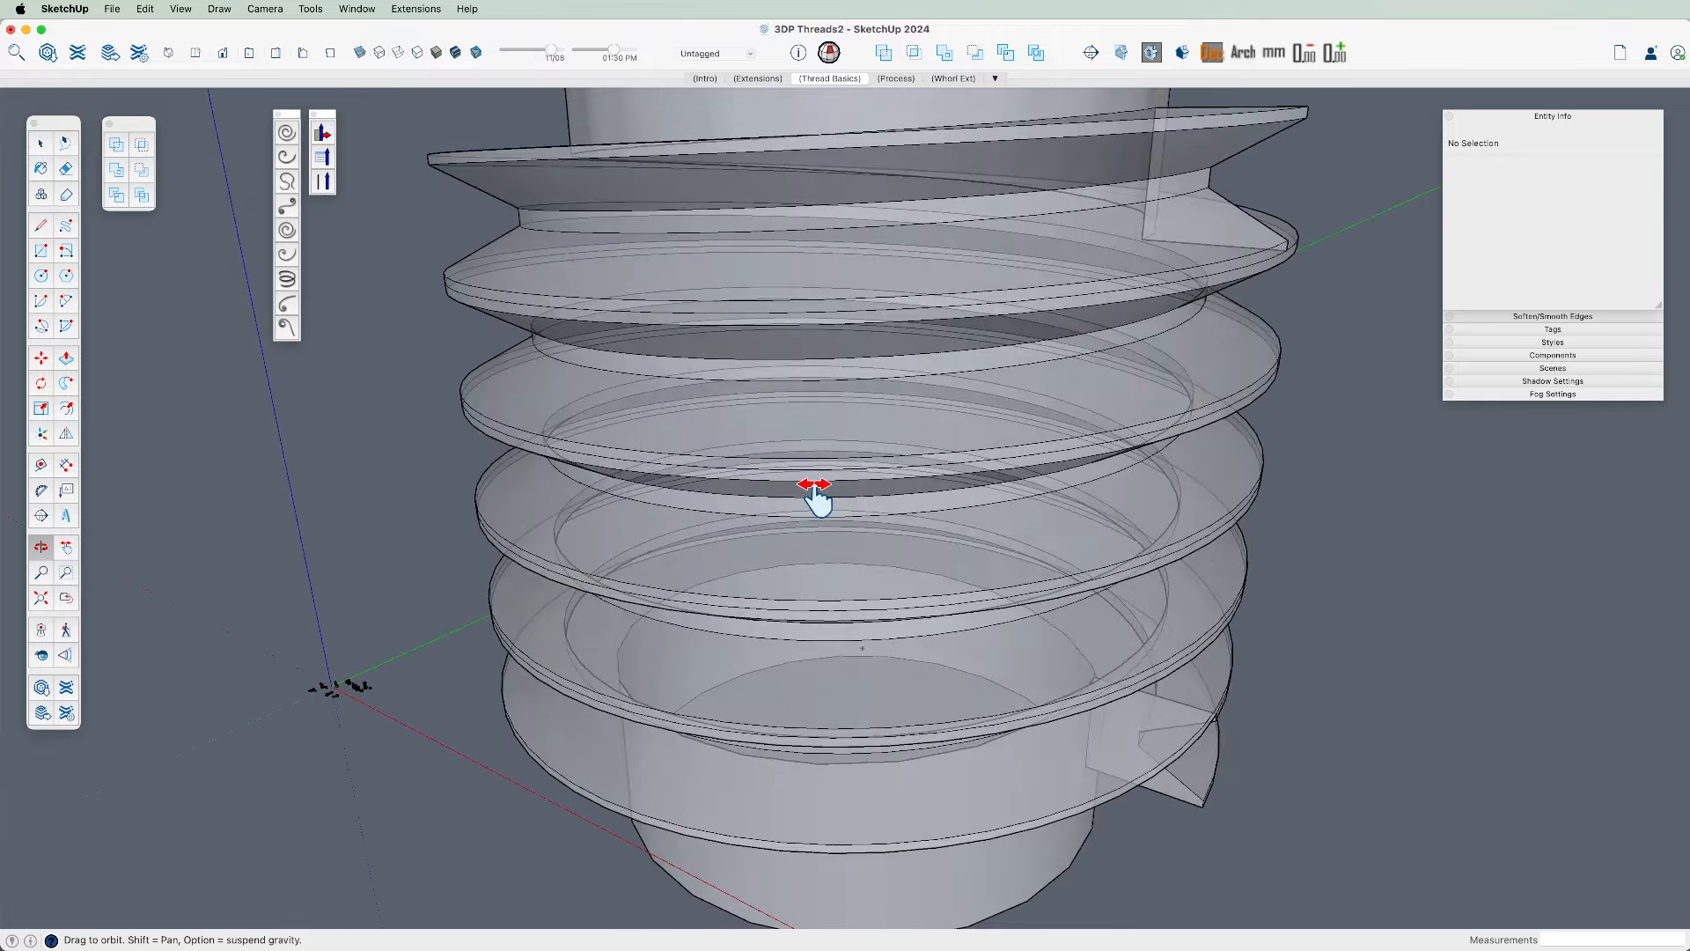
pyautogui.hotkey('shift', 'c')
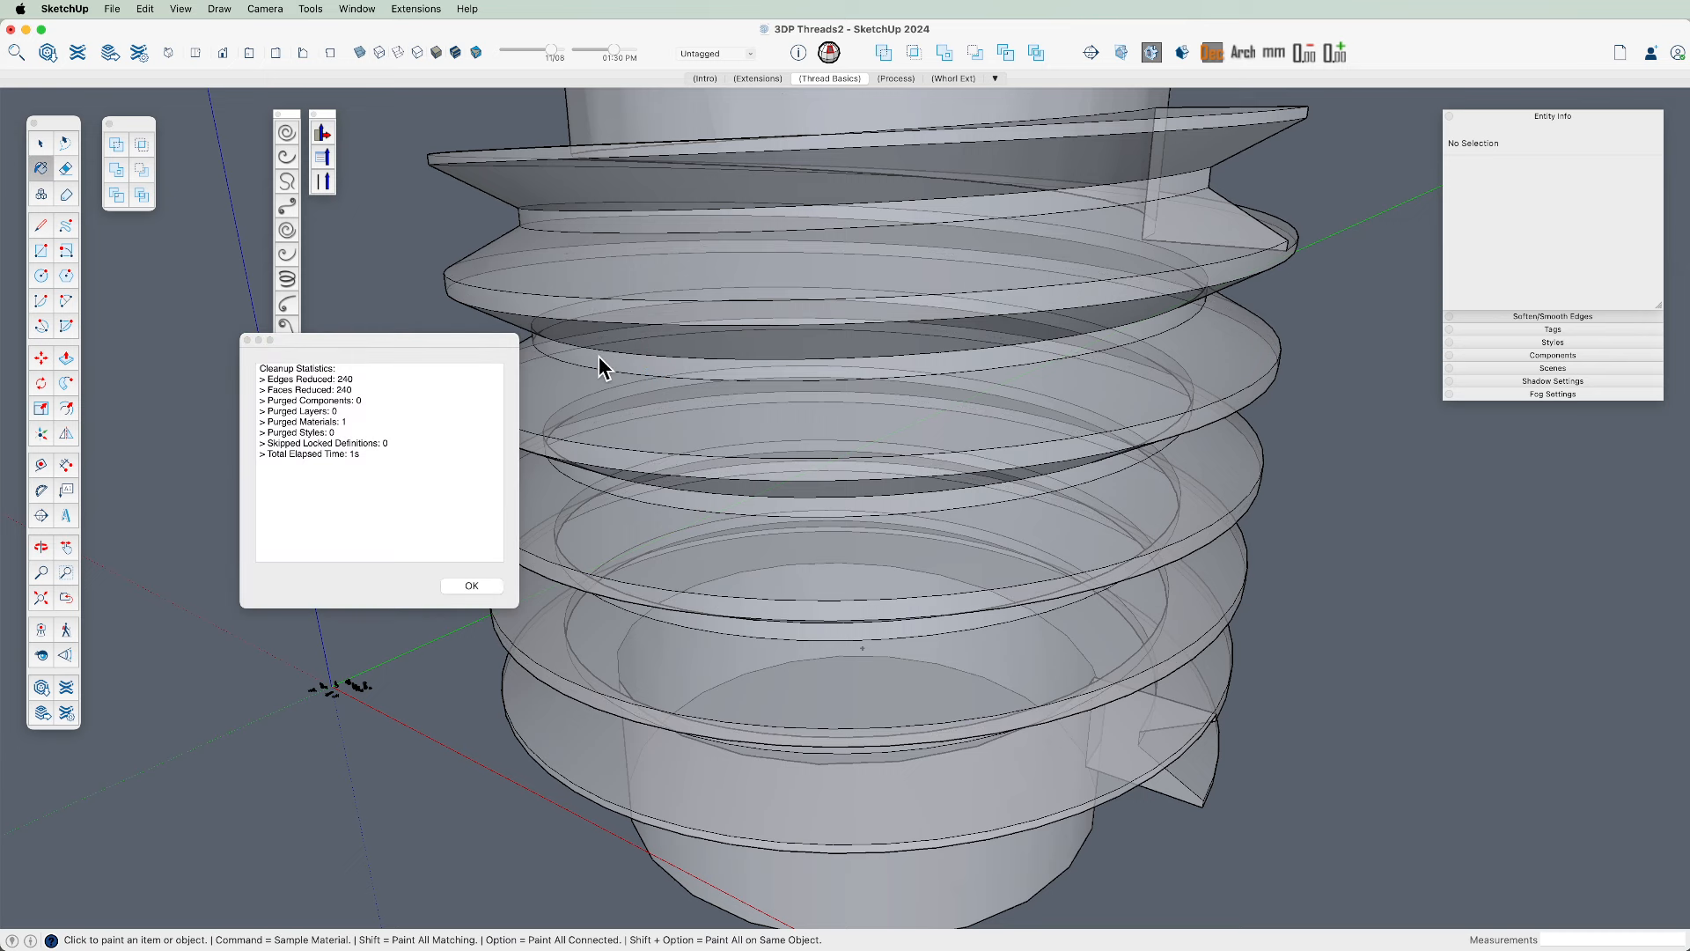
pyautogui.press('space')
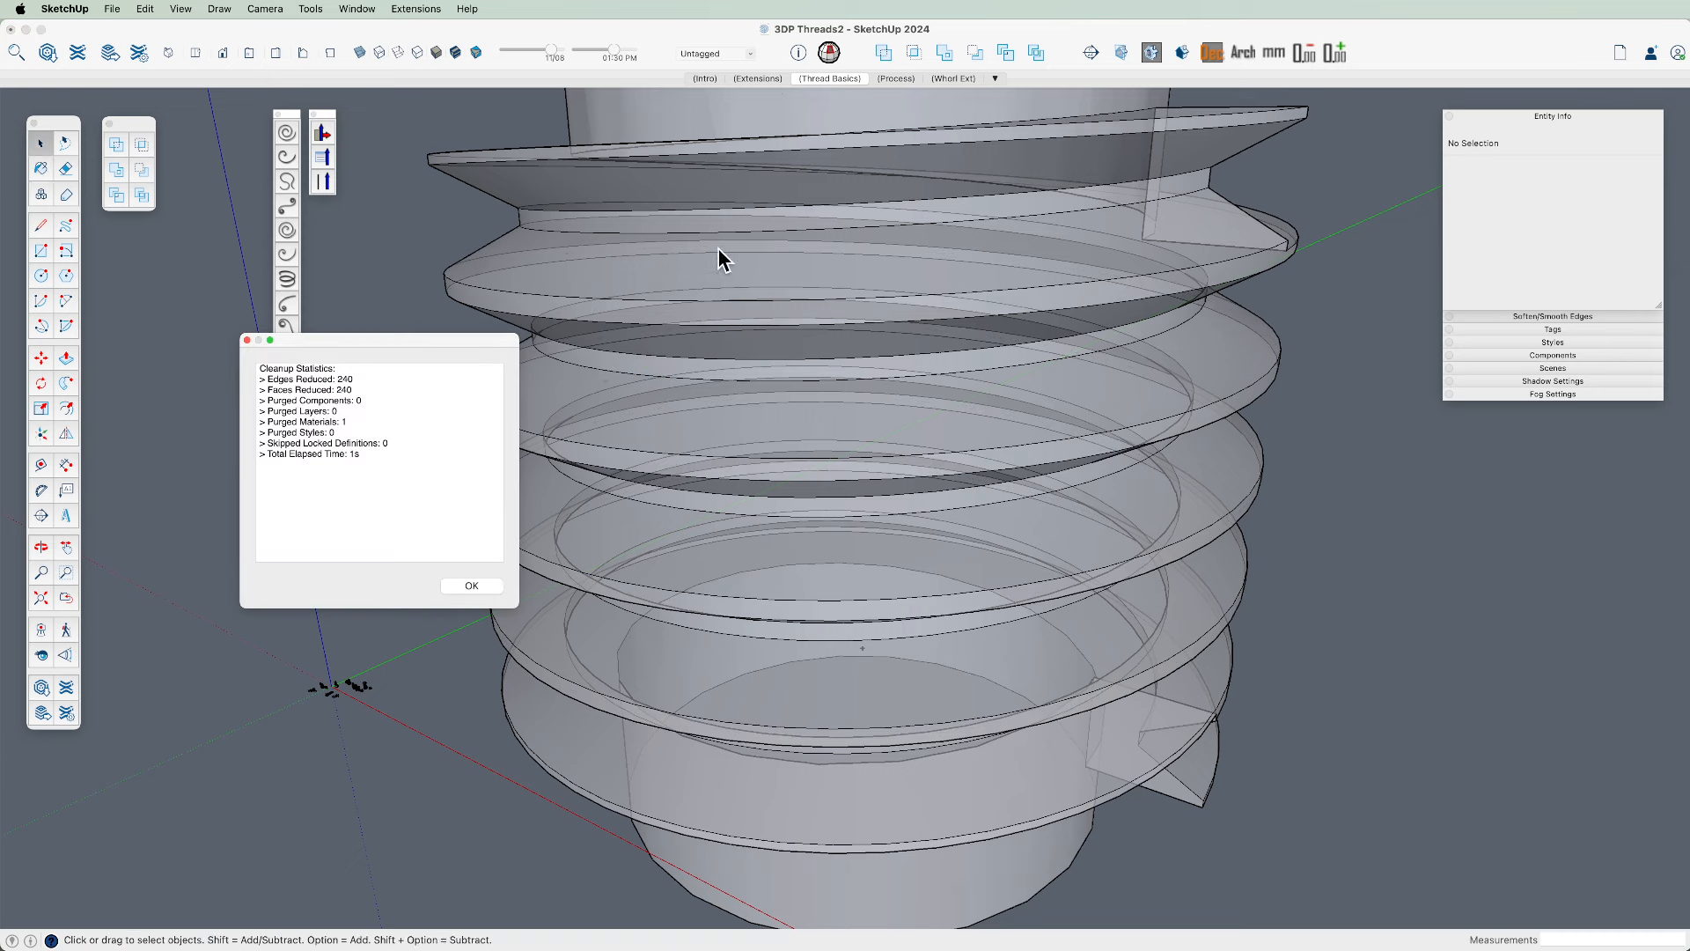
pyautogui.click(477, 588)
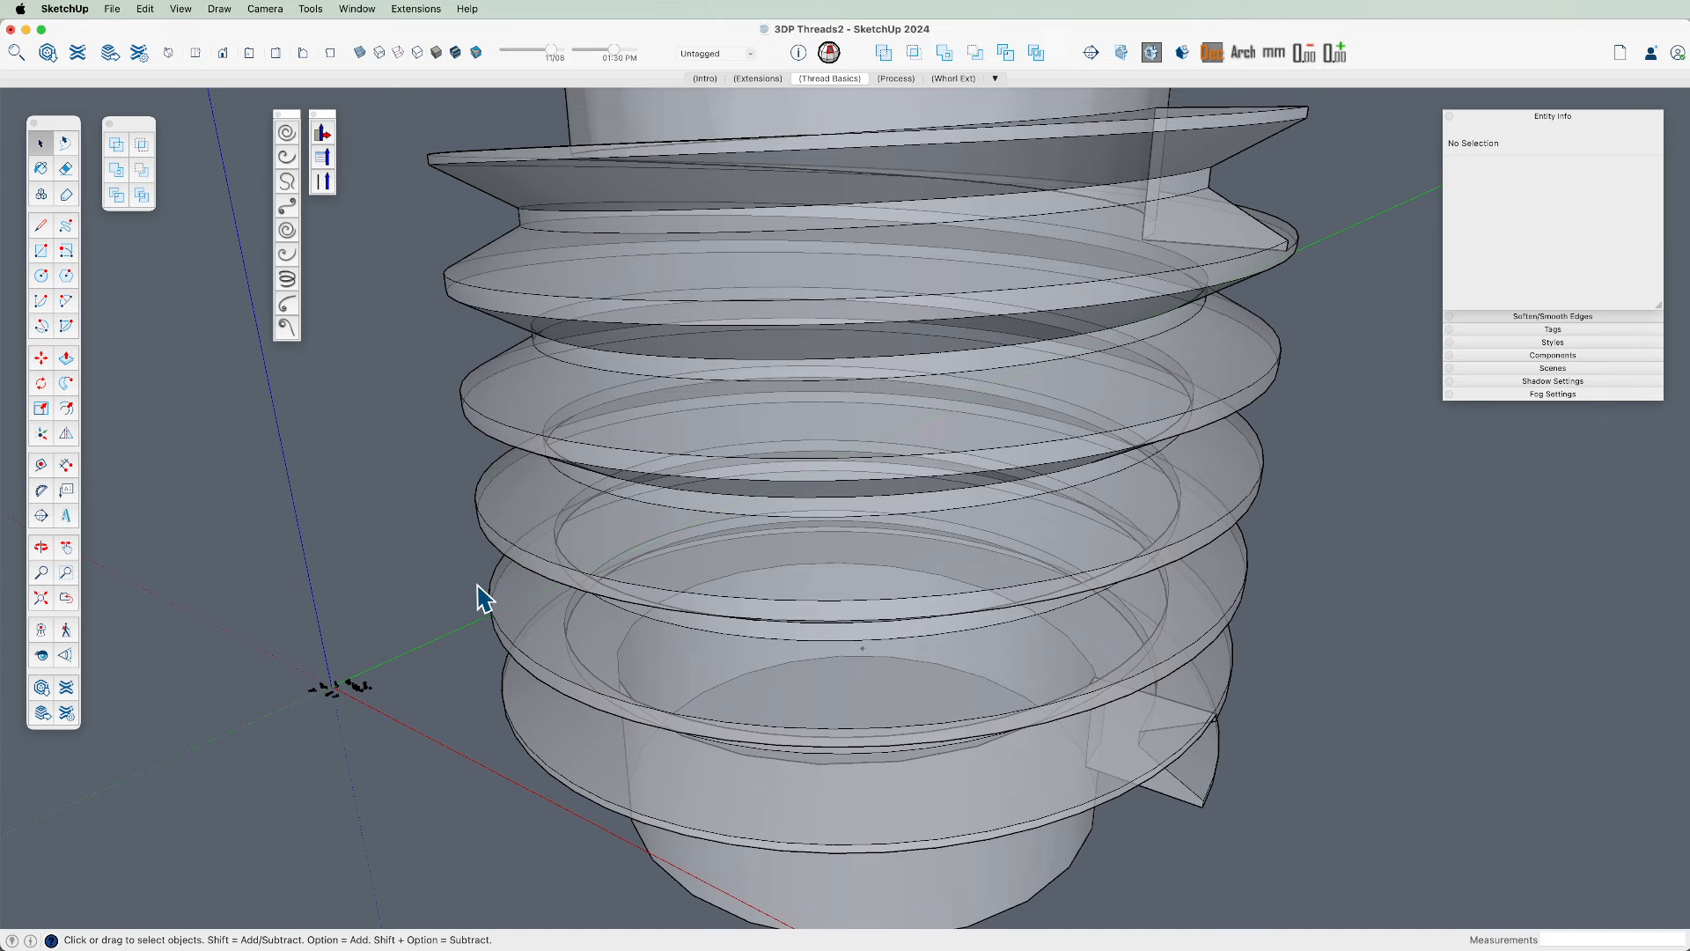
pyautogui.press('x')
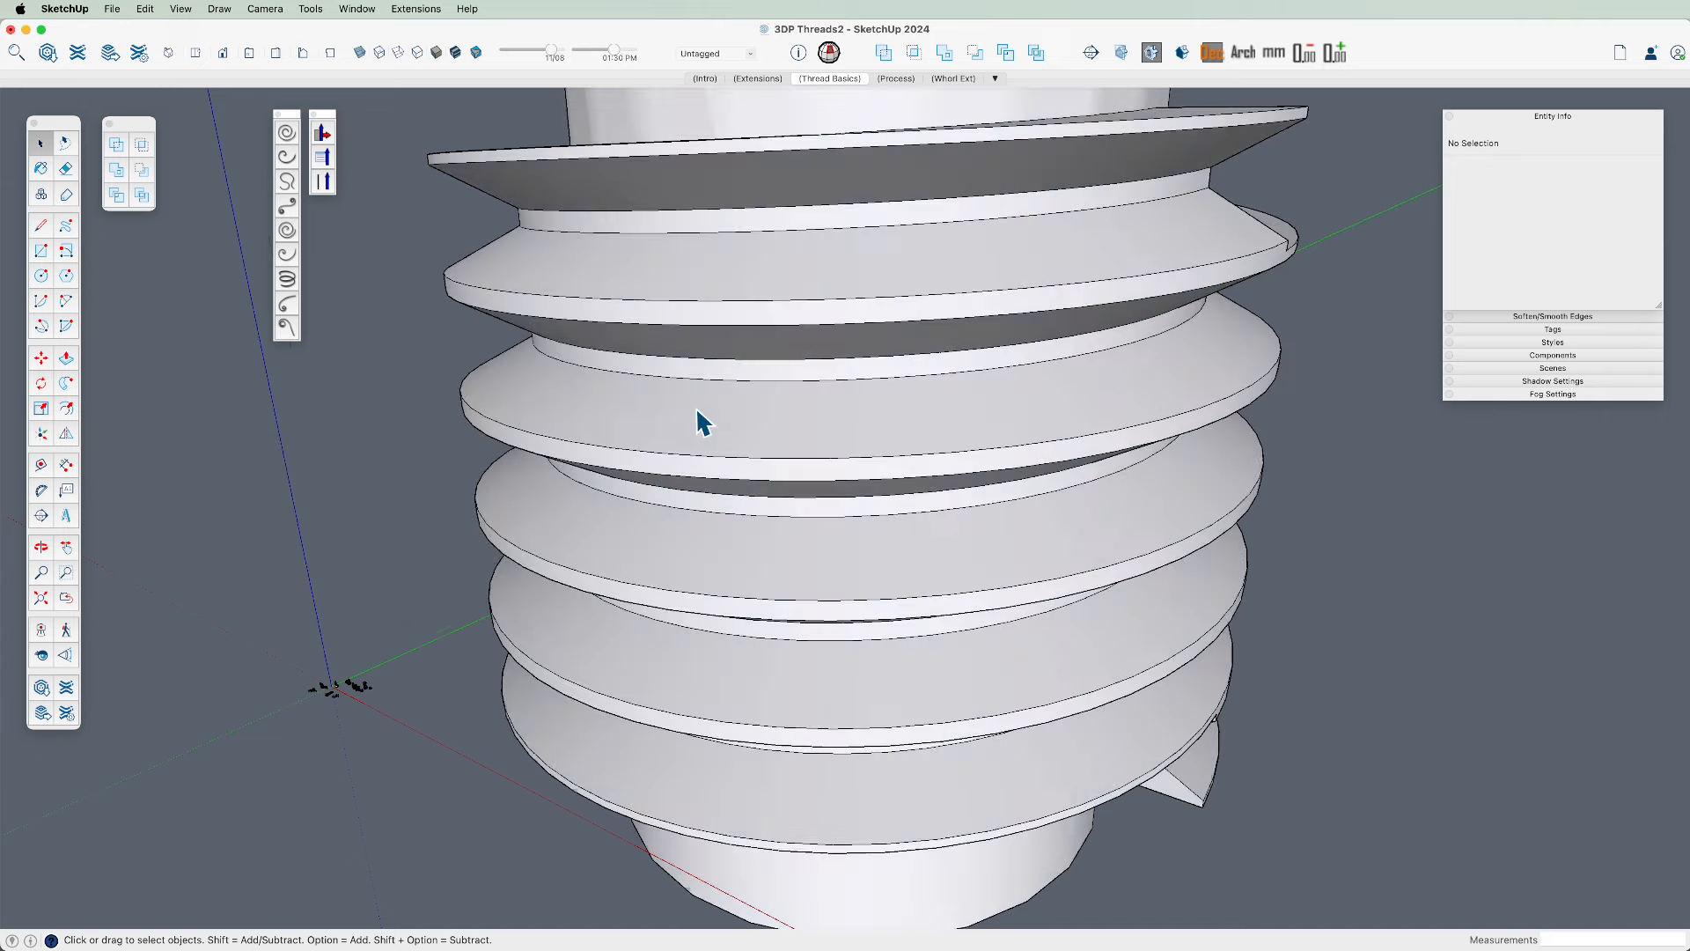
# Draw a circle of about 445 in radius centred on the core cylinder's top face, wider than the thread
pyautogui.moveTo(701, 423); pyautogui.dragTo(870, 504, button='middle')
pyautogui.scroll(-3, 847, 405)
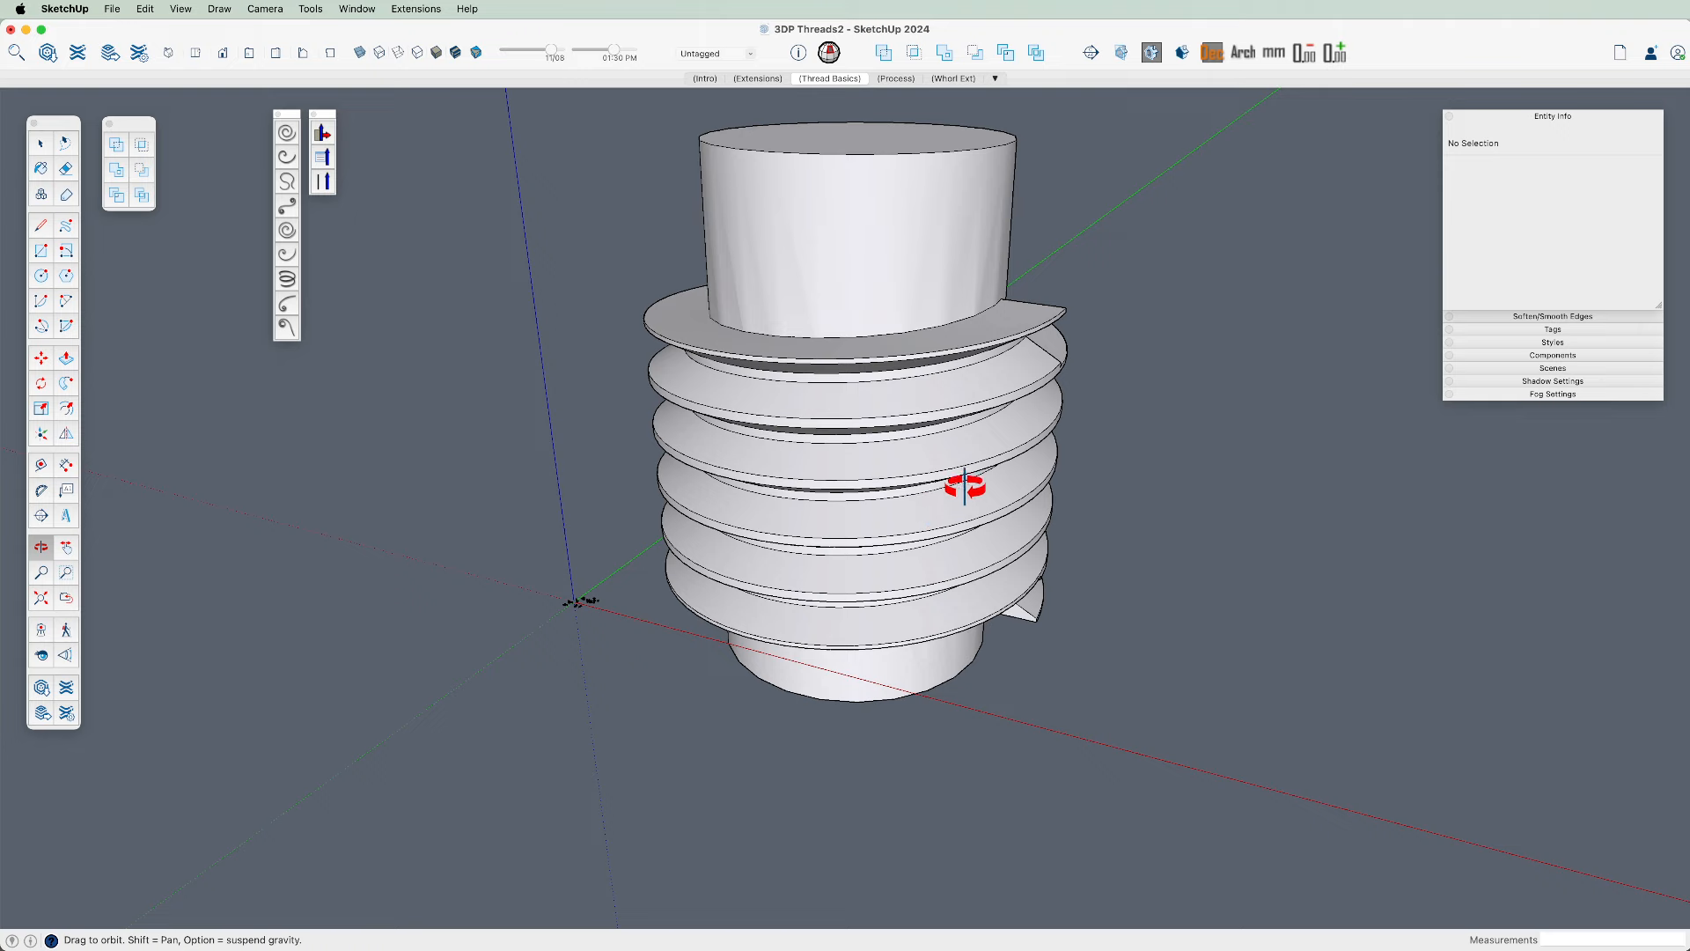
pyautogui.scroll(5, 968, 484)
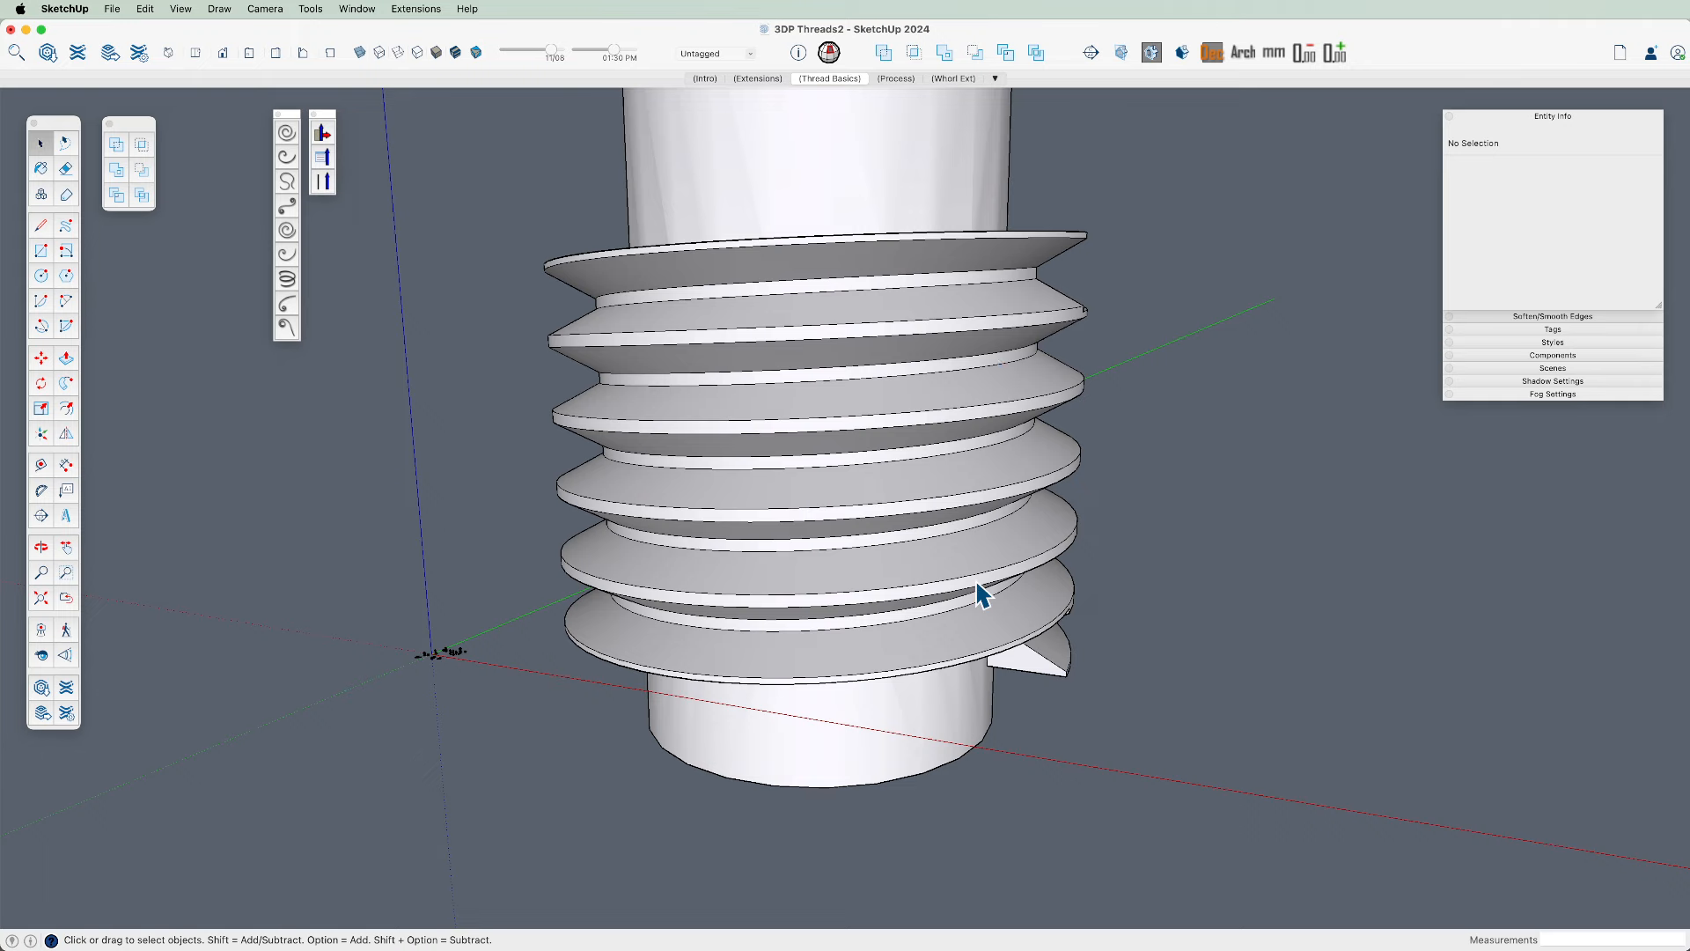
pyautogui.moveTo(911, 632); pyautogui.dragTo(929, 751, button='middle')
pyautogui.press('c')
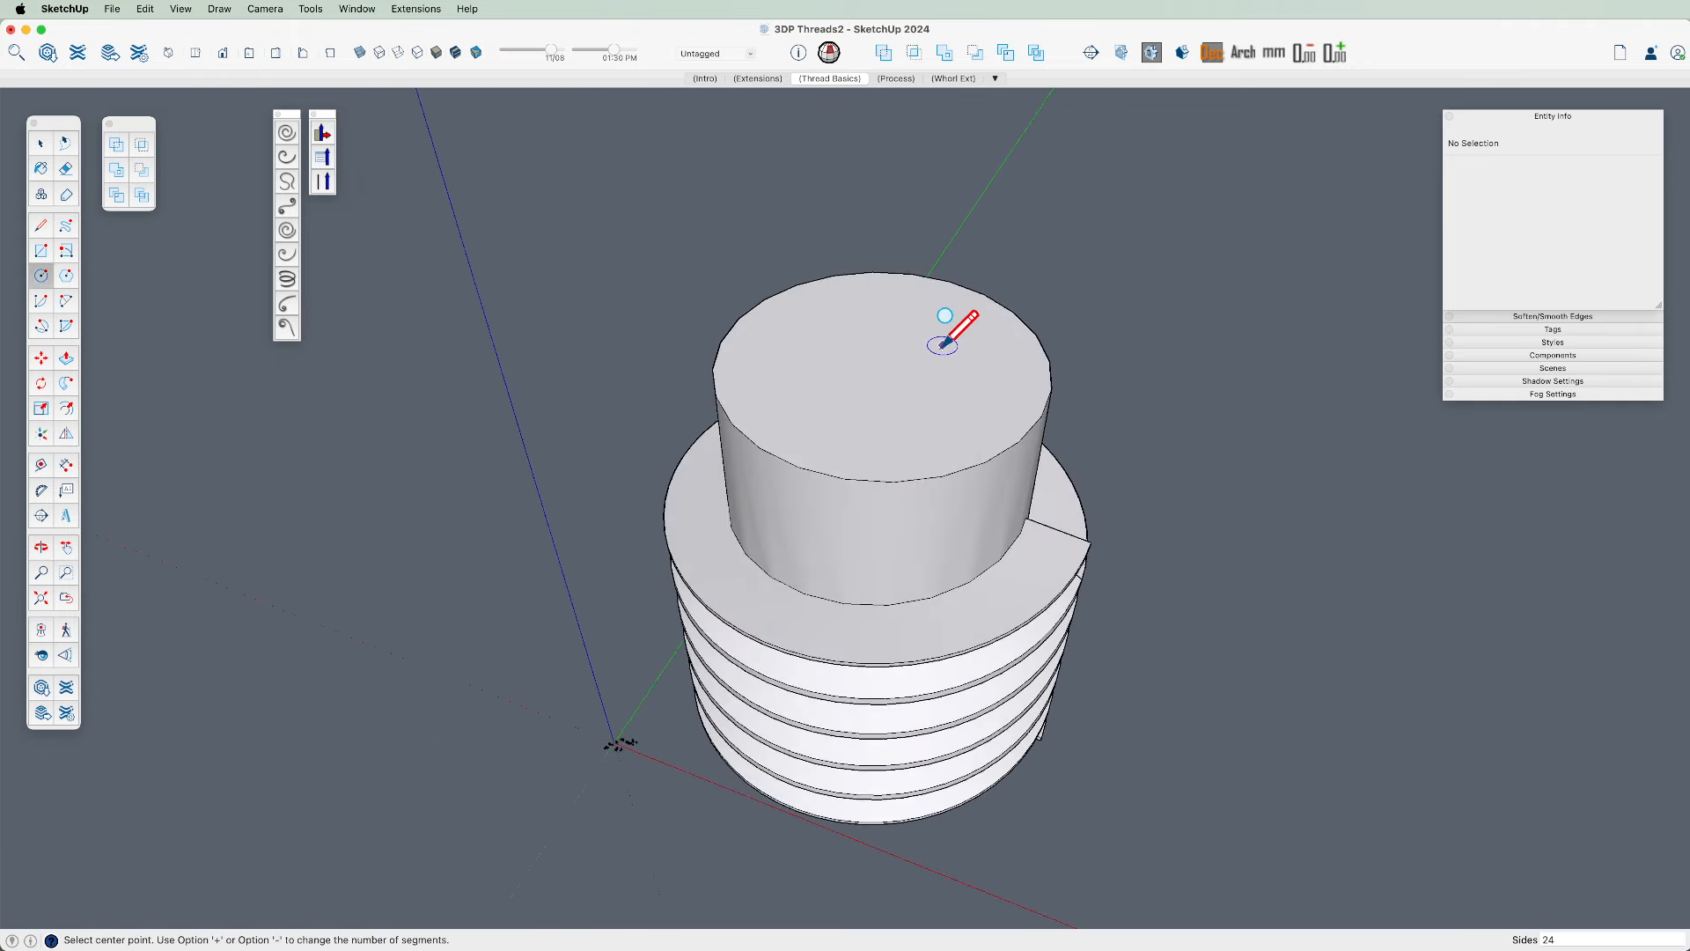
pyautogui.click(885, 371)
pyautogui.click(1180, 426)
# Push the circle down about 352 in over the upper thread and group the resulting cylinder
pyautogui.press('p')
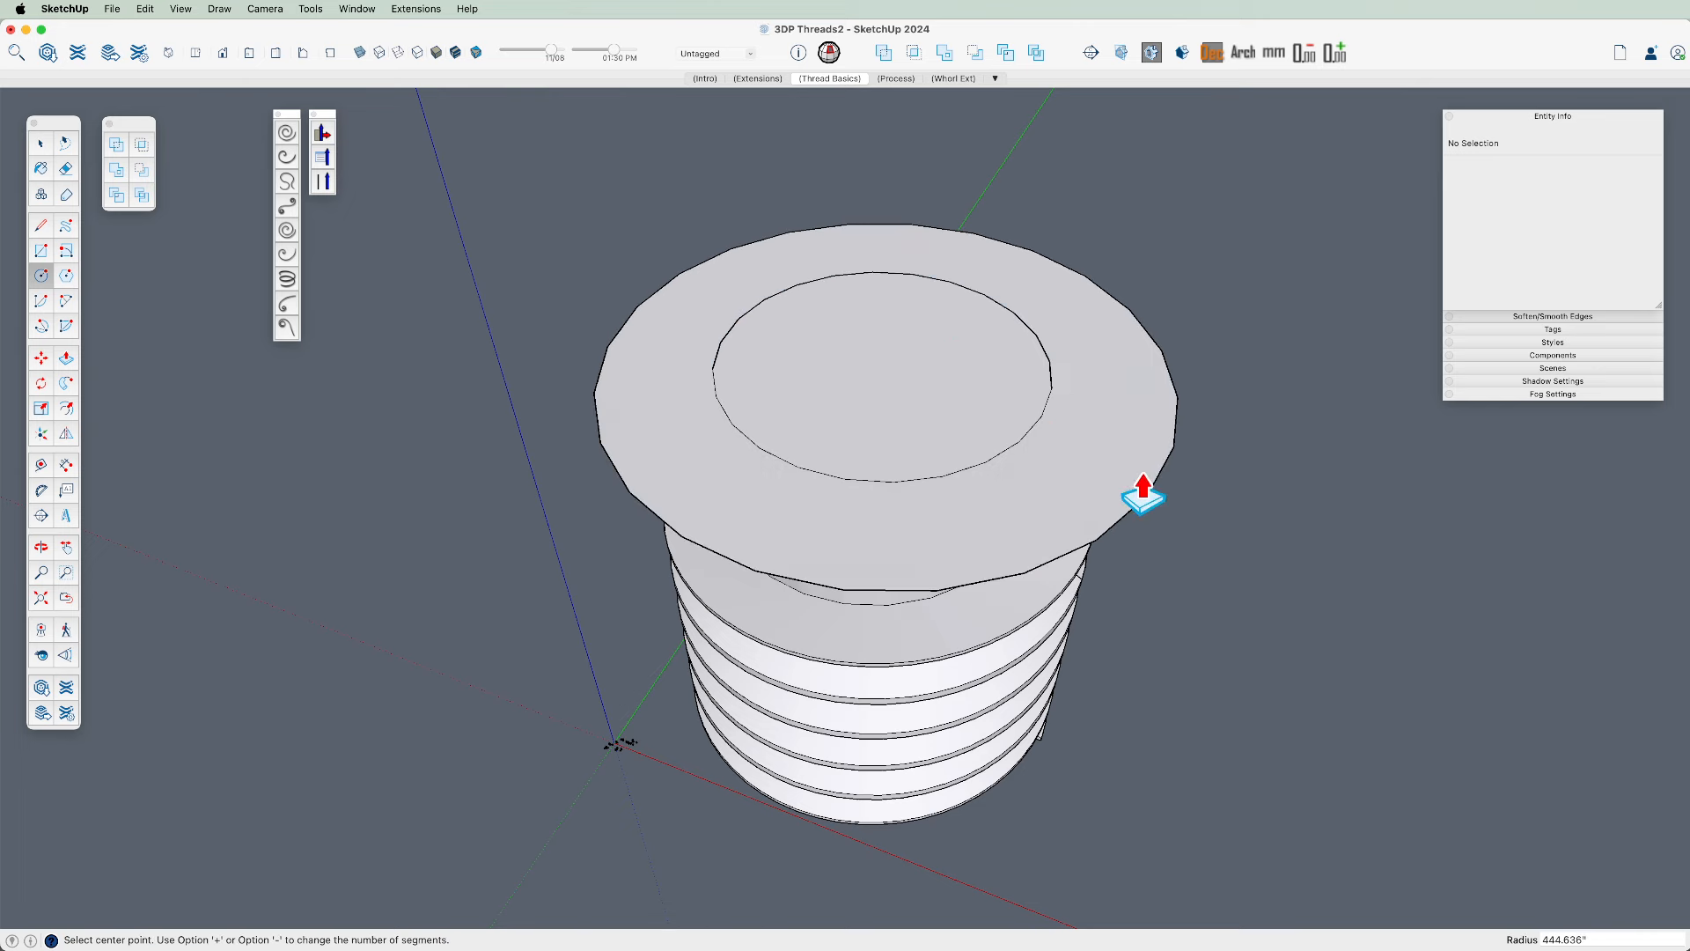
pyautogui.moveTo(1144, 491); pyautogui.dragTo(1136, 665)
pyautogui.moveTo(1035, 606); pyautogui.dragTo(1056, 351, button='middle')
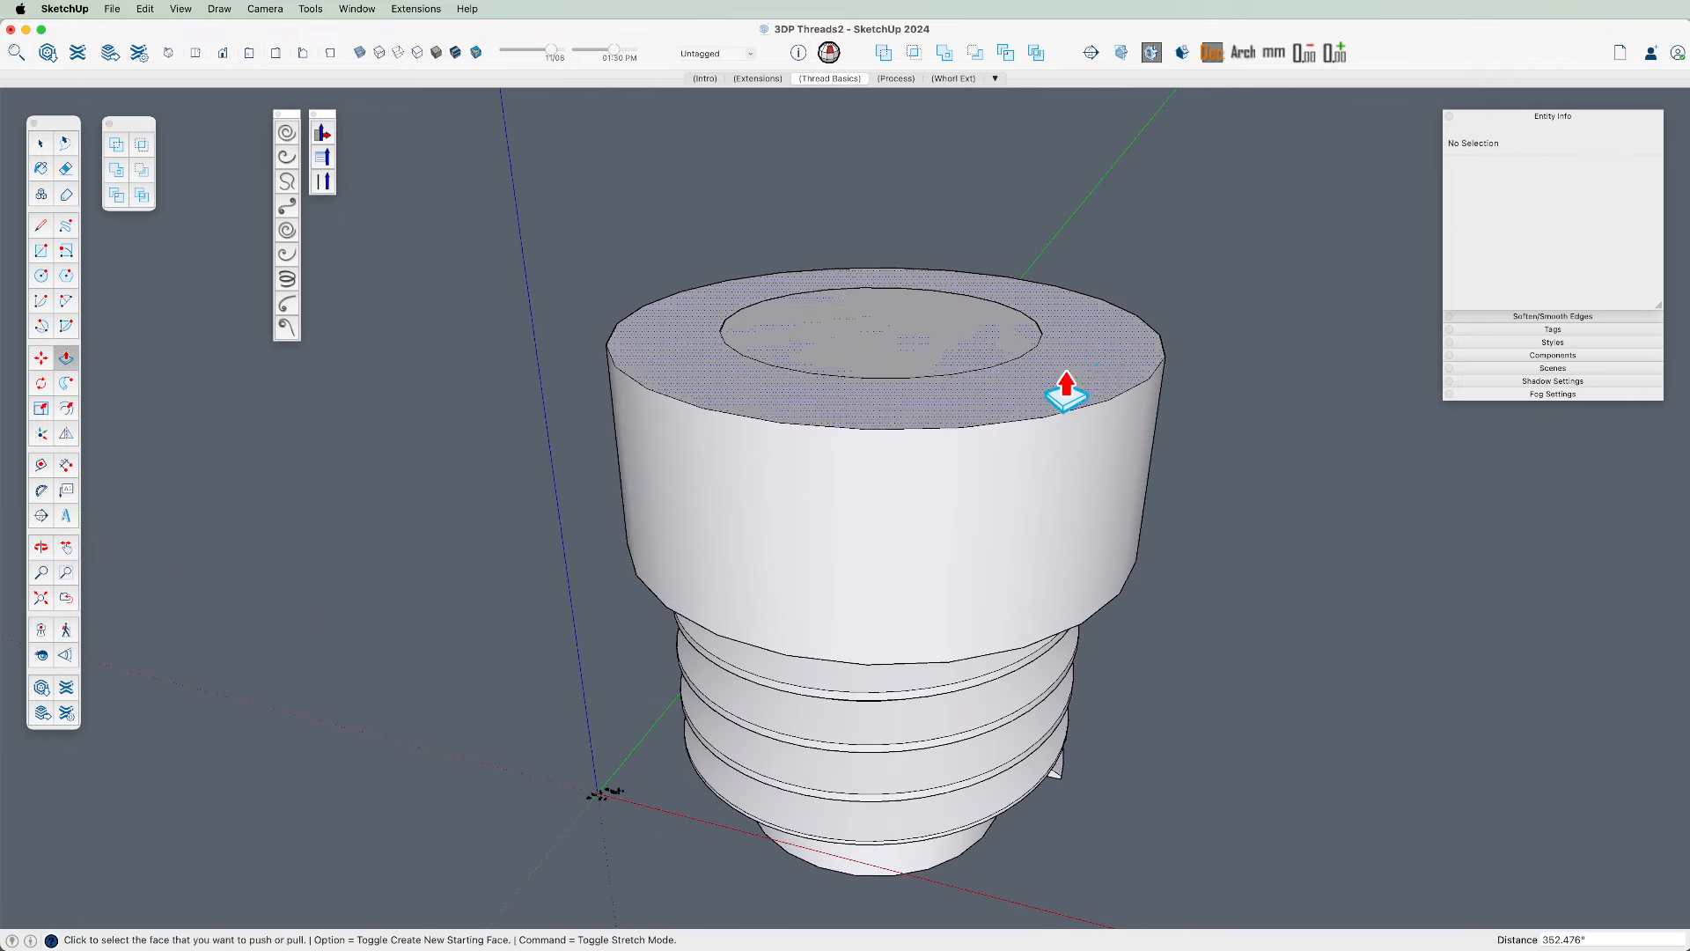
pyautogui.press('space')
pyautogui.click(1076, 366)
pyautogui.press('super+g')
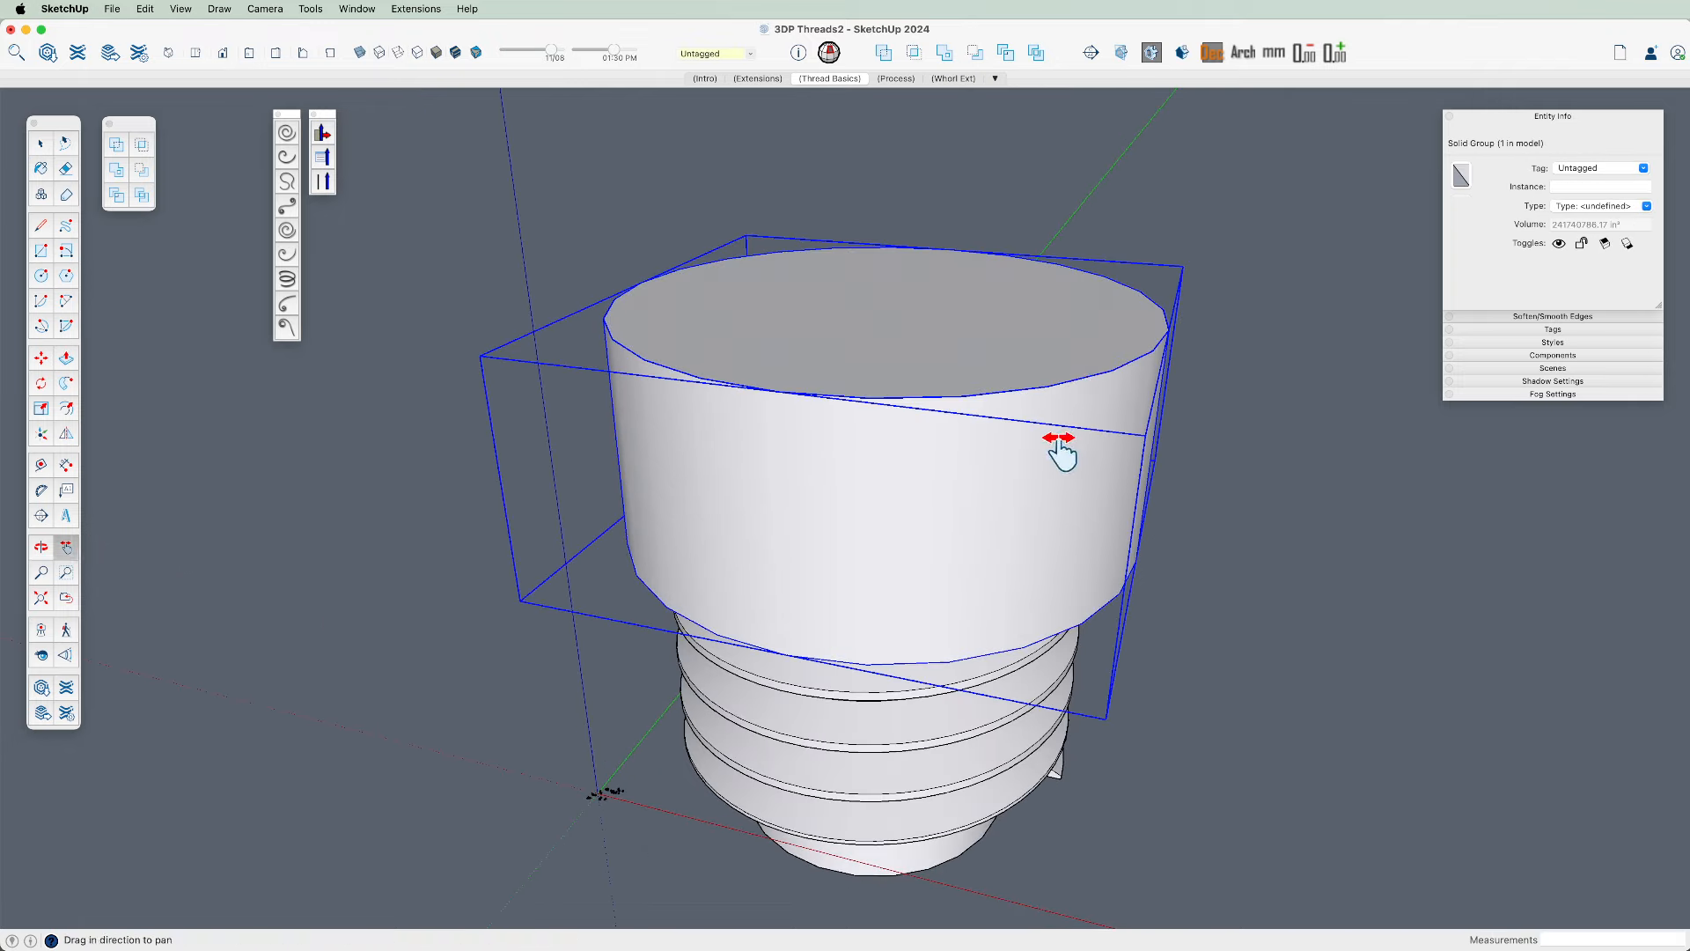
# Copy the grouped cylinder about 800 in straight down so the copy covers the thread's lower end
pyautogui.moveTo(1061, 440); pyautogui.dragTo(1049, 358, button='middle')
pyautogui.press('m')
pyautogui.click(1090, 319)
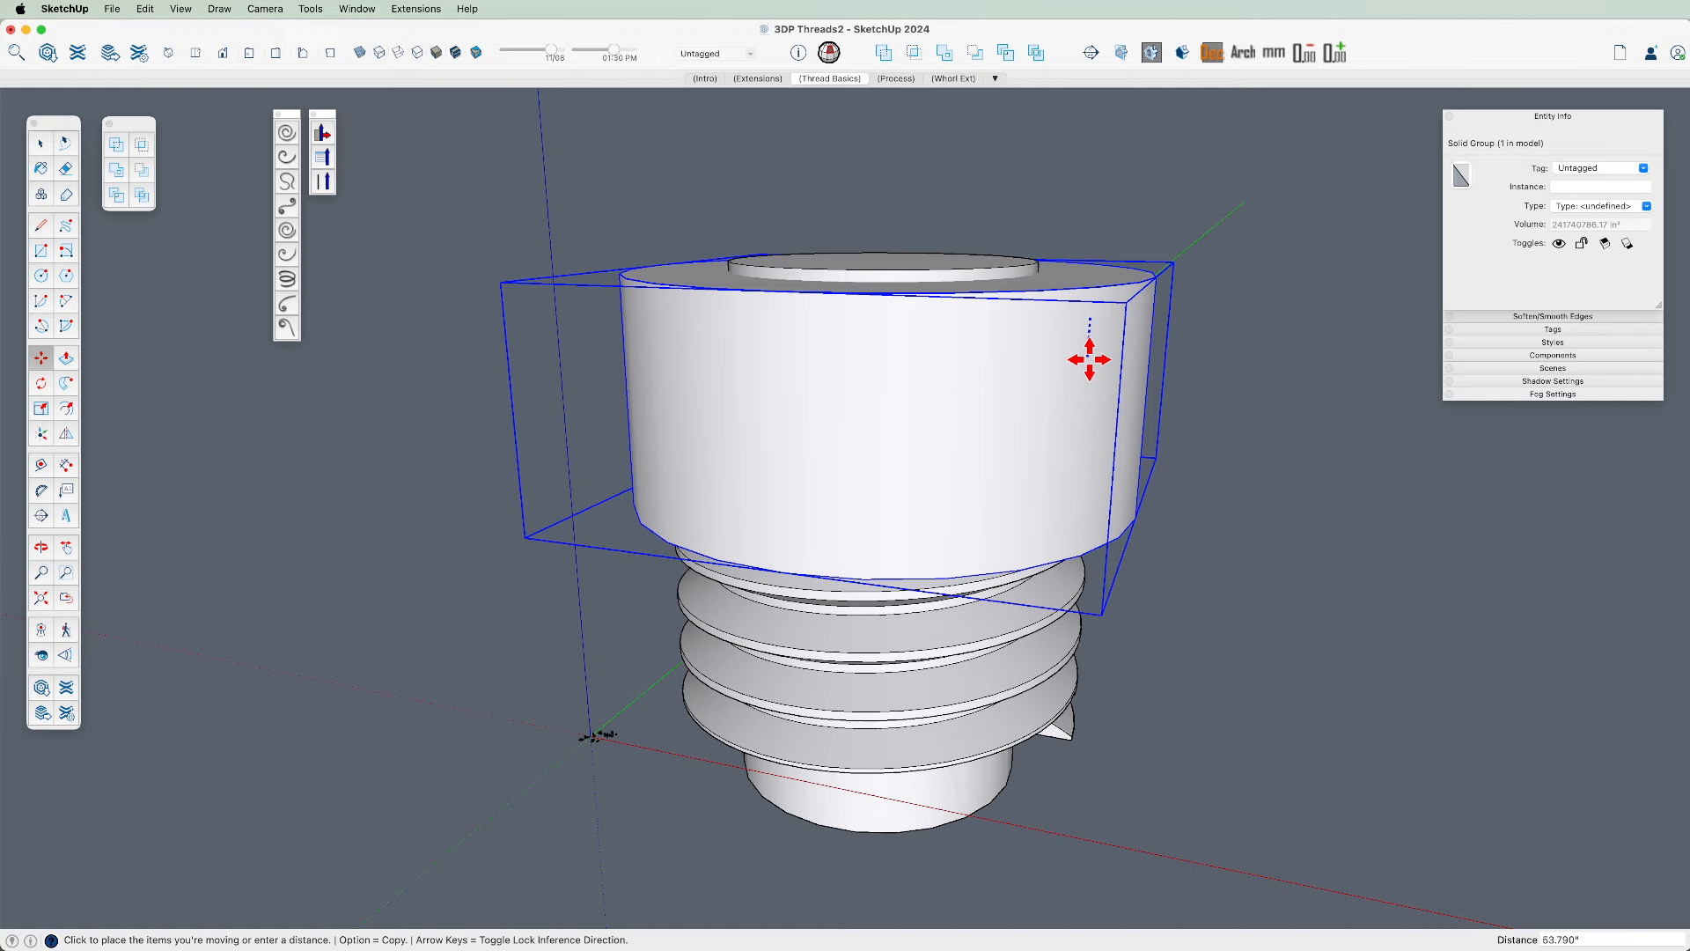
pyautogui.scroll(-5, 1098, 548)
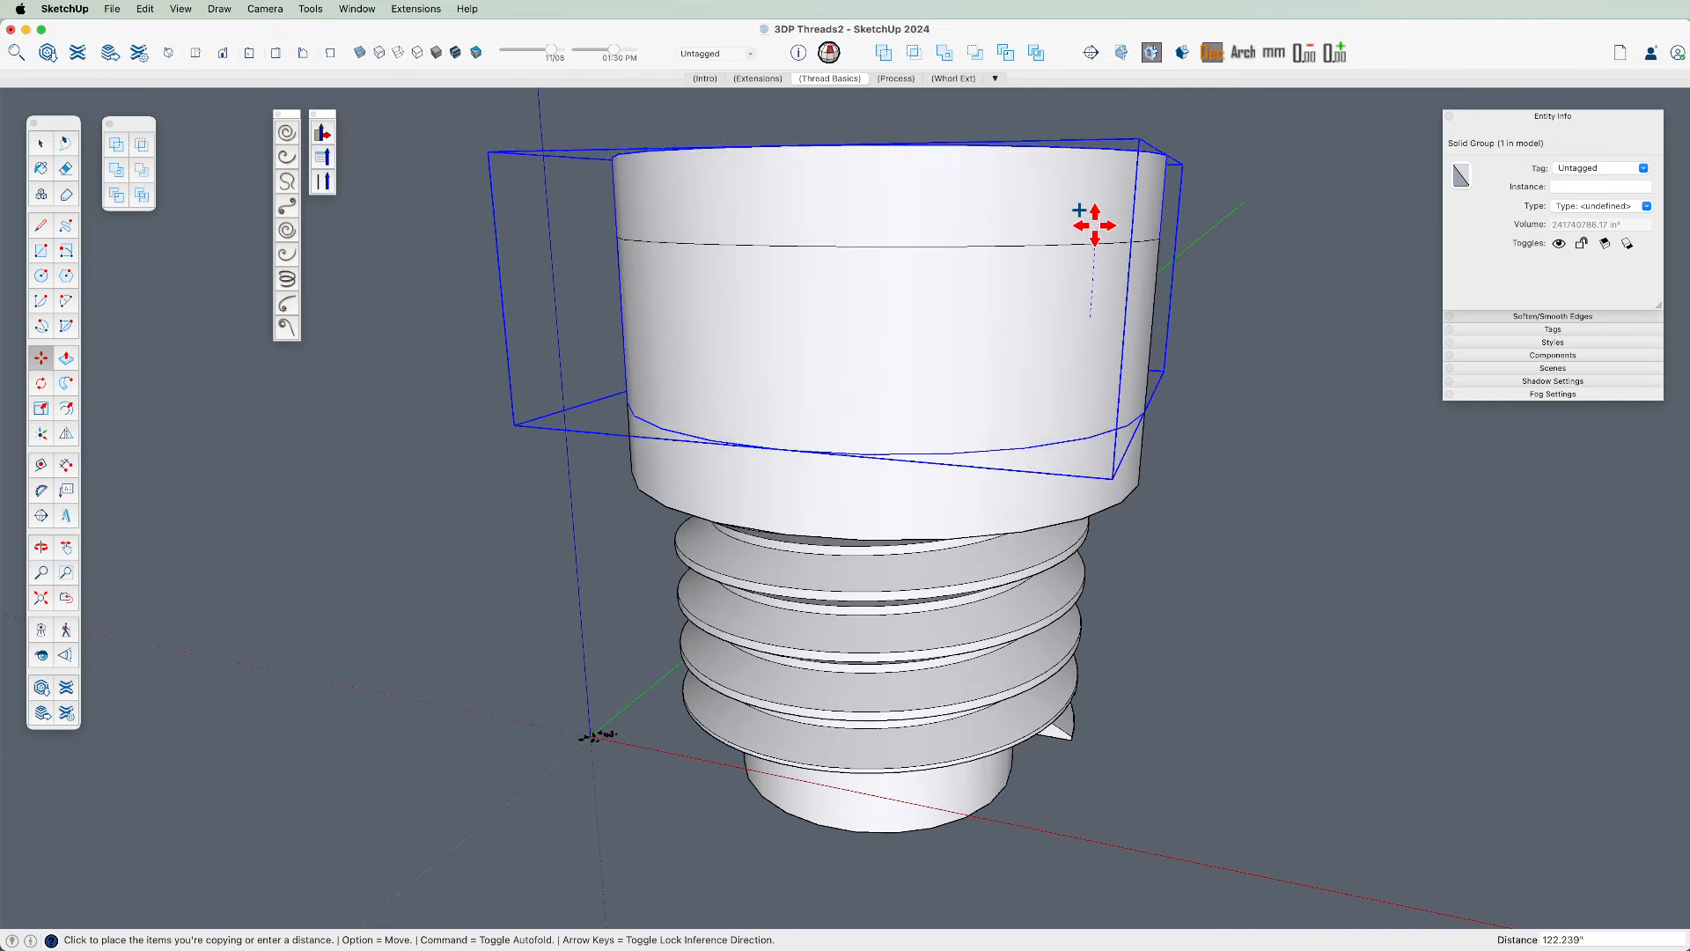
pyautogui.press('alt')
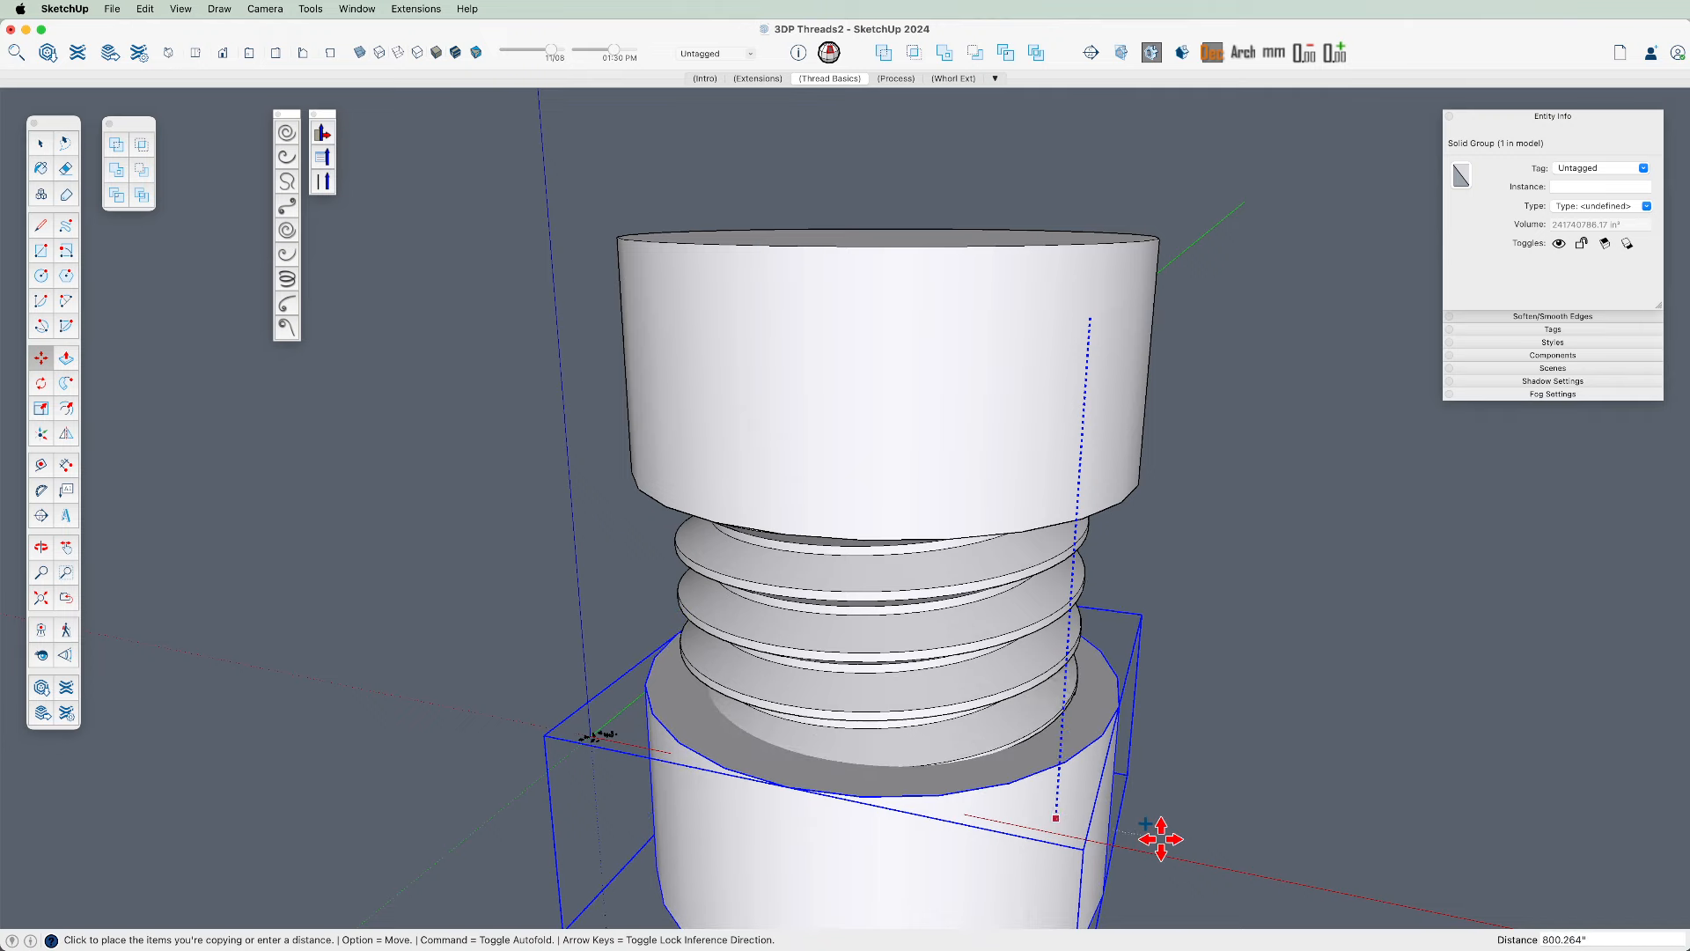
pyautogui.click(1162, 832)
# Show hidden geometry and draw a vertical line between aligned thread-crest vertices two turns apart
pyautogui.scroll(3, 1144, 819)
pyautogui.moveTo(1110, 755); pyautogui.dragTo(1068, 632, button='middle')
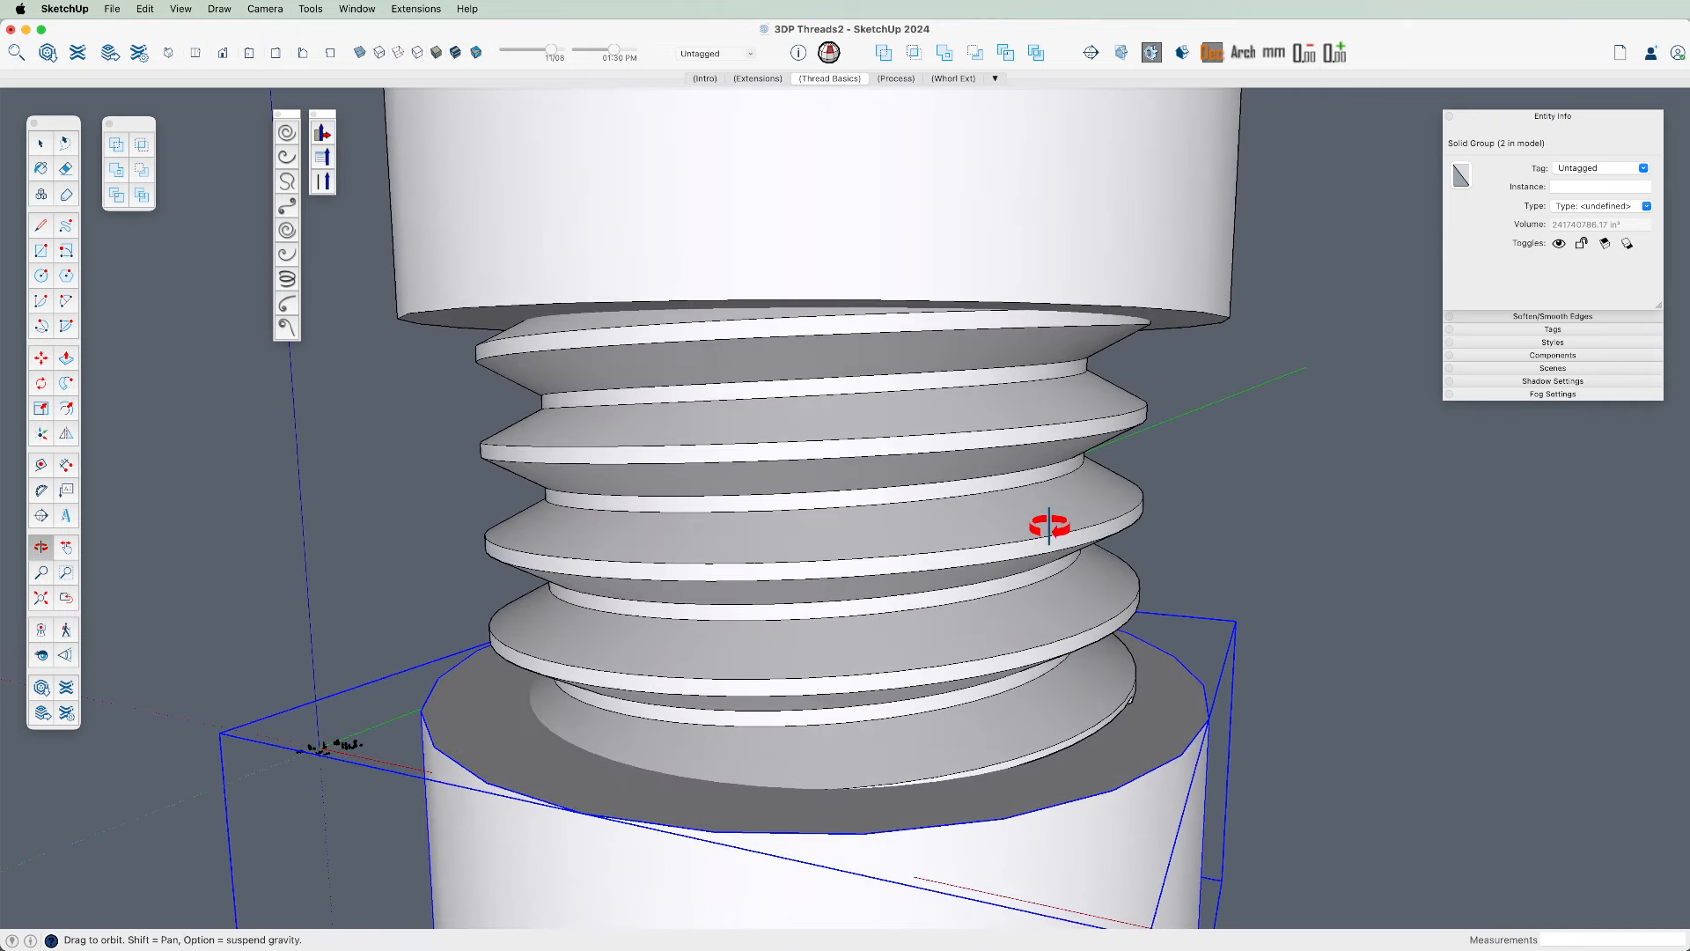
pyautogui.moveTo(1040, 497); pyautogui.dragTo(1031, 396, button='middle')
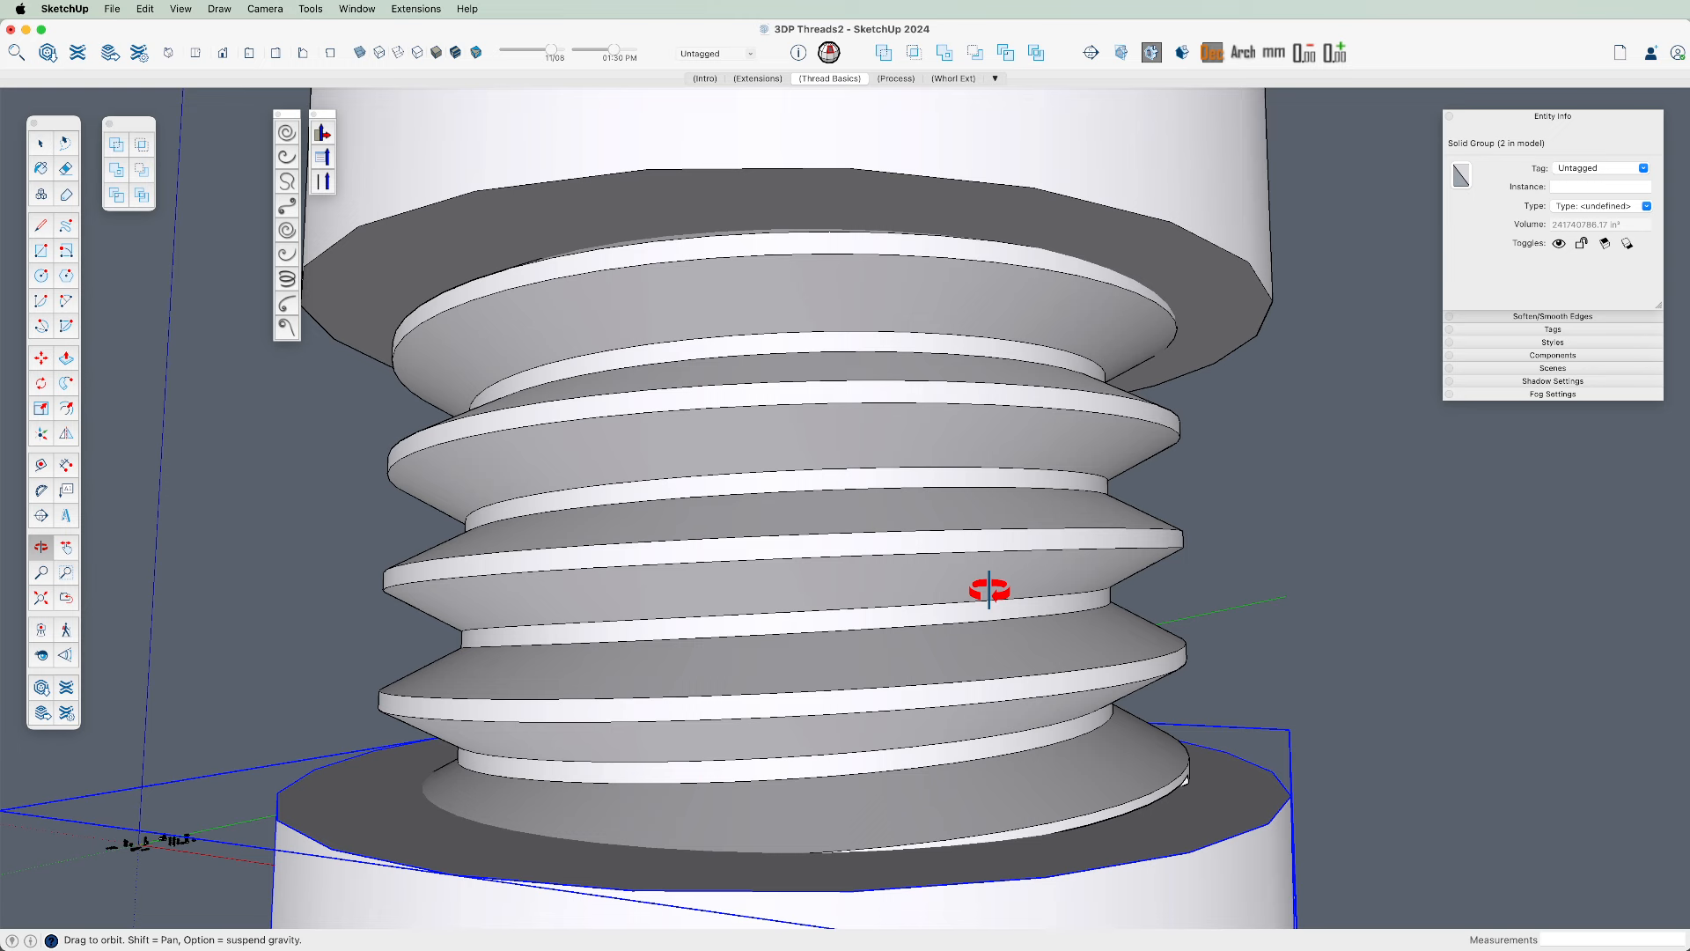
pyautogui.press('l')
pyautogui.hotkey('alt', 'h')
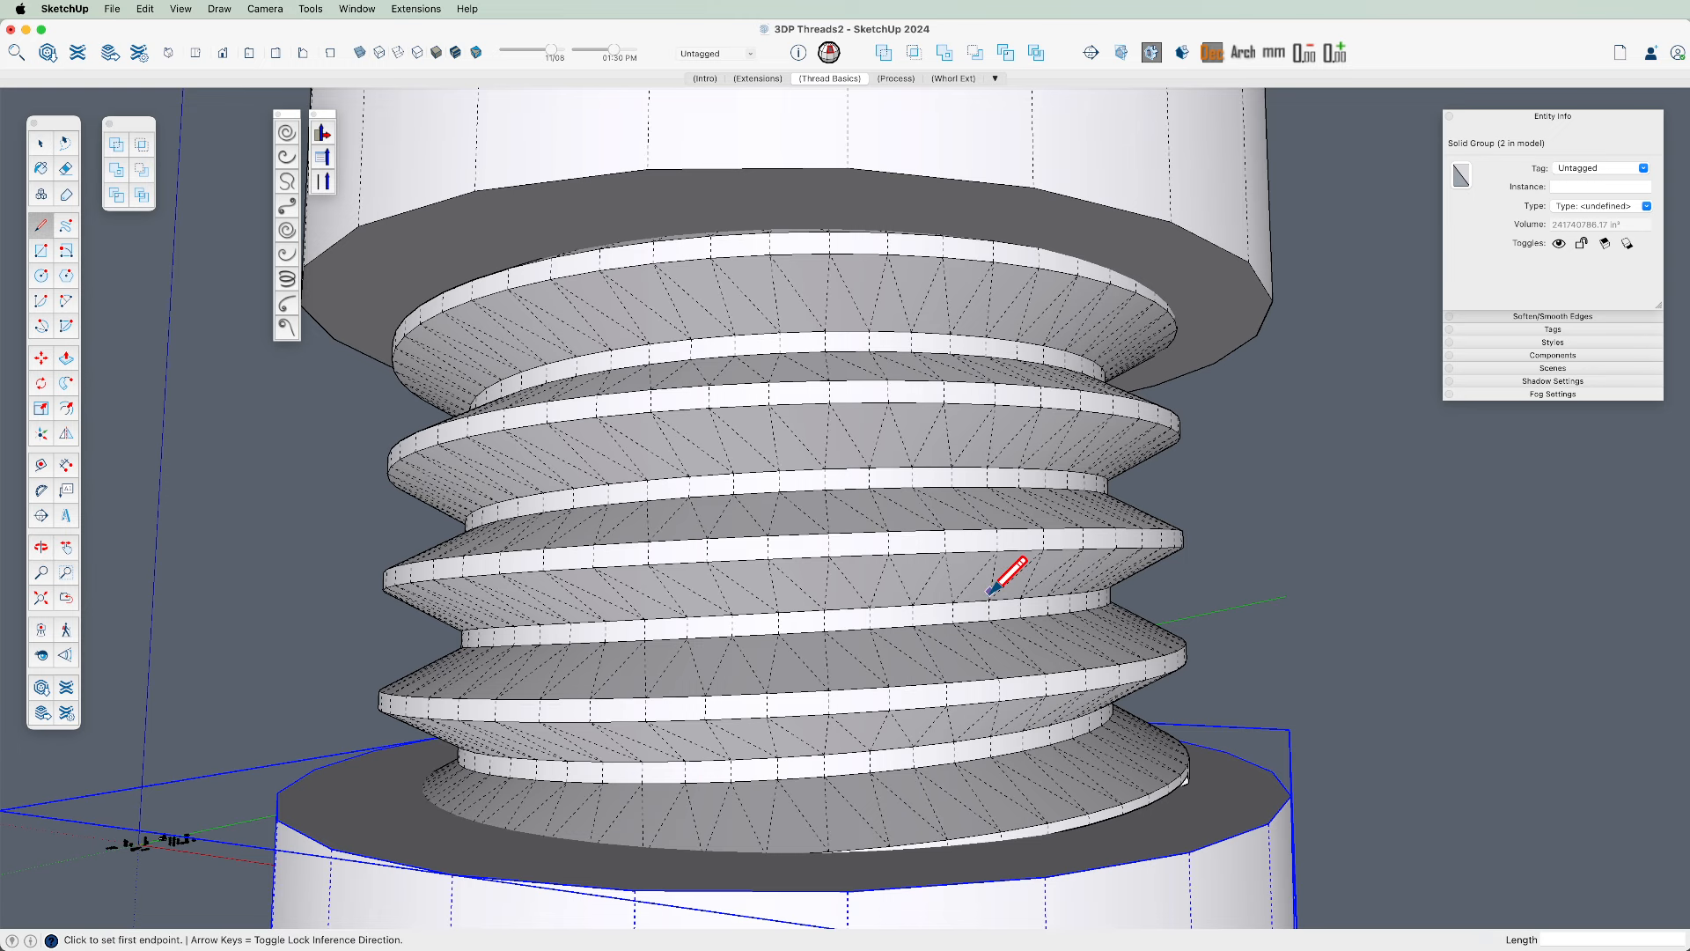
pyautogui.click(999, 678)
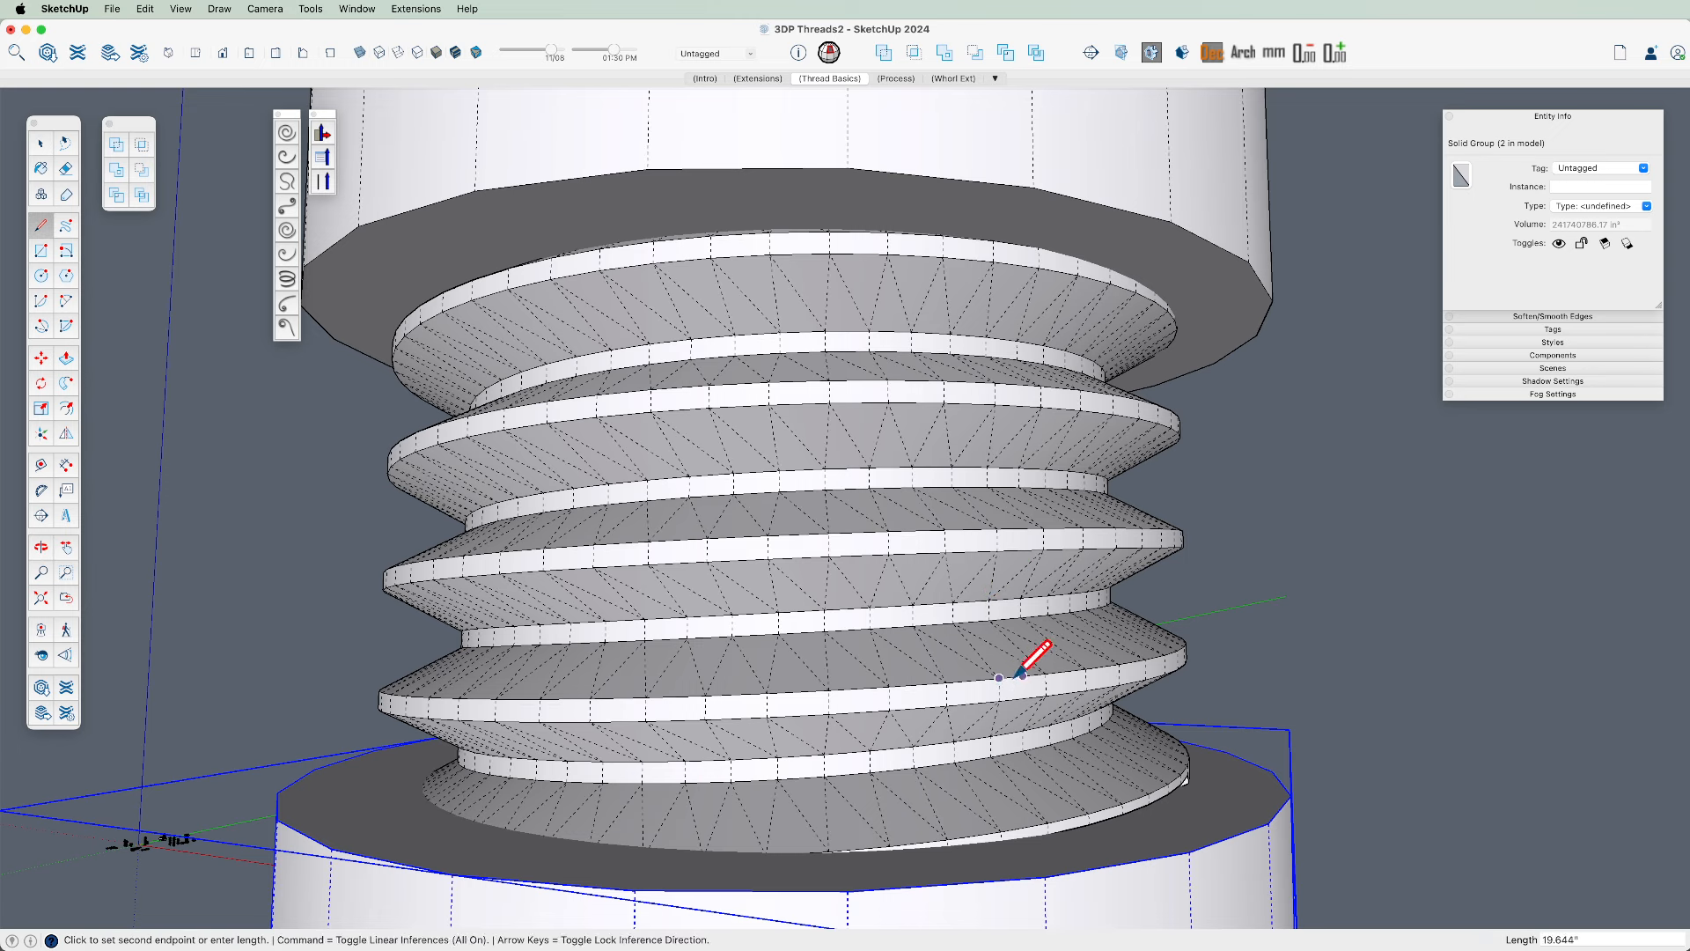
pyautogui.click(995, 382)
# Move the lower cylinder vertically until its top face meets the lower end of the reference line
pyautogui.press('space')
pyautogui.click(1084, 472)
pyautogui.scroll(-1, 1013, 432)
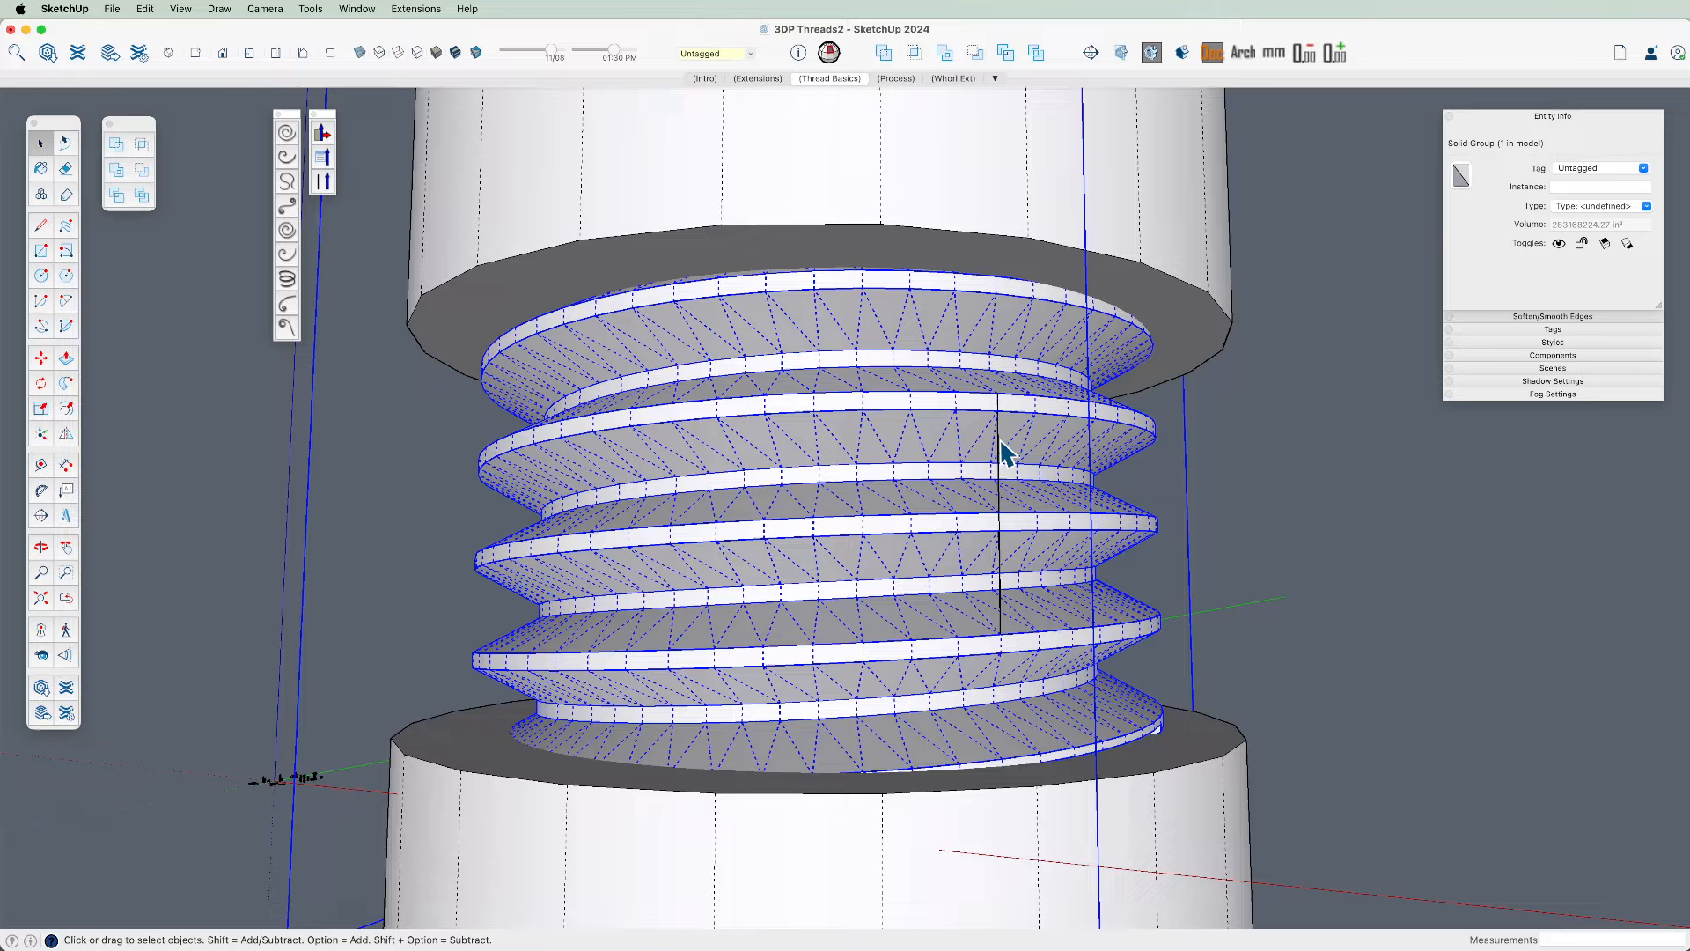
pyautogui.moveTo(1003, 453); pyautogui.dragTo(1018, 589, button='middle')
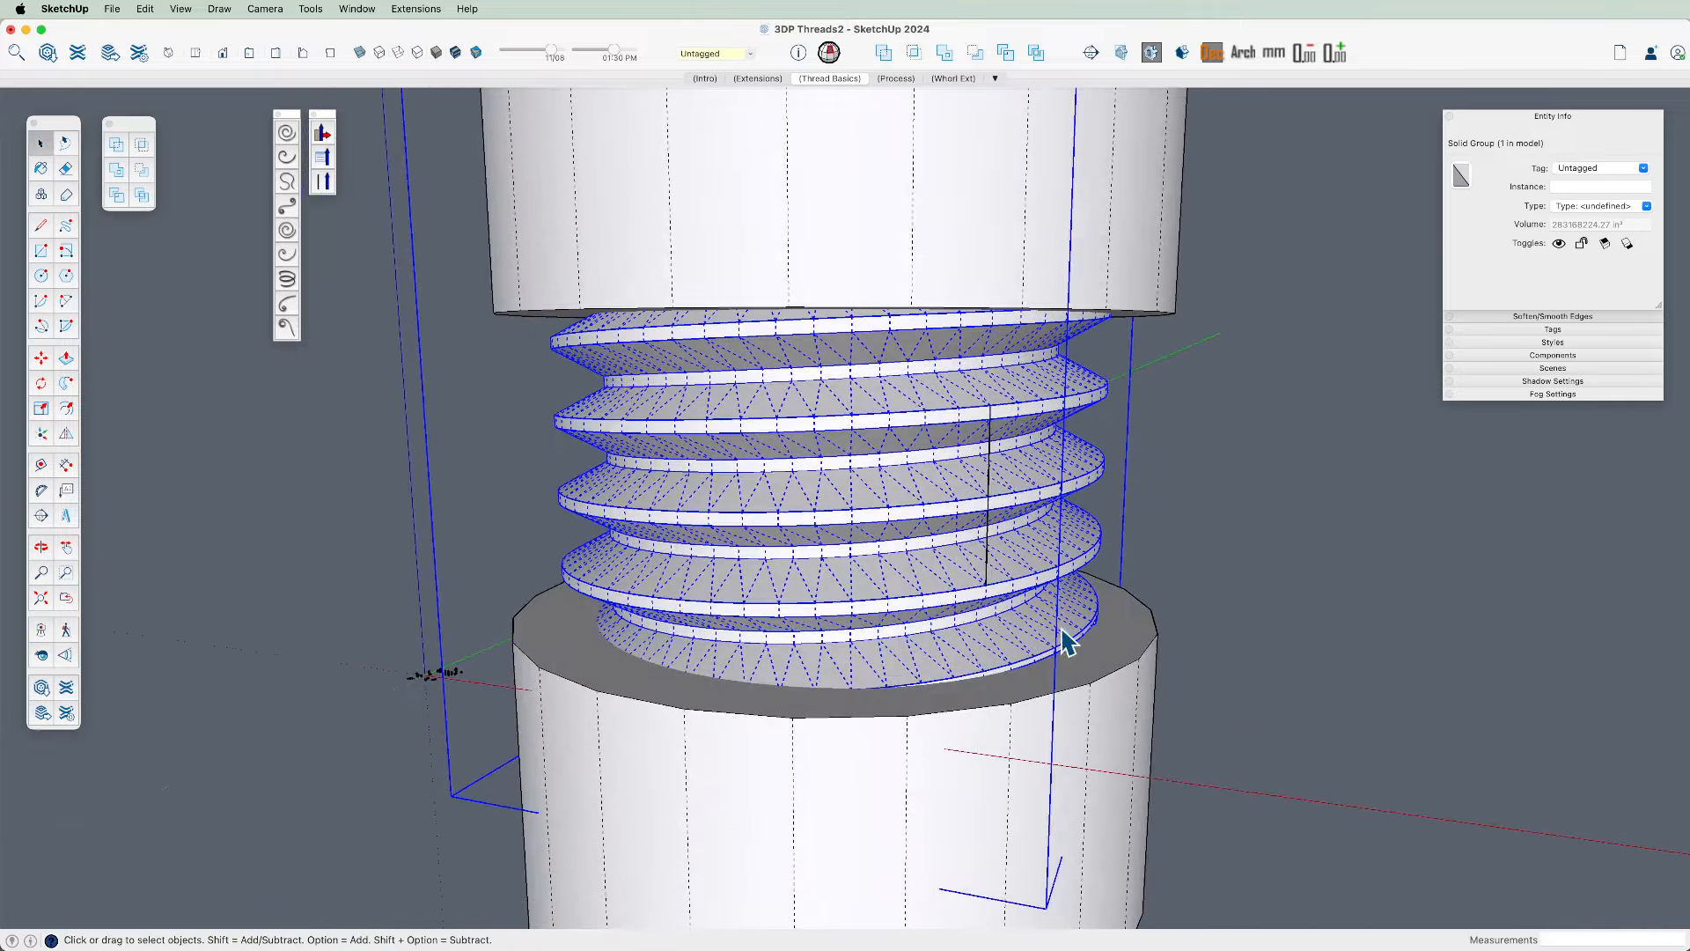
pyautogui.click(1056, 691)
pyautogui.scroll(5, 1058, 693)
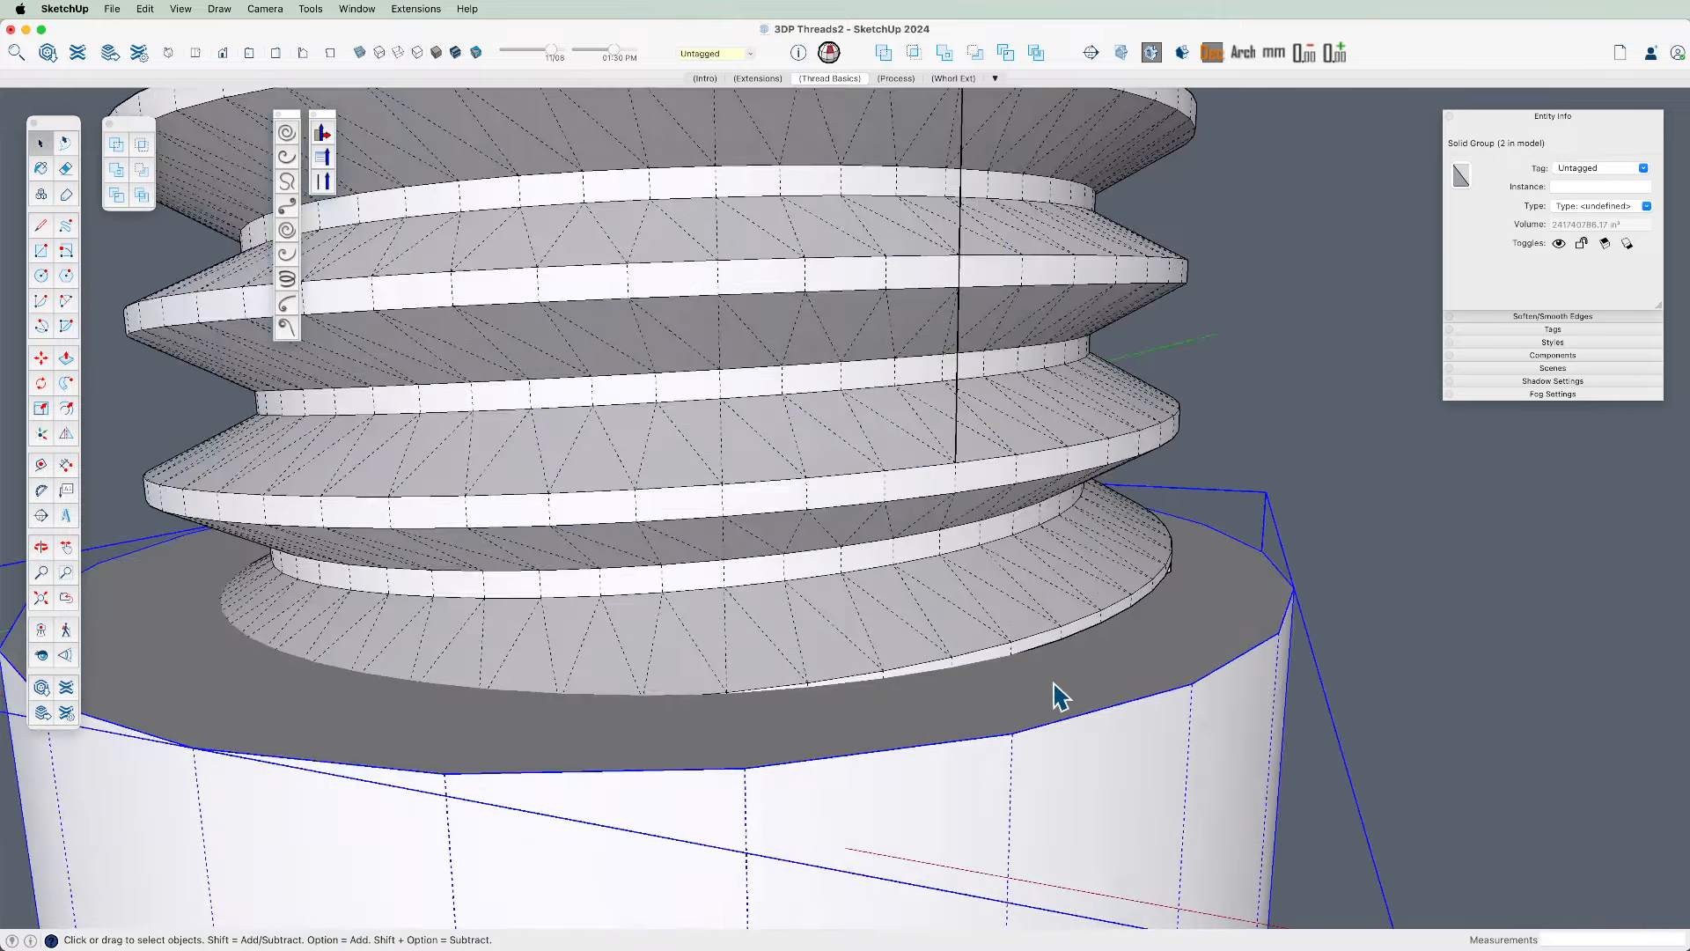
pyautogui.press('m')
pyautogui.click(1052, 694)
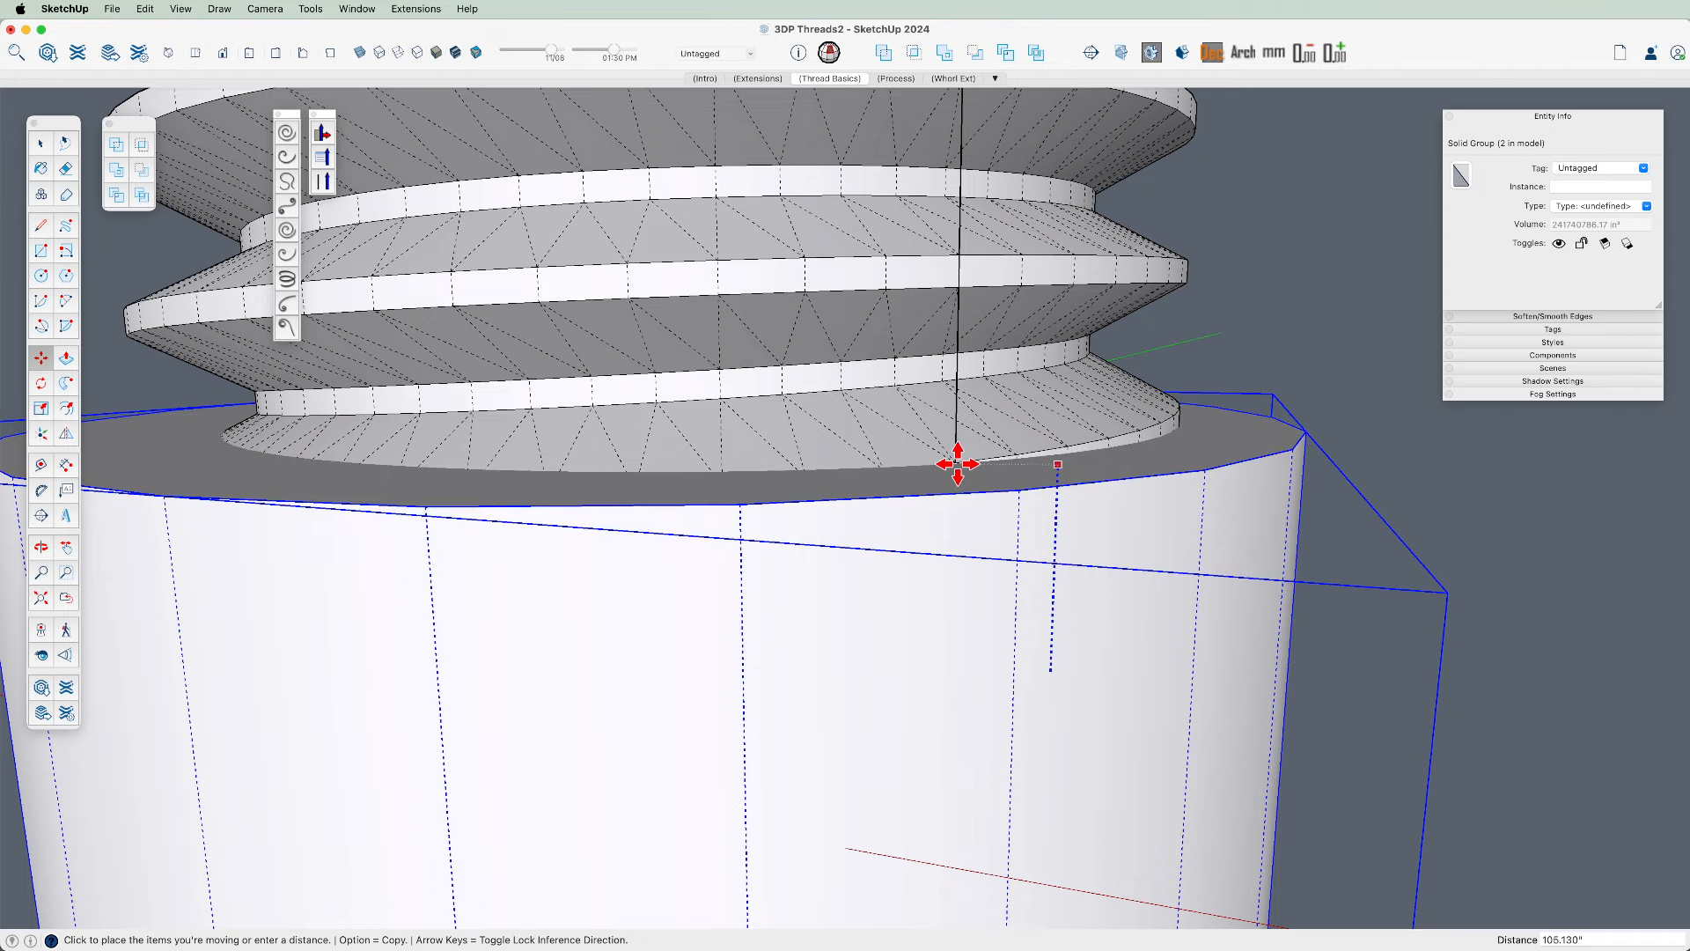
pyautogui.scroll(4, 957, 464)
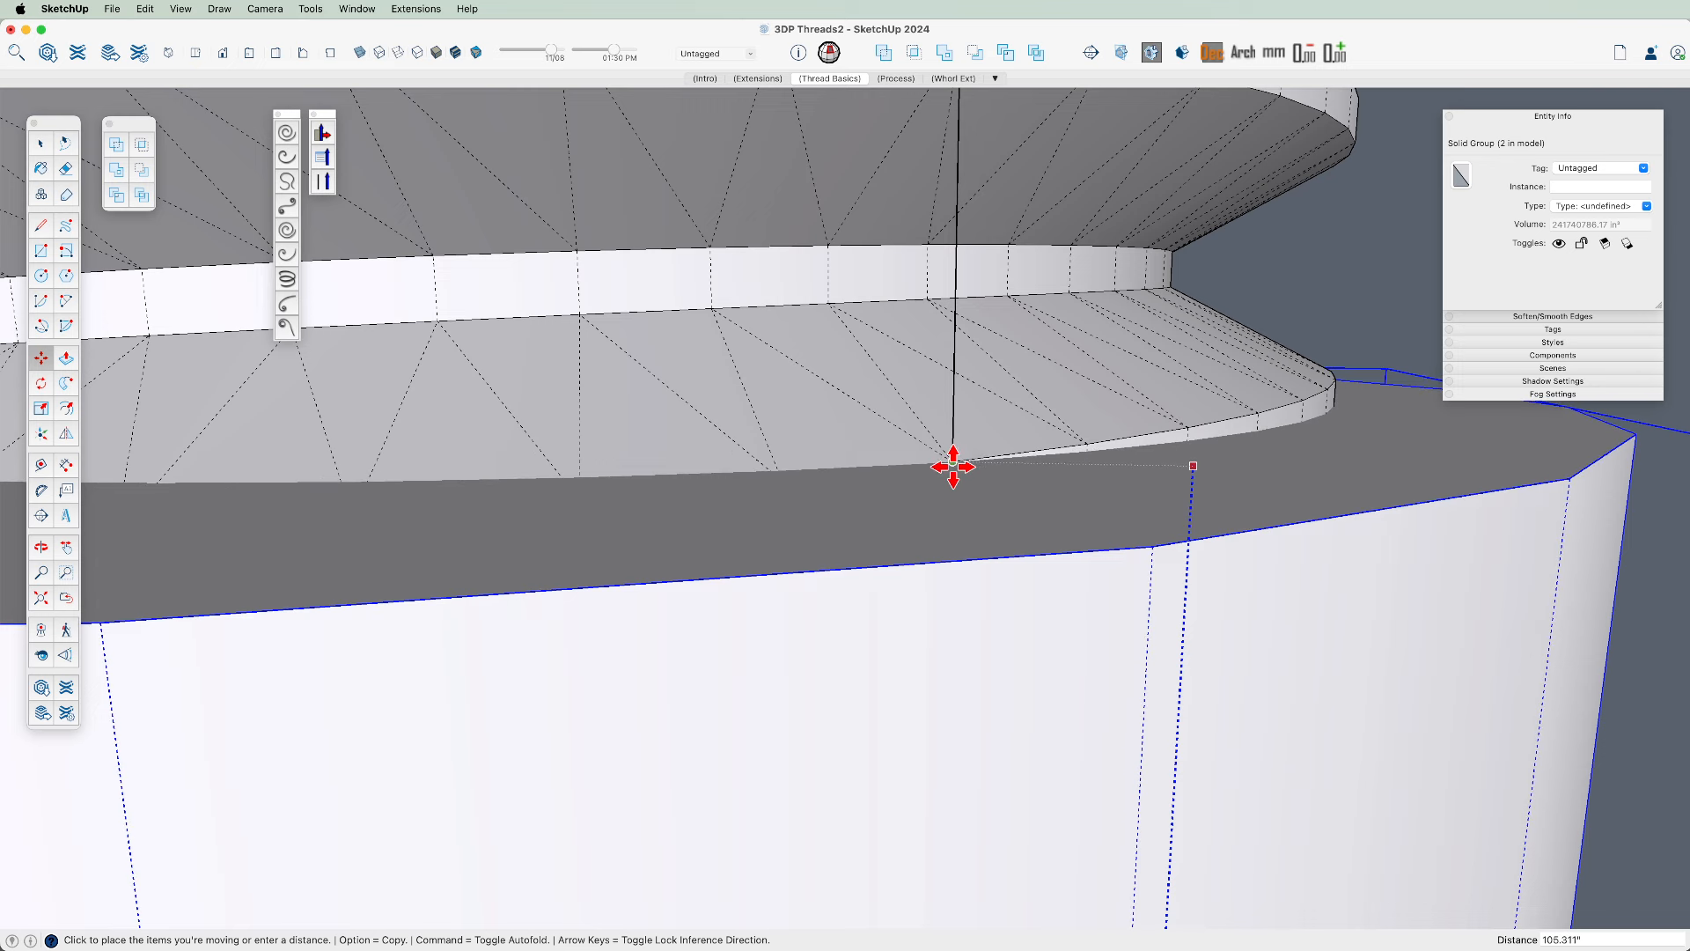
pyautogui.click(952, 464)
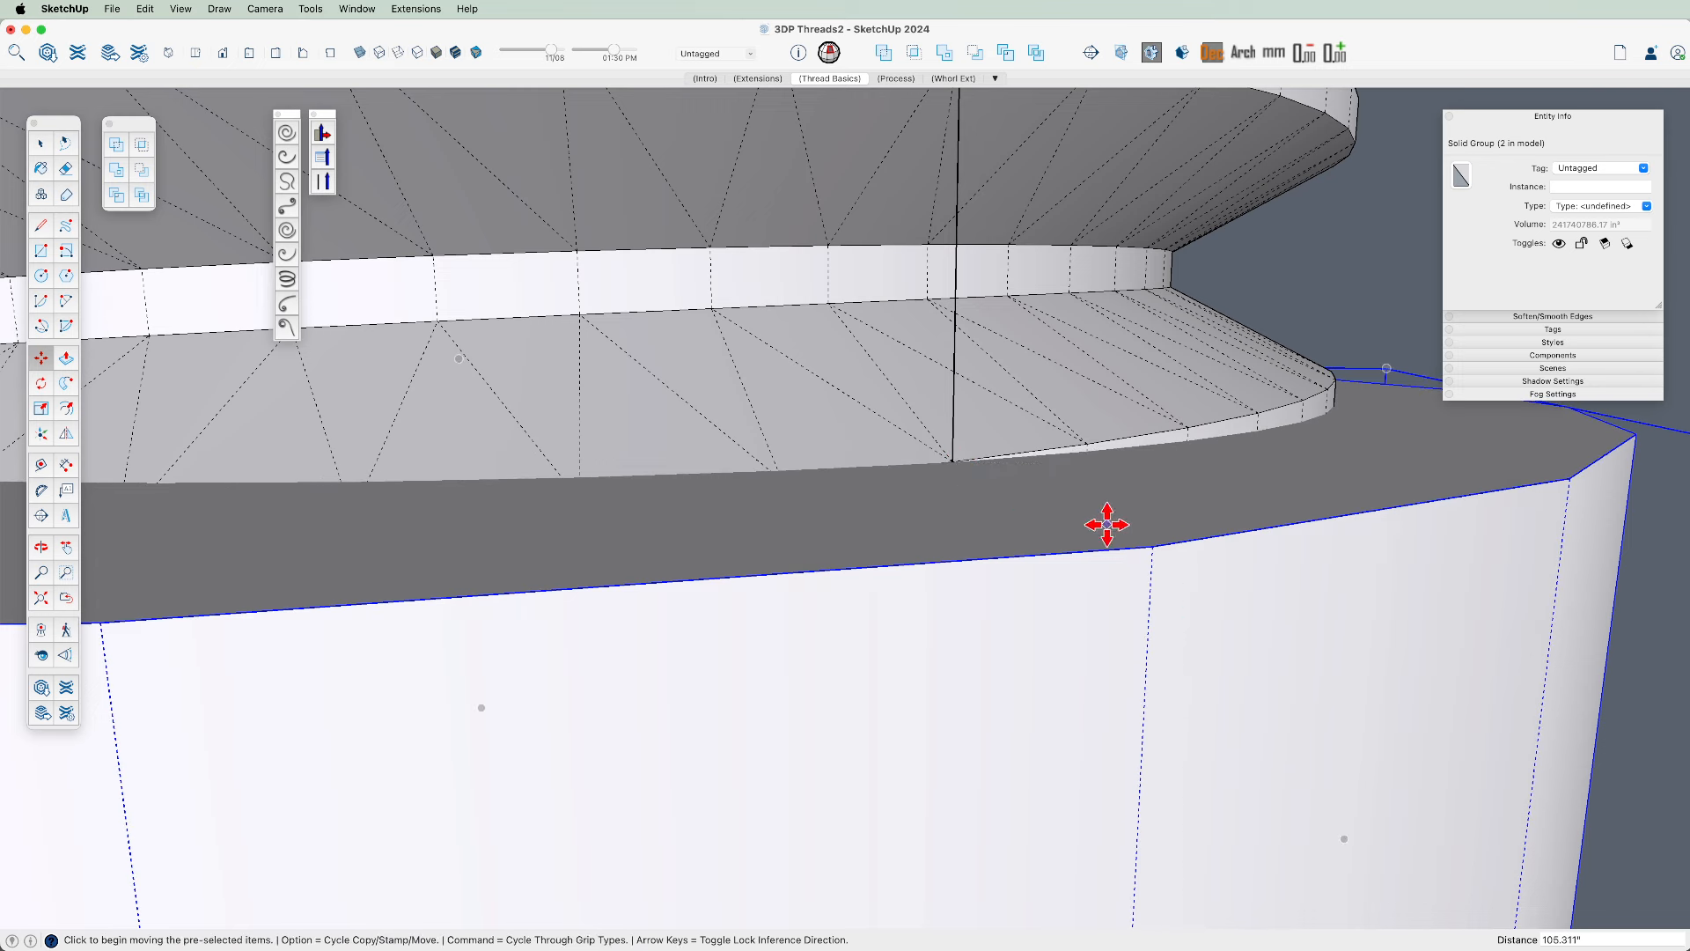
# Move the upper cylinder vertically until its bottom face meets the upper end of the reference line
pyautogui.scroll(-5, 1107, 525)
pyautogui.keyDown('shift'); pyautogui.moveTo(1107, 524); pyautogui.dragTo(1067, 614, button='middle'); pyautogui.keyUp('shift')
pyautogui.click(1260, 147)
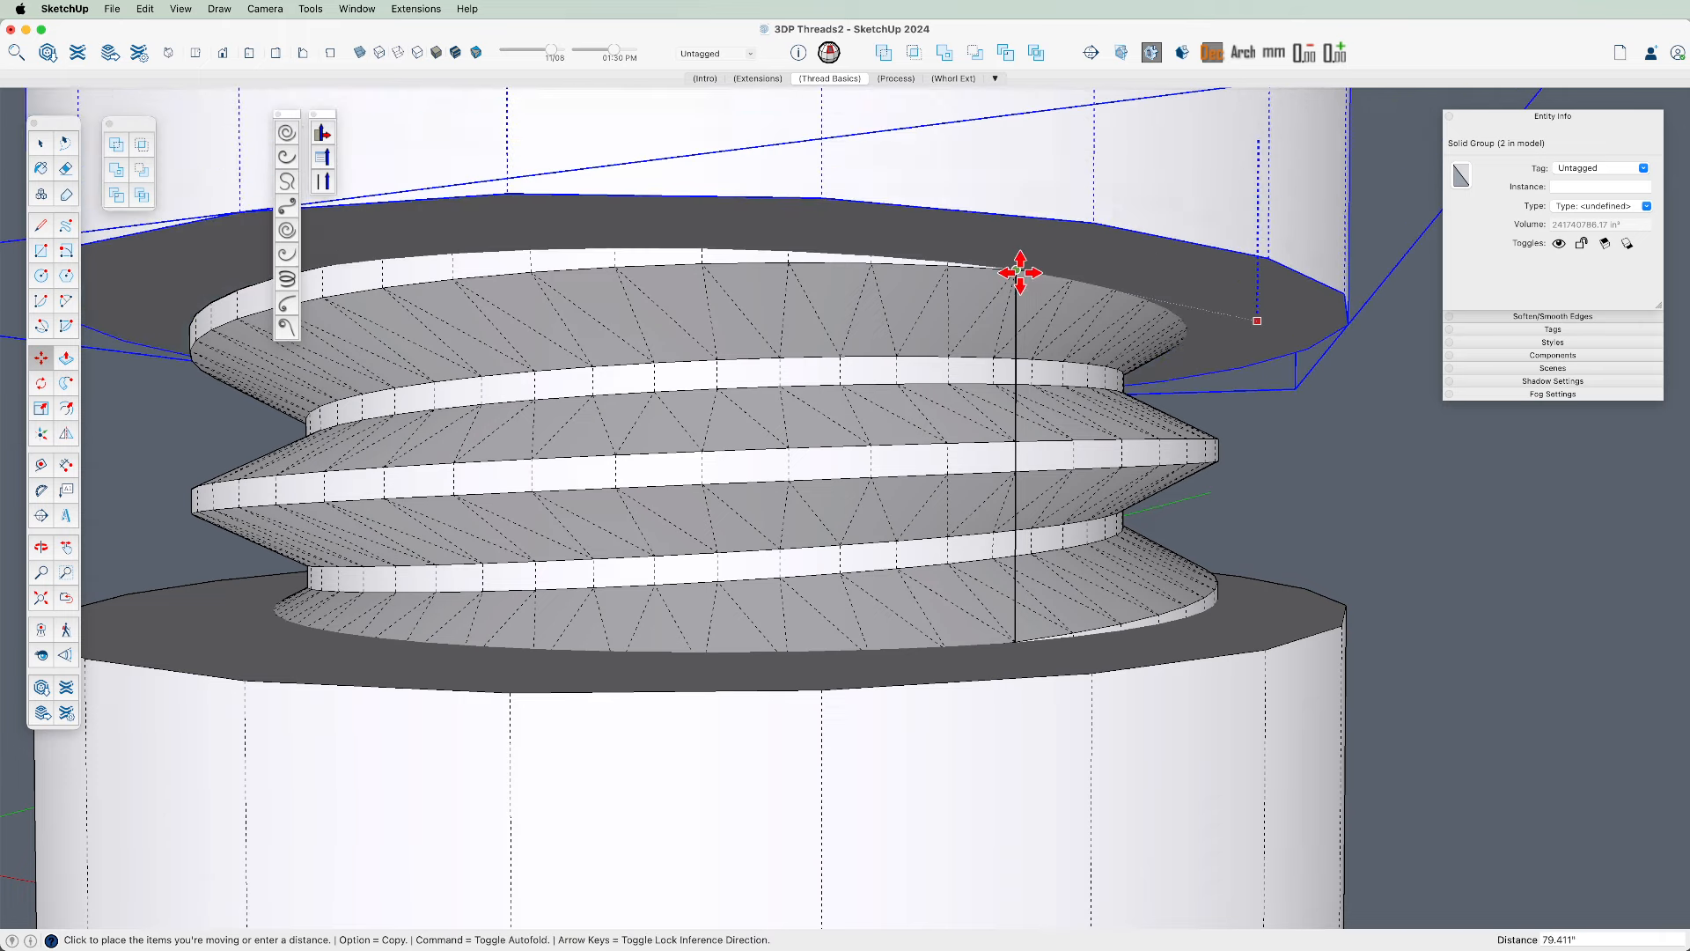
pyautogui.click(1016, 271)
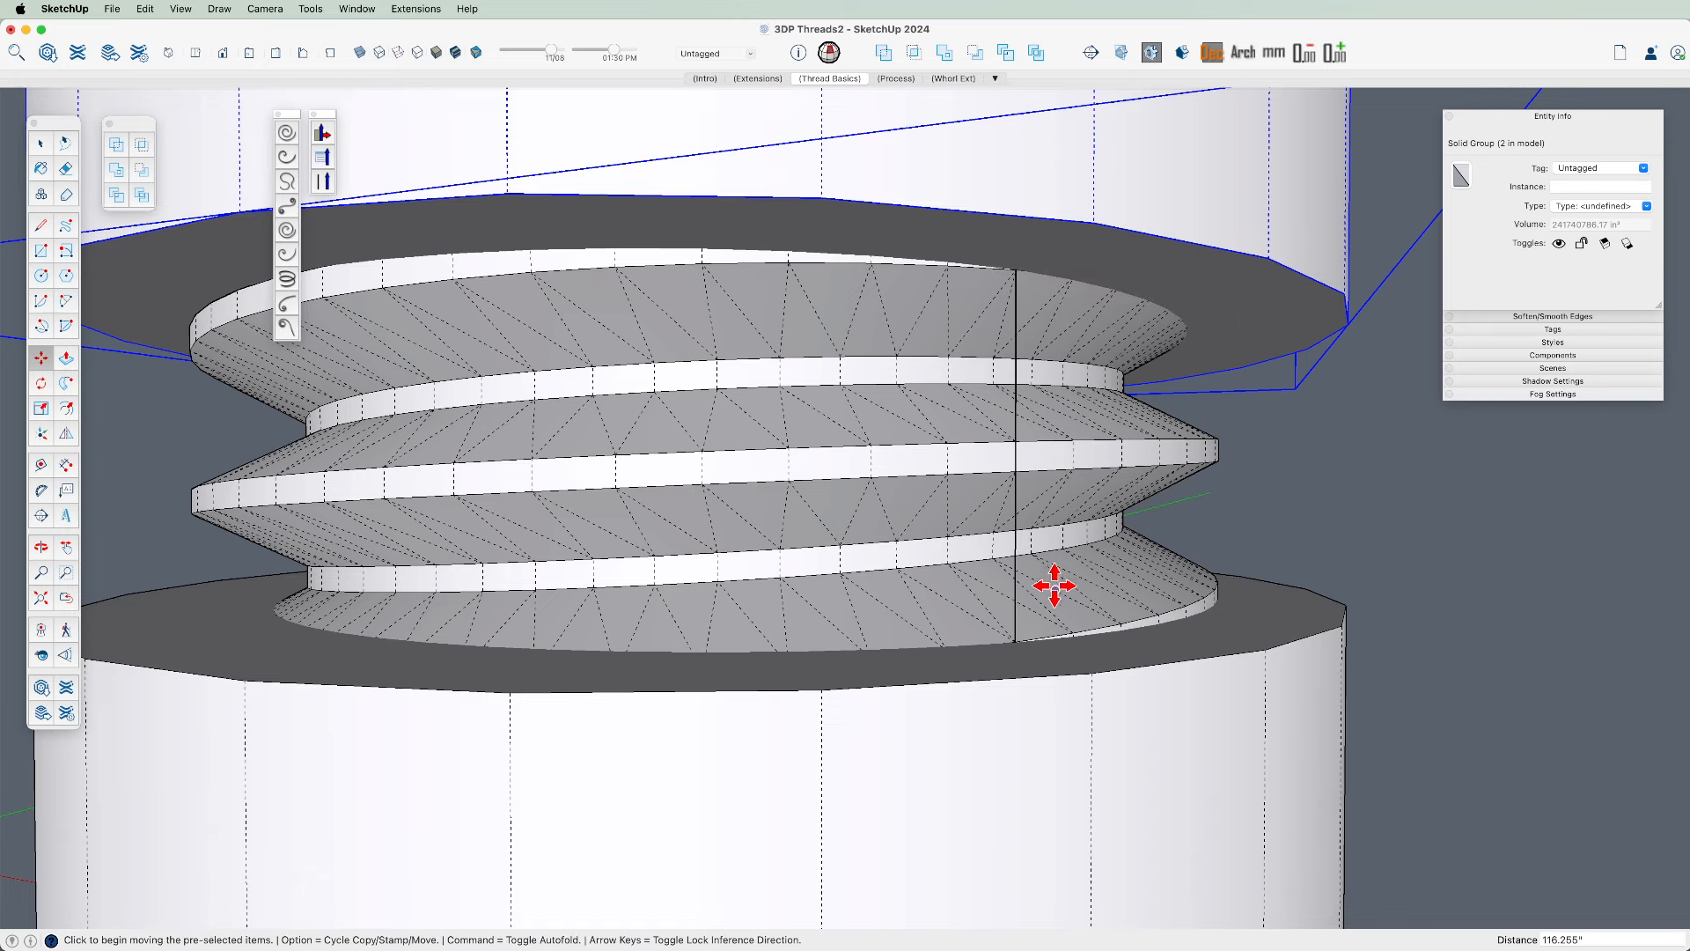
pyautogui.press('space')
# Turn off hidden geometry and erase the vertical reference line on the thread
pyautogui.scroll(-5, 1004, 547)
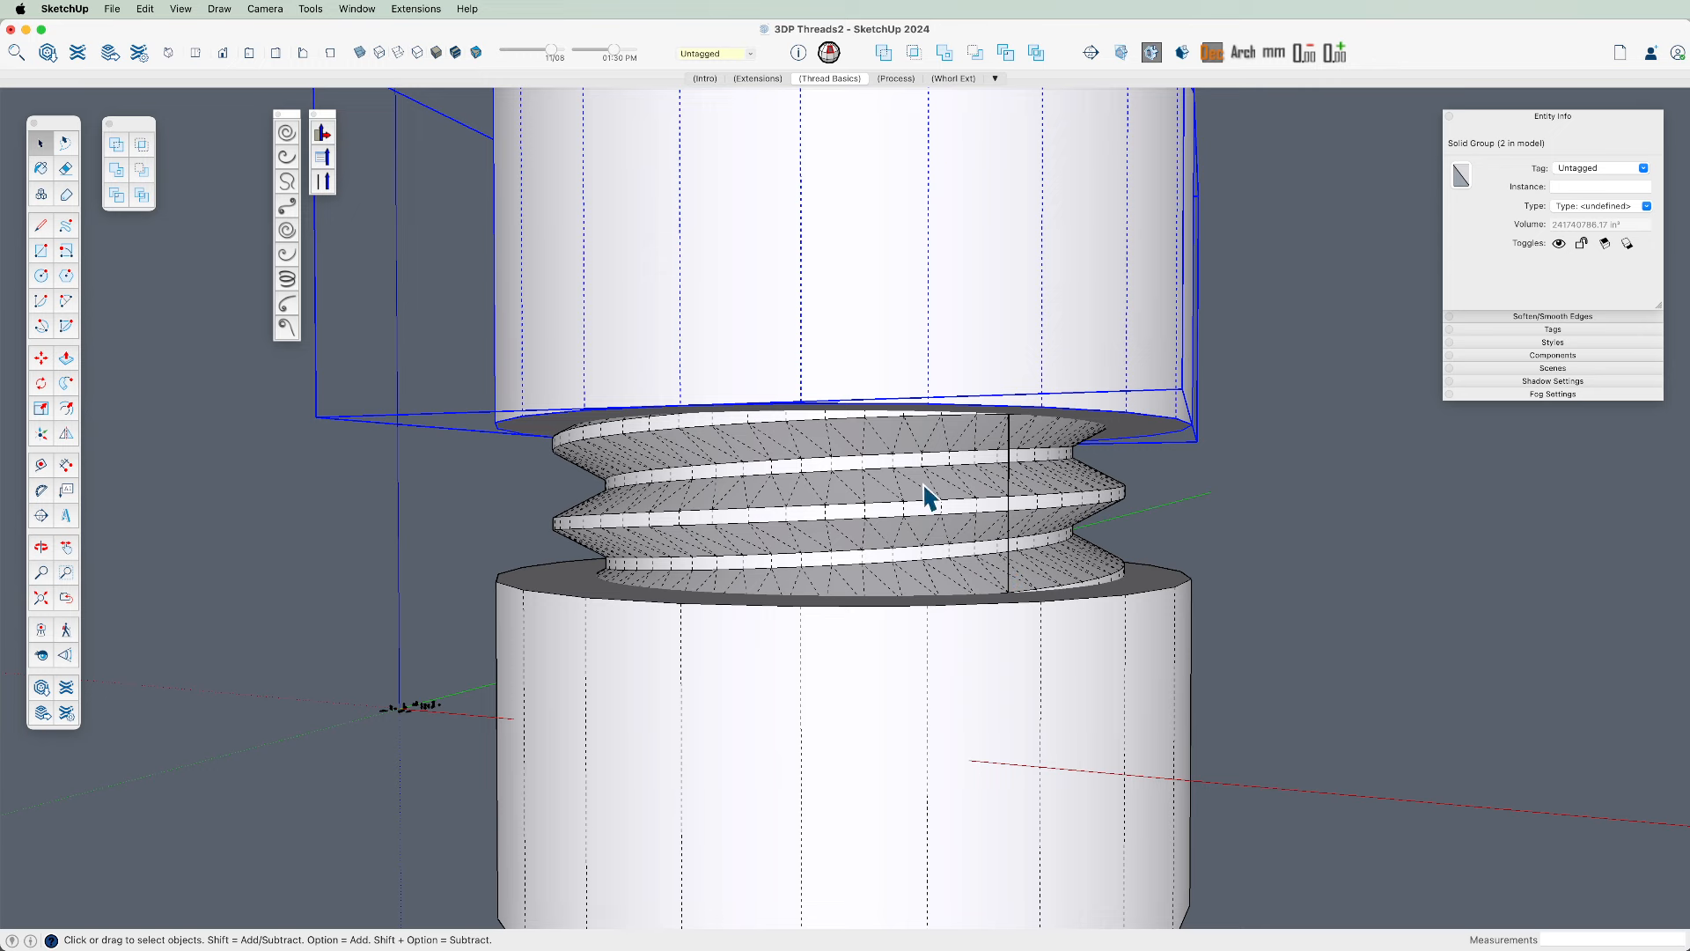
pyautogui.scroll(2, 1016, 438)
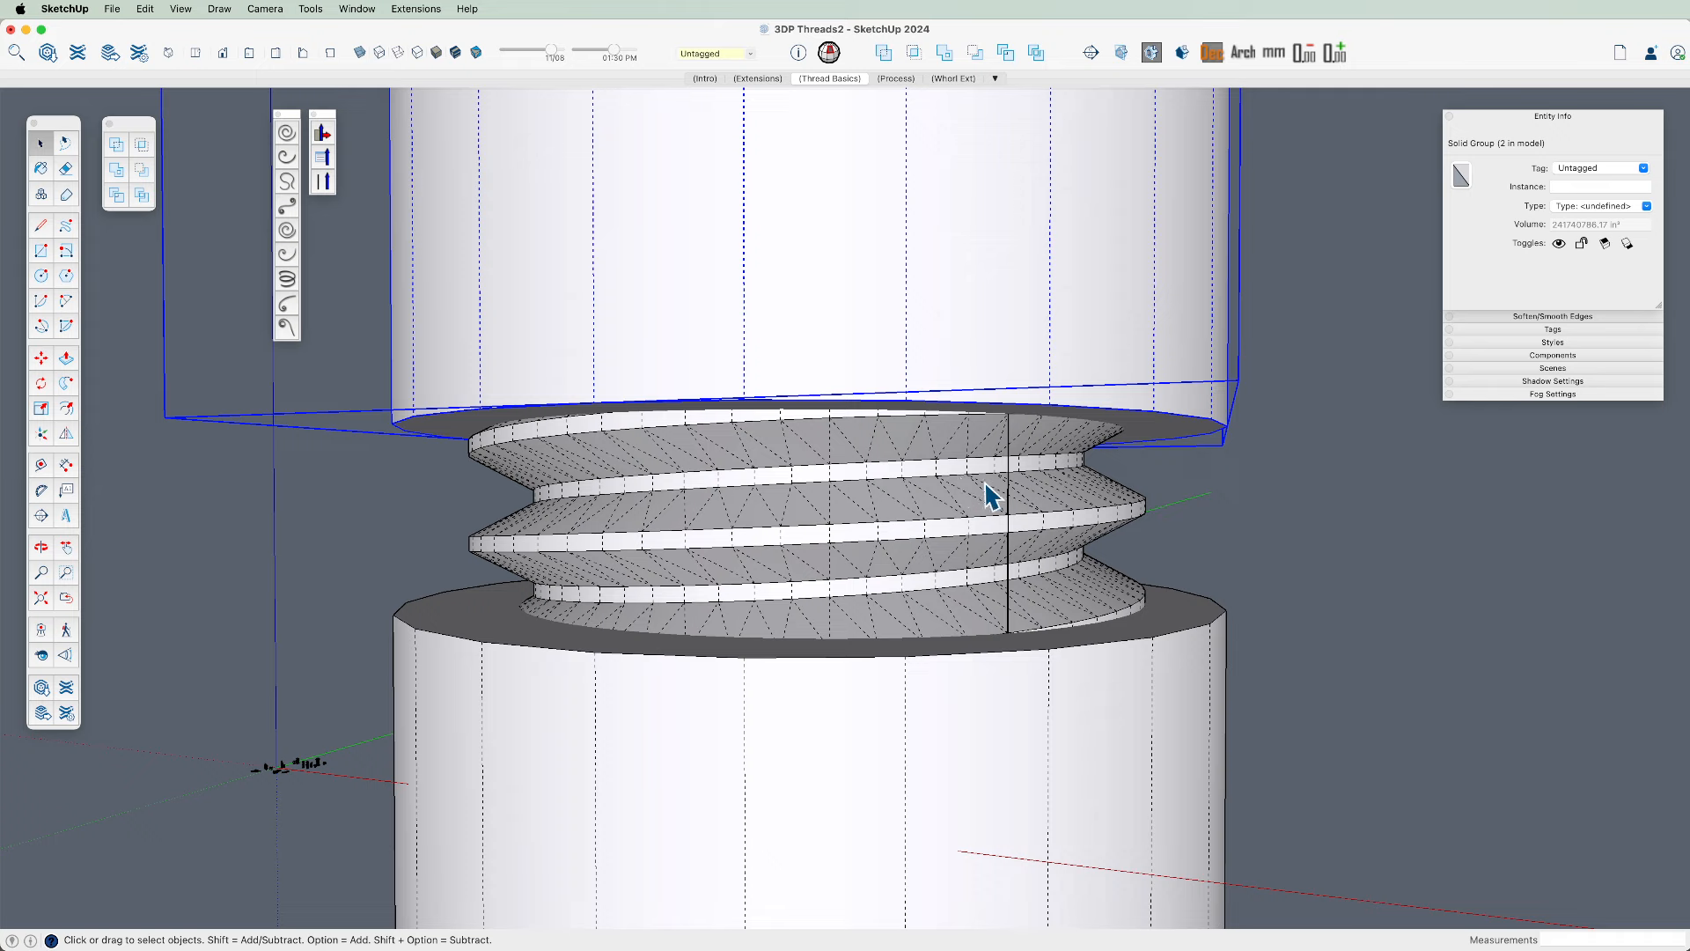
pyautogui.moveTo(1118, 502); pyautogui.dragTo(1029, 572, button='middle')
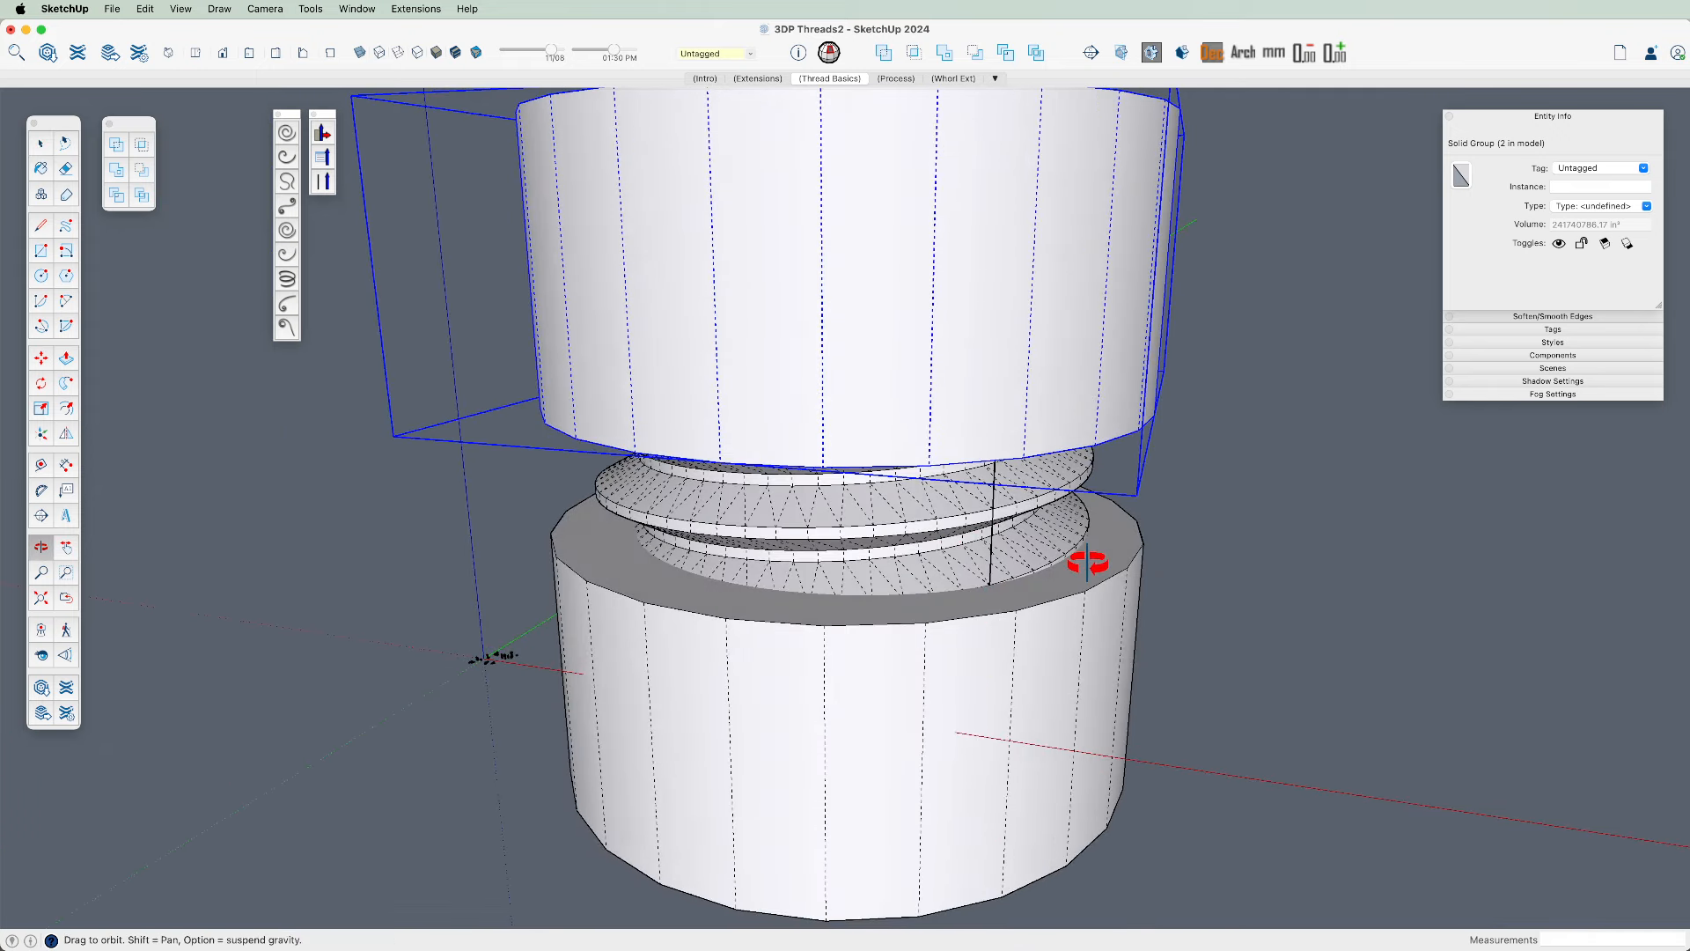
pyautogui.scroll(3, 1010, 539)
pyautogui.hotkey('shift', 'h')
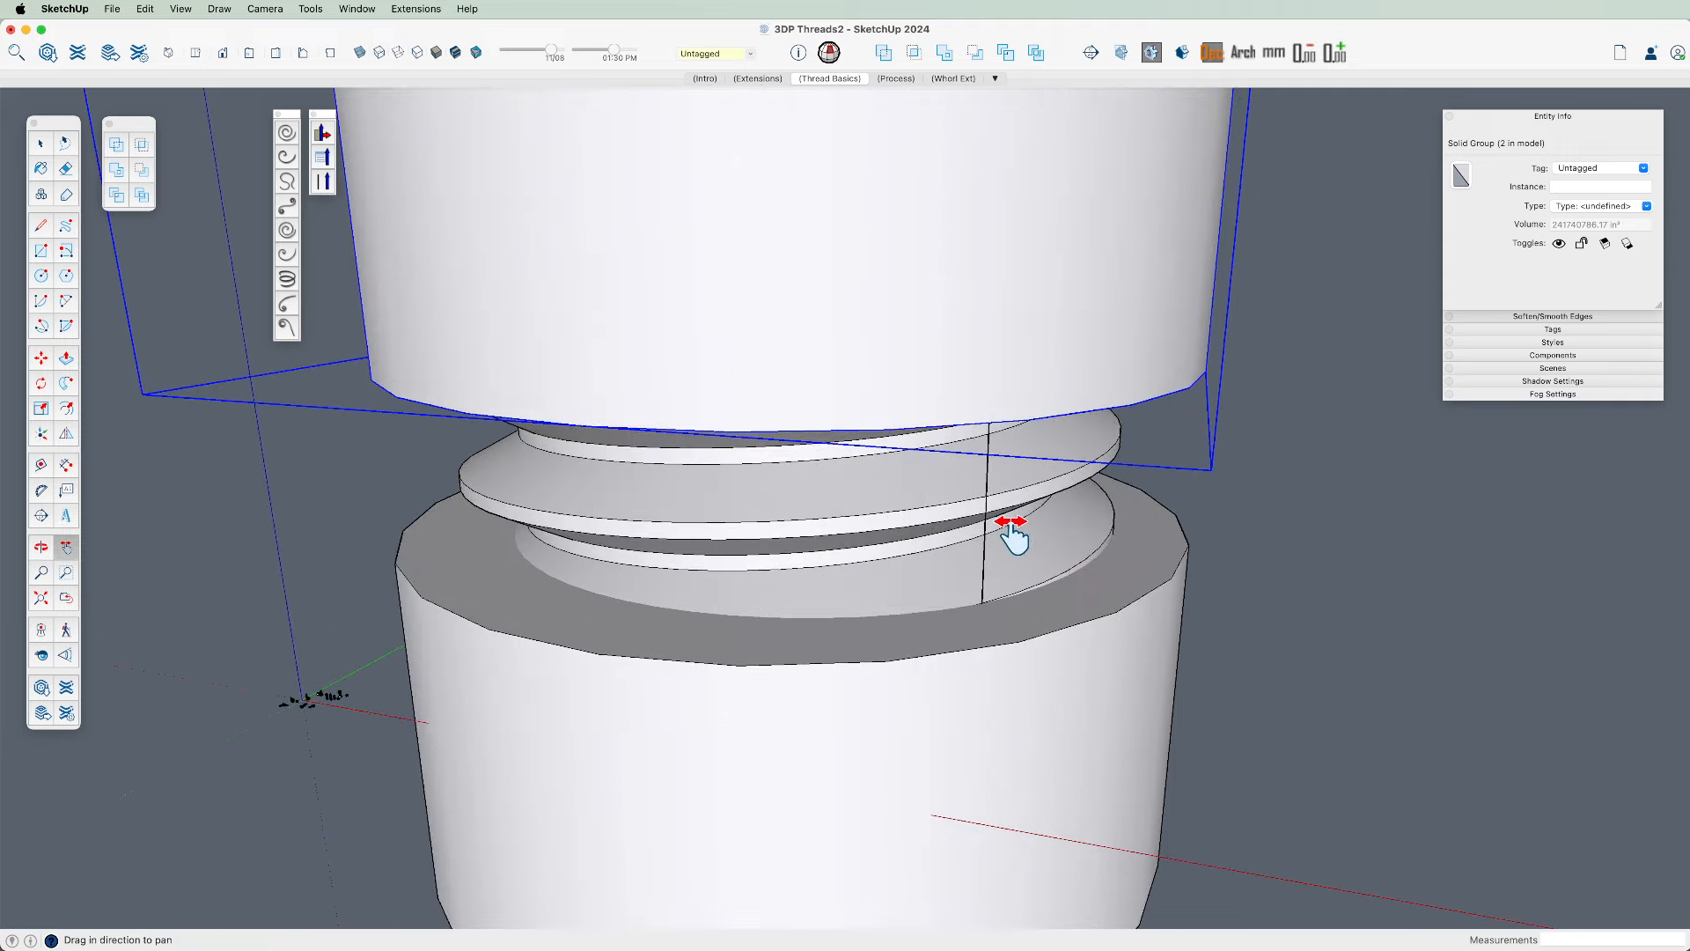
pyautogui.moveTo(1010, 535); pyautogui.dragTo(1003, 498, button='middle')
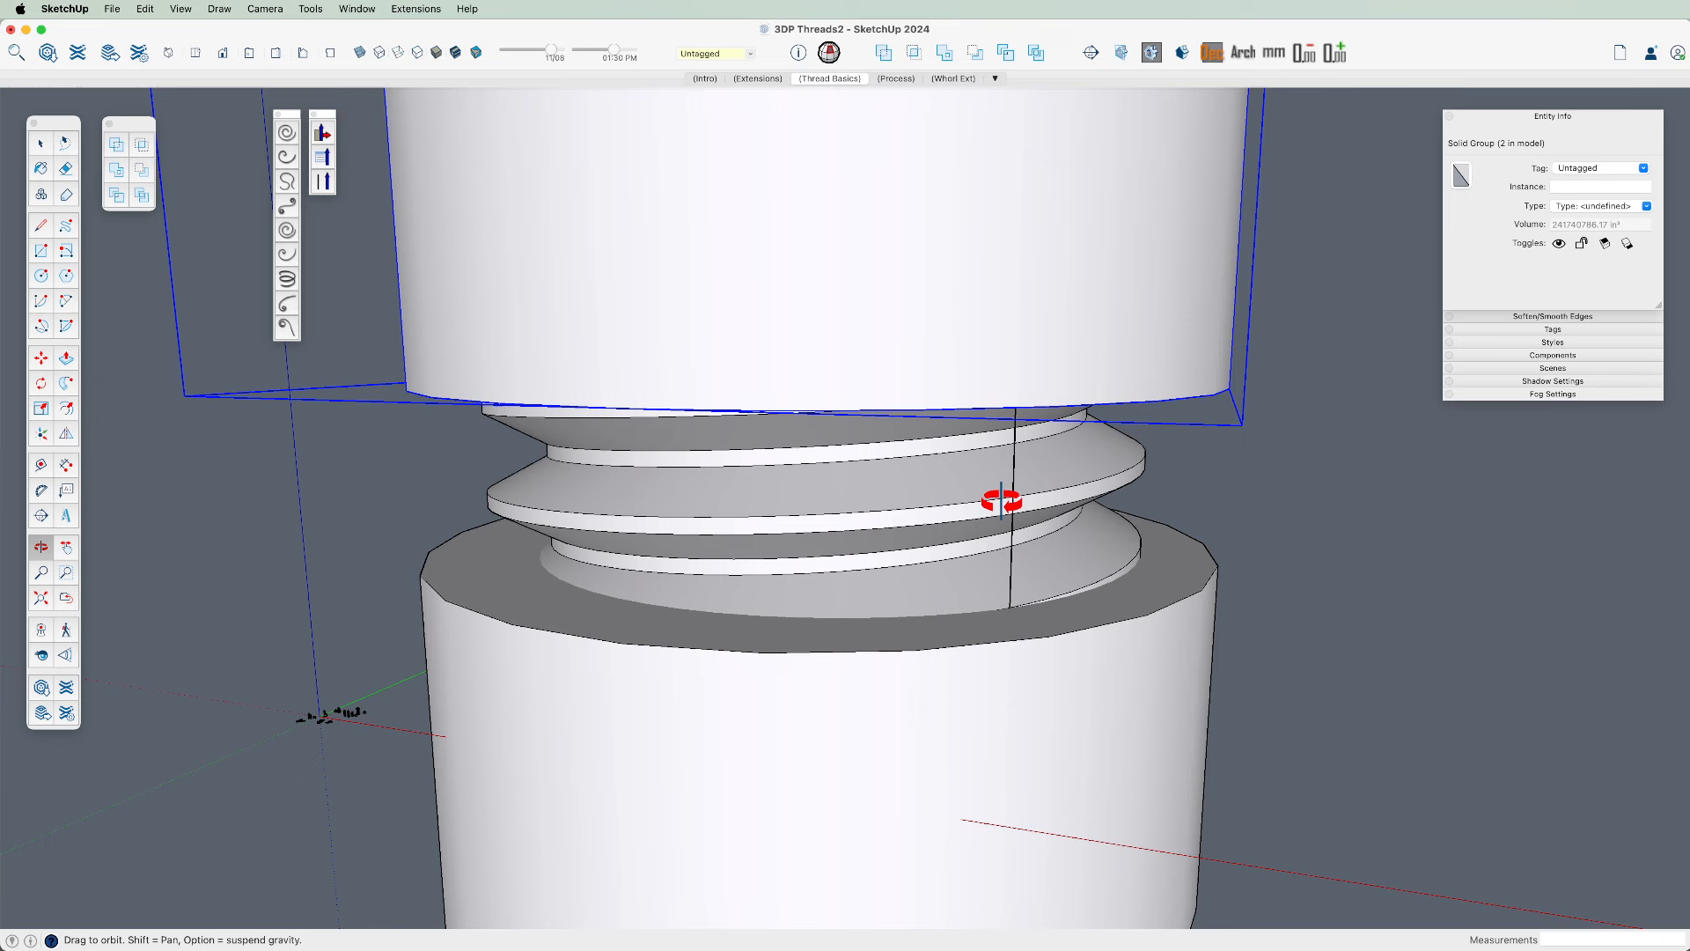
pyautogui.press('e')
pyautogui.click(1015, 462)
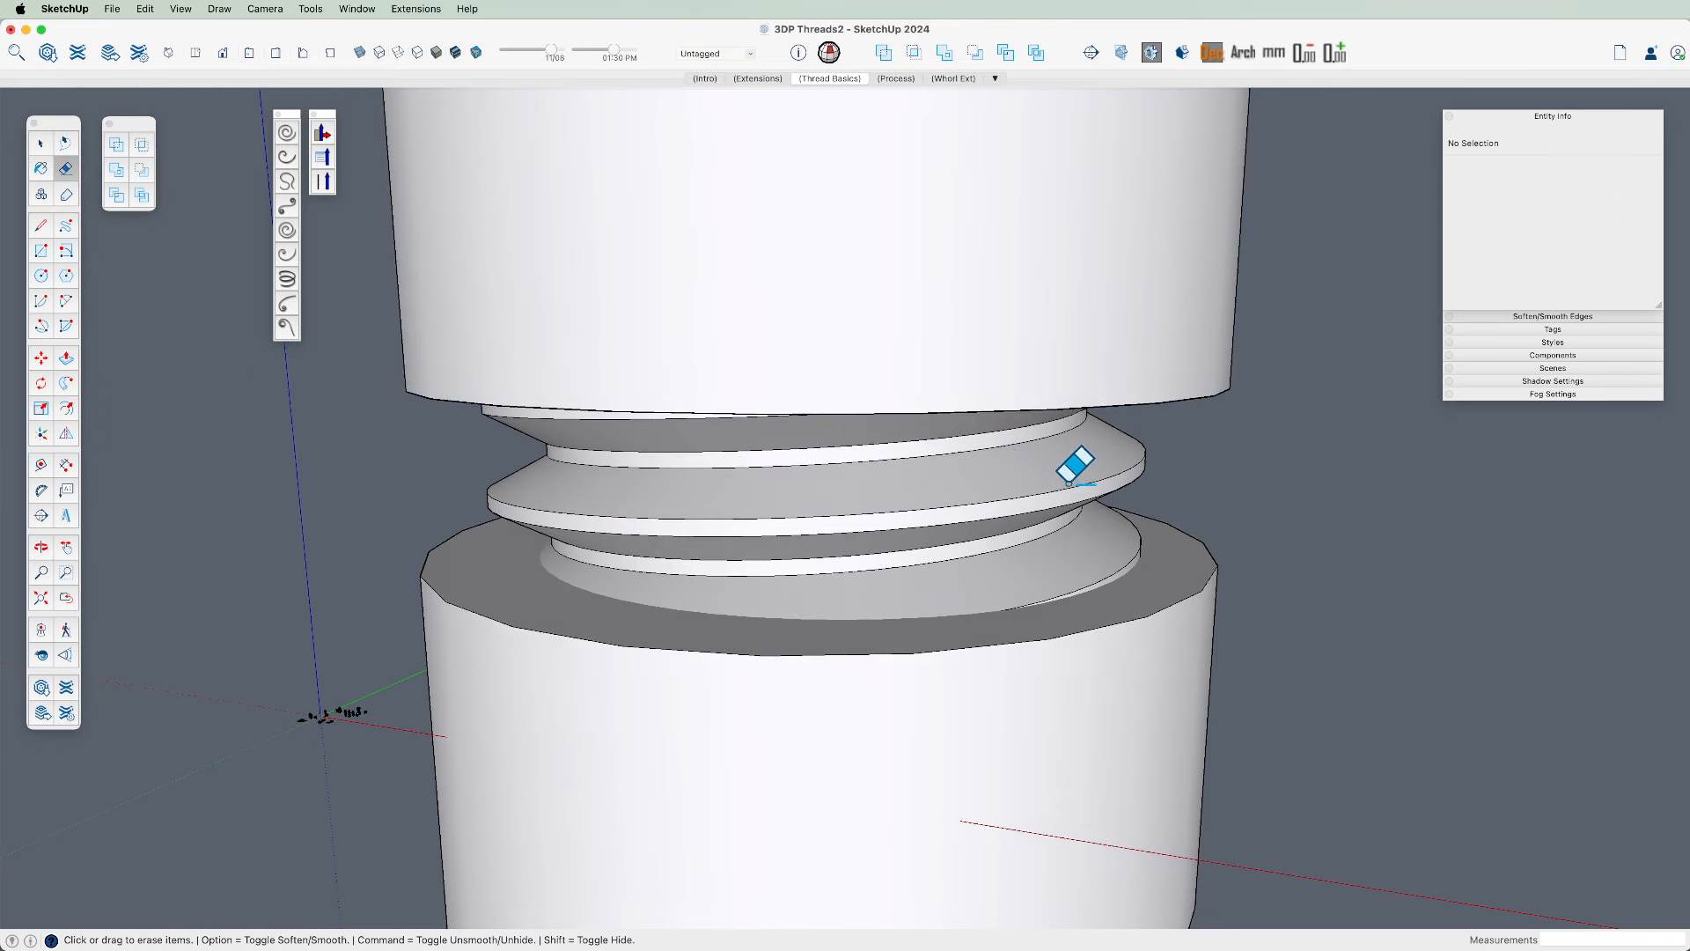
pyautogui.press('space')
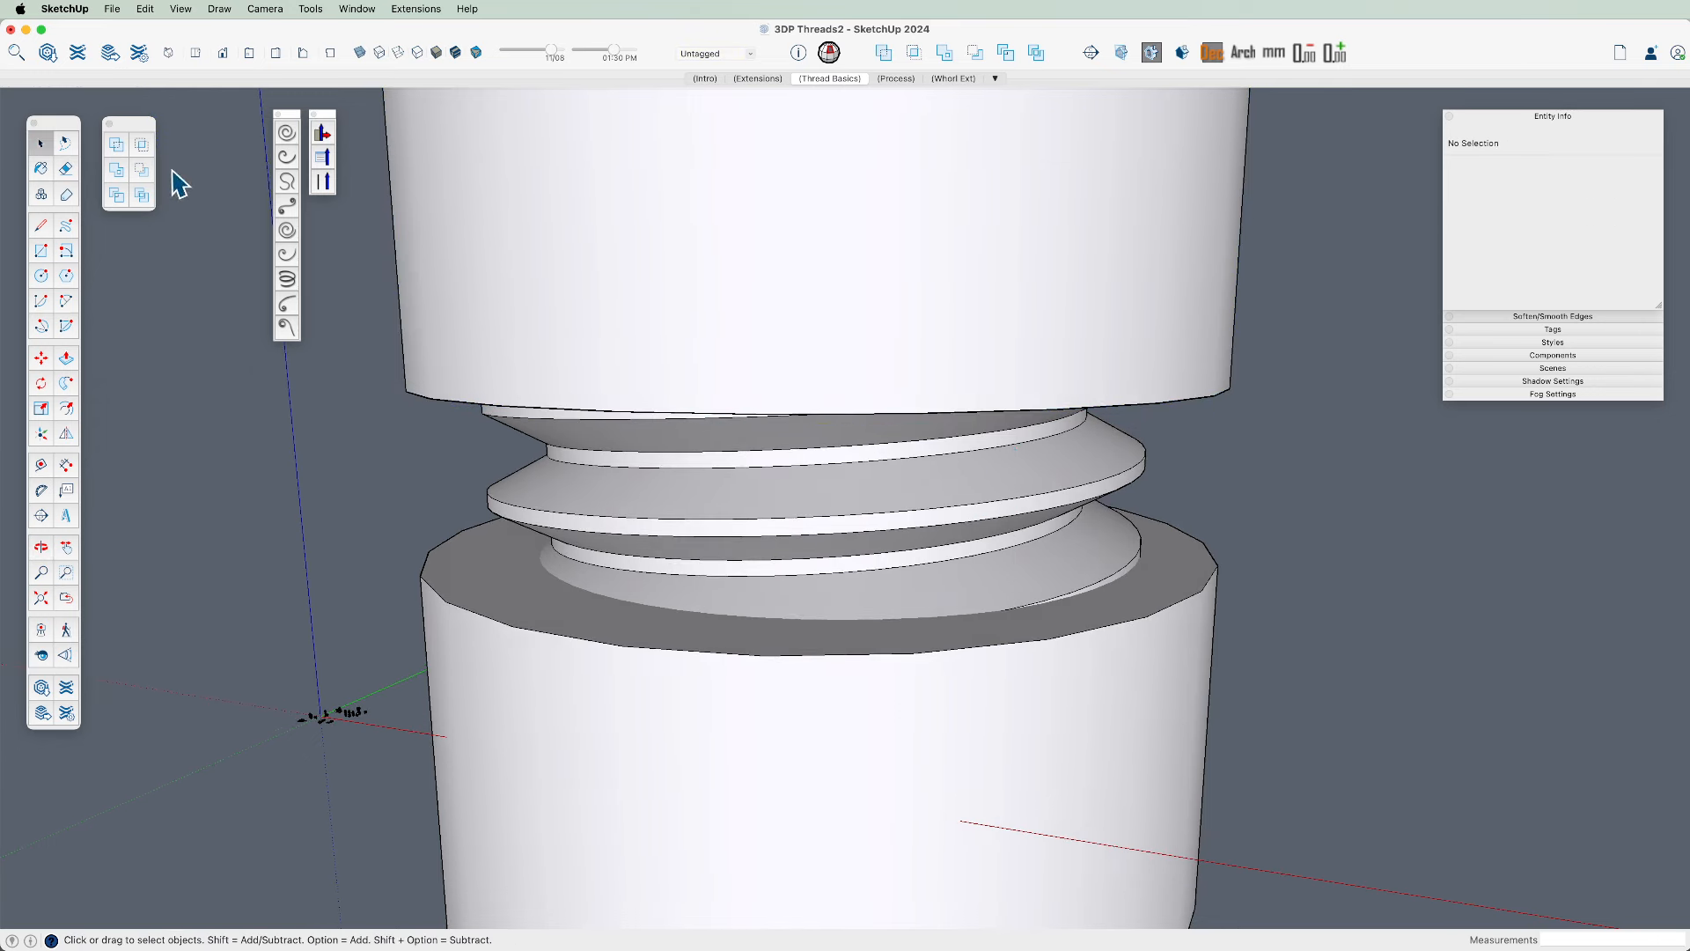
# Subtract the lower cylinder and the upper cylinder from the thread solid
pyautogui.click(142, 169)
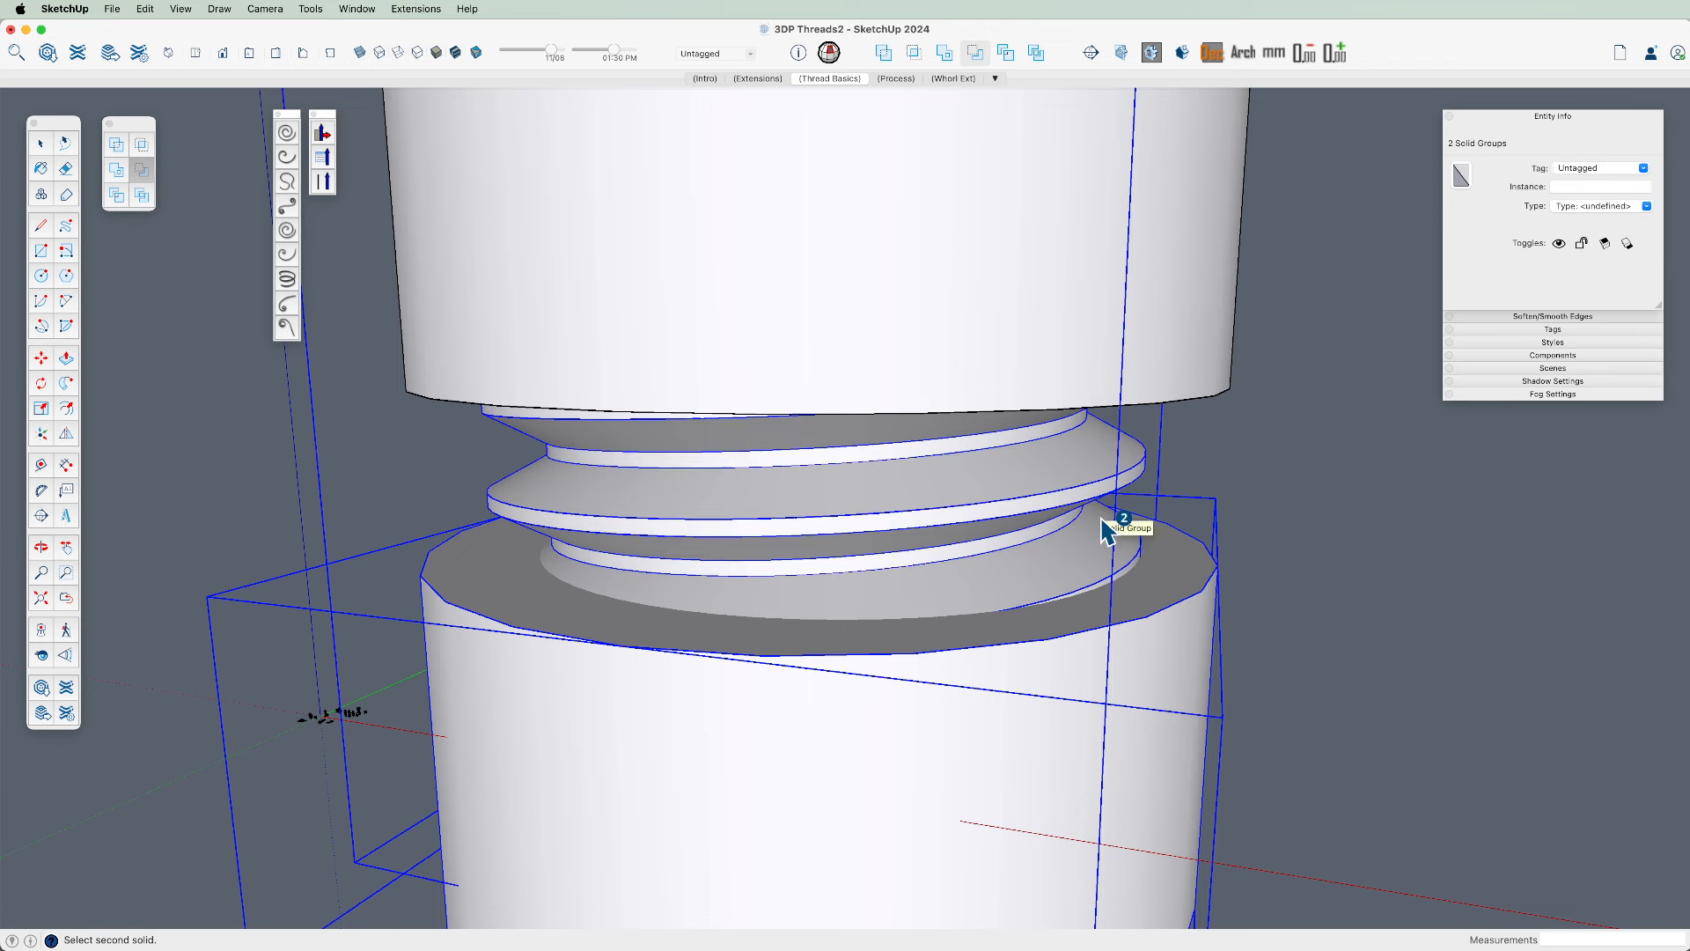
pyautogui.click(1075, 492)
pyautogui.press('space')
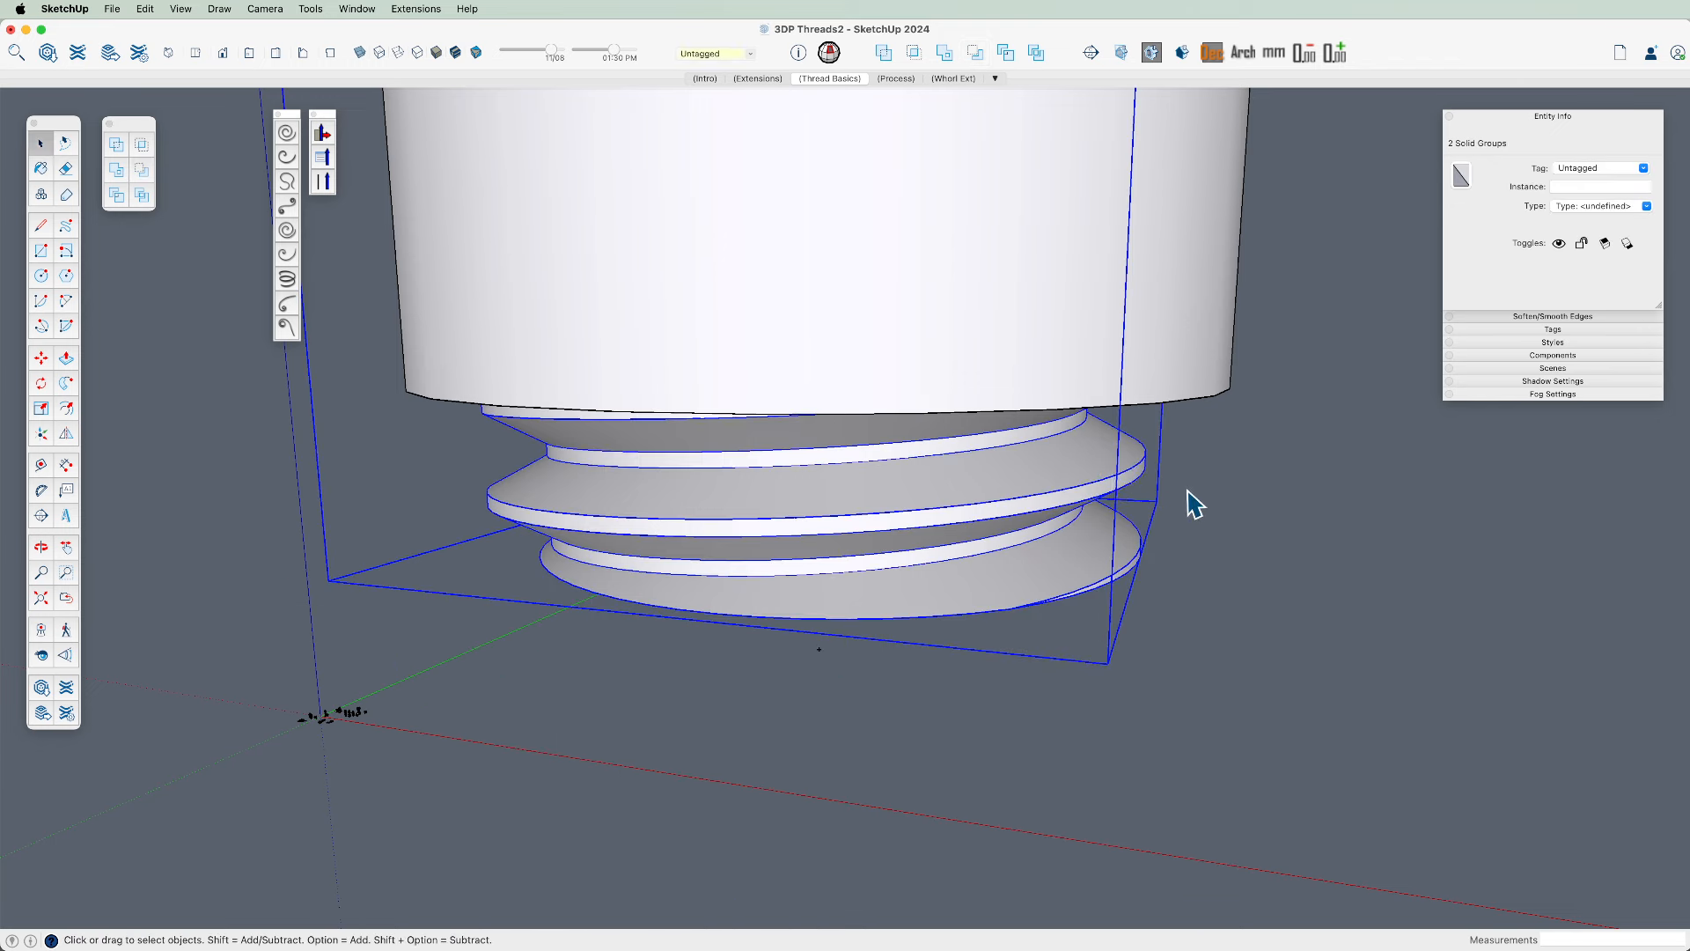
pyautogui.click(1188, 491)
pyautogui.click(143, 170)
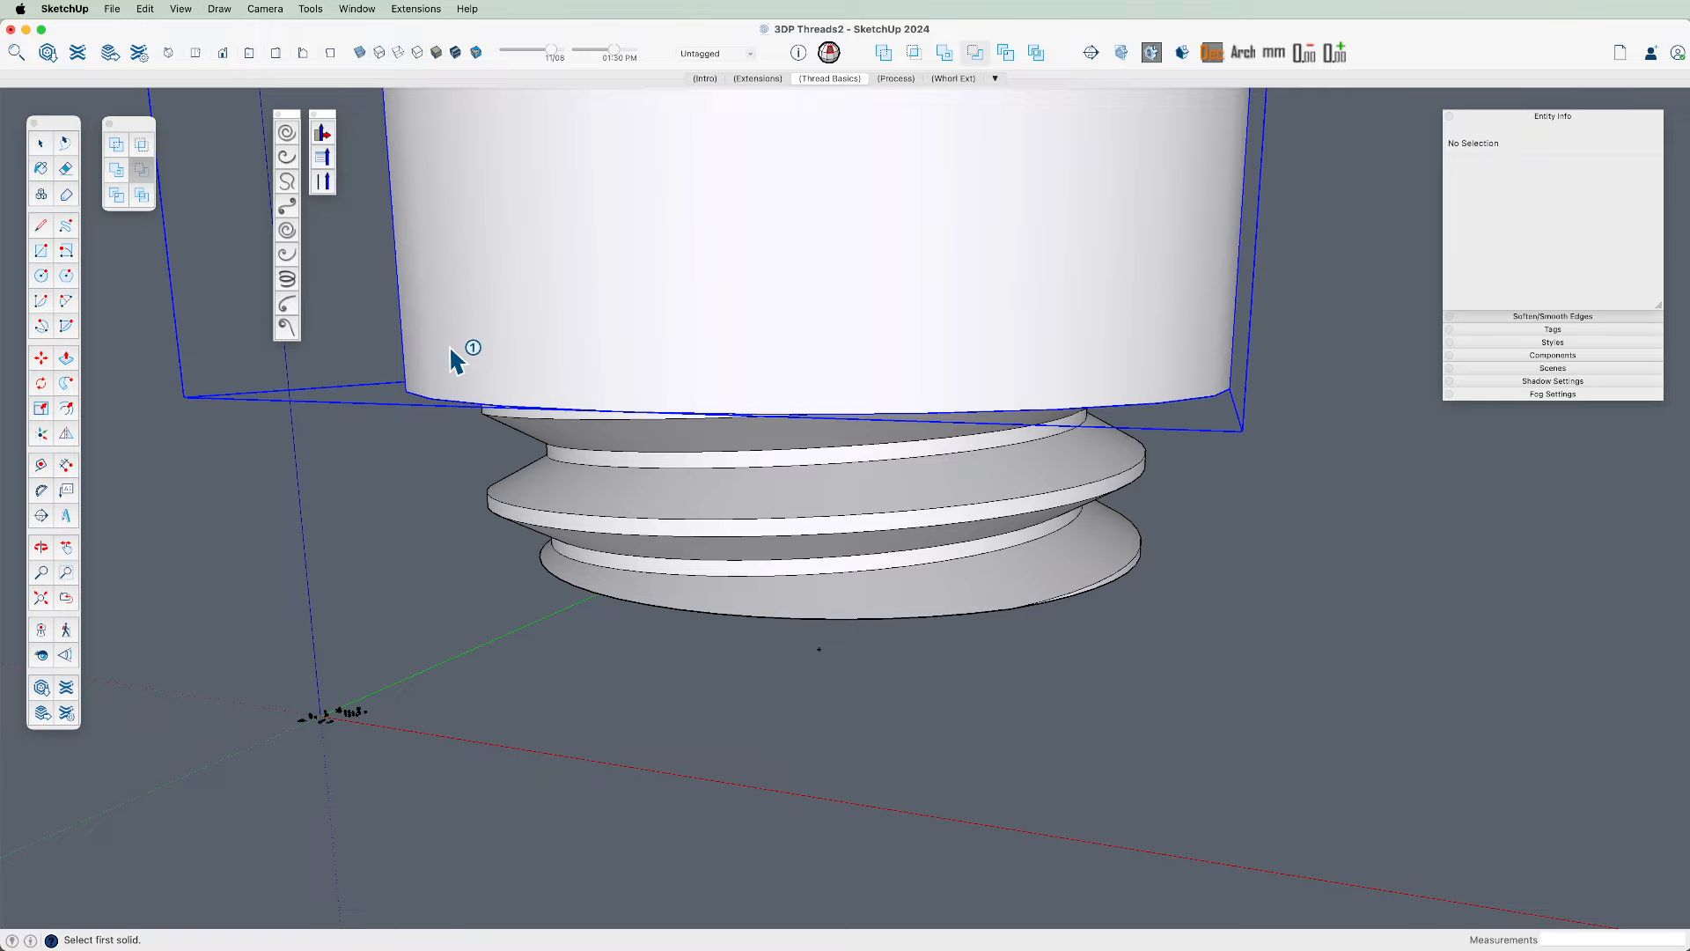
pyautogui.click(550, 482)
# Delete the leftover core disc above the trimmed thread inside its group, close the group and select the thread
pyautogui.moveTo(1120, 585); pyautogui.dragTo(985, 347, button='middle')
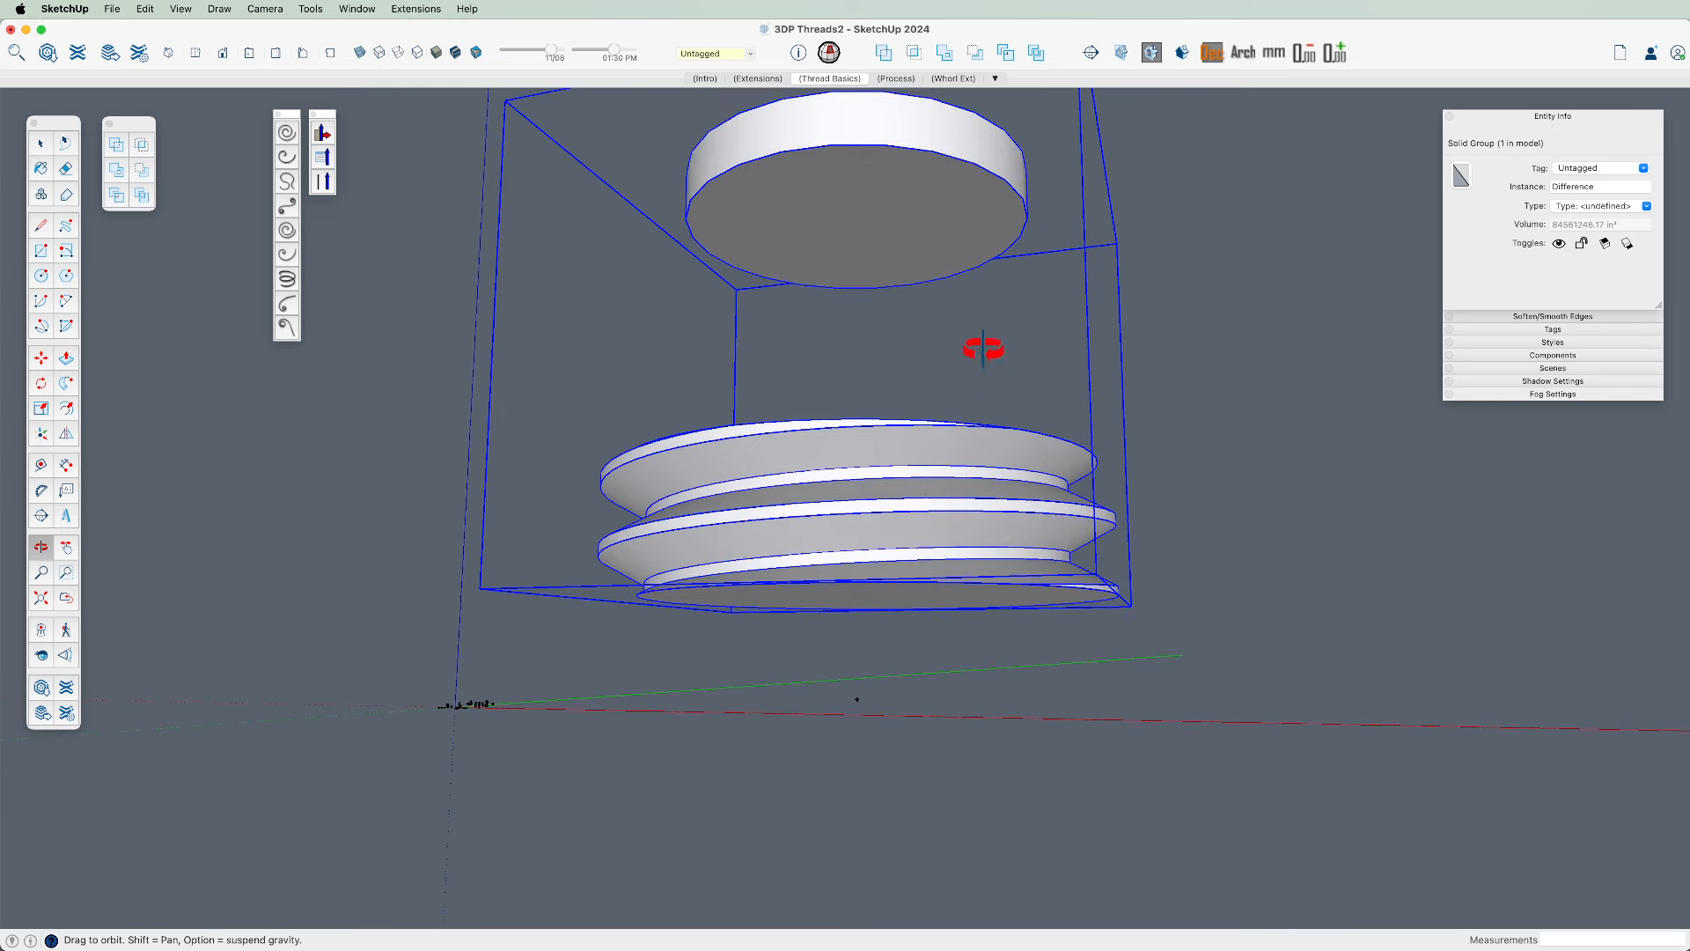
pyautogui.doubleClick(933, 225)
pyautogui.tripleClick(935, 226)
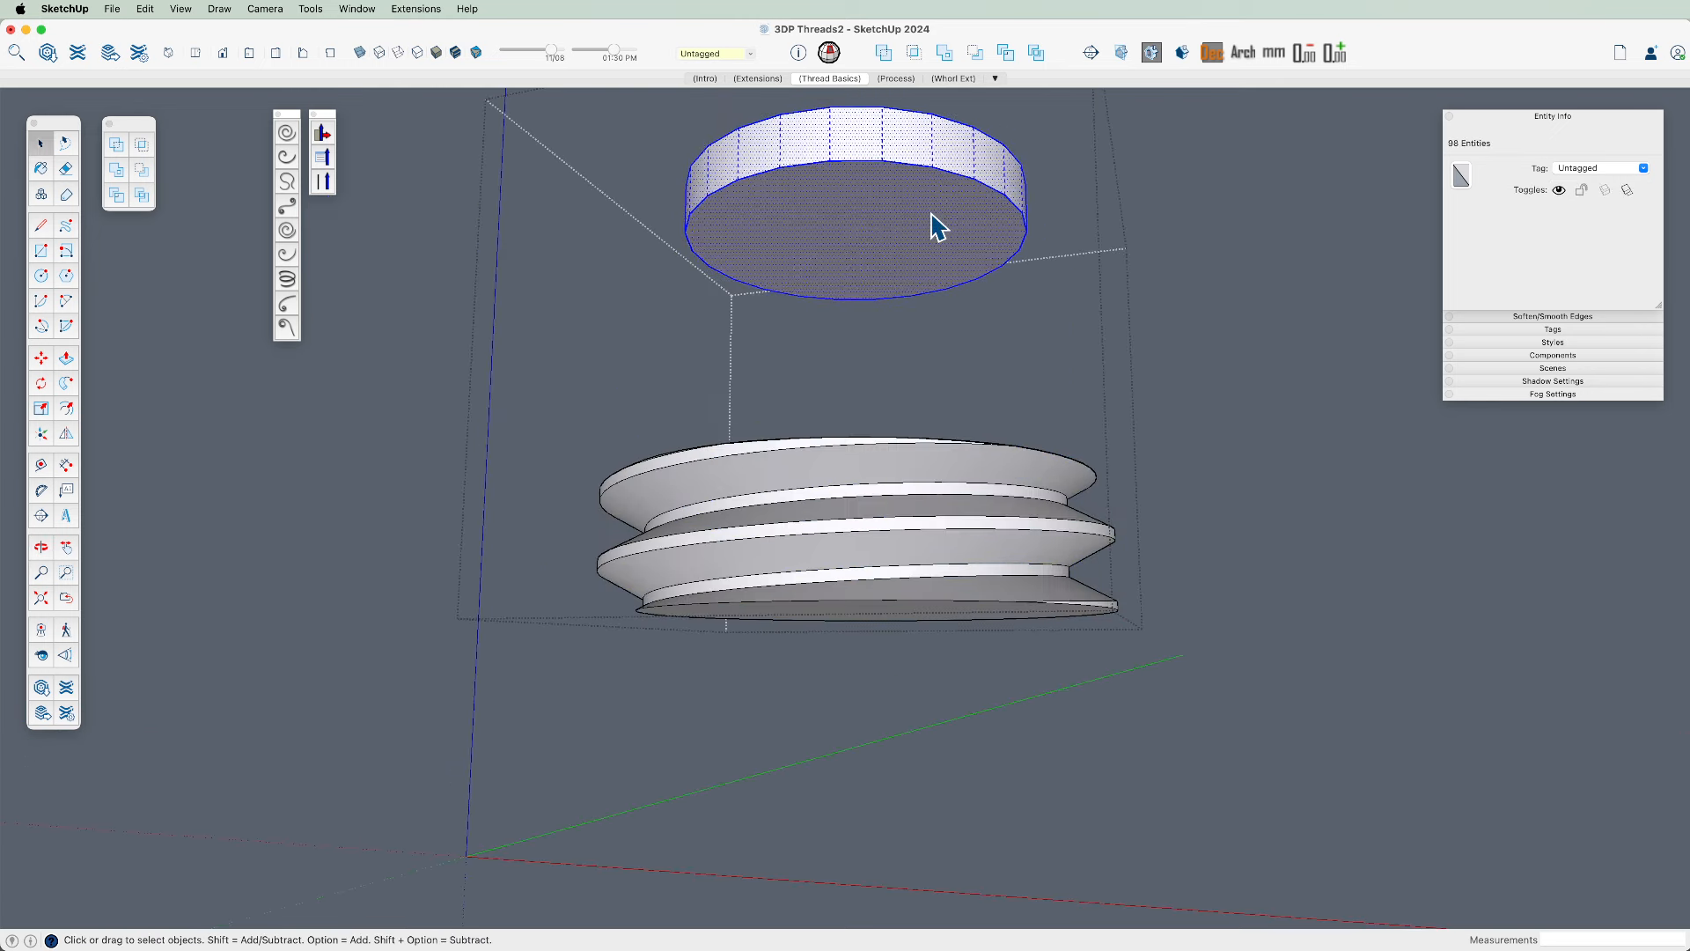
pyautogui.press('Delete')
pyautogui.click(1095, 763)
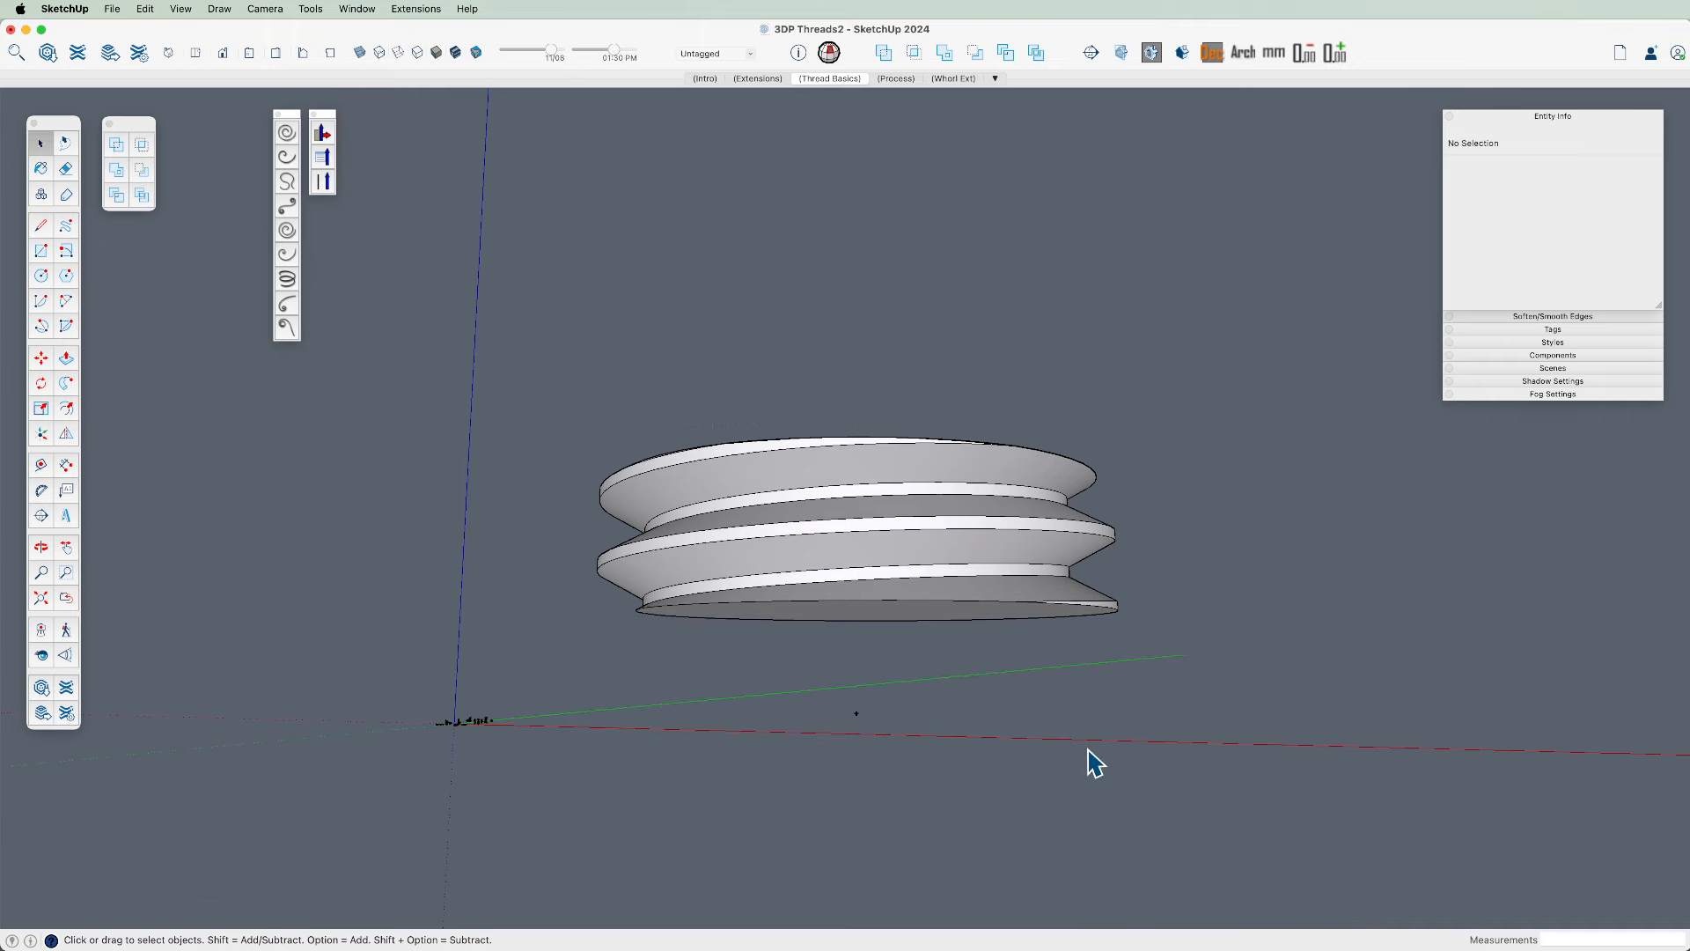
pyautogui.click(972, 603)
pyautogui.moveTo(973, 558); pyautogui.dragTo(957, 778, button='middle')
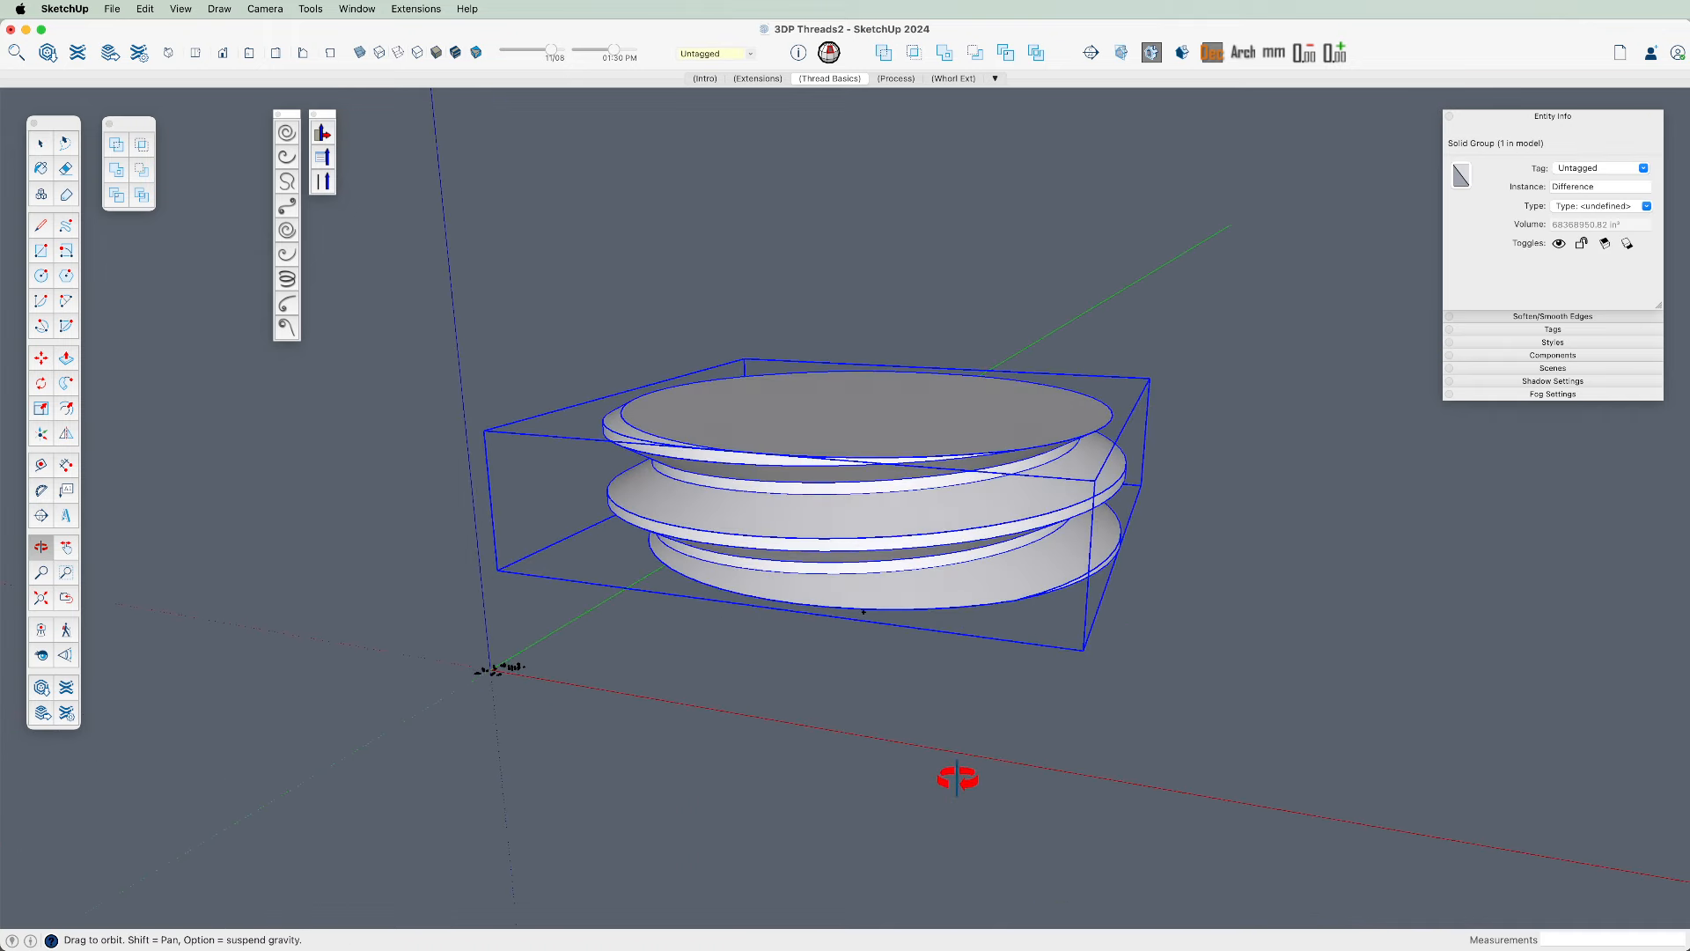
# Try to stack four copies of the trimmed thread vertically above it, spaced 185" apart, and check how they line up
pyautogui.moveTo(1006, 528); pyautogui.dragTo(925, 615, button='middle')
pyautogui.scroll(3, 935, 611)
pyautogui.press('m')
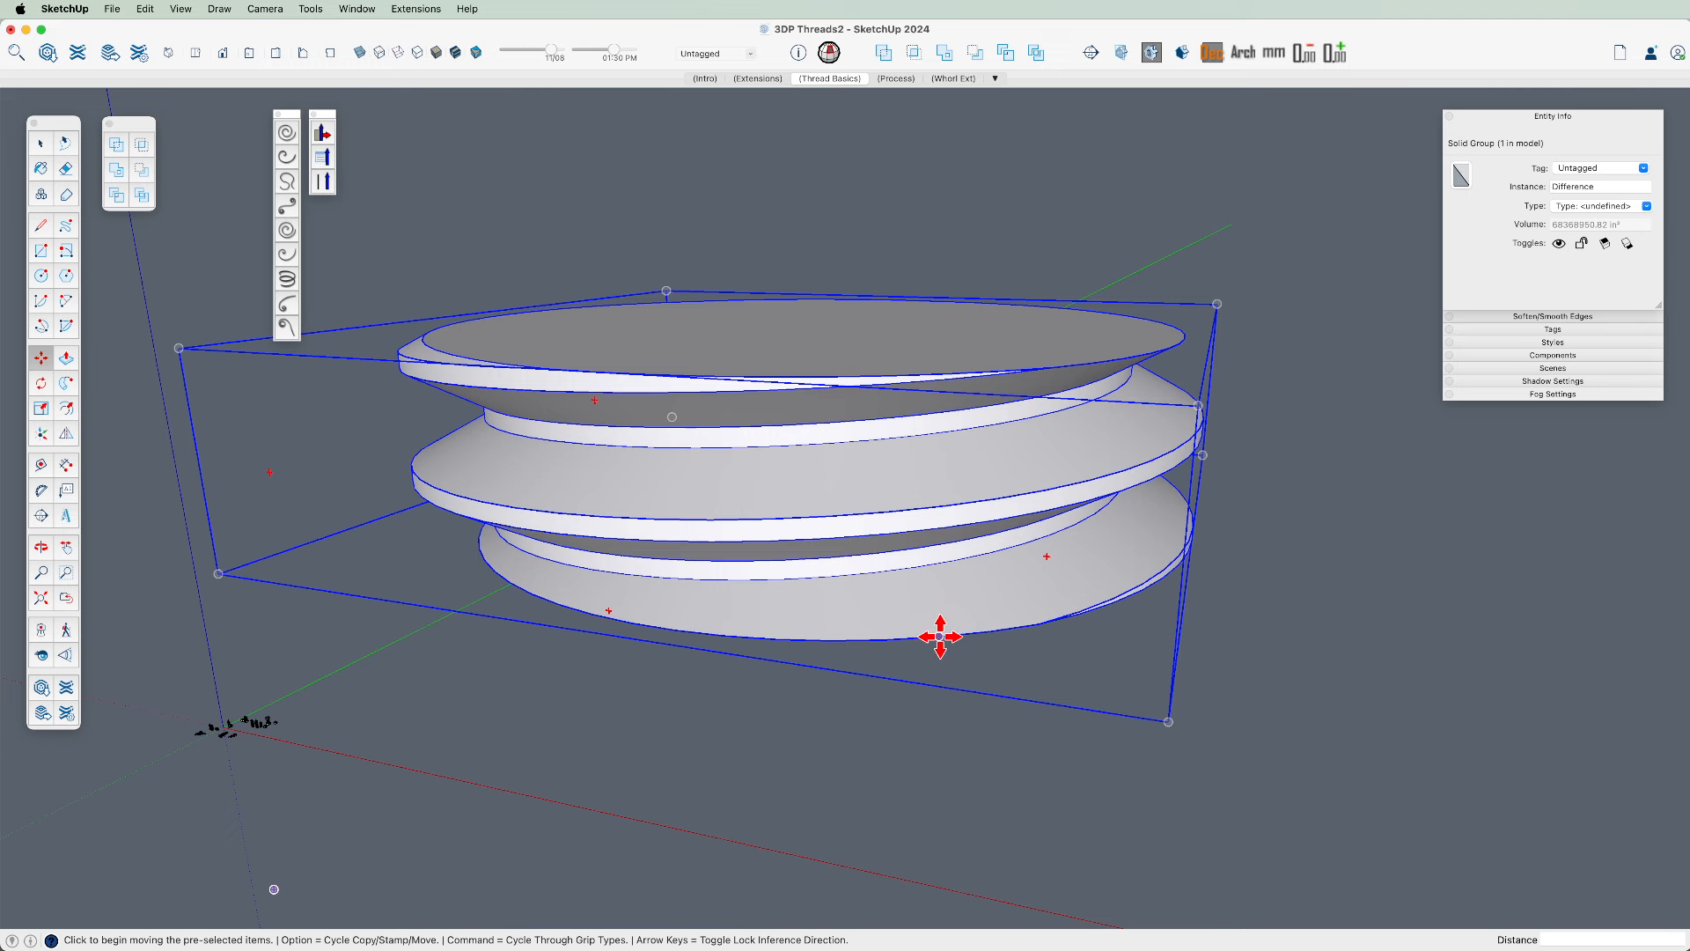
pyautogui.click(940, 636)
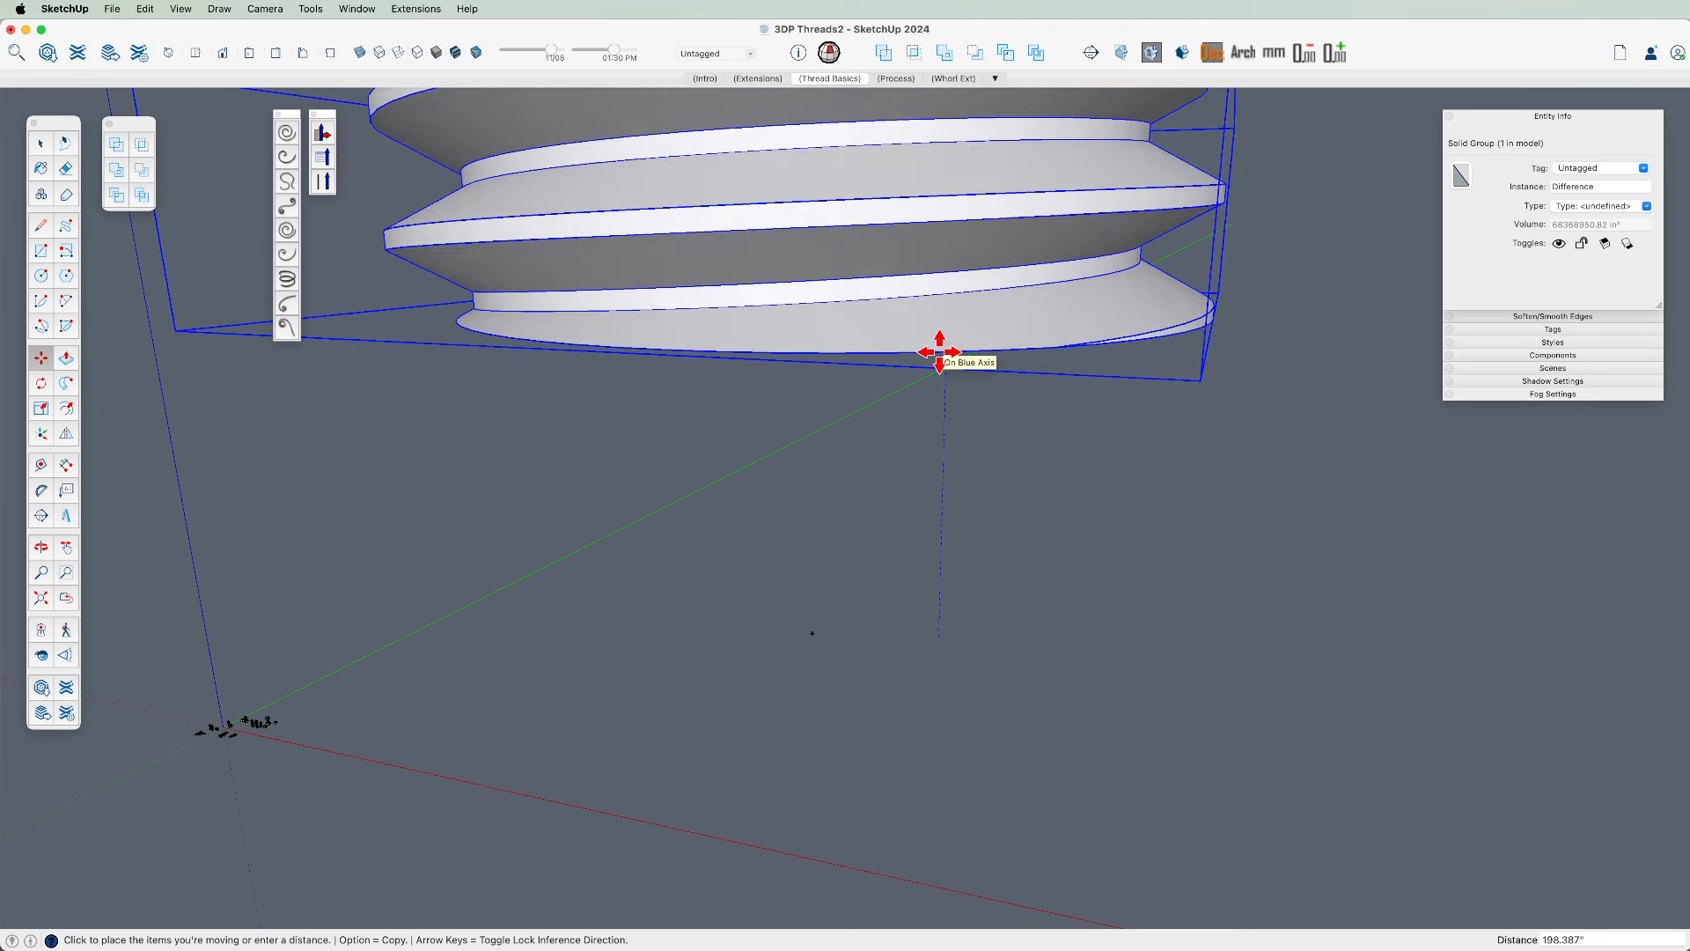
pyautogui.press('alt')
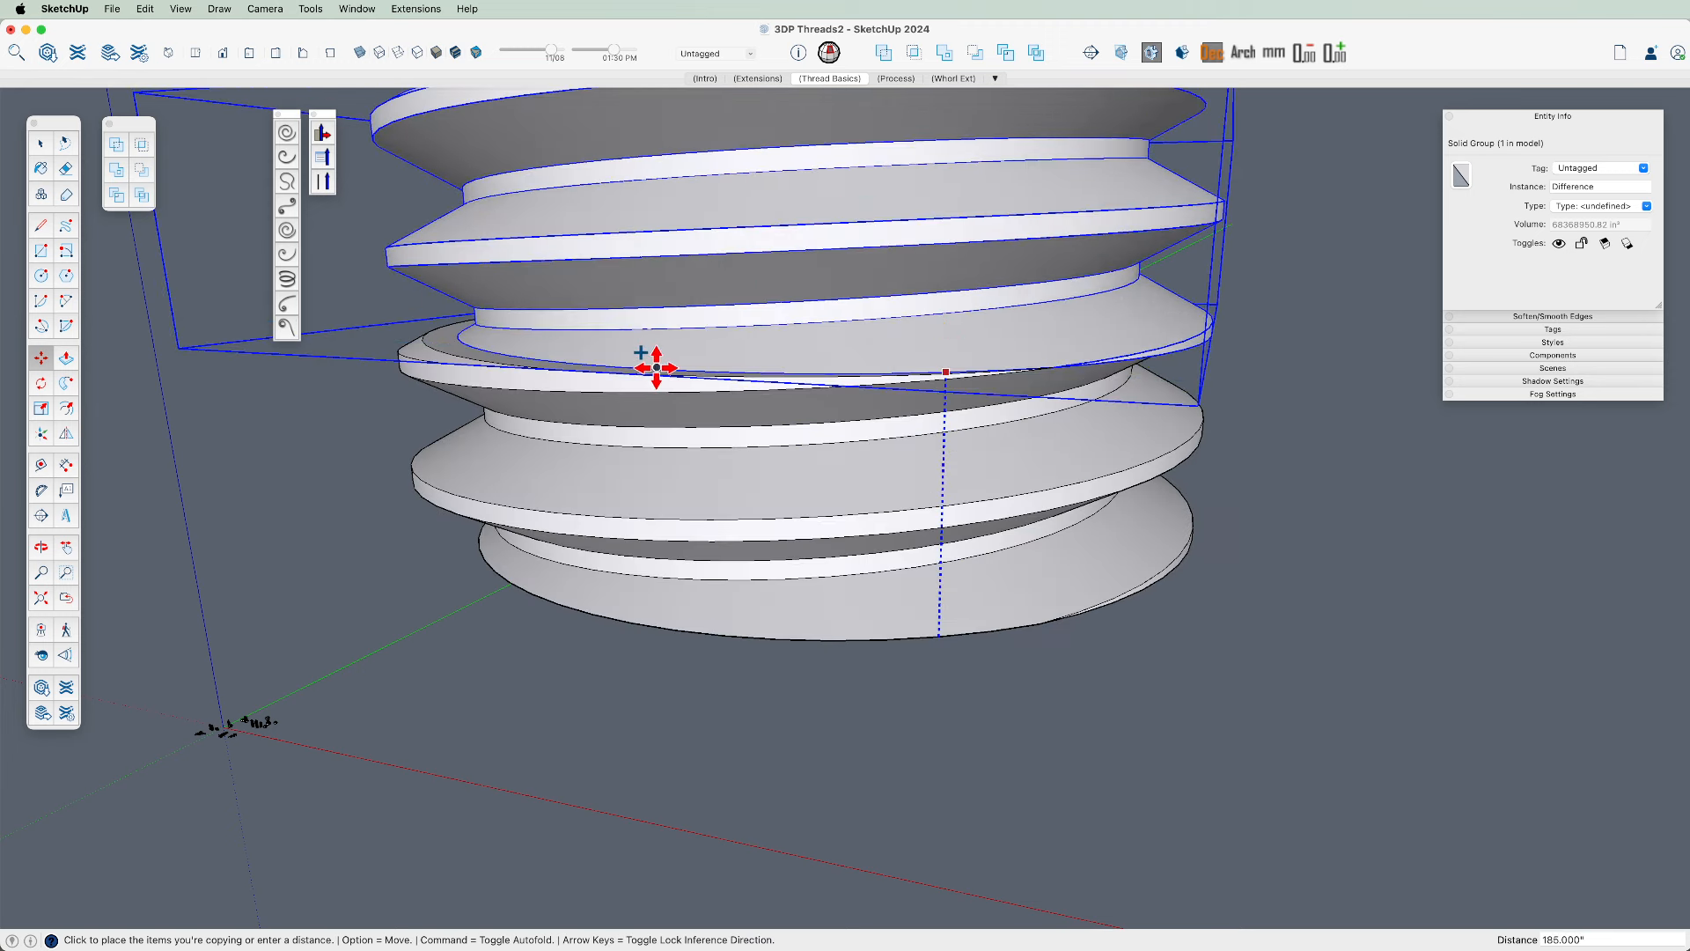
pyautogui.click(660, 376)
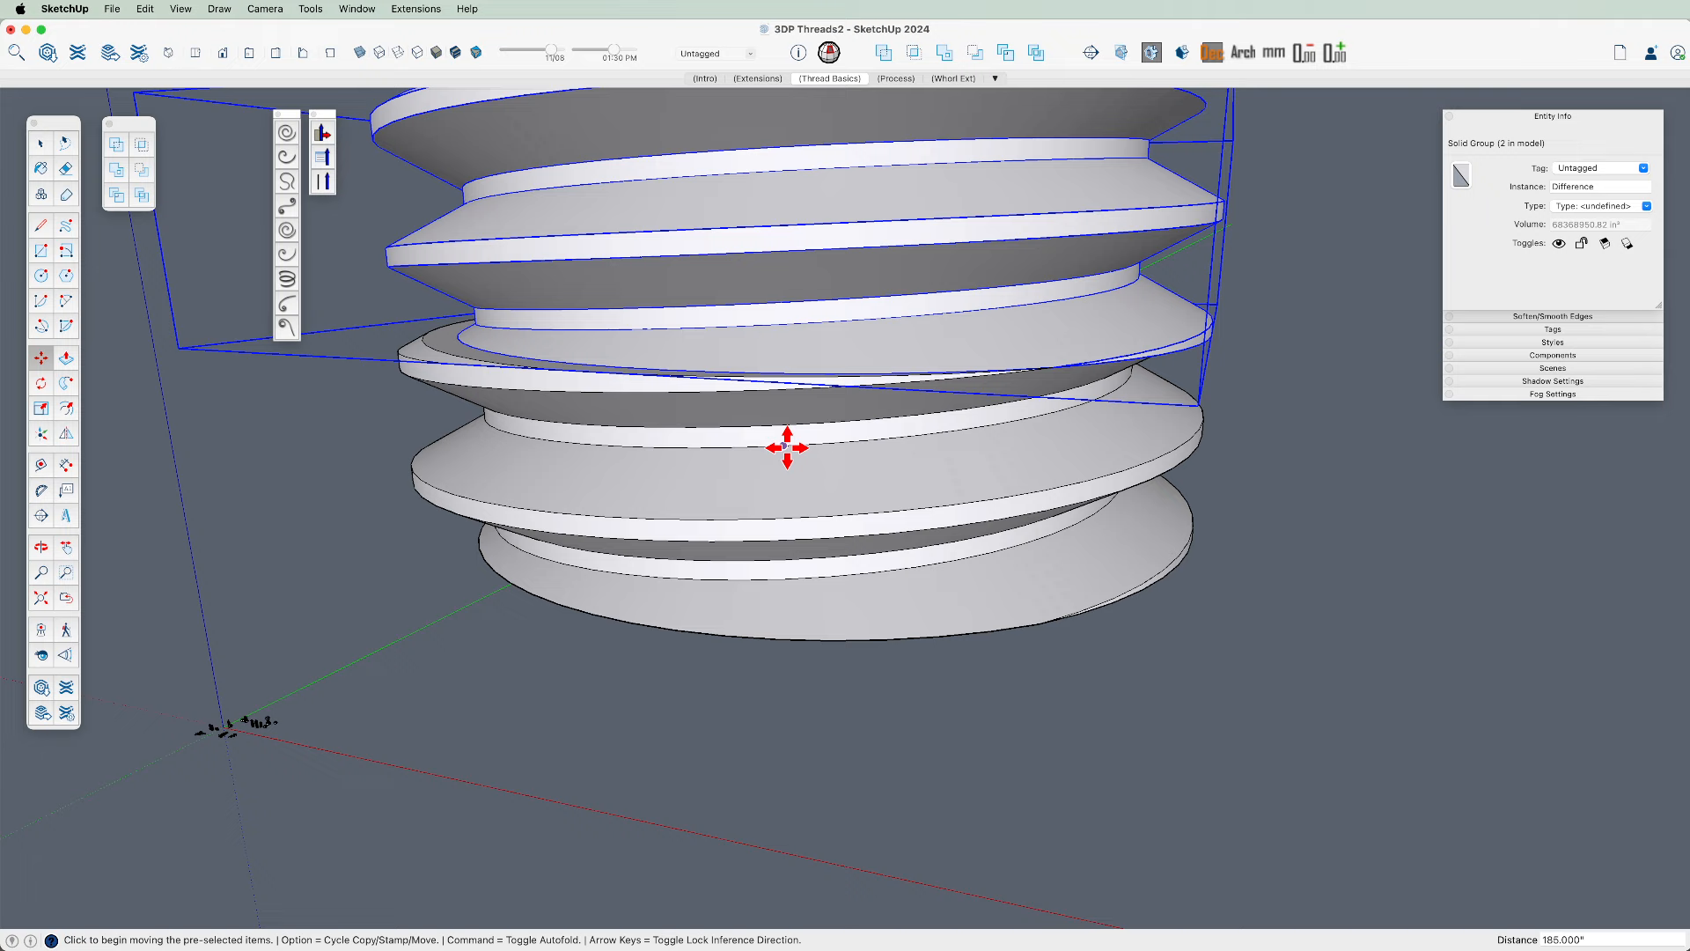
pyautogui.write('4x')
pyautogui.press('Return')
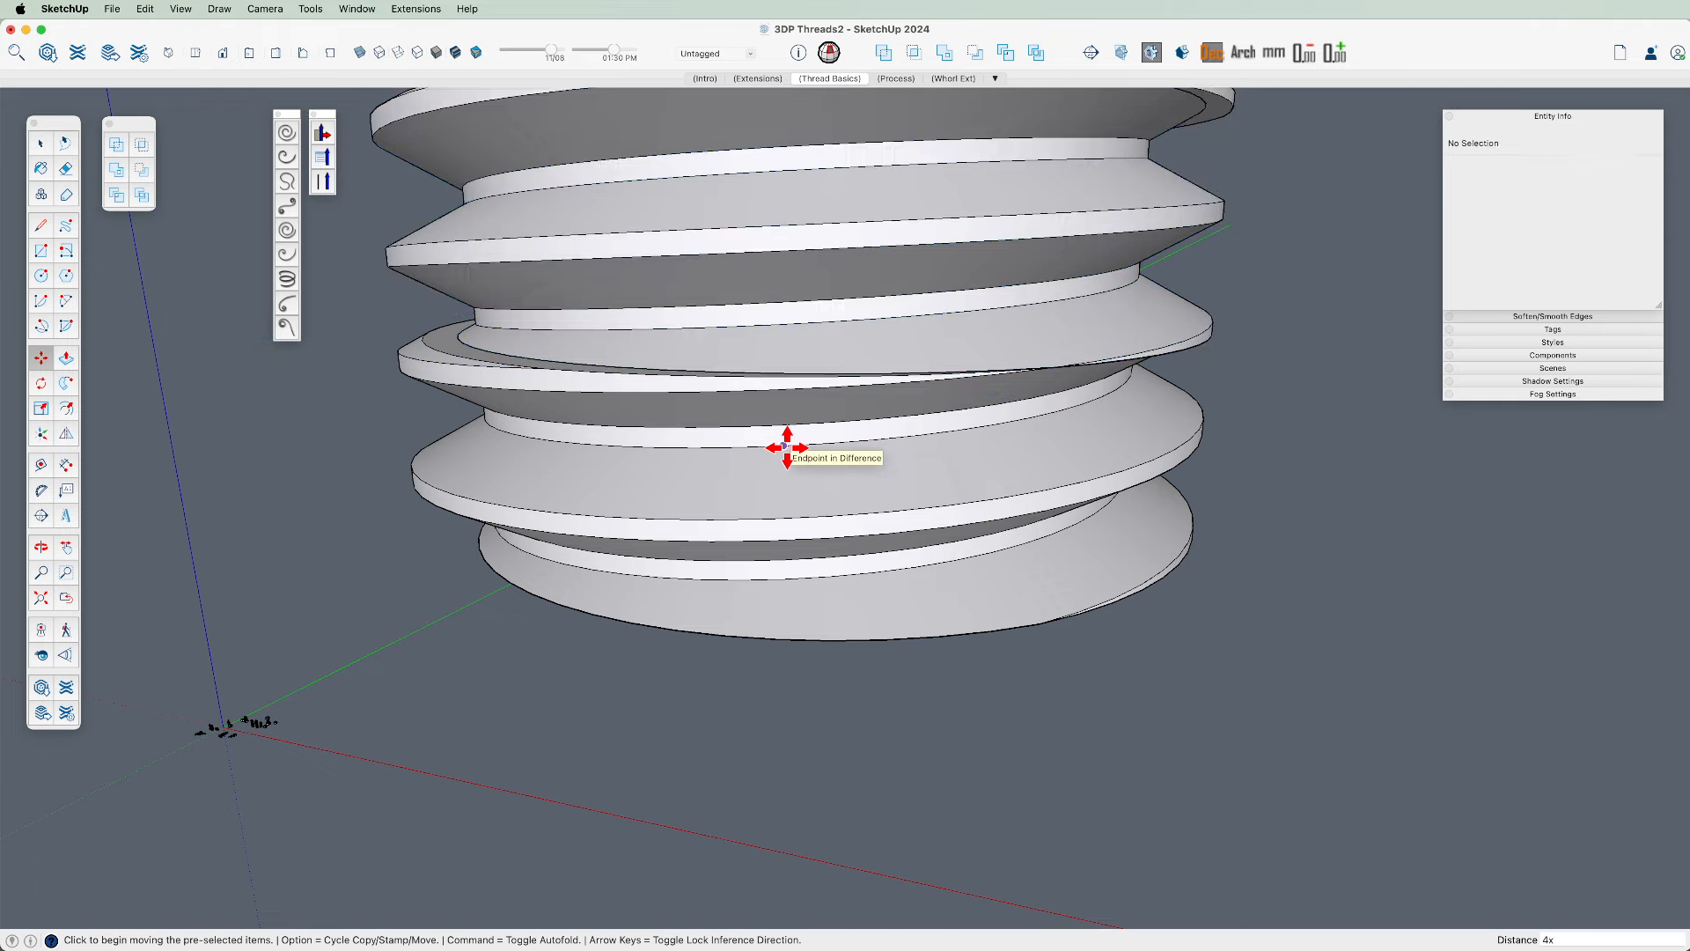
pyautogui.scroll(-5, 786, 447)
pyautogui.moveTo(768, 586); pyautogui.dragTo(837, 430, button='middle')
pyautogui.scroll(4, 983, 368)
pyautogui.scroll(-5, 1003, 397)
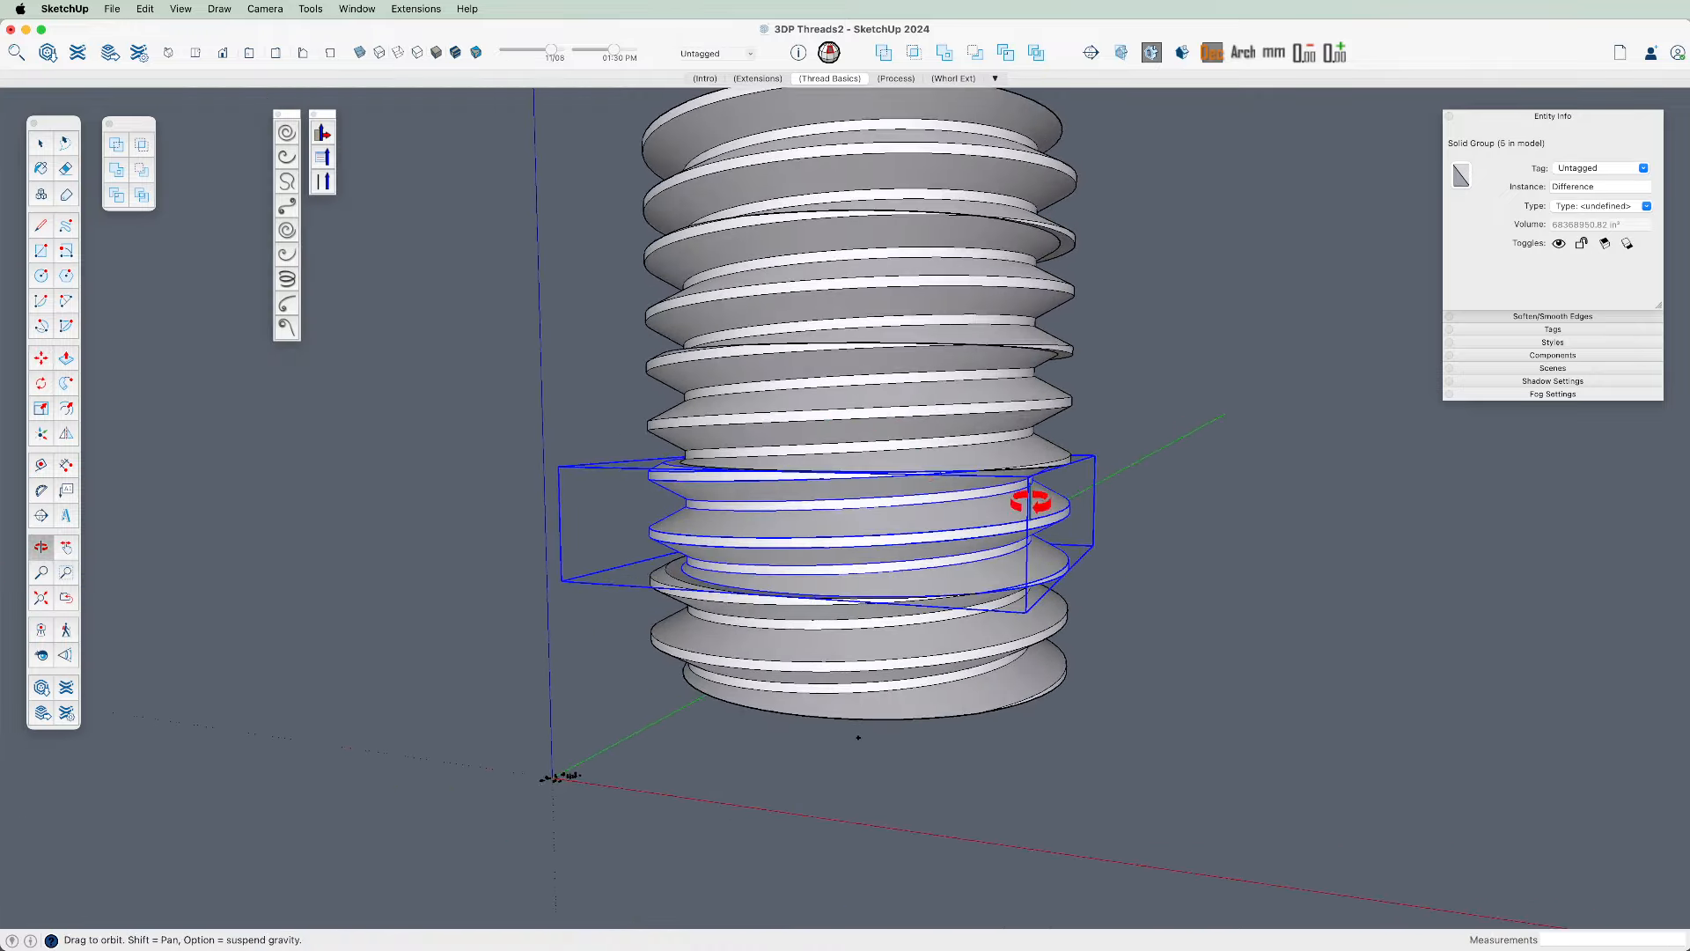
# Undo the stacked copies, the core disc deletion and both cylinder subtractions
pyautogui.press('super+z')
pyautogui.press('super+z')
pyautogui.press('super+z')
pyautogui.press('super+z')
pyautogui.press('super+z')
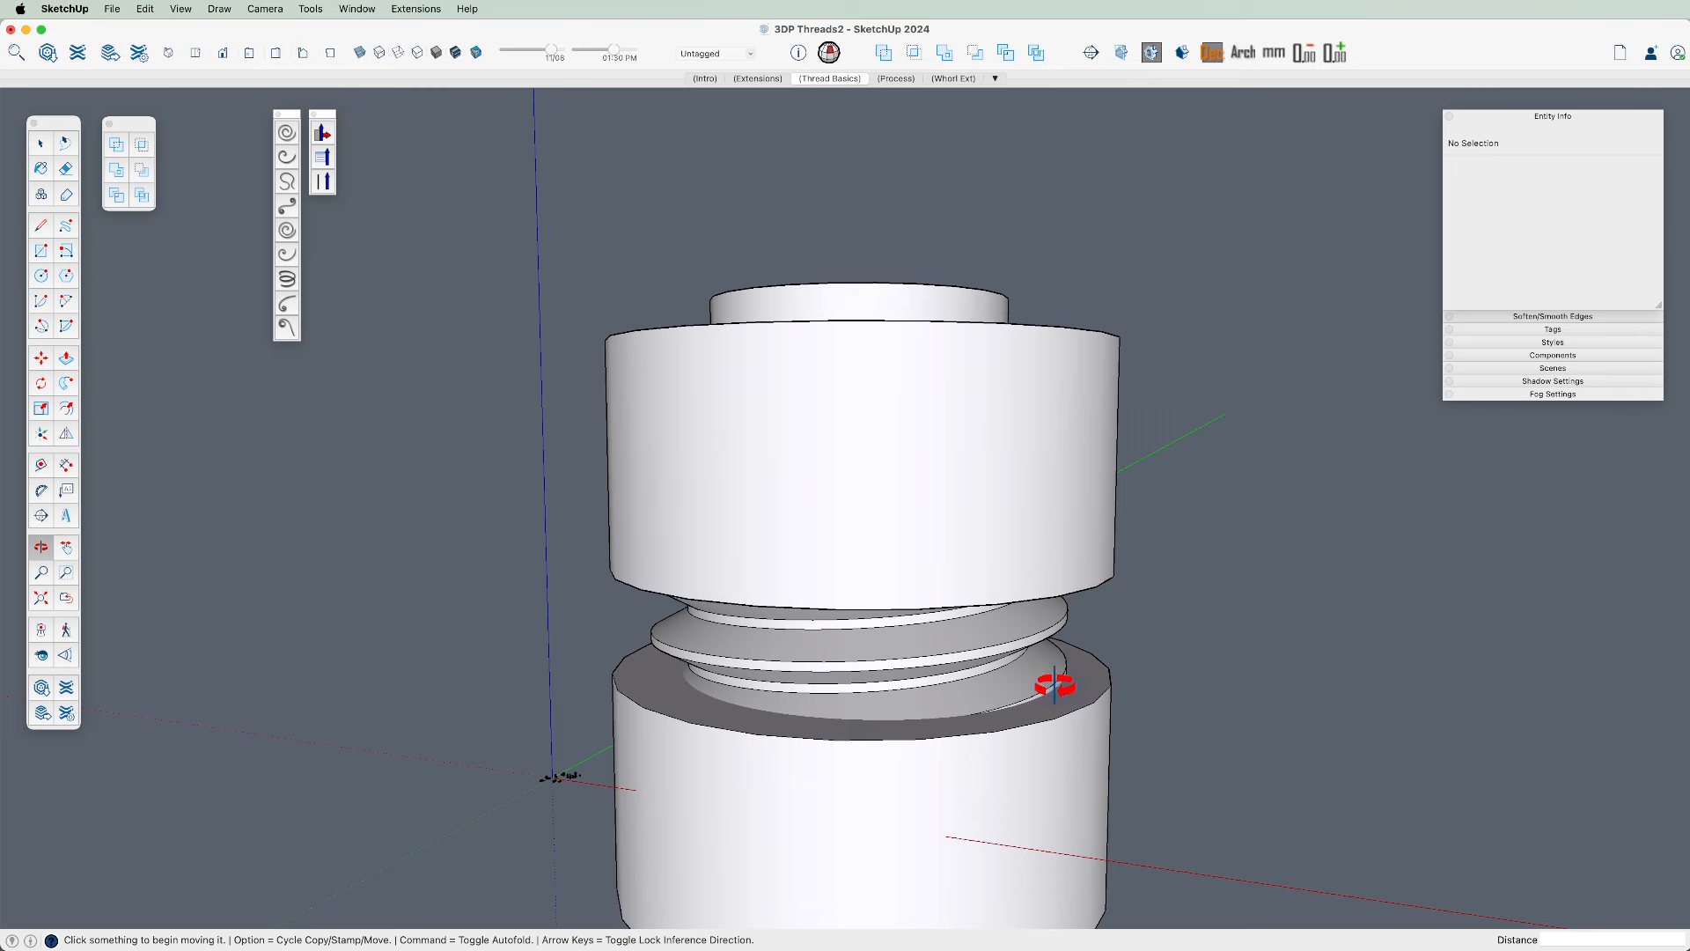
# Show hidden geometry and raise the upper cylinder about 27.2" along the thread
pyautogui.scroll(3, 971, 755)
pyautogui.moveTo(973, 736); pyautogui.dragTo(972, 591, button='middle')
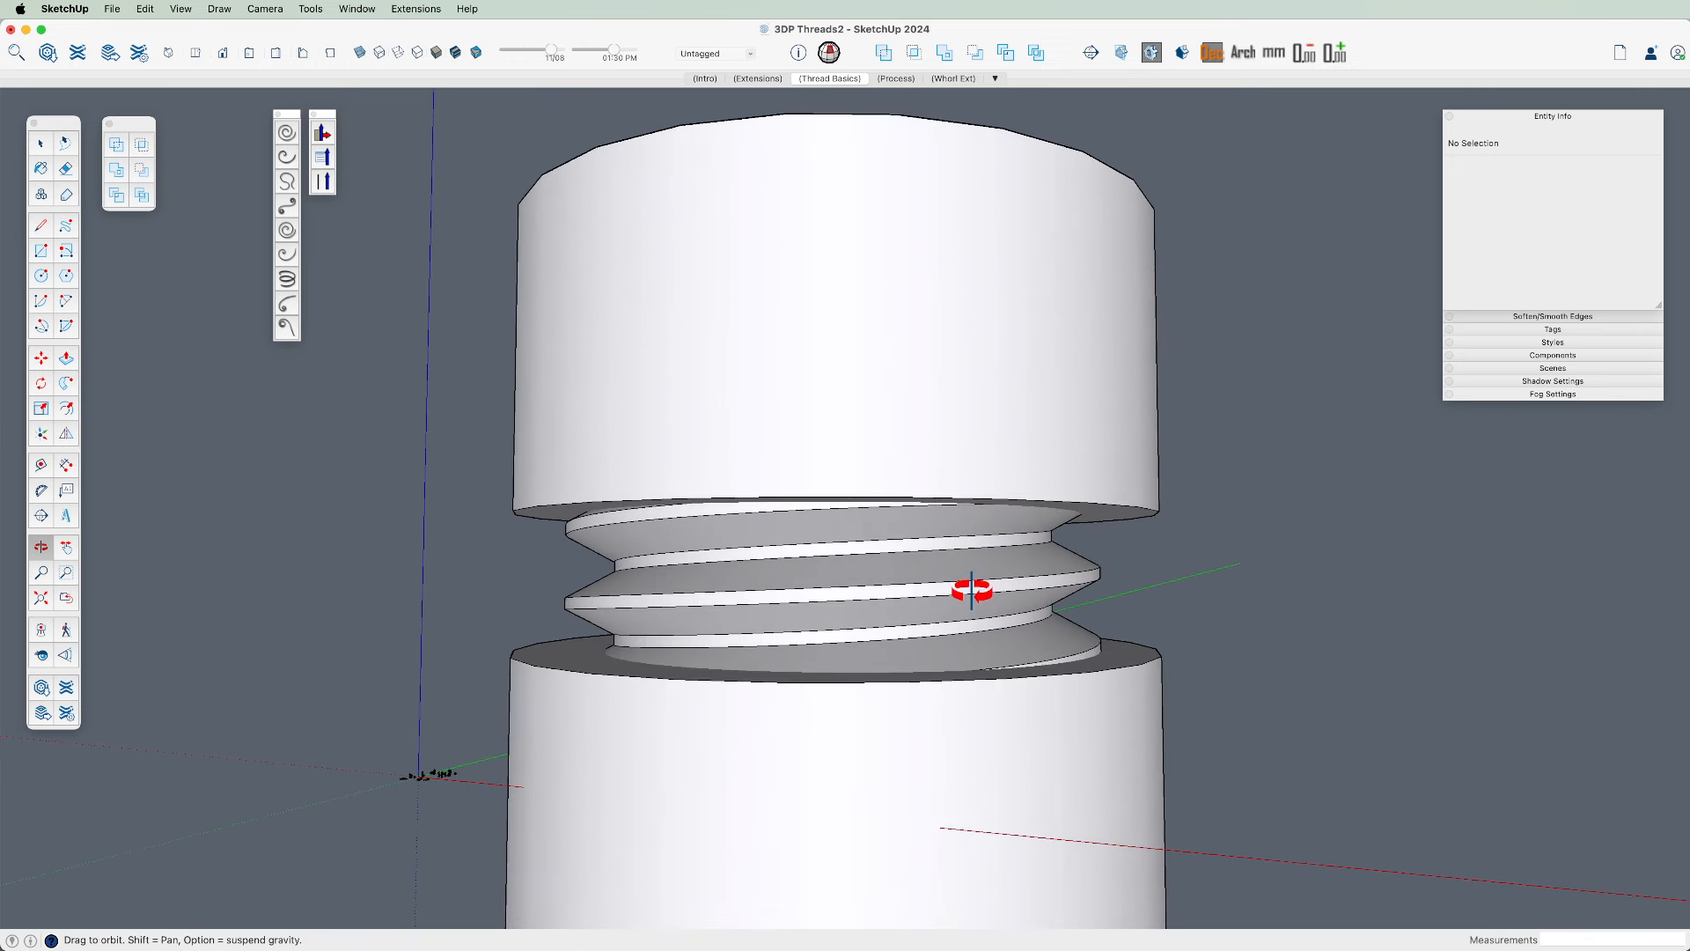
pyautogui.click(1000, 502)
pyautogui.scroll(2, 998, 504)
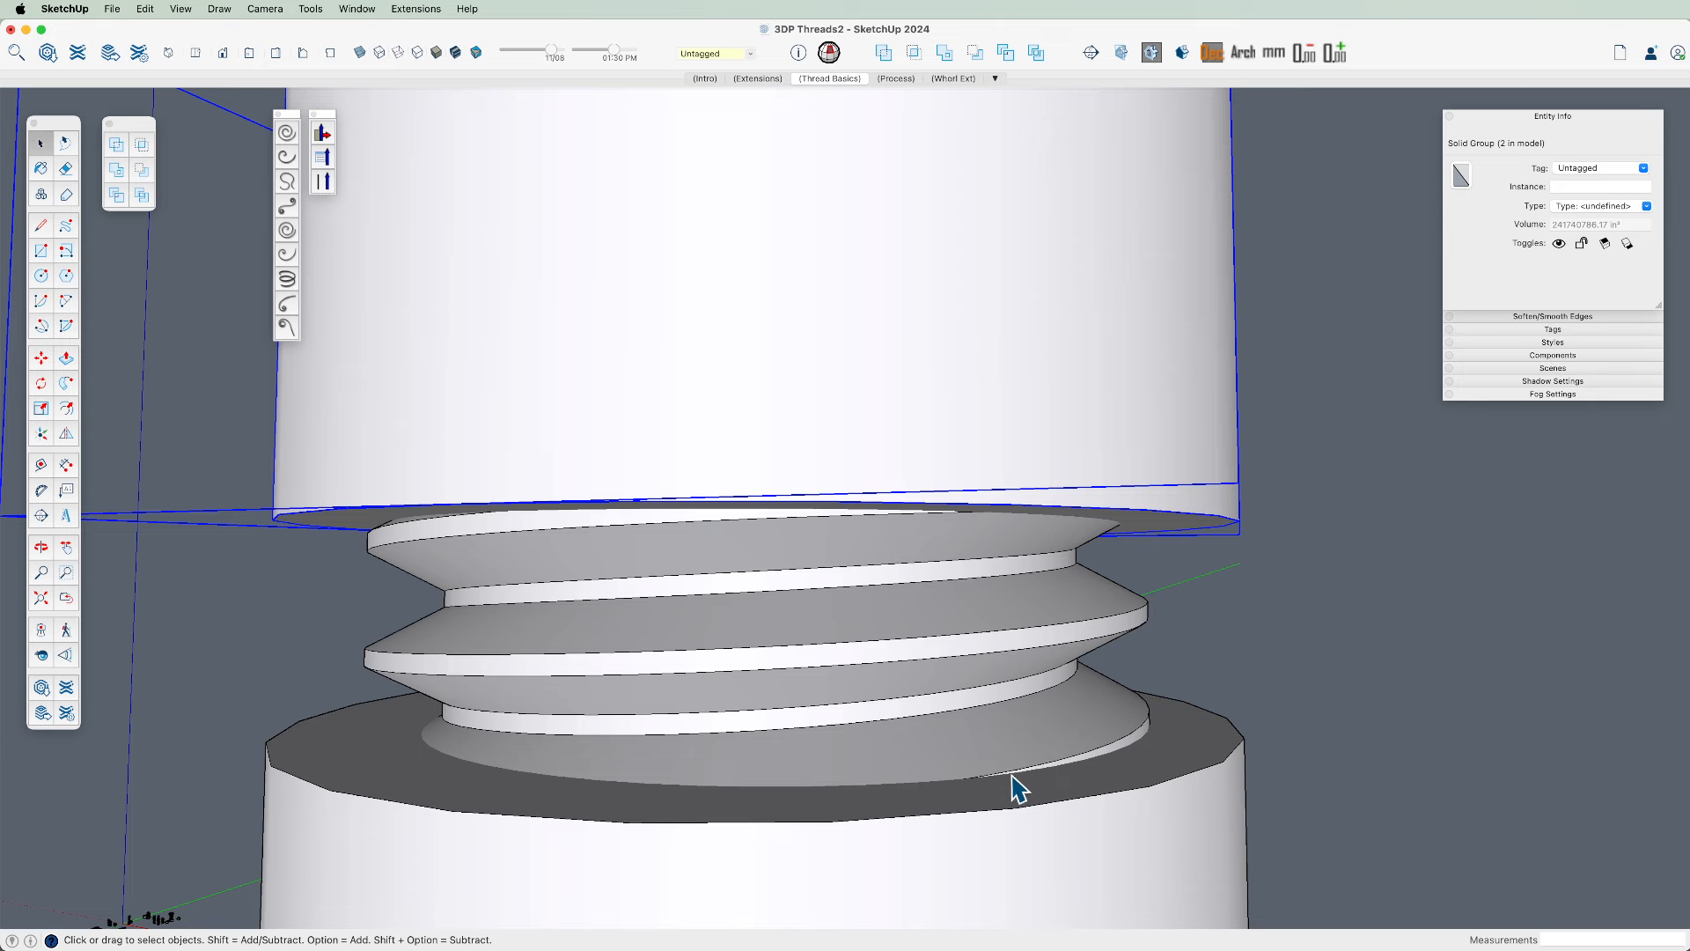
pyautogui.moveTo(986, 528); pyautogui.dragTo(1043, 619, button='middle')
pyautogui.press('m')
pyautogui.scroll(5, 1041, 597)
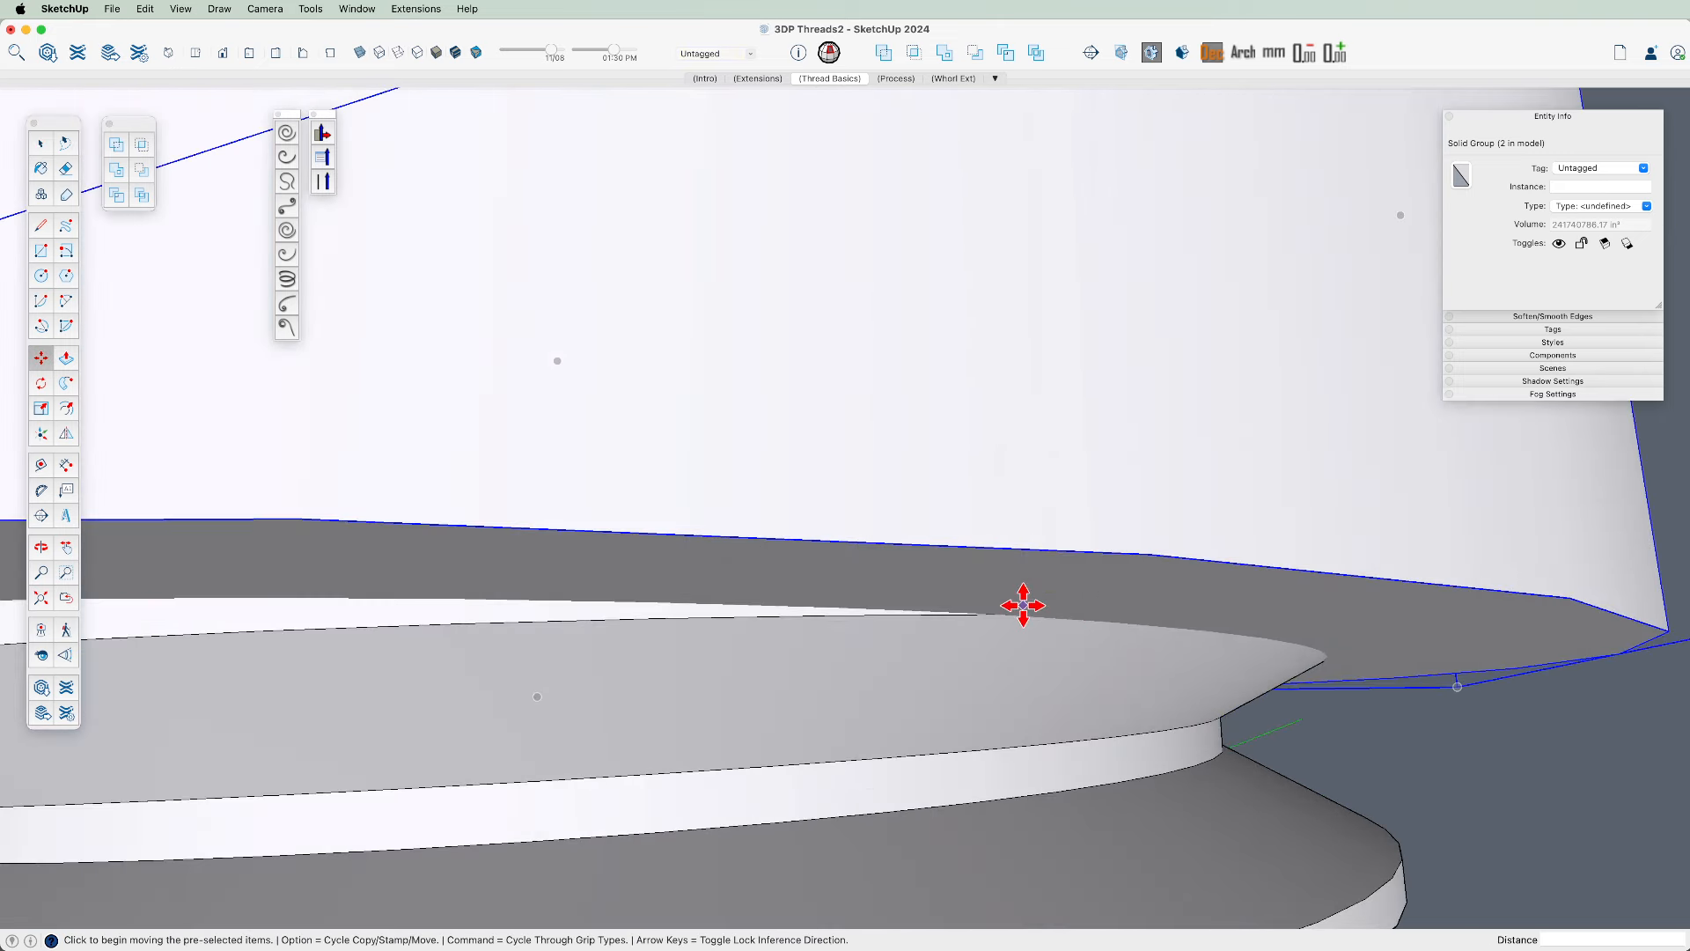
pyautogui.press('h')
pyautogui.moveTo(1022, 591); pyautogui.dragTo(1022, 449)
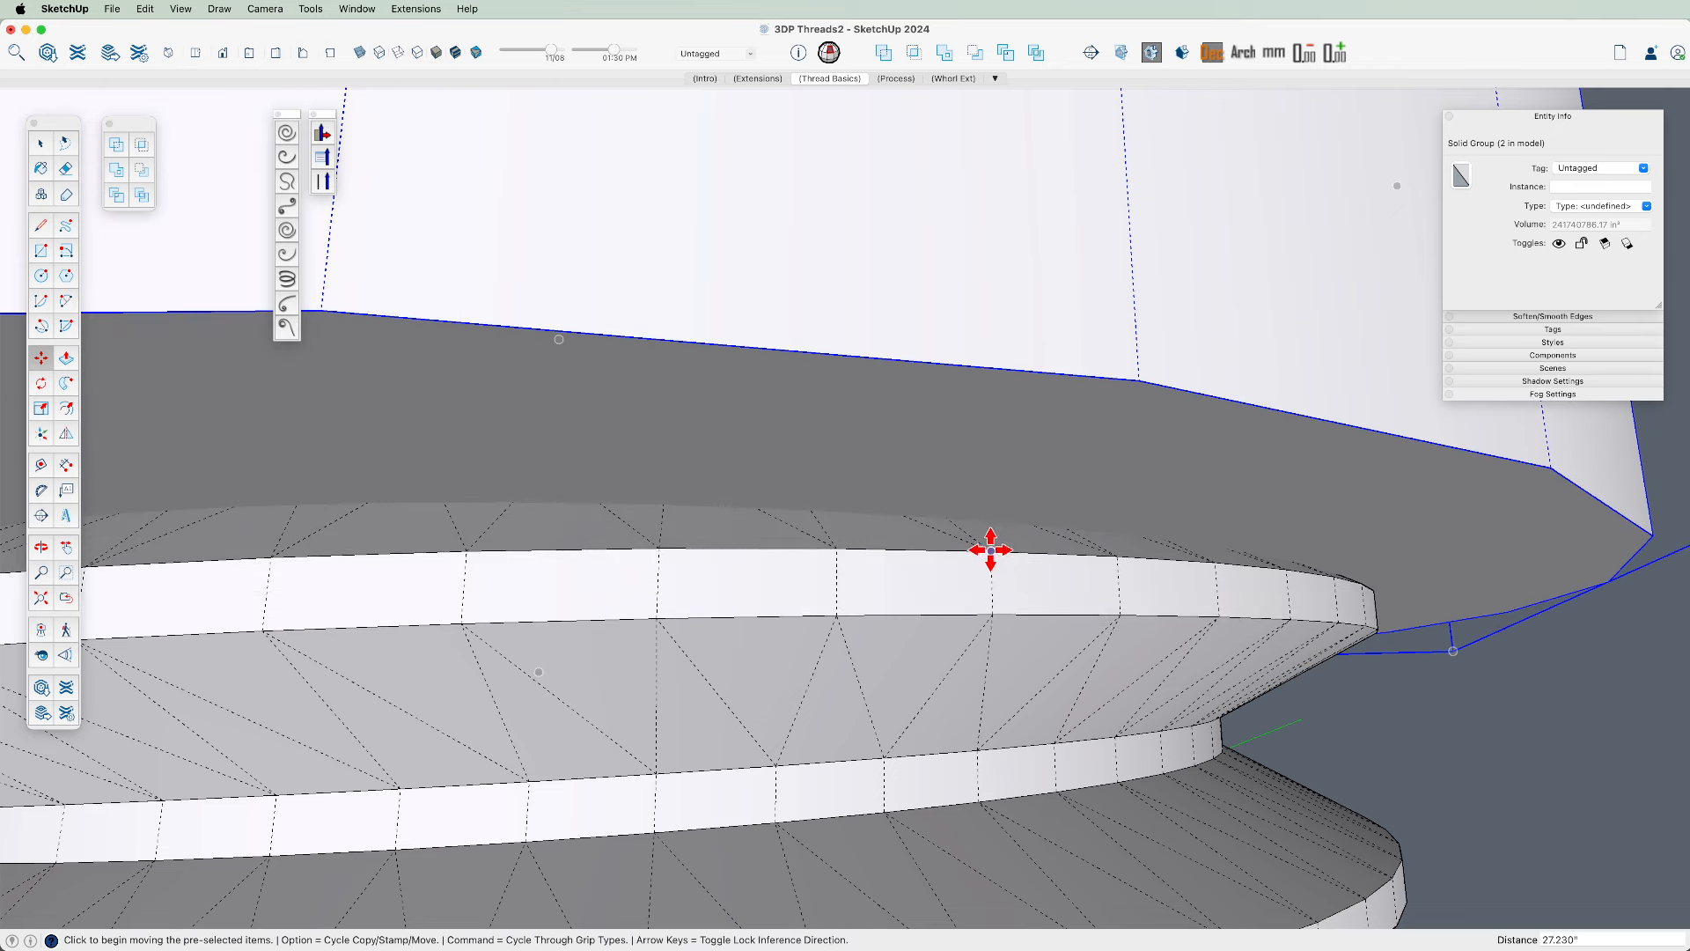
pyautogui.scroll(-5, 950, 508)
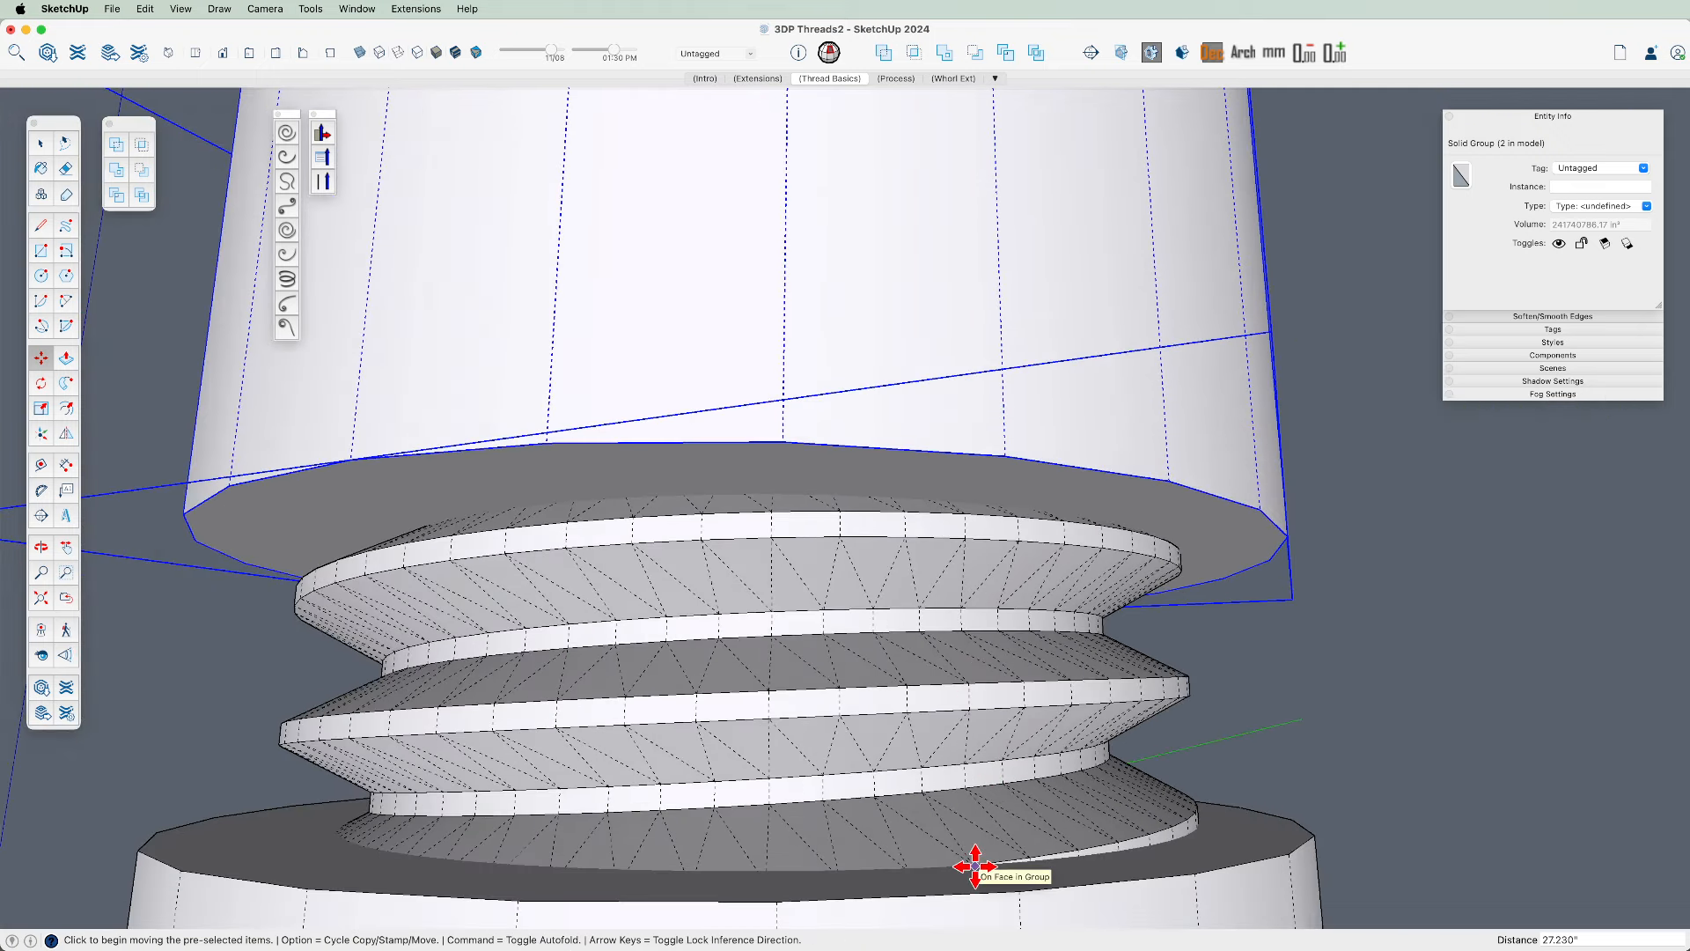
# Lower the upper cylinder about 12.2" until its bottom face meets the endpoint on the thread's upper crest edge, and deselect it
pyautogui.press('space')
pyautogui.click(1067, 882)
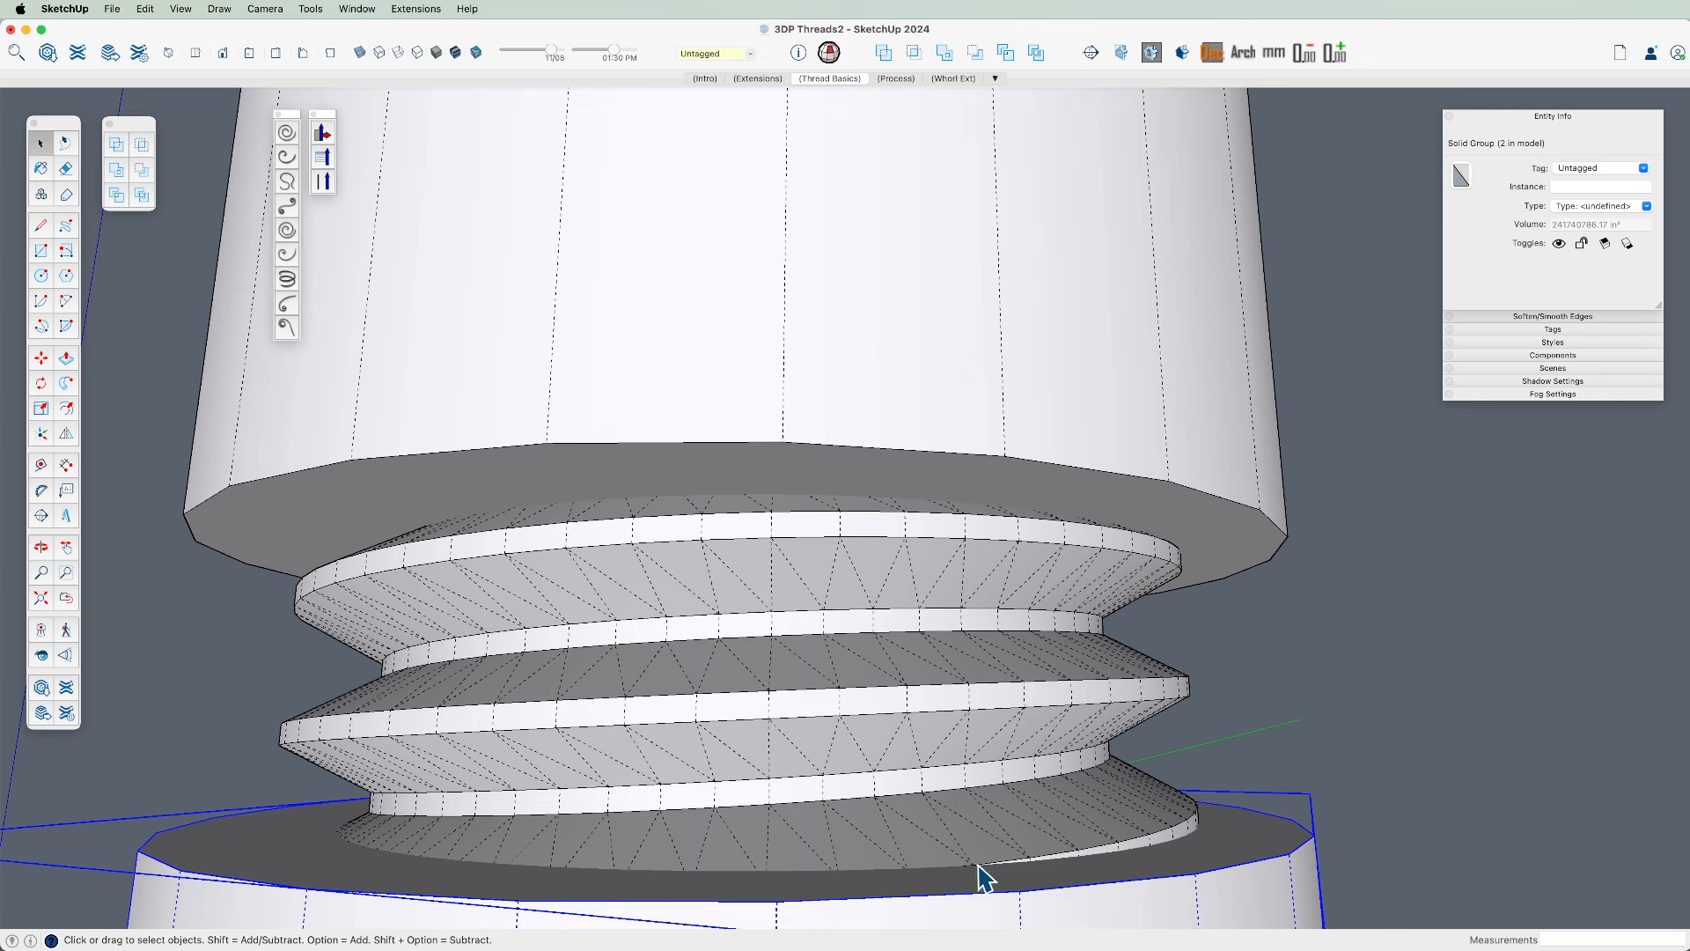
pyautogui.click(980, 499)
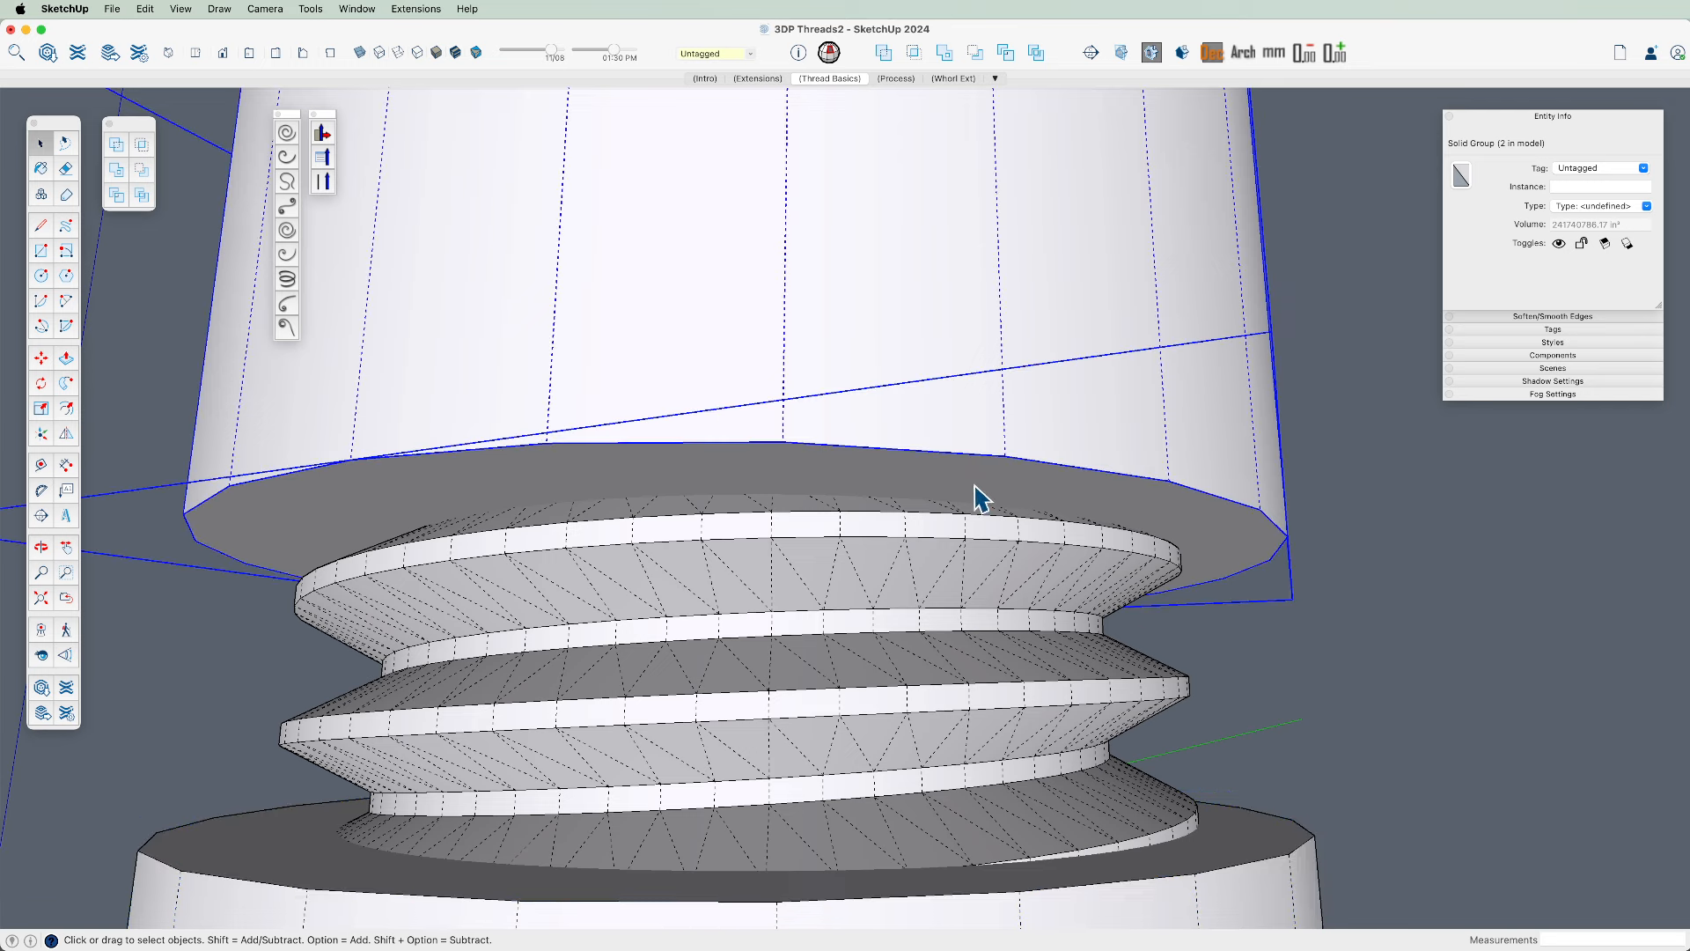
pyautogui.scroll(3, 967, 505)
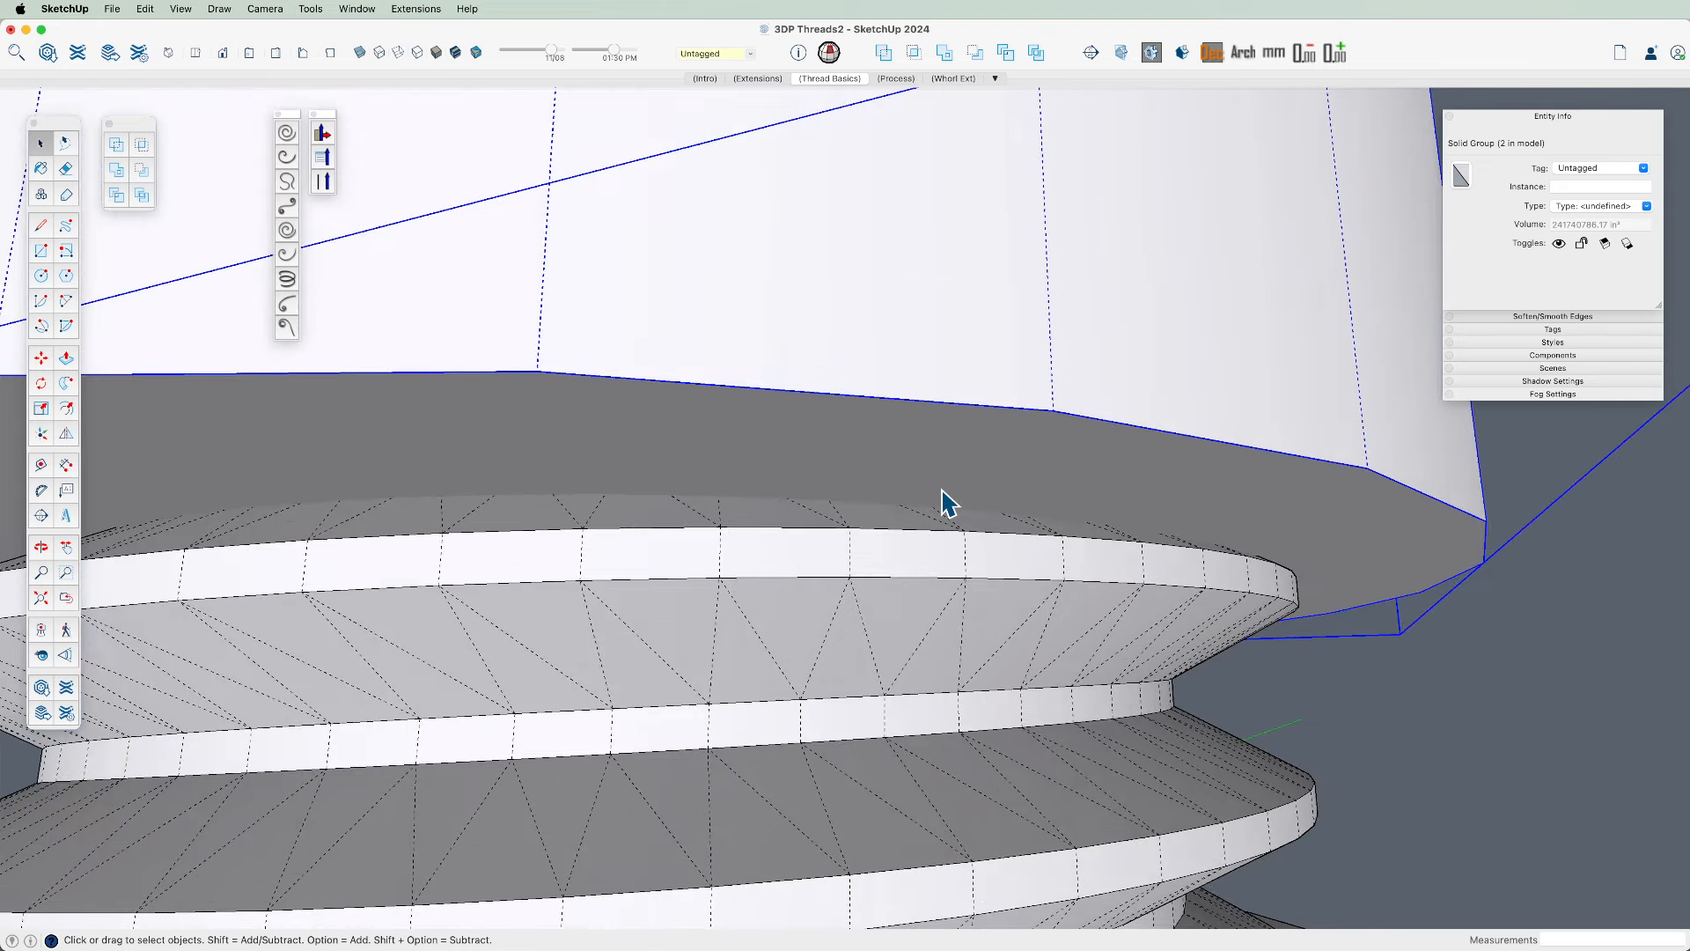
pyautogui.press('m')
pyautogui.click(933, 480)
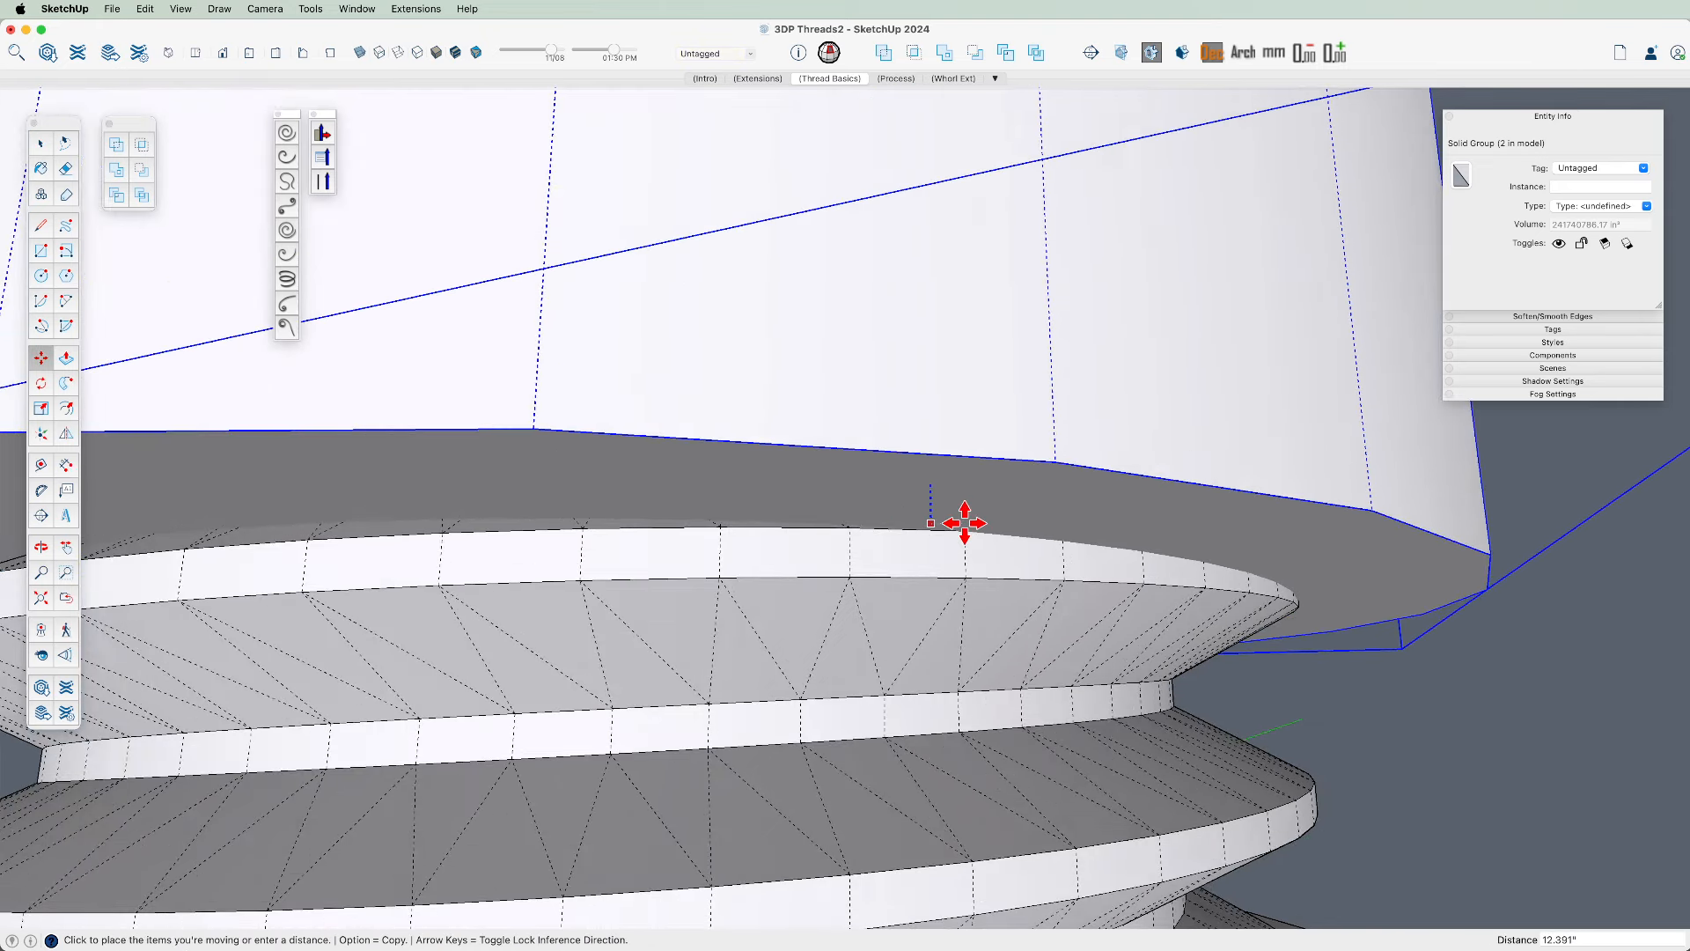
pyautogui.click(964, 523)
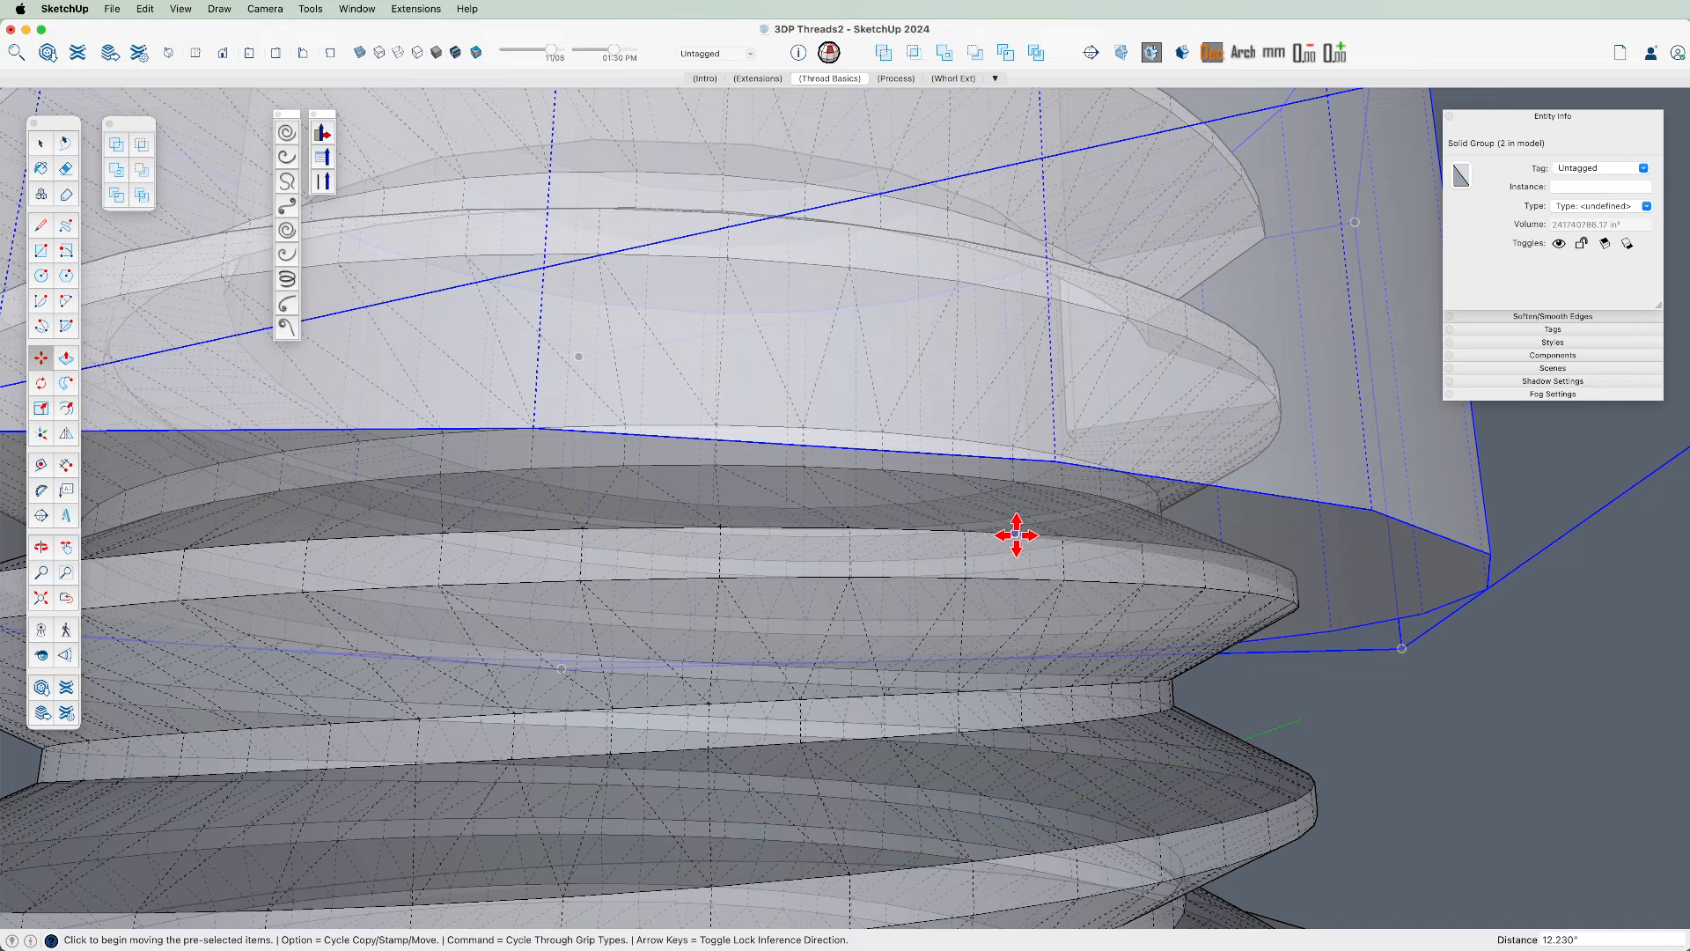
pyautogui.press('x')
pyautogui.scroll(3, 993, 532)
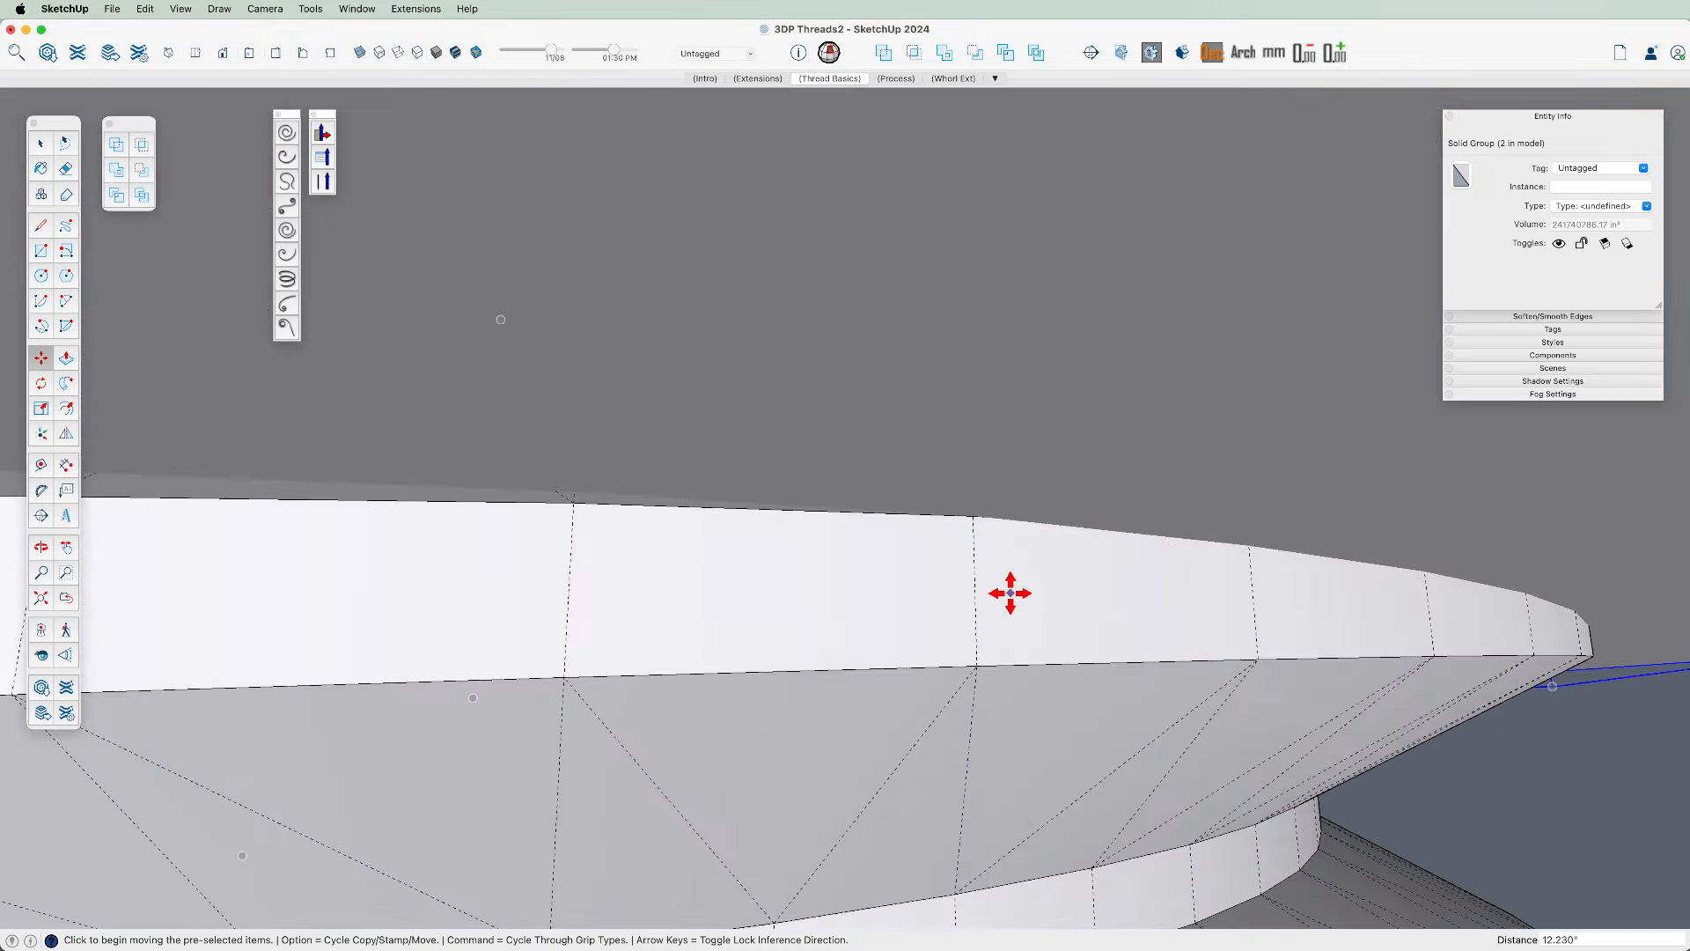
pyautogui.scroll(-5, 988, 553)
pyautogui.moveTo(985, 551); pyautogui.dragTo(1225, 559, button='middle')
pyautogui.click(1225, 560)
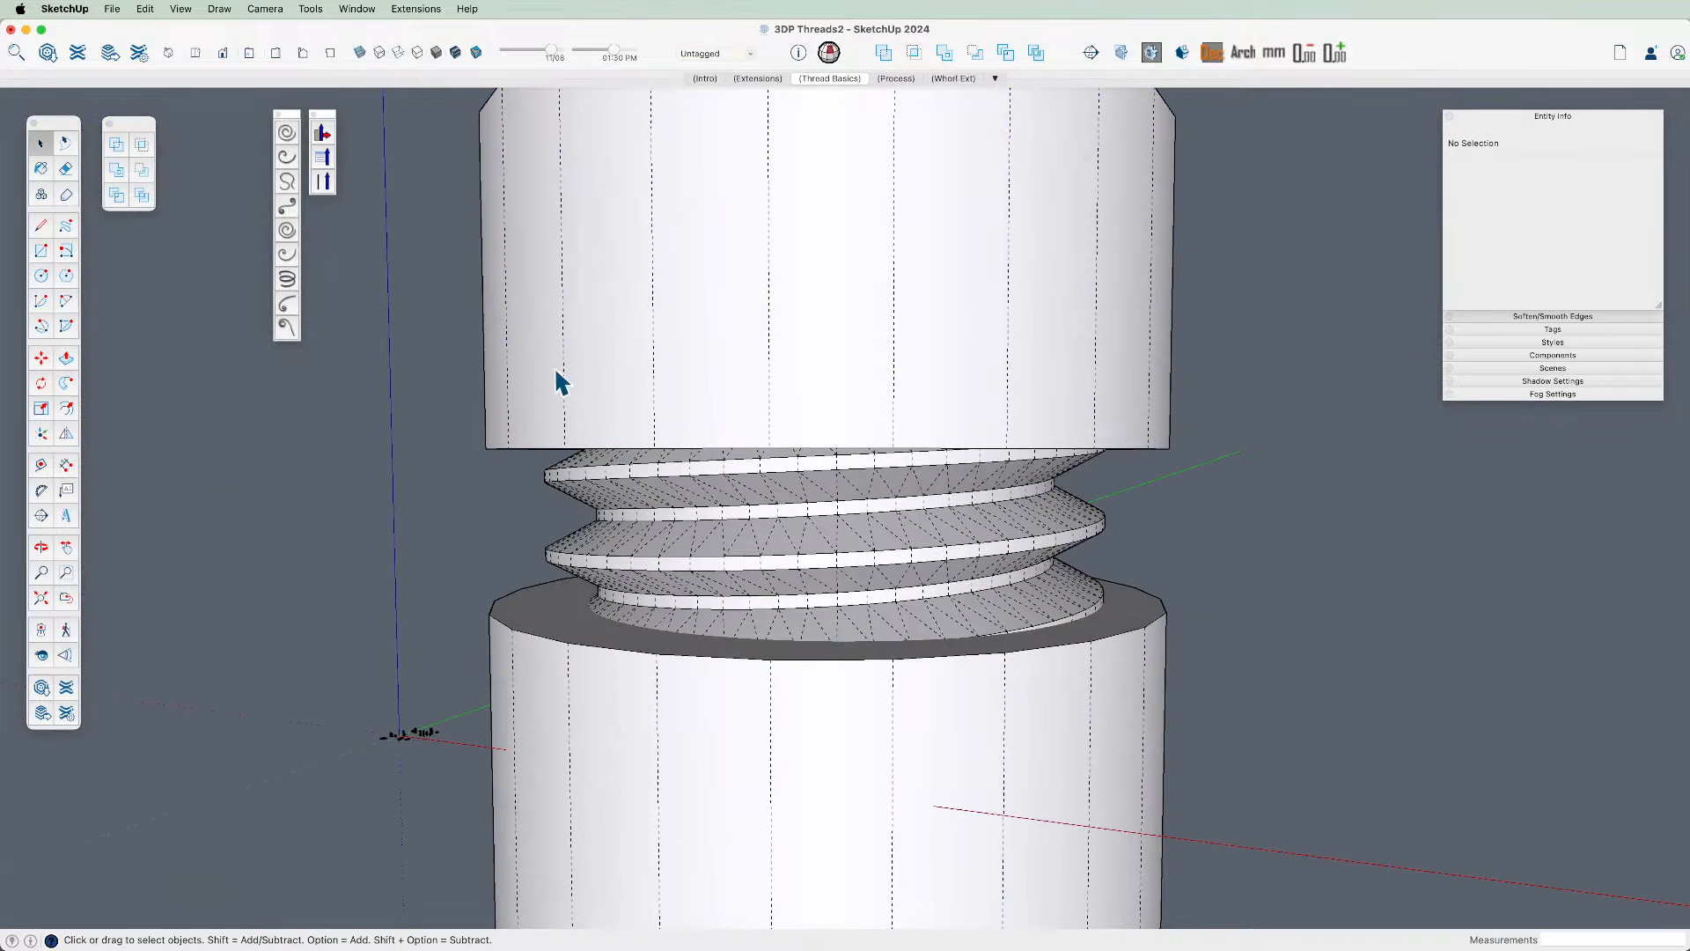
# Subtract the upper cylinder and the lower cylinder from the thread solid
pyautogui.click(142, 168)
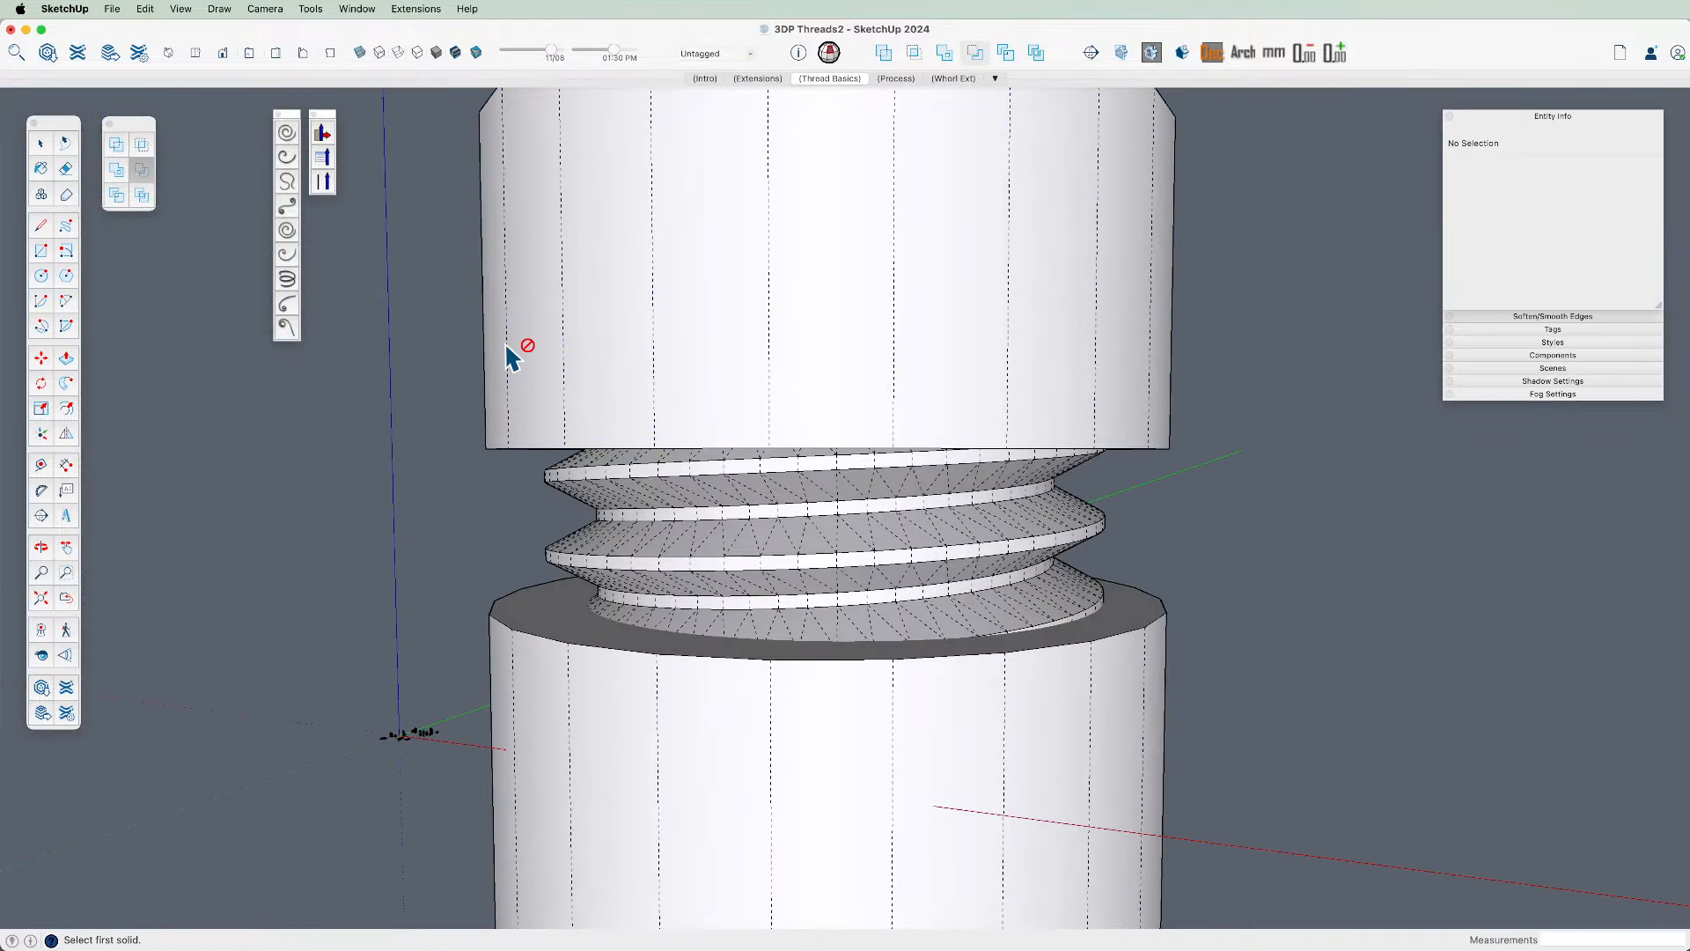
pyautogui.click(649, 502)
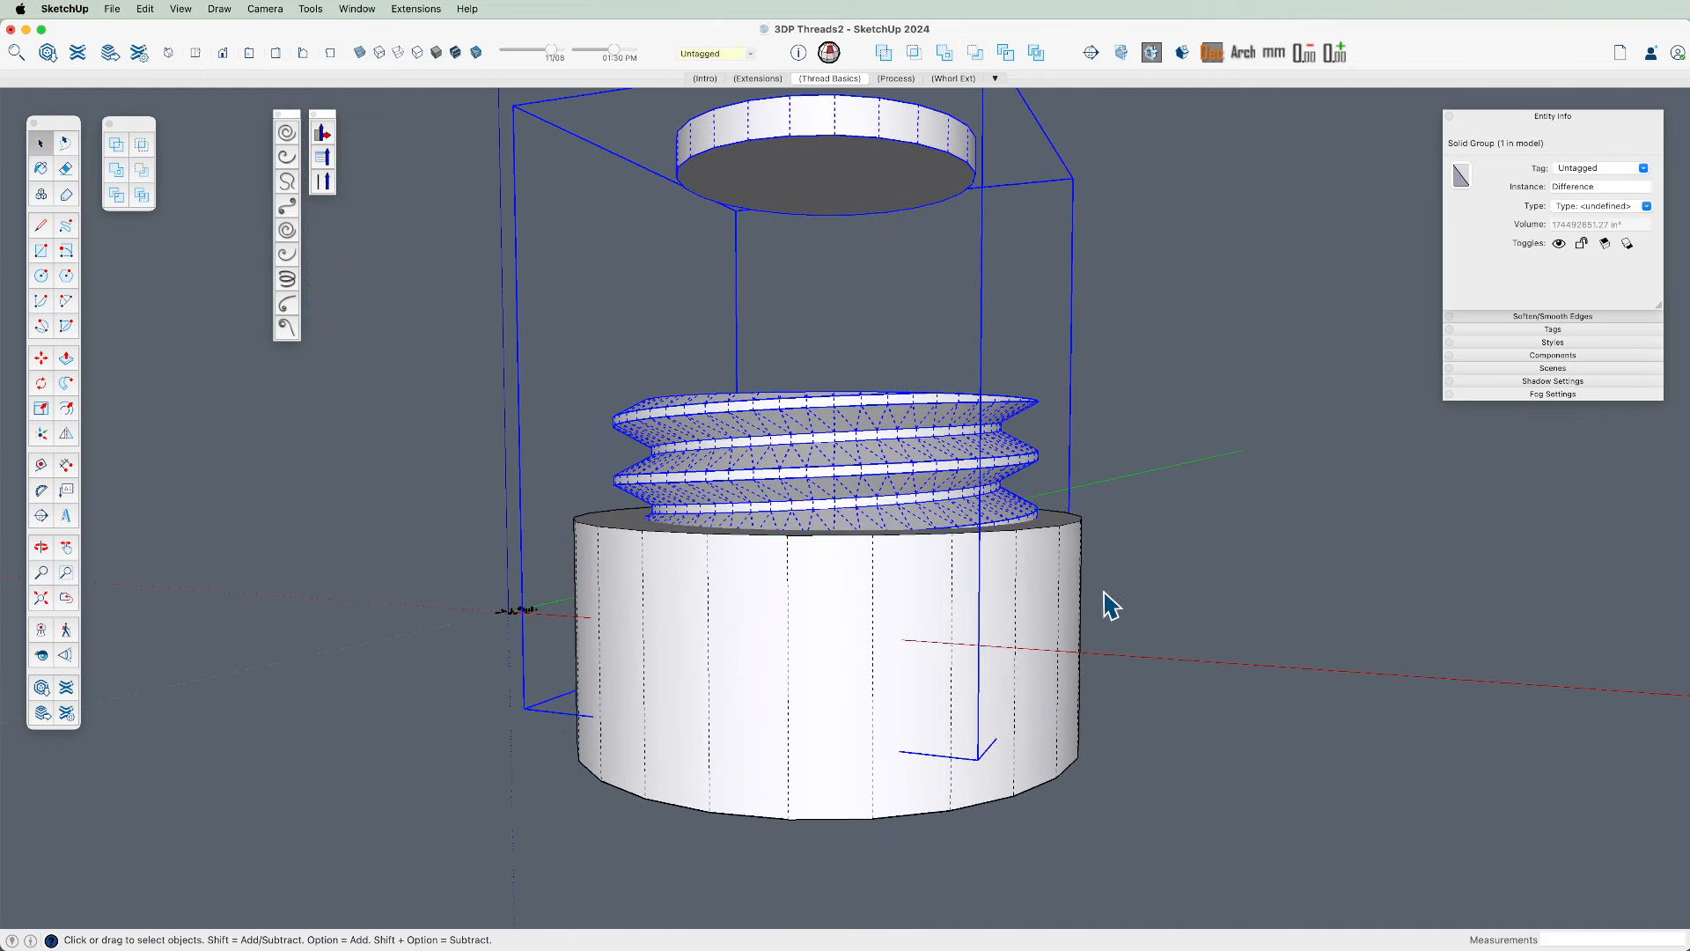
pyautogui.click(1057, 604)
pyautogui.click(142, 169)
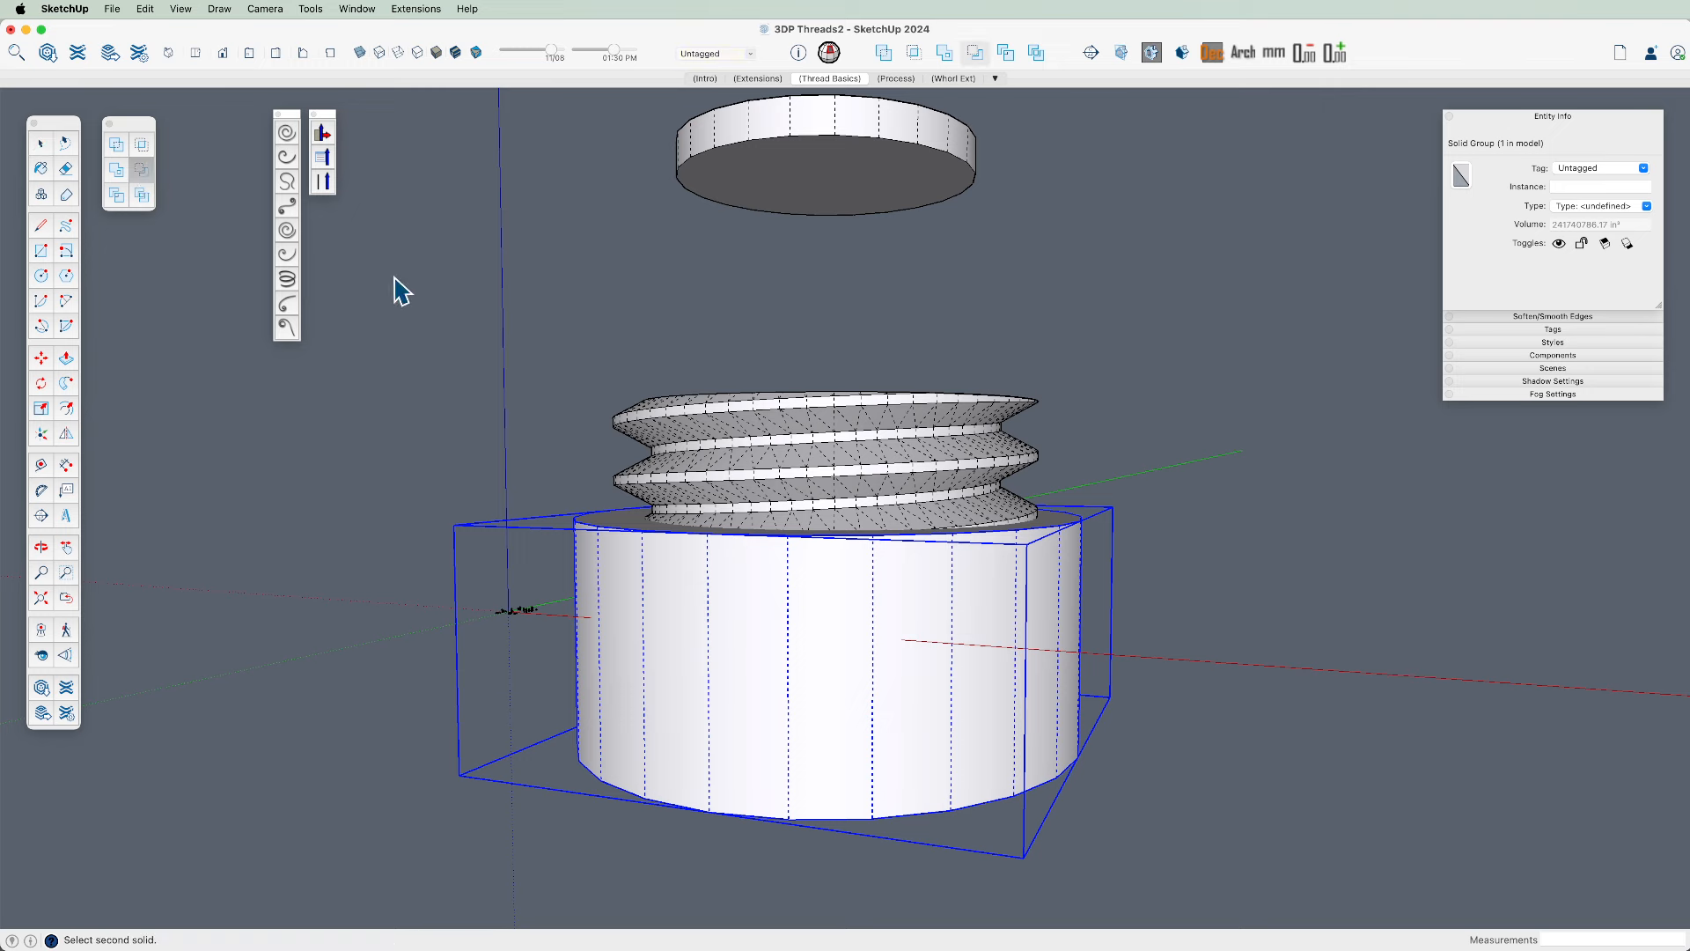
pyautogui.click(800, 471)
pyautogui.scroll(-1, 1047, 563)
pyautogui.scroll(-1, 987, 640)
pyautogui.press('space')
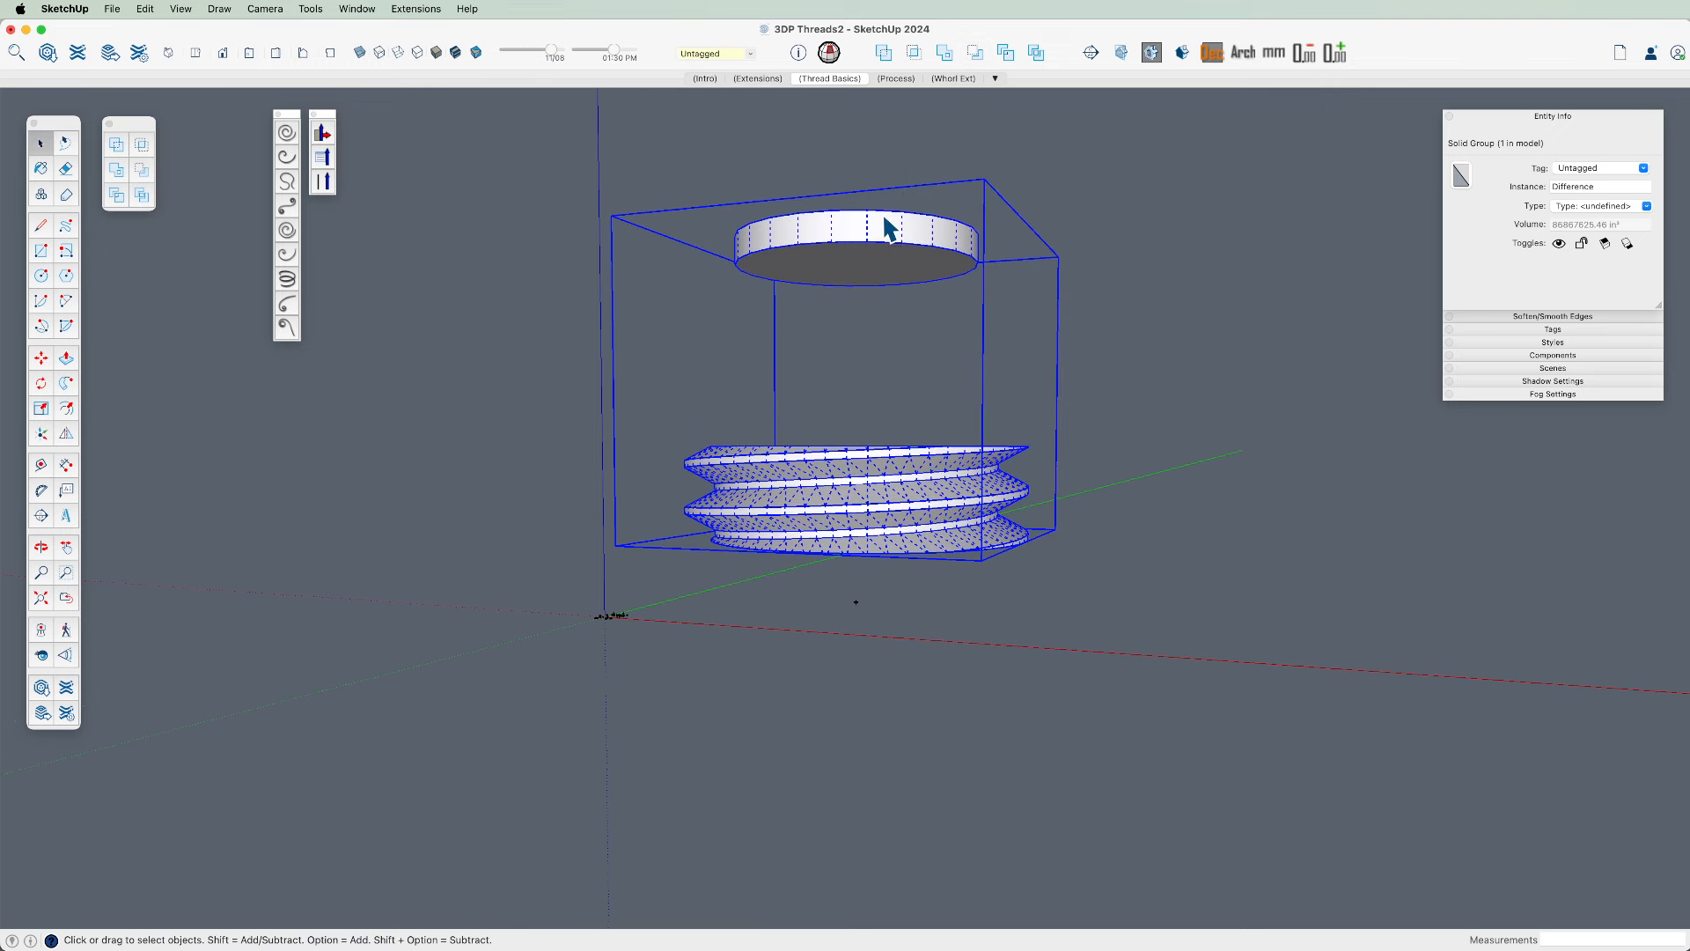
# Delete the leftover core disc above the thread inside its group and close the group
pyautogui.tripleClick(884, 217)
pyautogui.press('Delete')
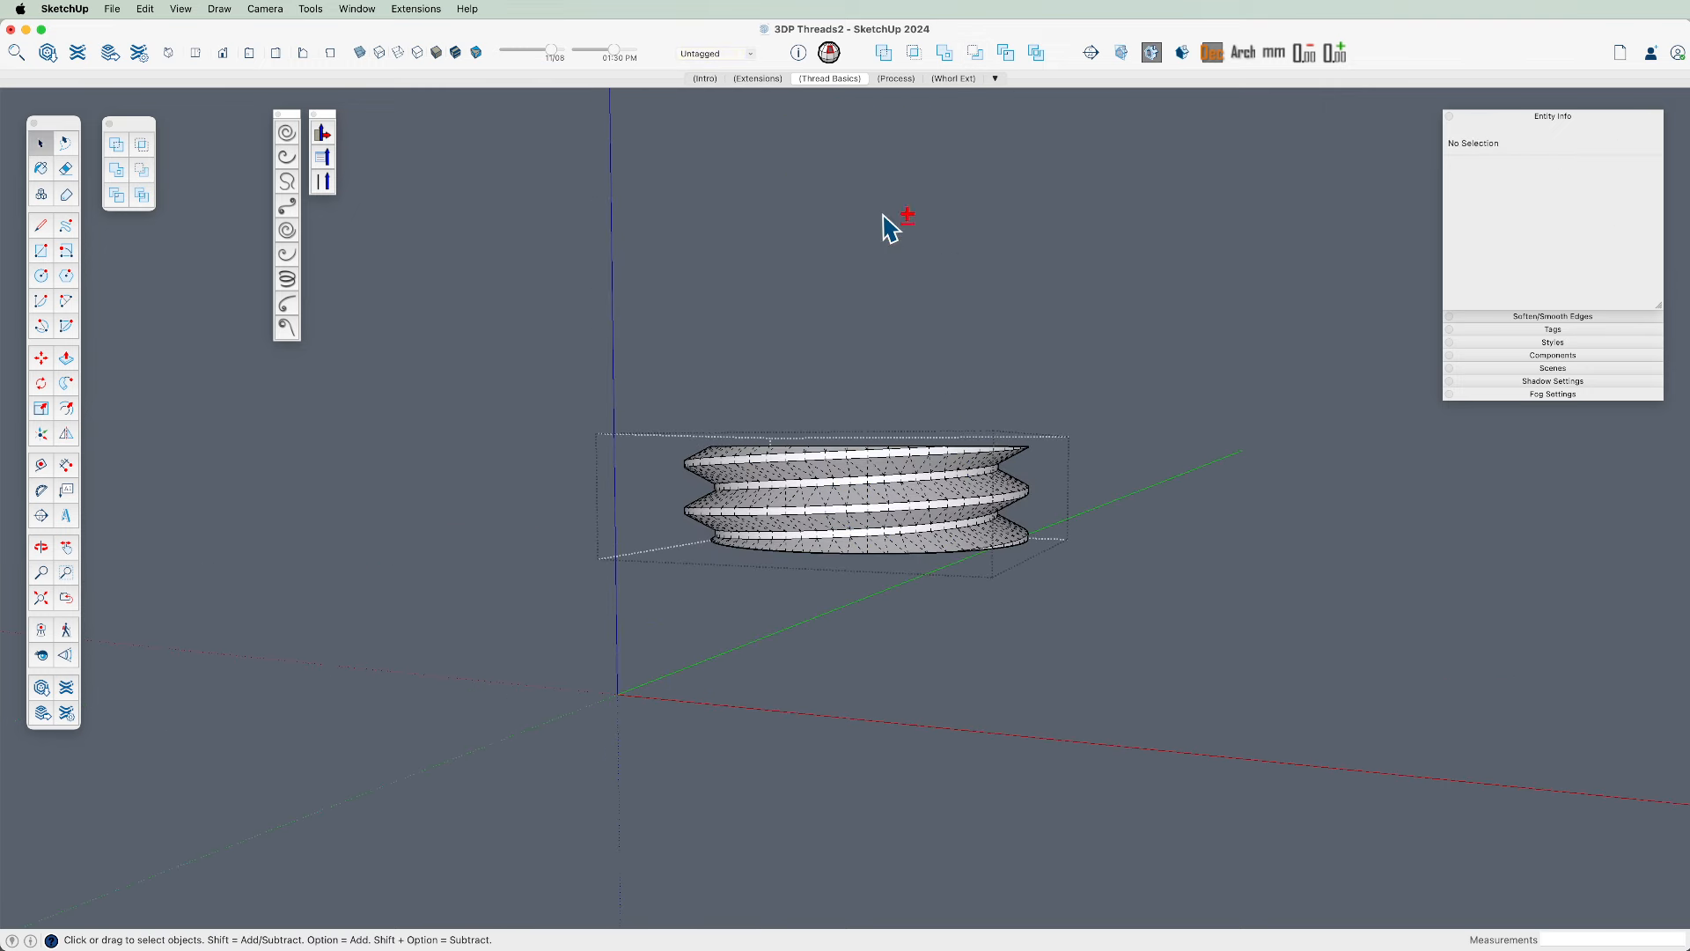
pyautogui.press('Escape')
pyautogui.scroll(2, 909, 536)
# Hide the hidden geometry and stack four copies of the thread section vertically above it, spaced 200" apart
pyautogui.click(900, 521)
pyautogui.moveTo(899, 521); pyautogui.dragTo(854, 676, button='middle')
pyautogui.moveTo(896, 579)
pyautogui.mouseDown(button='middle')
pyautogui.moveTo(951, 211)
pyautogui.moveTo(893, 597)
pyautogui.moveTo(893, 575)
pyautogui.mouseUp(button='middle')
pyautogui.press('m')
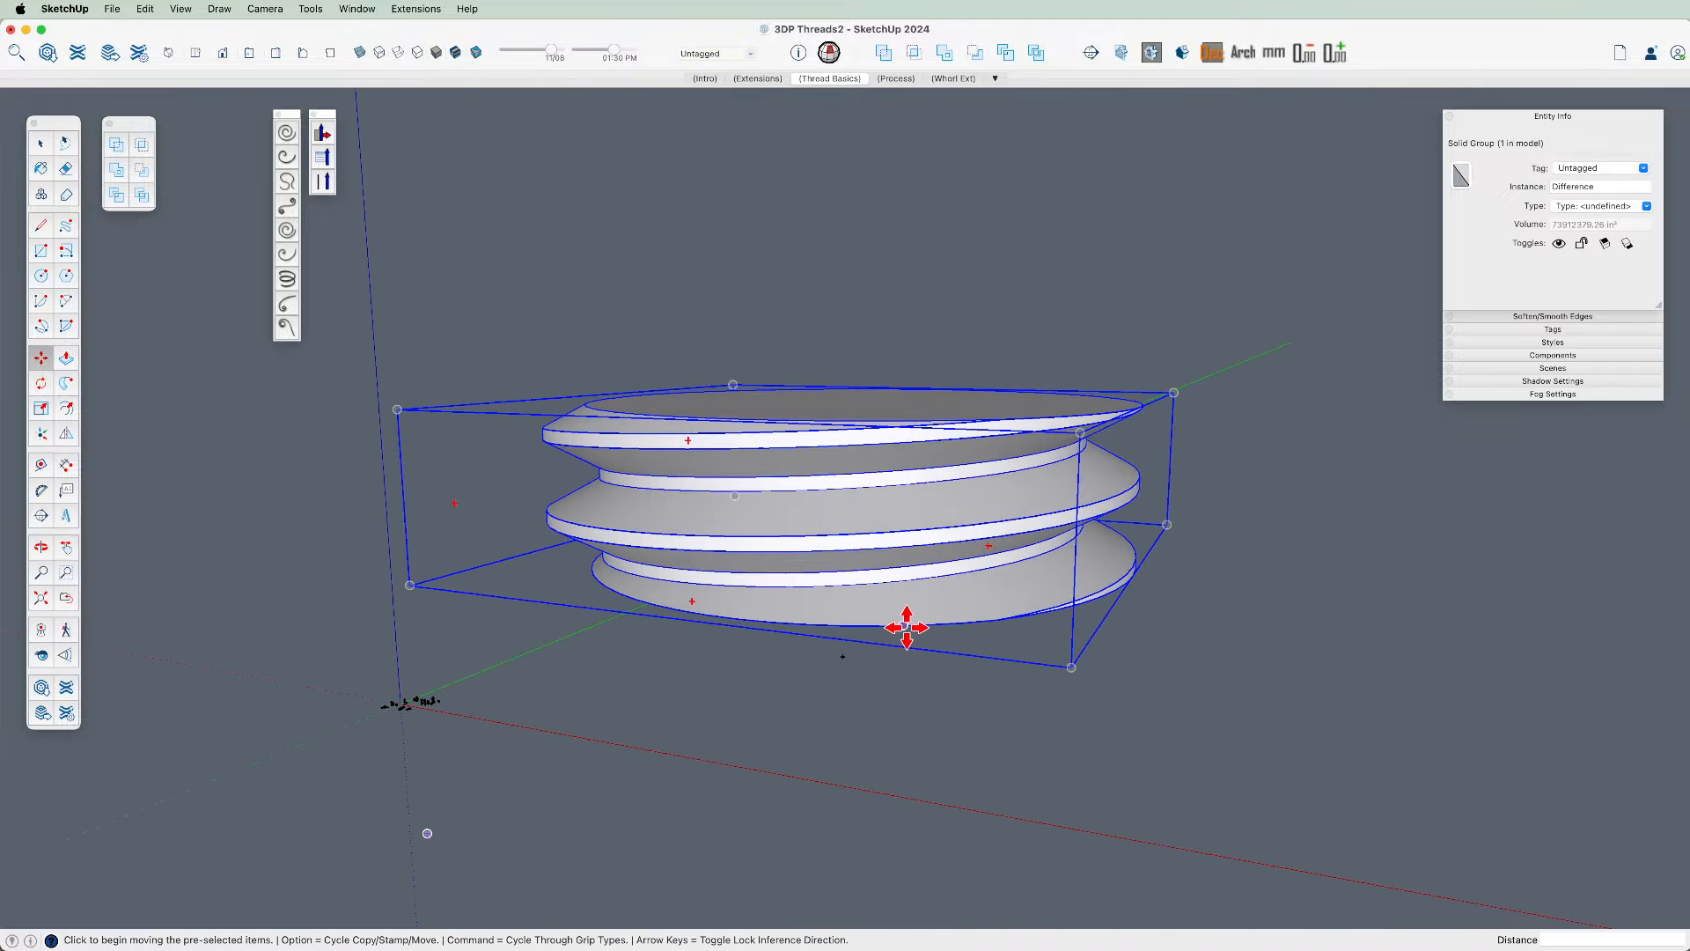
pyautogui.click(907, 626)
pyautogui.press('alt')
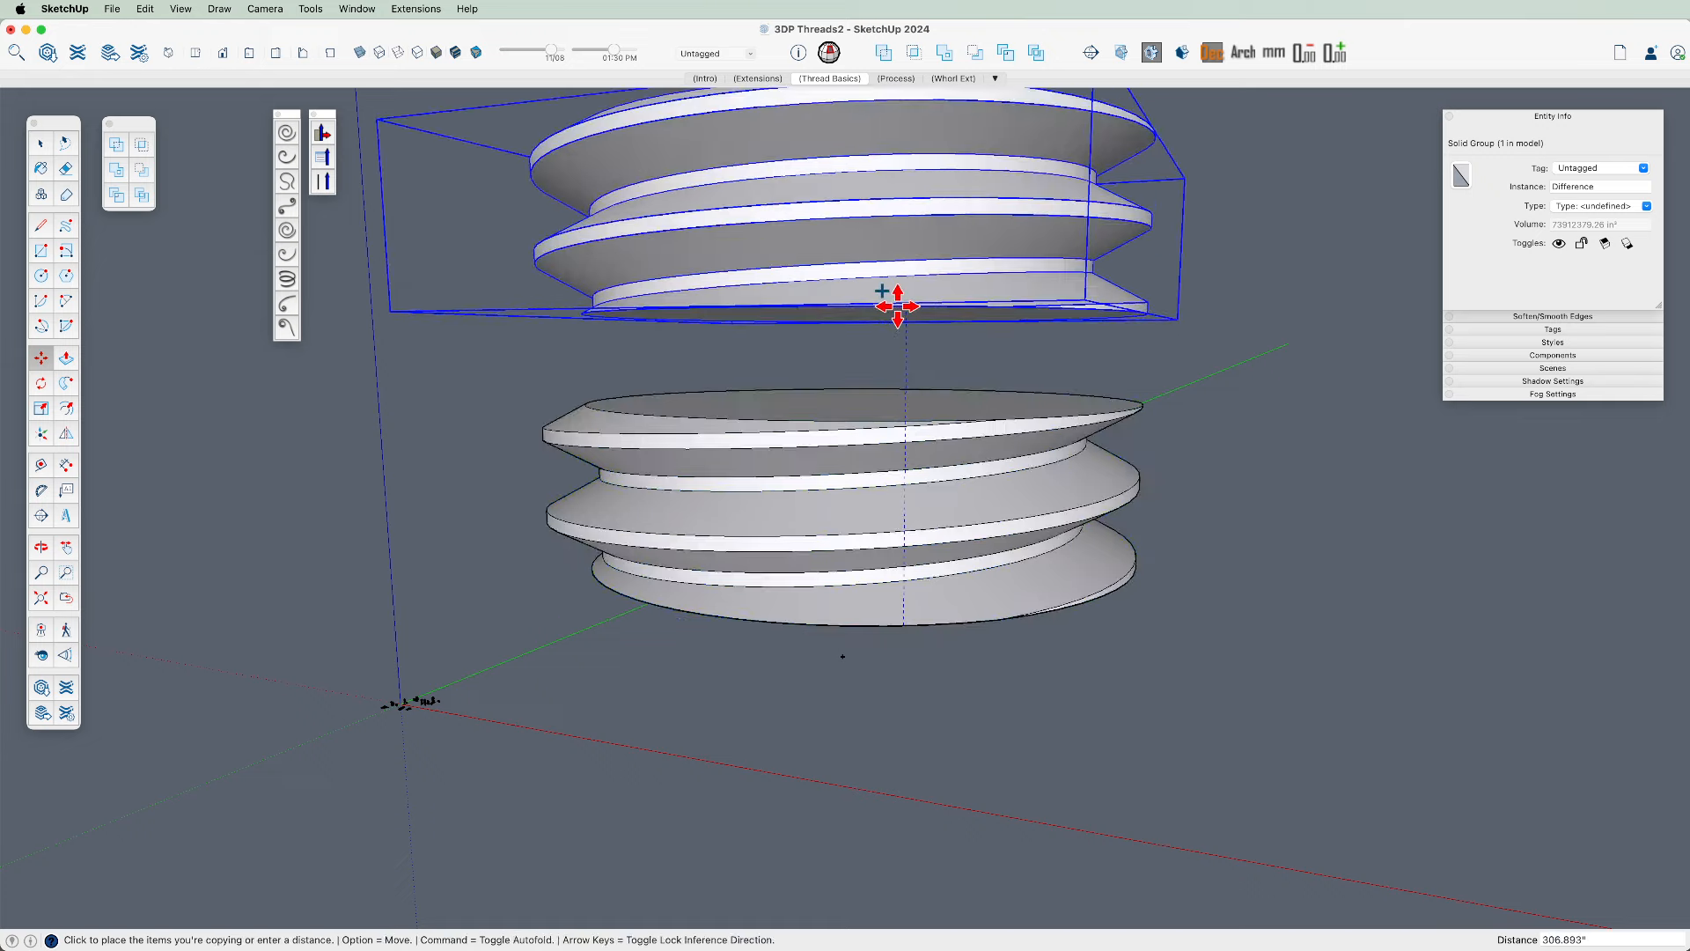
pyautogui.click(865, 399)
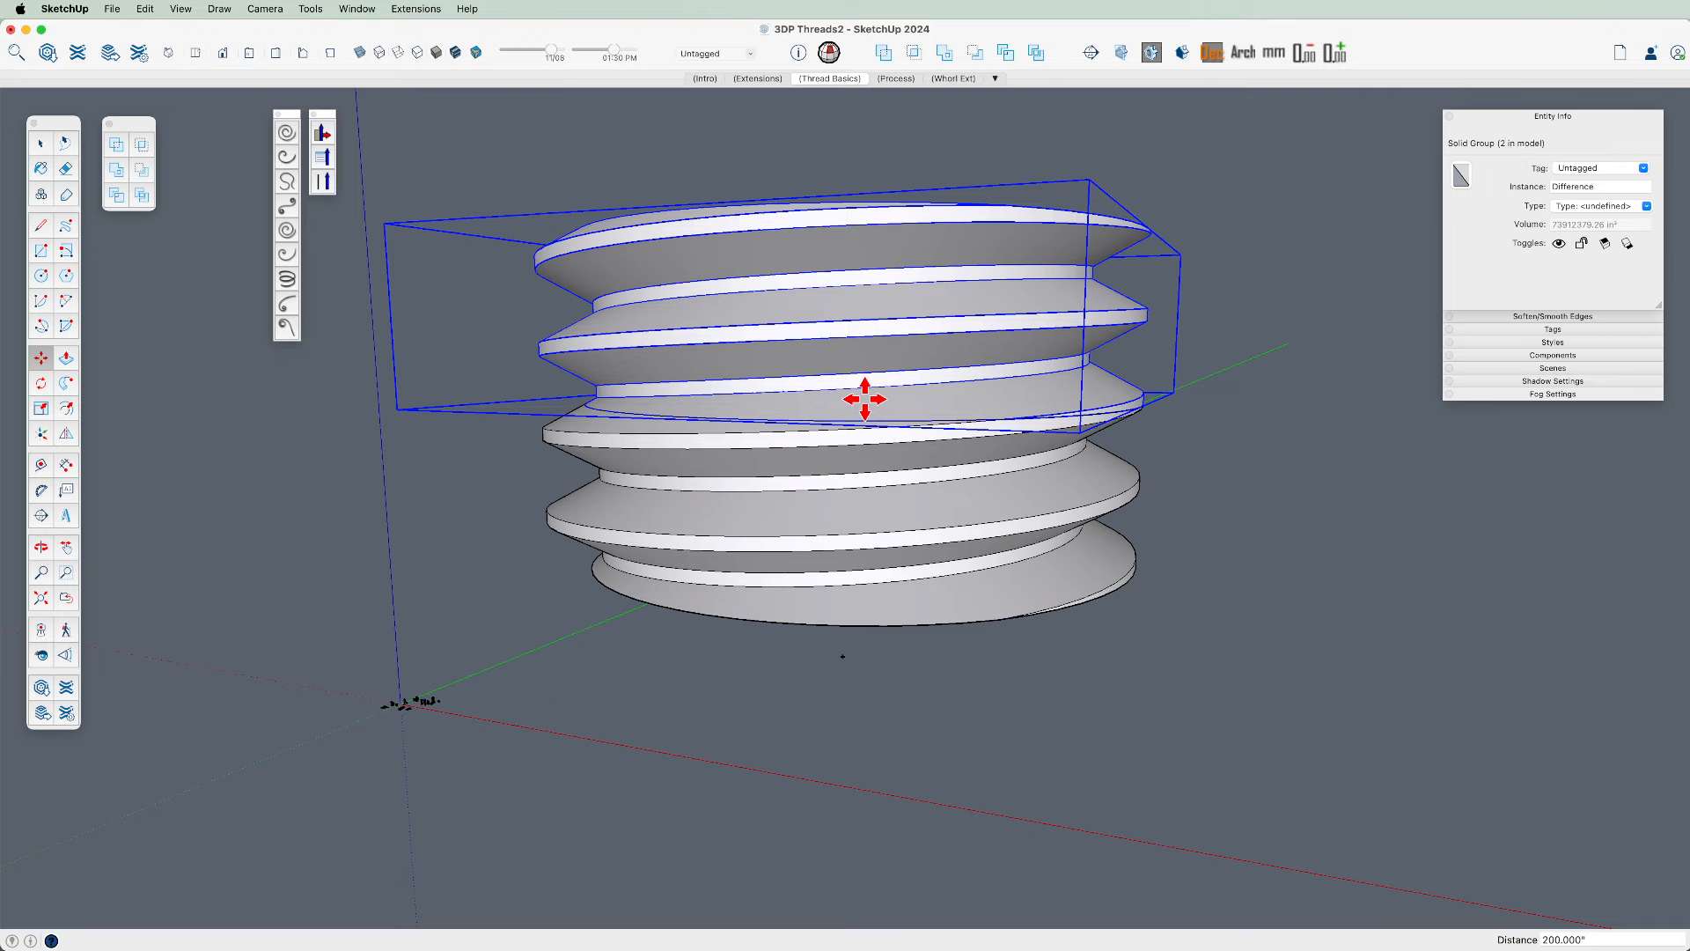
pyautogui.press('Return')
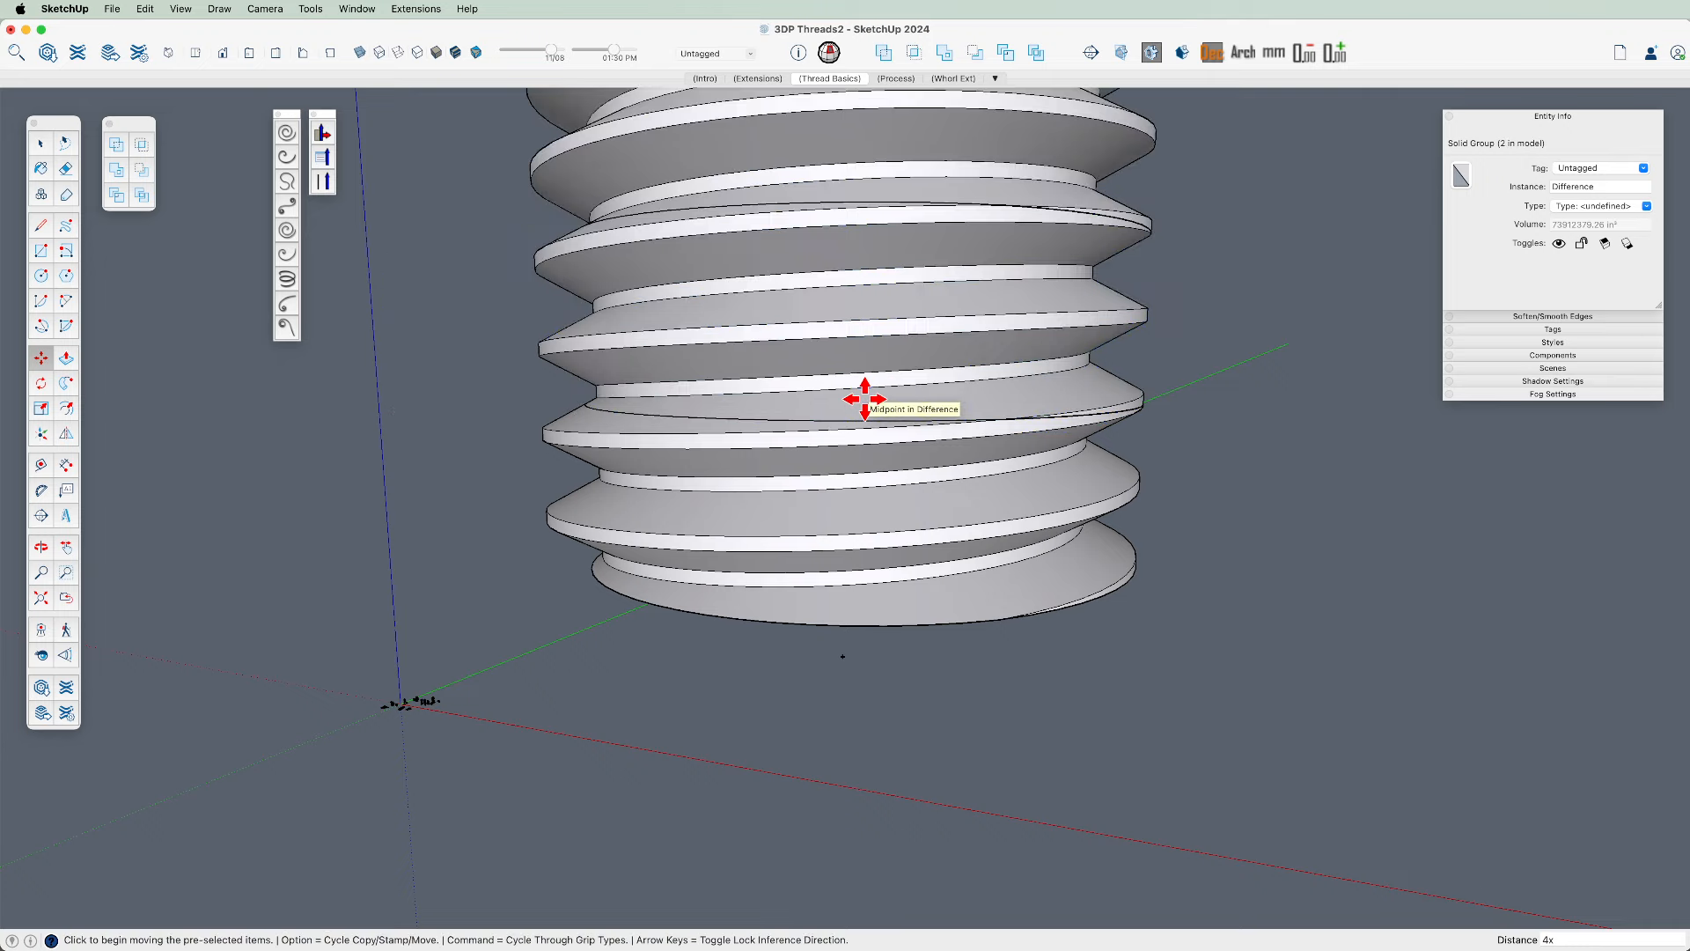
# Merge the original thread section and its four stacked copies into one solid with Outer Shell
pyautogui.scroll(-5, 996, 626)
pyautogui.keyDown('shift'); pyautogui.moveTo(969, 445); pyautogui.dragTo(946, 510, button='middle'); pyautogui.keyUp('shift')
pyautogui.press('space')
pyautogui.press('shift+super+a')
pyautogui.click(117, 145)
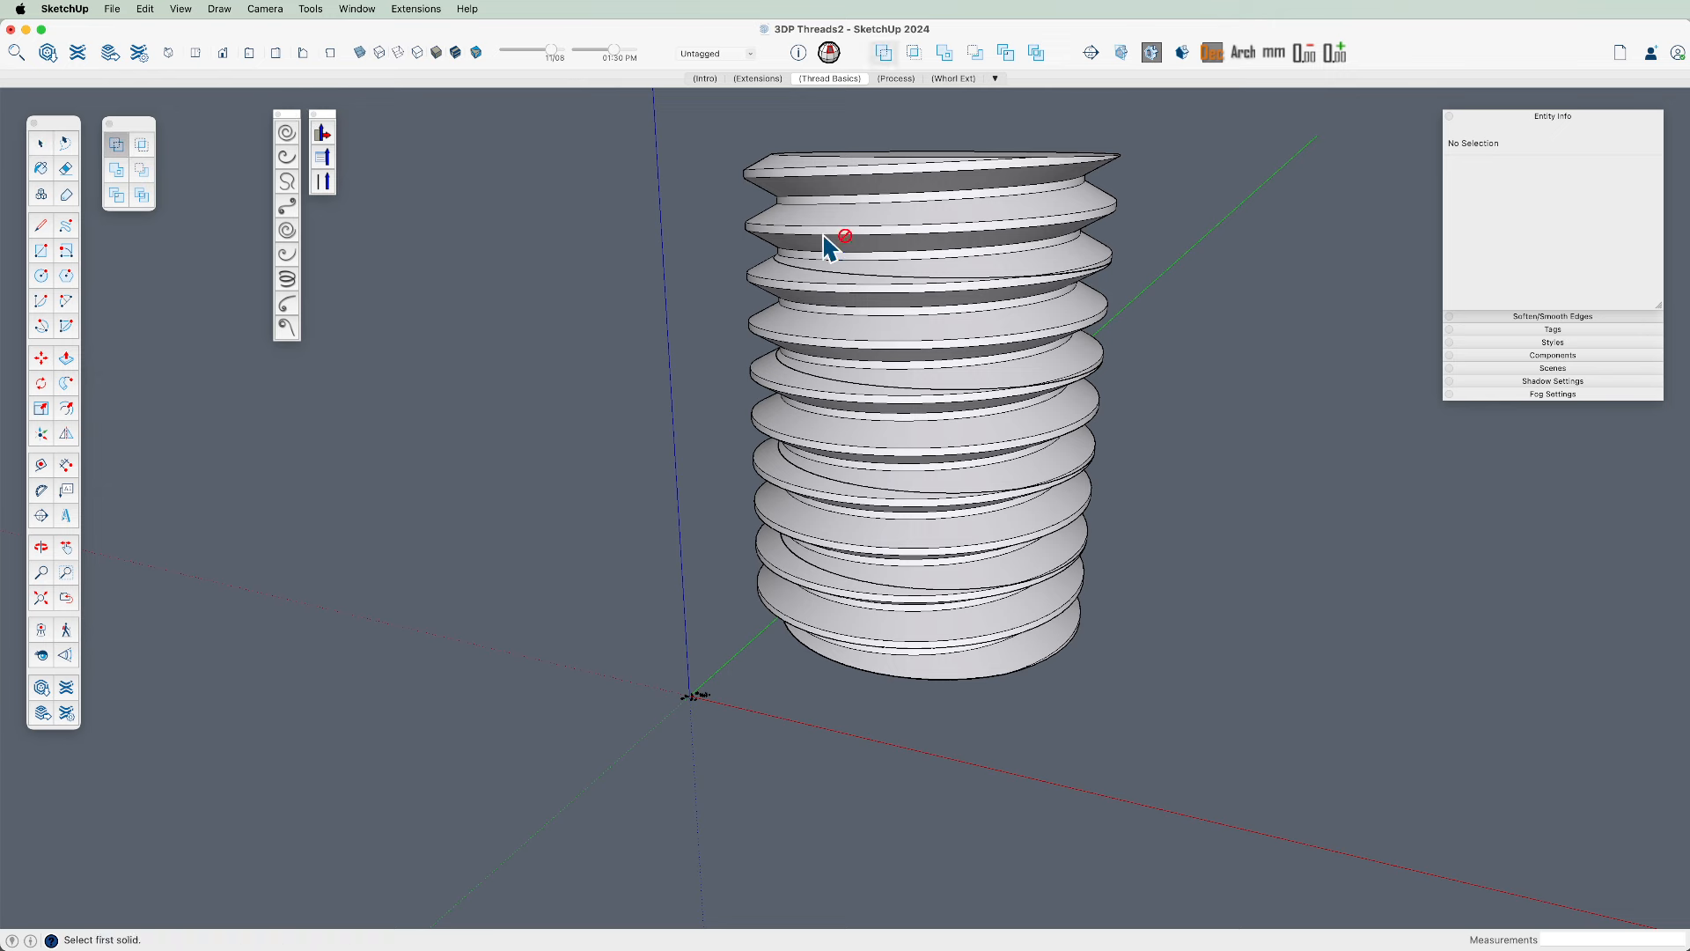
pyautogui.click(808, 299)
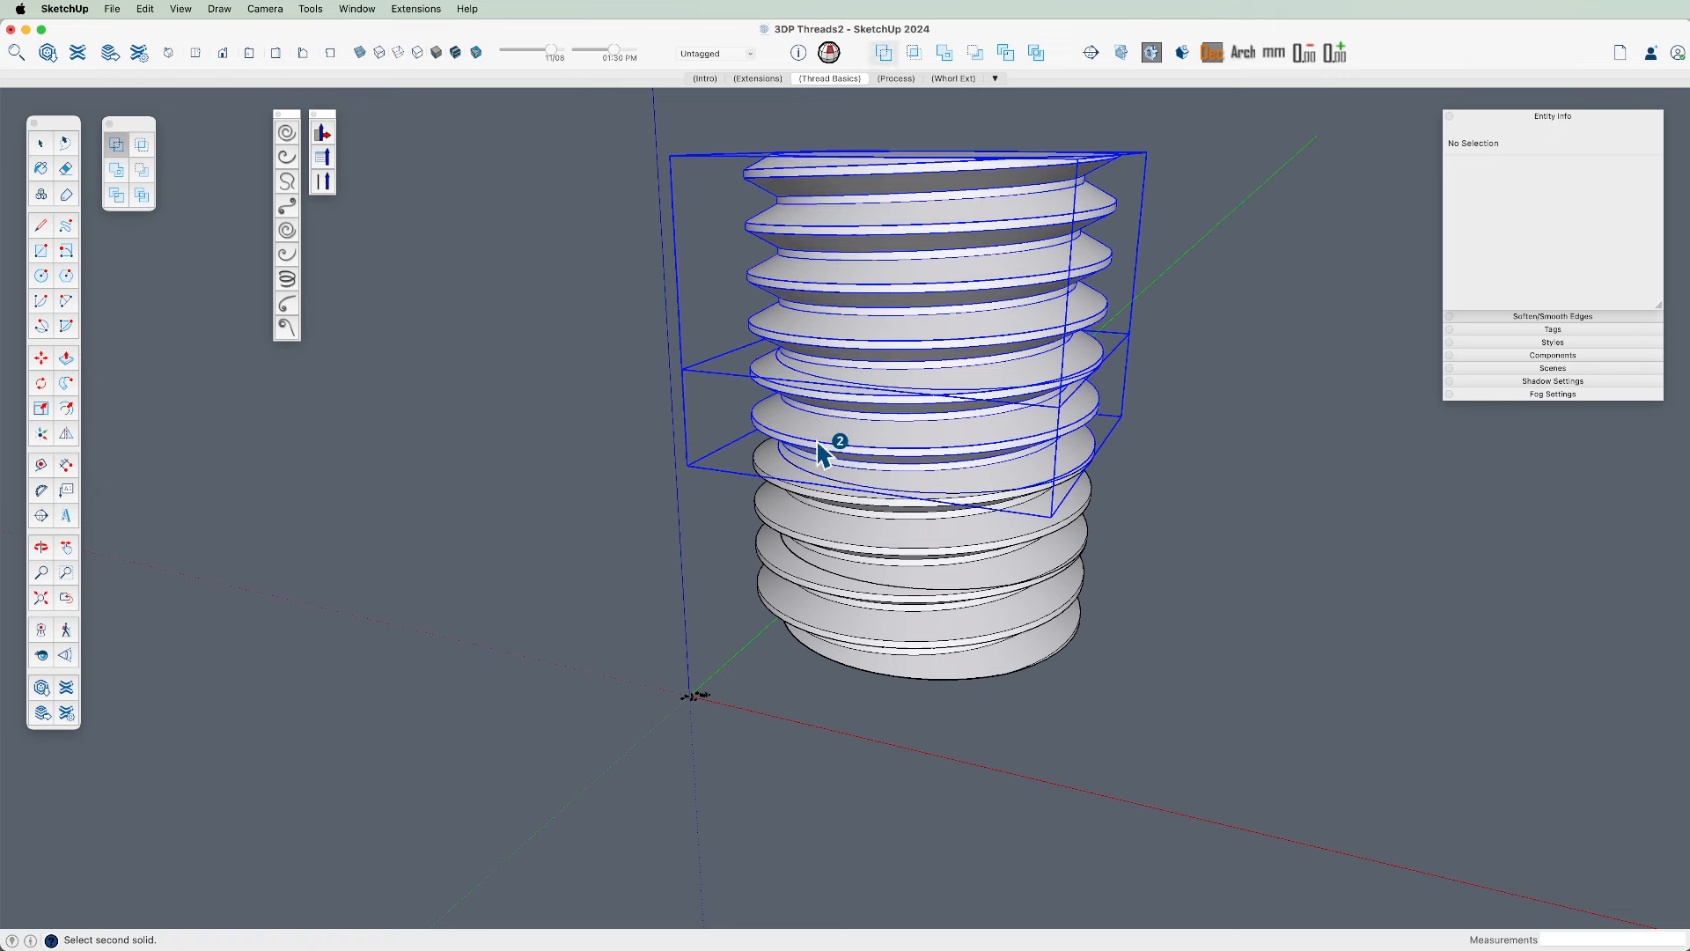
pyautogui.click(827, 505)
pyautogui.click(831, 606)
pyautogui.click(1003, 533)
pyautogui.moveTo(1003, 532); pyautogui.dragTo(883, 445, button='middle')
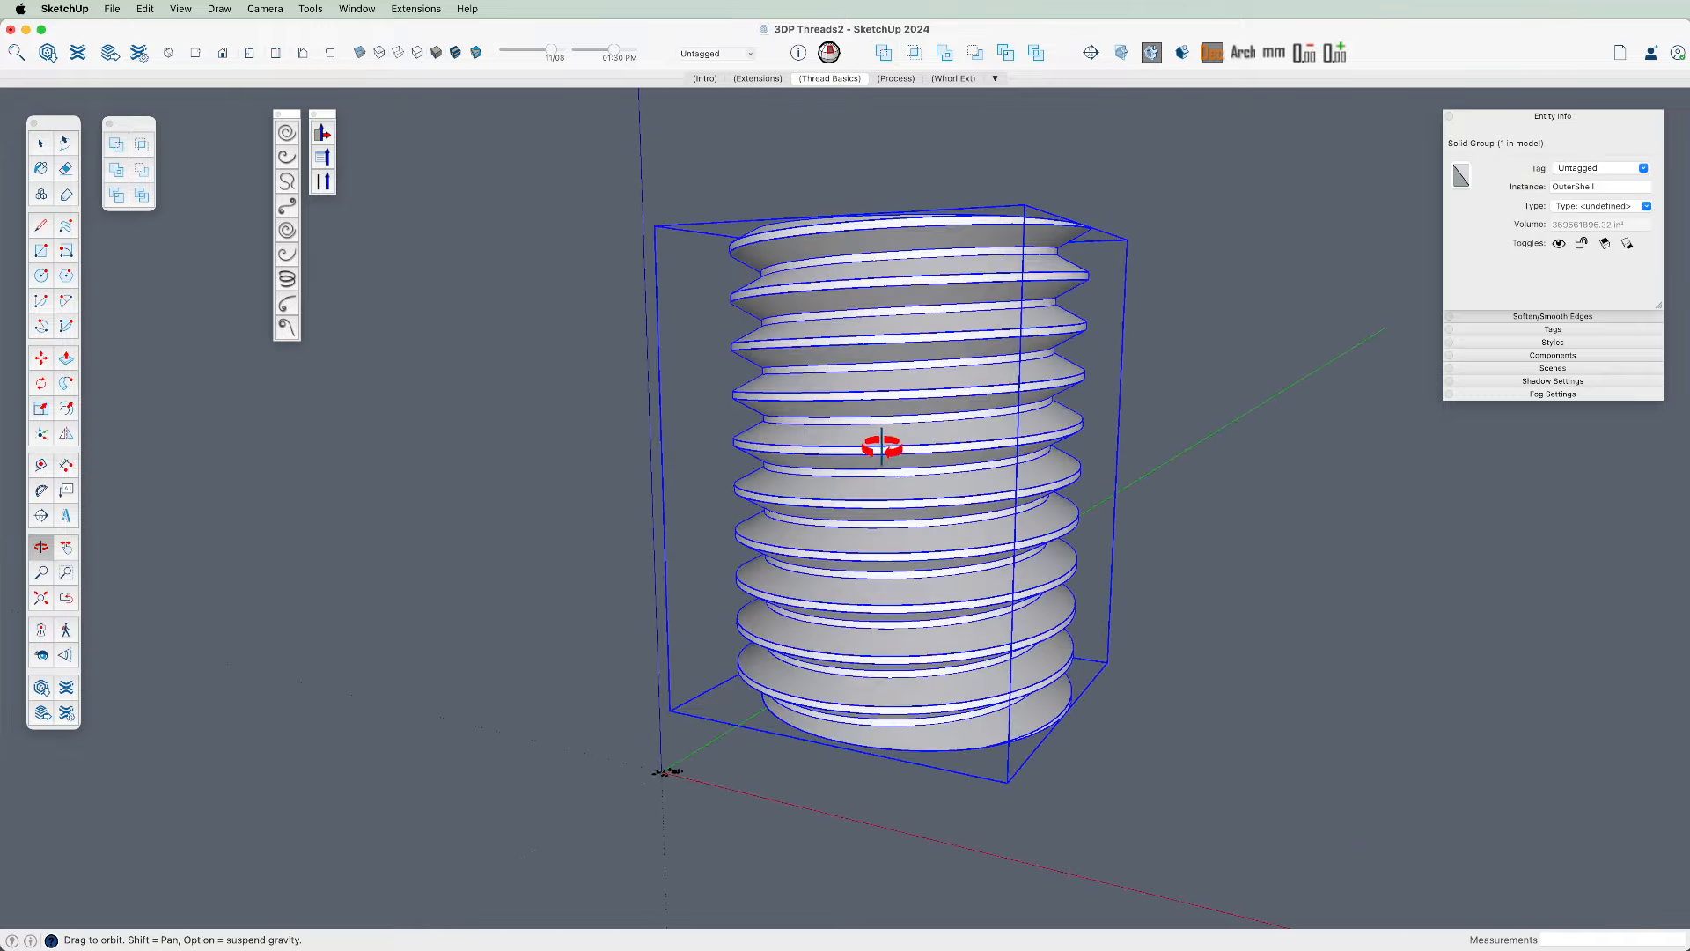
# Inspect the merged thread, deselect it and examine the small bolts, nuts and threaded rods near the origin
pyautogui.scroll(5, 1025, 365)
pyautogui.scroll(-5, 975, 366)
pyautogui.moveTo(974, 366); pyautogui.dragTo(977, 409, button='middle')
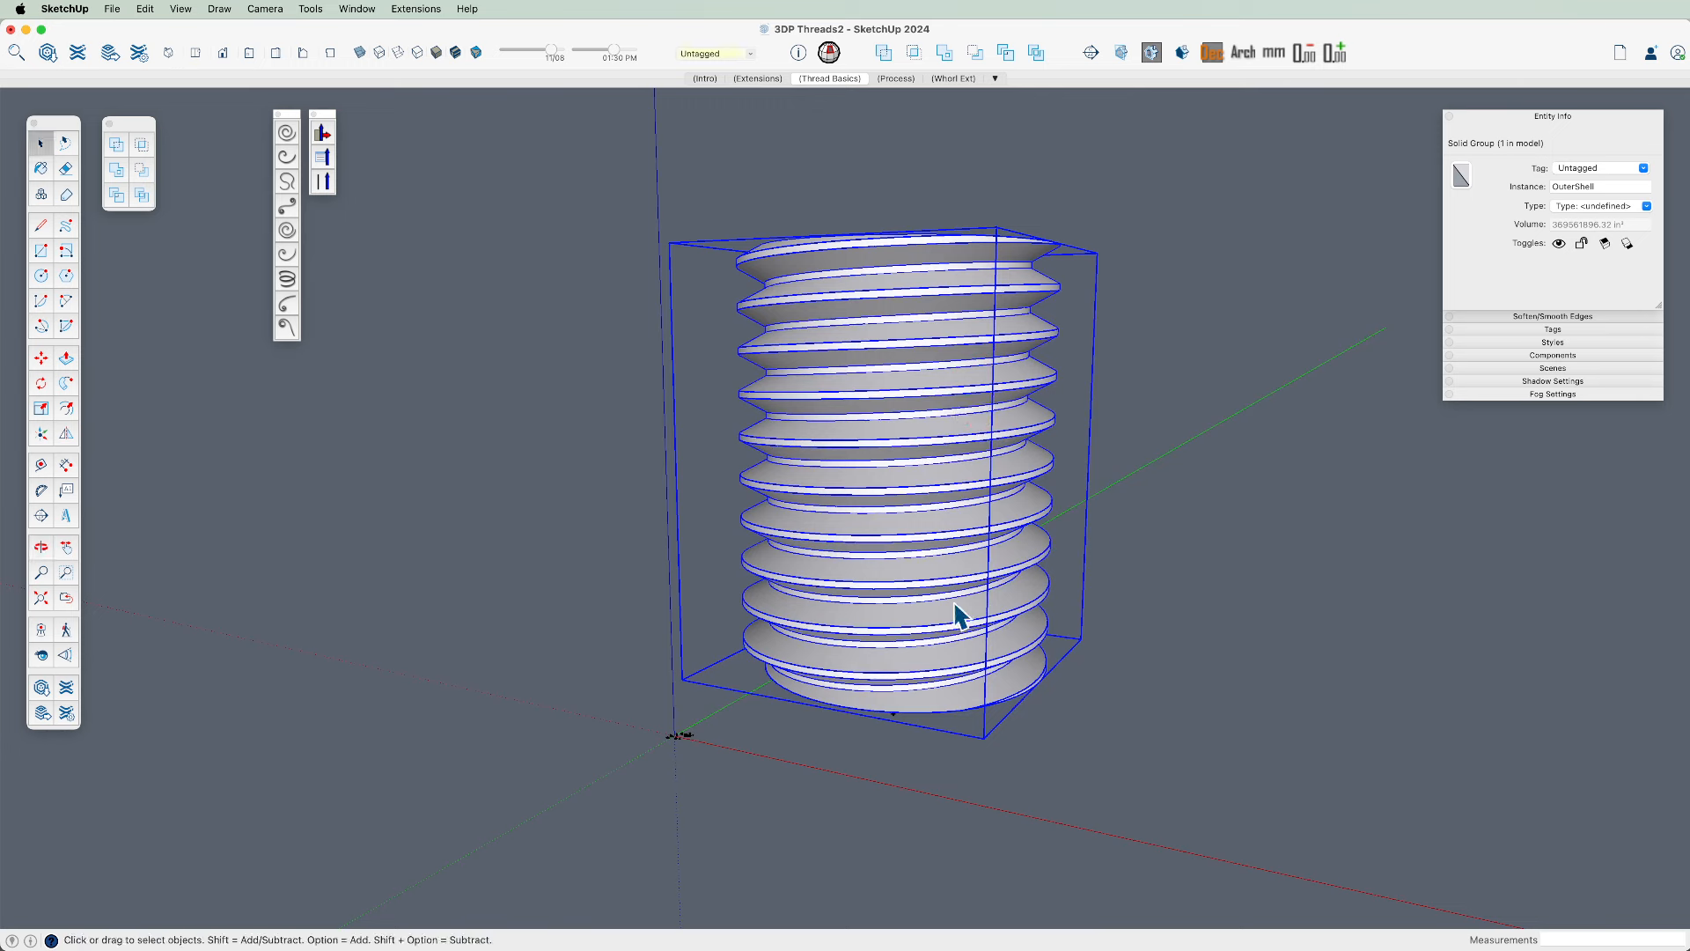
pyautogui.click(855, 738)
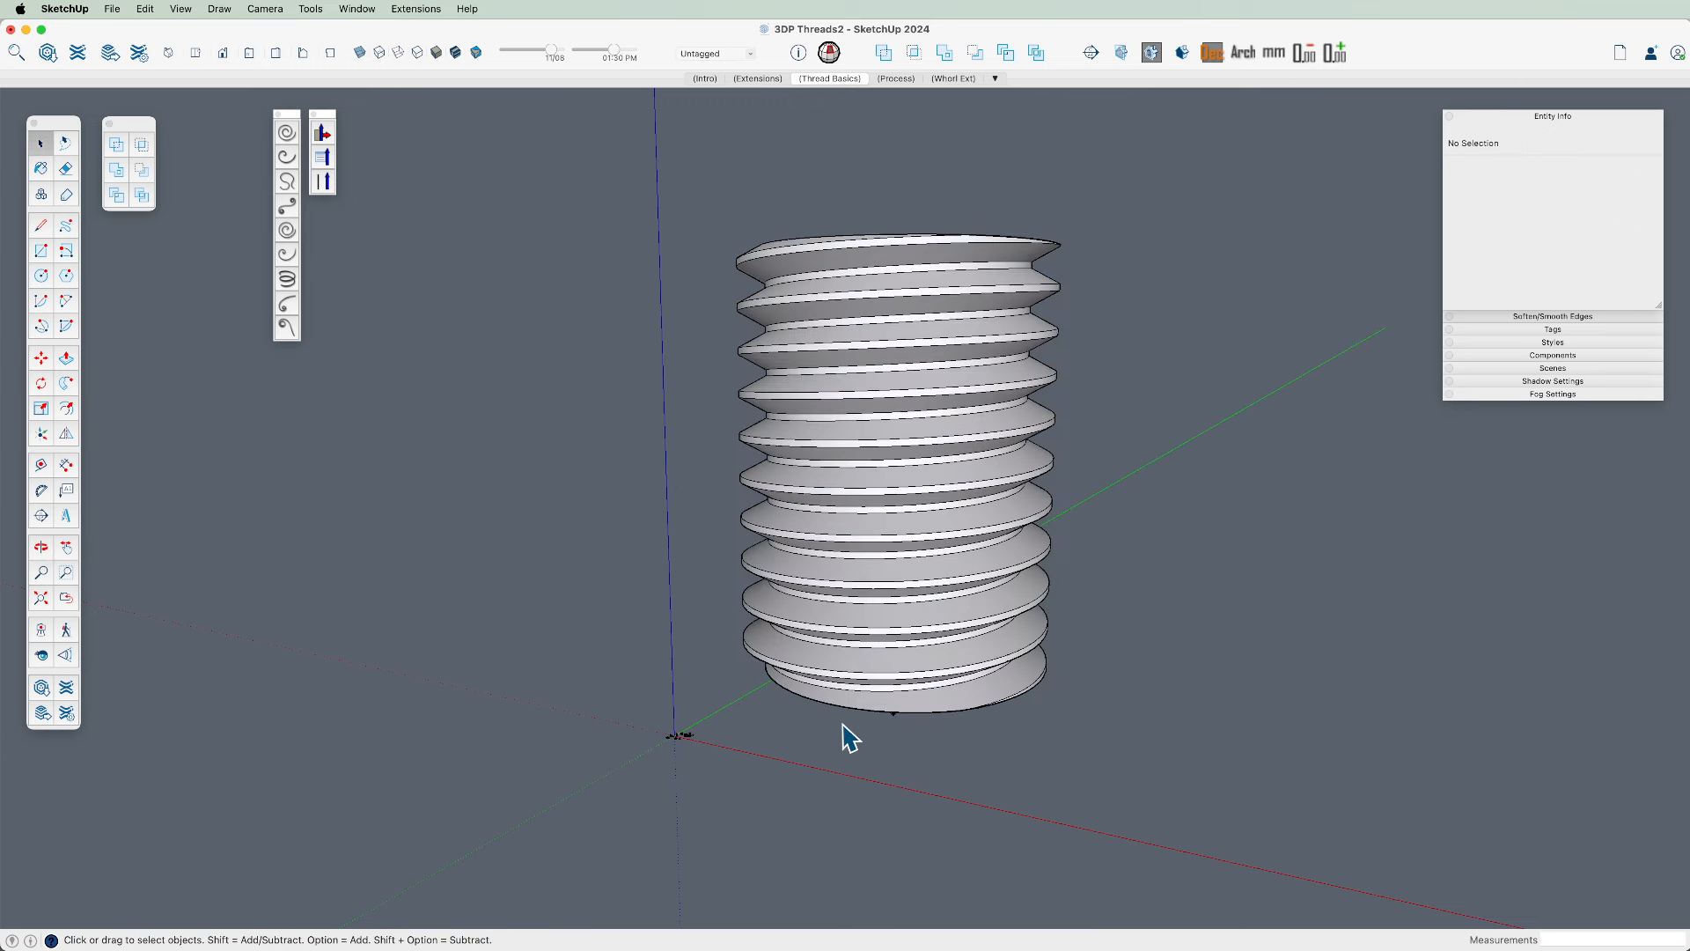
pyautogui.scroll(5, 685, 746)
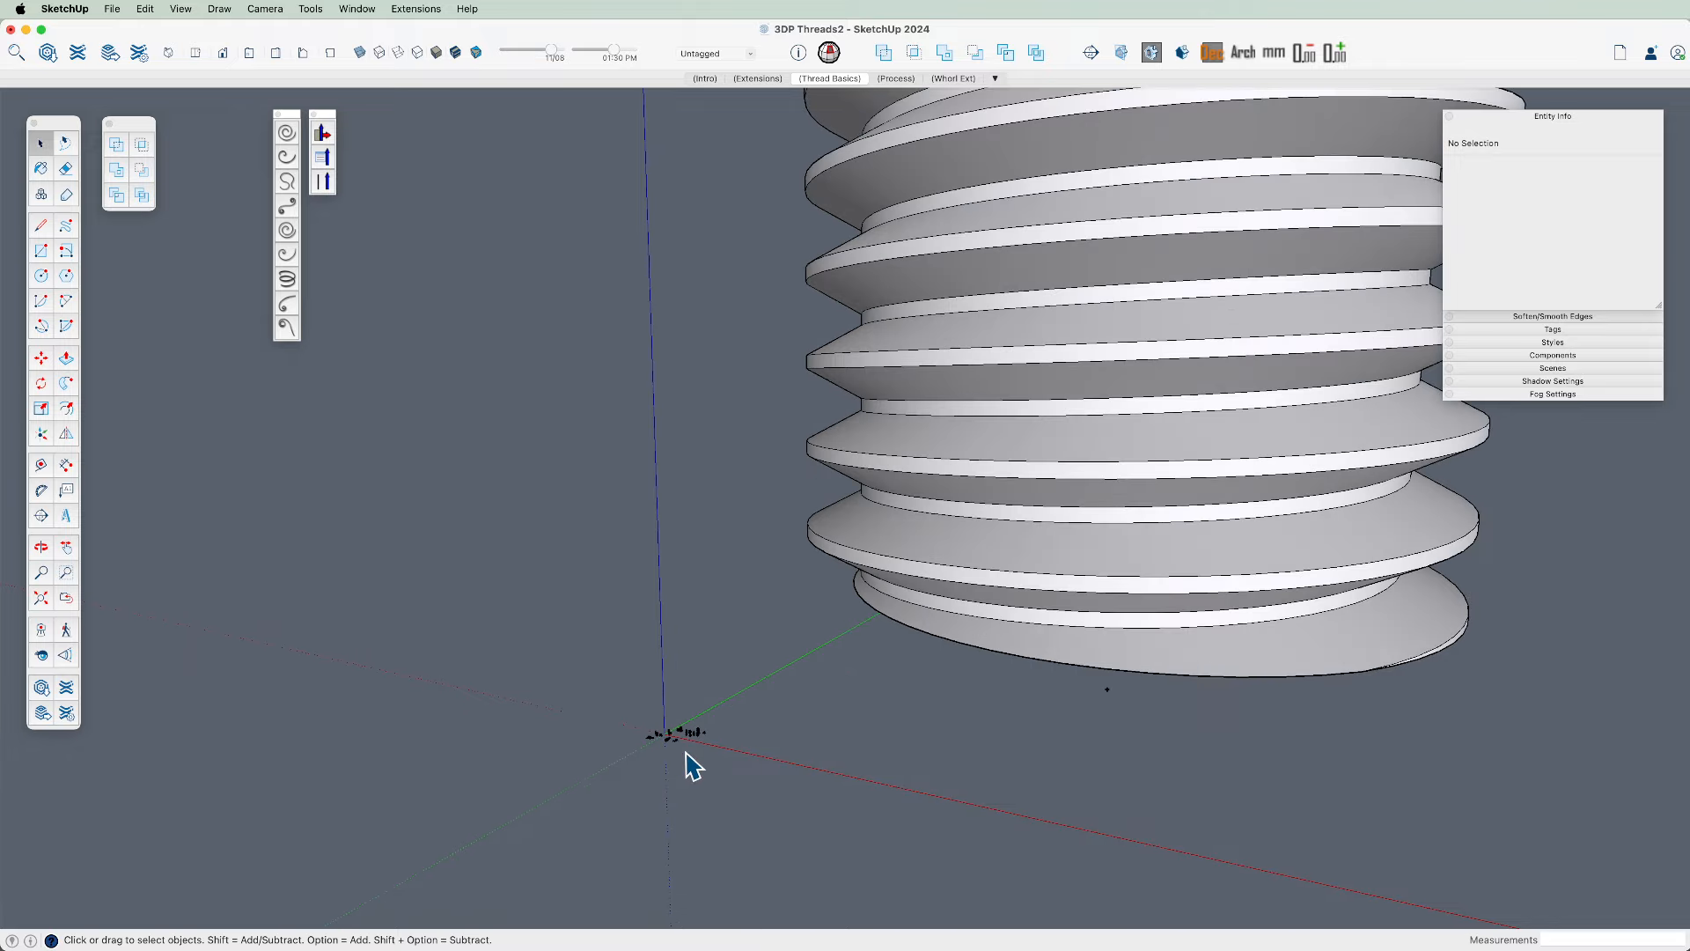
pyautogui.scroll(-10, 691, 757)
pyautogui.scroll(3, 790, 701)
pyautogui.scroll(3, 790, 702)
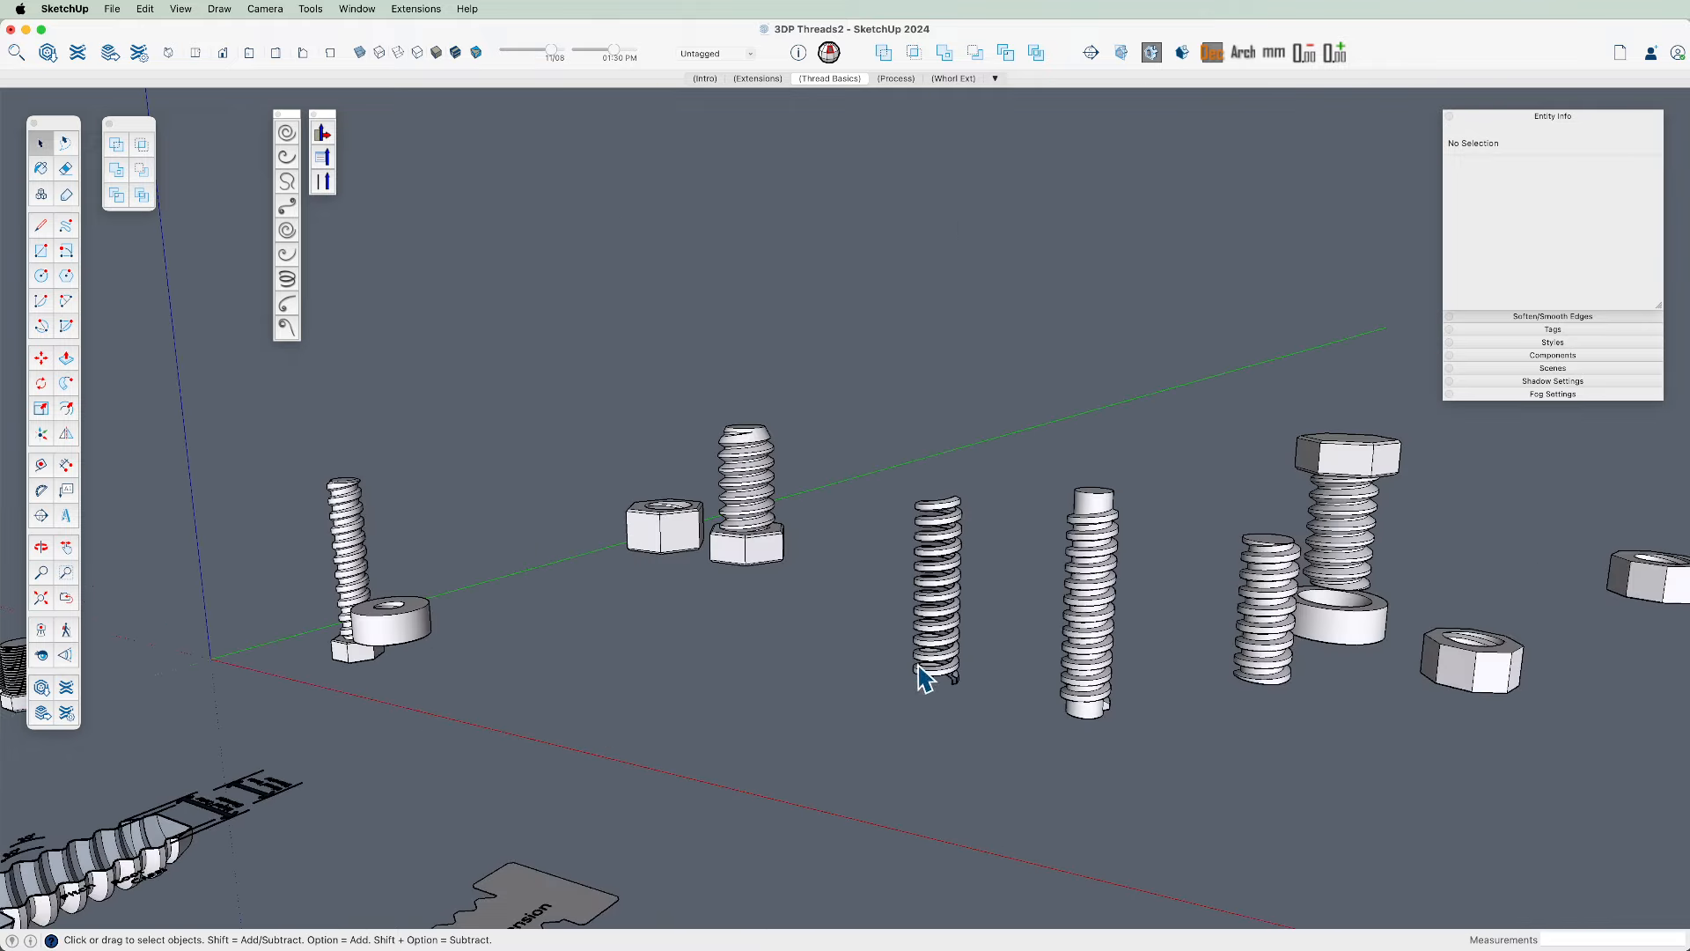
# Examine the small bolt and round nut beside the origin up close
pyautogui.moveTo(420, 625); pyautogui.dragTo(698, 664, button='middle')
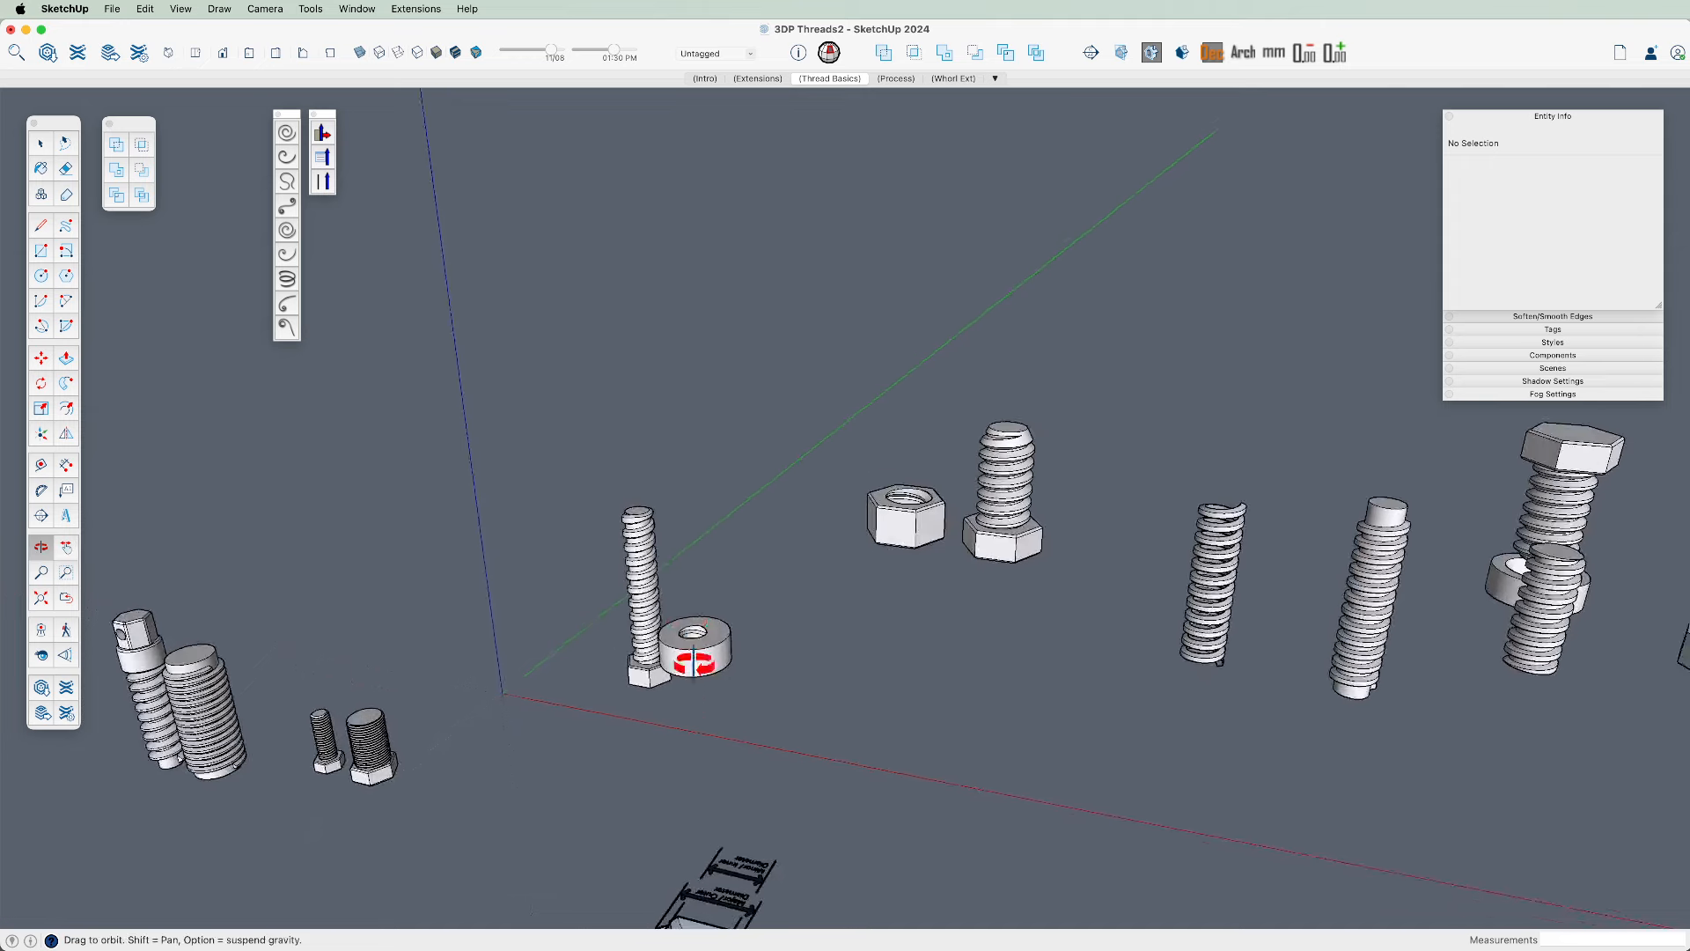
pyautogui.scroll(4, 671, 678)
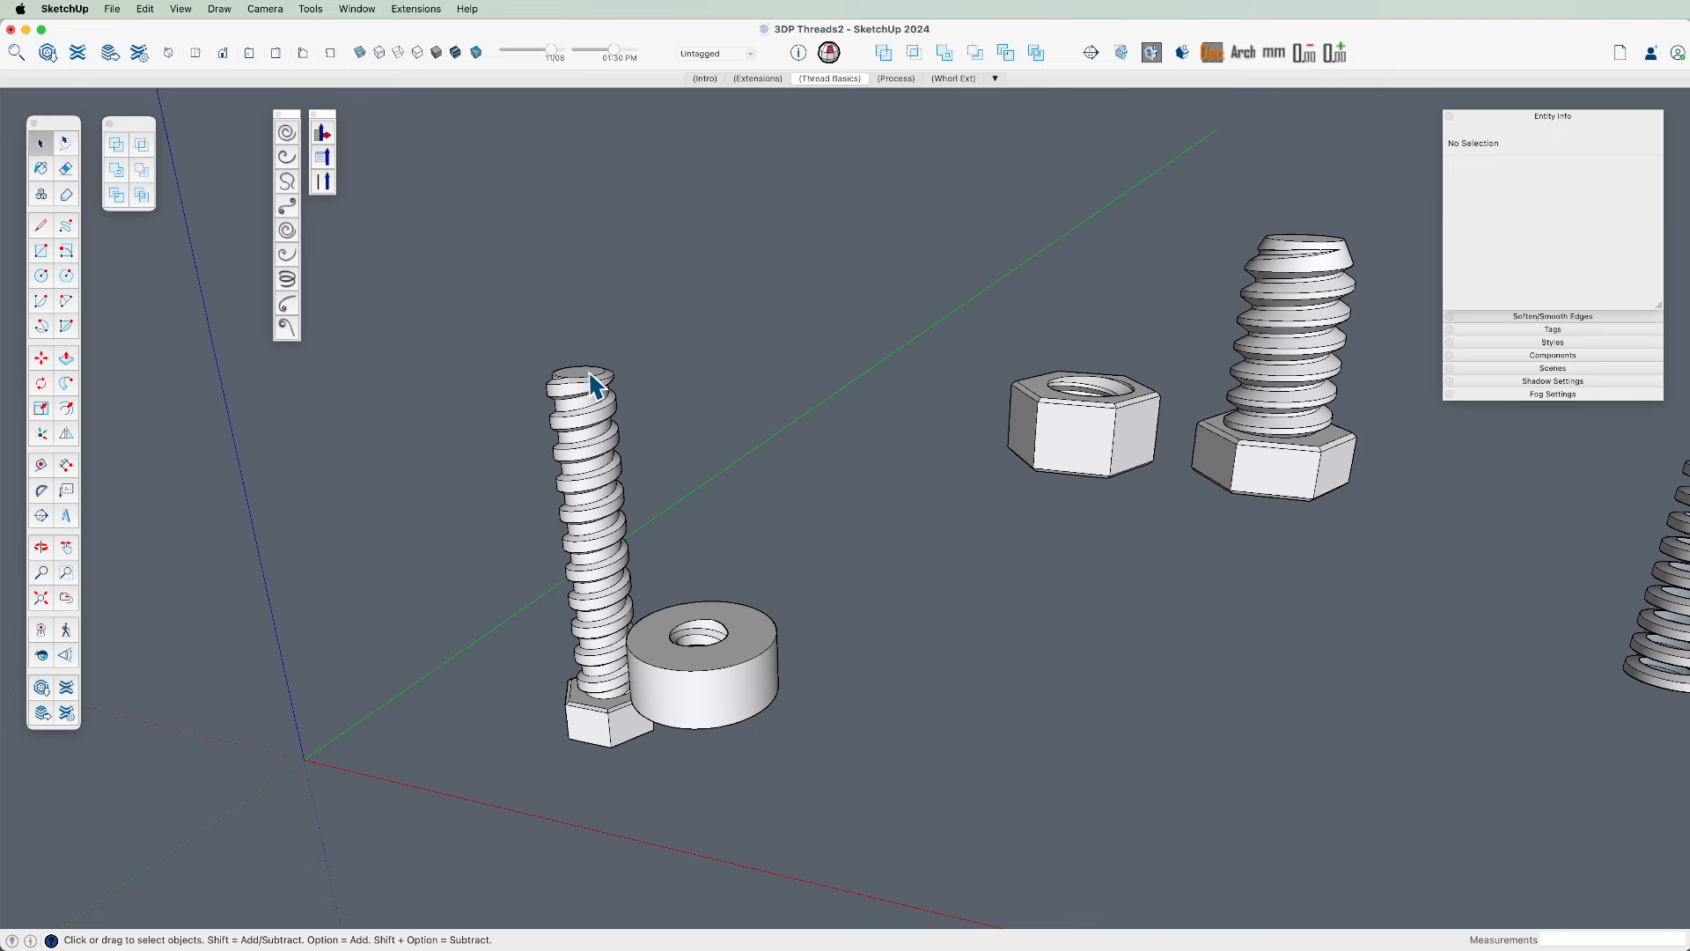
pyautogui.scroll(-10, 606, 720)
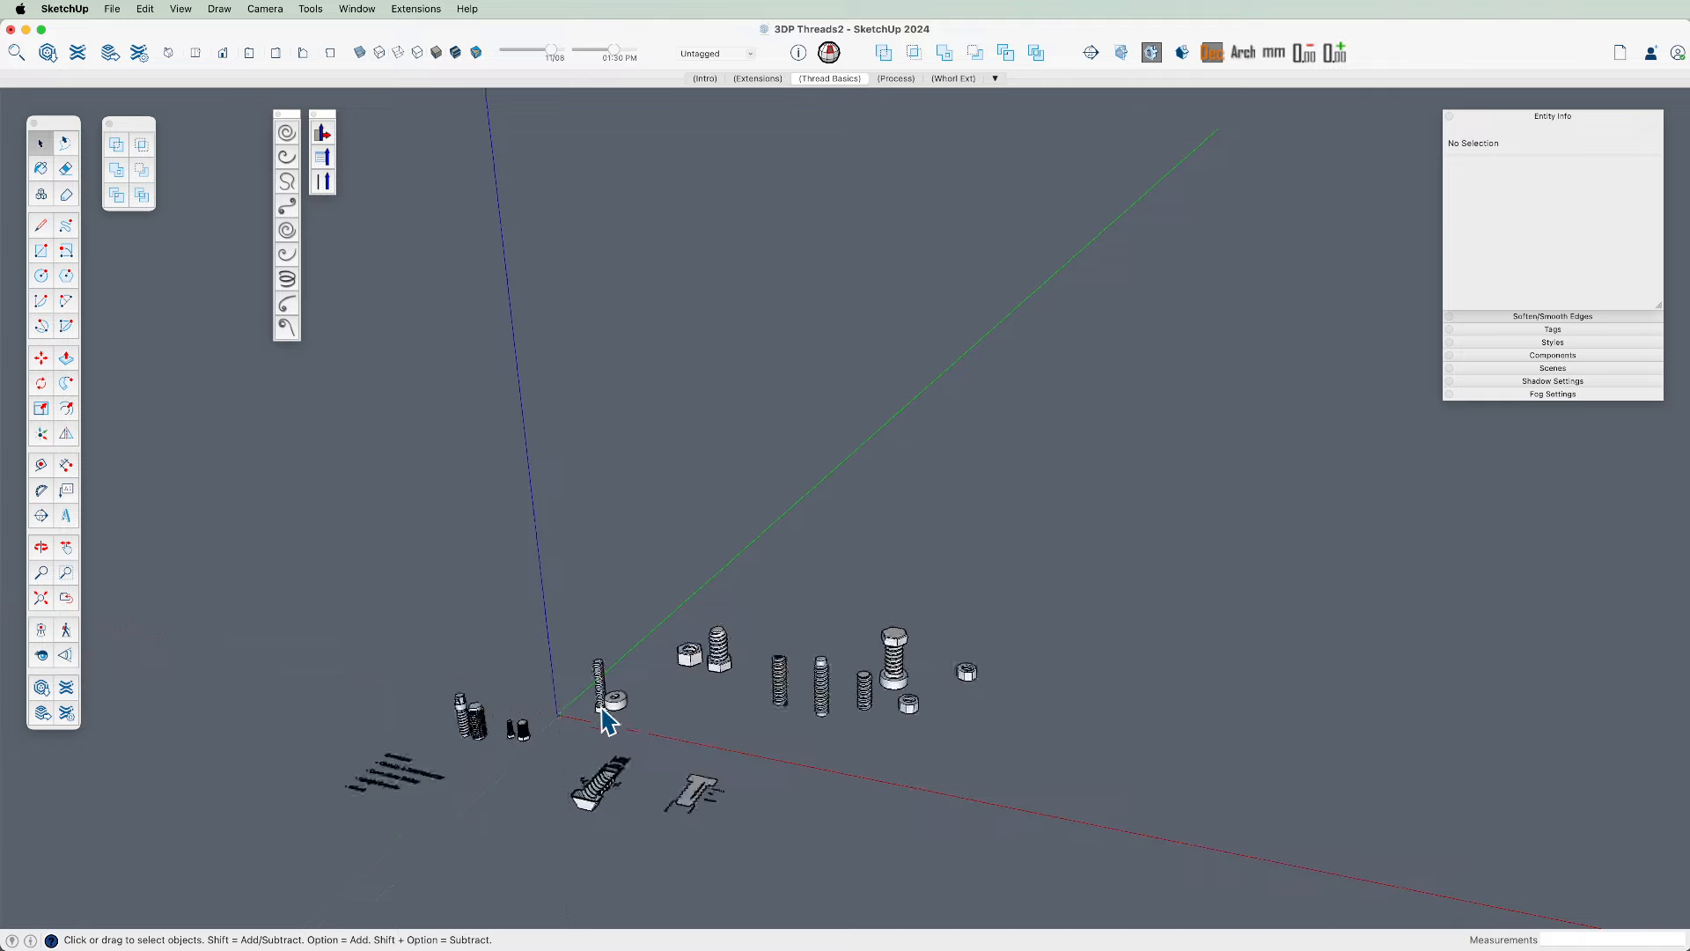
# Copy the large merged thread solid 1000" along the red axis
pyautogui.scroll(-3, 605, 720)
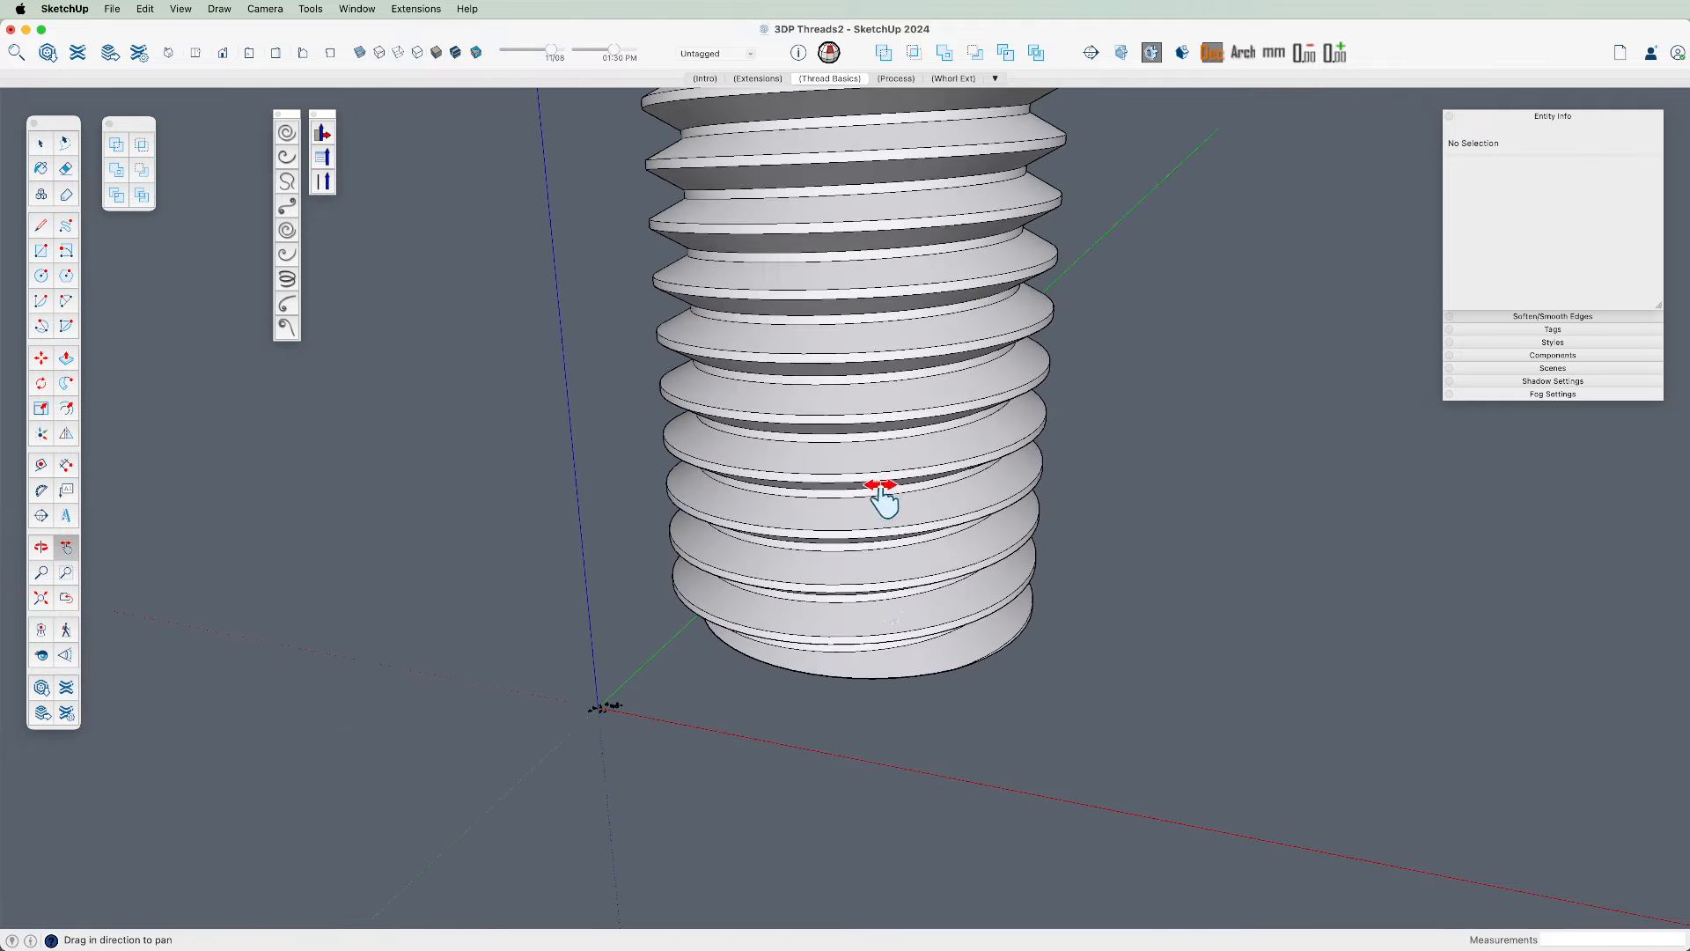
pyautogui.moveTo(878, 494); pyautogui.dragTo(902, 667, button='middle')
pyautogui.click(901, 606)
pyautogui.scroll(-4, 901, 605)
pyautogui.keyDown('shift'); pyautogui.moveTo(902, 606); pyautogui.dragTo(863, 588, button='middle'); pyautogui.keyUp('shift')
pyautogui.press('m')
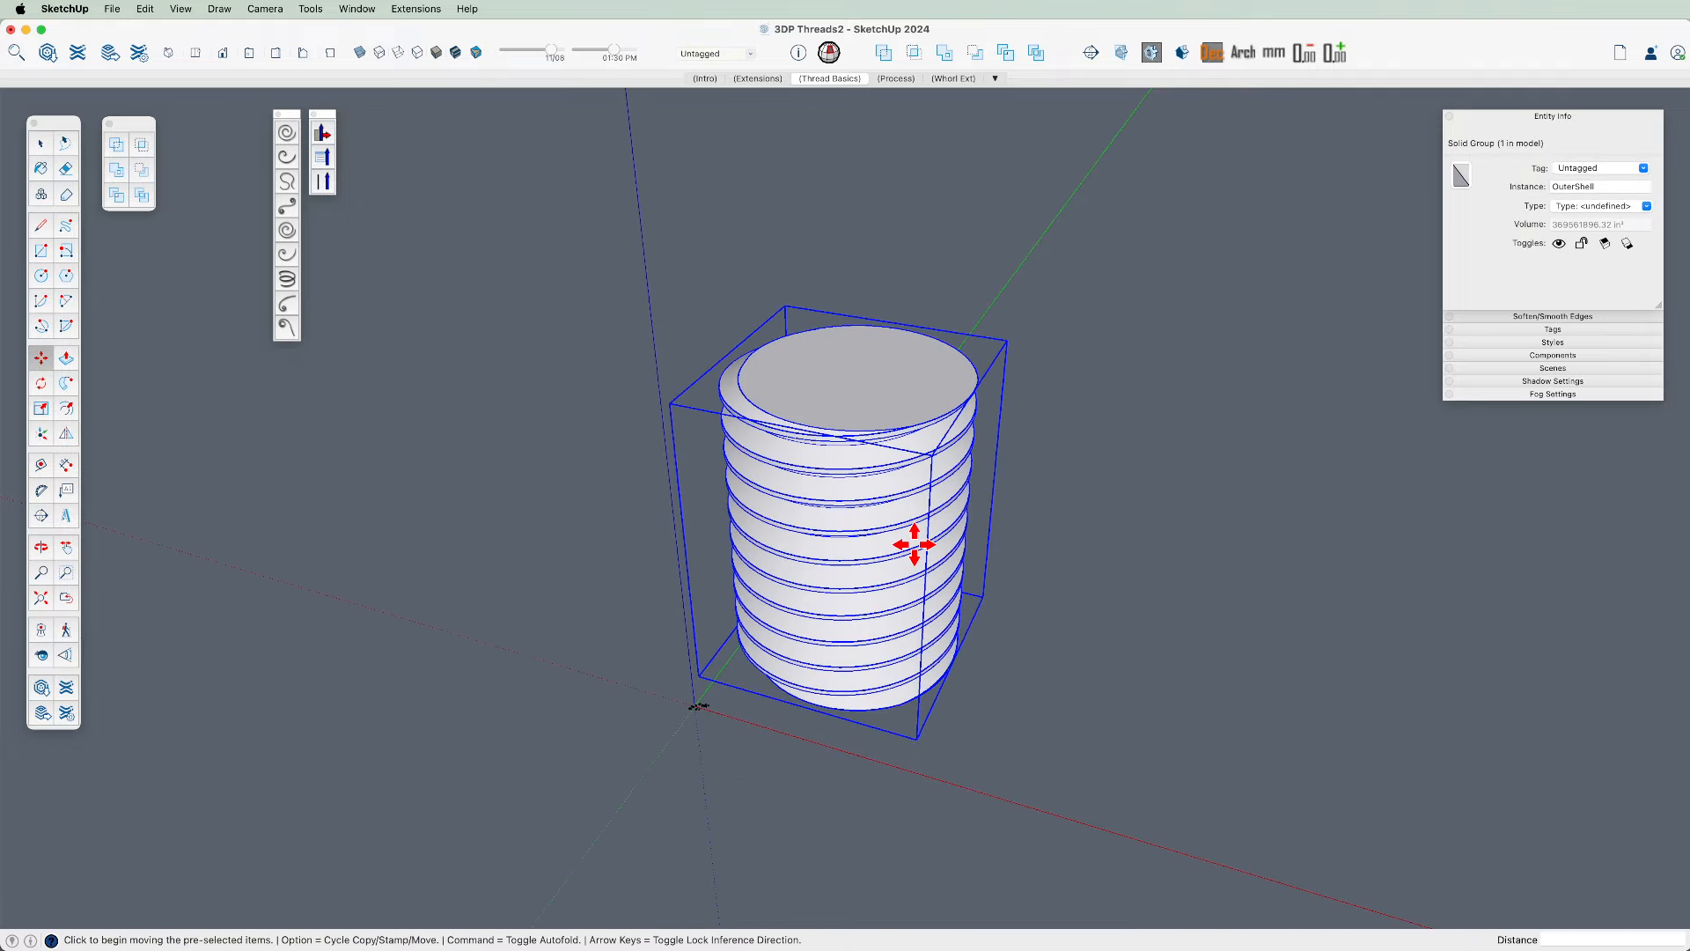
pyautogui.click(921, 602)
pyautogui.press('alt')
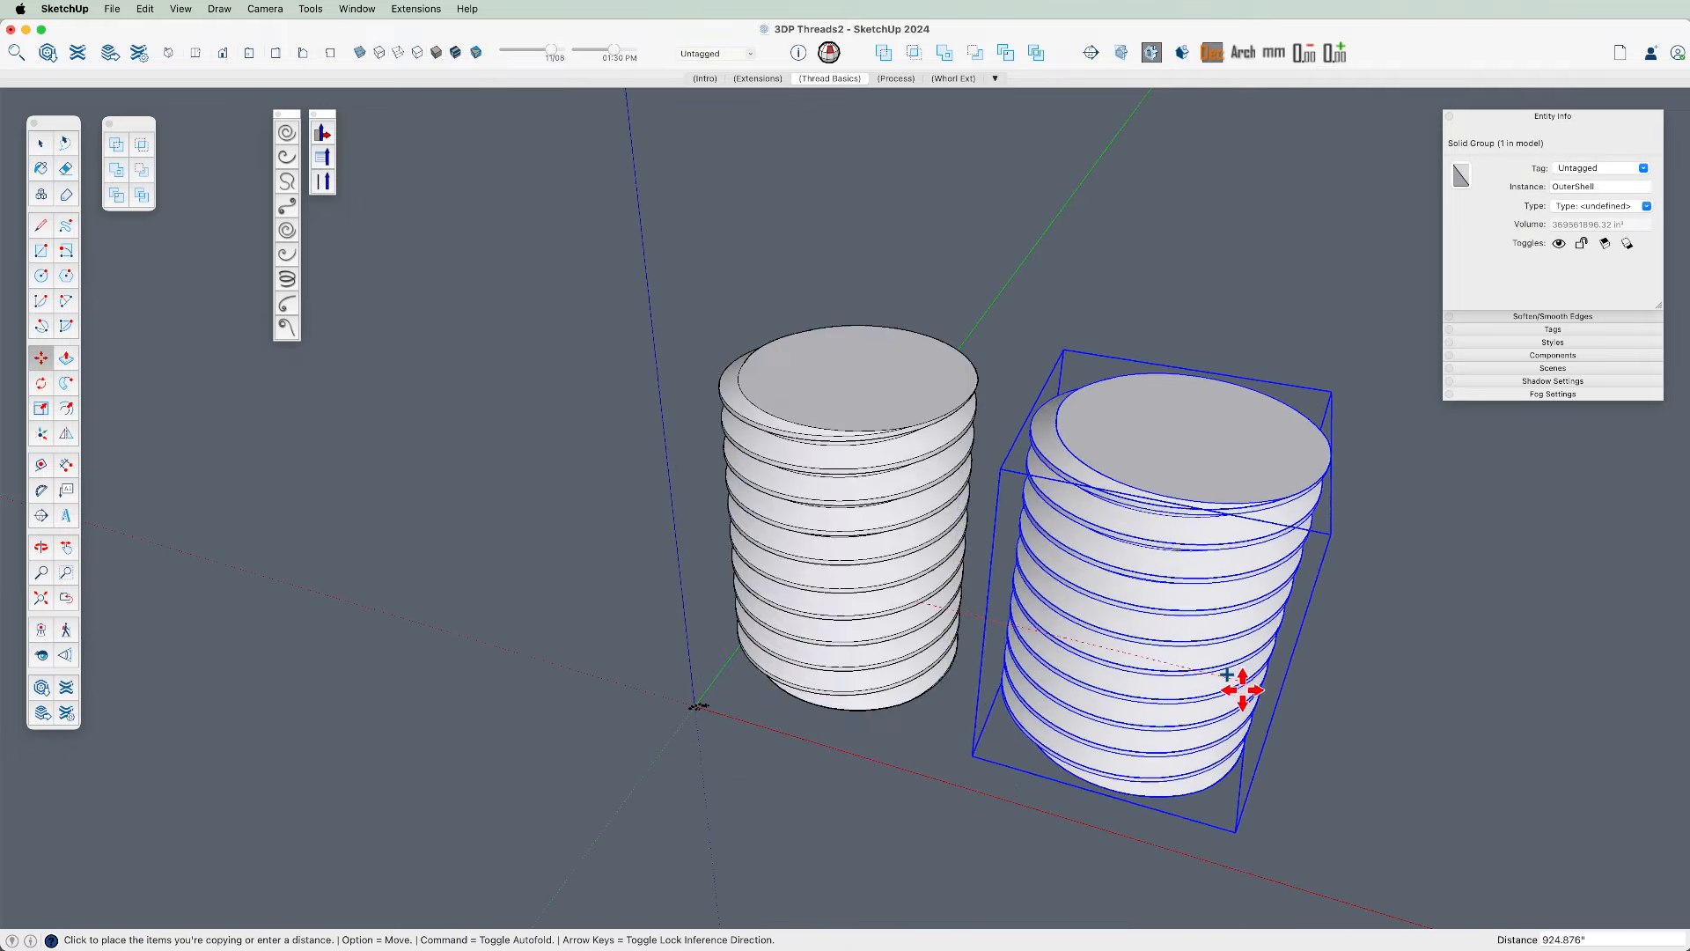
pyautogui.write('100')
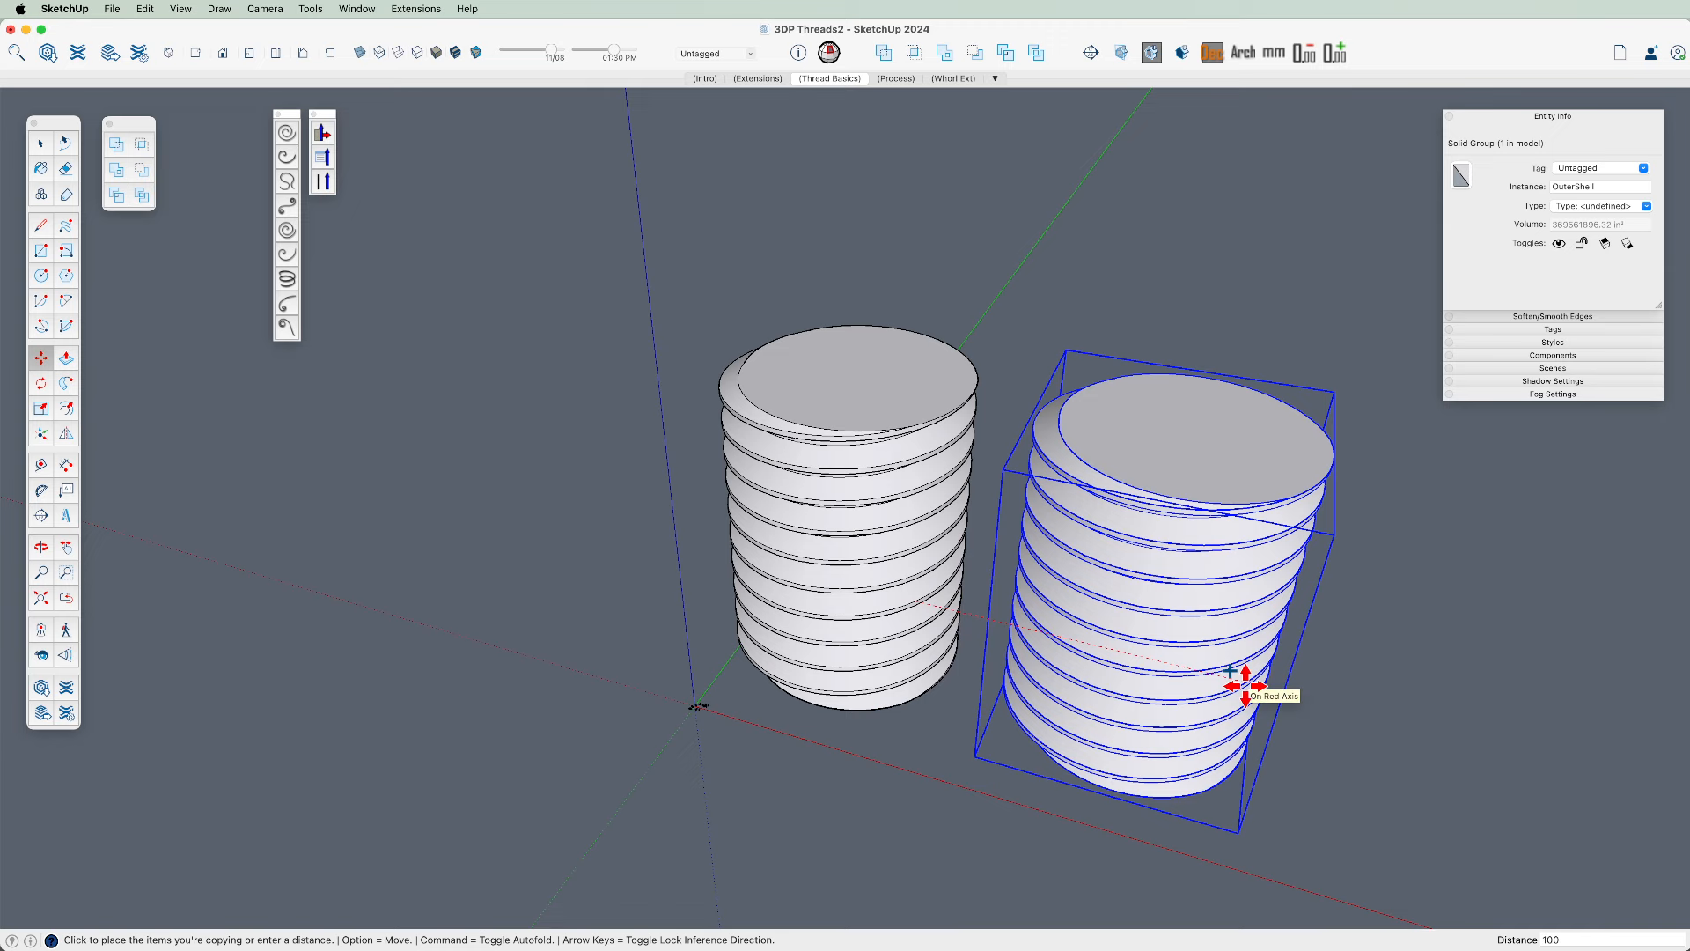
pyautogui.write('0')
pyautogui.press('Return')
pyautogui.moveTo(1246, 686); pyautogui.dragTo(838, 528, button='middle')
# Scale the copied thread about its center by 1.03 along the green and red axes
pyautogui.press('space')
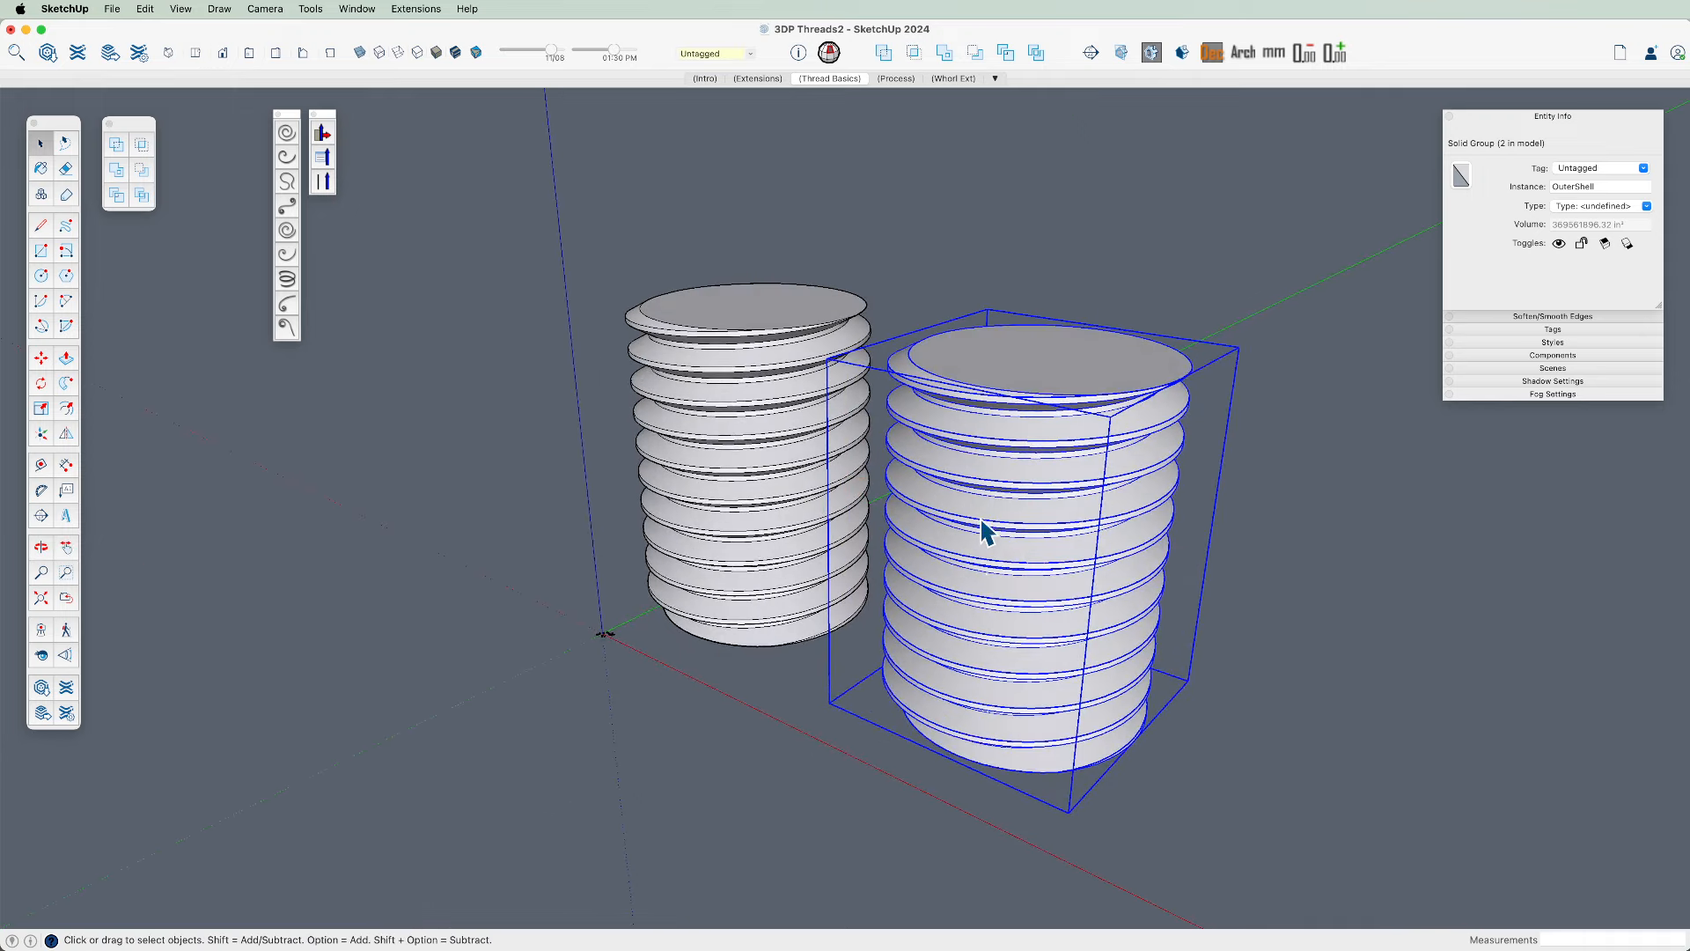
pyautogui.click(752, 436)
pyautogui.moveTo(902, 577); pyautogui.dragTo(906, 622, button='middle')
pyautogui.click(959, 665)
pyautogui.press('s')
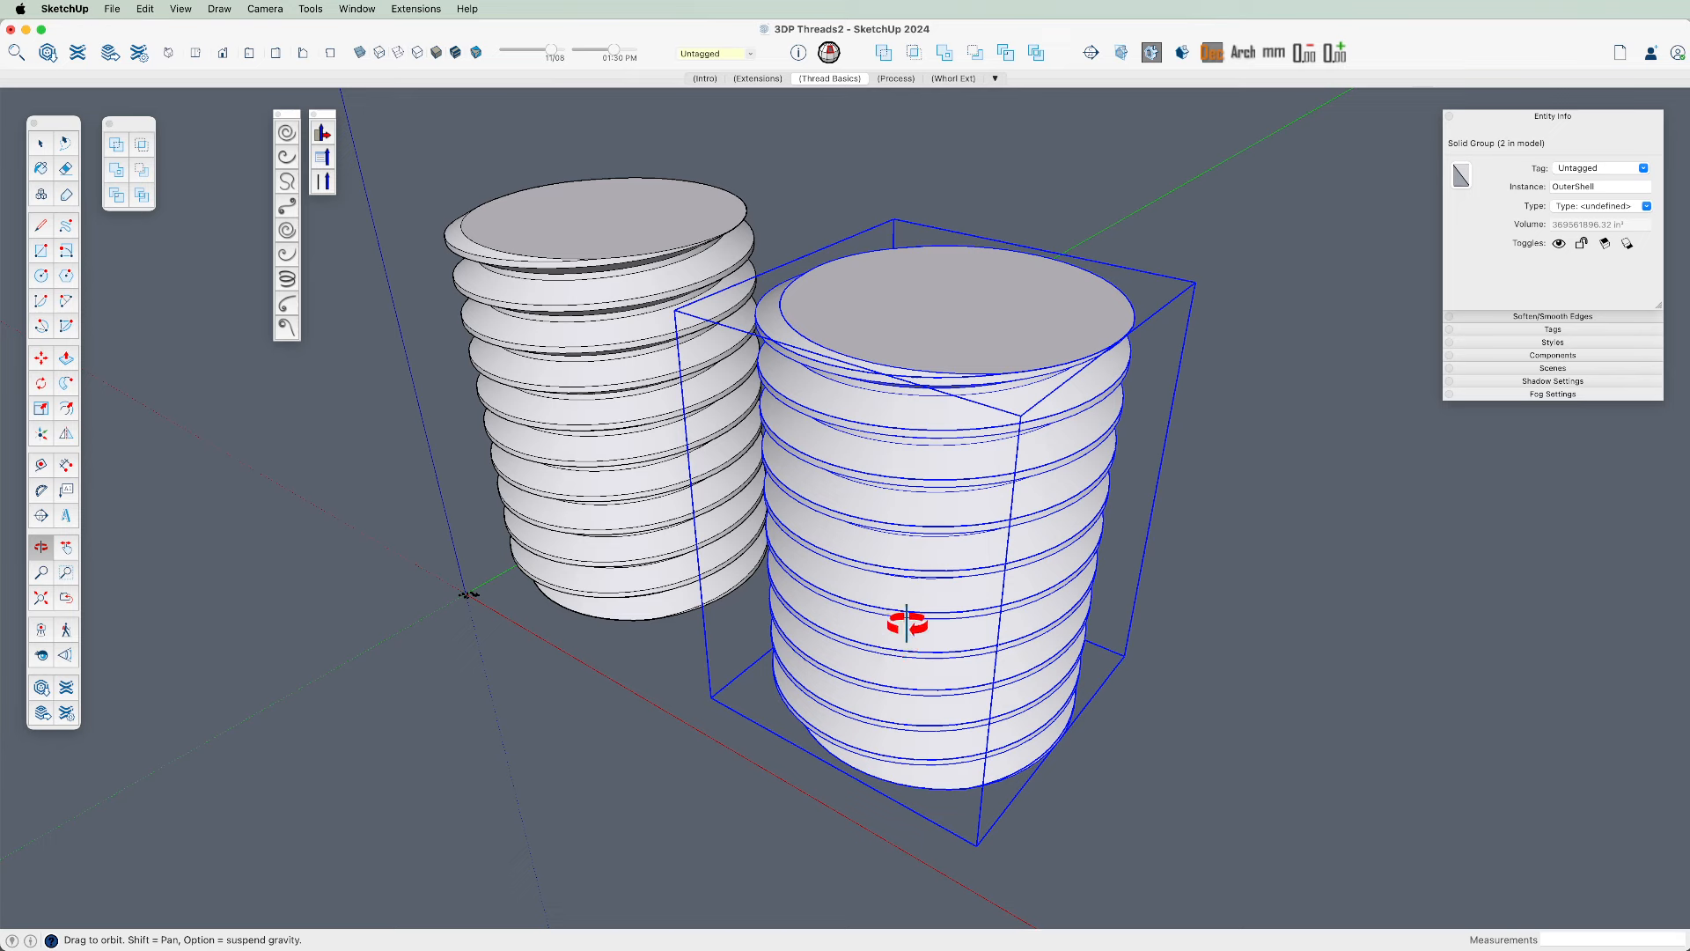
pyautogui.click(1196, 281)
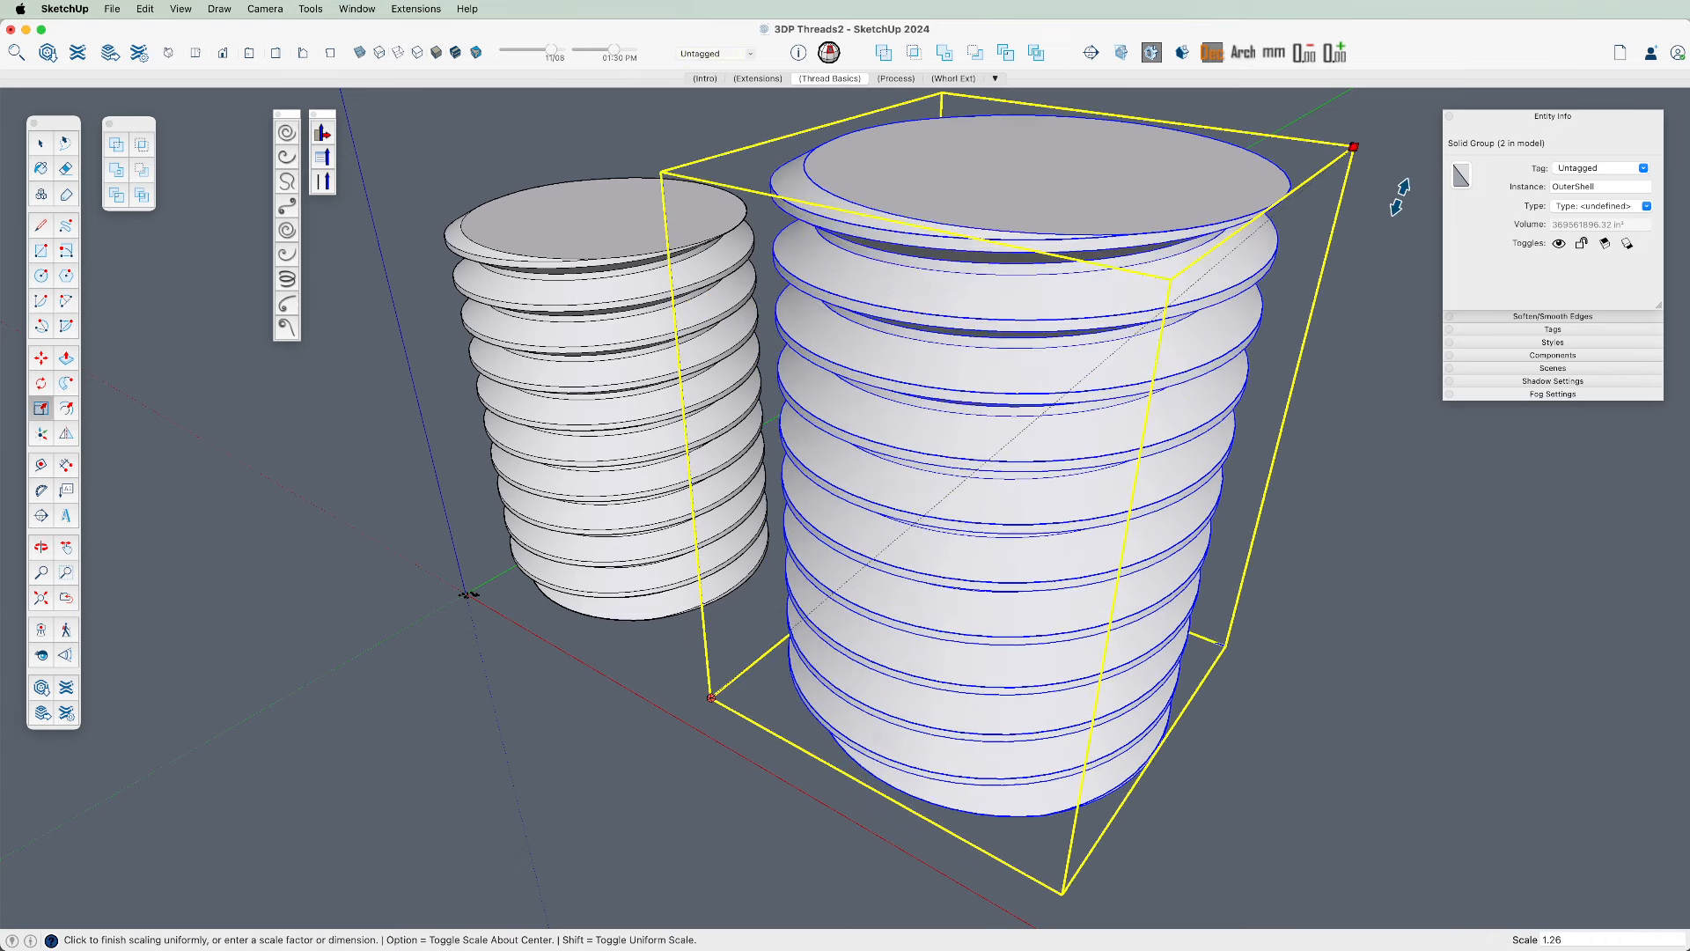
pyautogui.press('Escape')
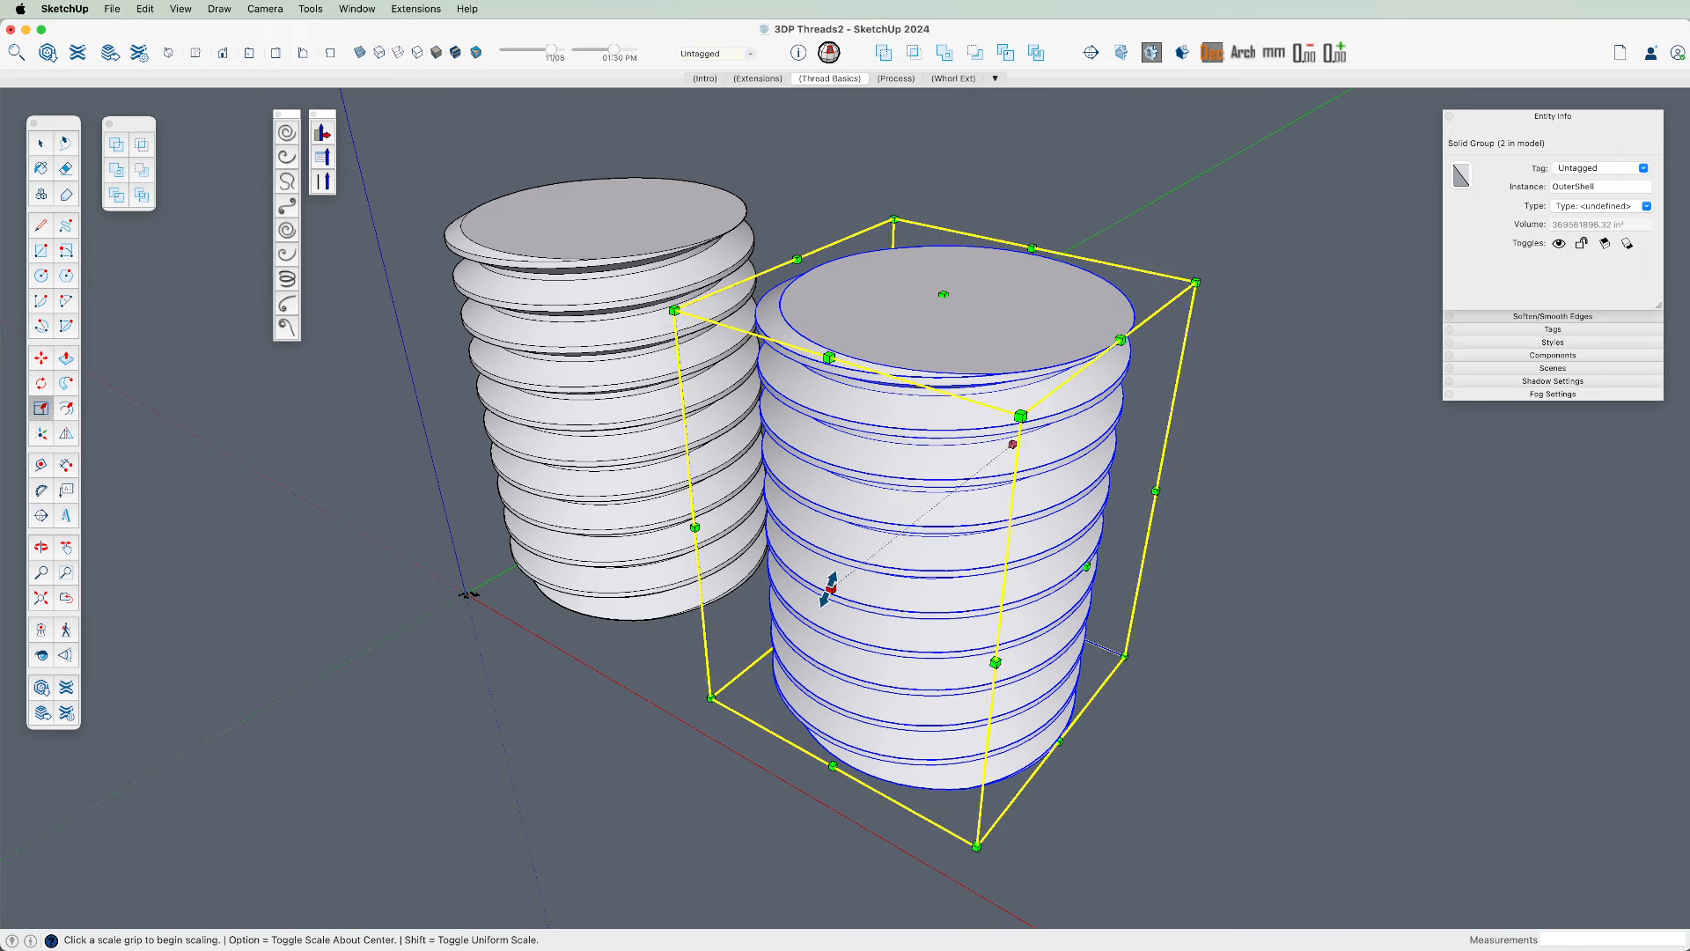
pyautogui.click(831, 588)
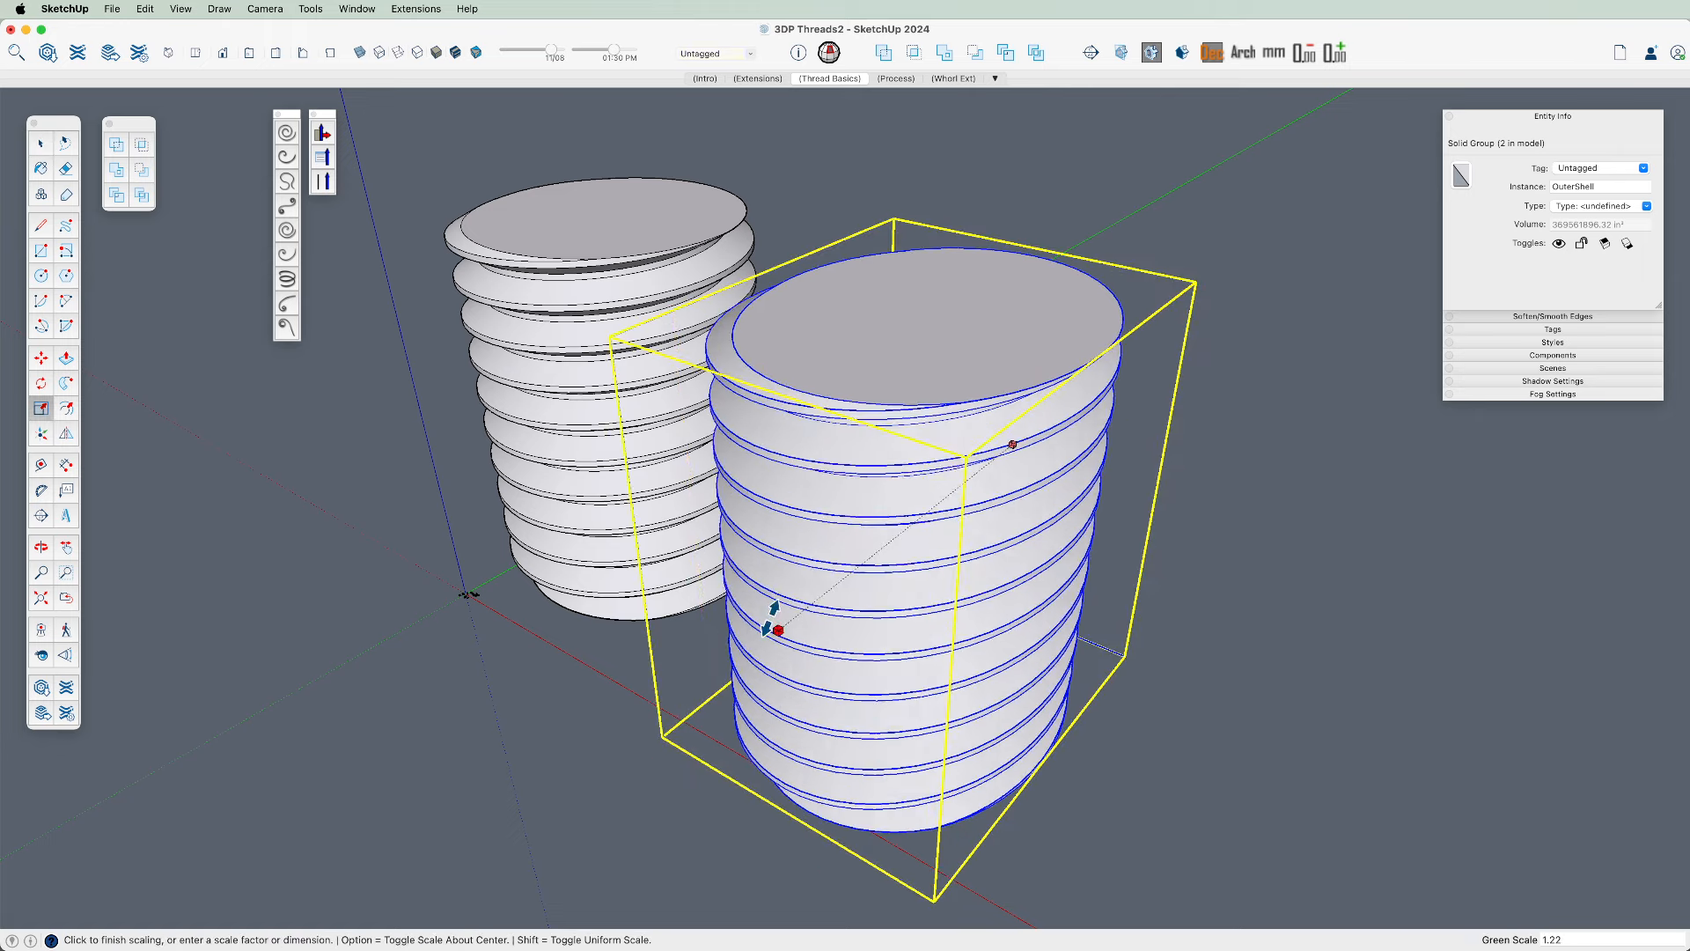
pyautogui.press('alt')
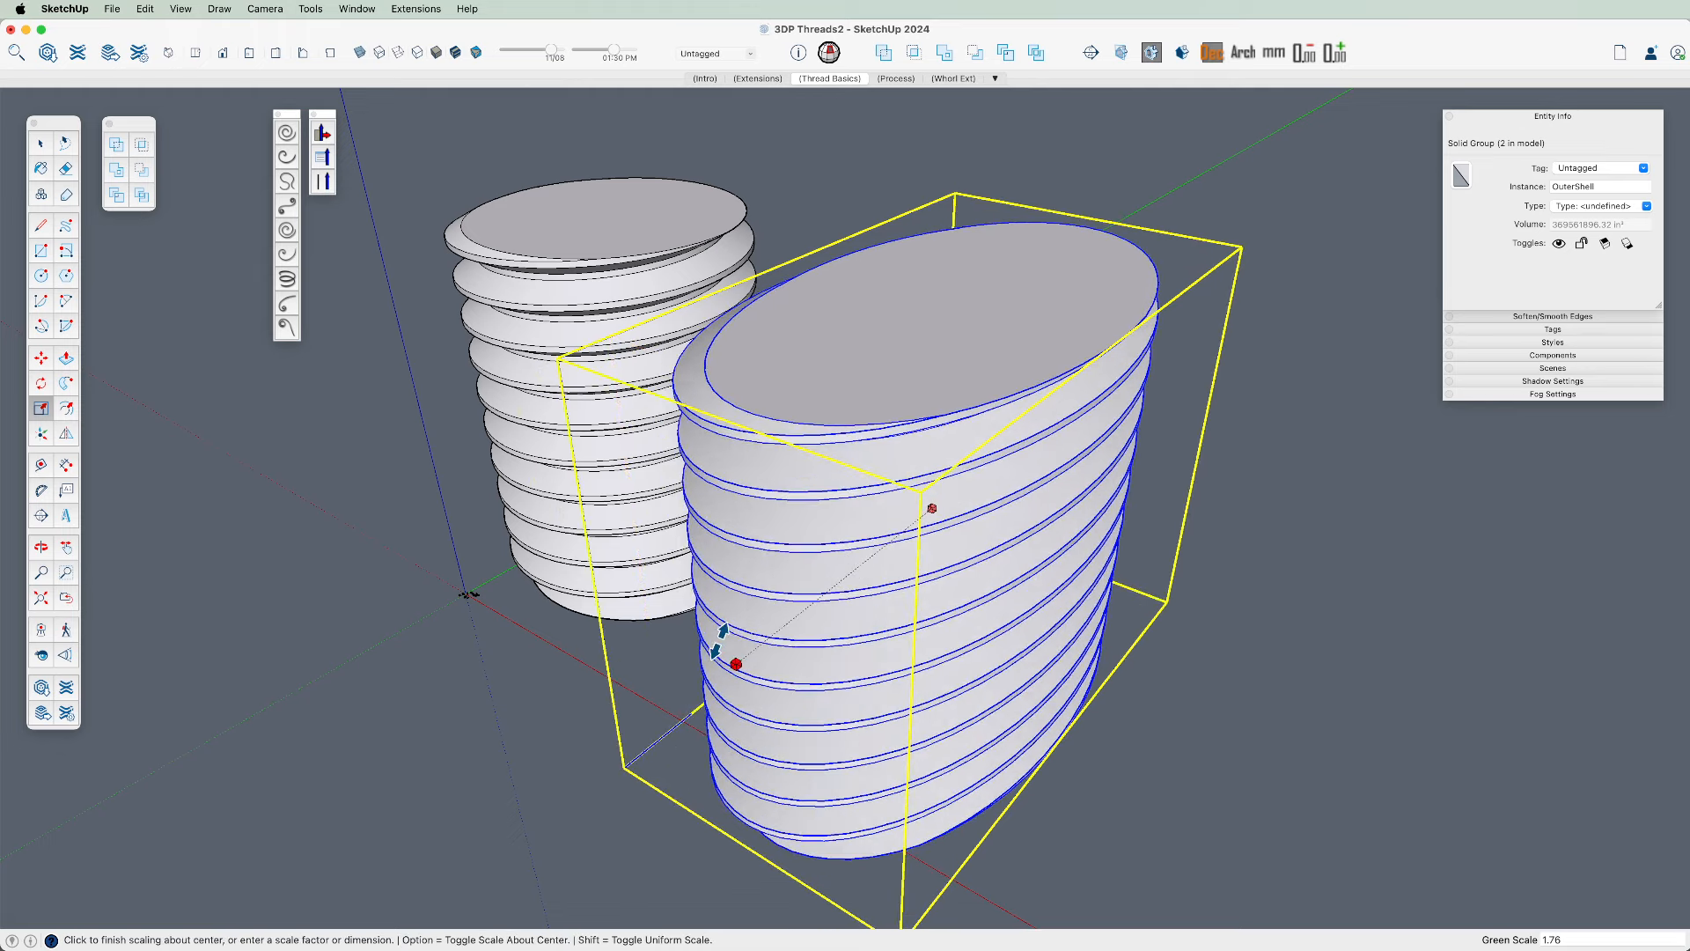
pyautogui.click(722, 642)
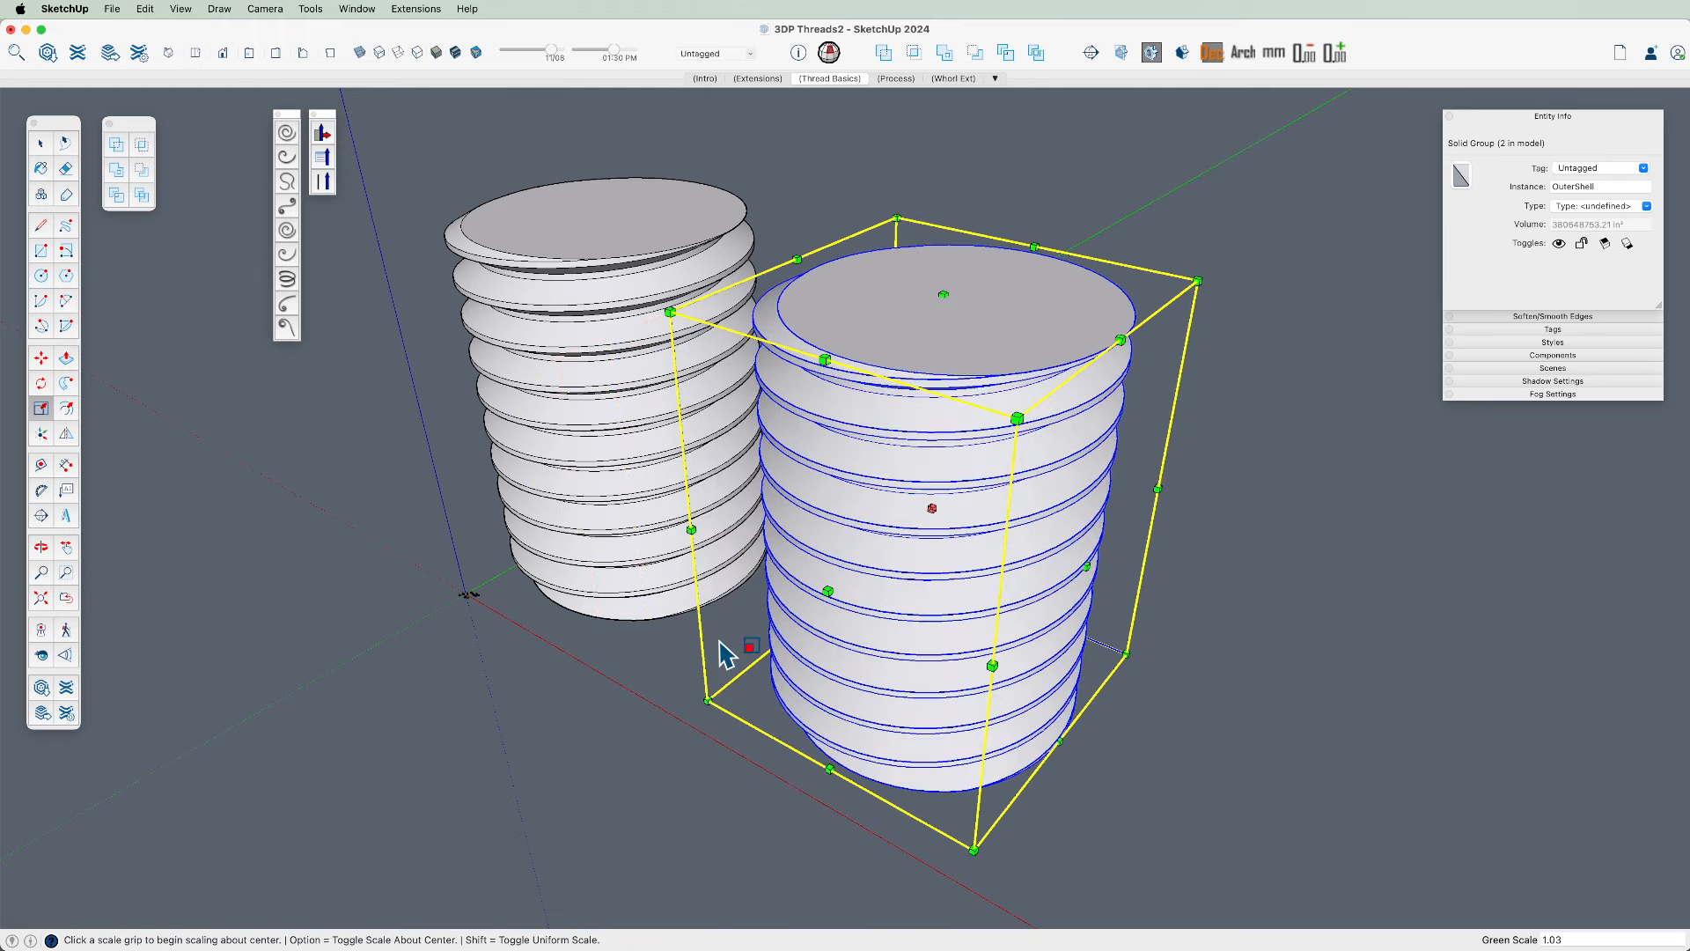
pyautogui.click(1088, 565)
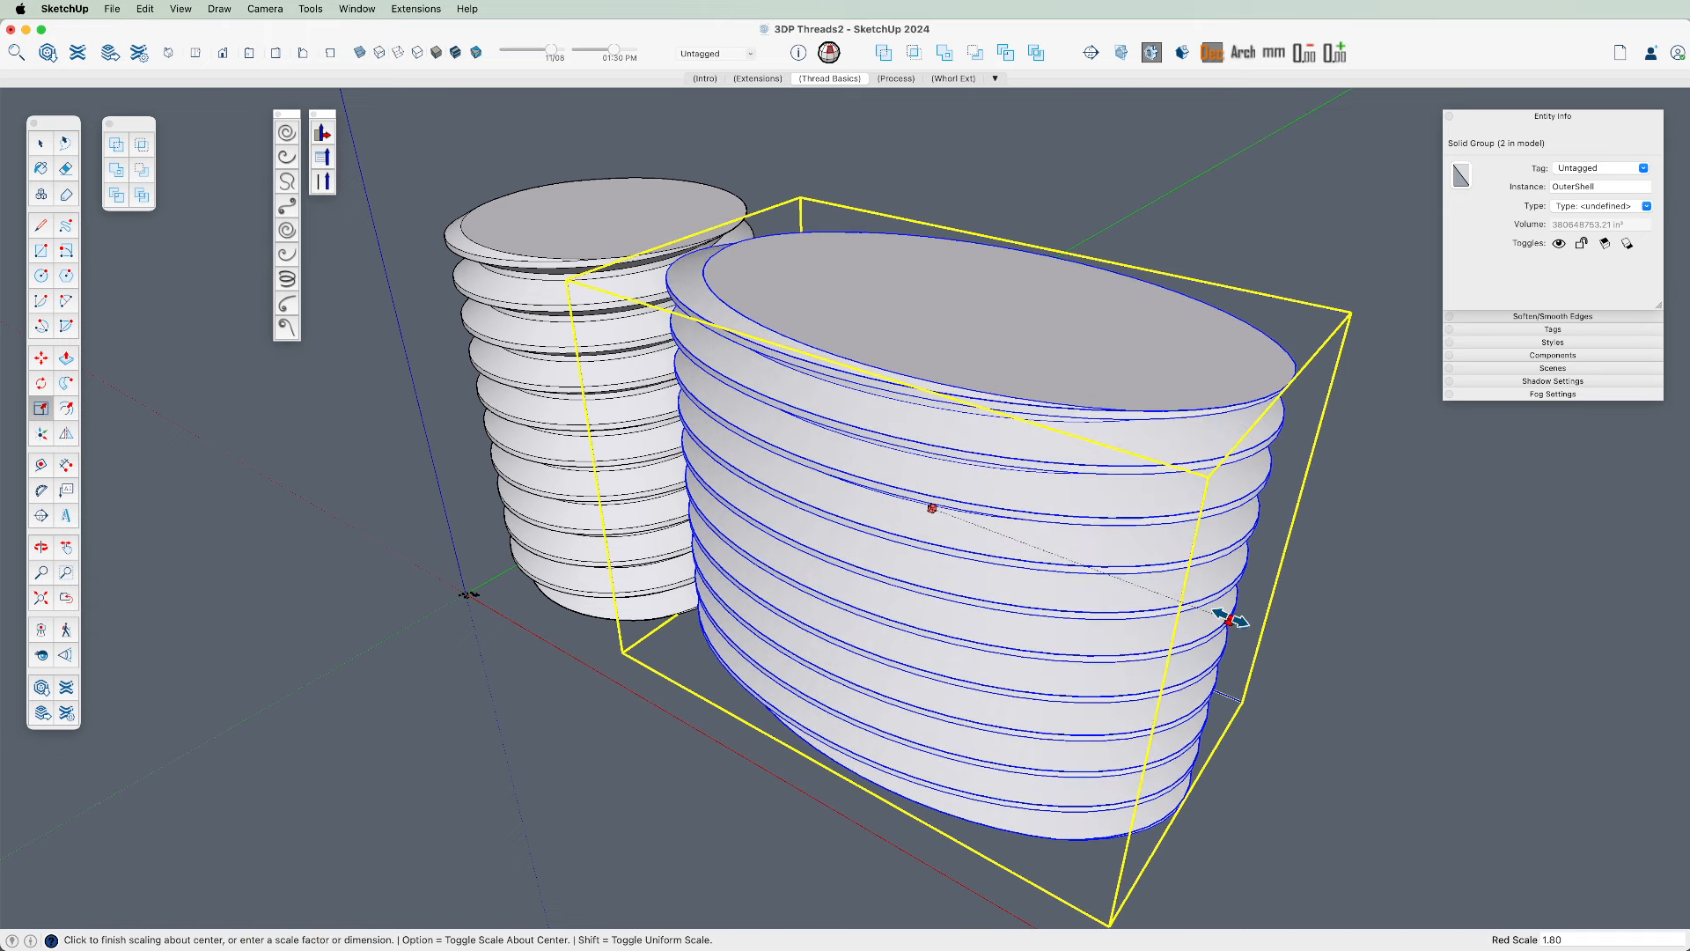
pyautogui.press('Return')
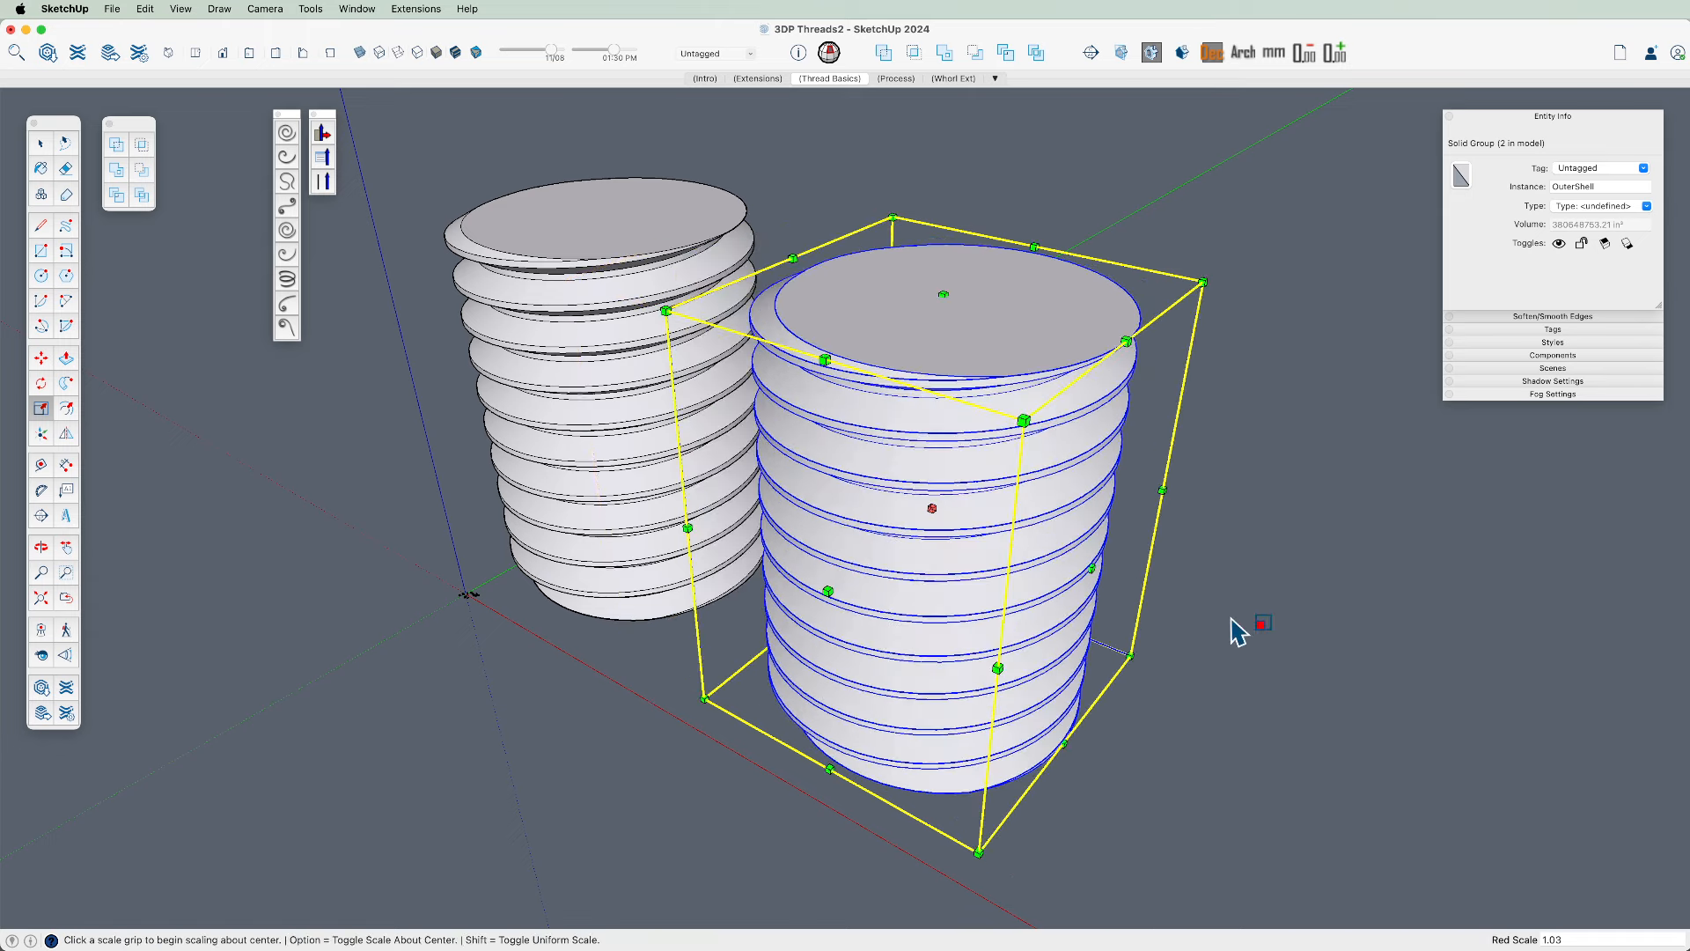
# Move the enlarged copy 1000" back along the red axis so it is concentric with the original thread
pyautogui.press('m')
pyautogui.click(1177, 700)
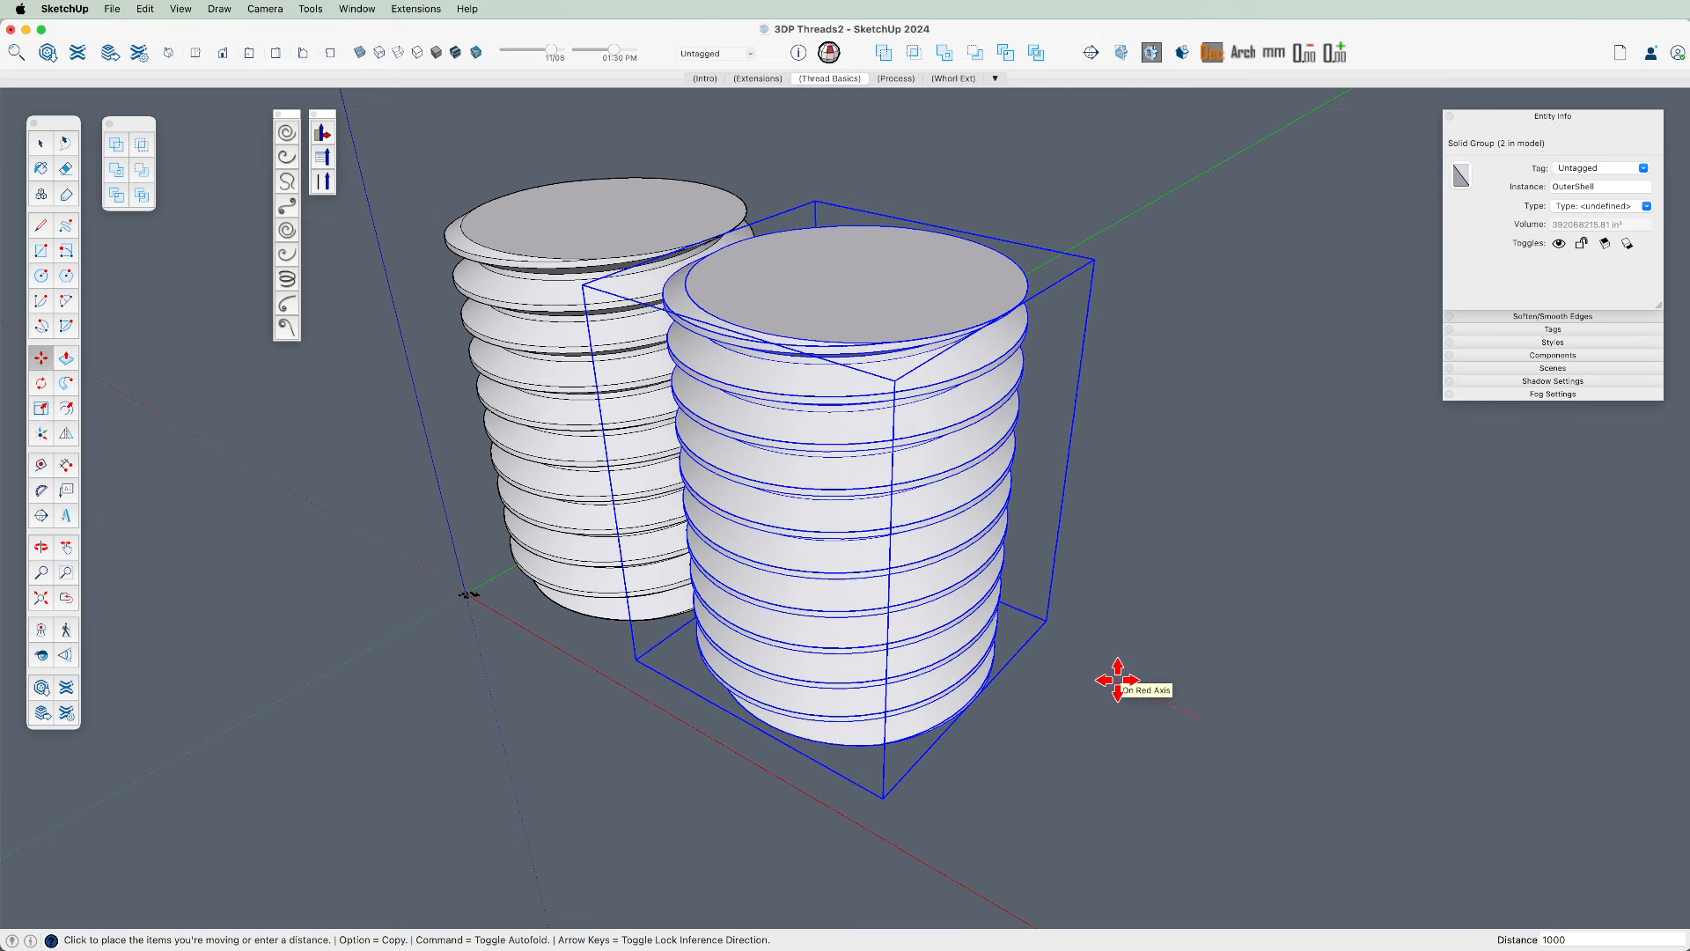
pyautogui.press('Escape')
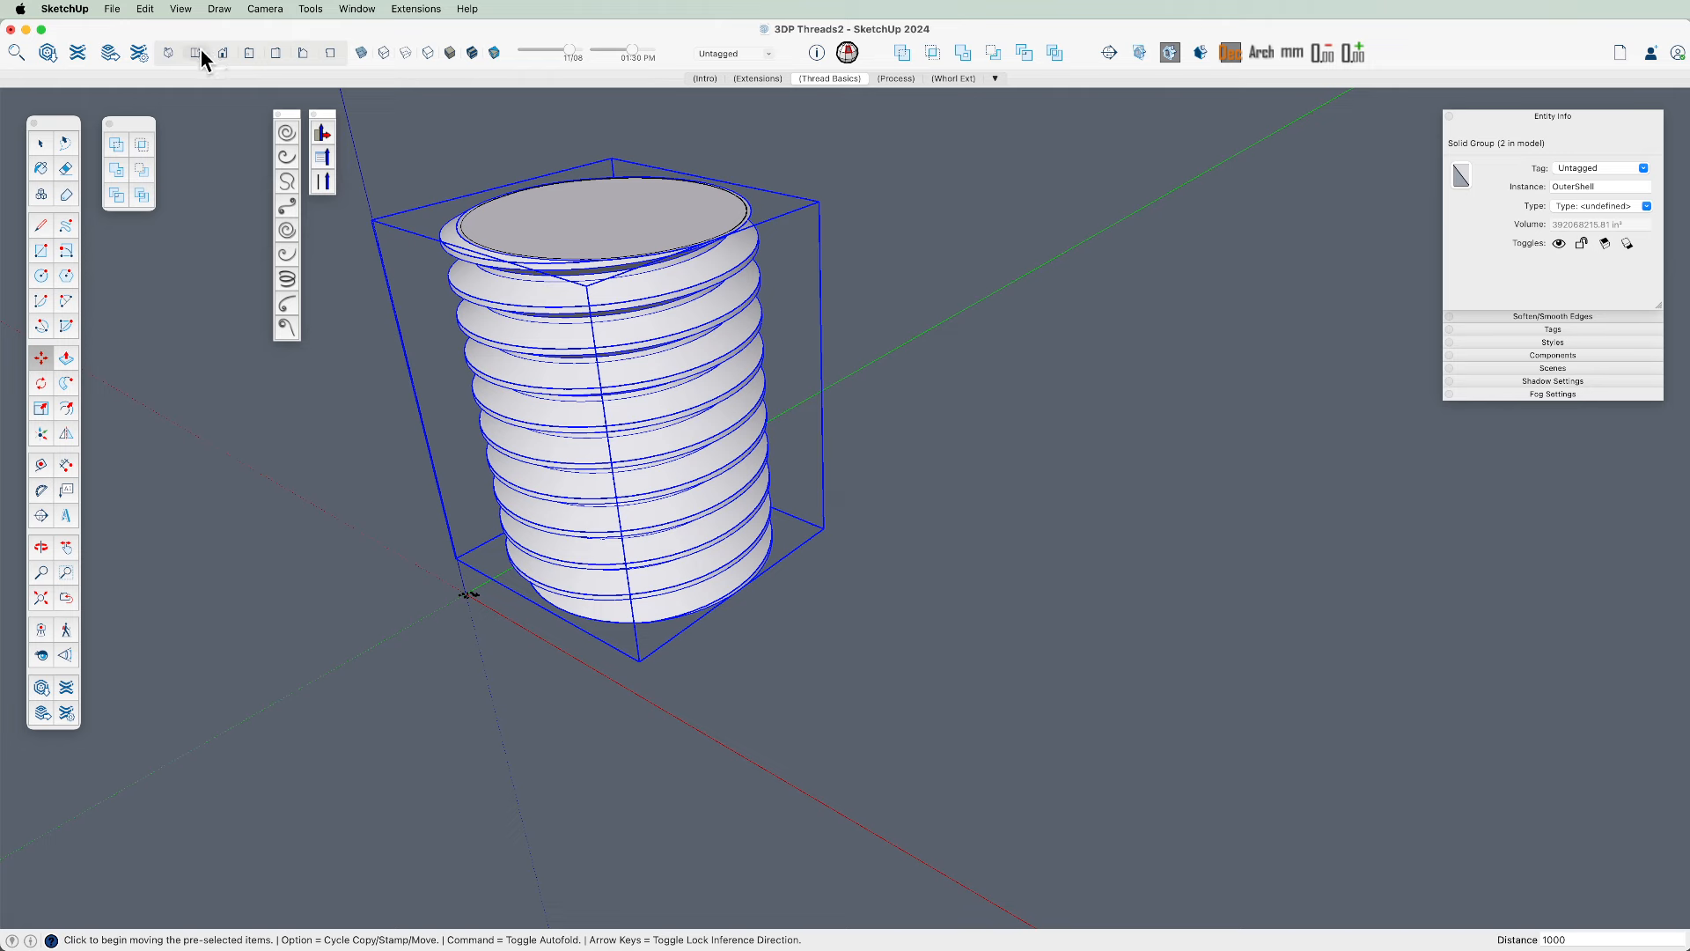
# Examine the clearance between the original and enlarged thread profiles at crests, roots and flanks in the front view
pyautogui.click(224, 49)
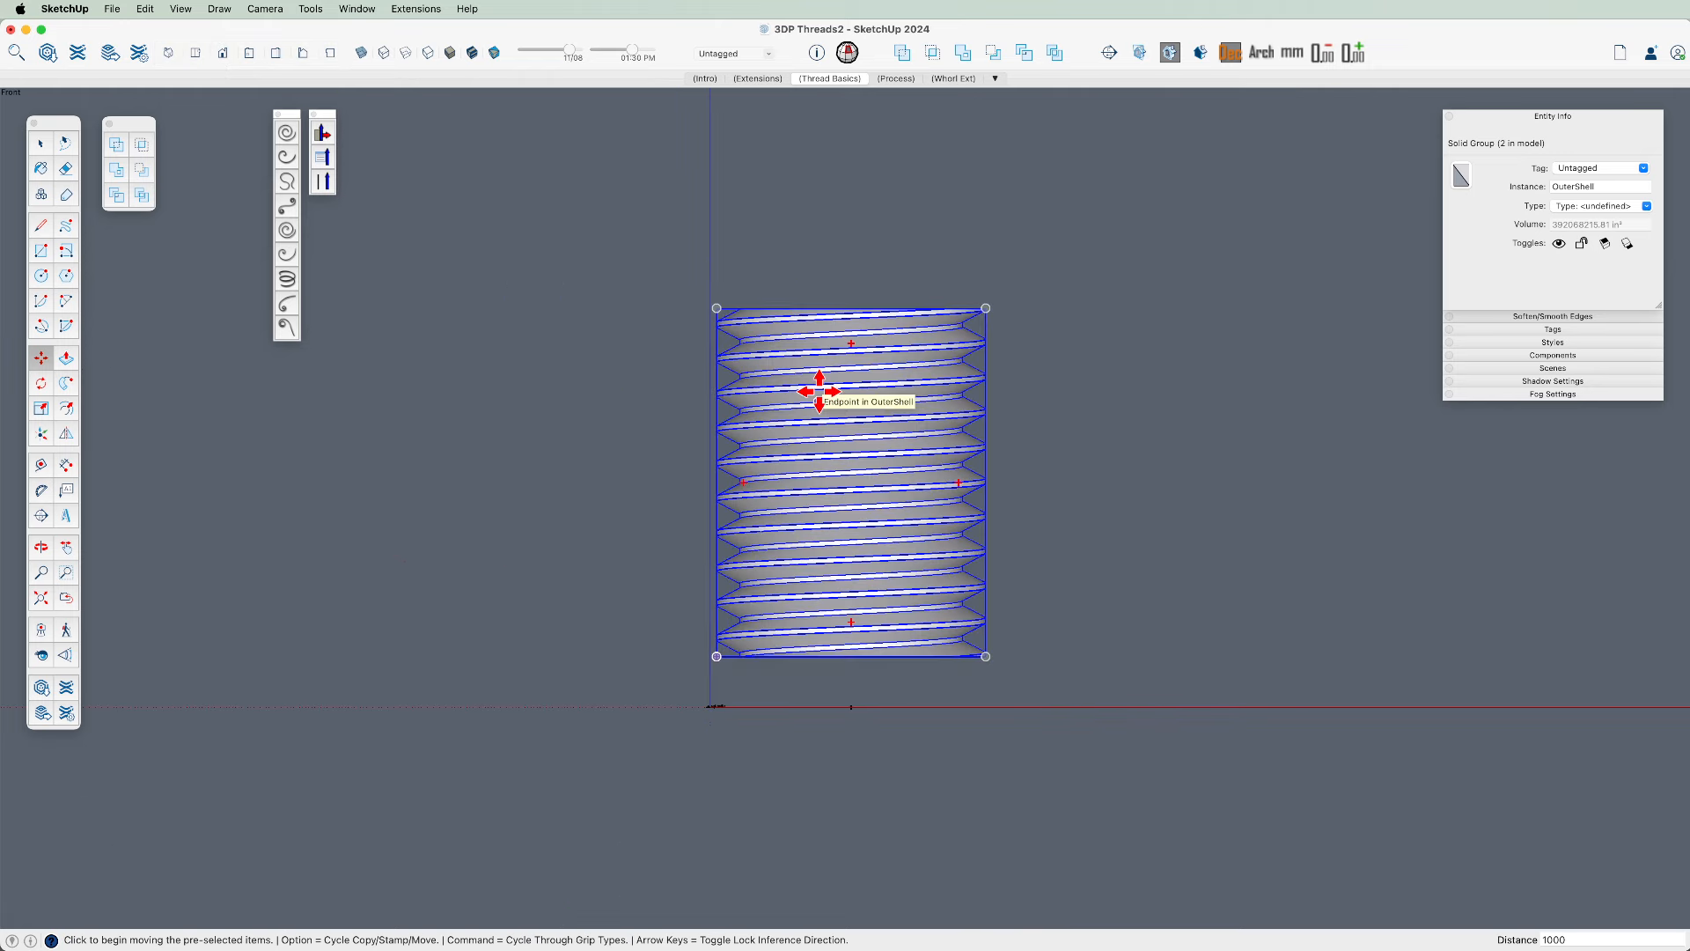
pyautogui.scroll(10, 973, 493)
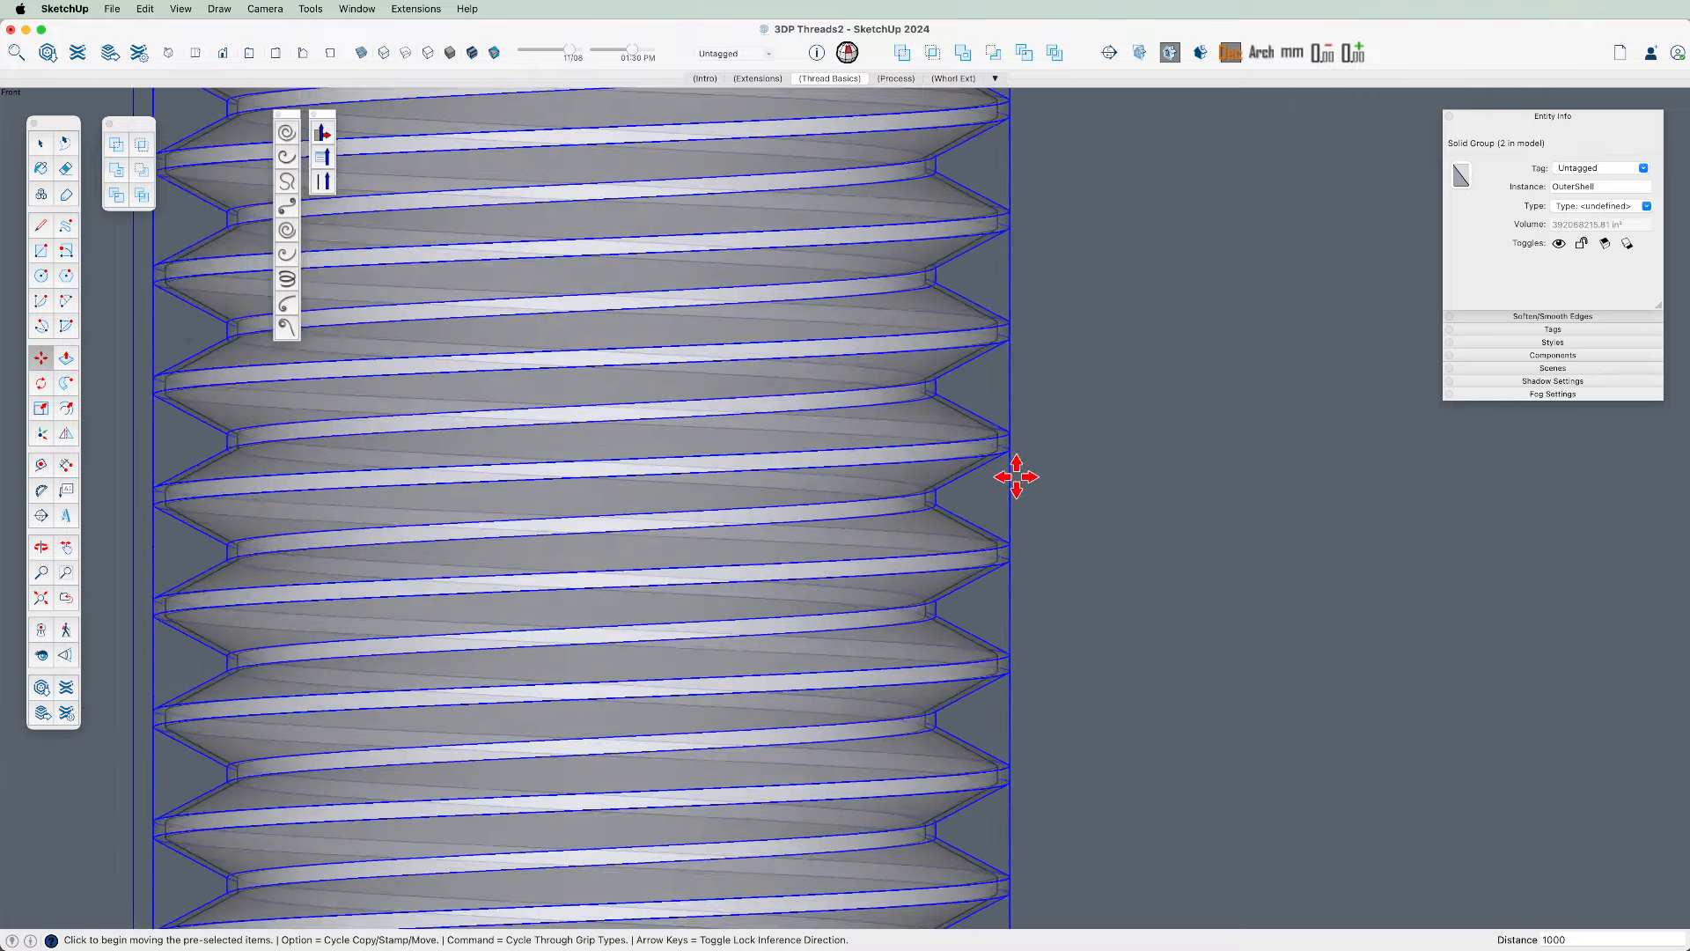
pyautogui.scroll(3, 989, 446)
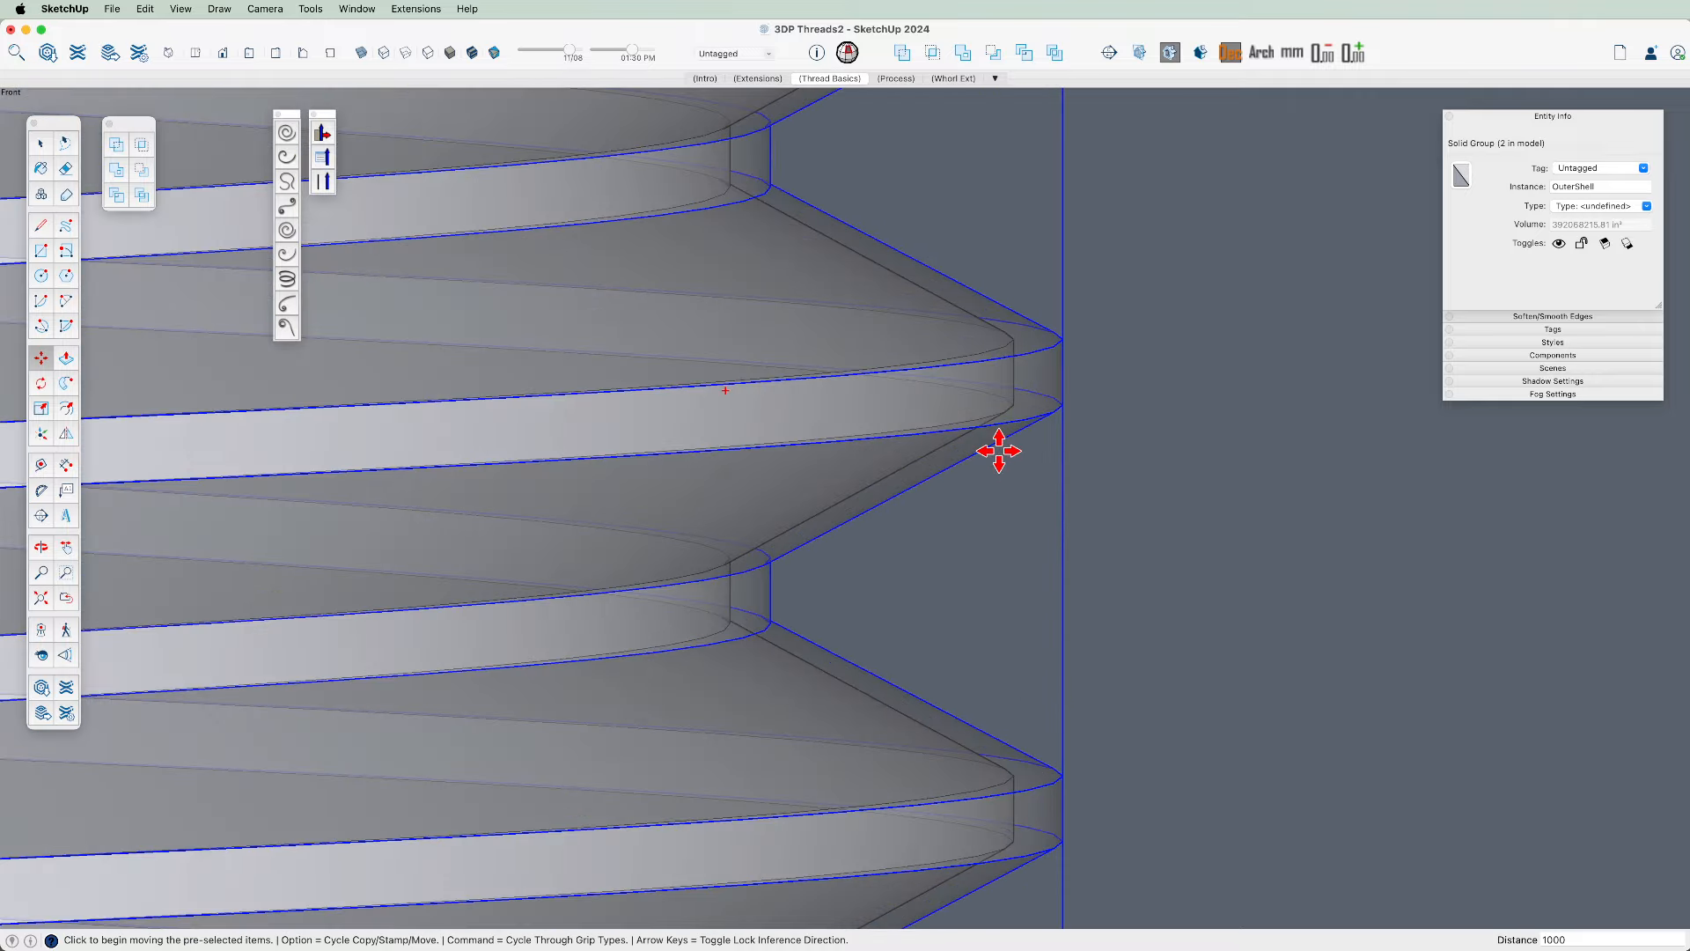
pyautogui.scroll(-1, 773, 568)
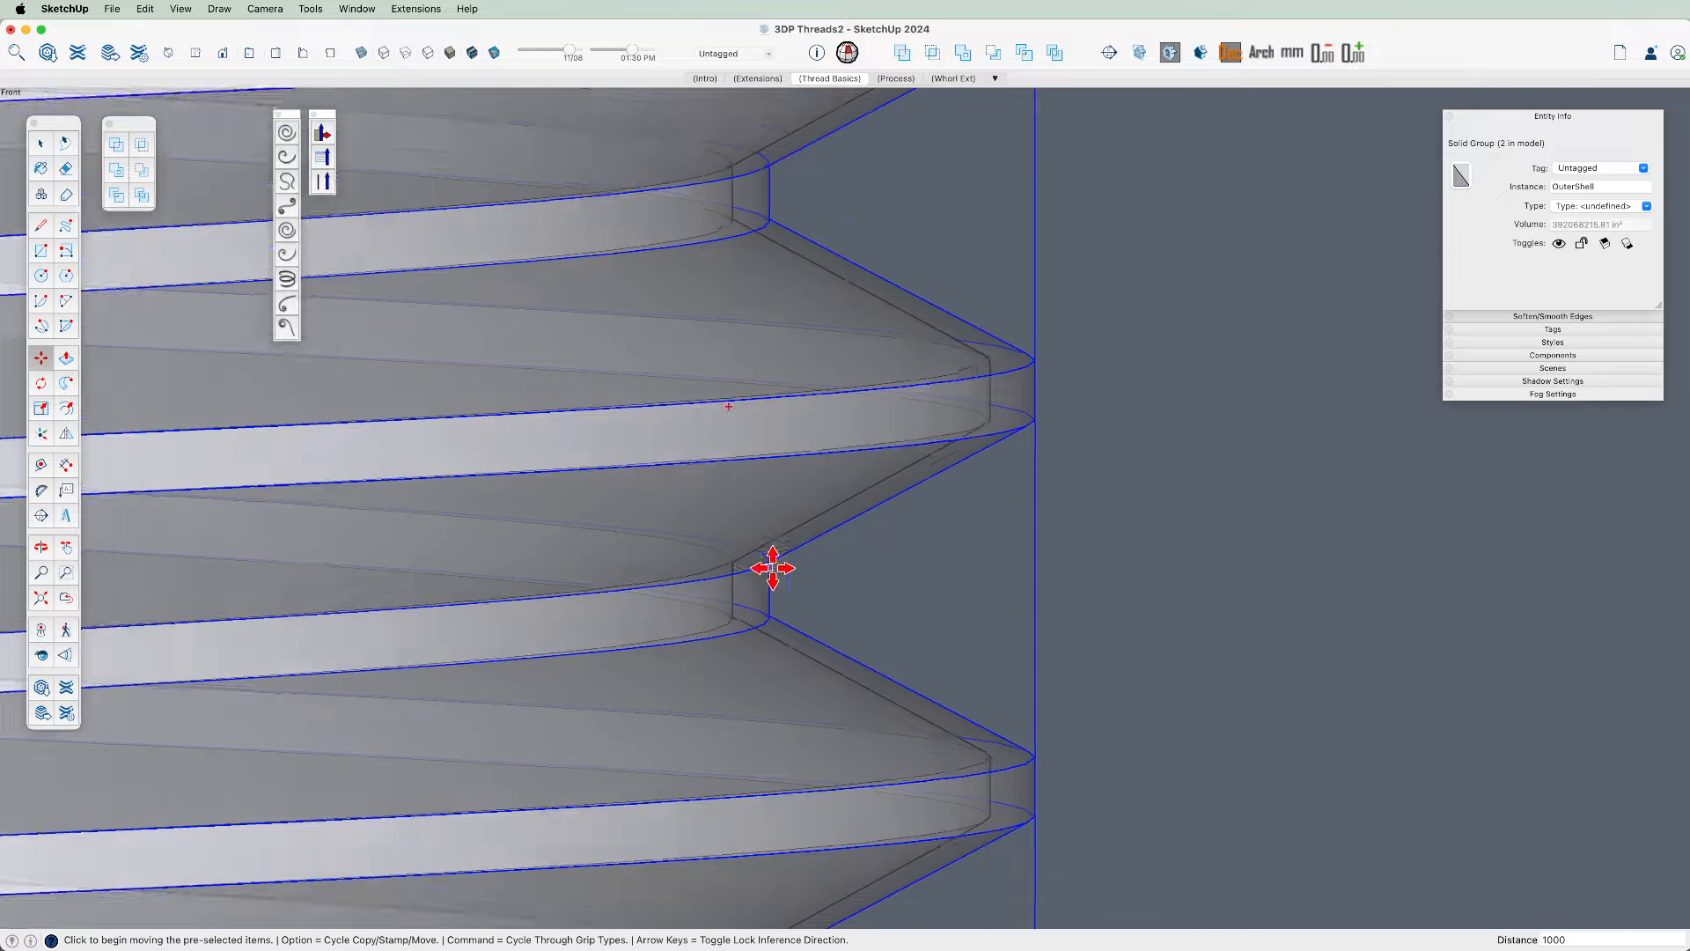
pyautogui.scroll(-6, 924, 438)
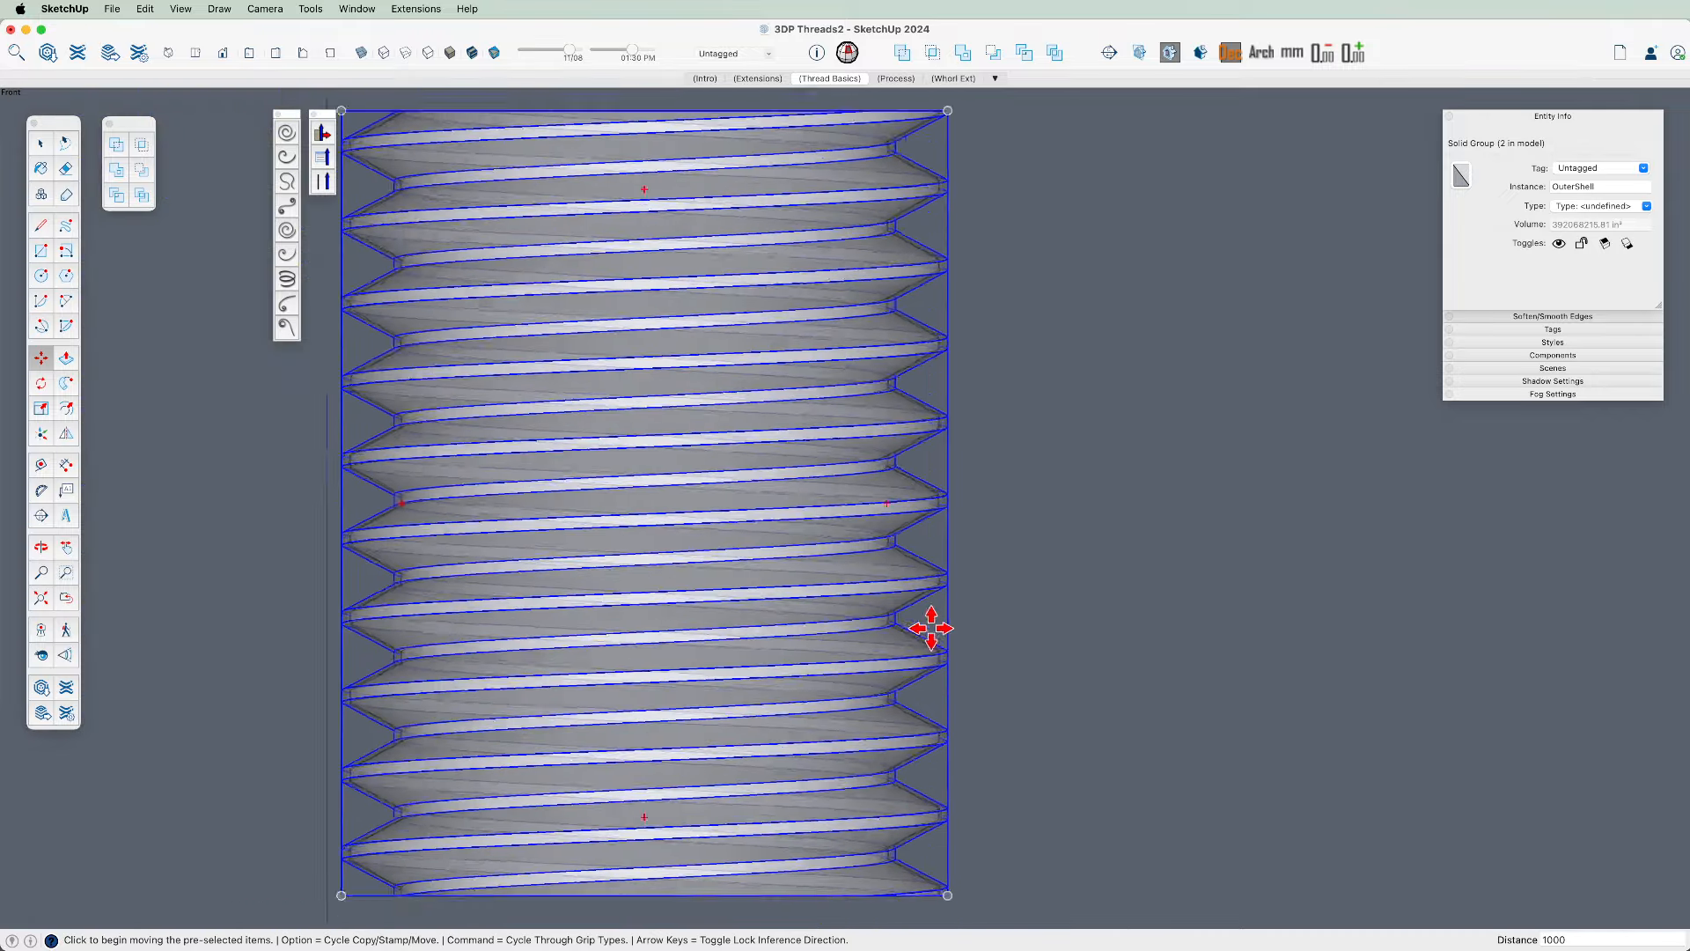
pyautogui.scroll(-3, 931, 628)
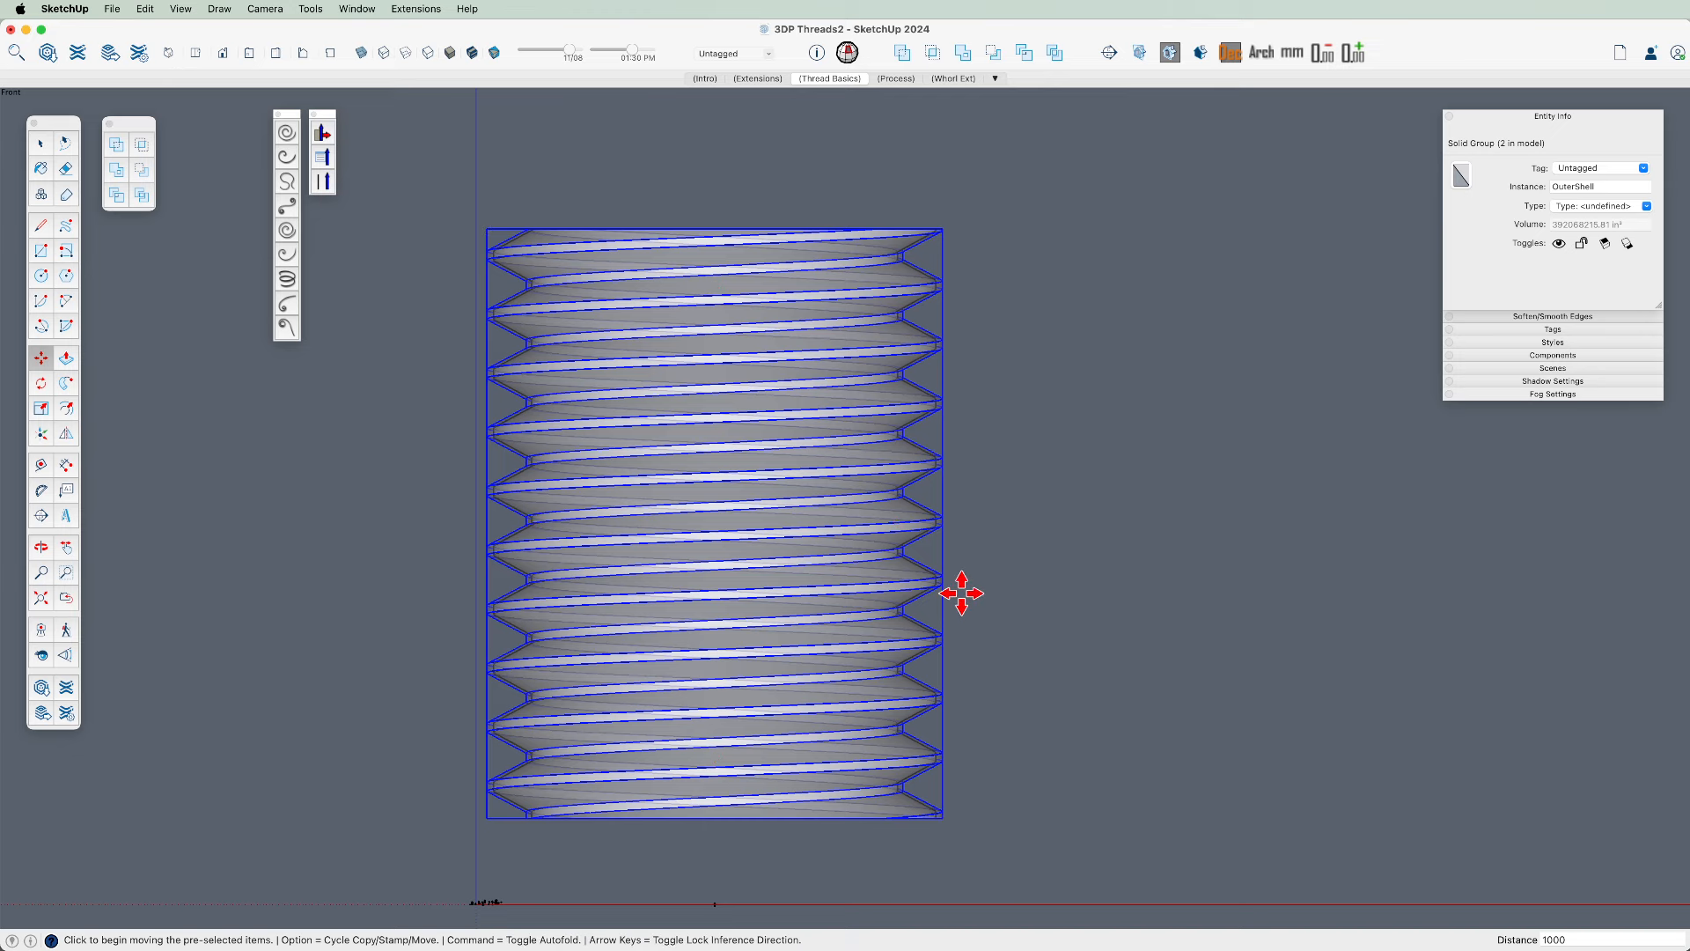
pyautogui.scroll(5, 940, 598)
pyautogui.press('e')
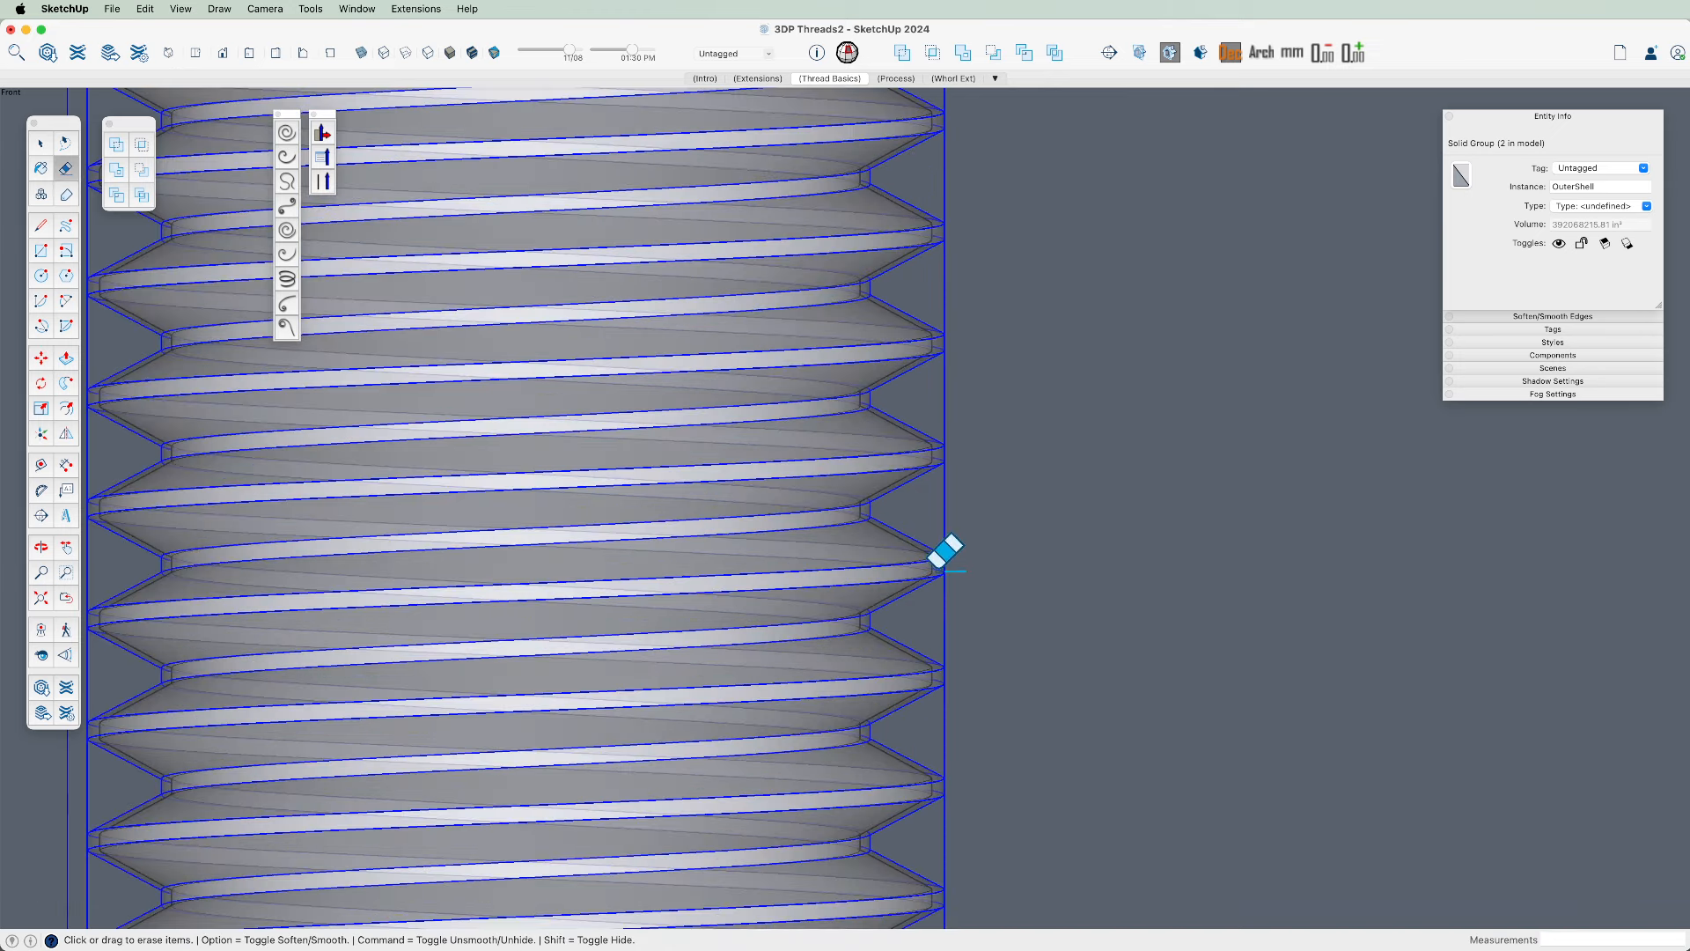
pyautogui.scroll(-3, 946, 545)
pyautogui.scroll(8, 945, 552)
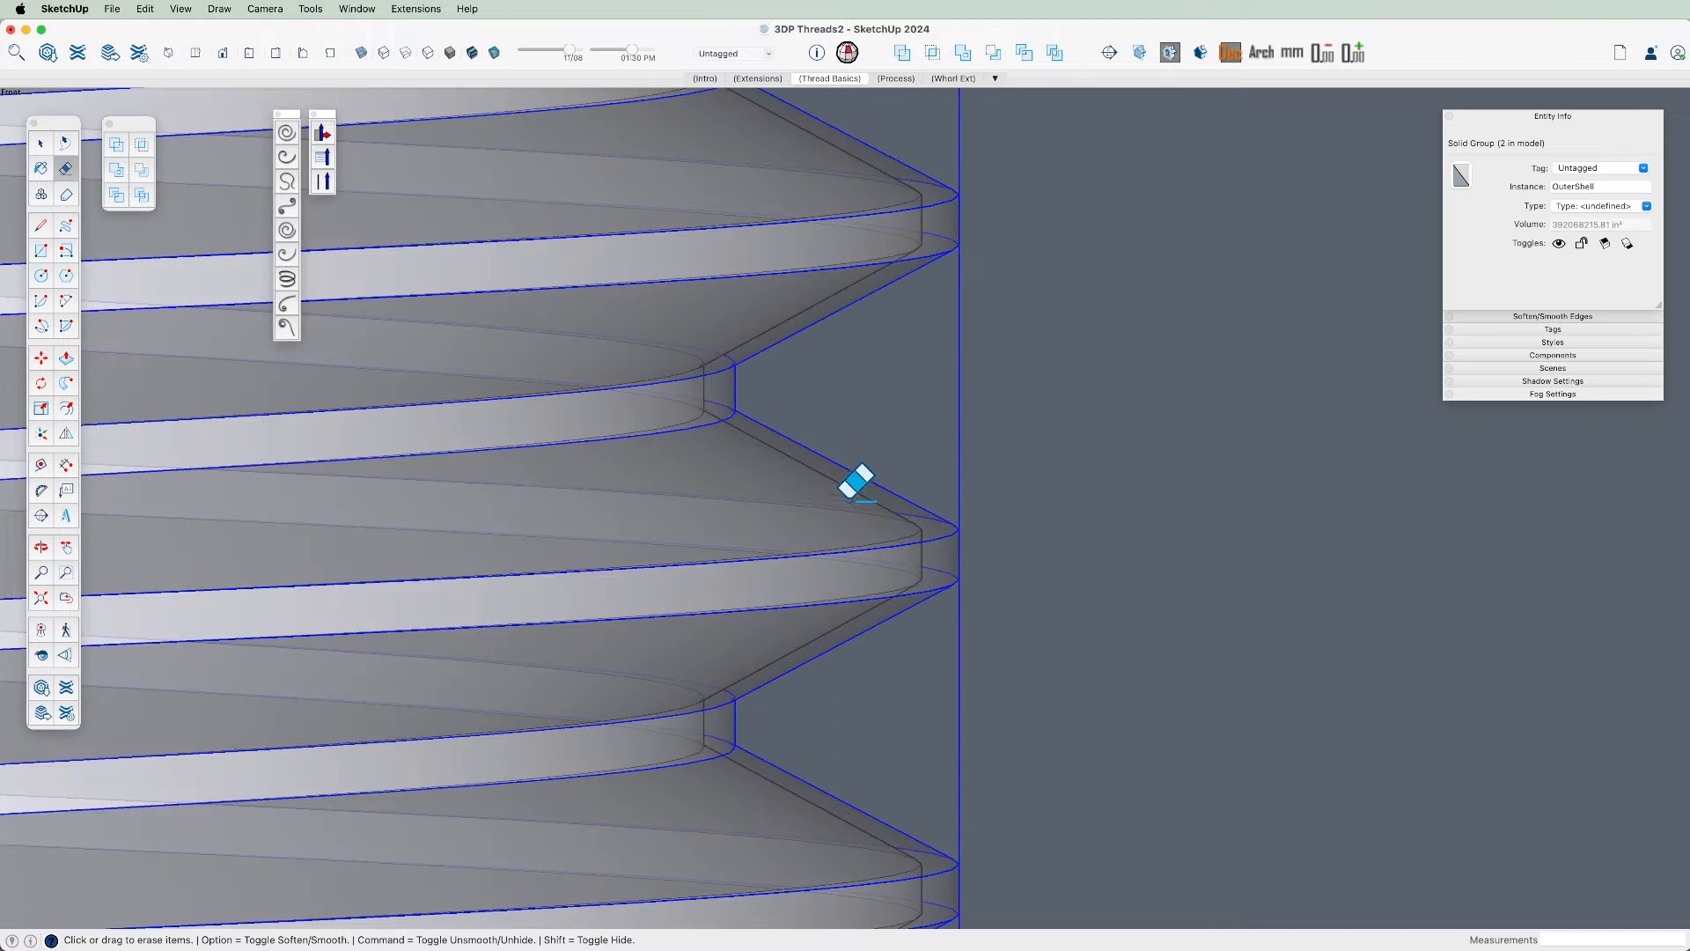
pyautogui.press('space')
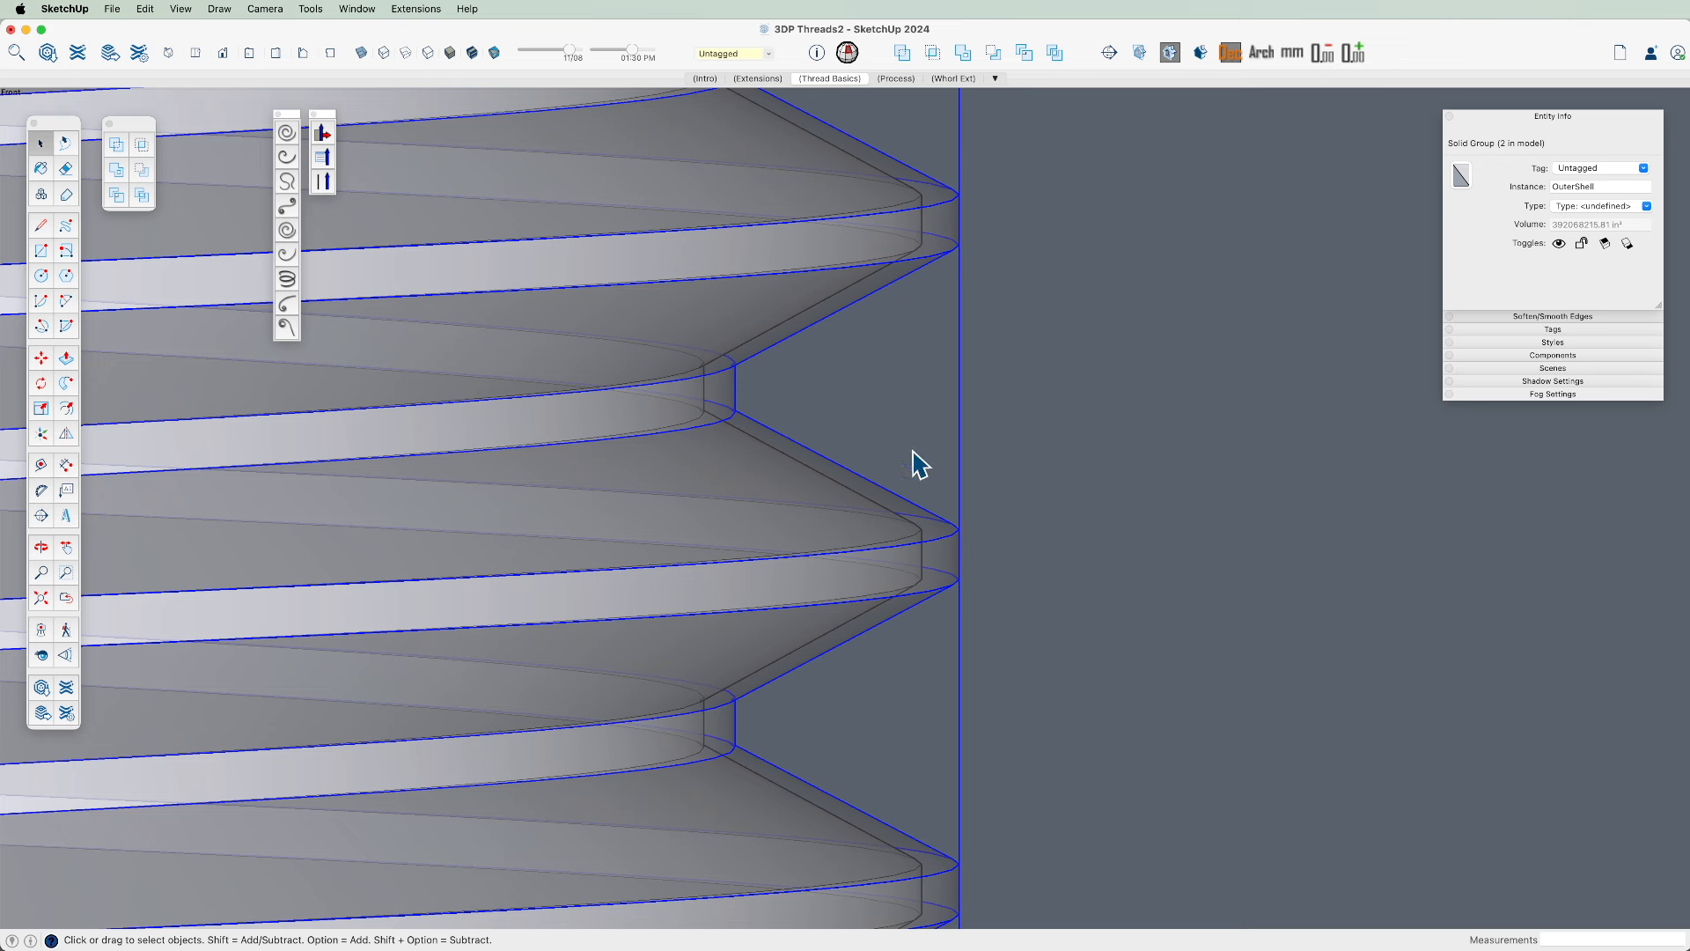
pyautogui.scroll(-2, 942, 441)
pyautogui.scroll(3, 931, 359)
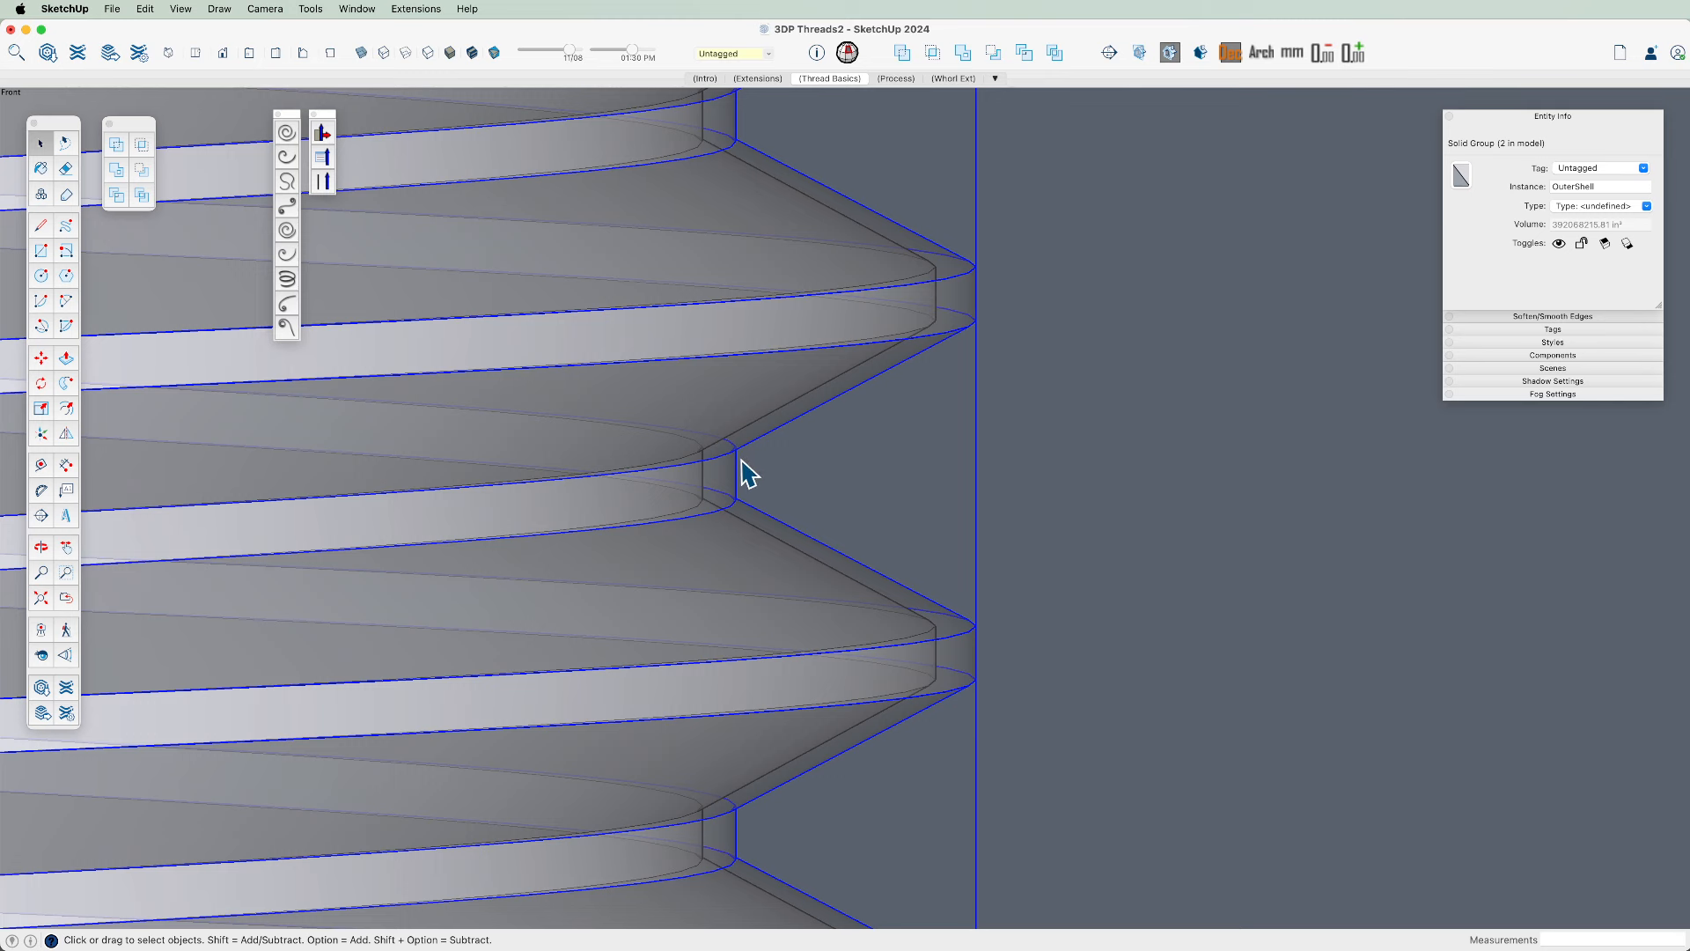
pyautogui.scroll(-5, 911, 322)
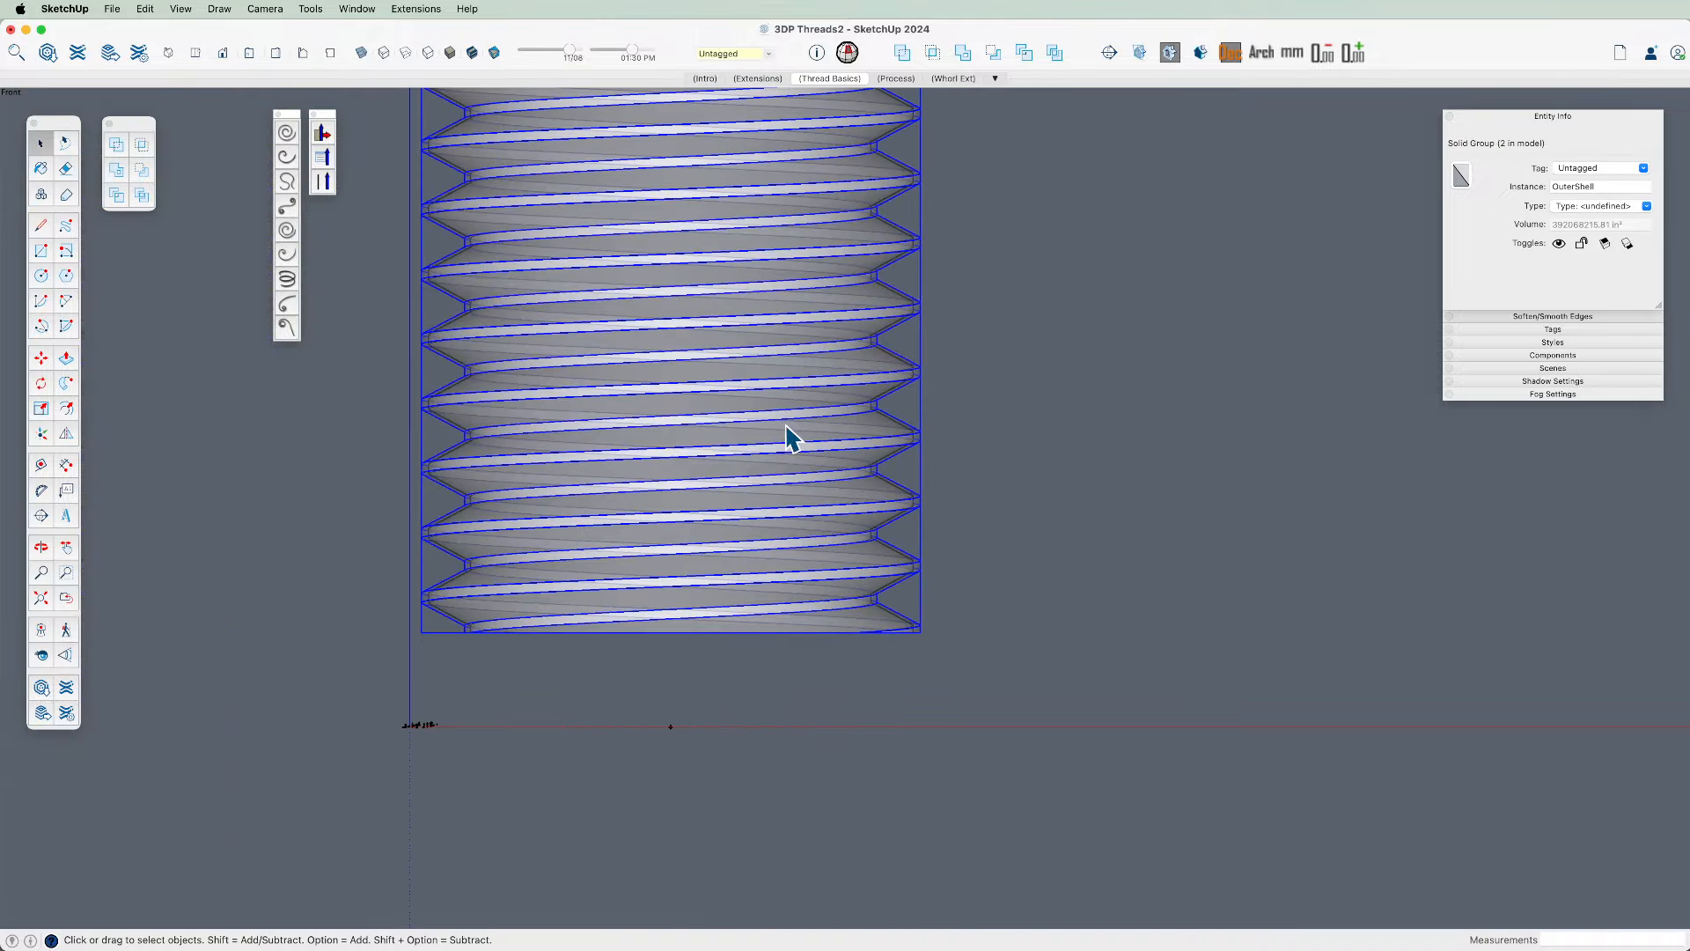
pyautogui.scroll(5, 907, 437)
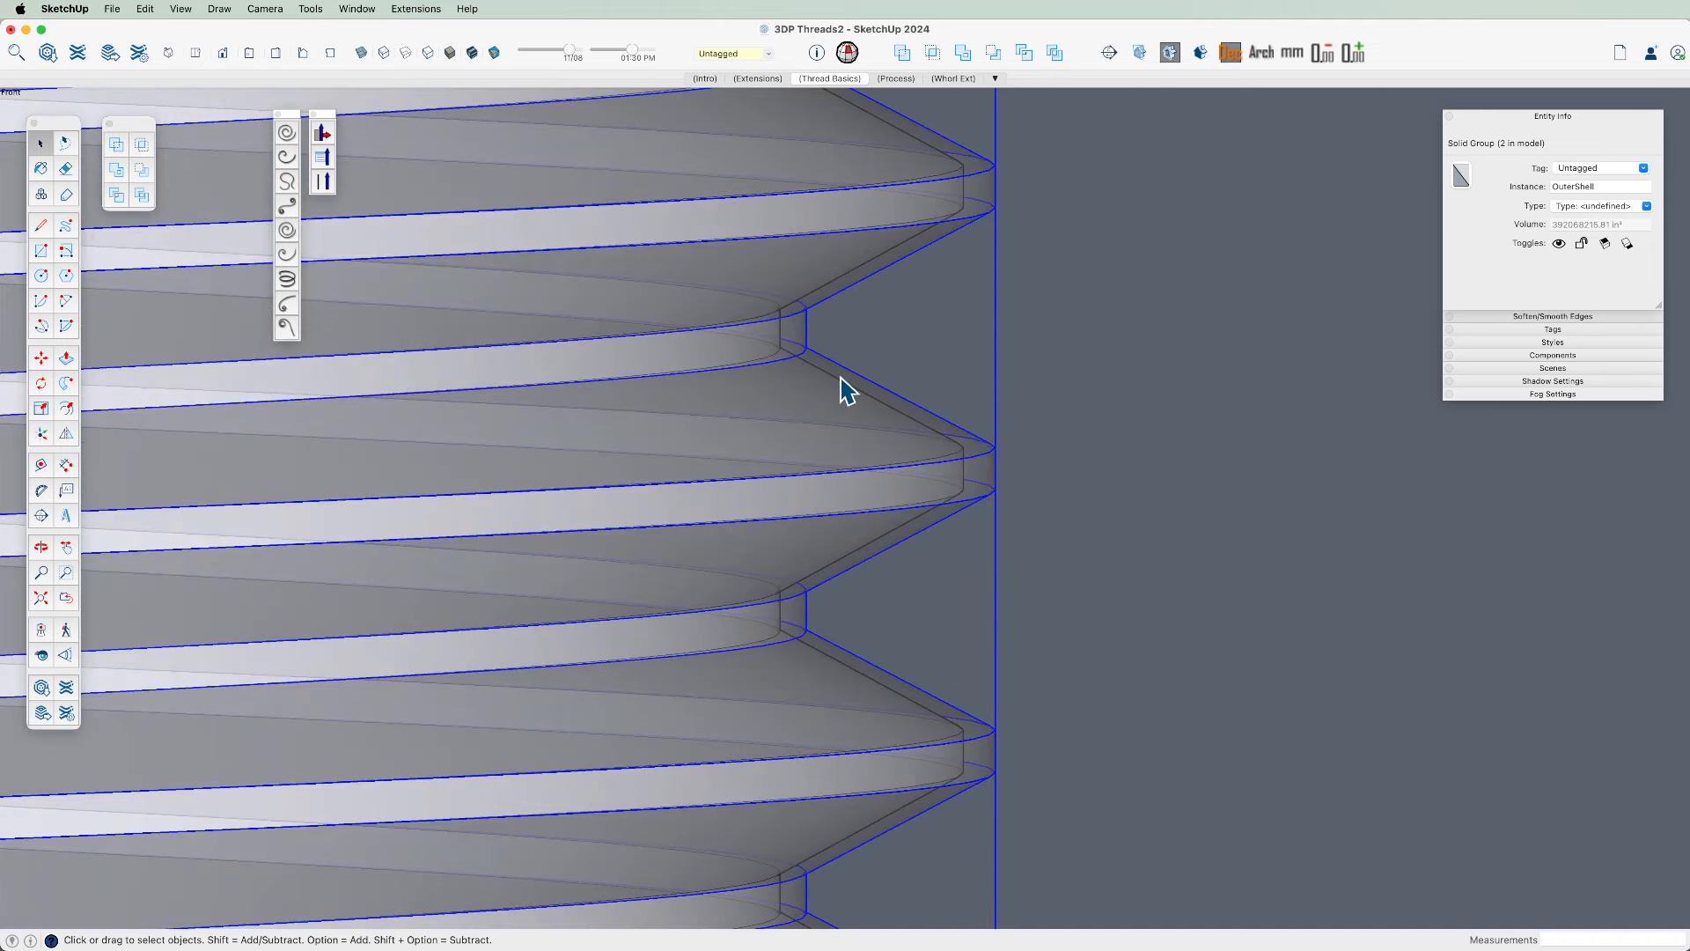
pyautogui.scroll(-3, 886, 405)
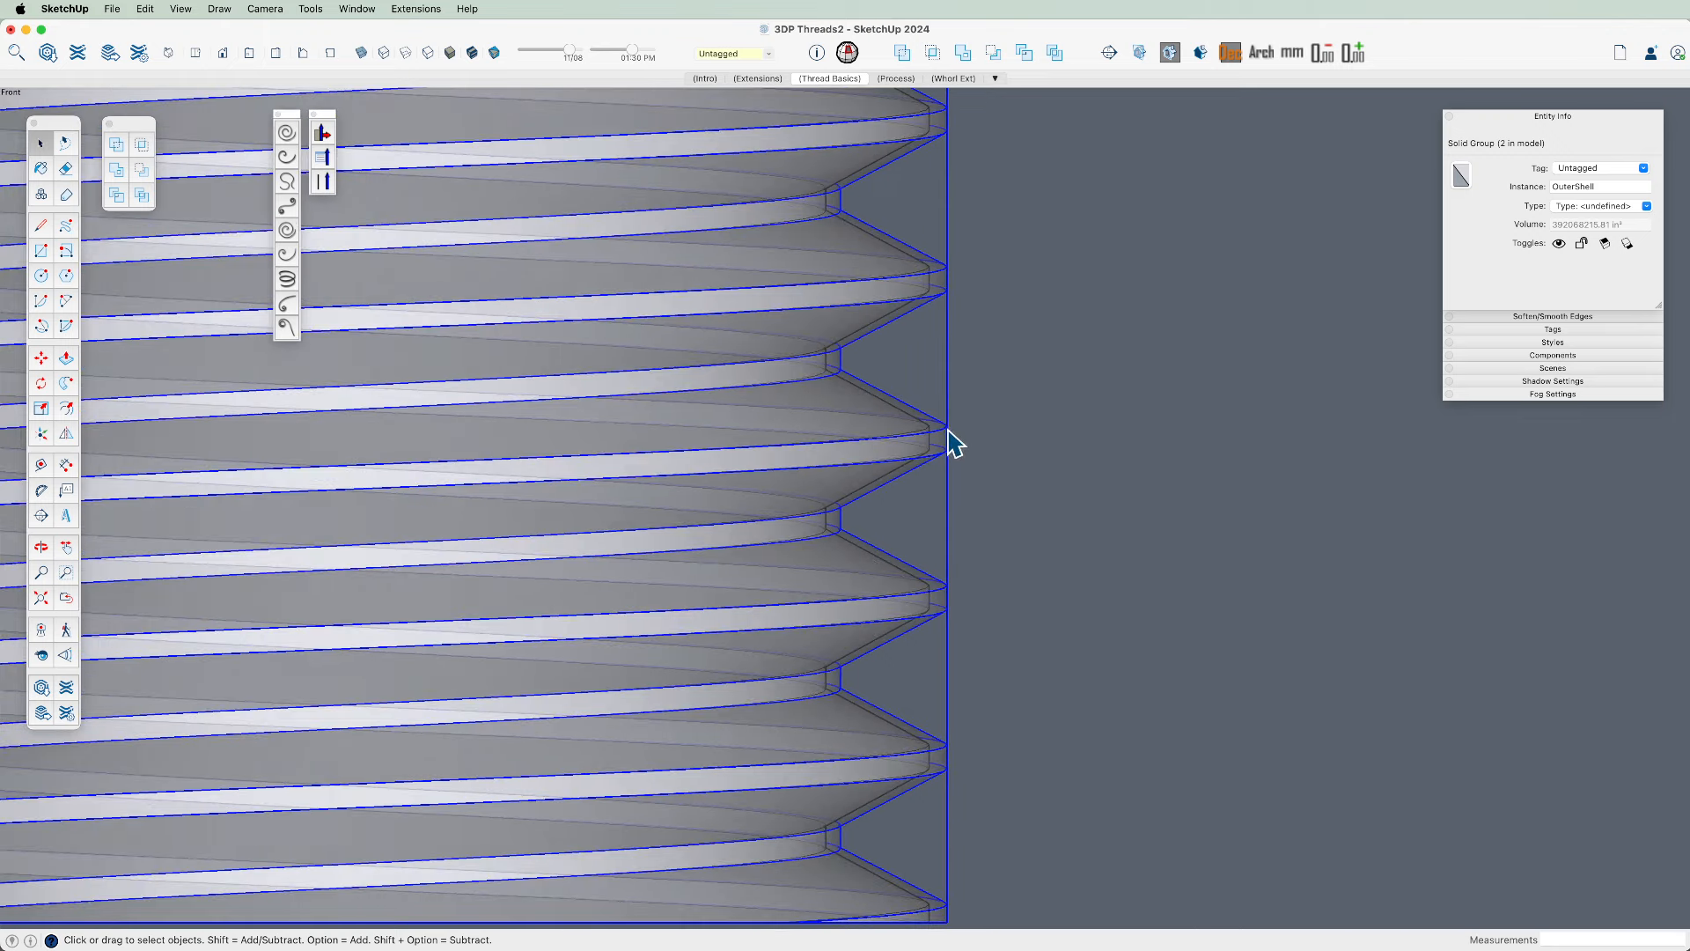
pyautogui.scroll(-3, 943, 436)
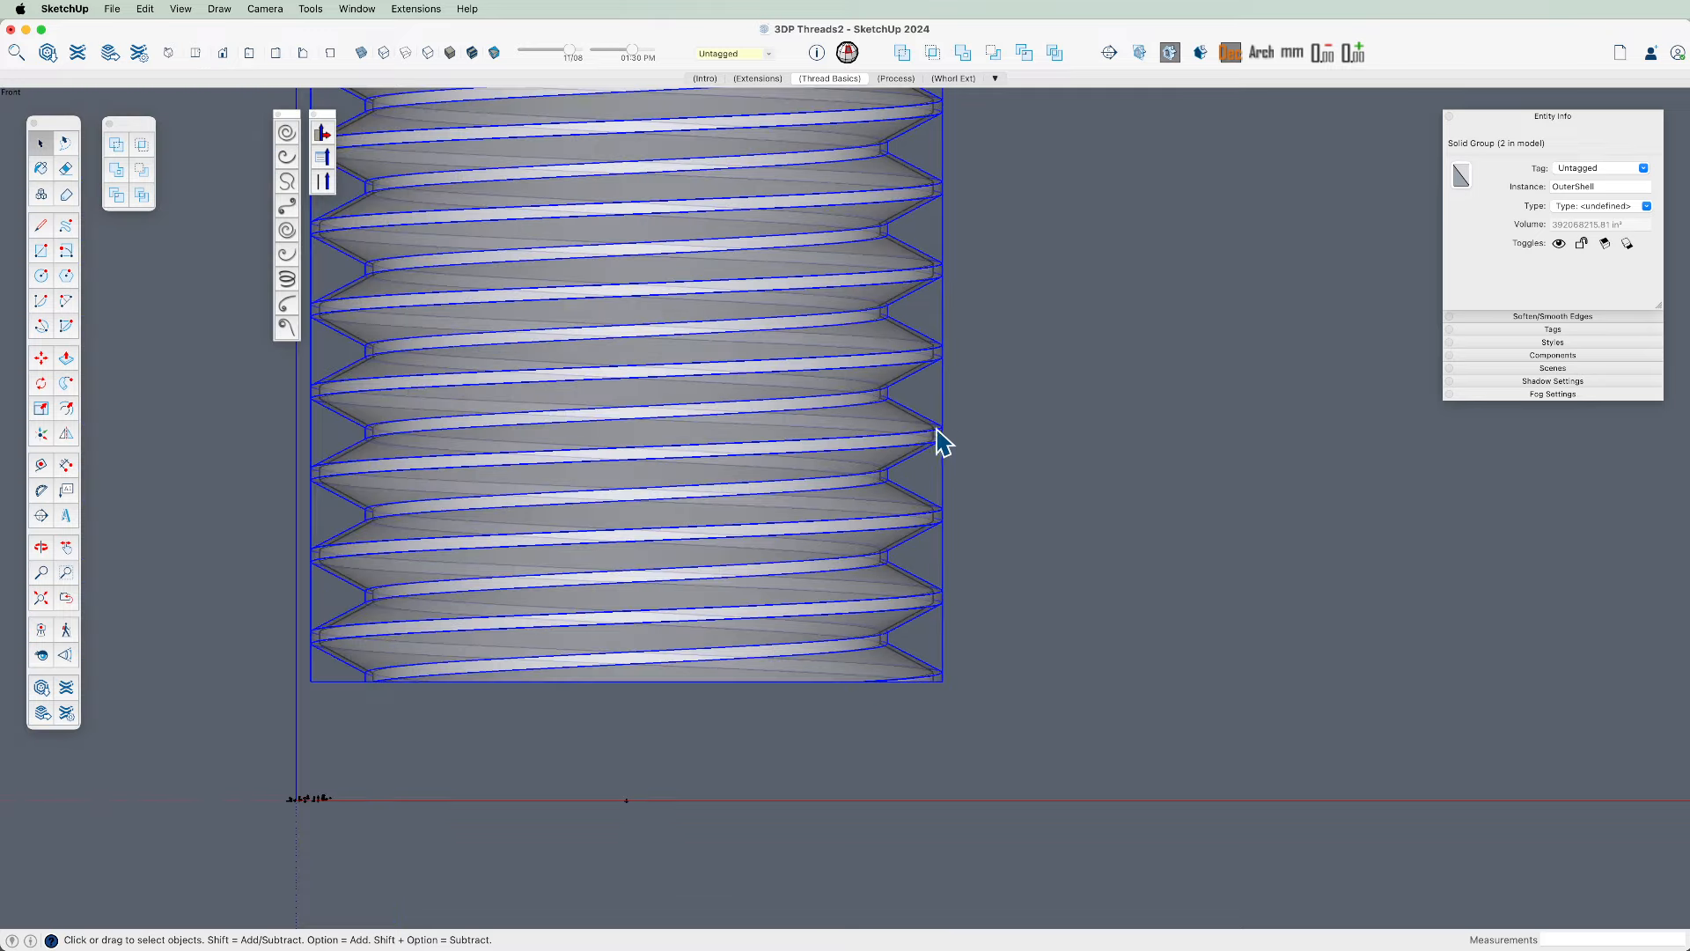
# Select both overlapping thread solids and scale them uniformly by .001 from the corner nearest the origin
pyautogui.keyDown('shift'); pyautogui.moveTo(773, 443); pyautogui.dragTo(927, 415, button='middle'); pyautogui.keyUp('shift')
pyautogui.moveTo(926, 416); pyautogui.dragTo(880, 727, button='middle')
pyautogui.moveTo(960, 565); pyautogui.dragTo(955, 563)
pyautogui.scroll(-4, 896, 691)
pyautogui.press('s')
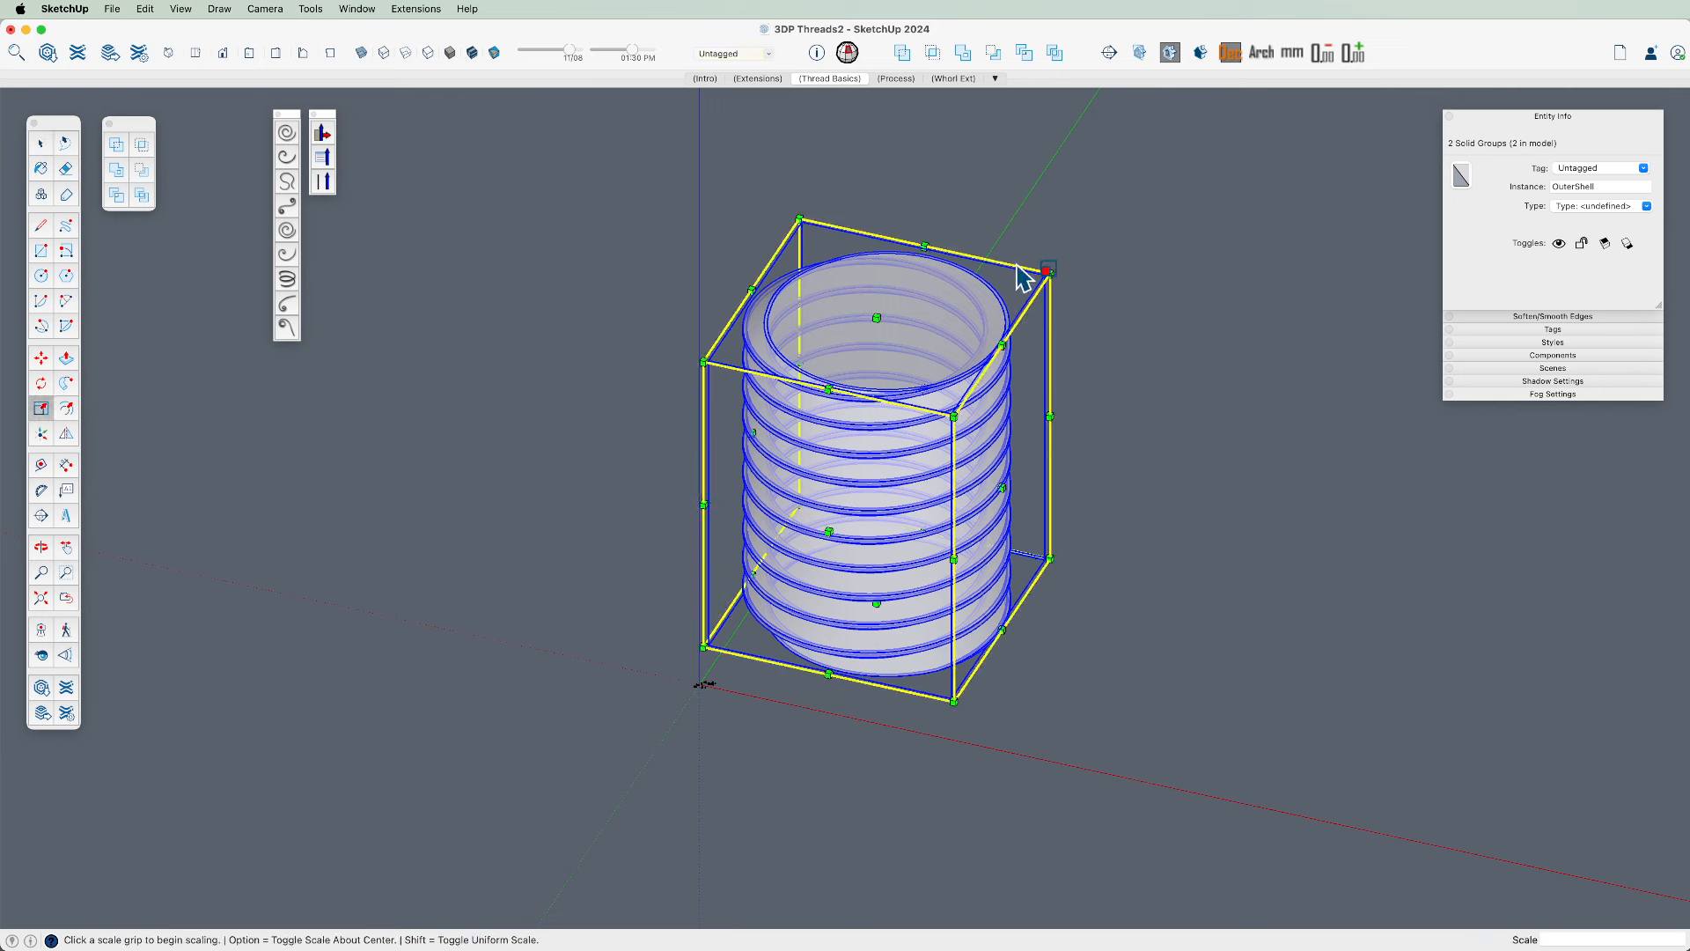
pyautogui.click(1051, 272)
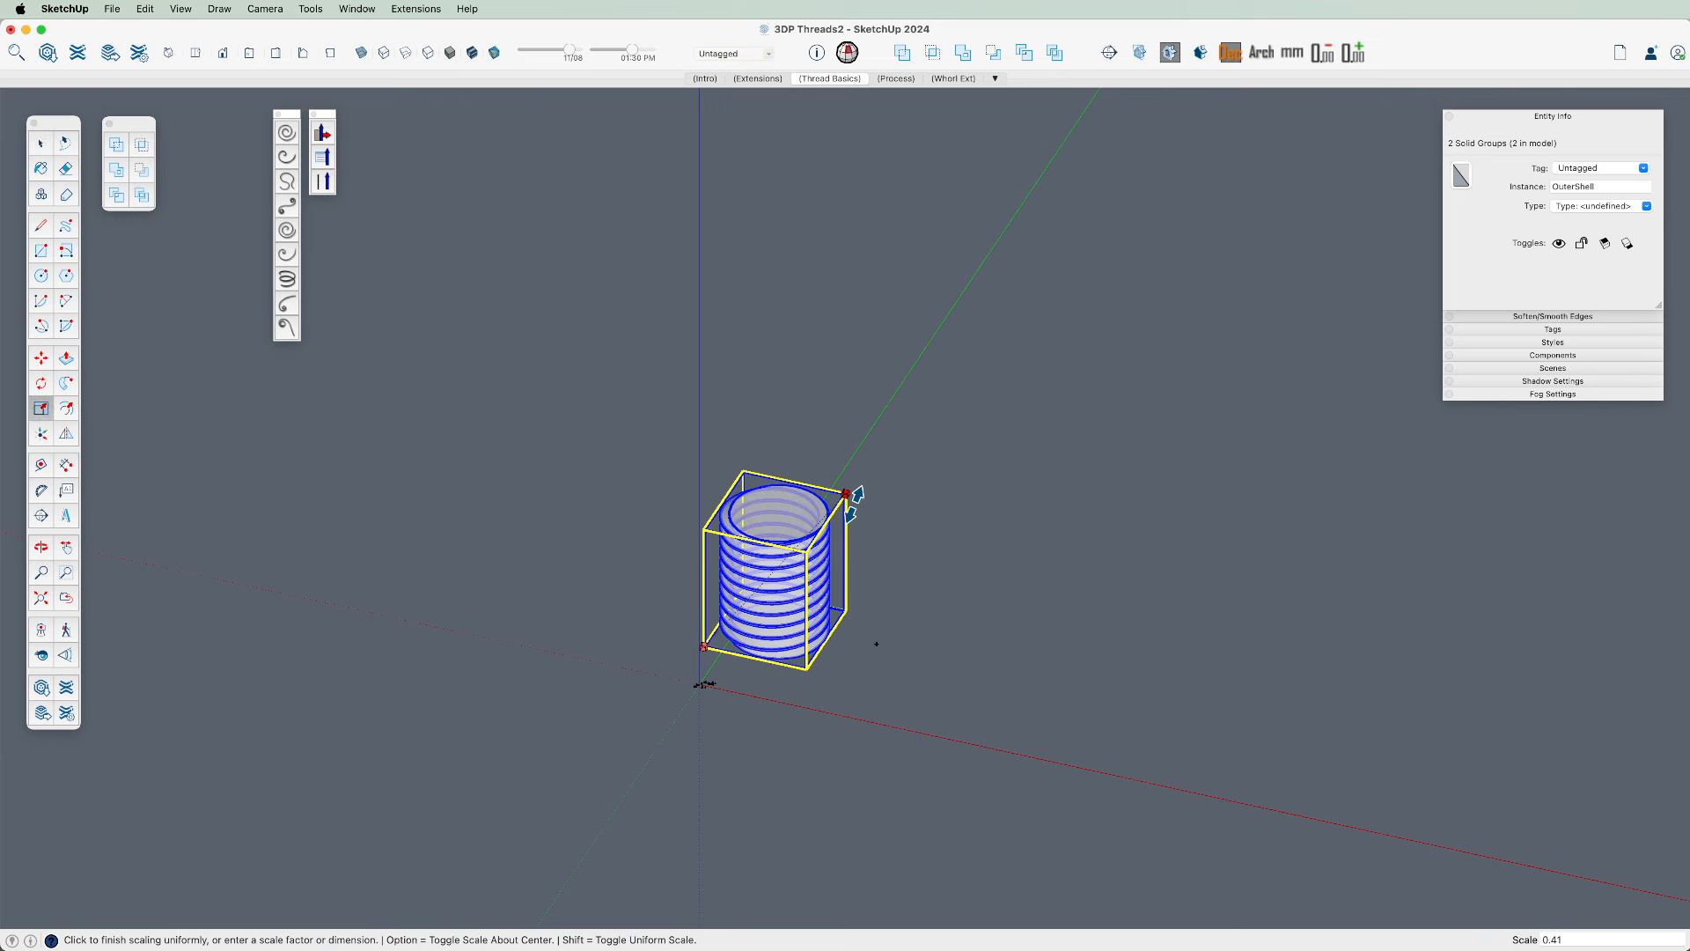
pyautogui.press('Return')
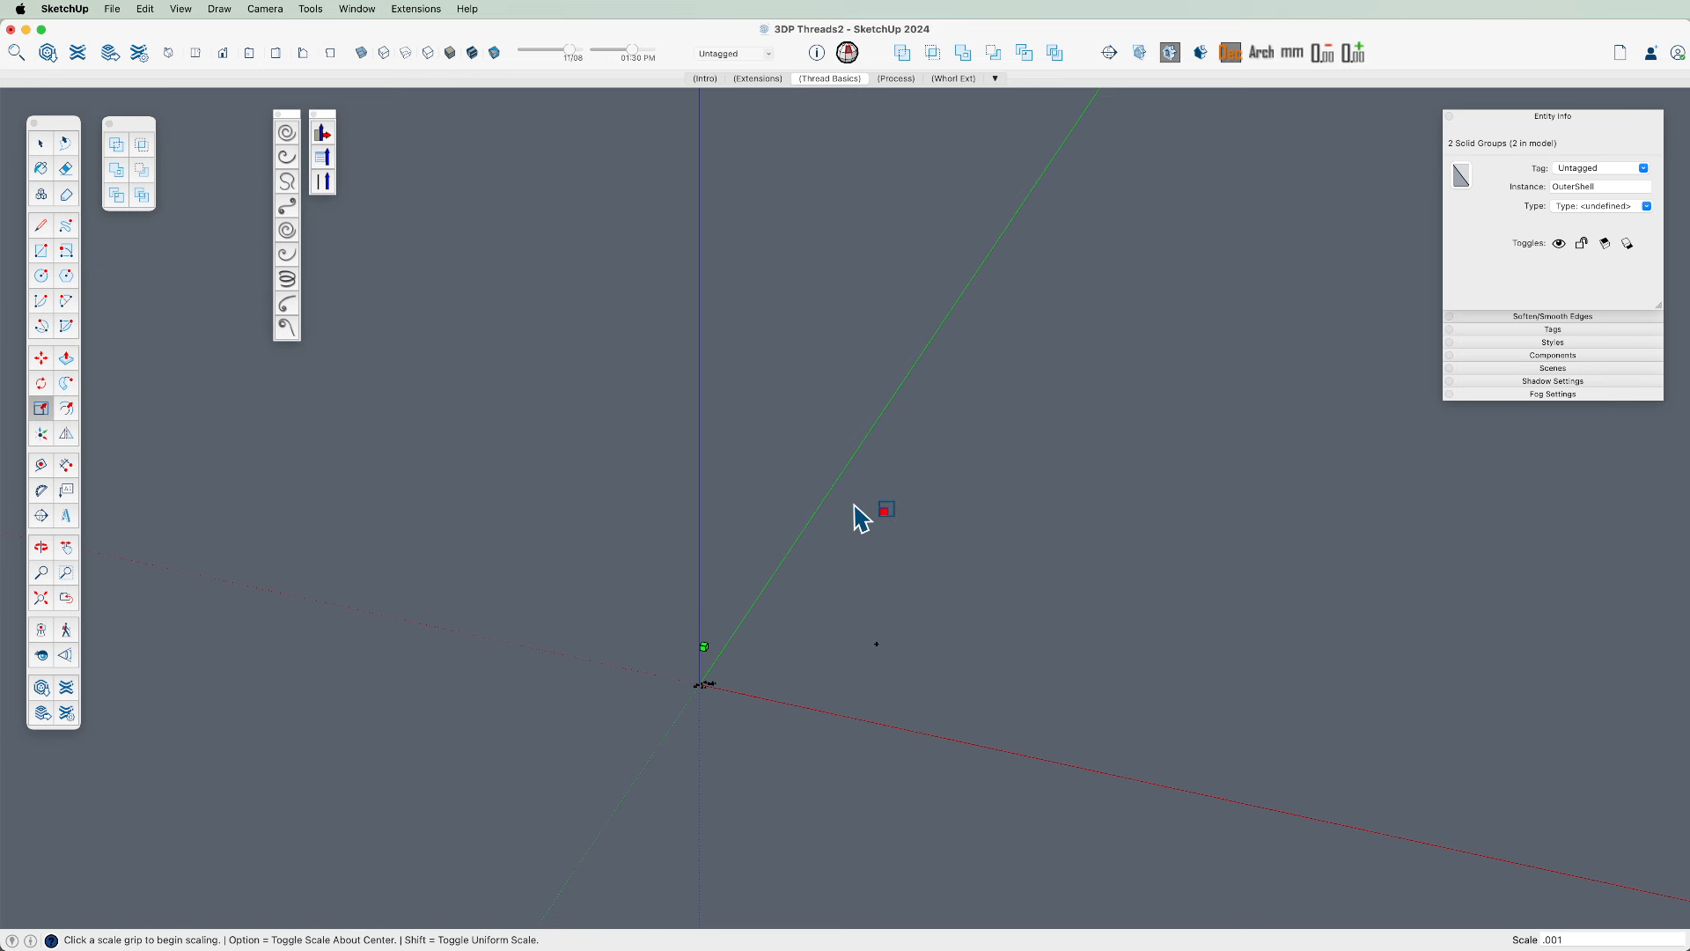
# Move the two overlapping scaled-down threads together to a spot near the origin, beside the long bolt and its round nut
pyautogui.scroll(3, 731, 683)
pyautogui.scroll(1, 732, 695)
pyautogui.press('m')
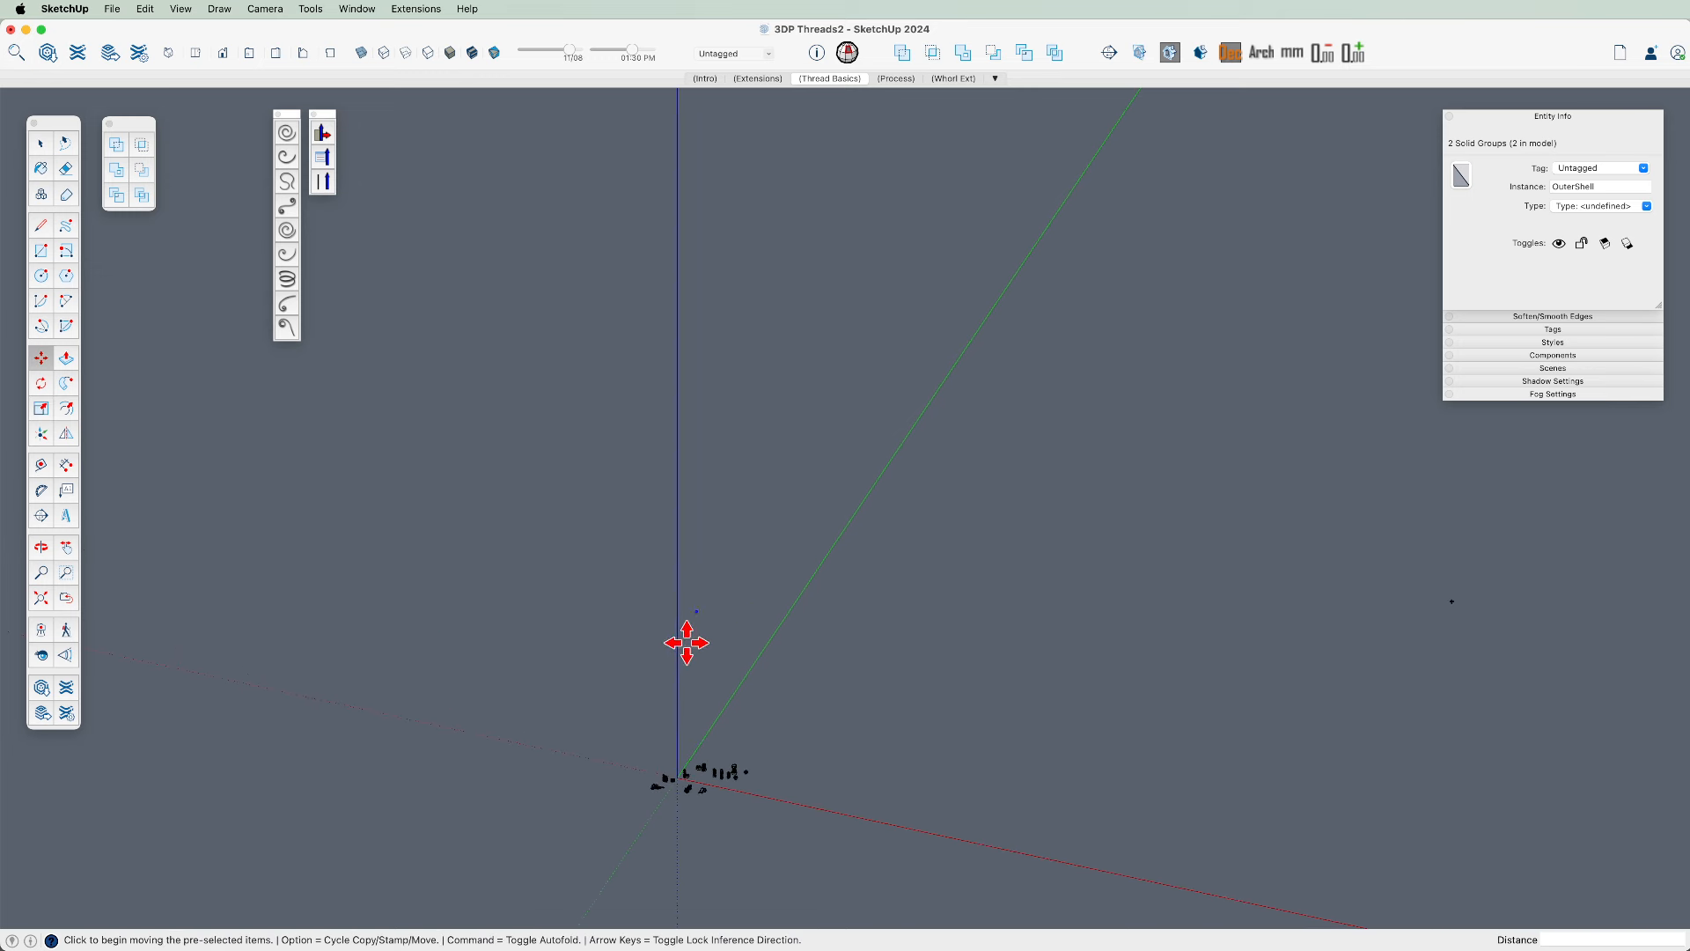
pyautogui.click(693, 610)
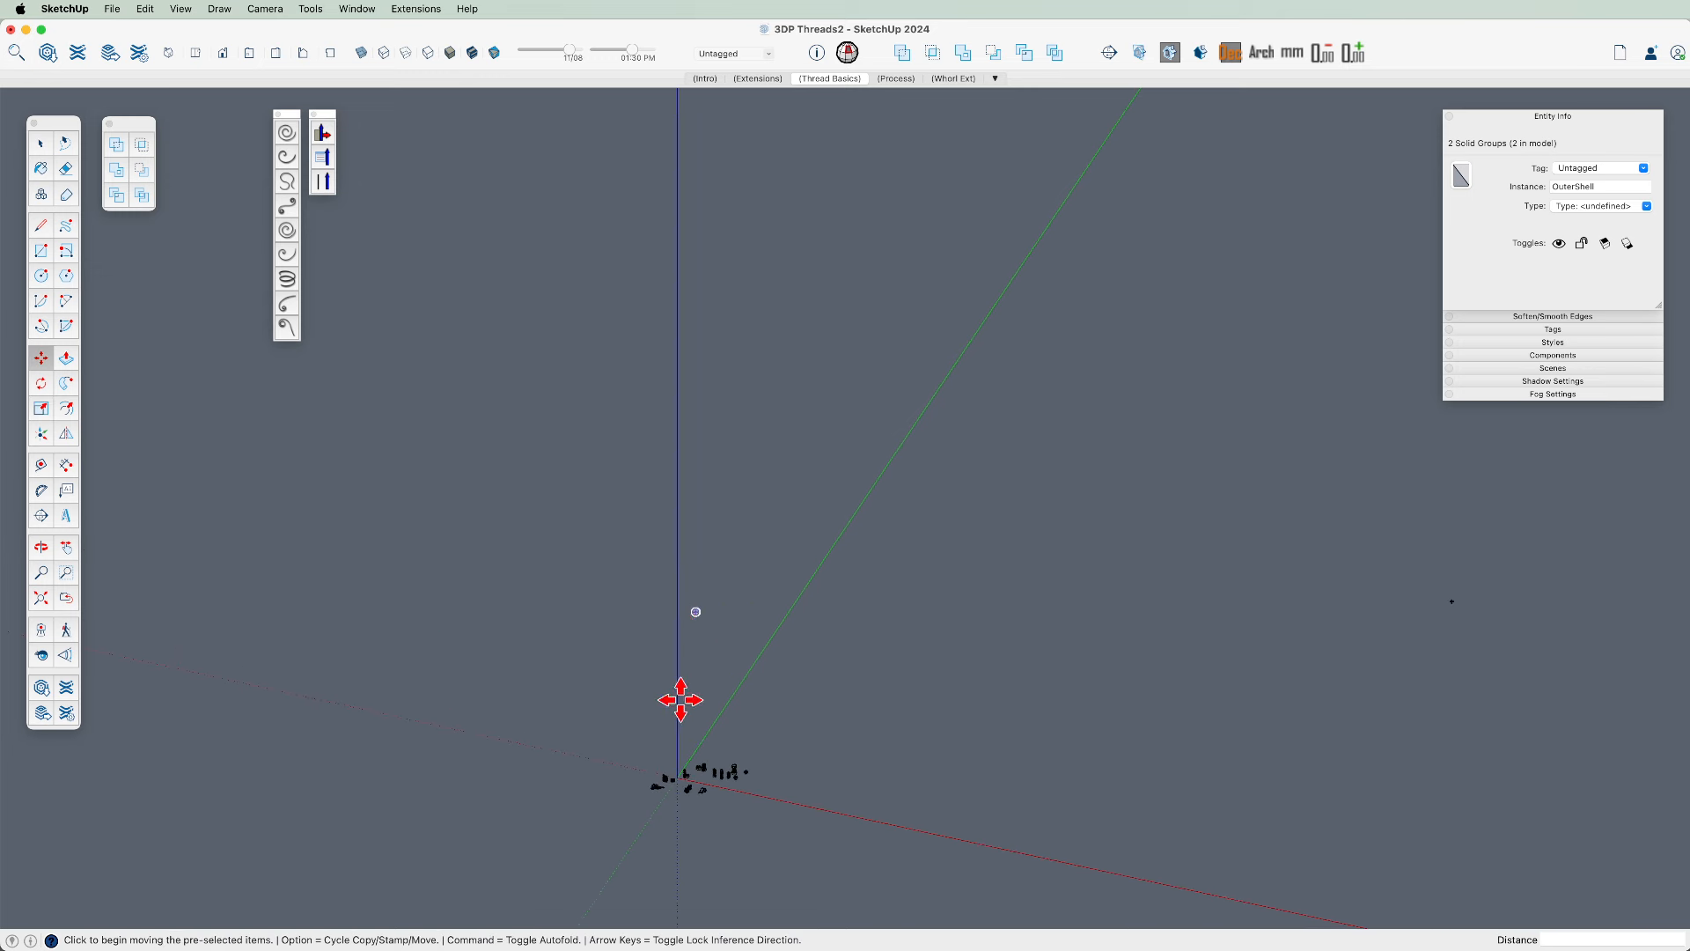
pyautogui.click(683, 774)
pyautogui.scroll(2, 684, 779)
pyautogui.scroll(5, 685, 781)
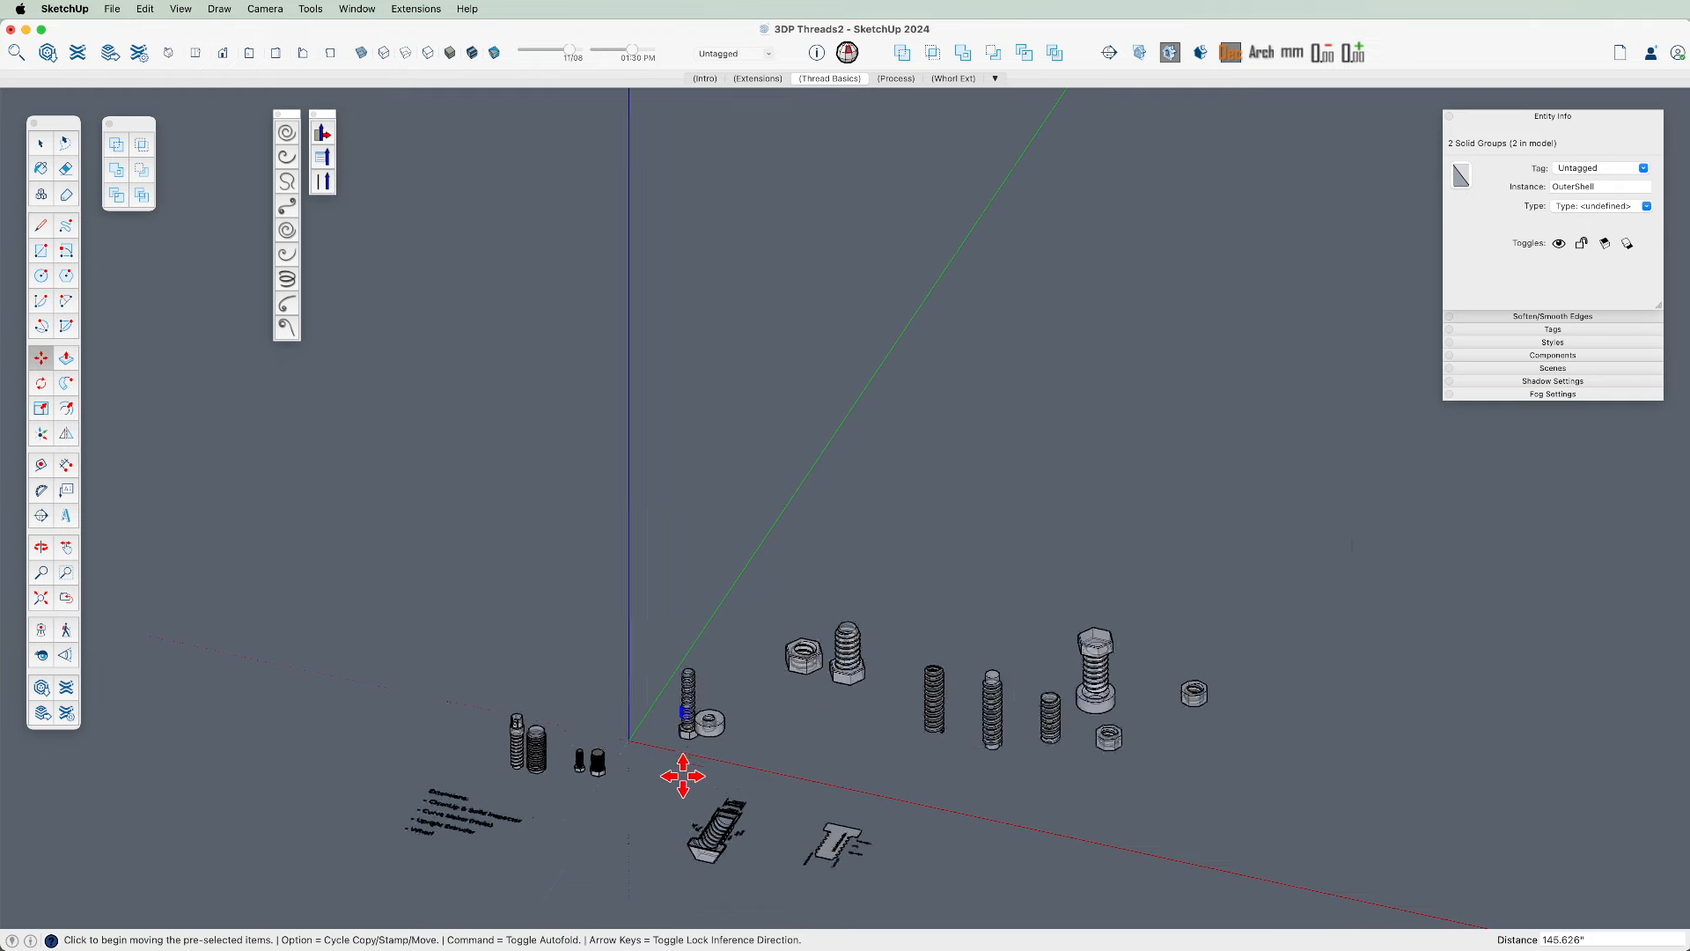
pyautogui.click(690, 724)
pyautogui.click(565, 794)
pyautogui.press('space')
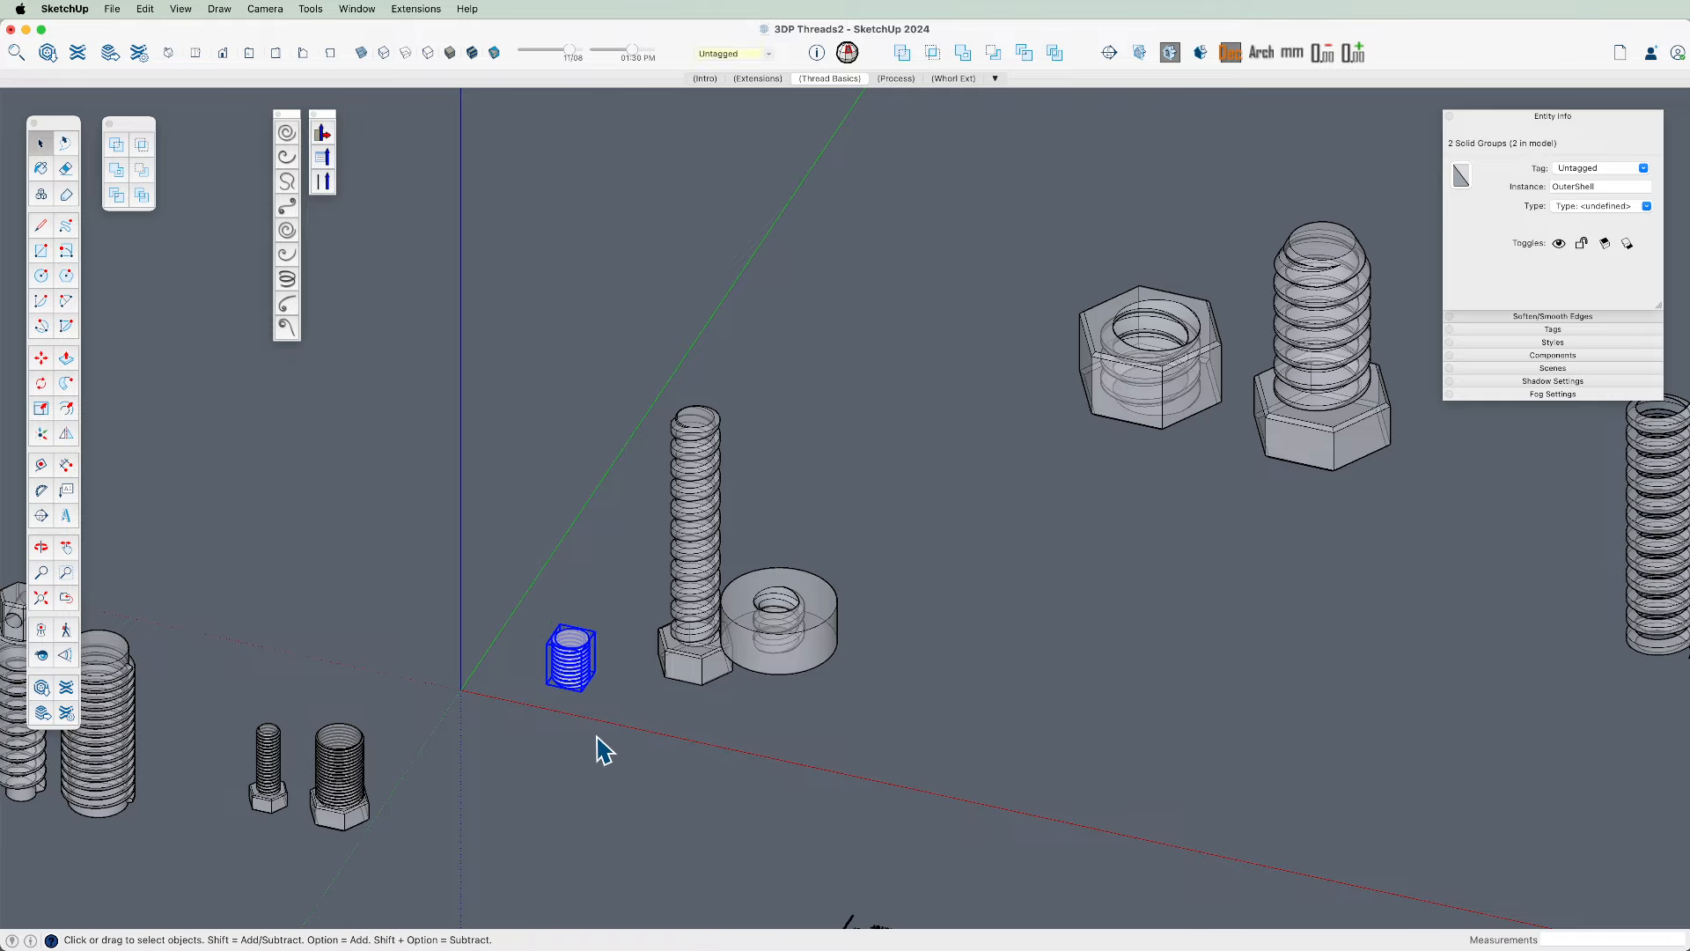
# Move only the enlarged outer thread about 0.87" along the red axis so it stands beside the original thread
pyautogui.click(596, 738)
pyautogui.scroll(6, 576, 666)
pyautogui.click(605, 684)
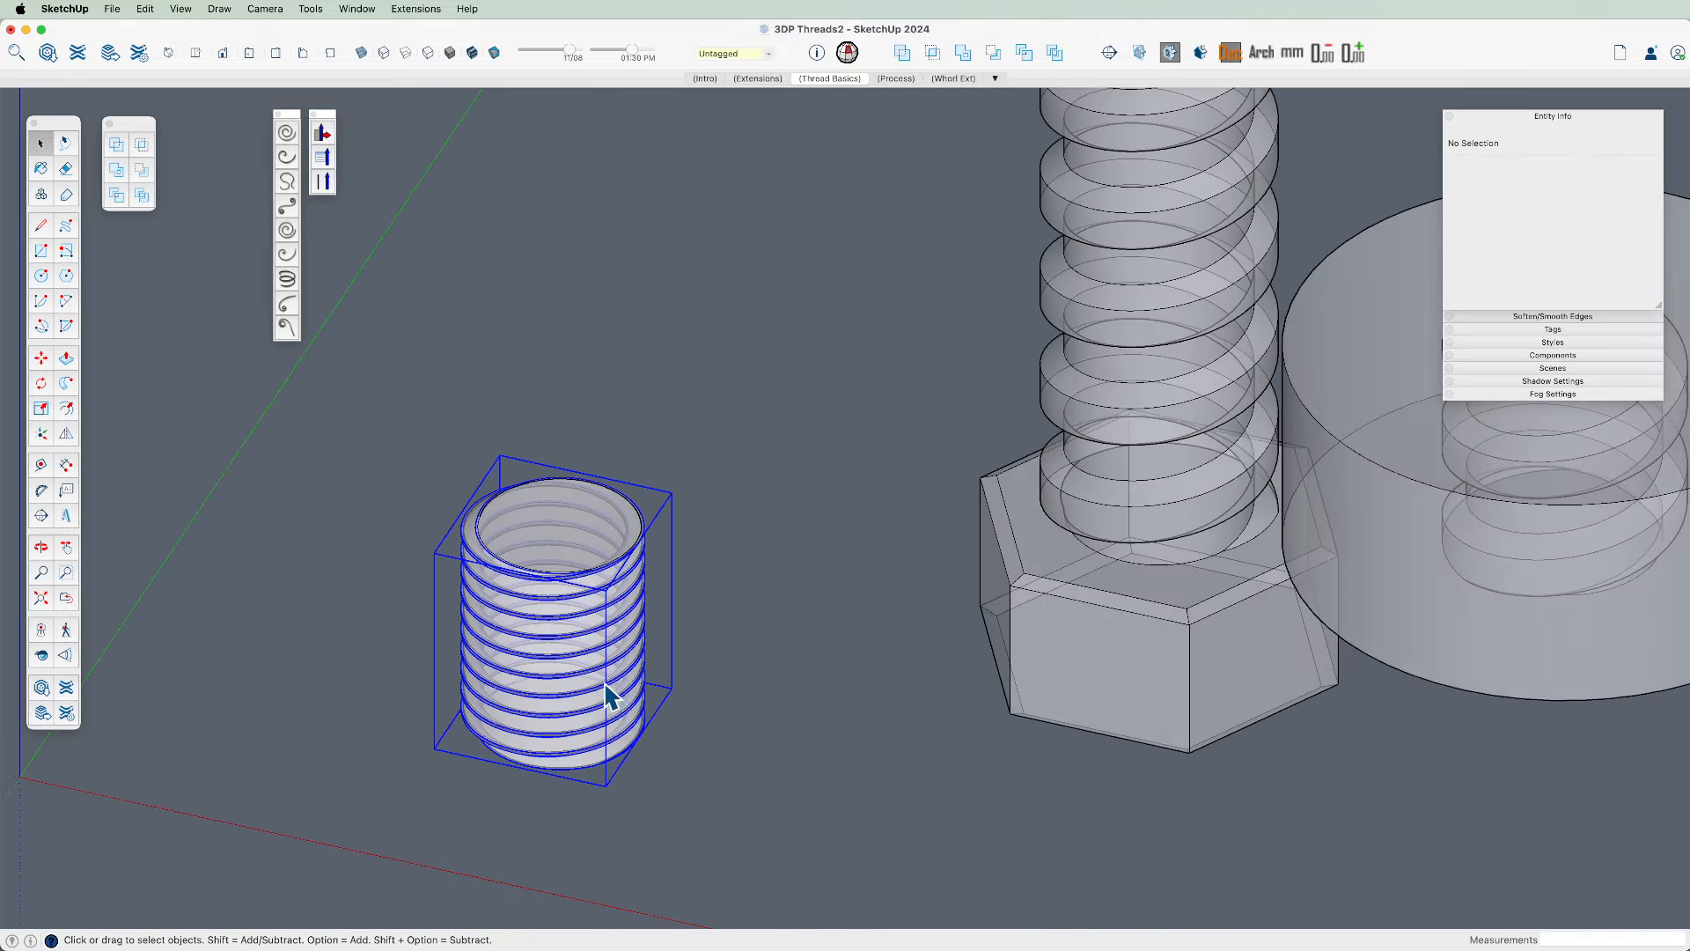
pyautogui.press('m')
pyautogui.keyDown('alt'); pyautogui.click(683, 758); pyautogui.keyUp('alt')
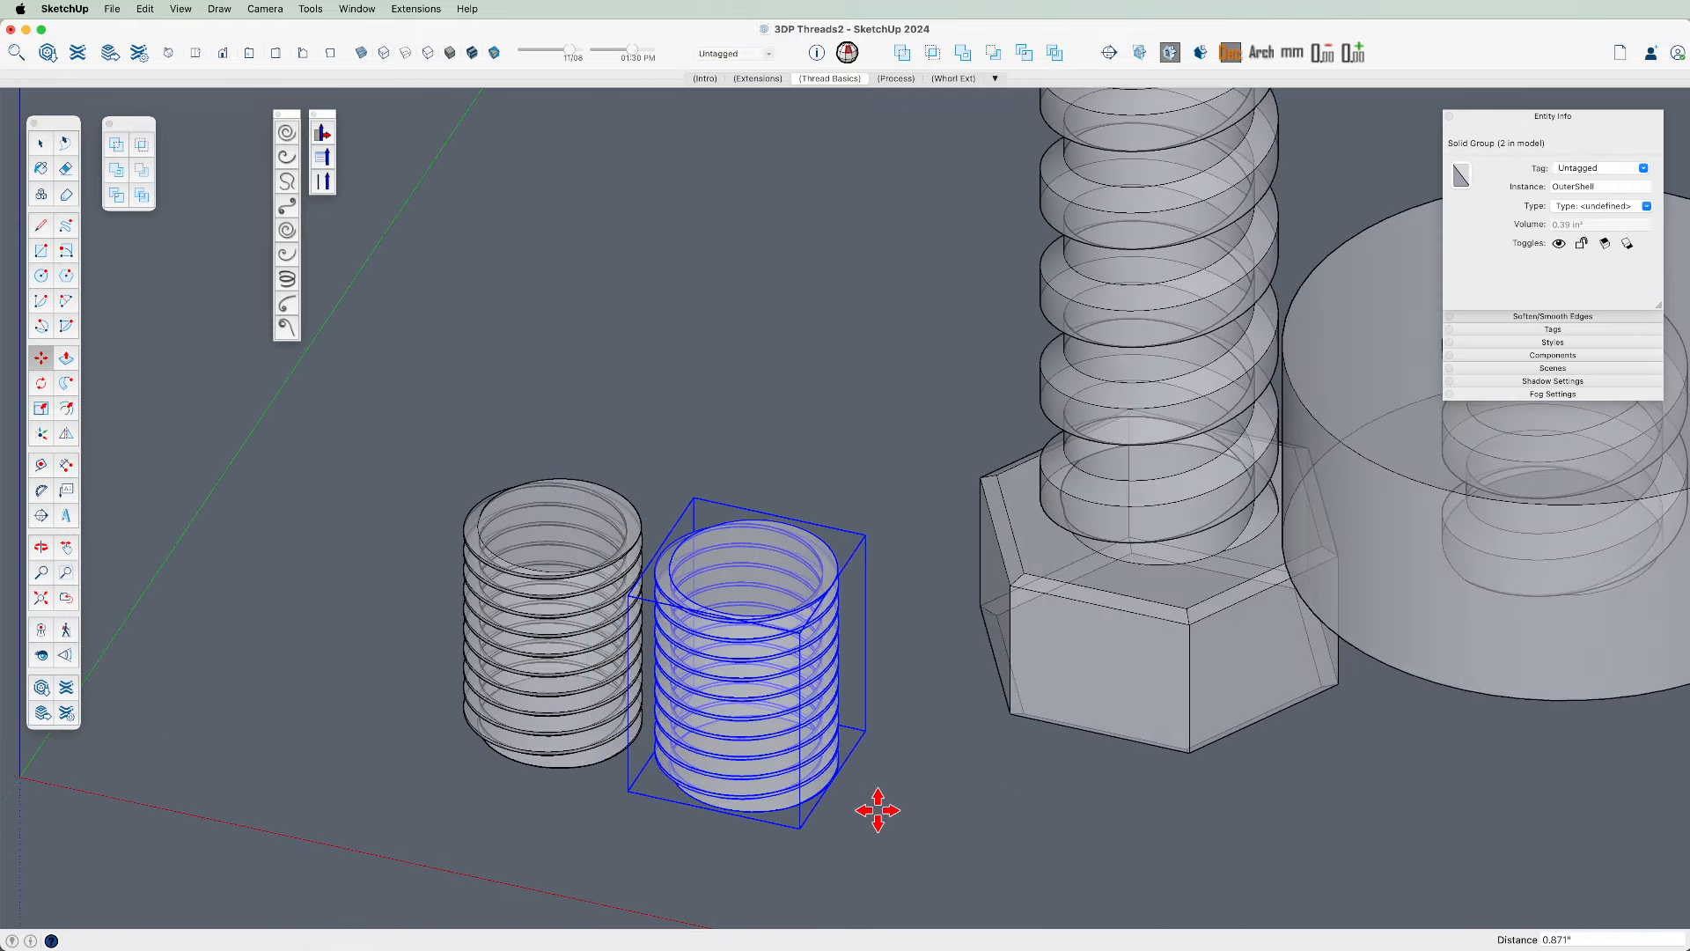
pyautogui.click(875, 803)
pyautogui.press('space')
# Examine the two real-size threads side by side and compare them with the surrounding bolts, nuts and threaded rods
pyautogui.scroll(4, 588, 599)
pyautogui.moveTo(589, 606); pyautogui.dragTo(552, 317, button='middle')
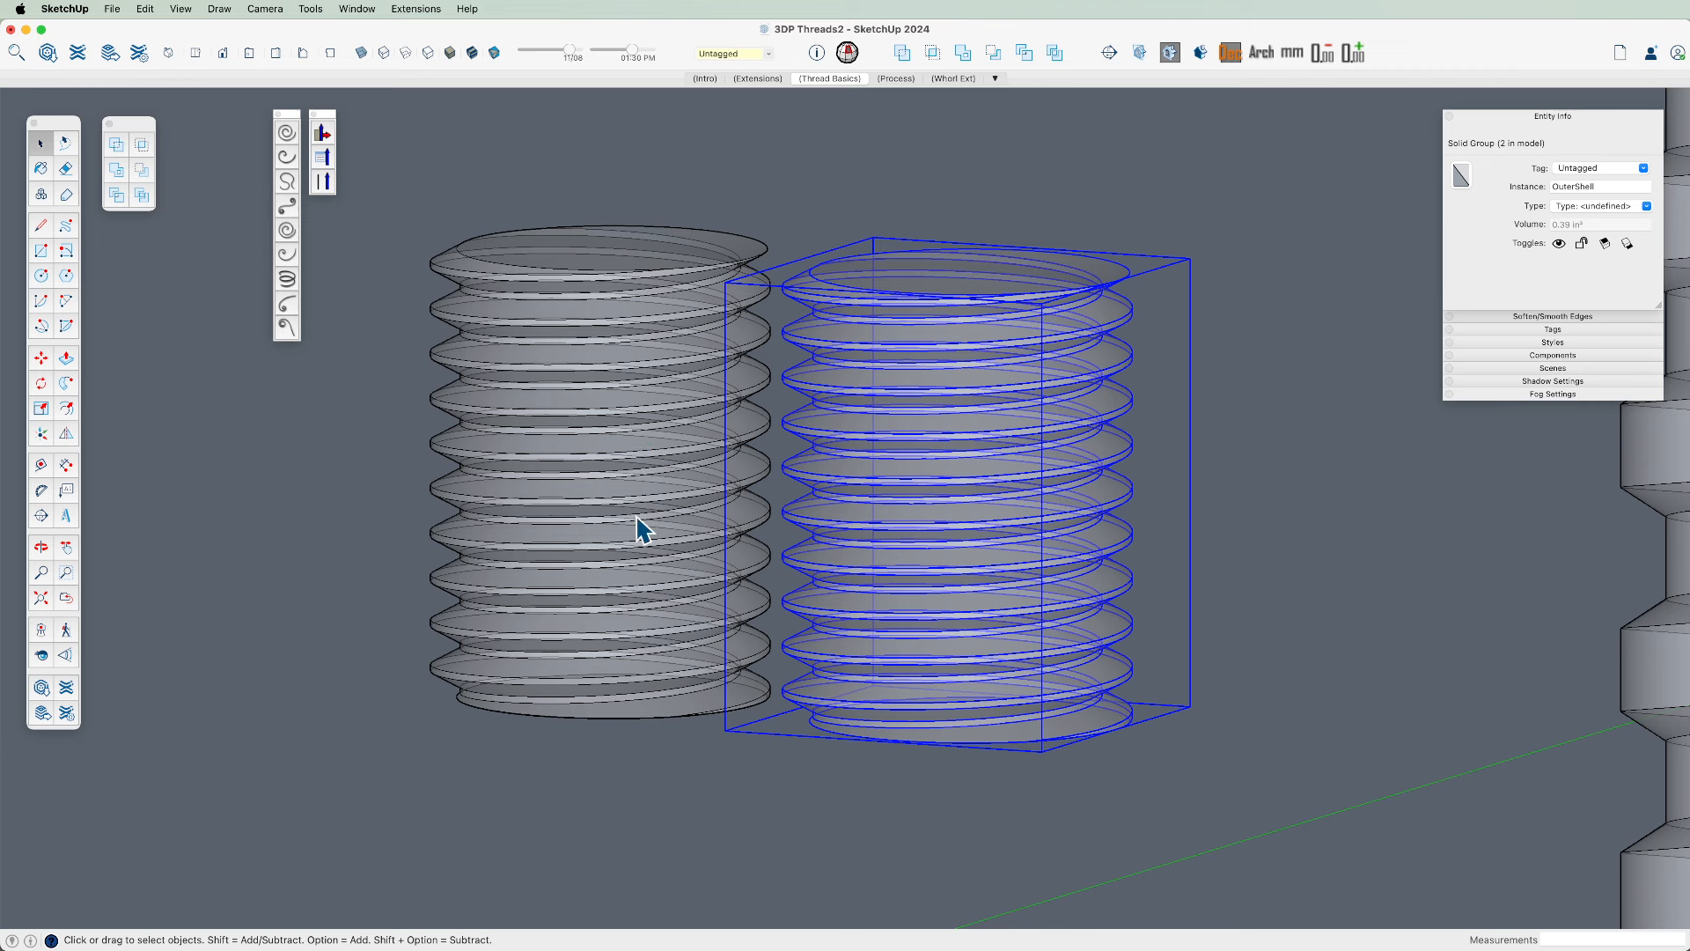
pyautogui.scroll(-5, 655, 538)
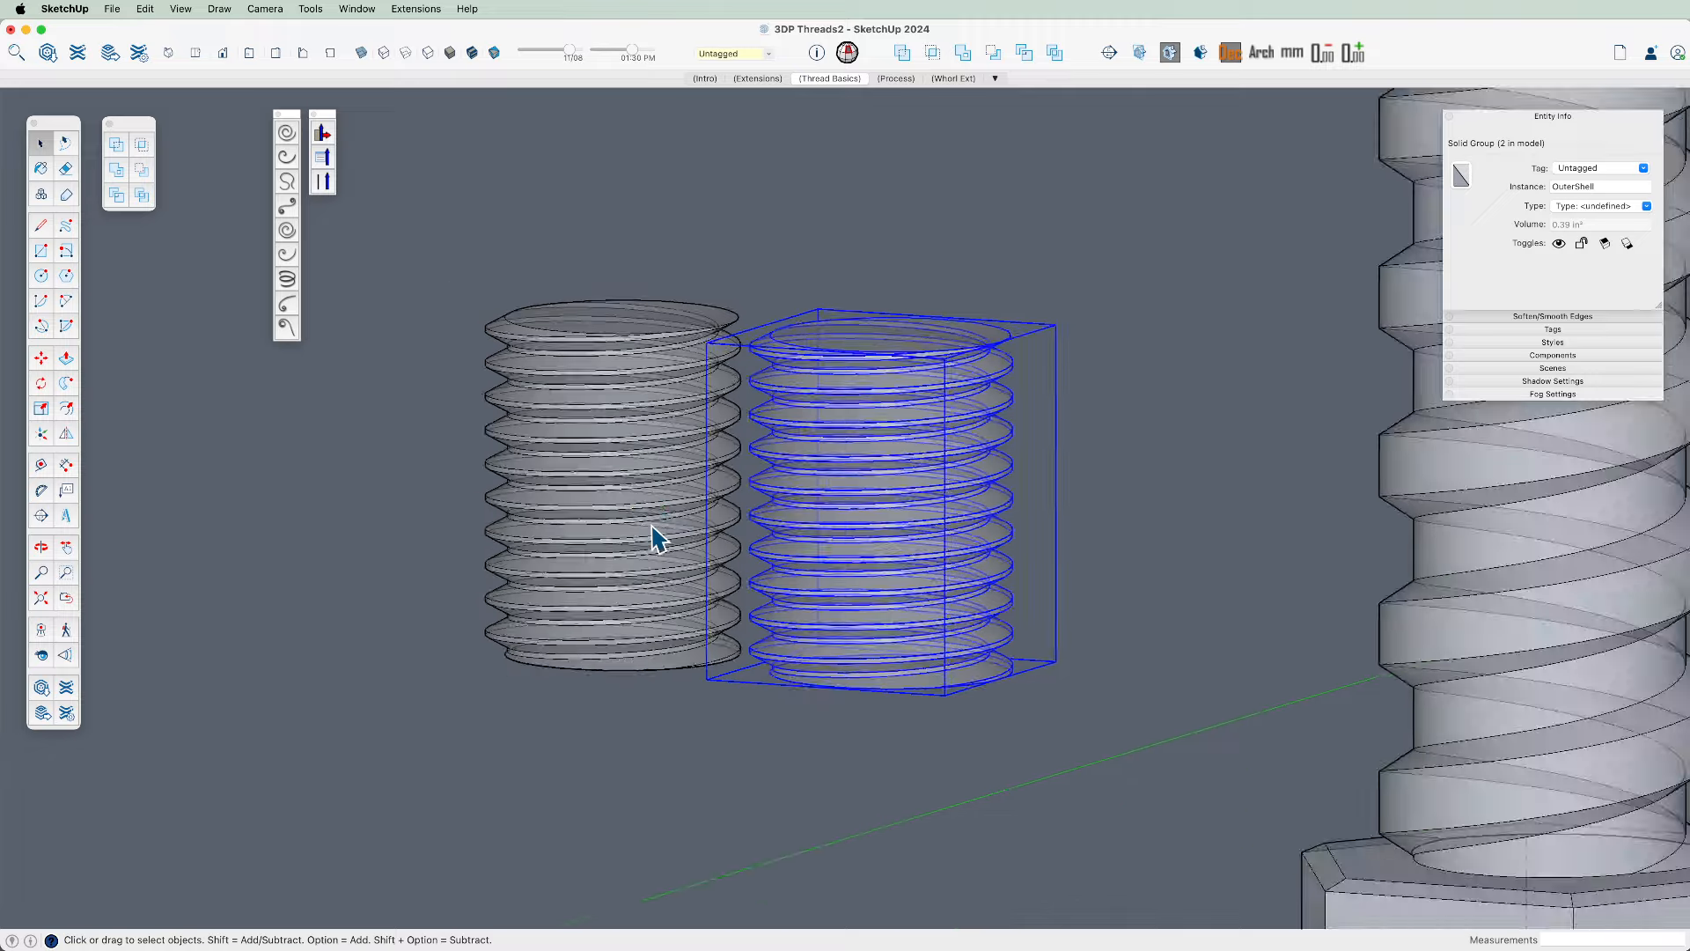
pyautogui.moveTo(652, 540); pyautogui.dragTo(658, 617, button='middle')
pyautogui.scroll(-6, 652, 606)
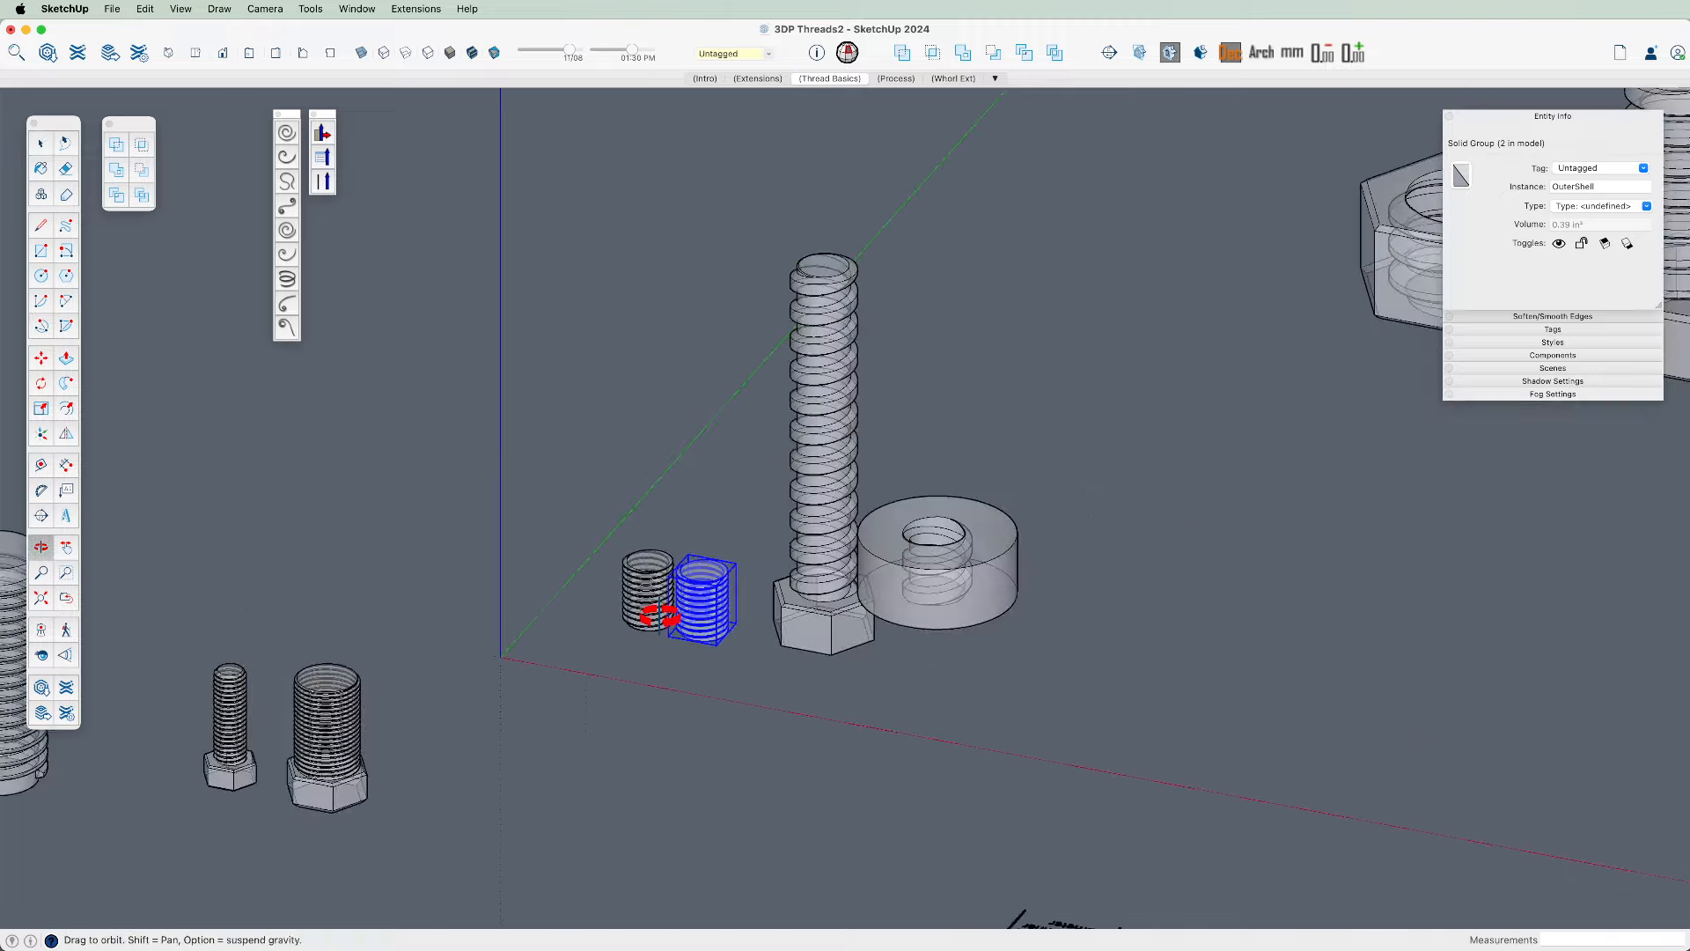
pyautogui.keyDown('shift'); pyautogui.moveTo(811, 629); pyautogui.dragTo(563, 548, button='middle'); pyautogui.keyUp('shift')
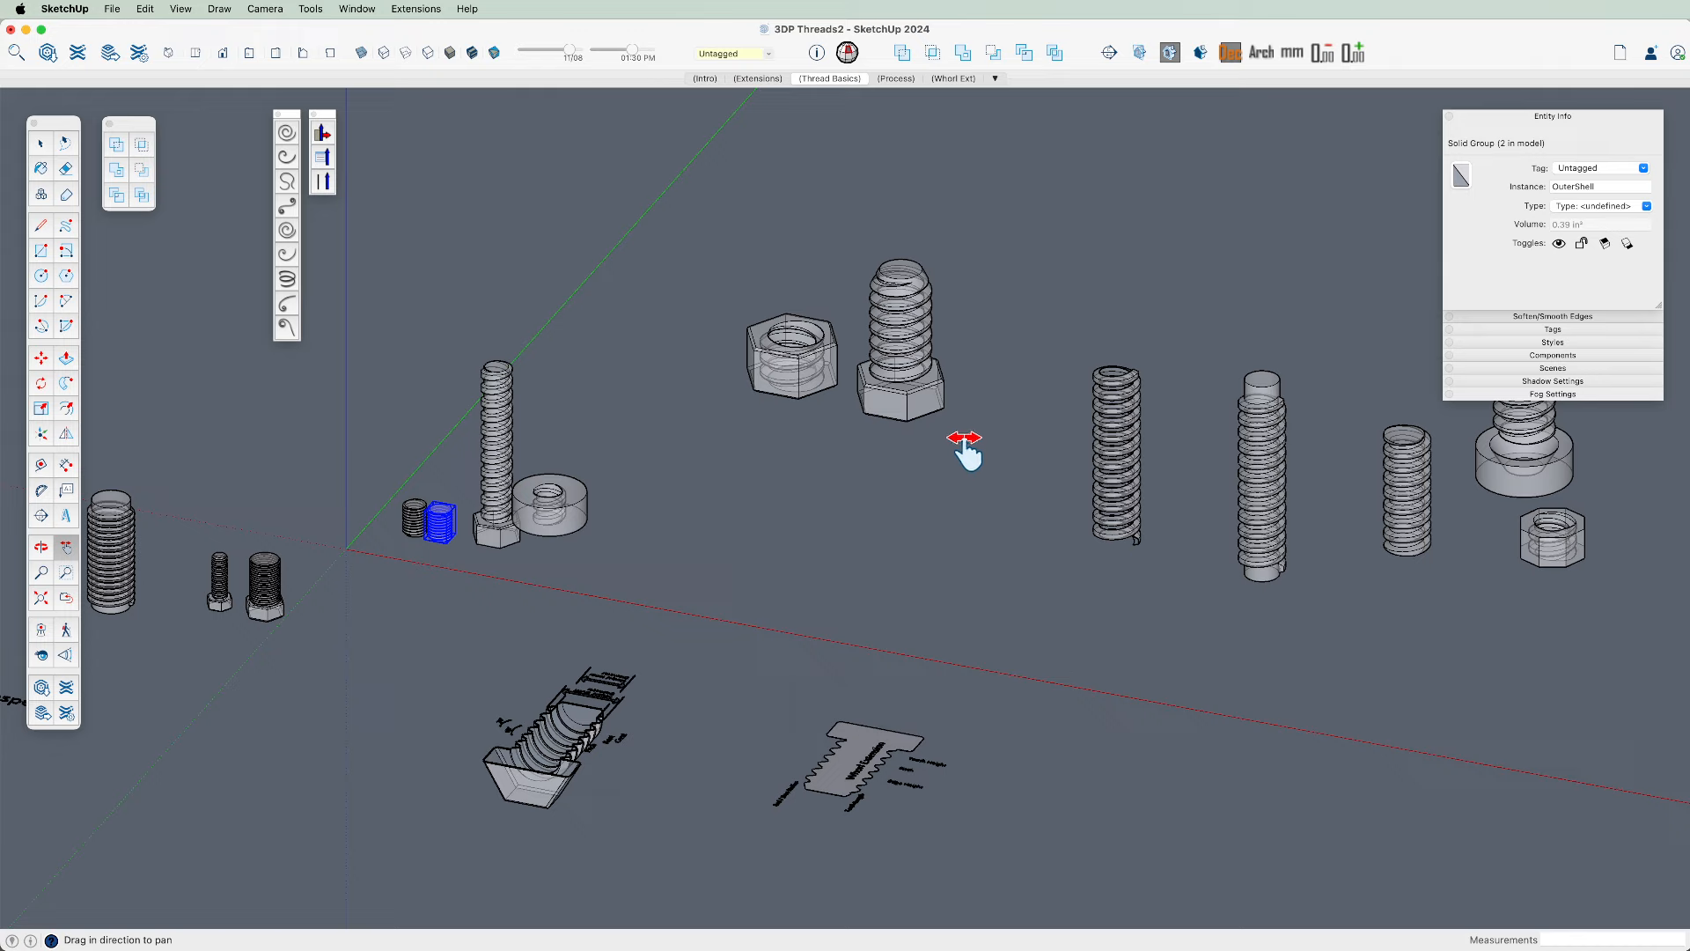
pyautogui.keyDown('shift'); pyautogui.moveTo(667, 554); pyautogui.dragTo(482, 549, button='middle'); pyautogui.keyUp('shift')
pyautogui.moveTo(625, 478); pyautogui.dragTo(776, 651)
pyautogui.scroll(6, 377, 511)
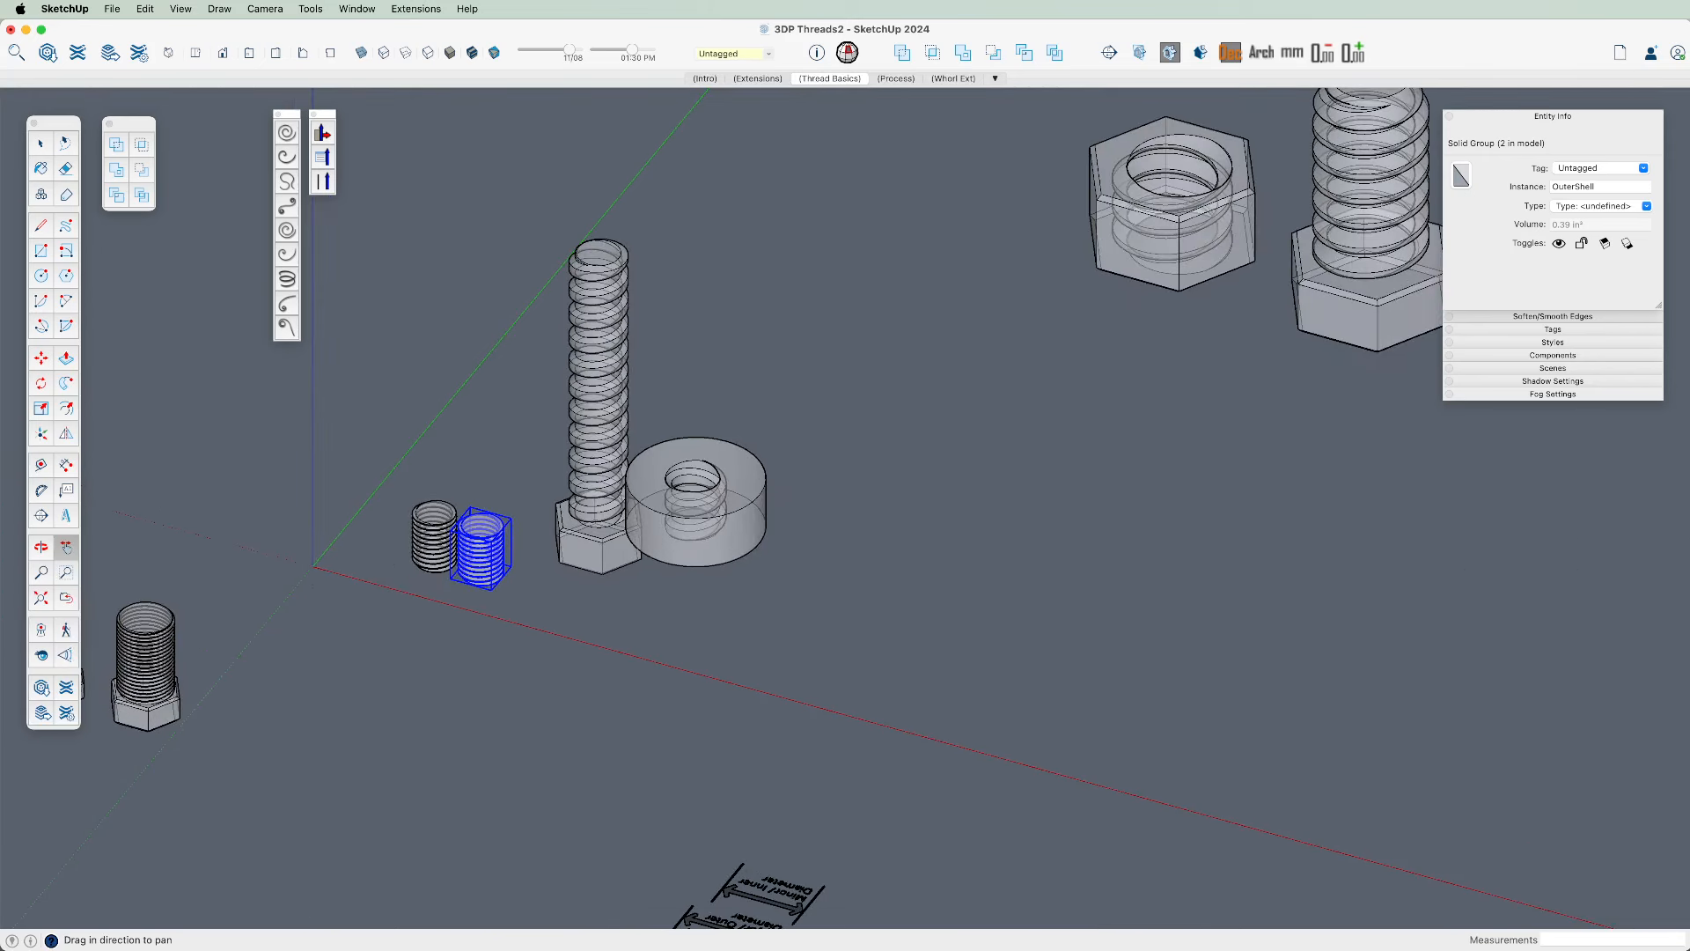
# Switch to another open application
pyautogui.press('super+Tab')
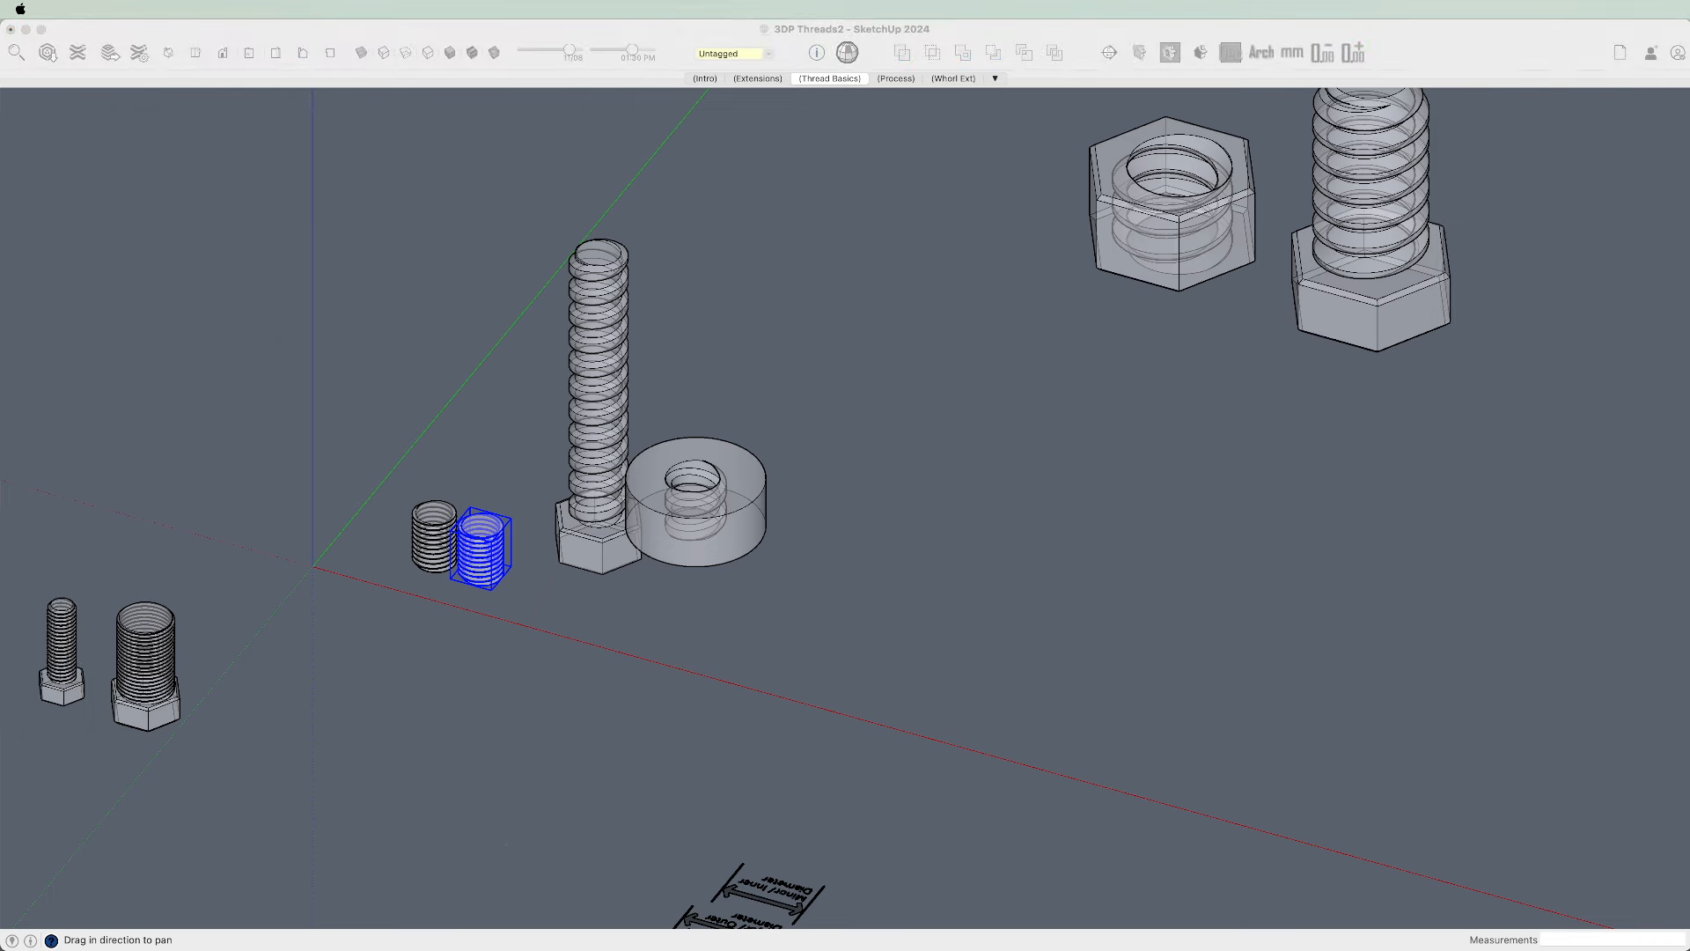